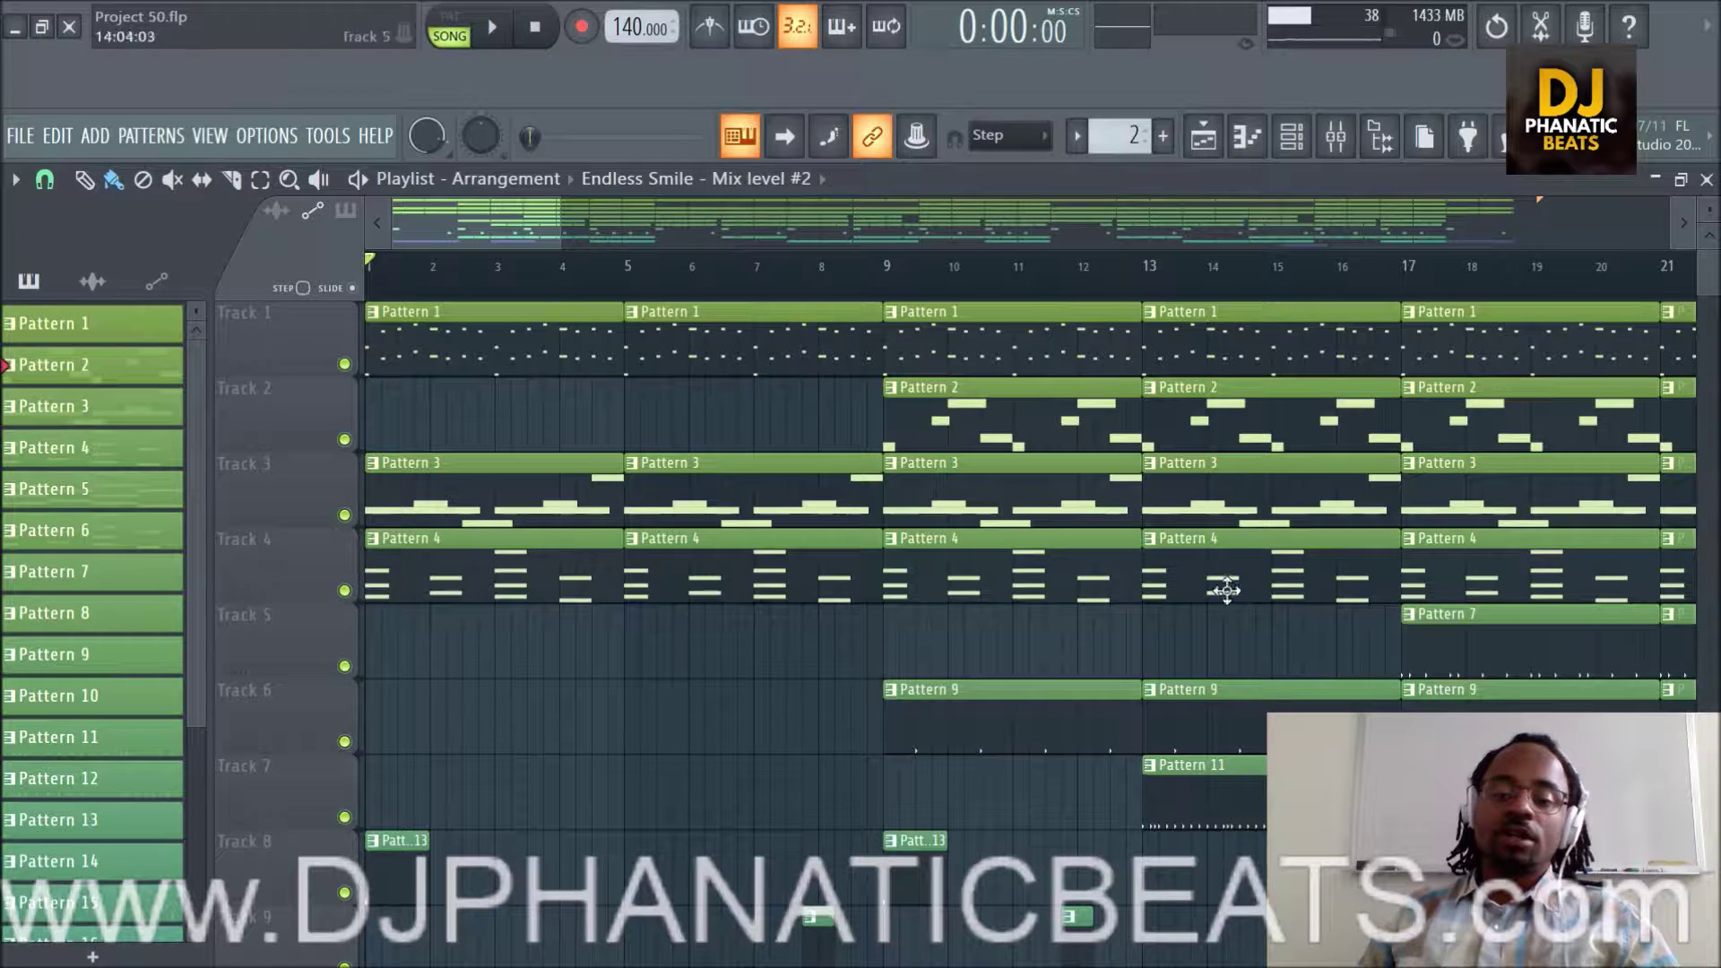
Examine the playlist arrangement across all tracks, from the opening bars through the later sections and the automation clips.
scroll(1128, 294, down, 3)
scroll(1128, 294, down, 2)
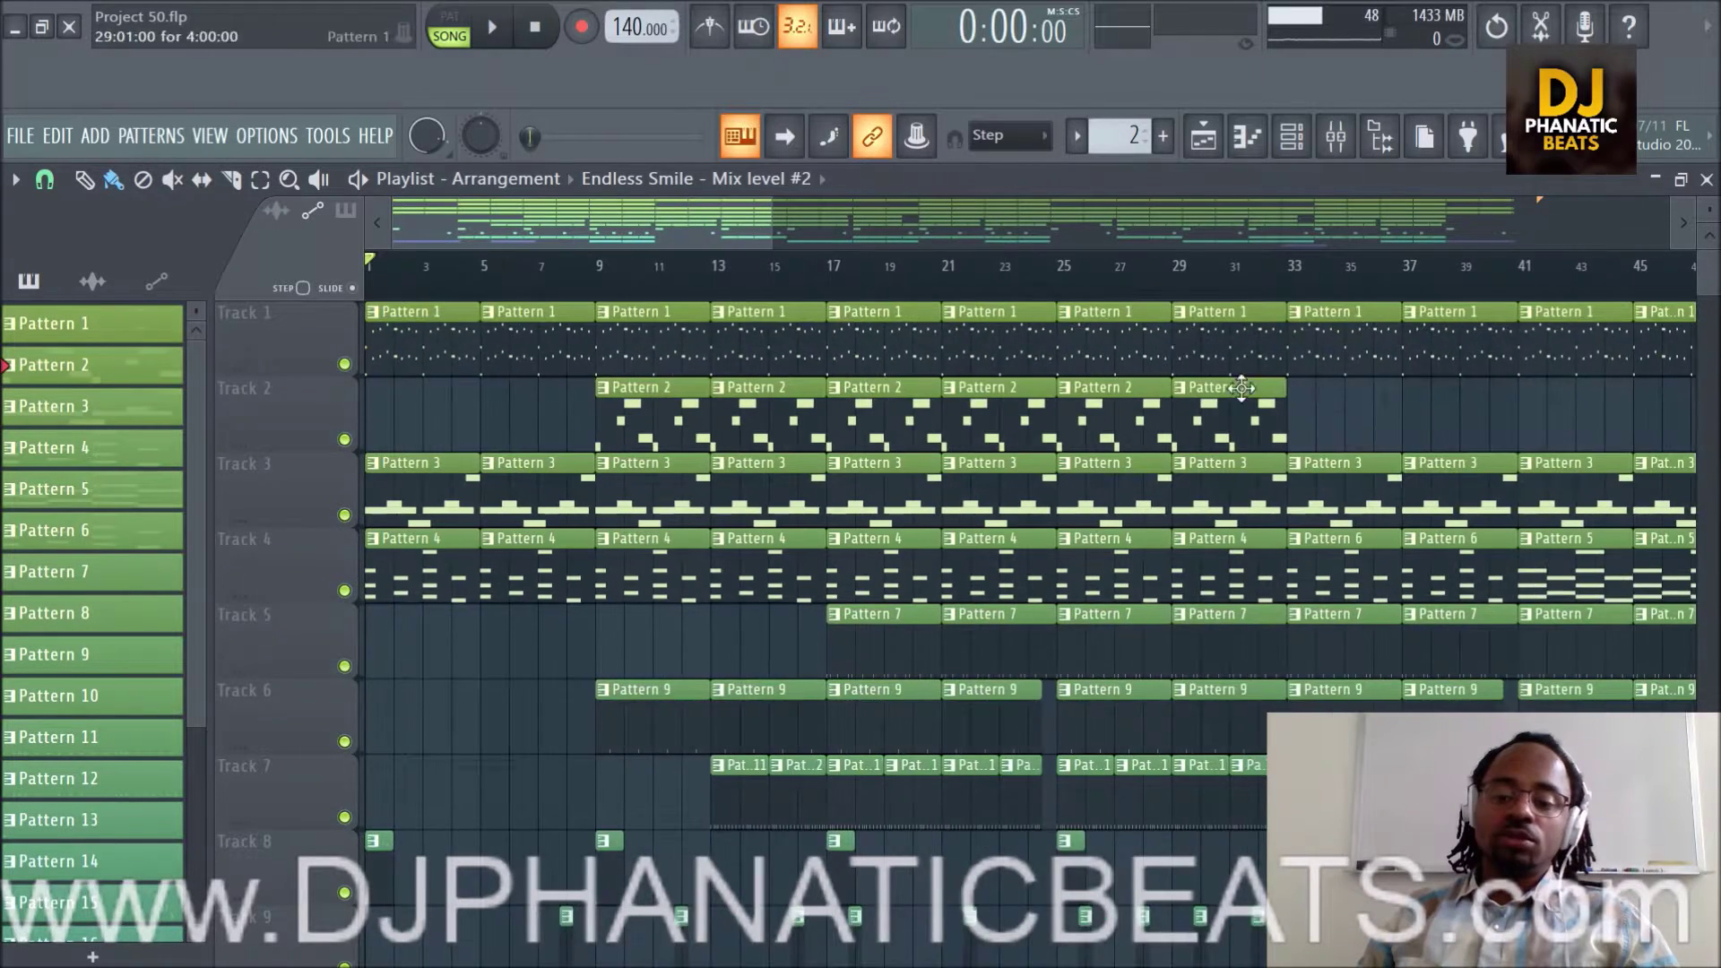
scroll(1405, 449, down, 8)
scroll(1403, 446, up, 7)
scroll(1201, 296, up, 3)
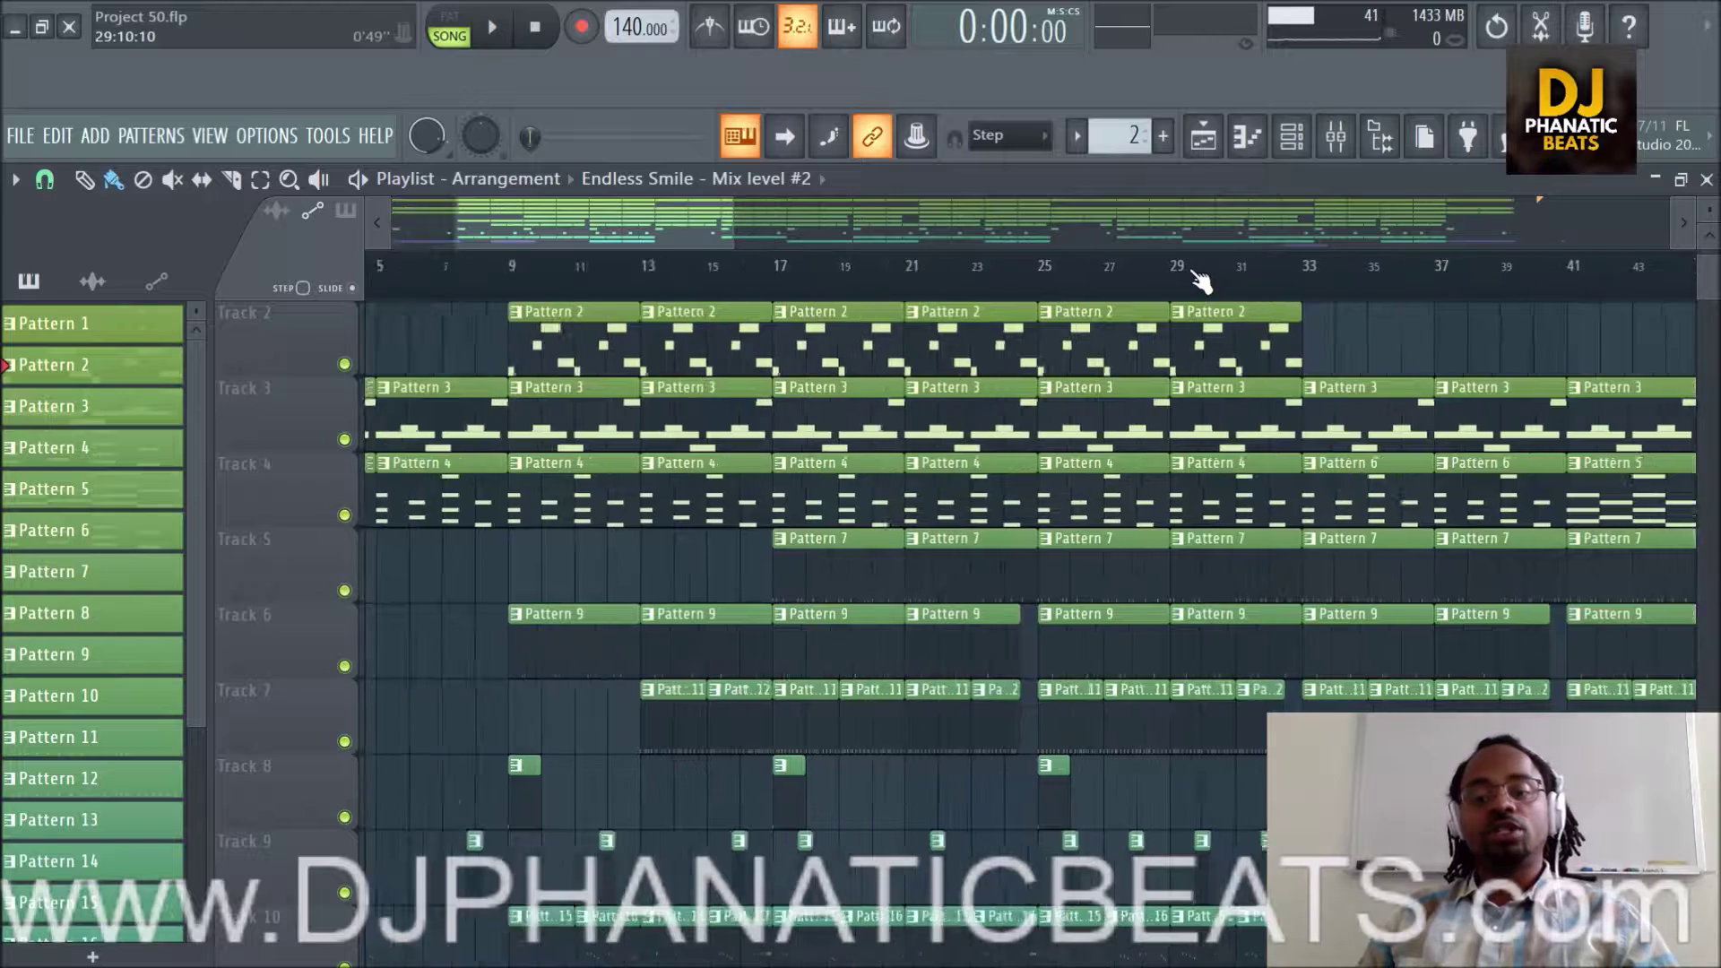
scroll(1264, 573, up, 1)
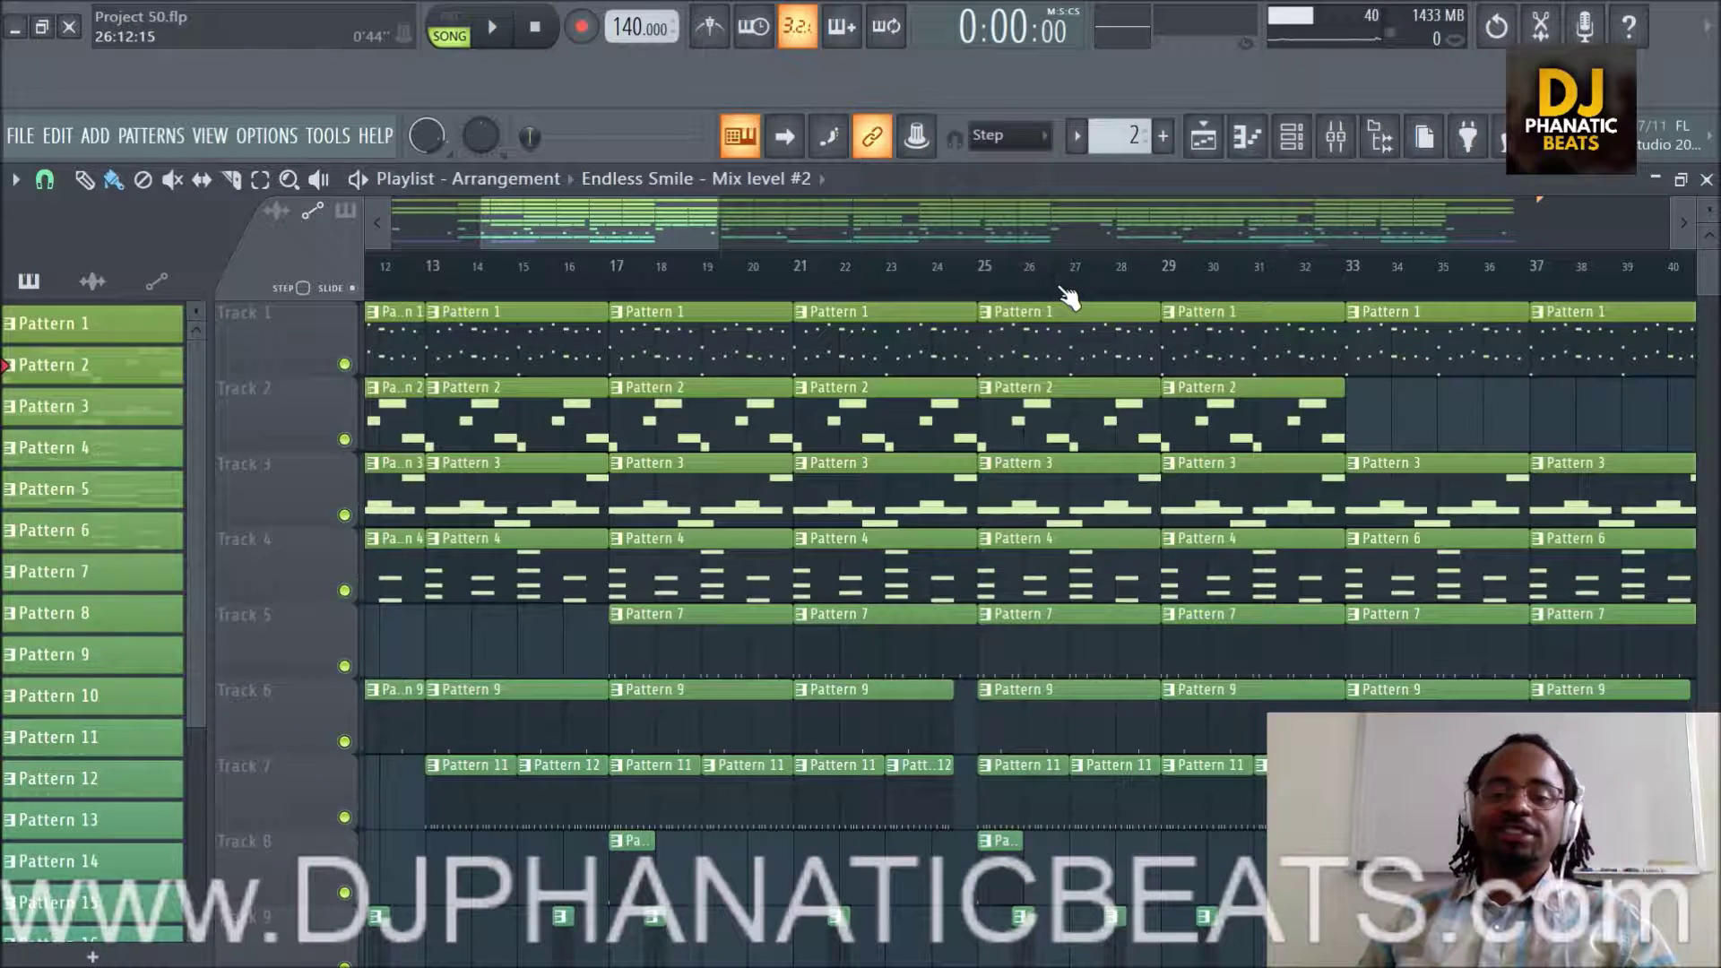
scroll(1068, 298, down, 2)
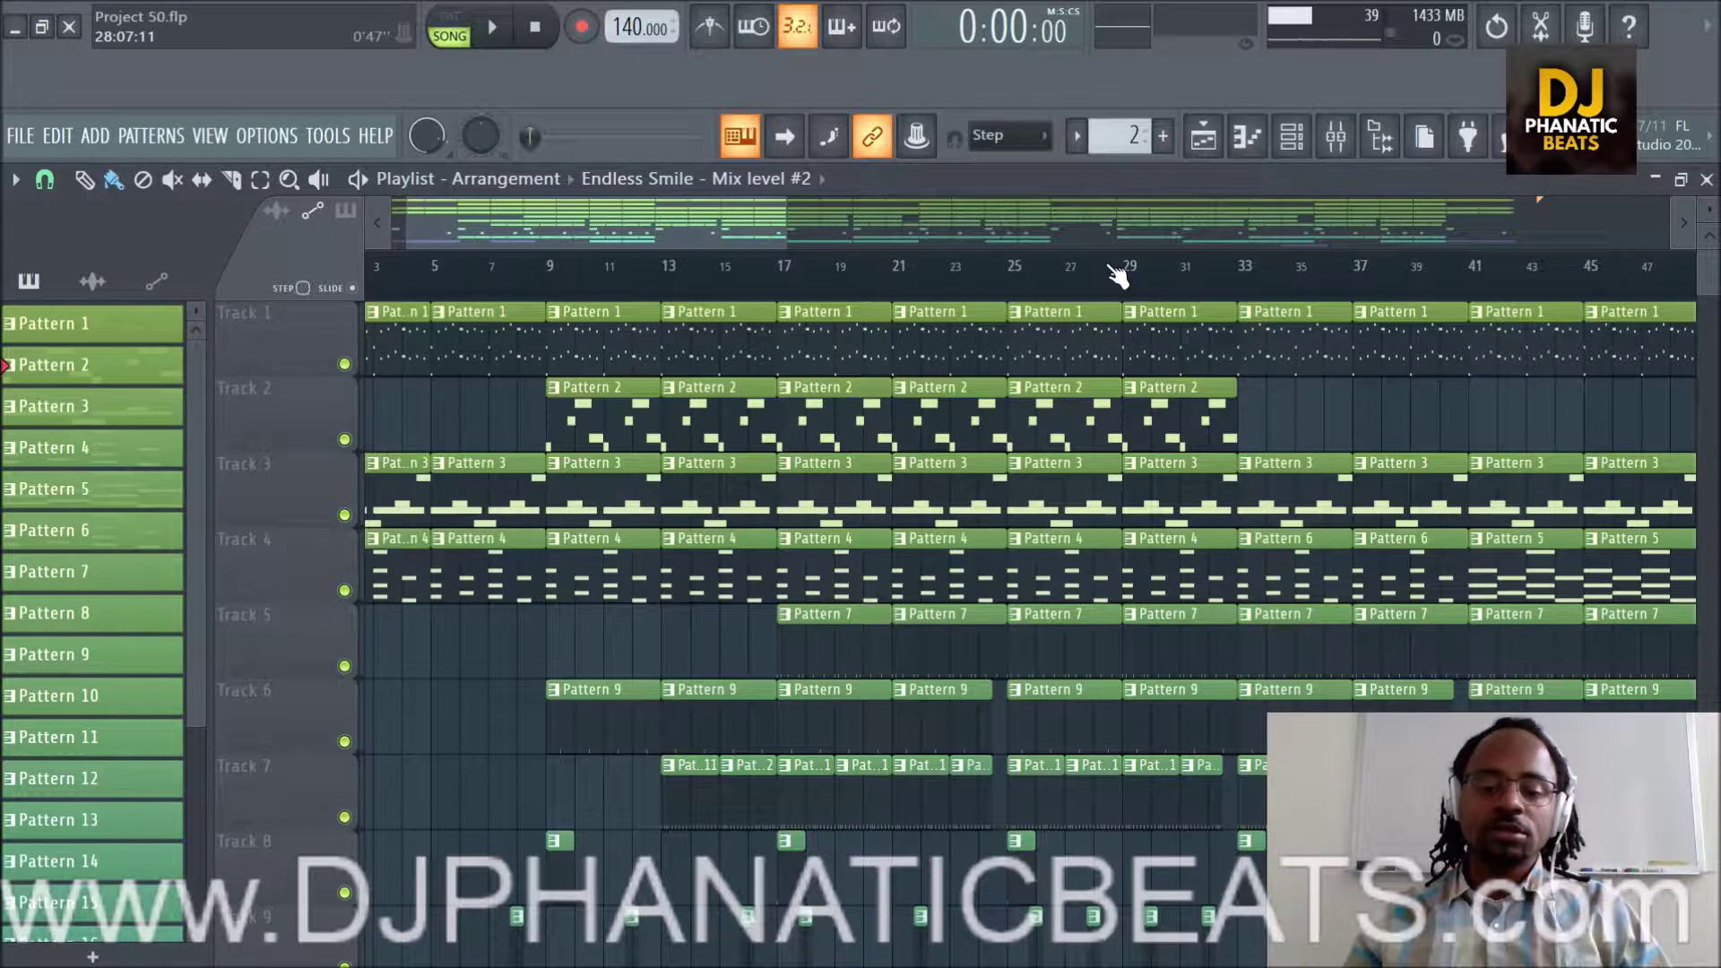
scroll(627, 224, up, 2)
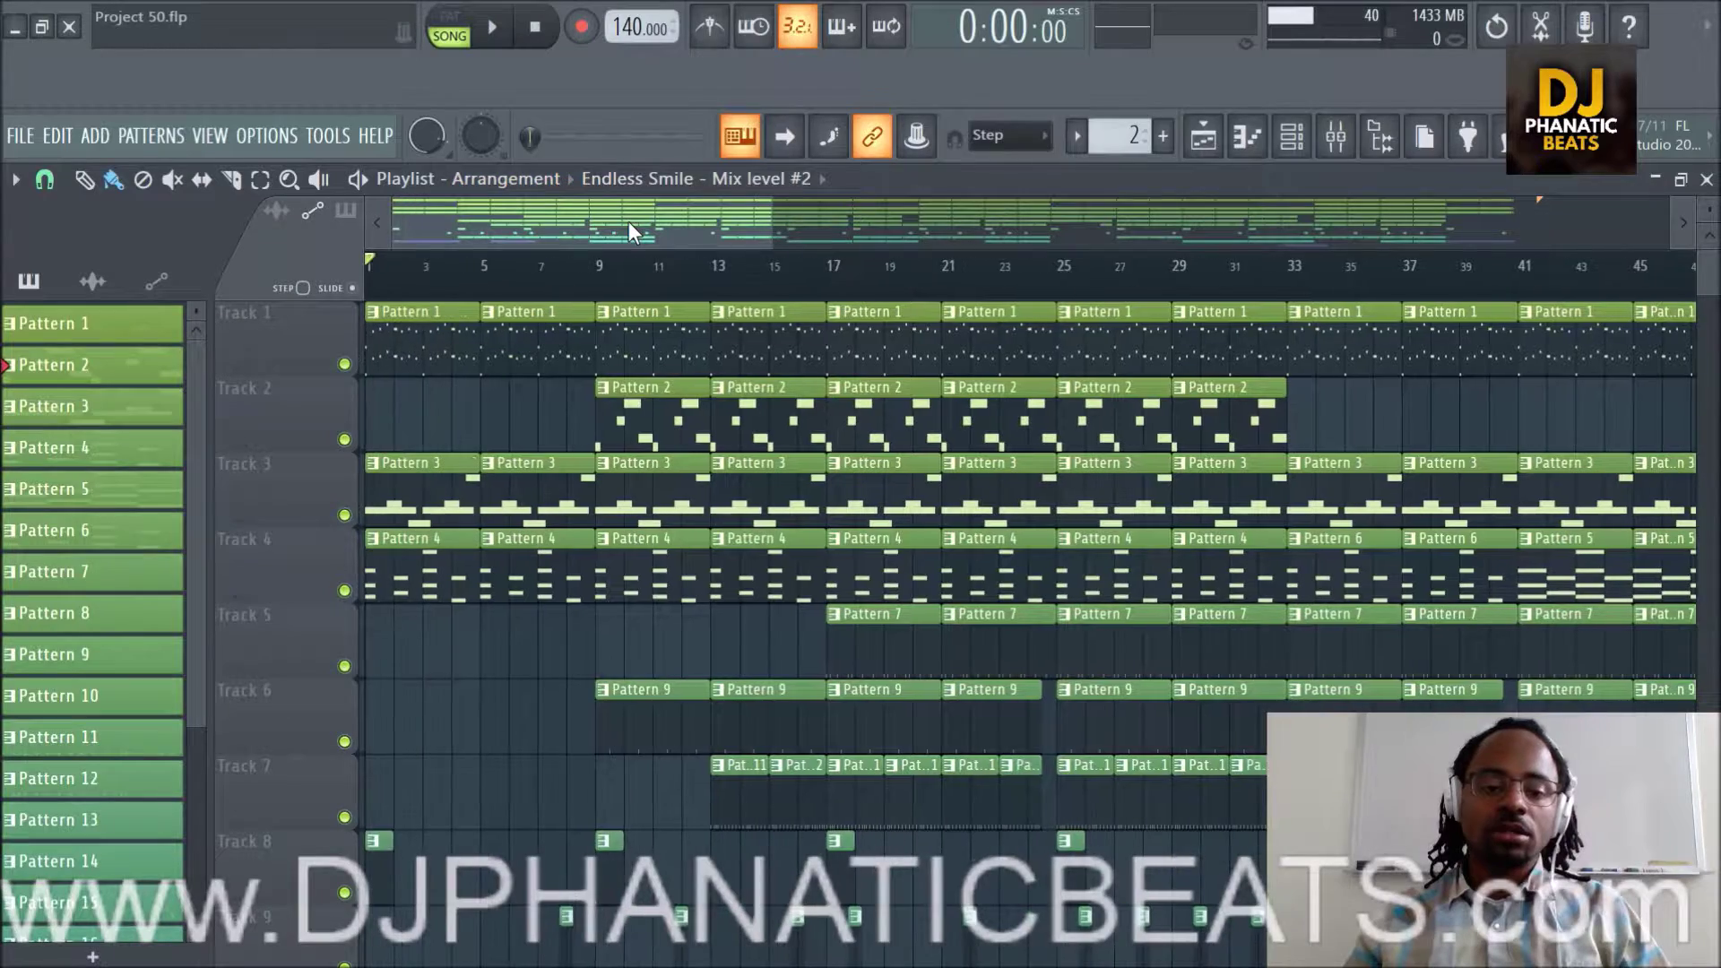
scroll(679, 292, down, 1)
scroll(1016, 395, down, 5)
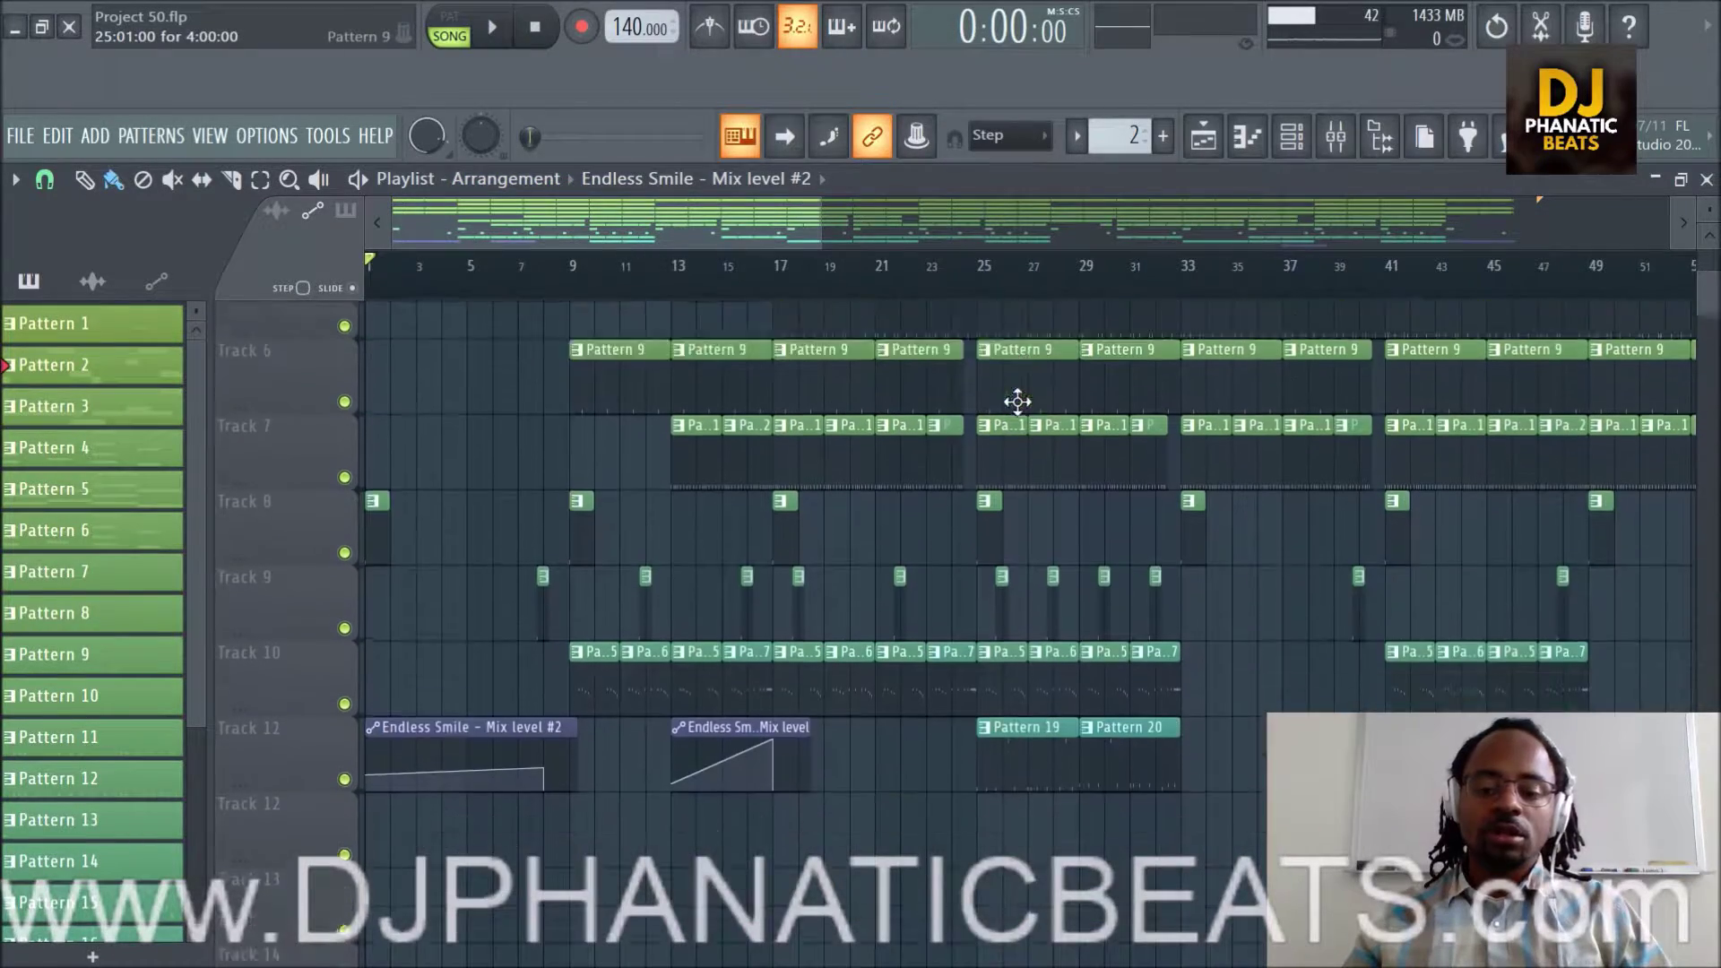
scroll(1018, 402, up, 4)
scroll(1017, 403, up, 1)
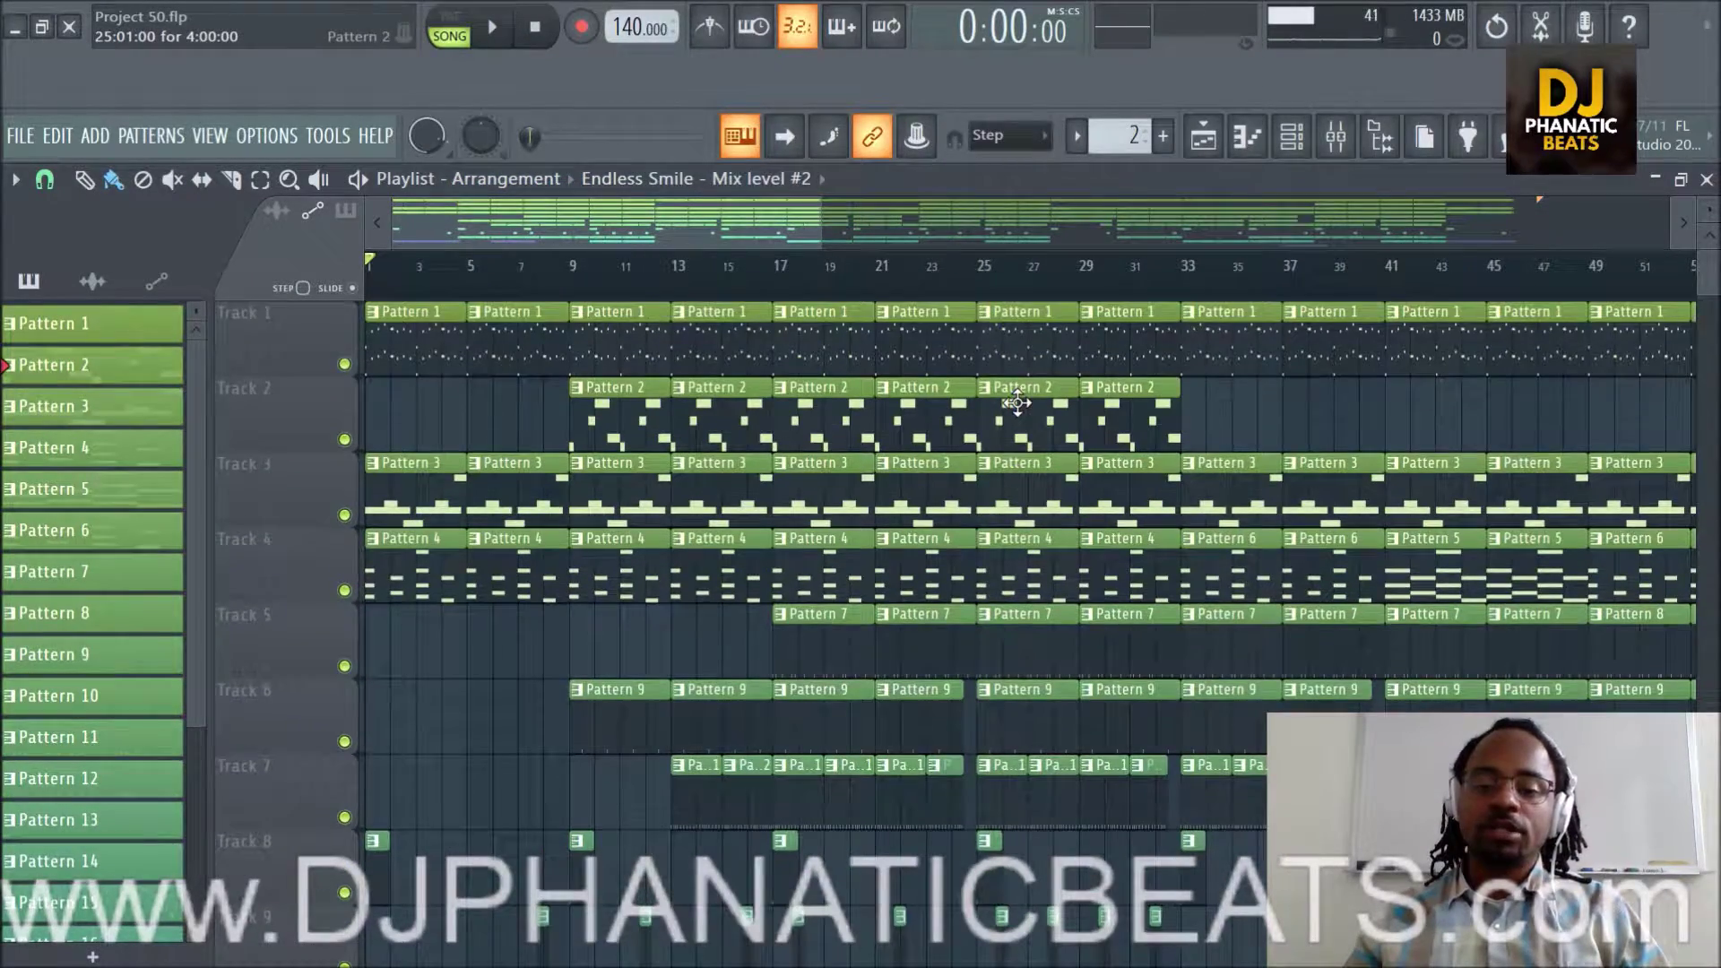
scroll(821, 287, up, 2)
scroll(821, 286, down, 2)
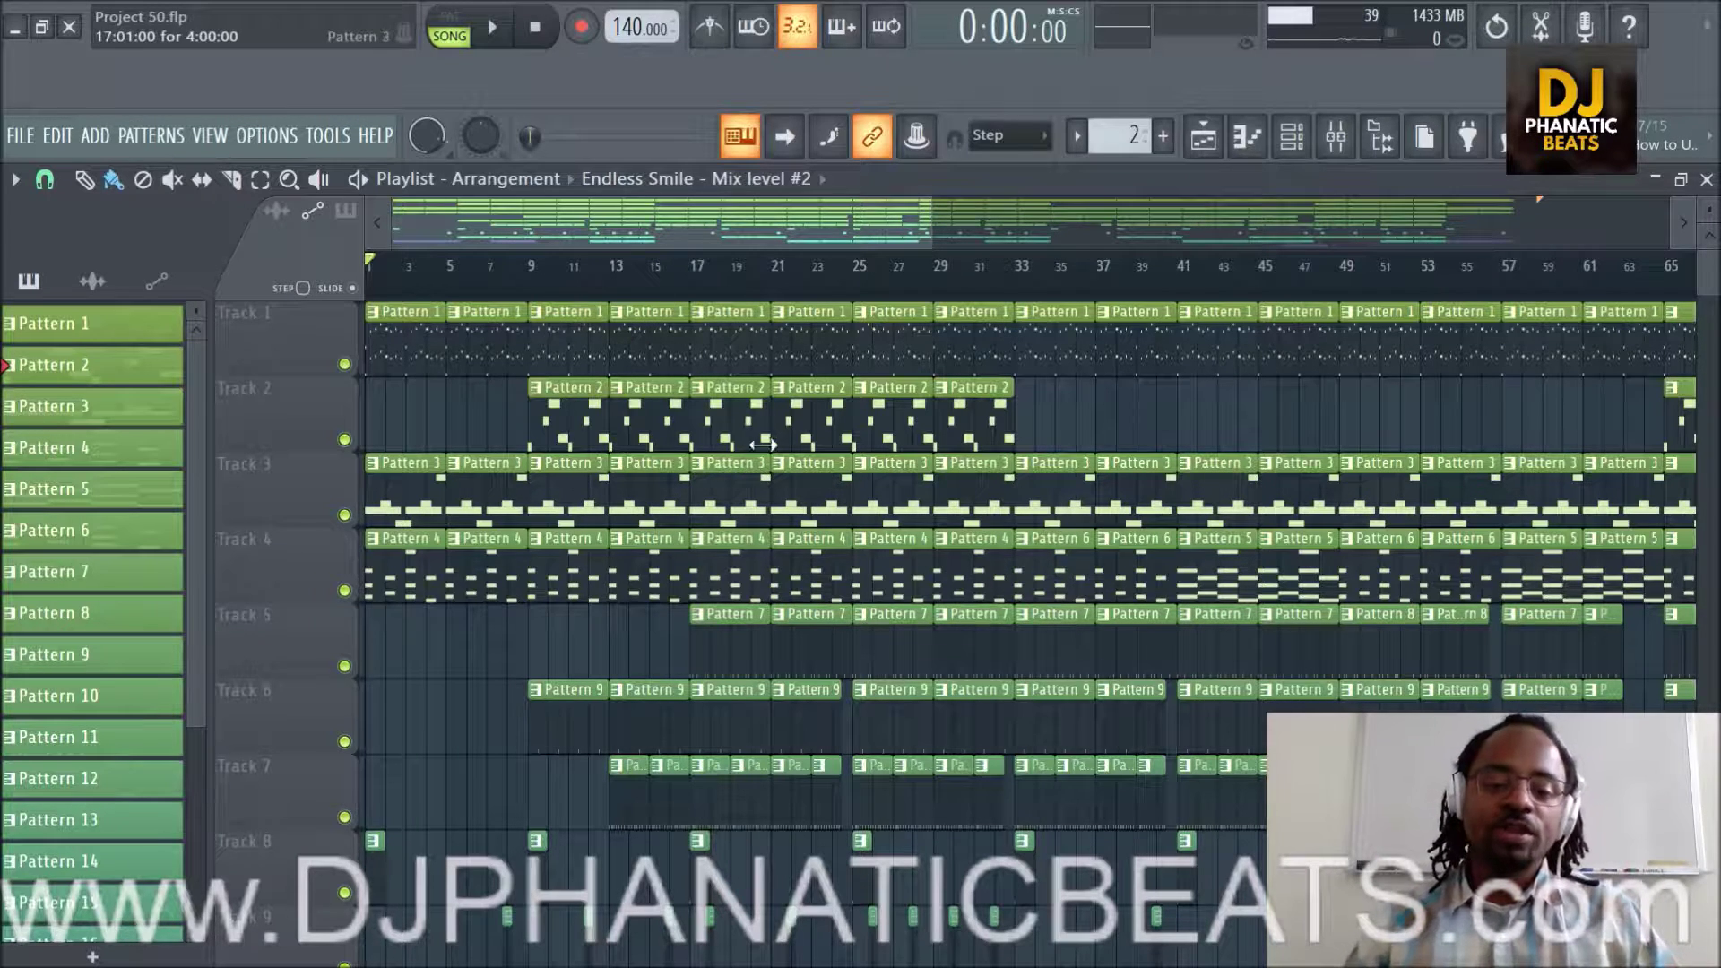
Solo Track 1 and mark a time selection from bar 9 to bar 13 on the playlist timeline.
right_click(344, 364)
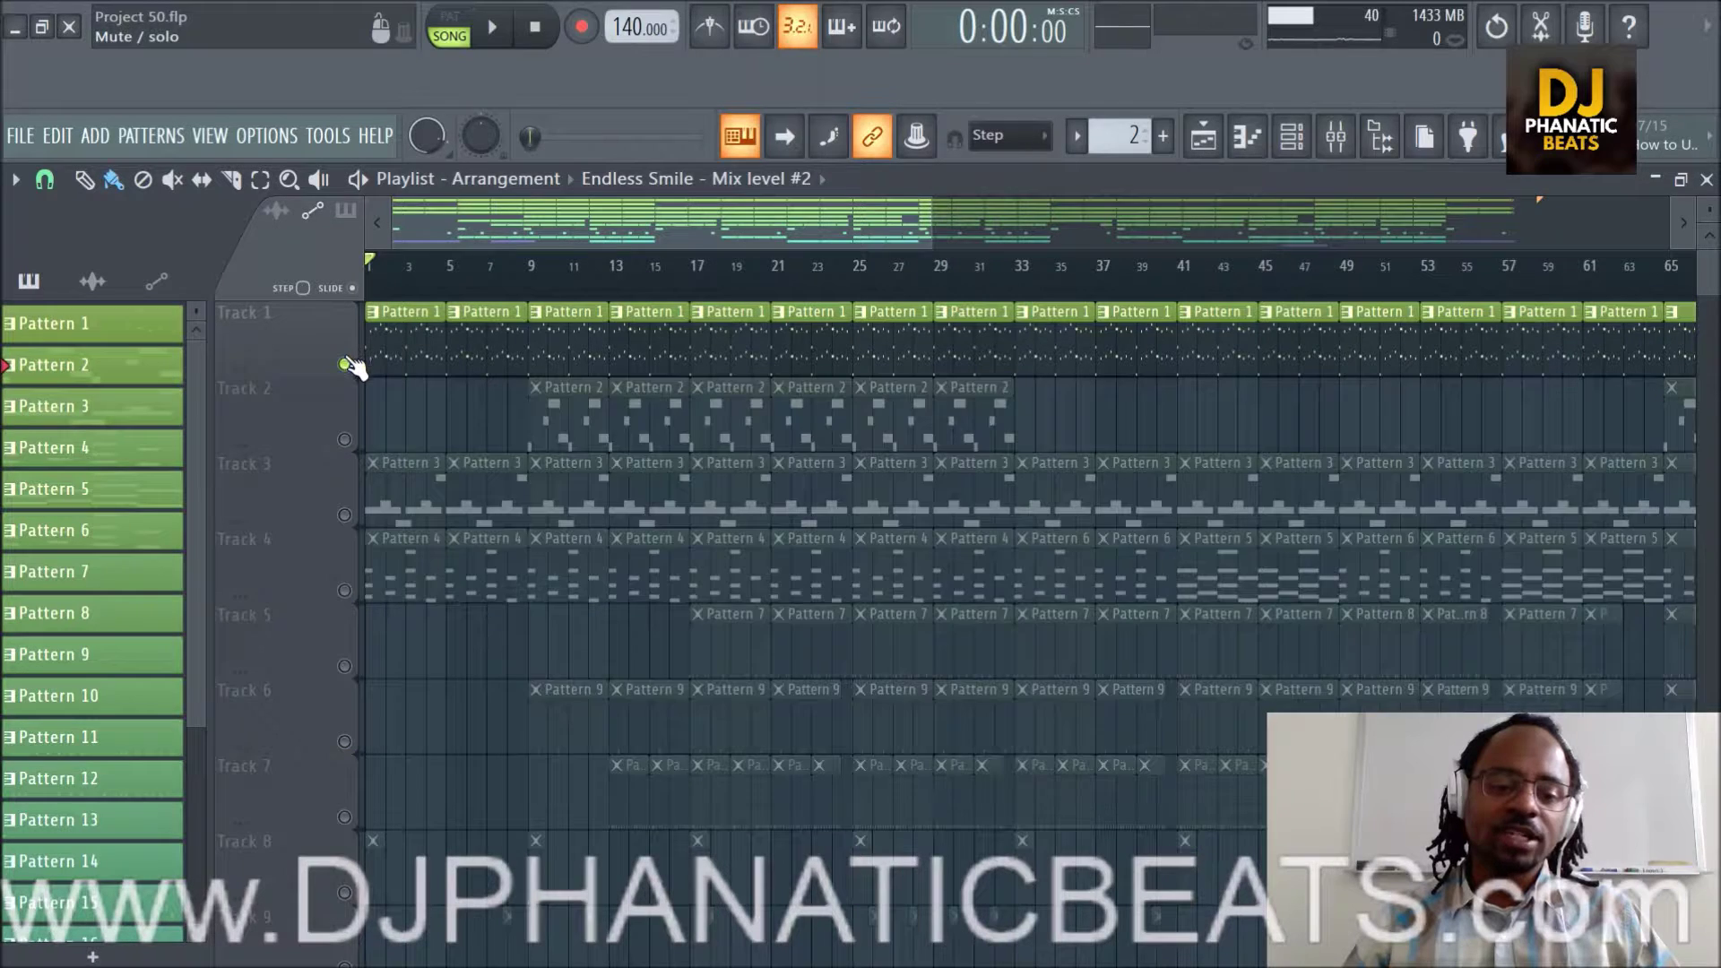
drag(527, 296, 608, 297)
click(556, 288)
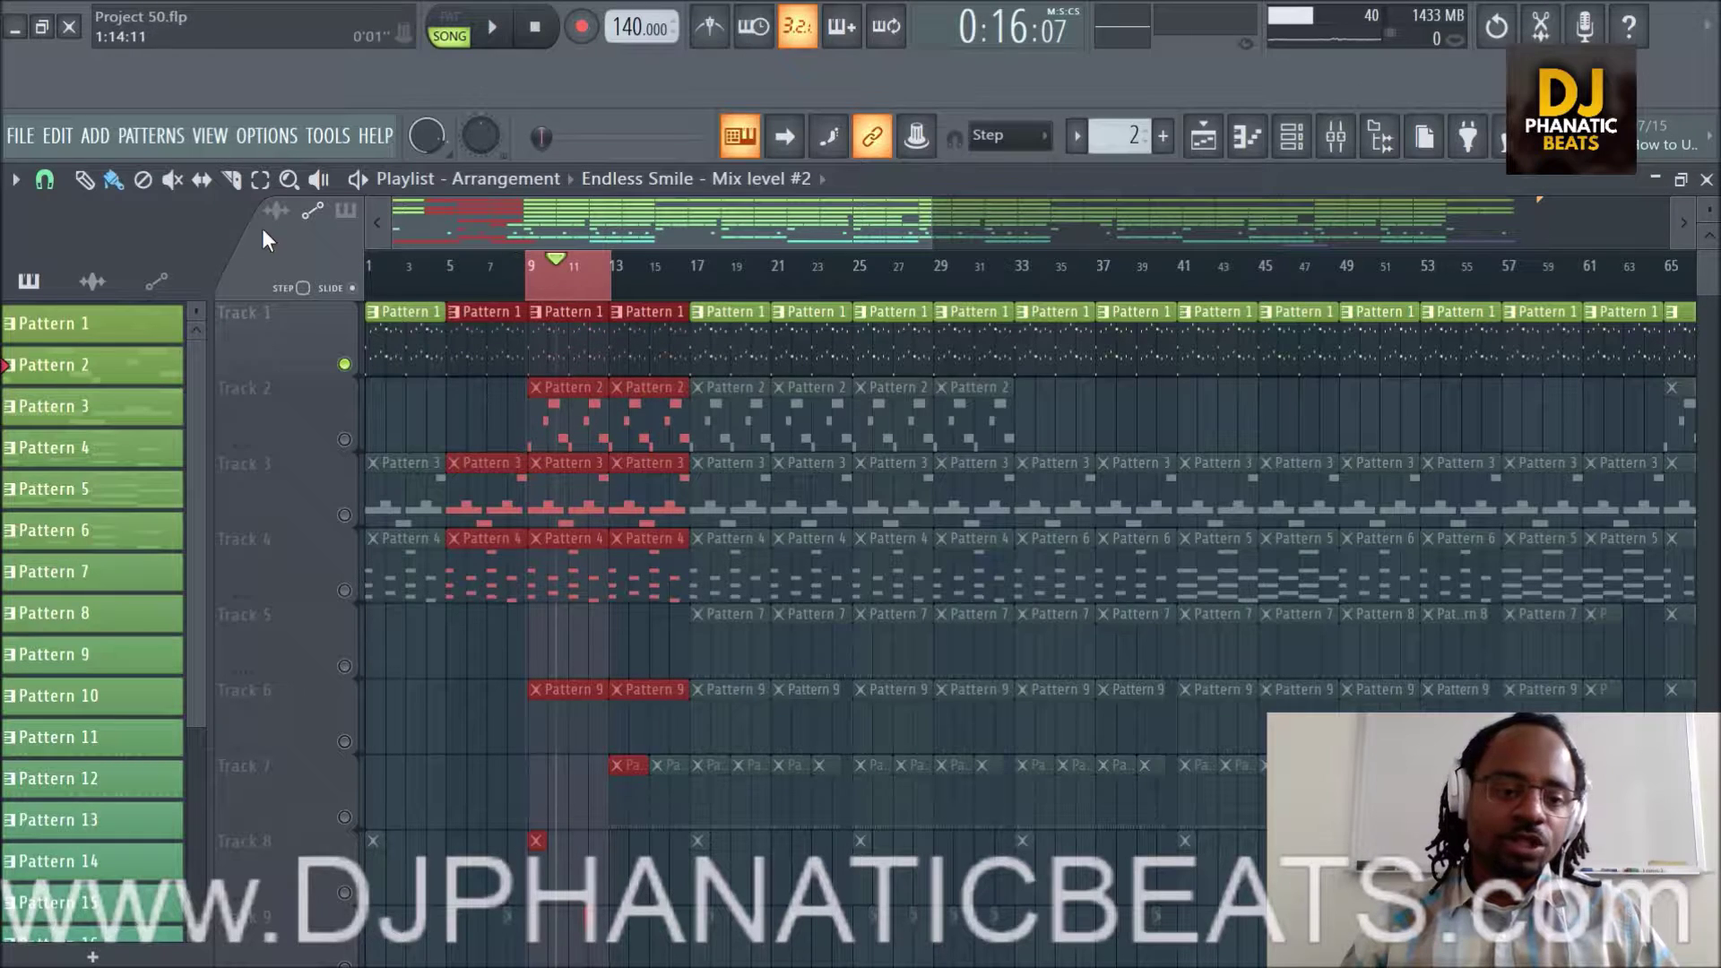
Set the playlist snap to Beat, select bars 9 to 25 on the timeline, and place the playhead at bar 9.
click(43, 181)
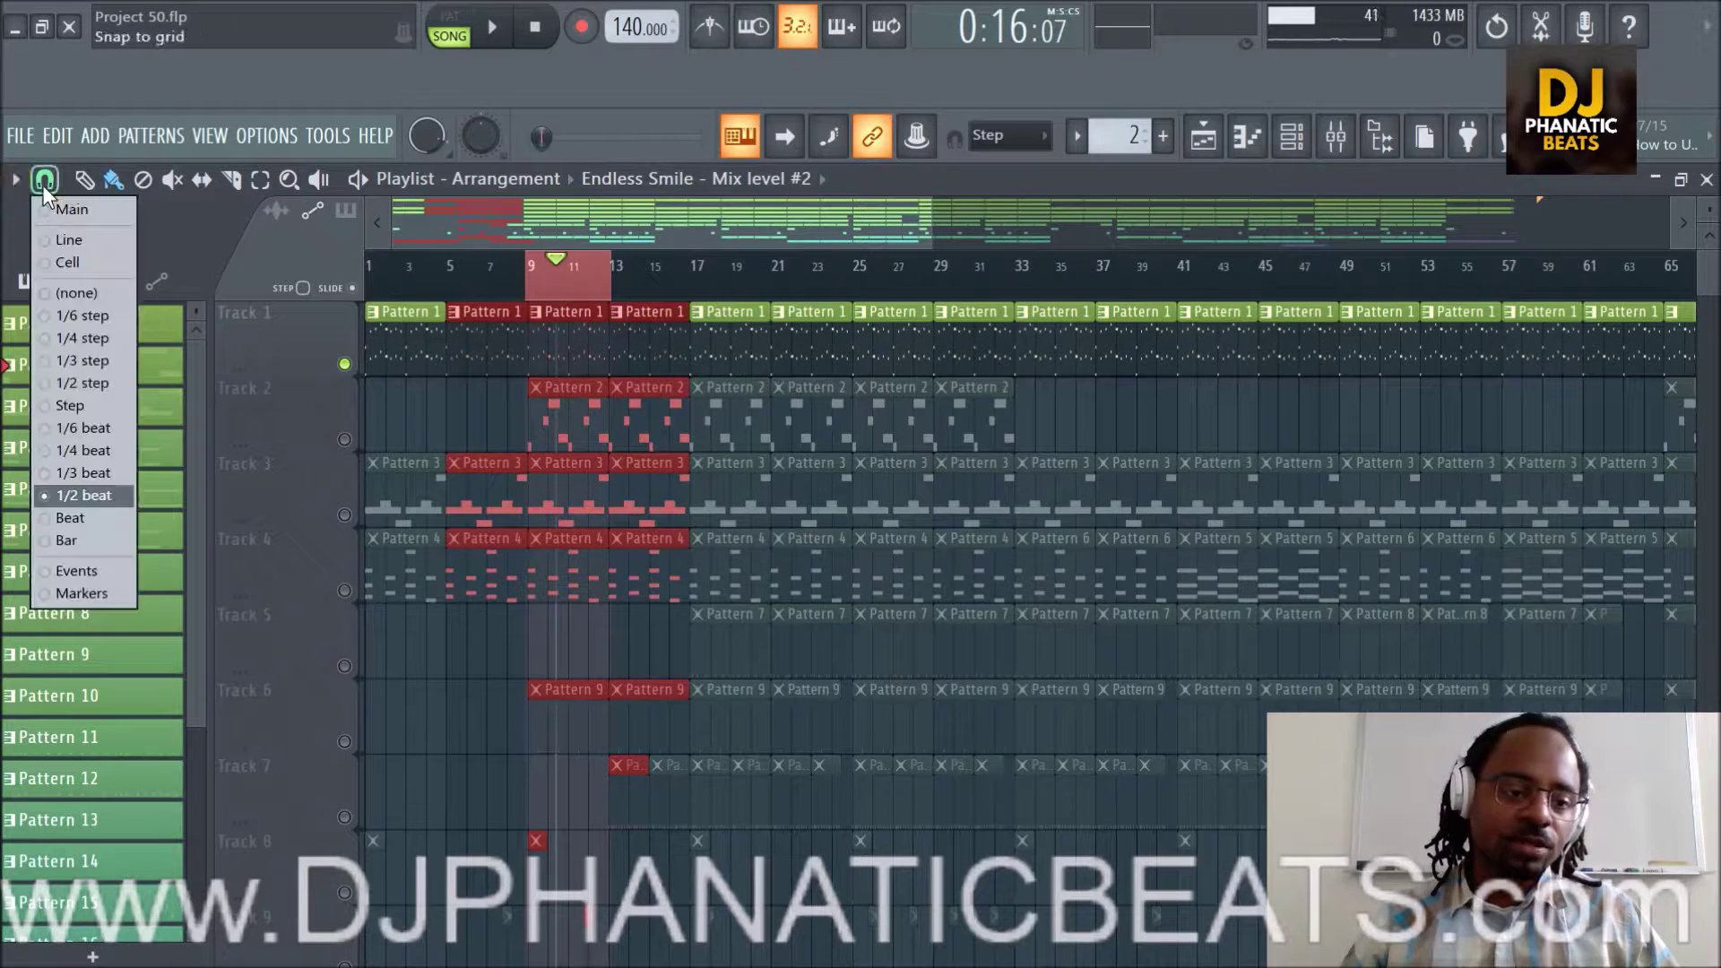
click(100, 519)
ctrl+click(498, 425)
drag(542, 300, 854, 364)
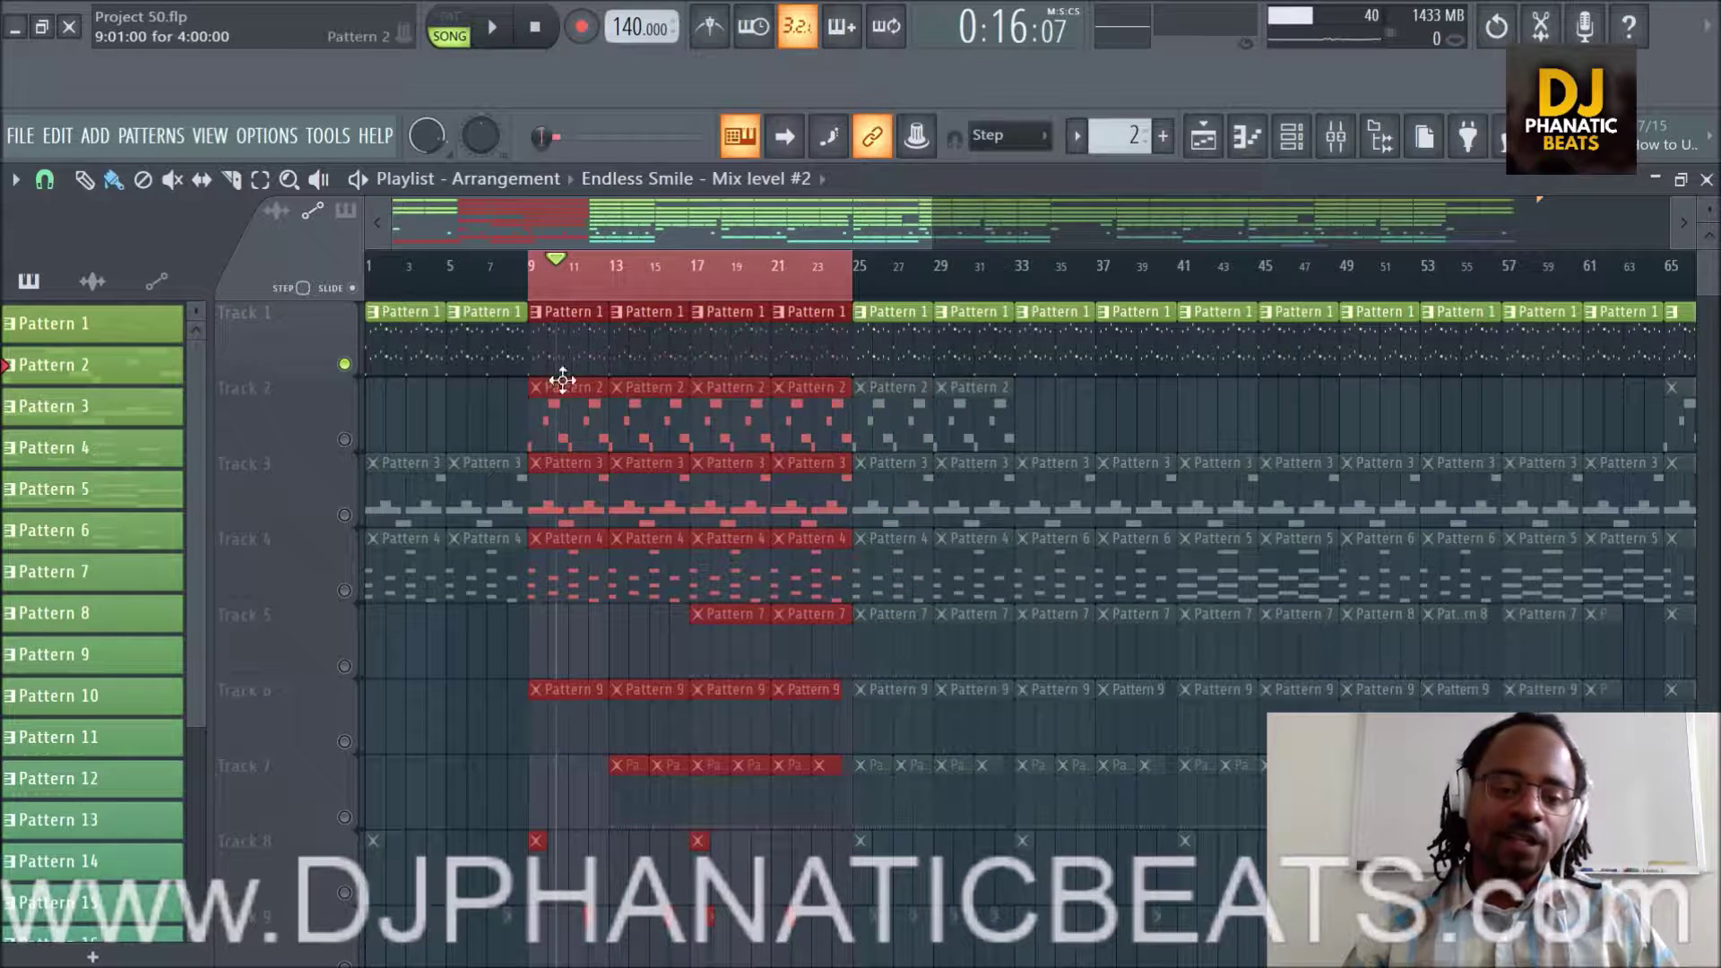
drag(561, 265, 527, 261)
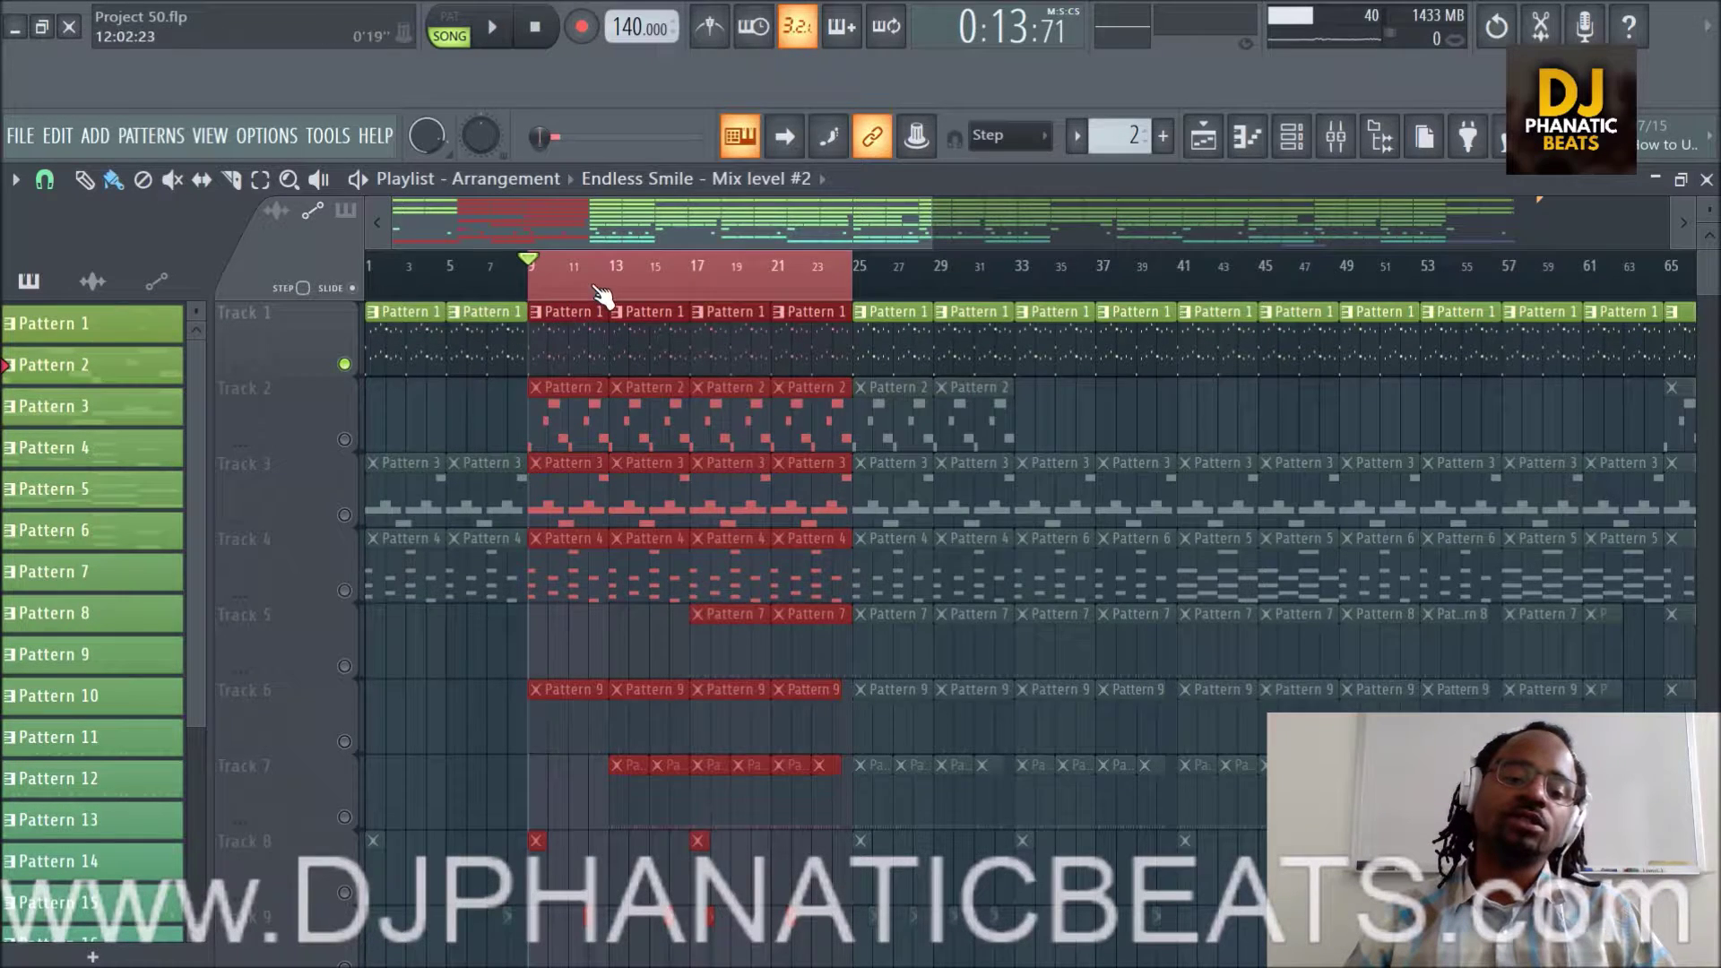
Play the soloed Track 1 from bar 9 and inspect the Storch plugin and preset used for the plucks.
scroll(599, 294, up, 3)
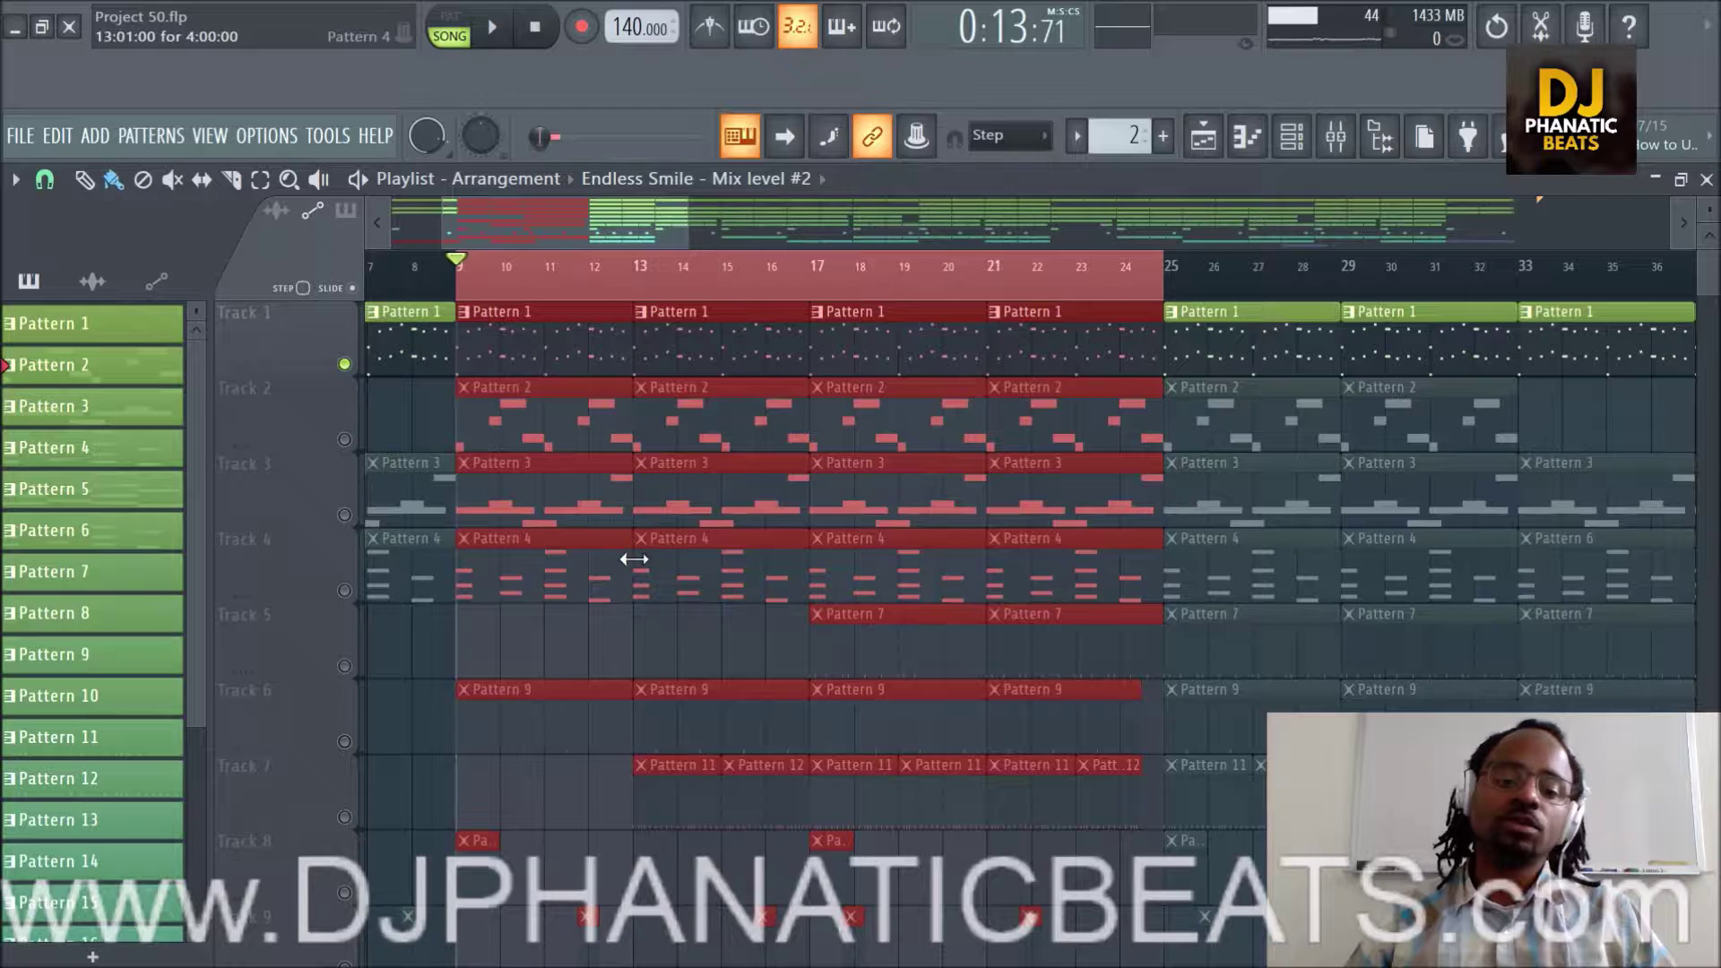
key(space)
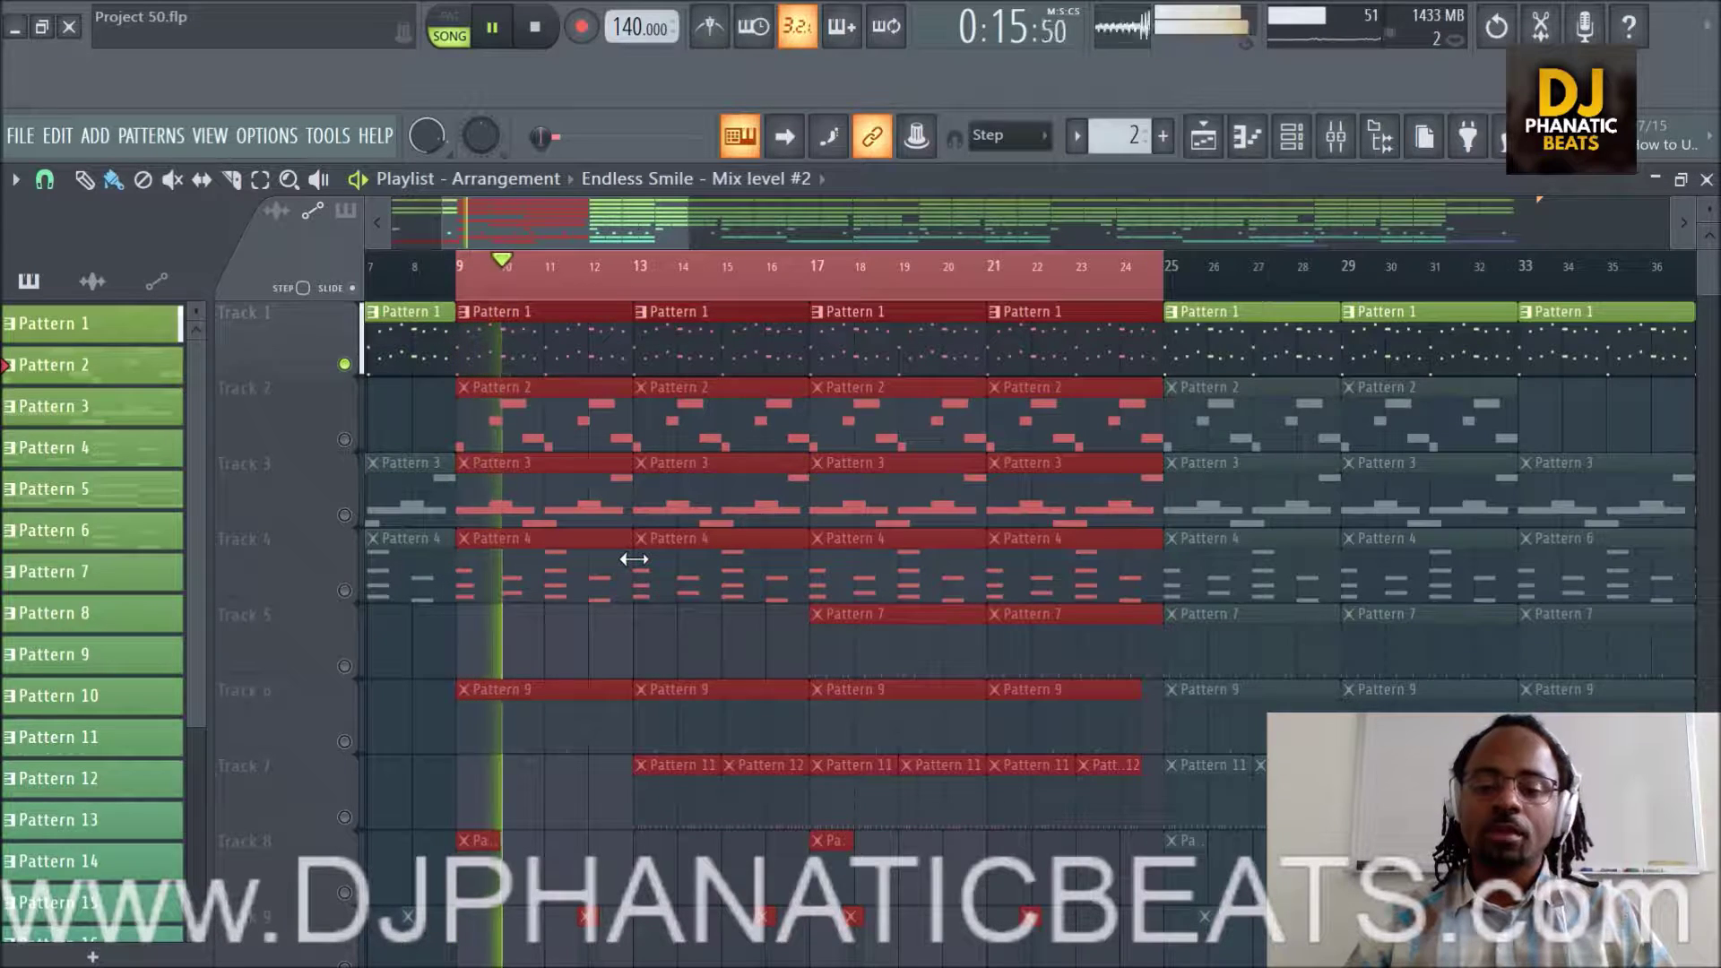
click(1291, 136)
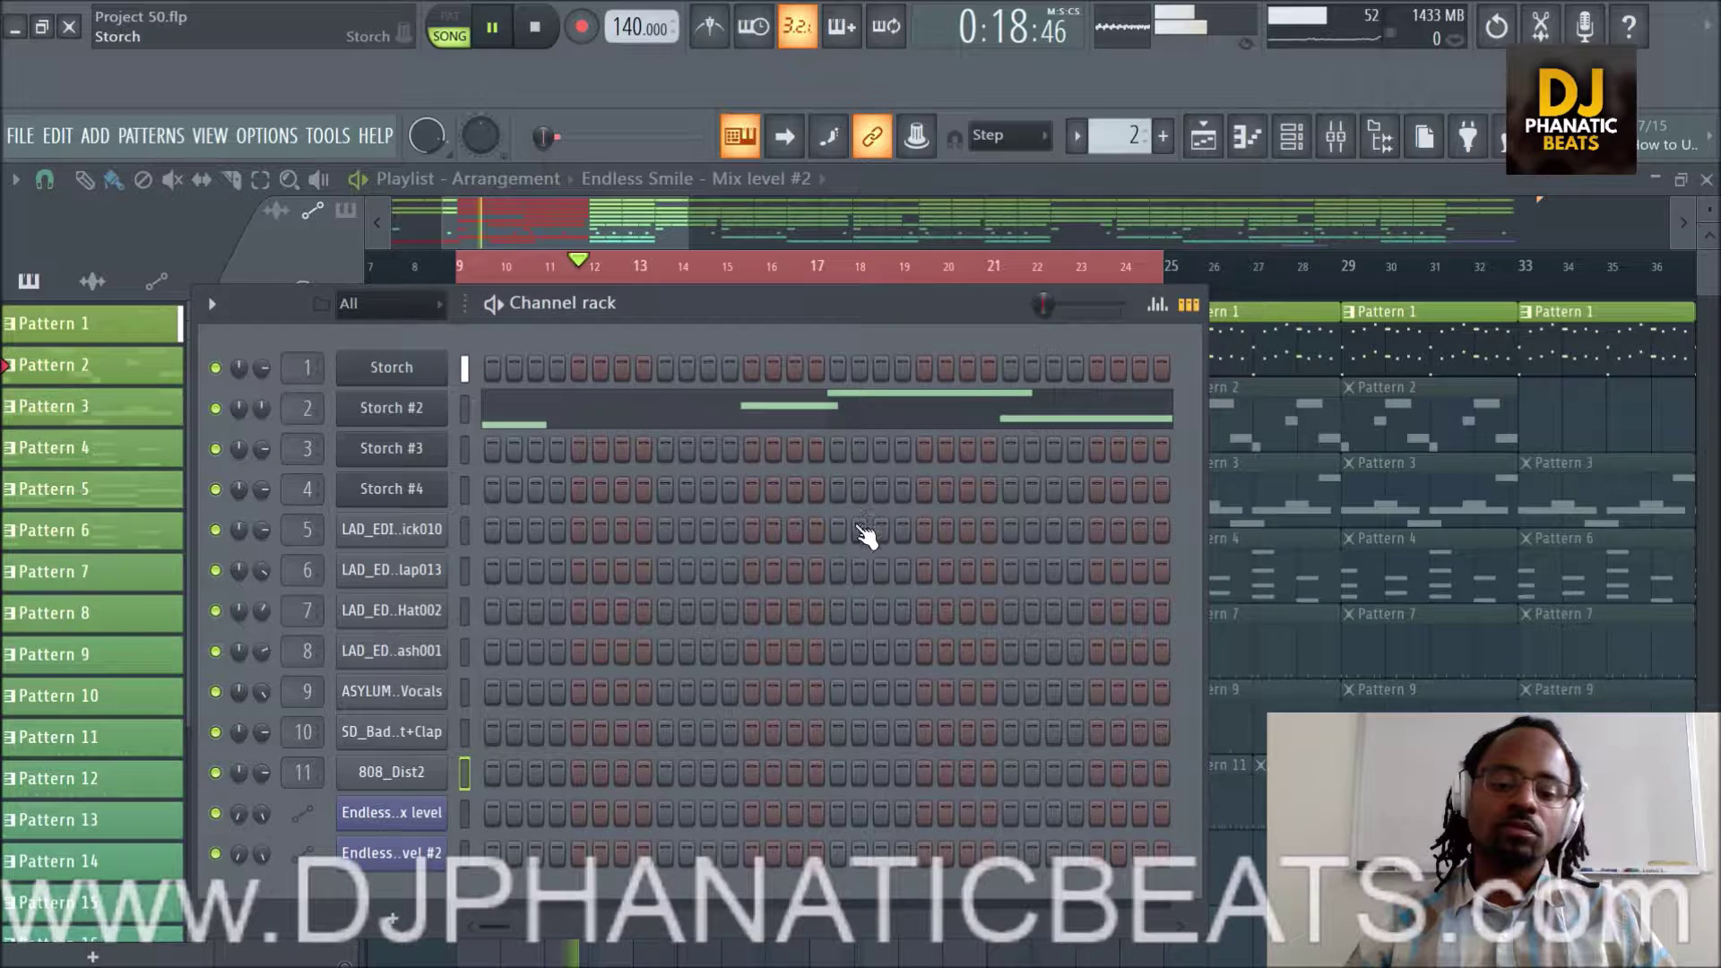
click(392, 367)
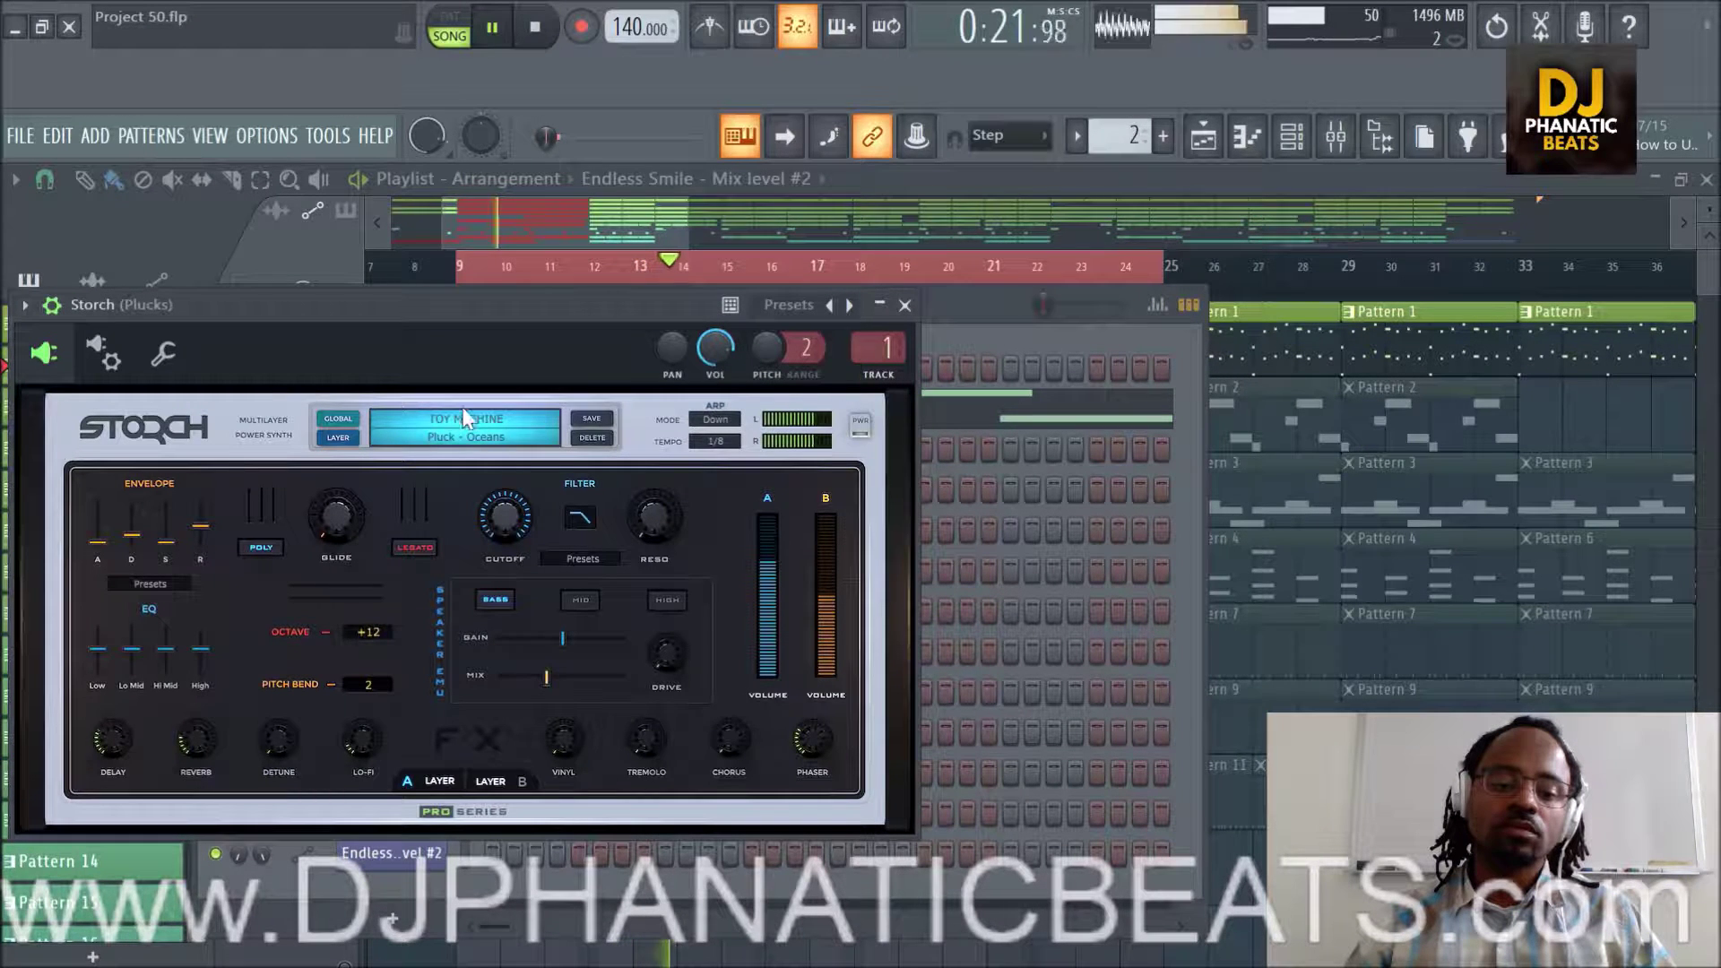
key(space)
drag(574, 314, 842, 350)
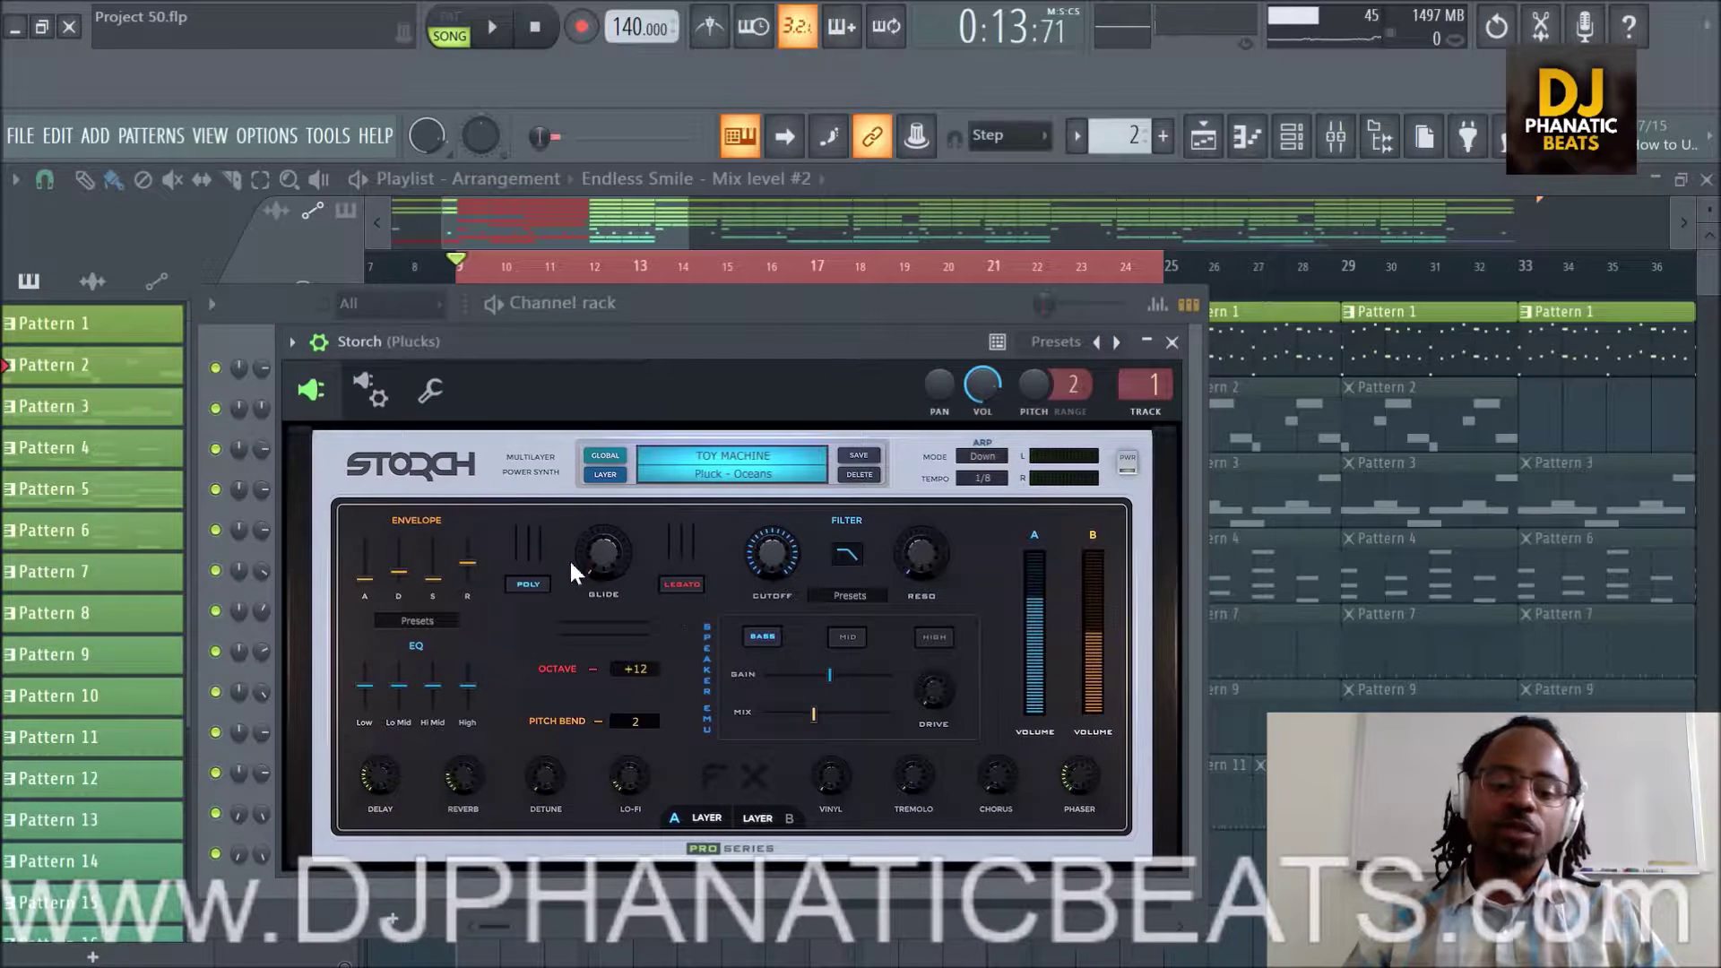
drag(622, 344, 649, 350)
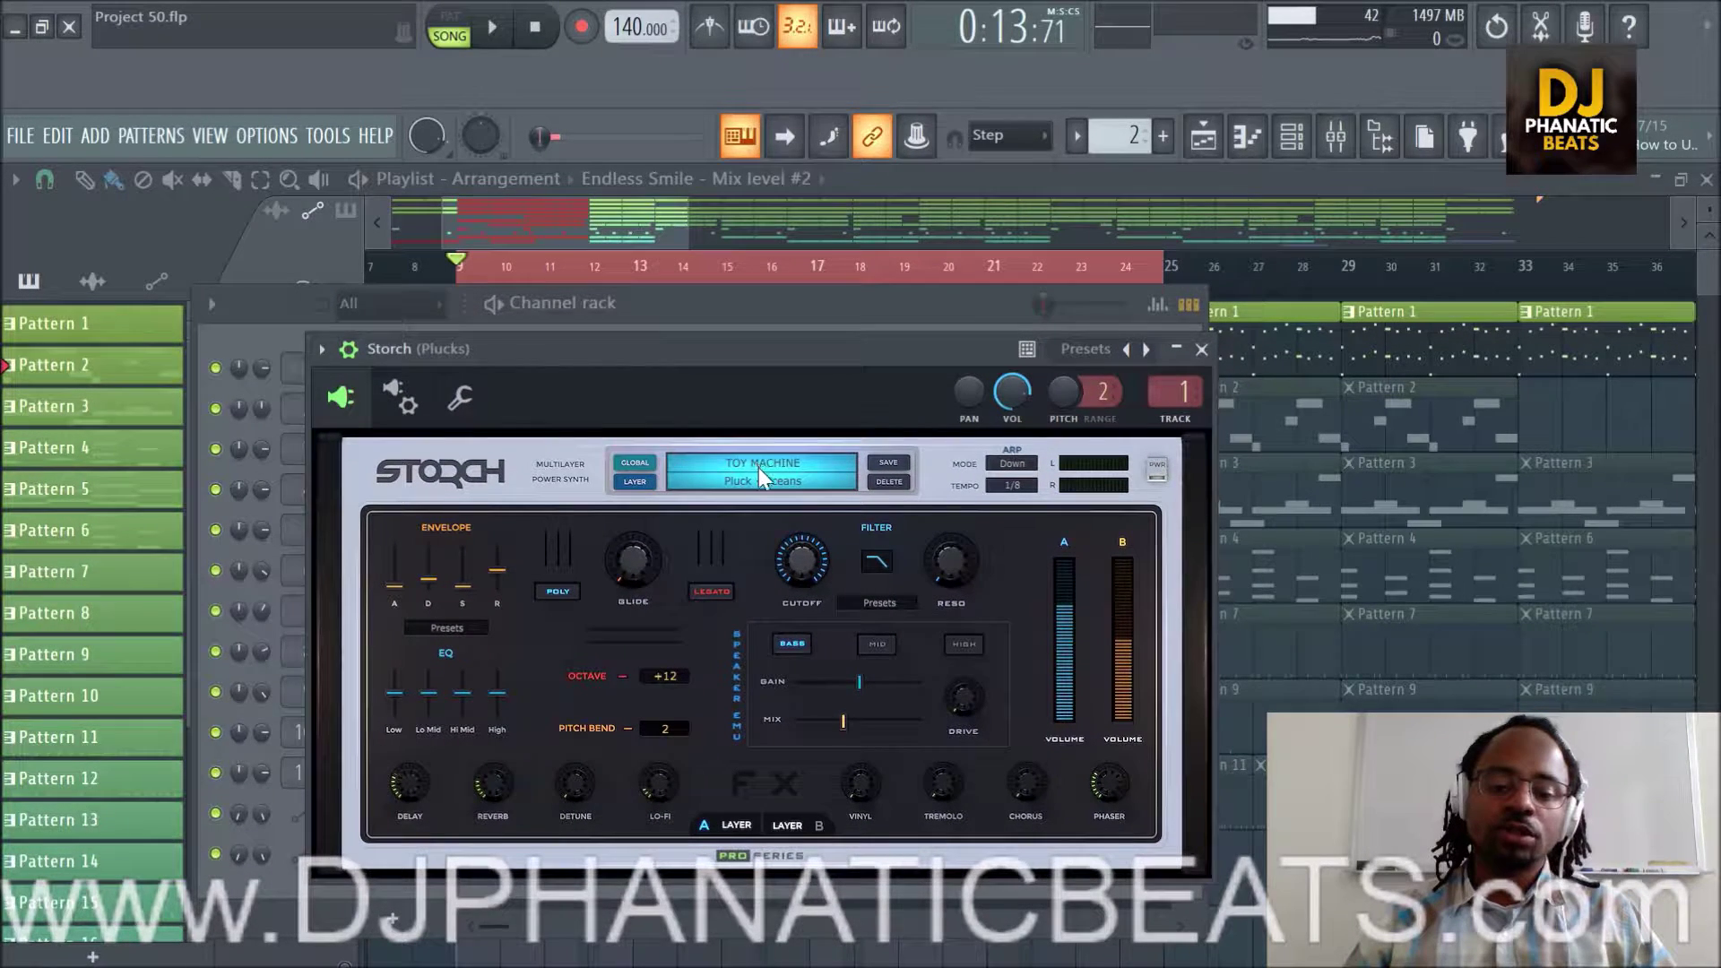
click(1201, 349)
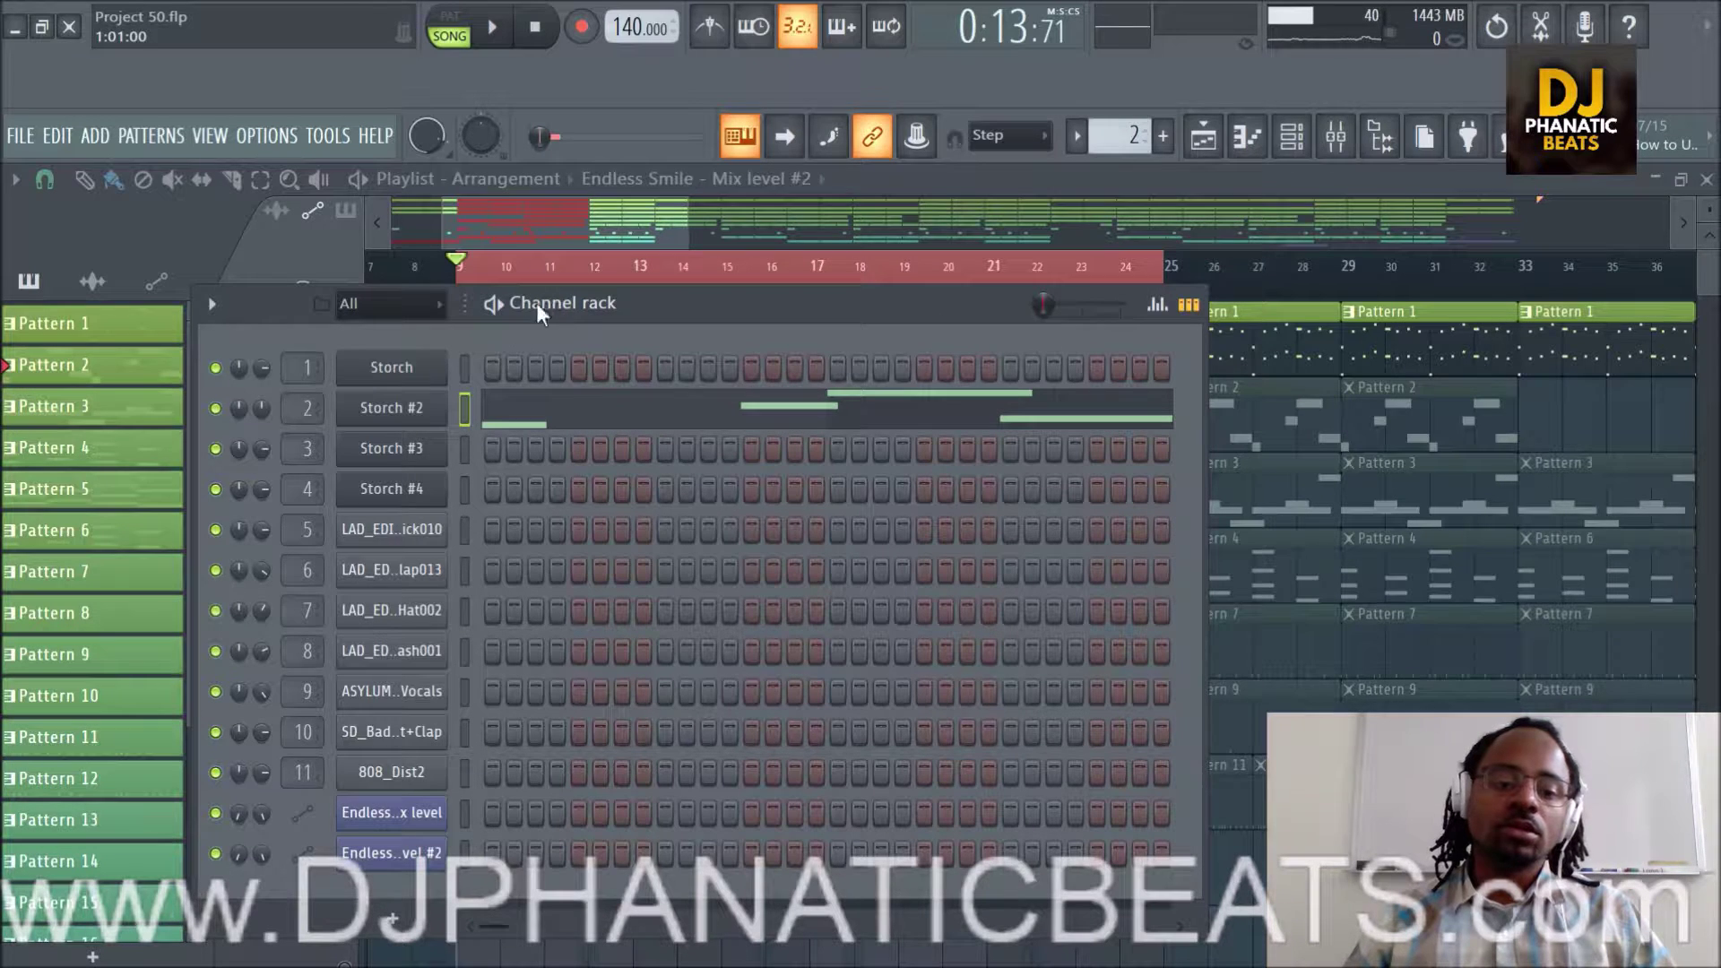
Make Pattern 1 the active pattern and view its Storch notes in the channel rack.
click(148, 343)
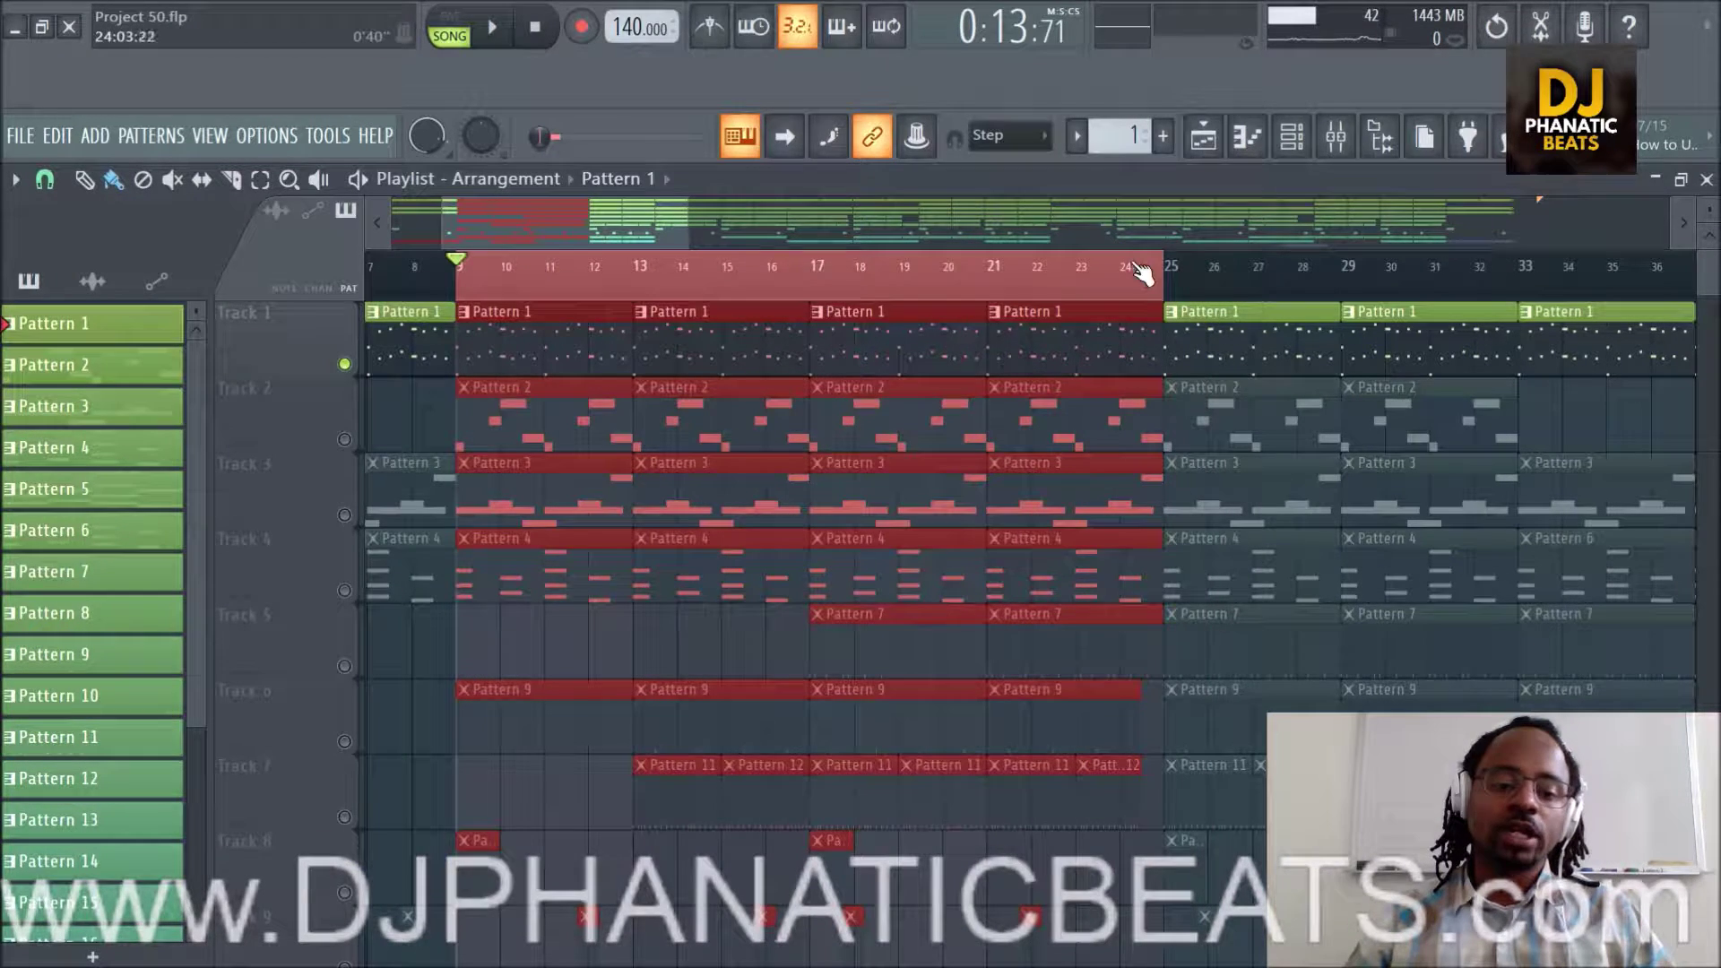
click(1292, 151)
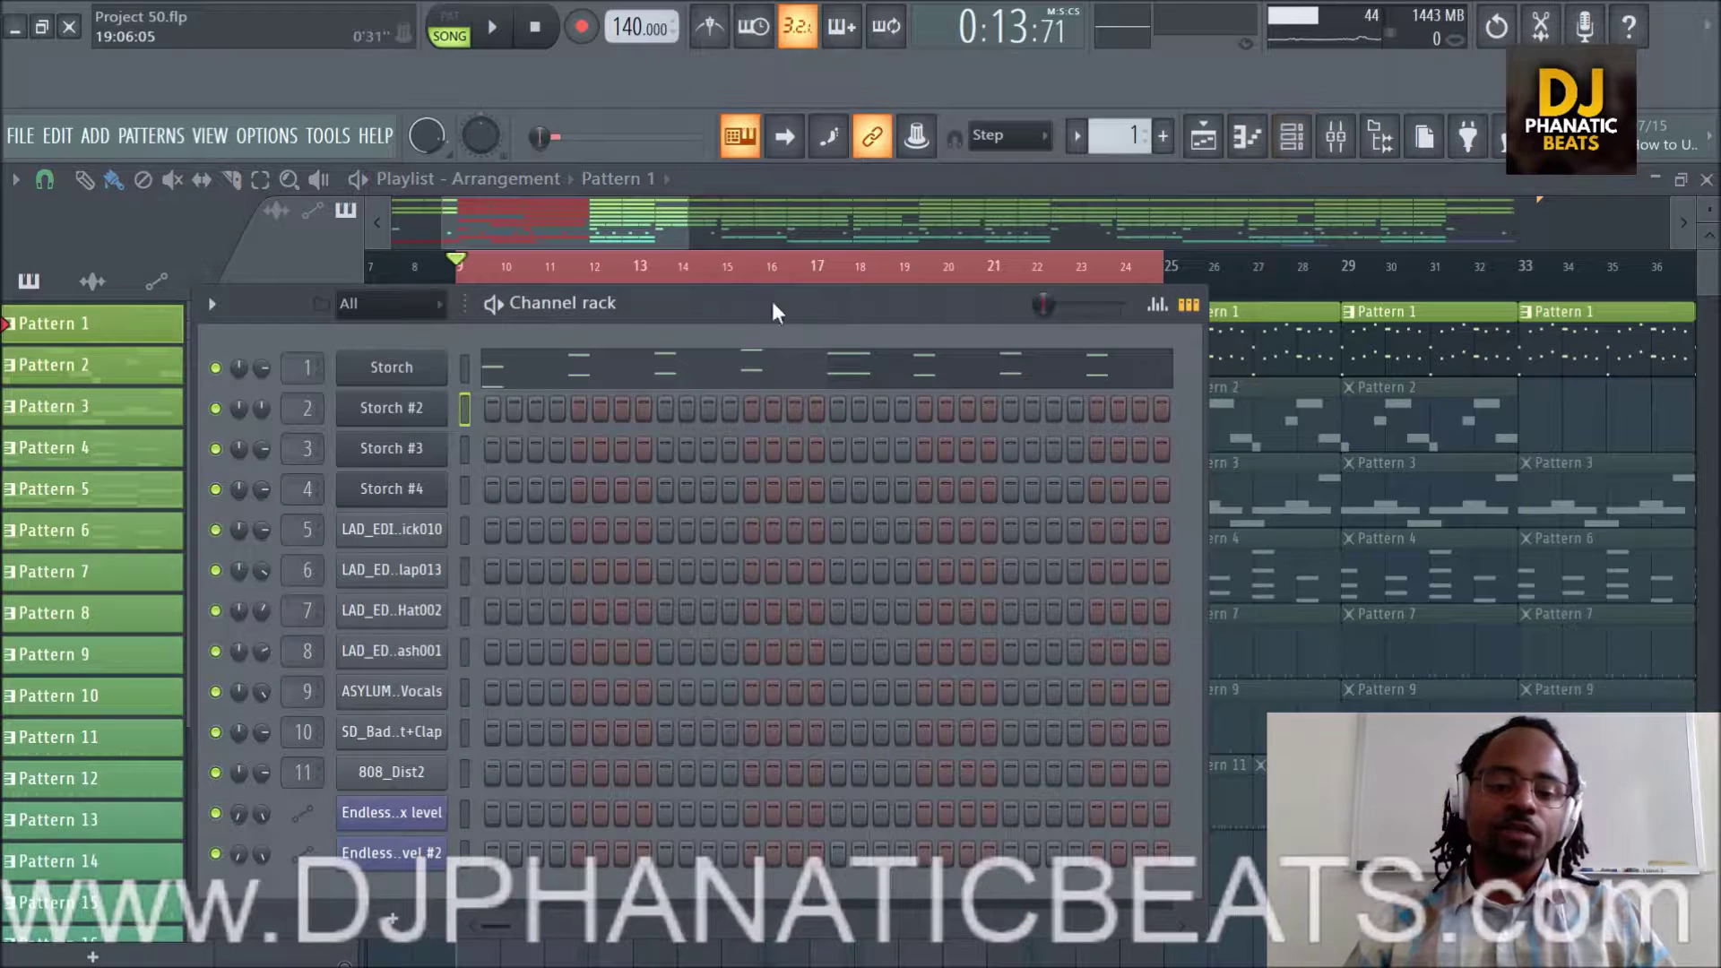
click(105, 325)
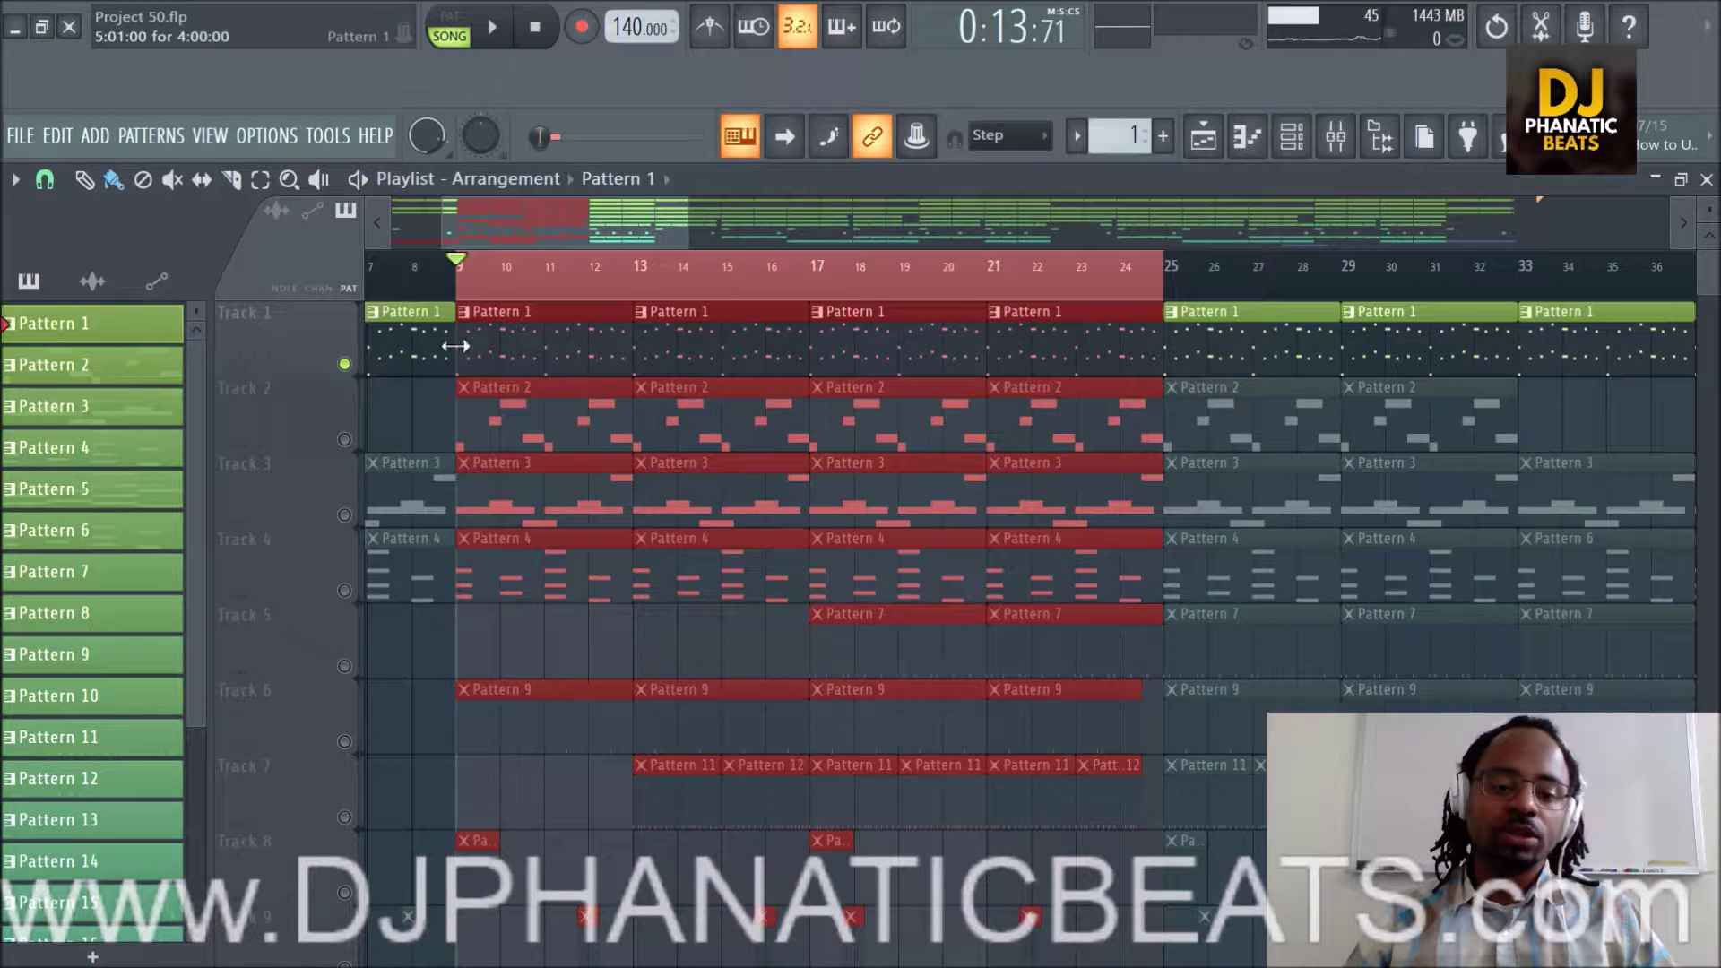
Unmute Track 2 and play it together with Track 1 from bar 9, clearing the clip selection.
click(345, 440)
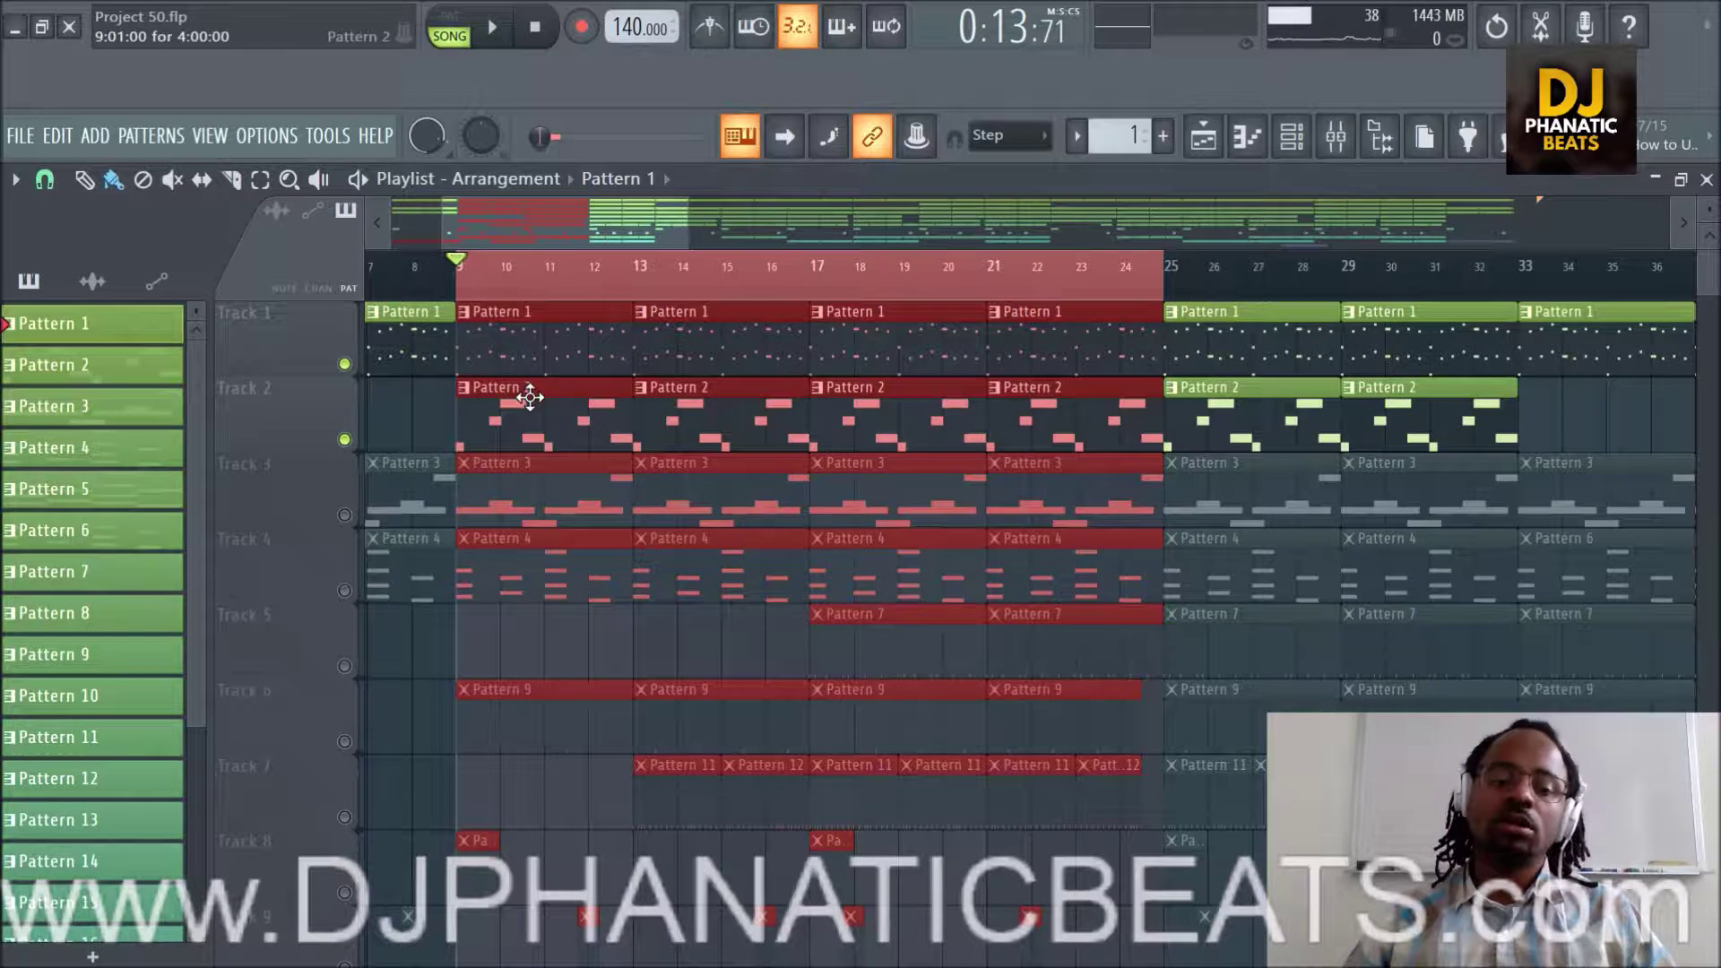
key(space)
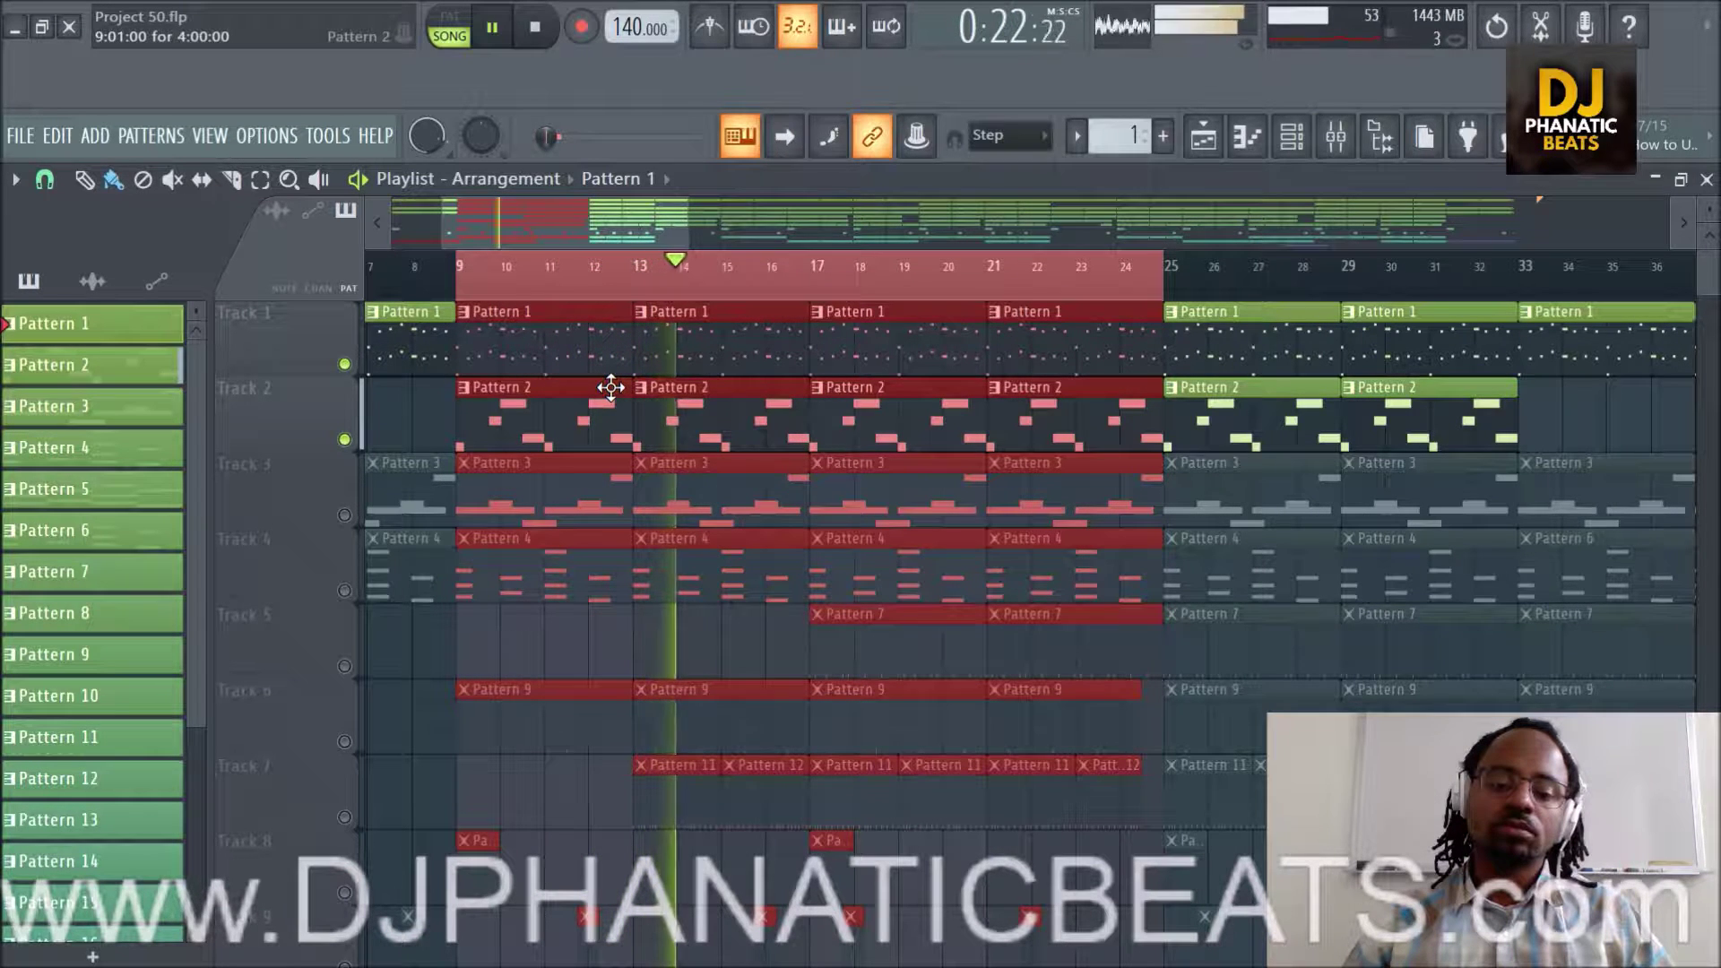
key(space)
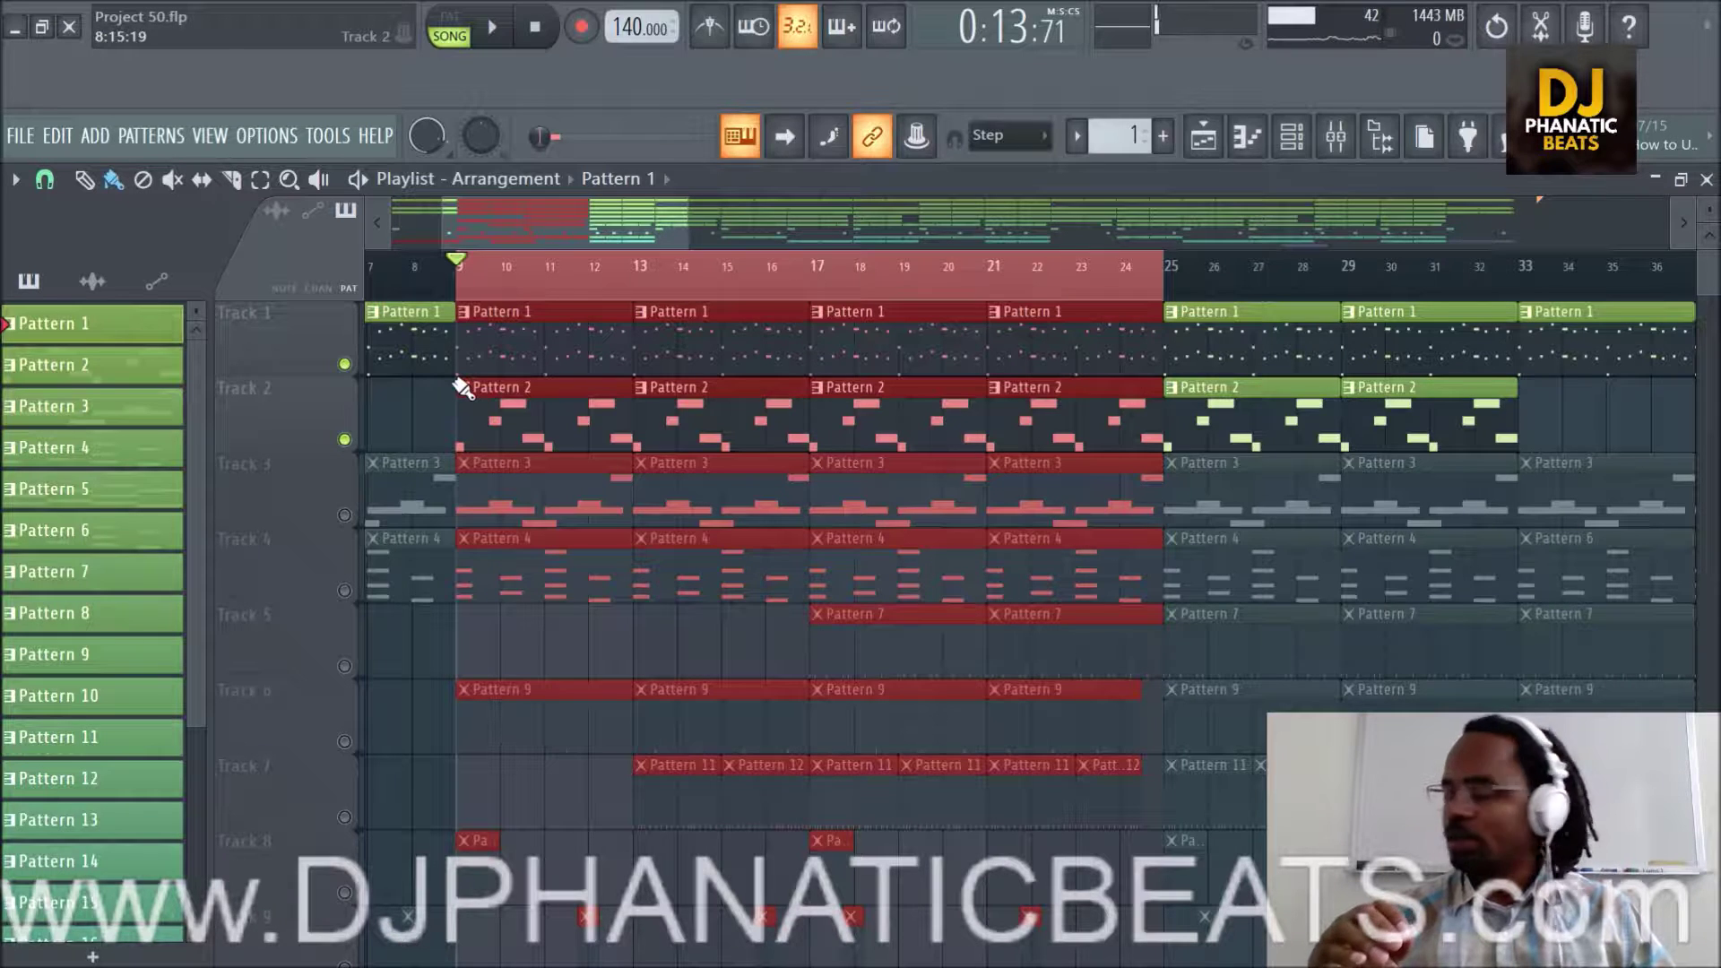
click(420, 409)
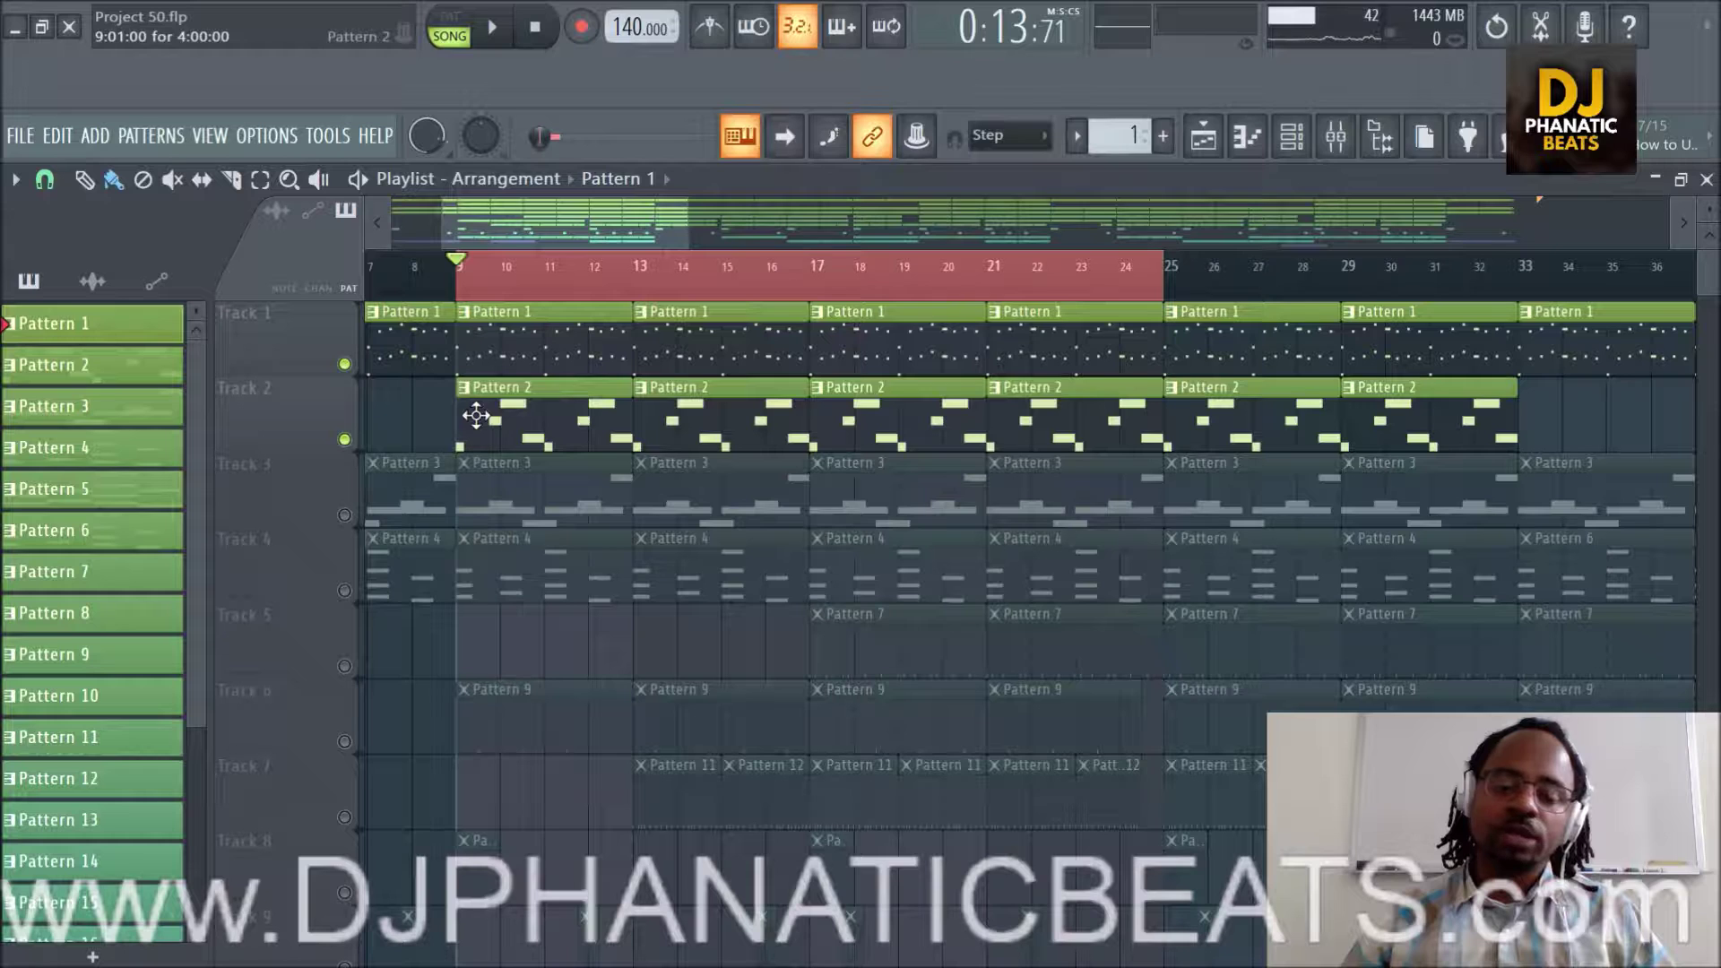
Inspect the synth lead's mixer effects and its Fruity Parametric EQ 2 curve, and return to the playlist.
click(1335, 136)
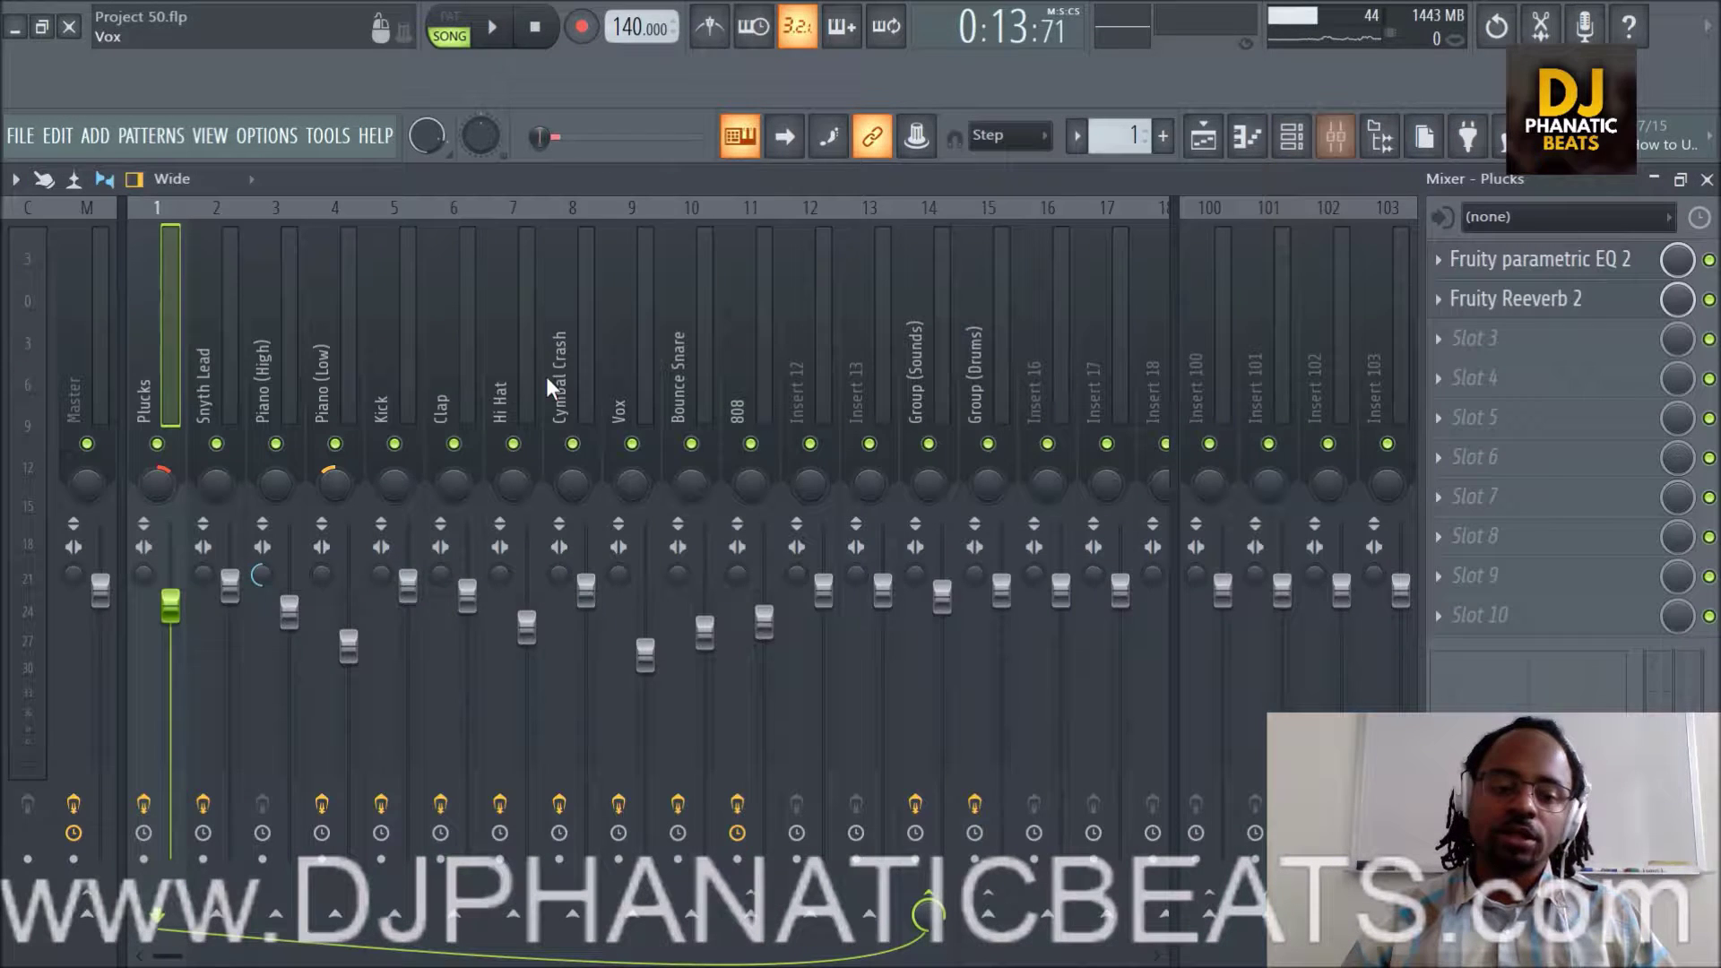
click(211, 332)
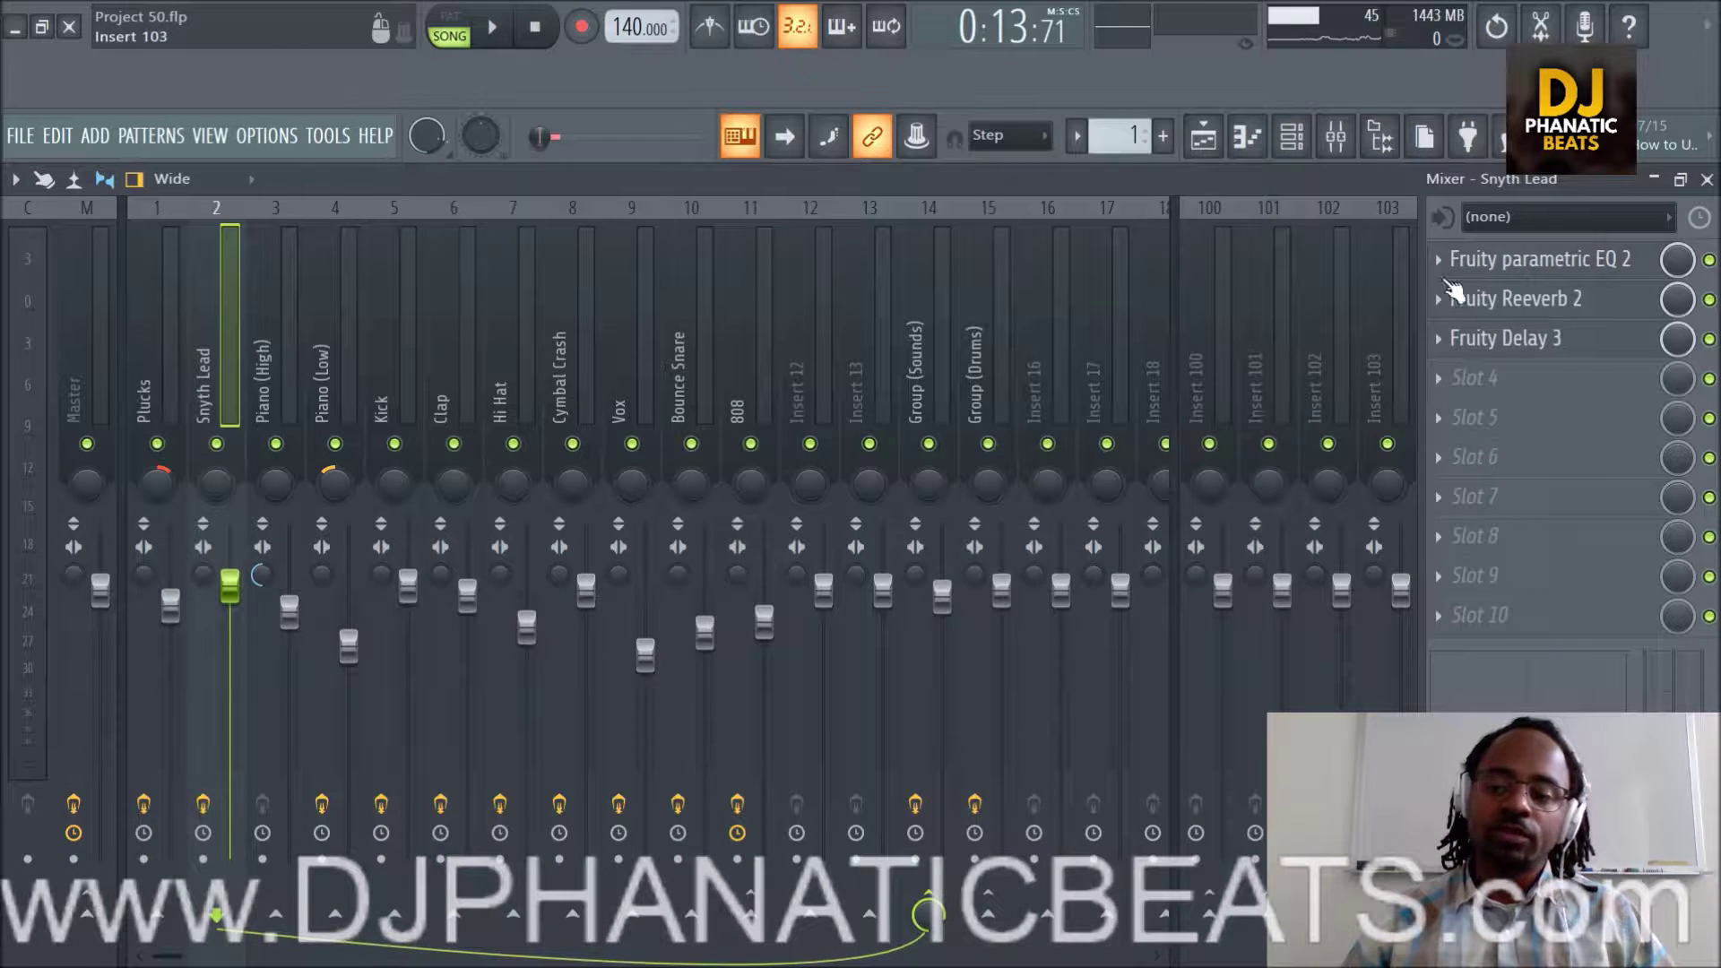
click(1496, 274)
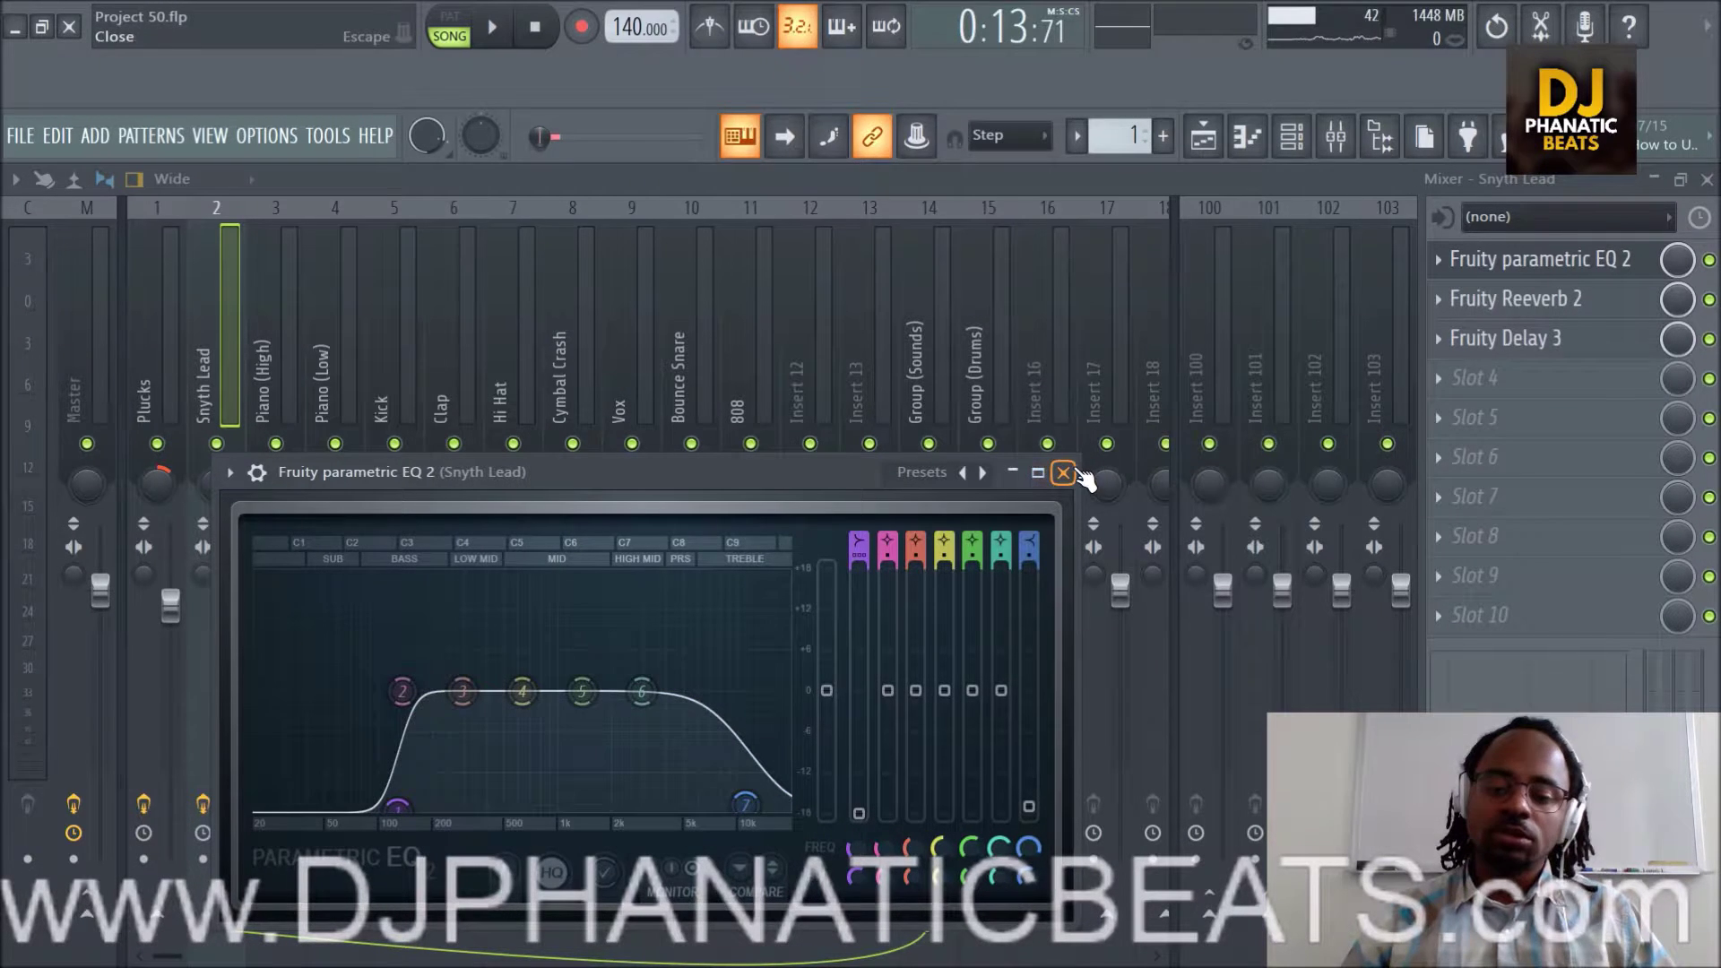
click(1063, 473)
click(1203, 136)
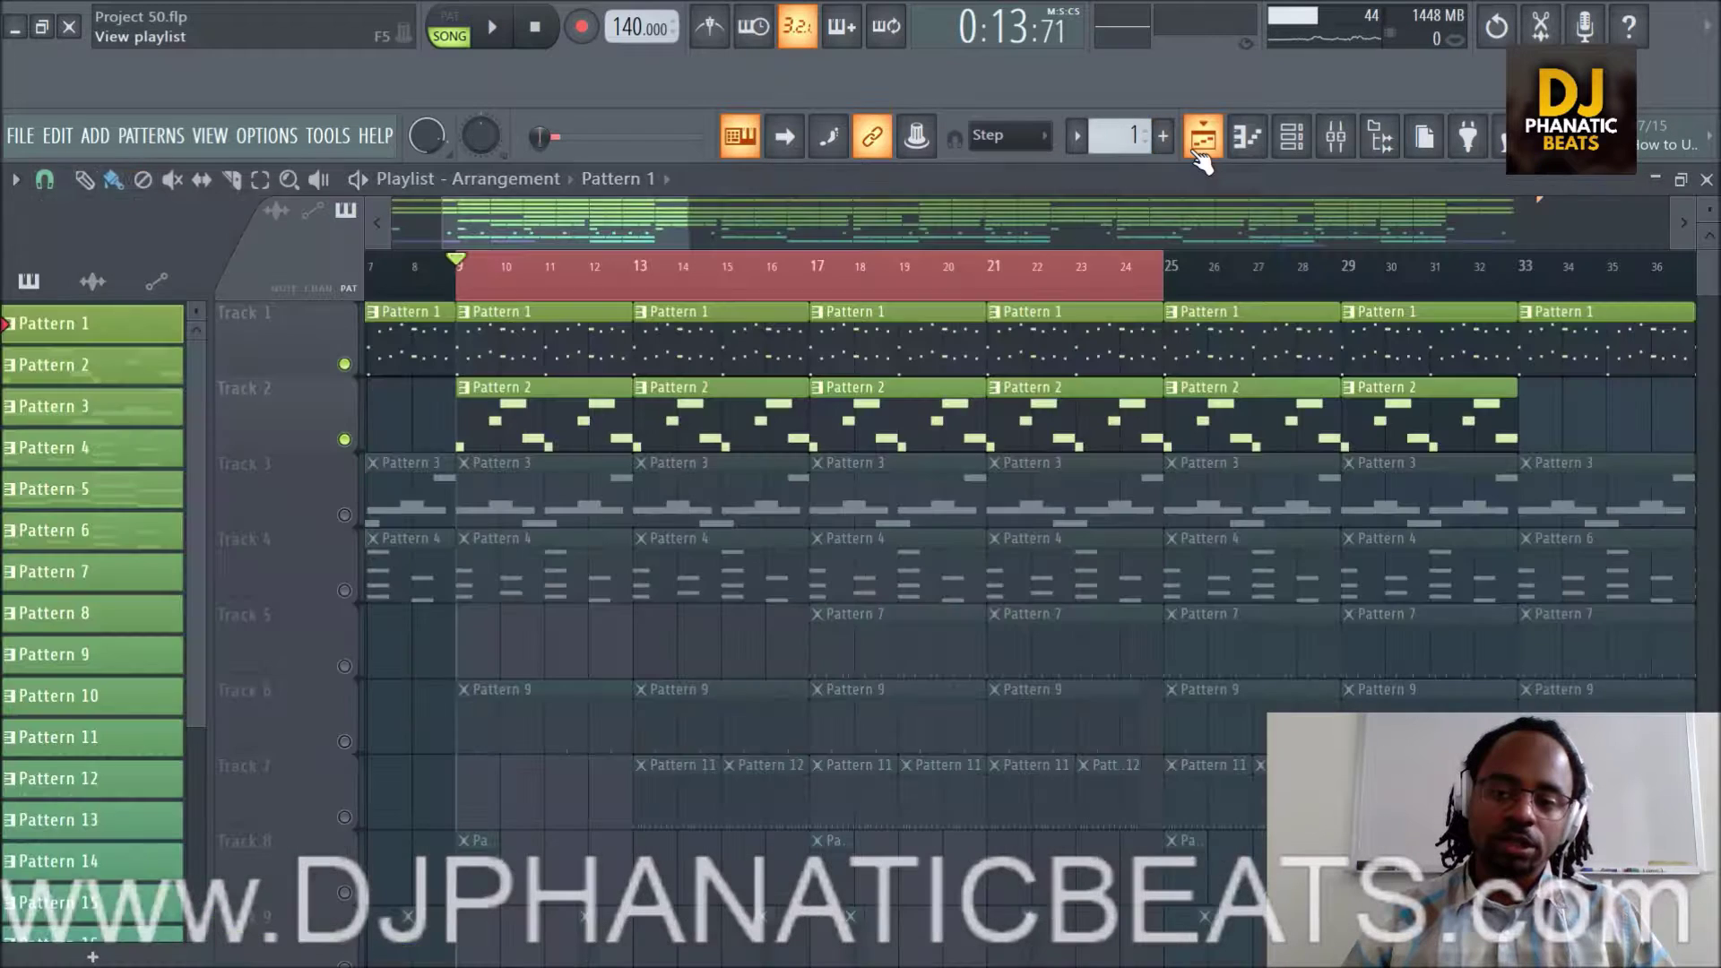
Unmute Track 3 for a short playback, and mute Tracks 1 and 2 to isolate it.
click(344, 515)
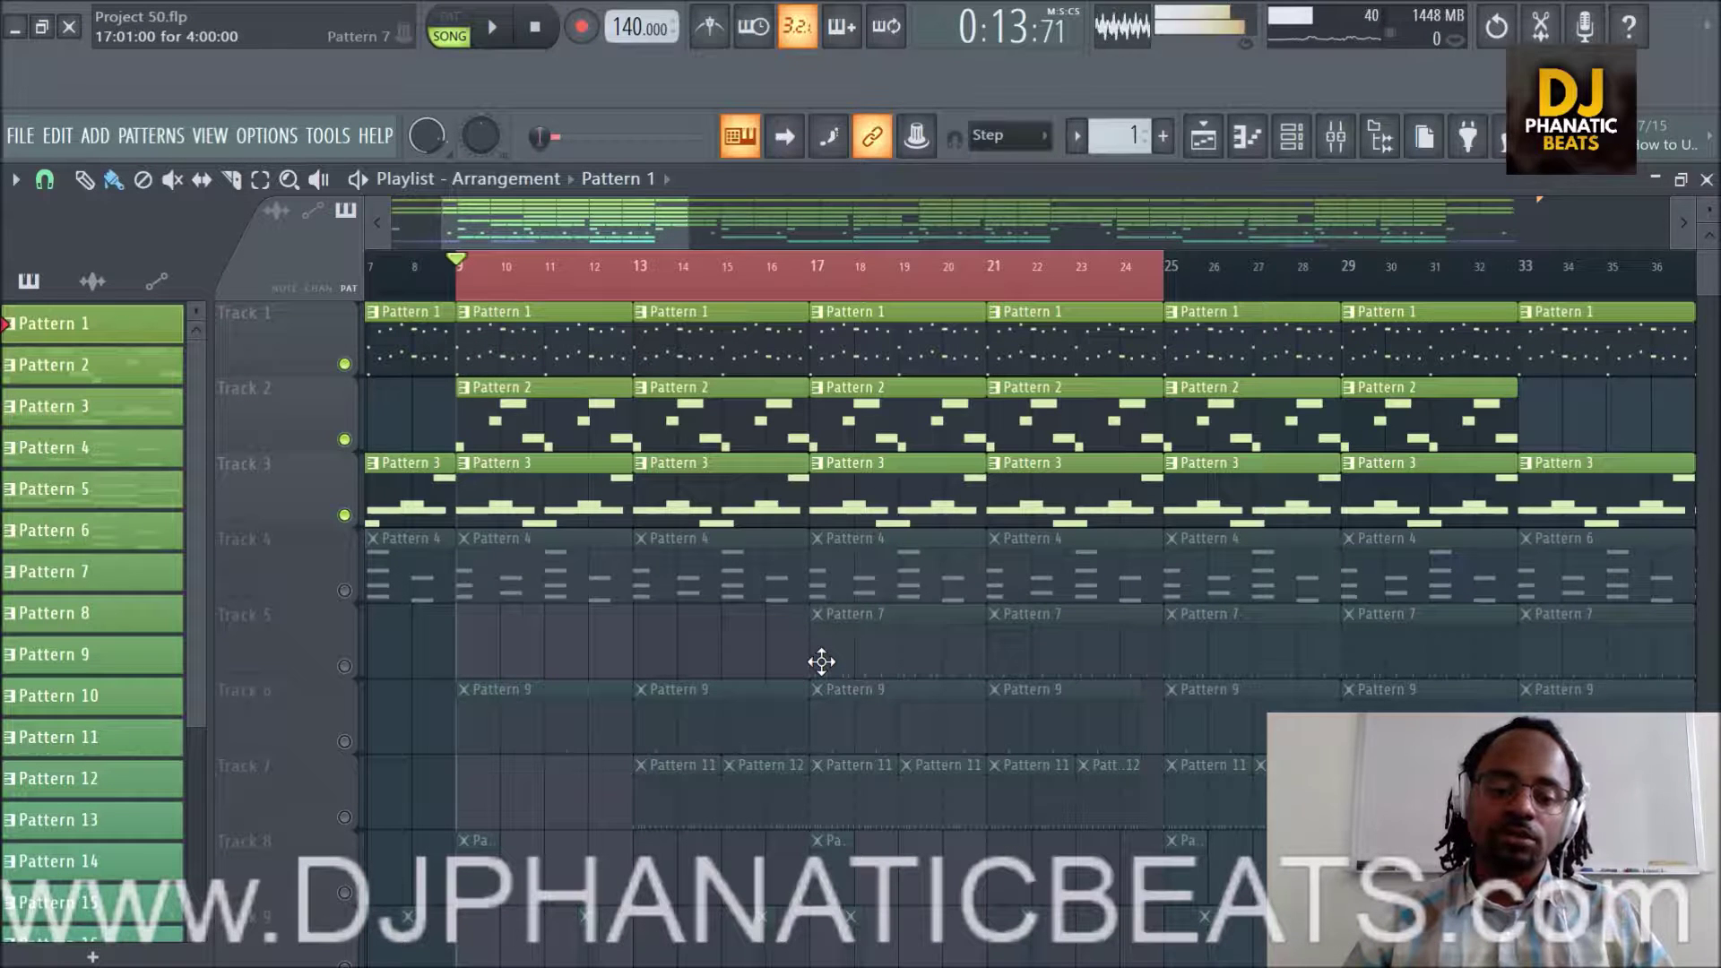
key(space)
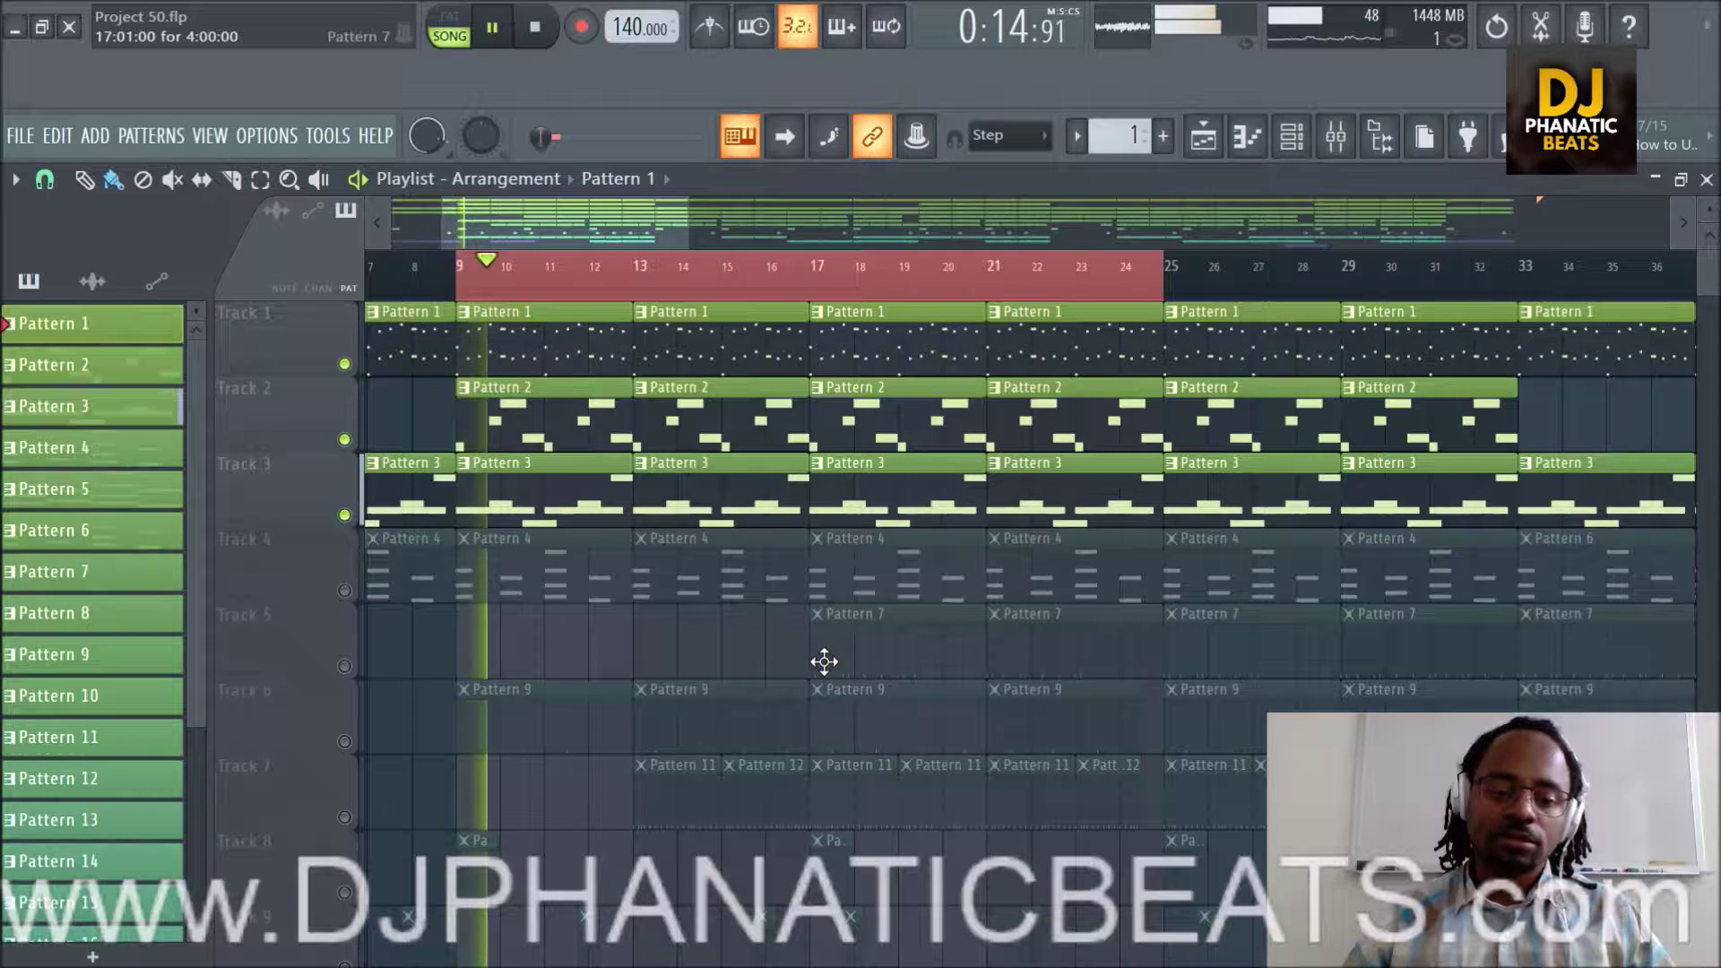
key(space)
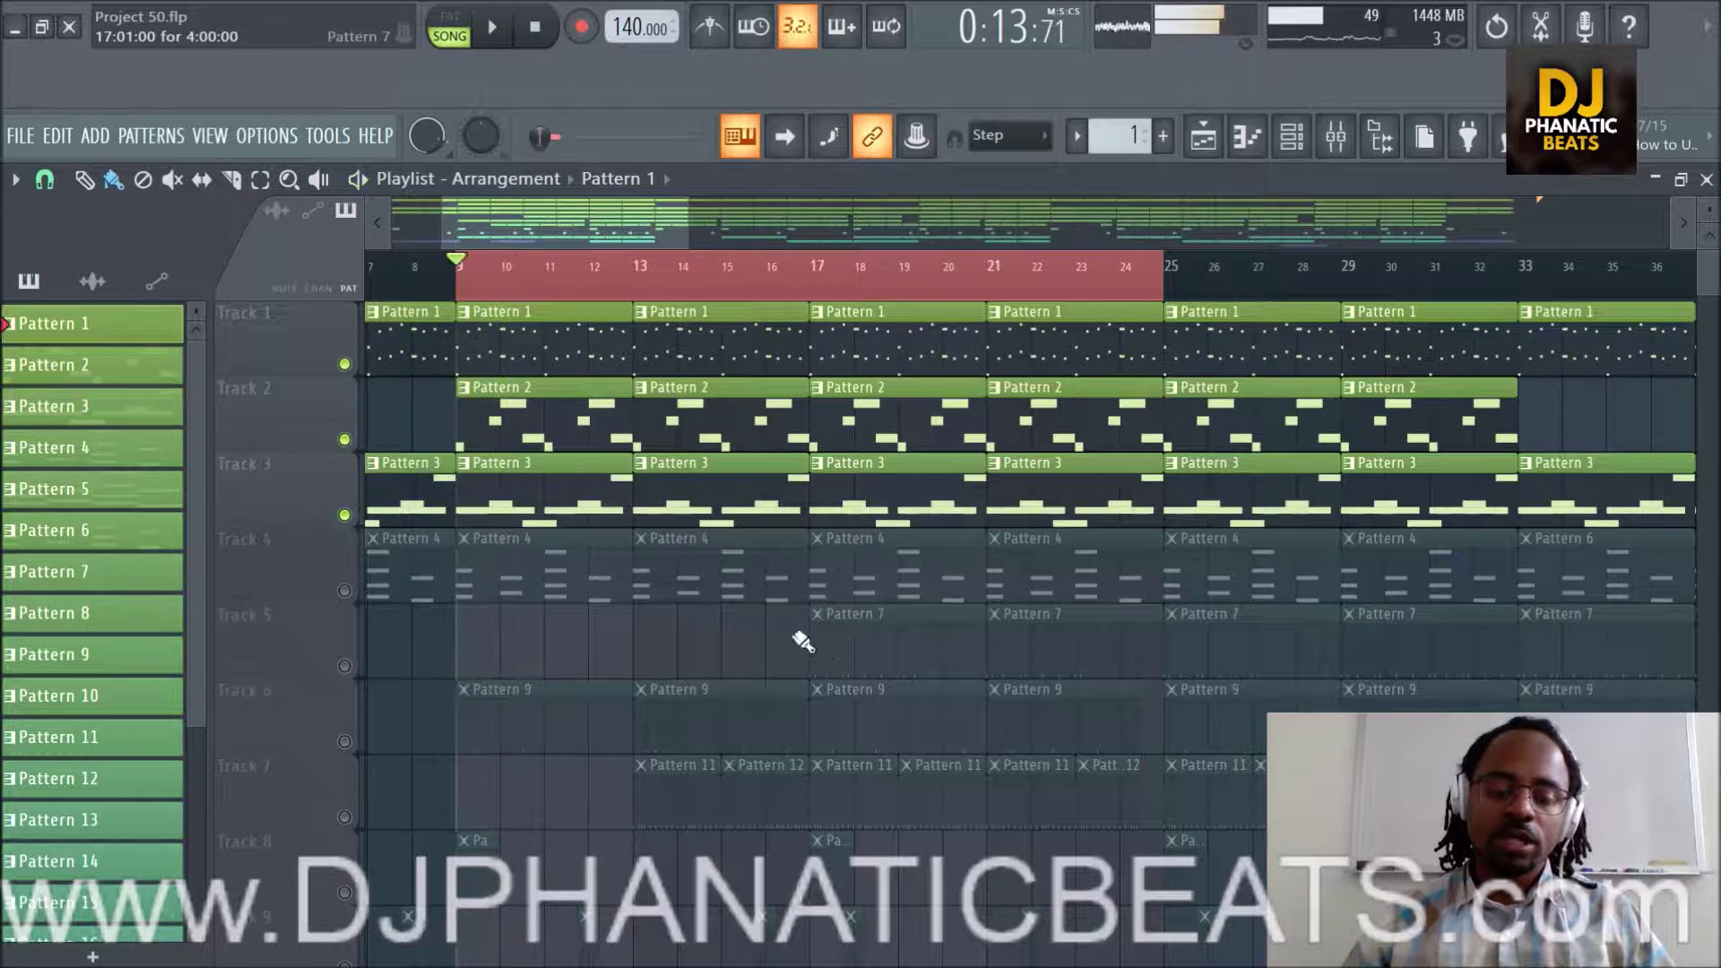
click(344, 440)
click(344, 364)
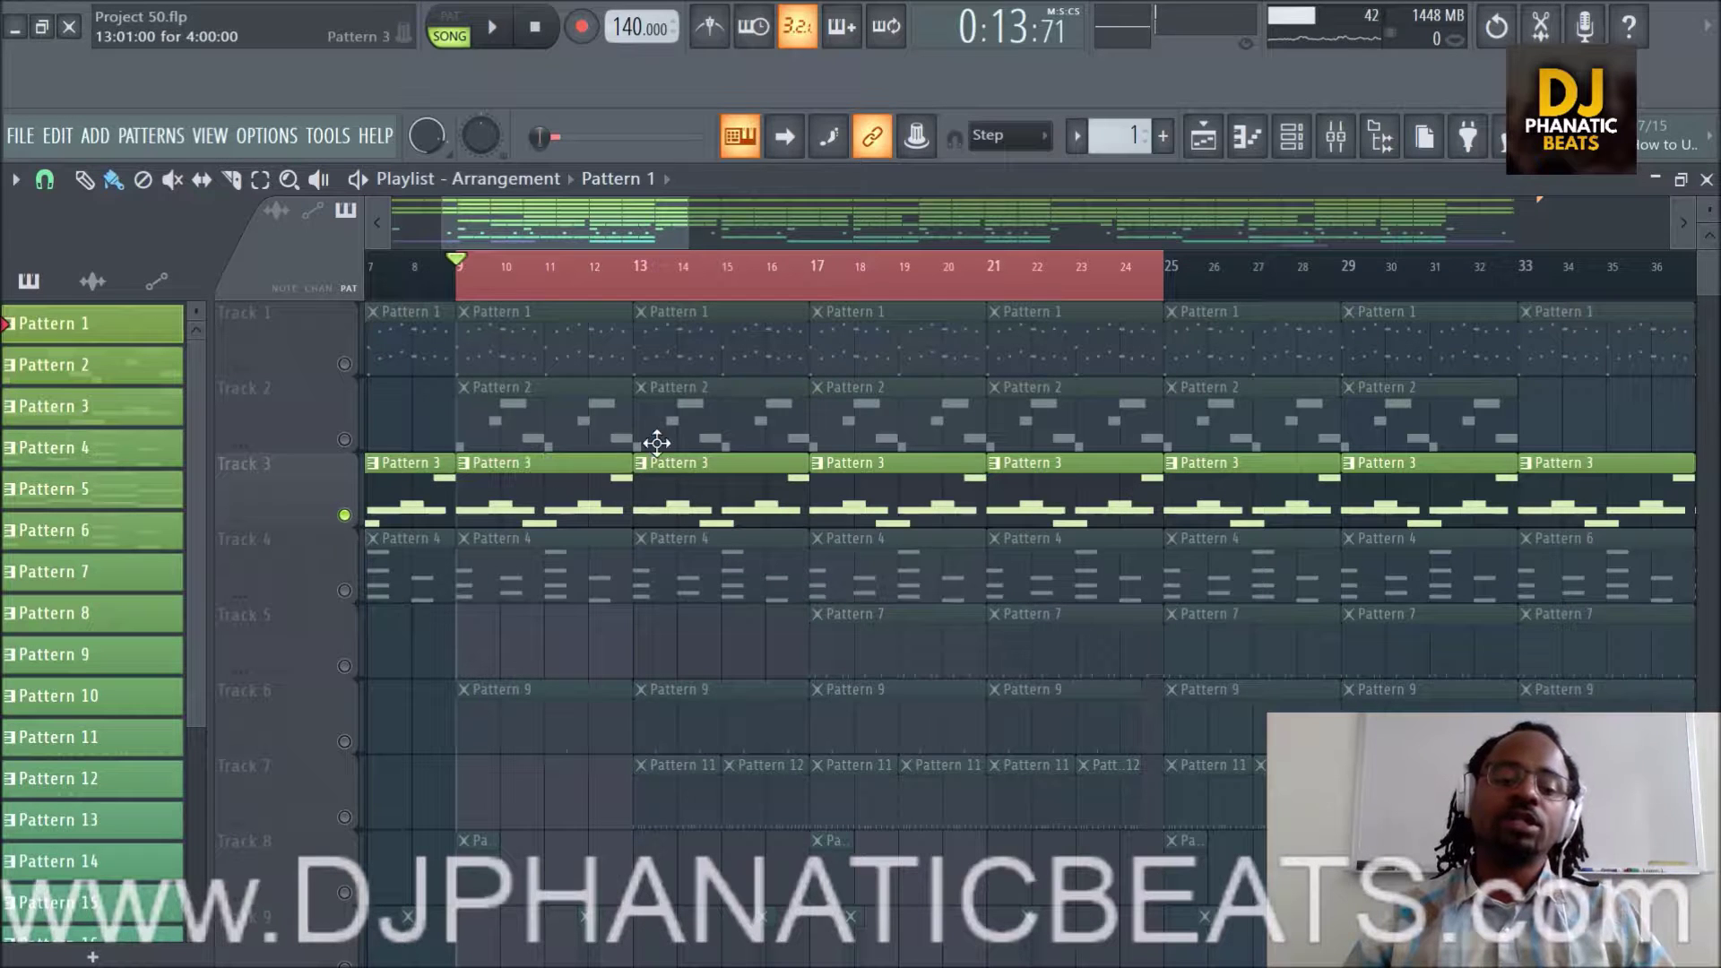
Play Track 3 on its own, examine the Storch notes of Pattern 3 in the piano roll, and return to the playlist.
key(space)
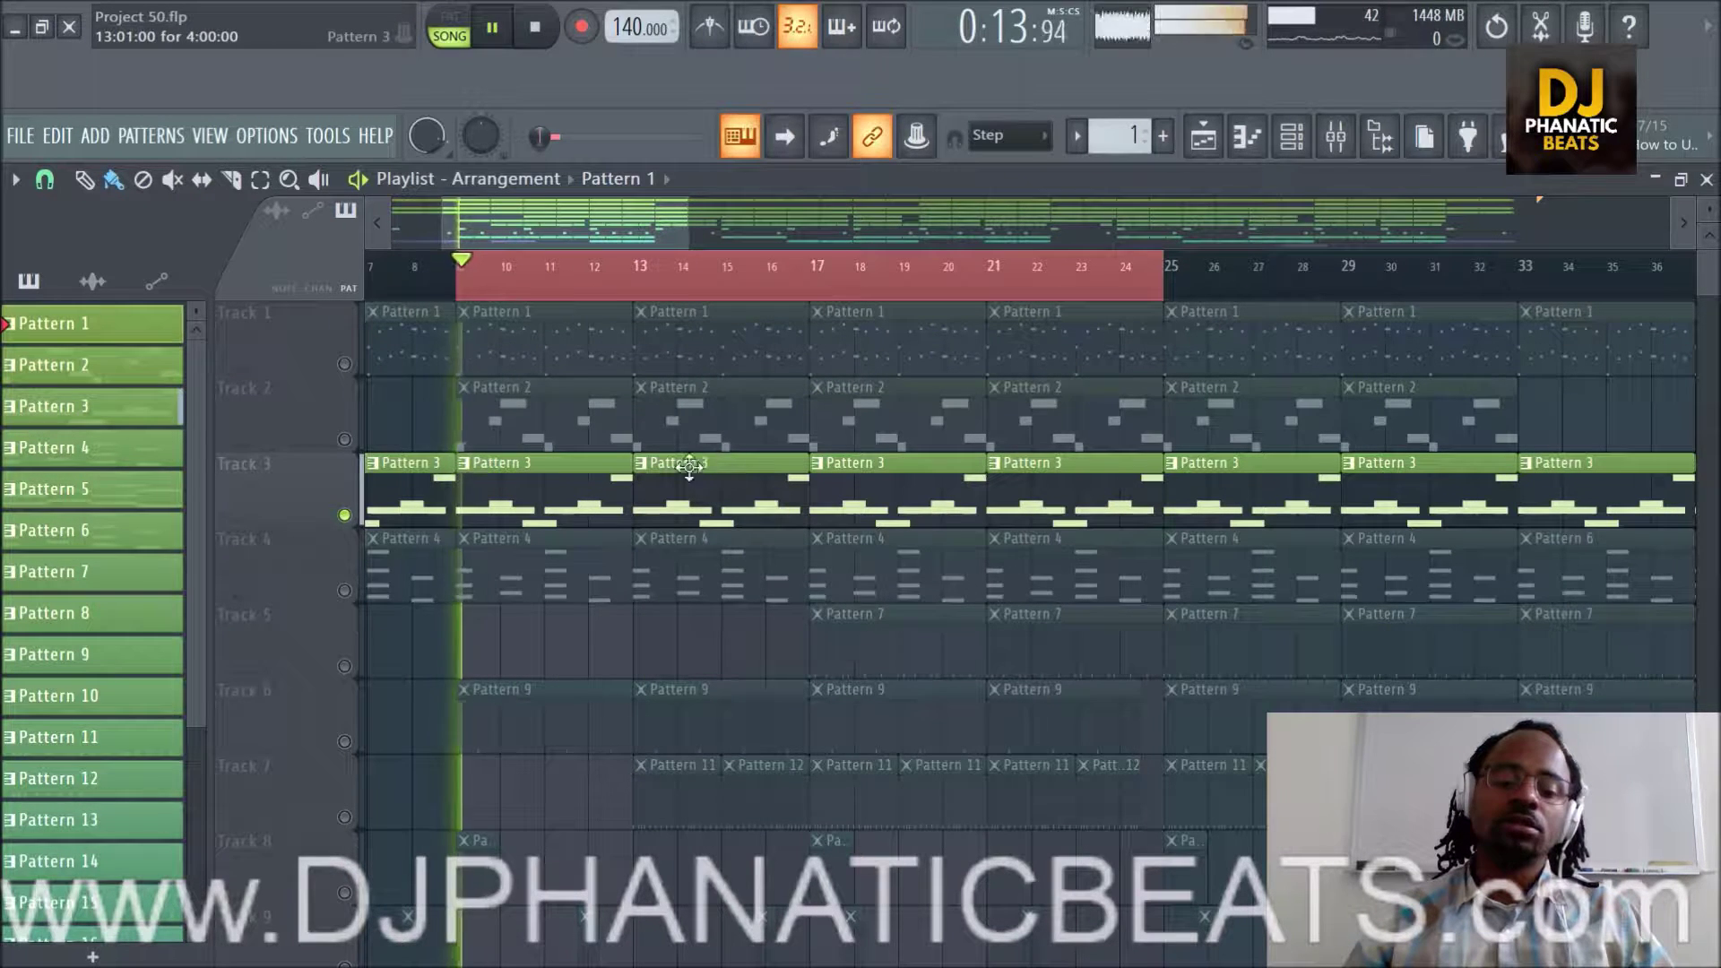
double_click(547, 497)
drag(737, 243, 488, 256)
scroll(558, 267, down, 3)
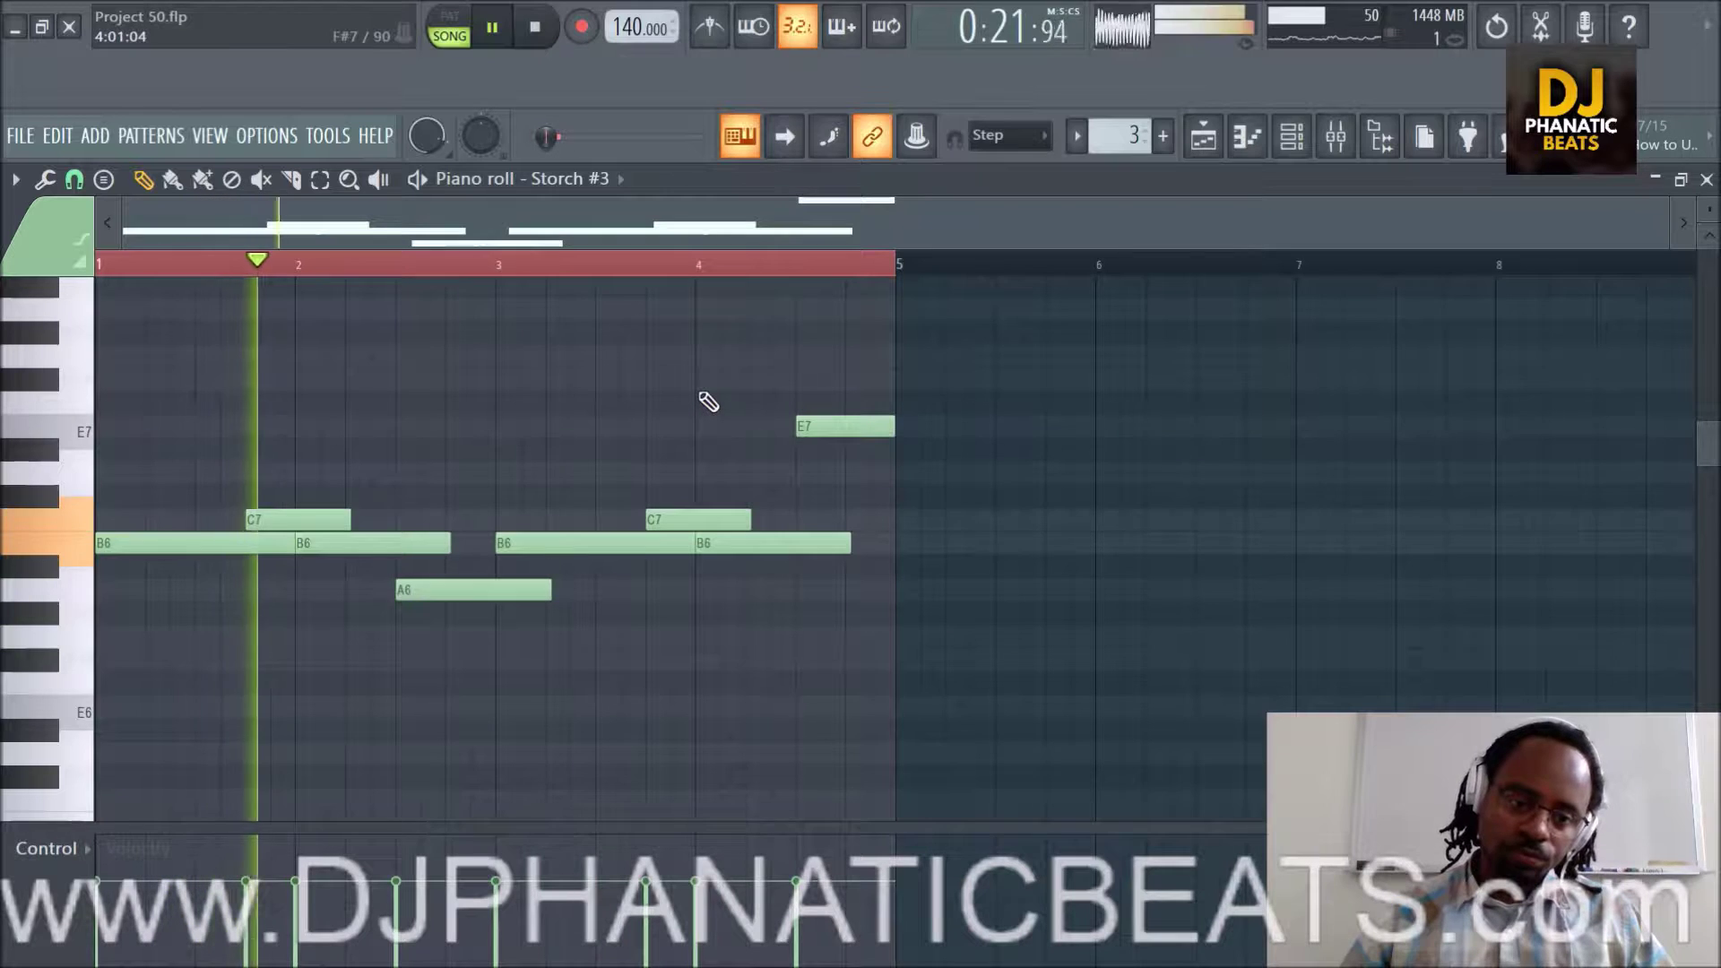
key(space)
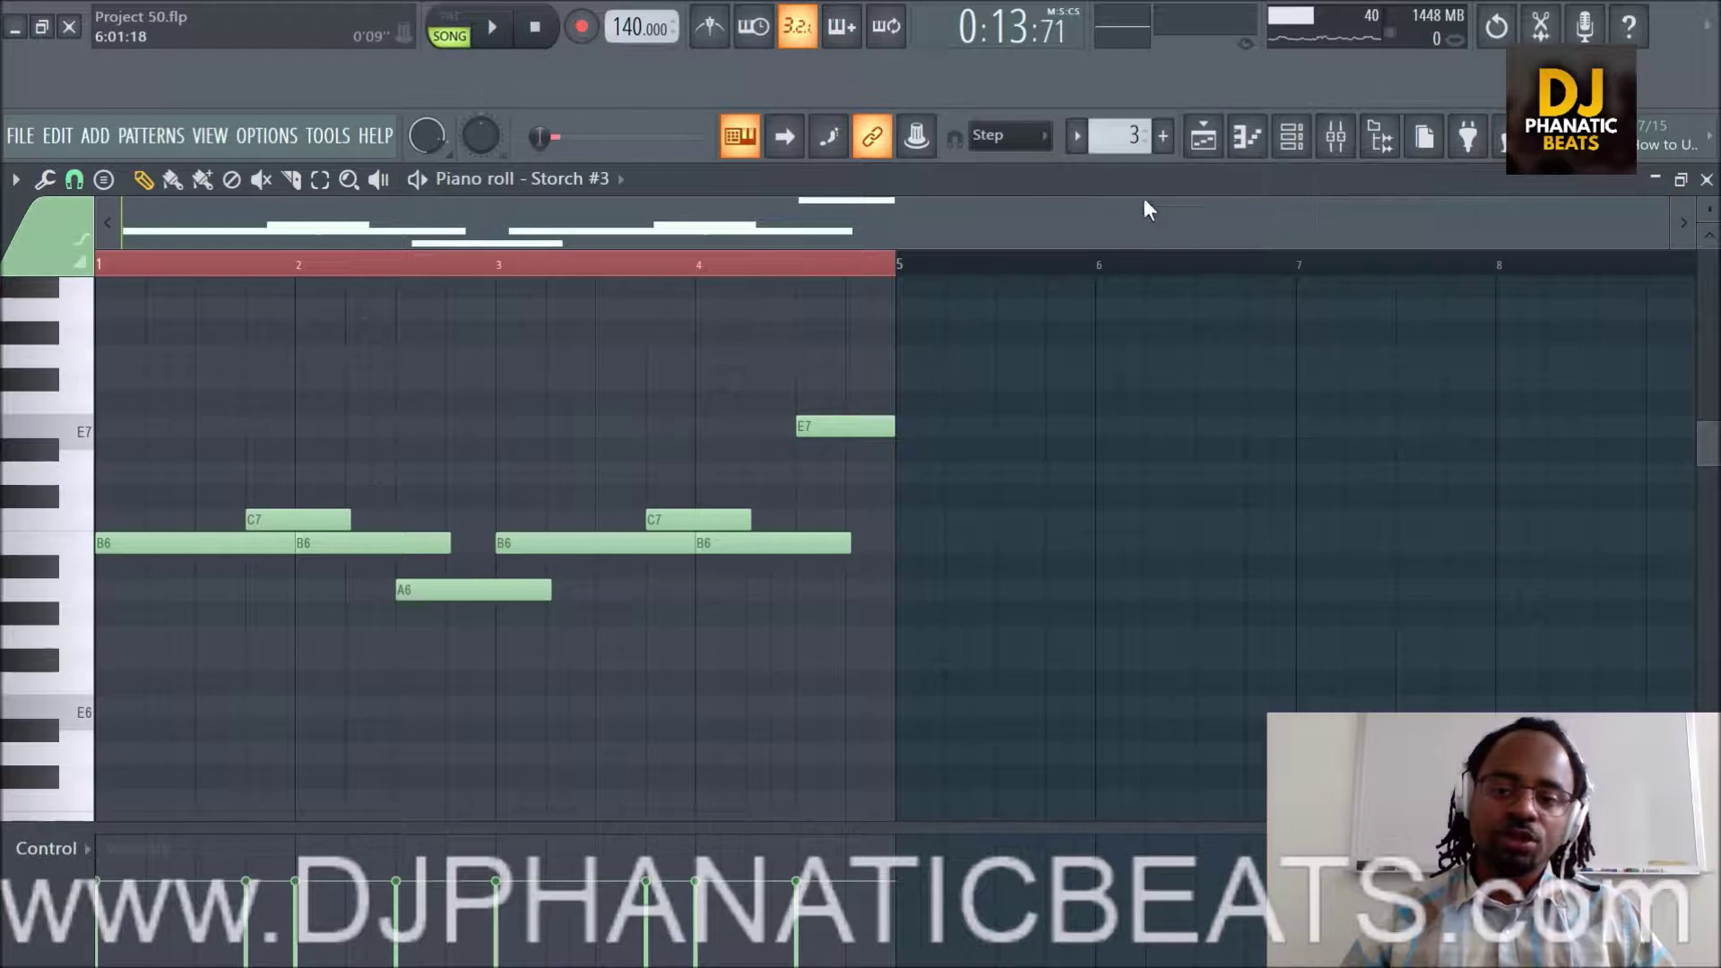
click(1201, 148)
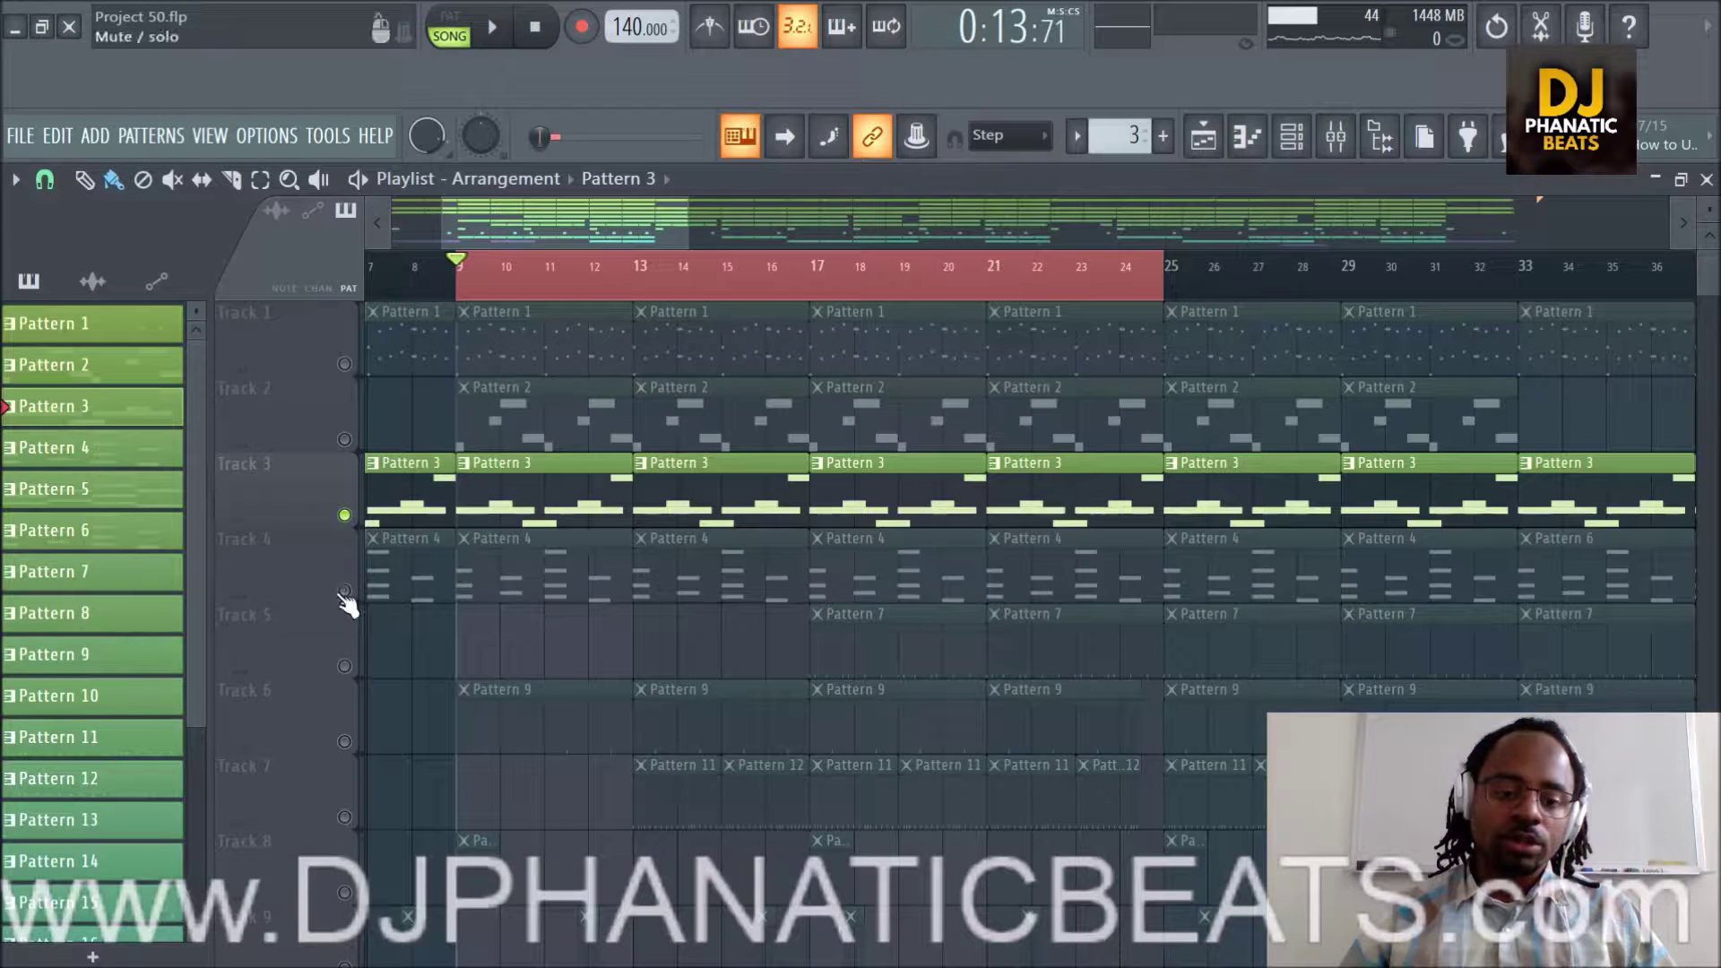
Unmute Track 4 and play it together with Track 3 from bar 9.
click(345, 591)
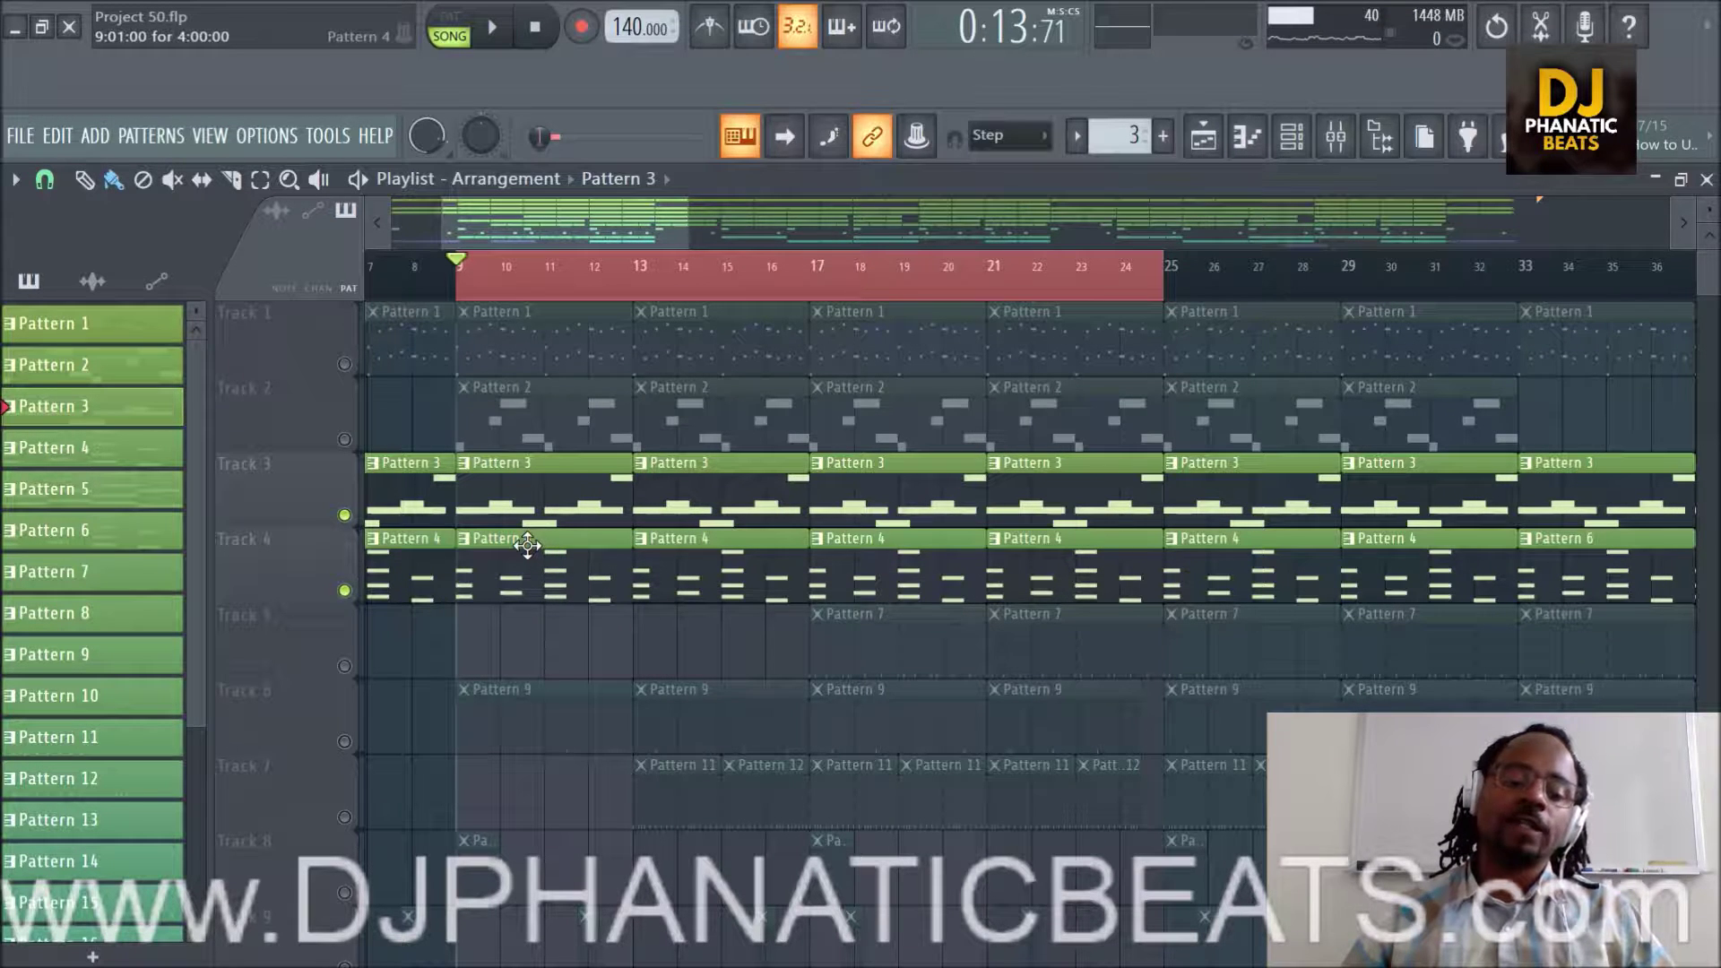
key(space)
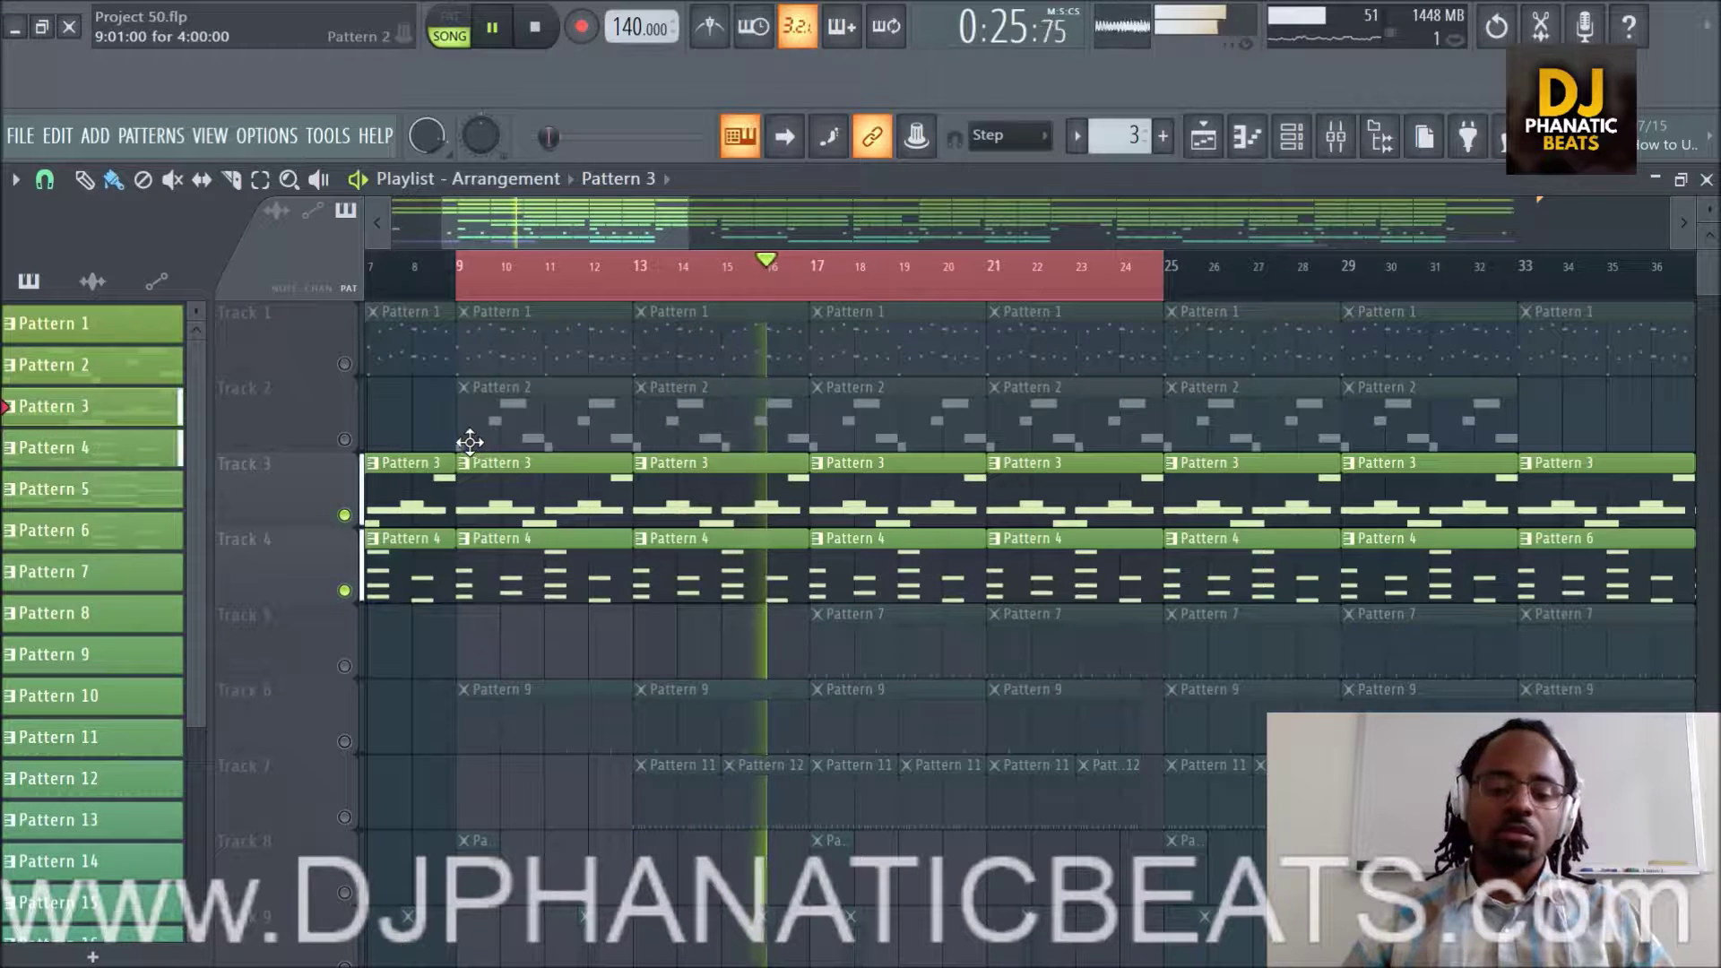
key(space)
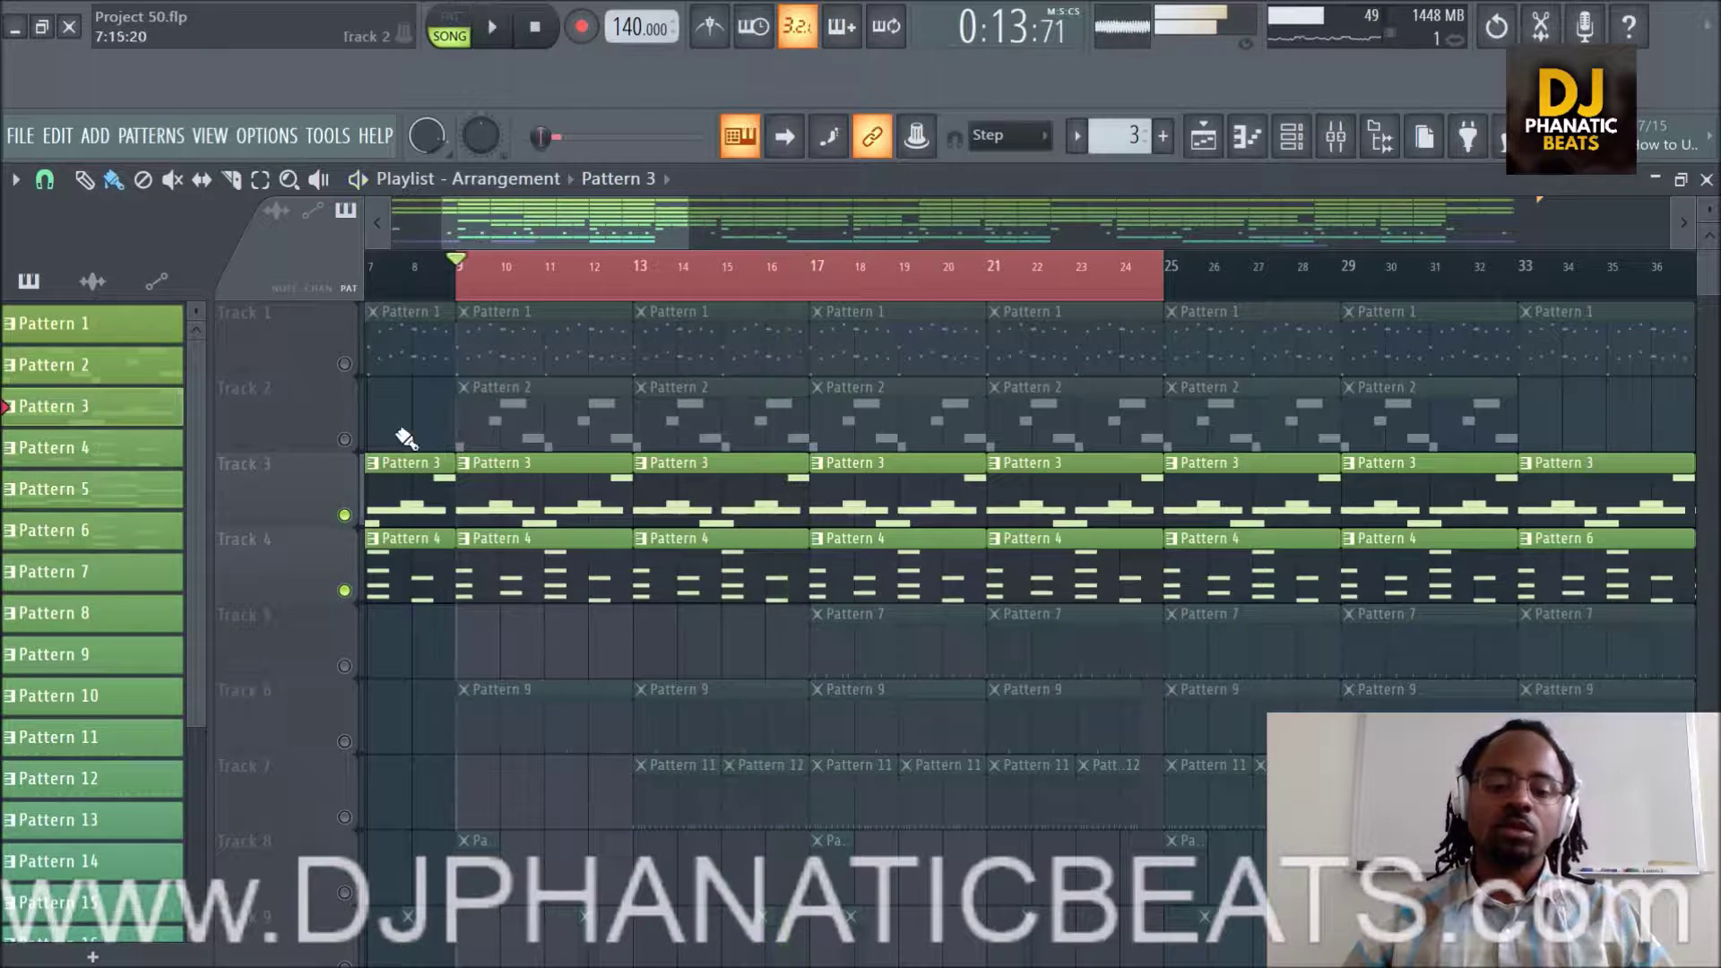
Unmute Tracks 1 and 2 and play the first four tracks together from bar 9.
click(345, 364)
click(344, 439)
key(space)
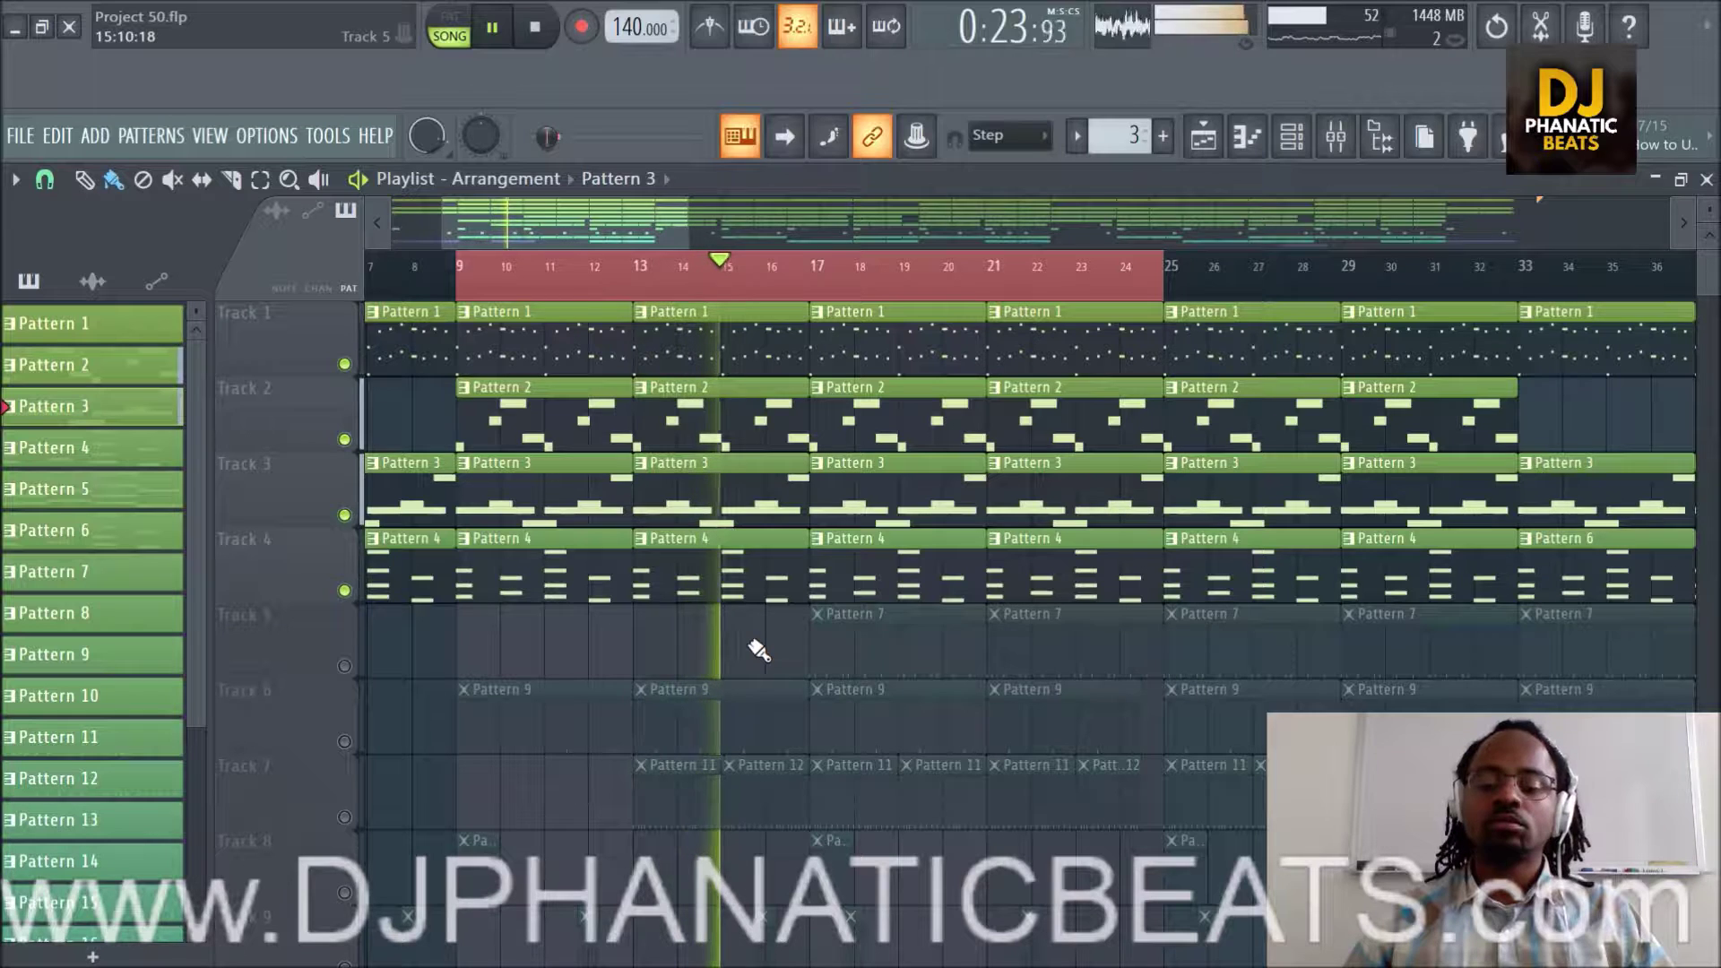
key(space)
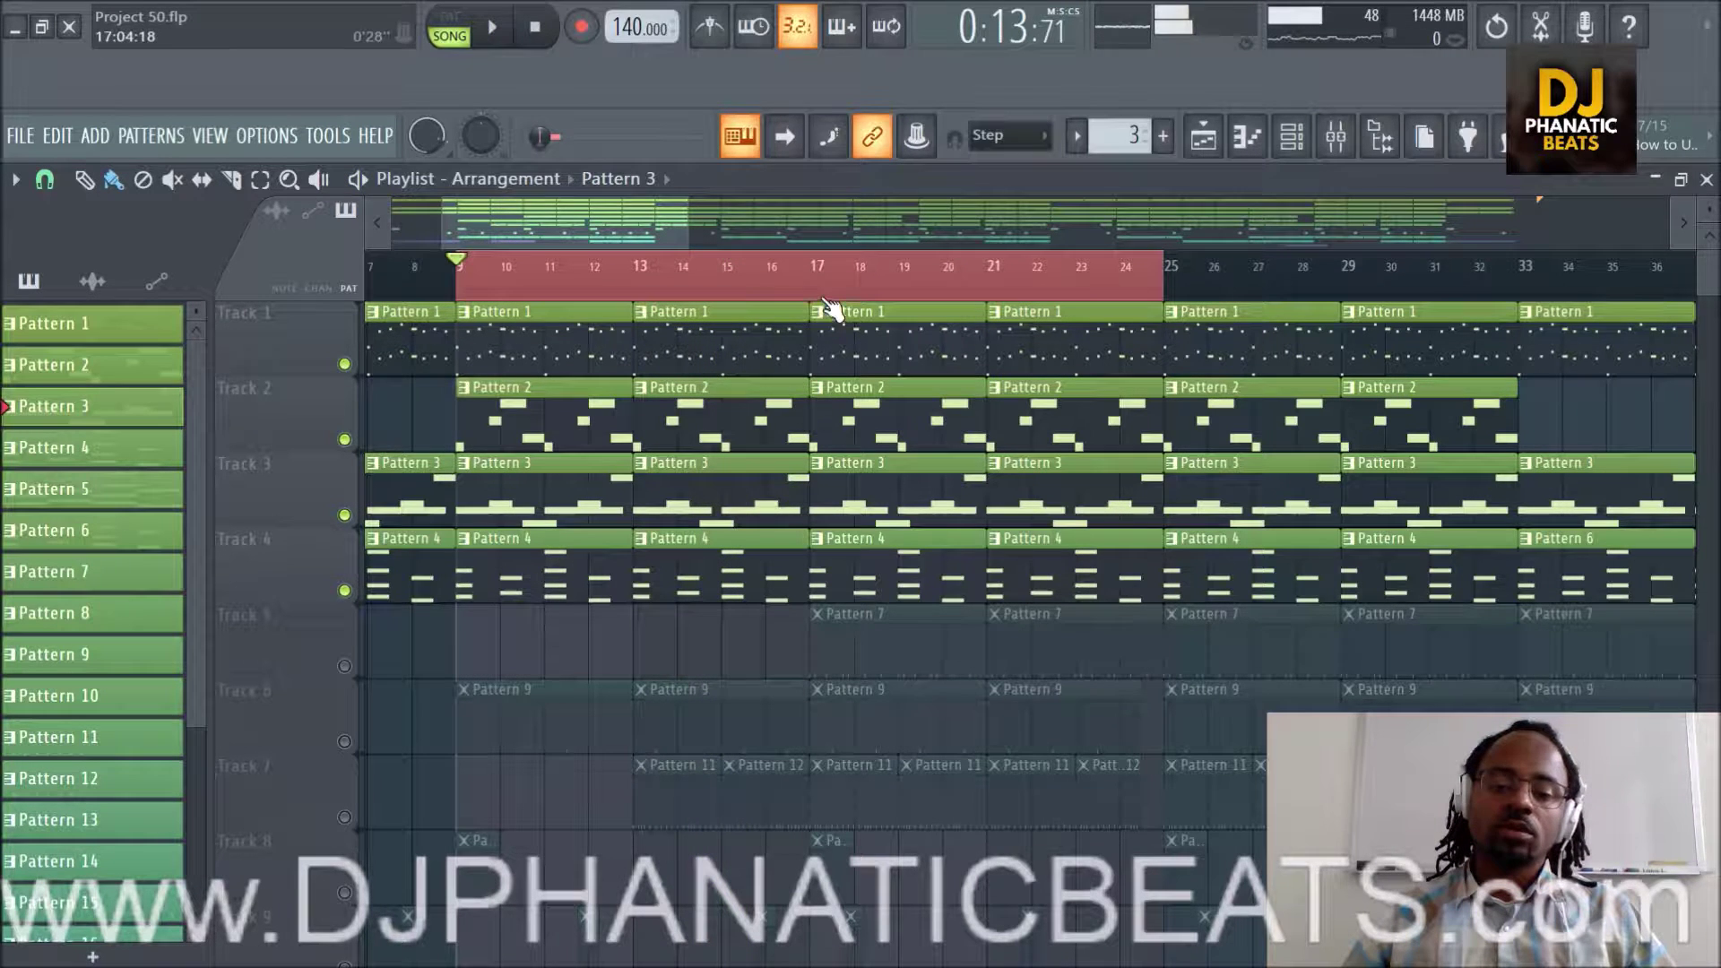
Set the playback start to bar 17, unmute Track 5, and play it twice with the first four tracks.
click(812, 267)
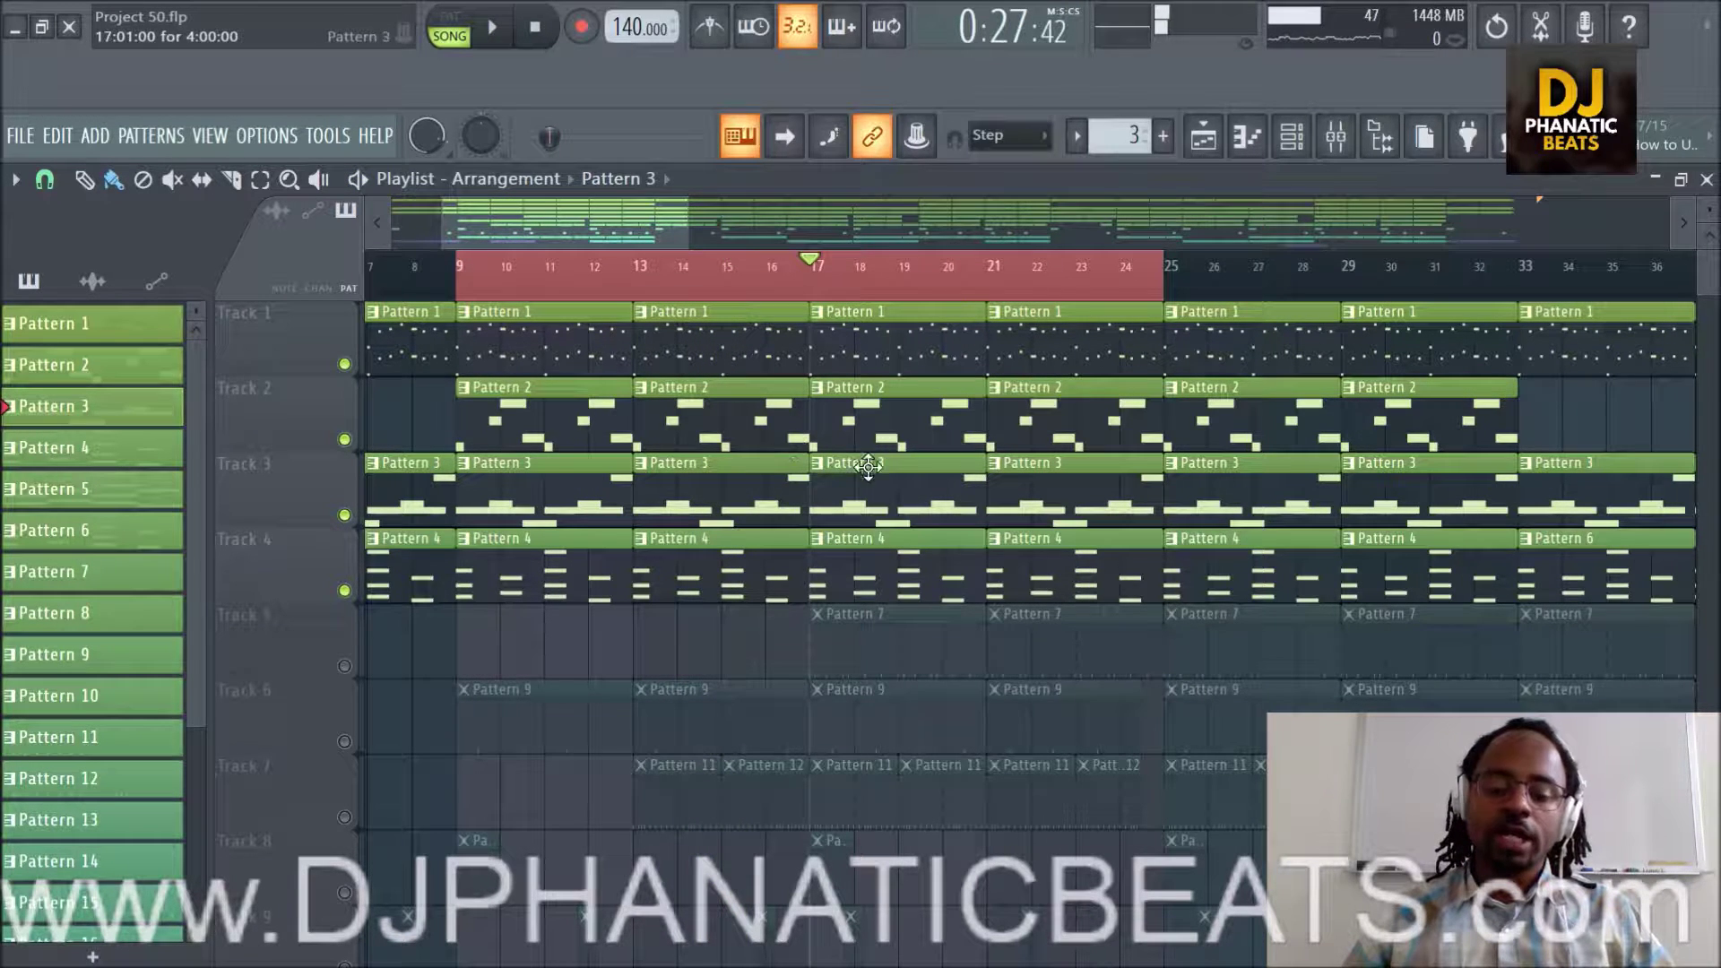
scroll(986, 708, down, 3)
scroll(1013, 717, up, 3)
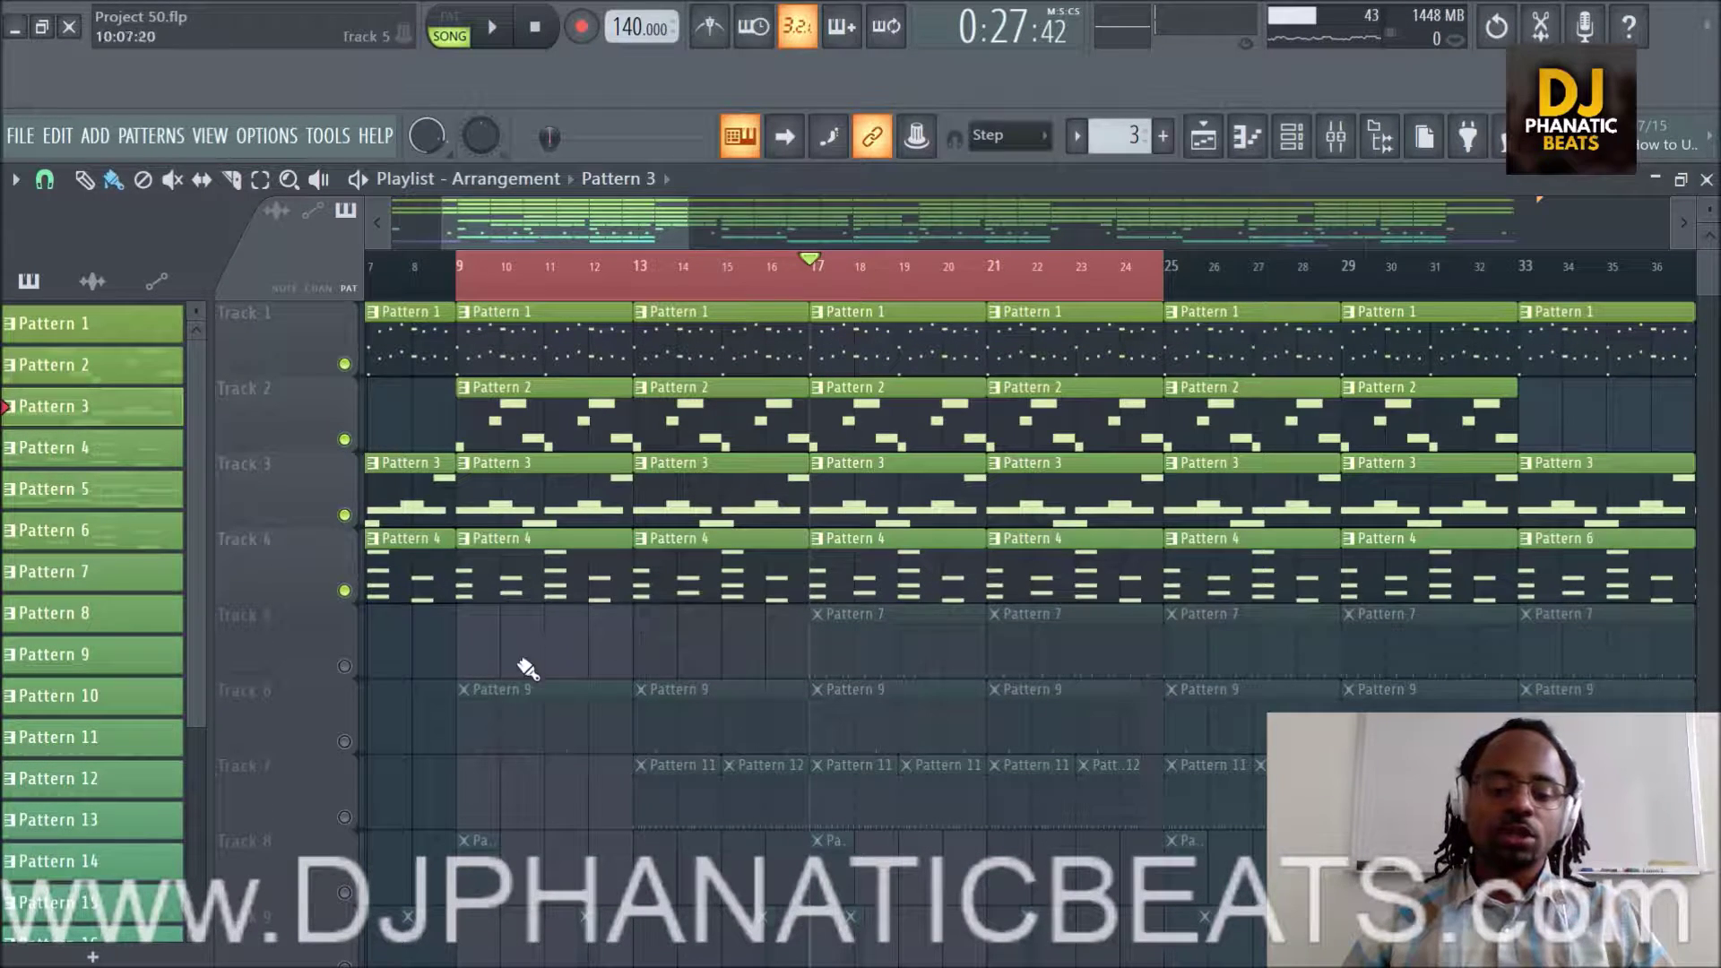
click(344, 666)
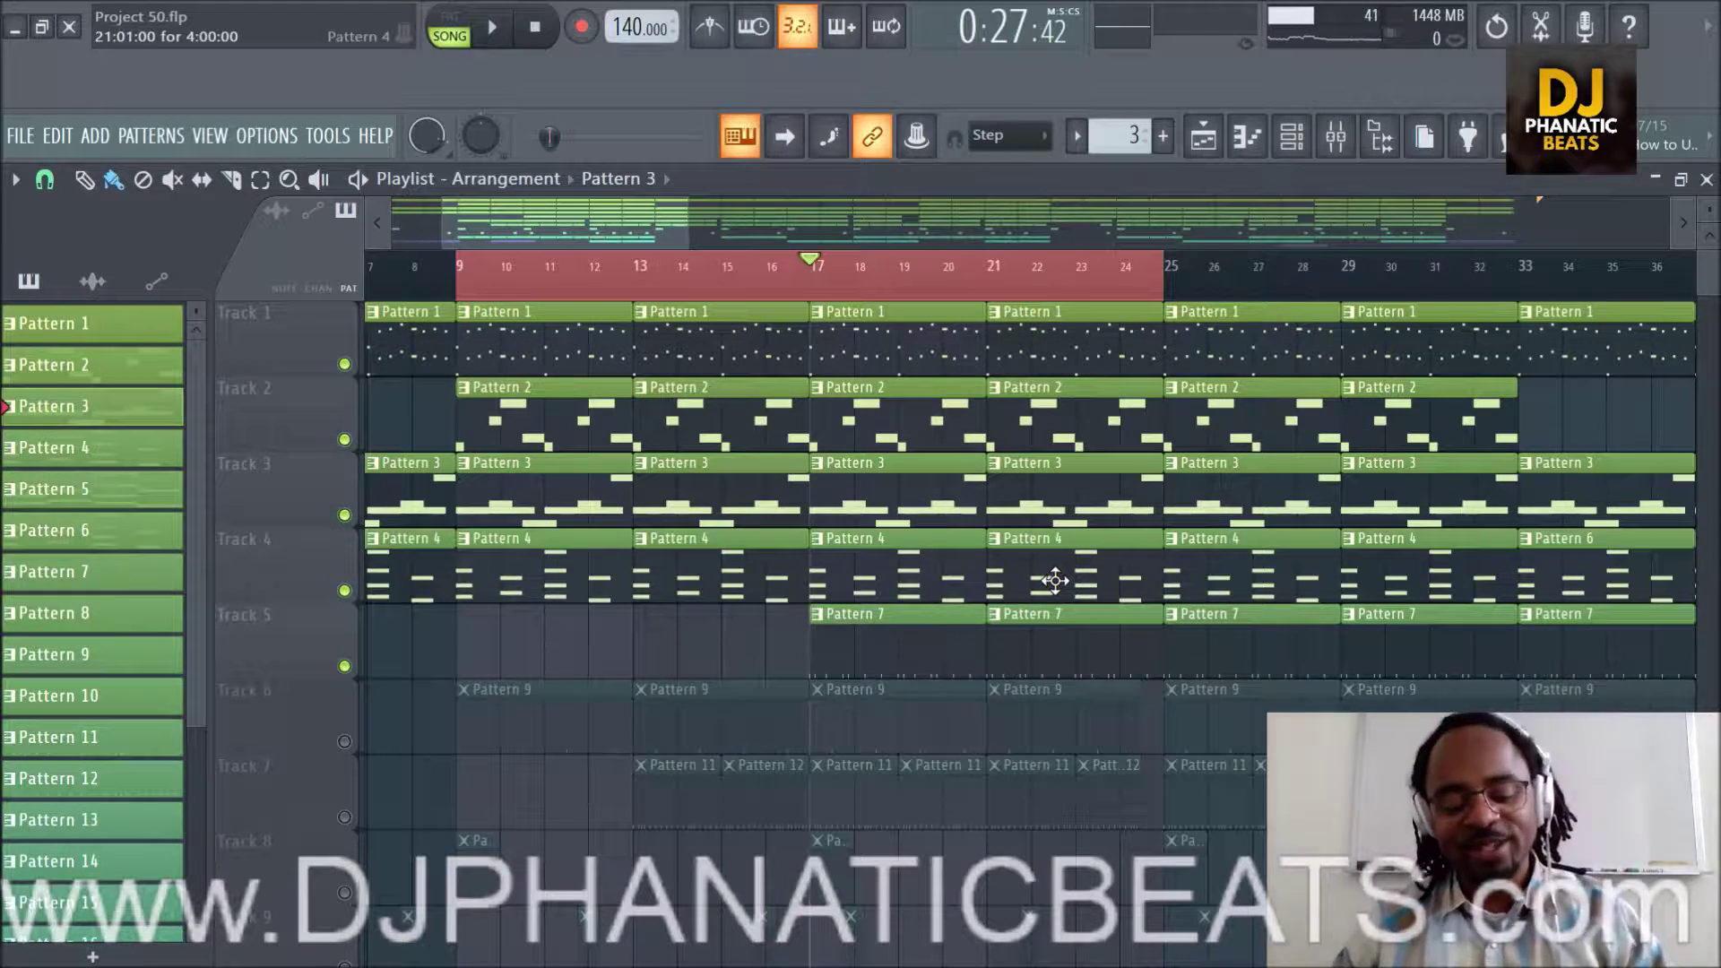
key(space)
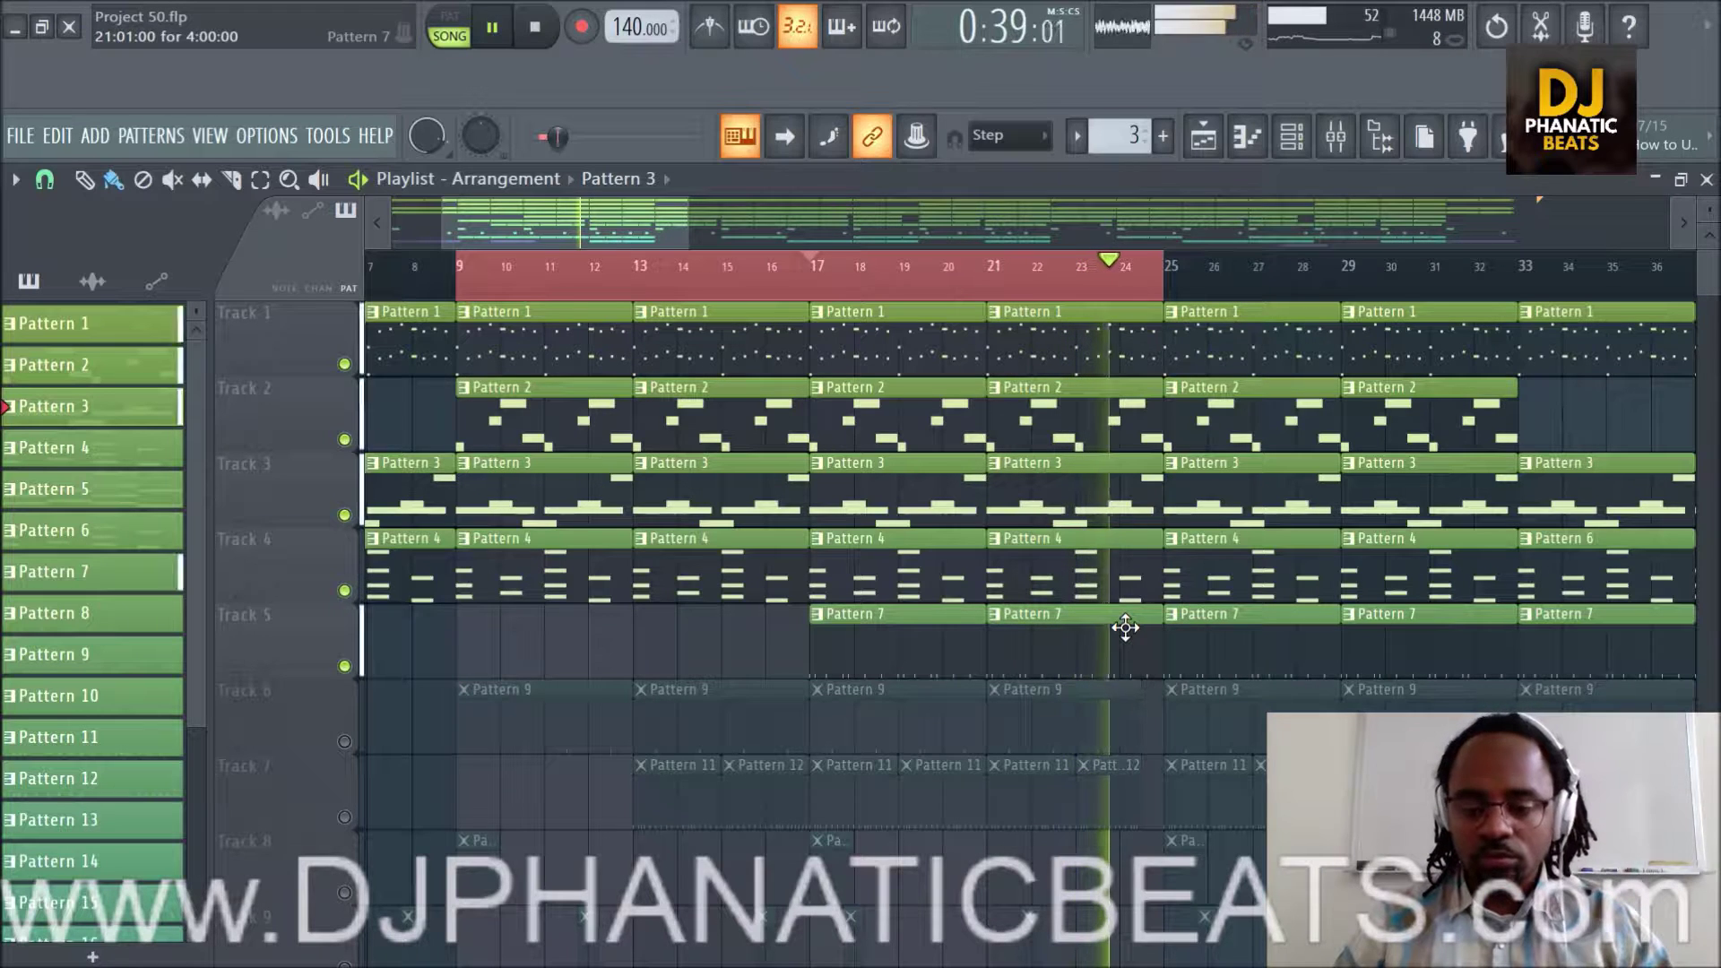
key(space)
key(space)
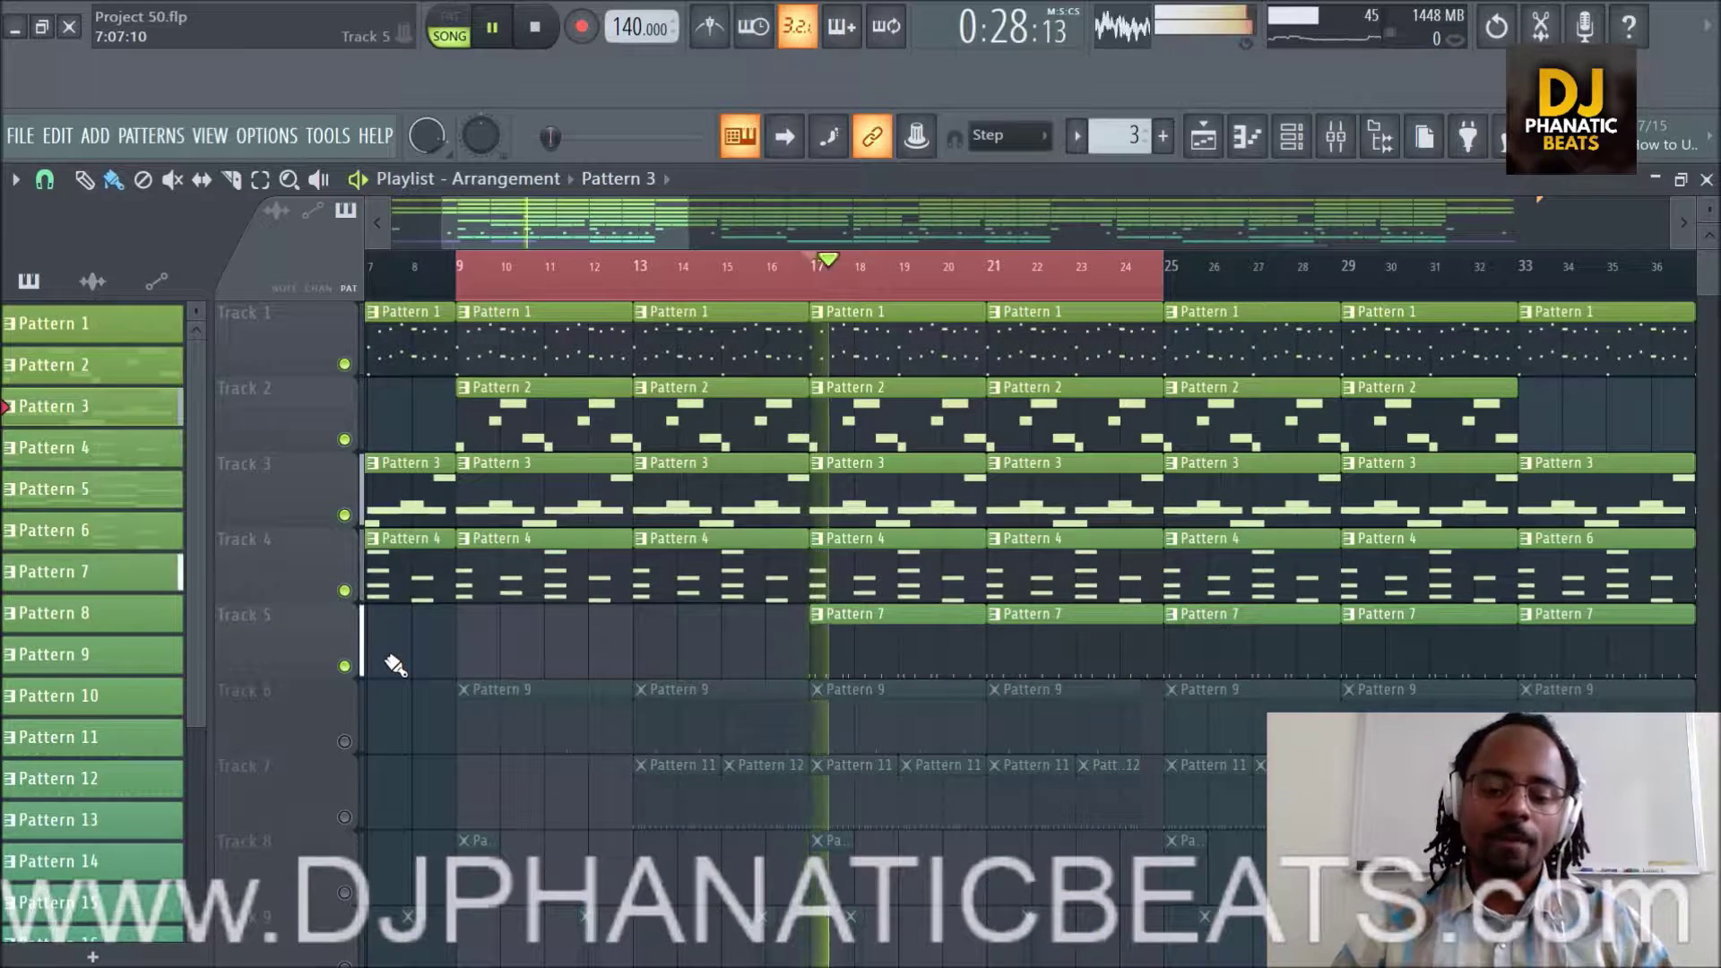
key(space)
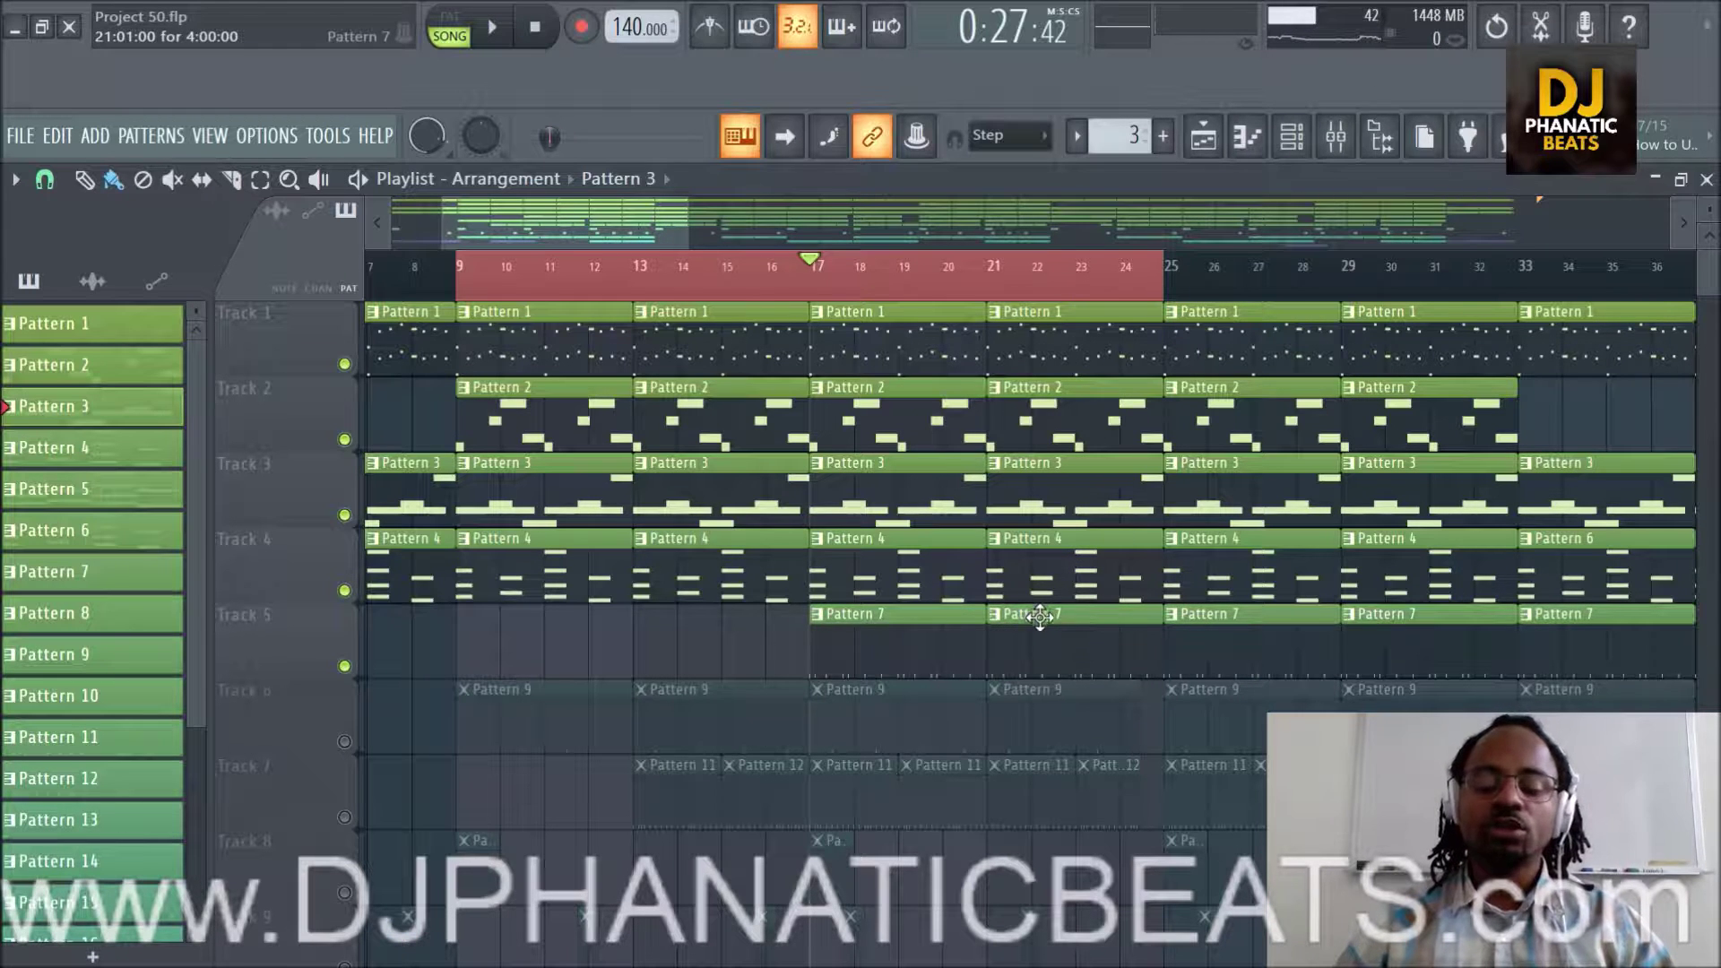
Inspect the effect chains of the Kick and Master channels in the mixer and return to the playlist.
click(1334, 153)
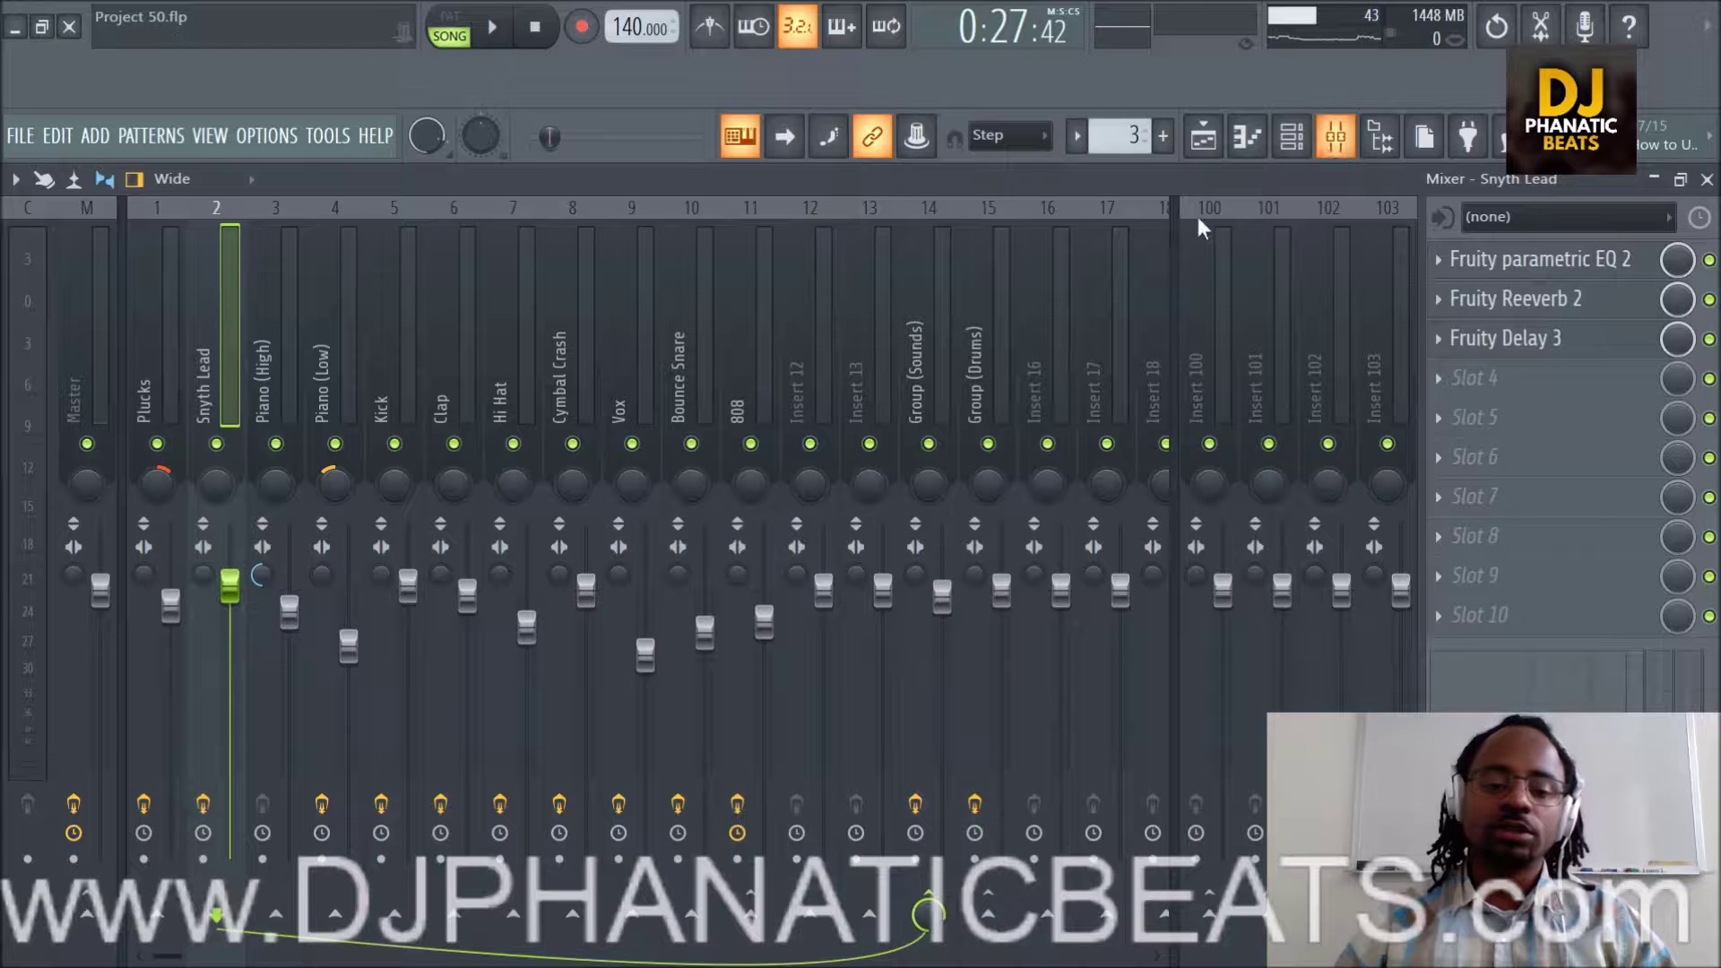
click(404, 328)
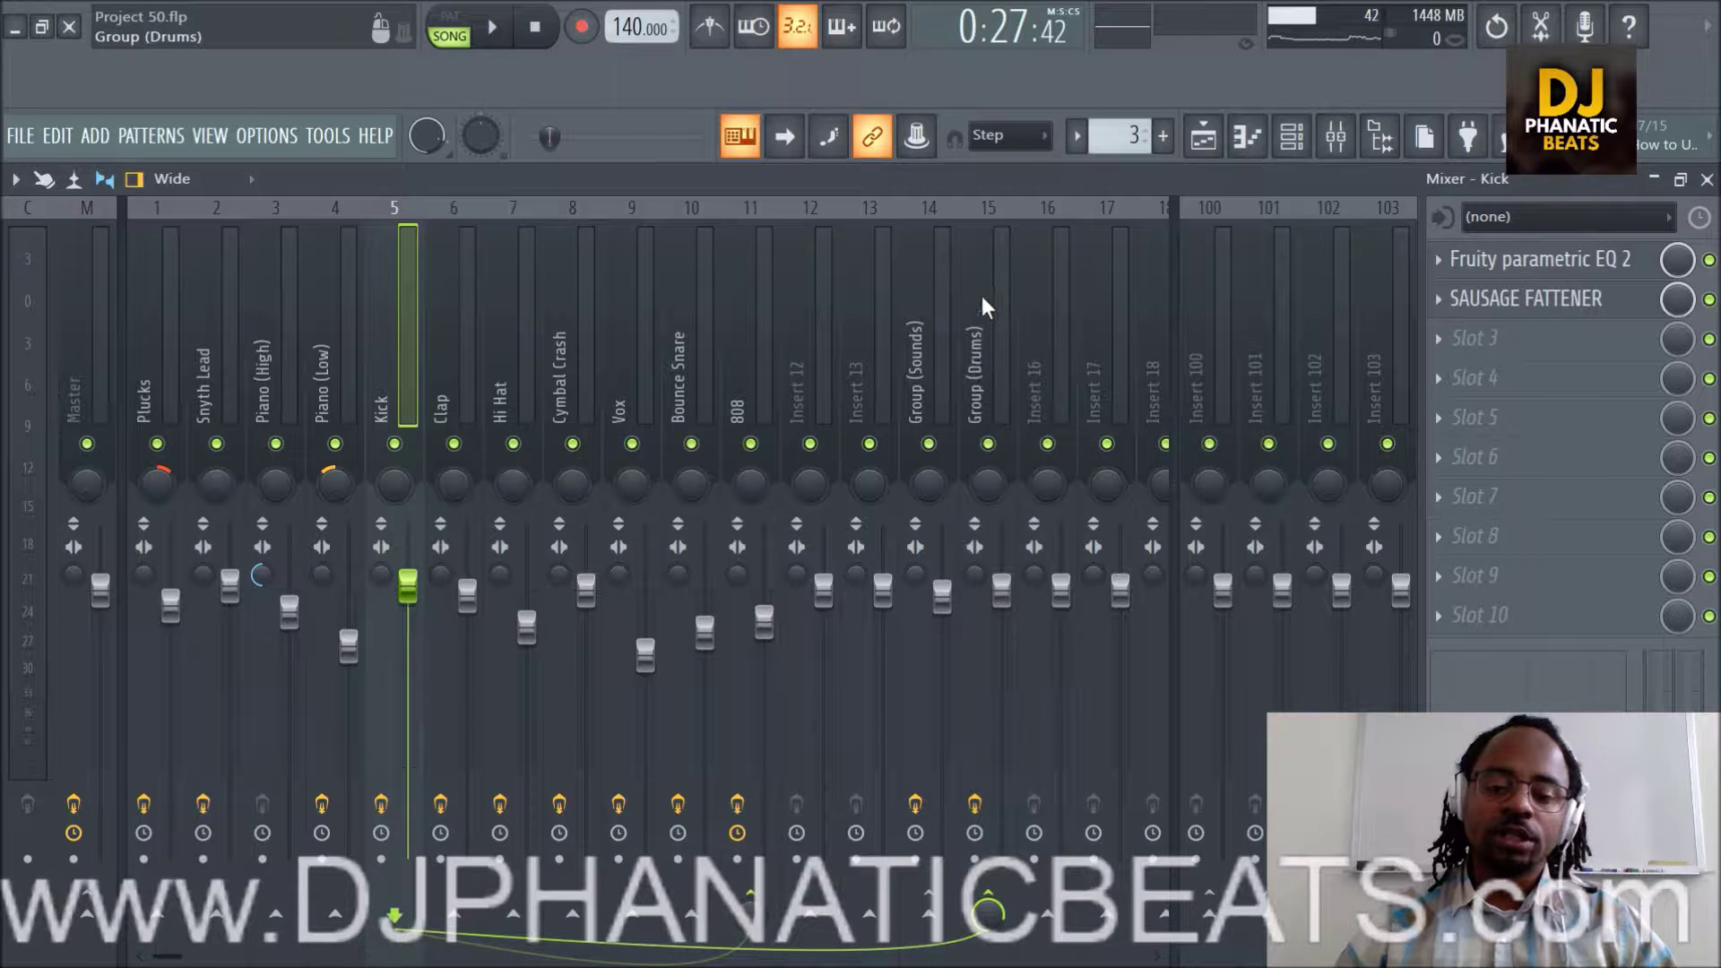
click(95, 368)
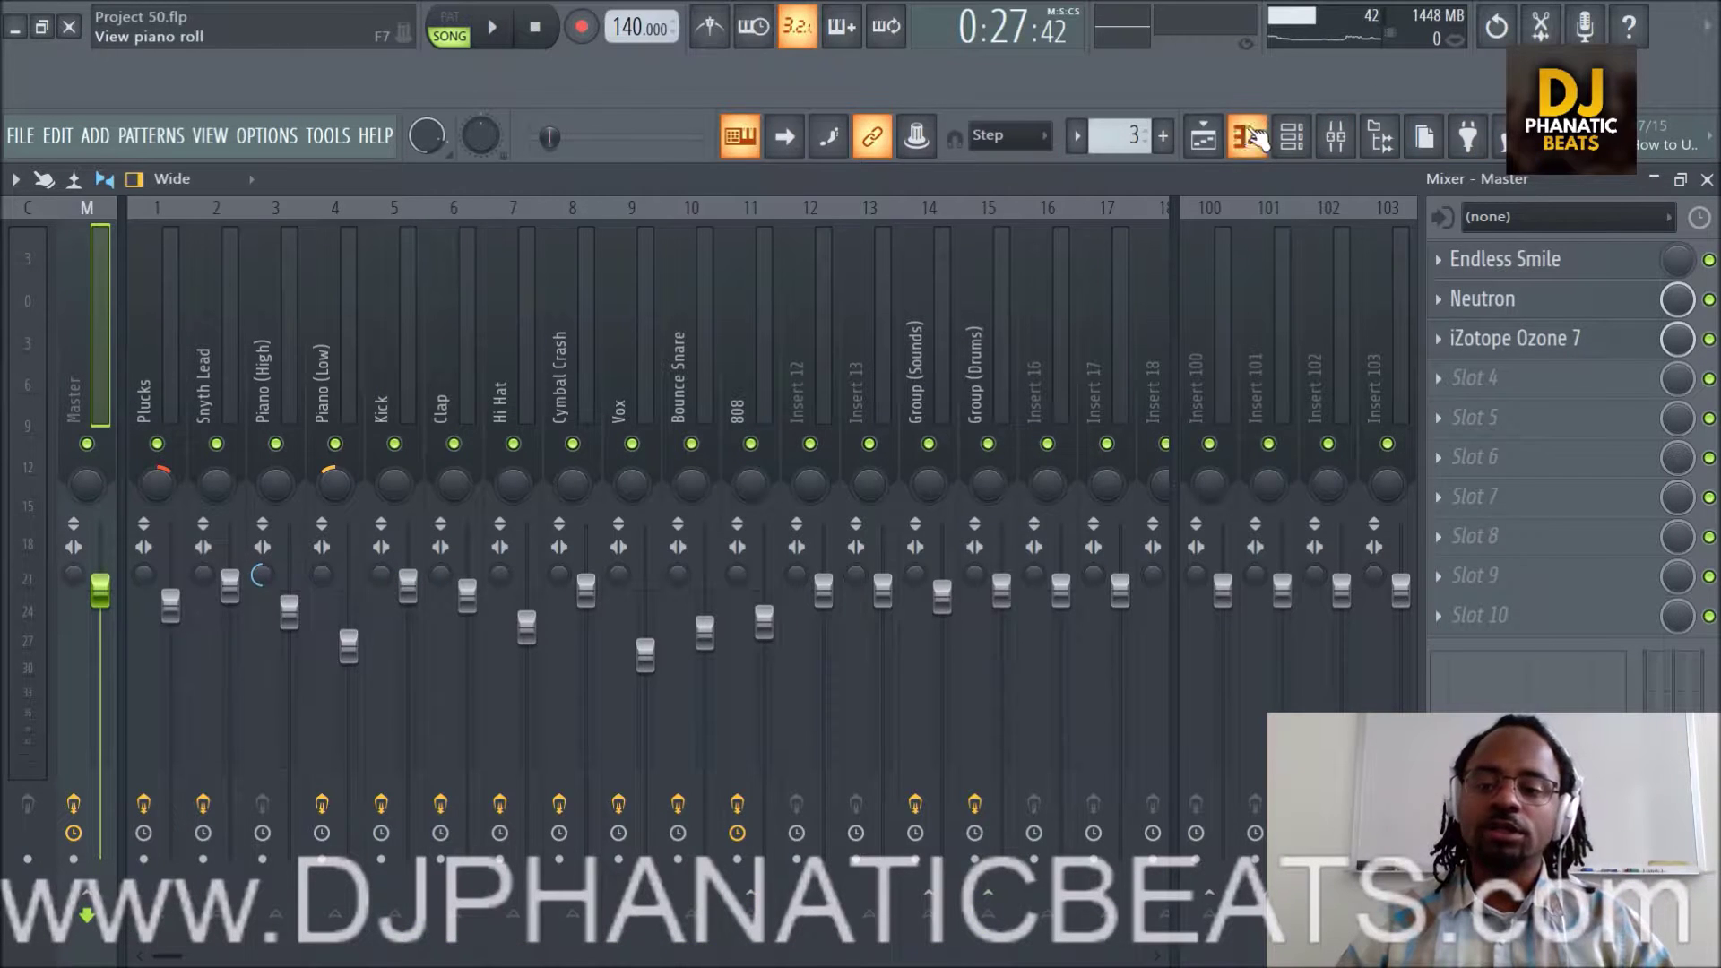
click(1203, 135)
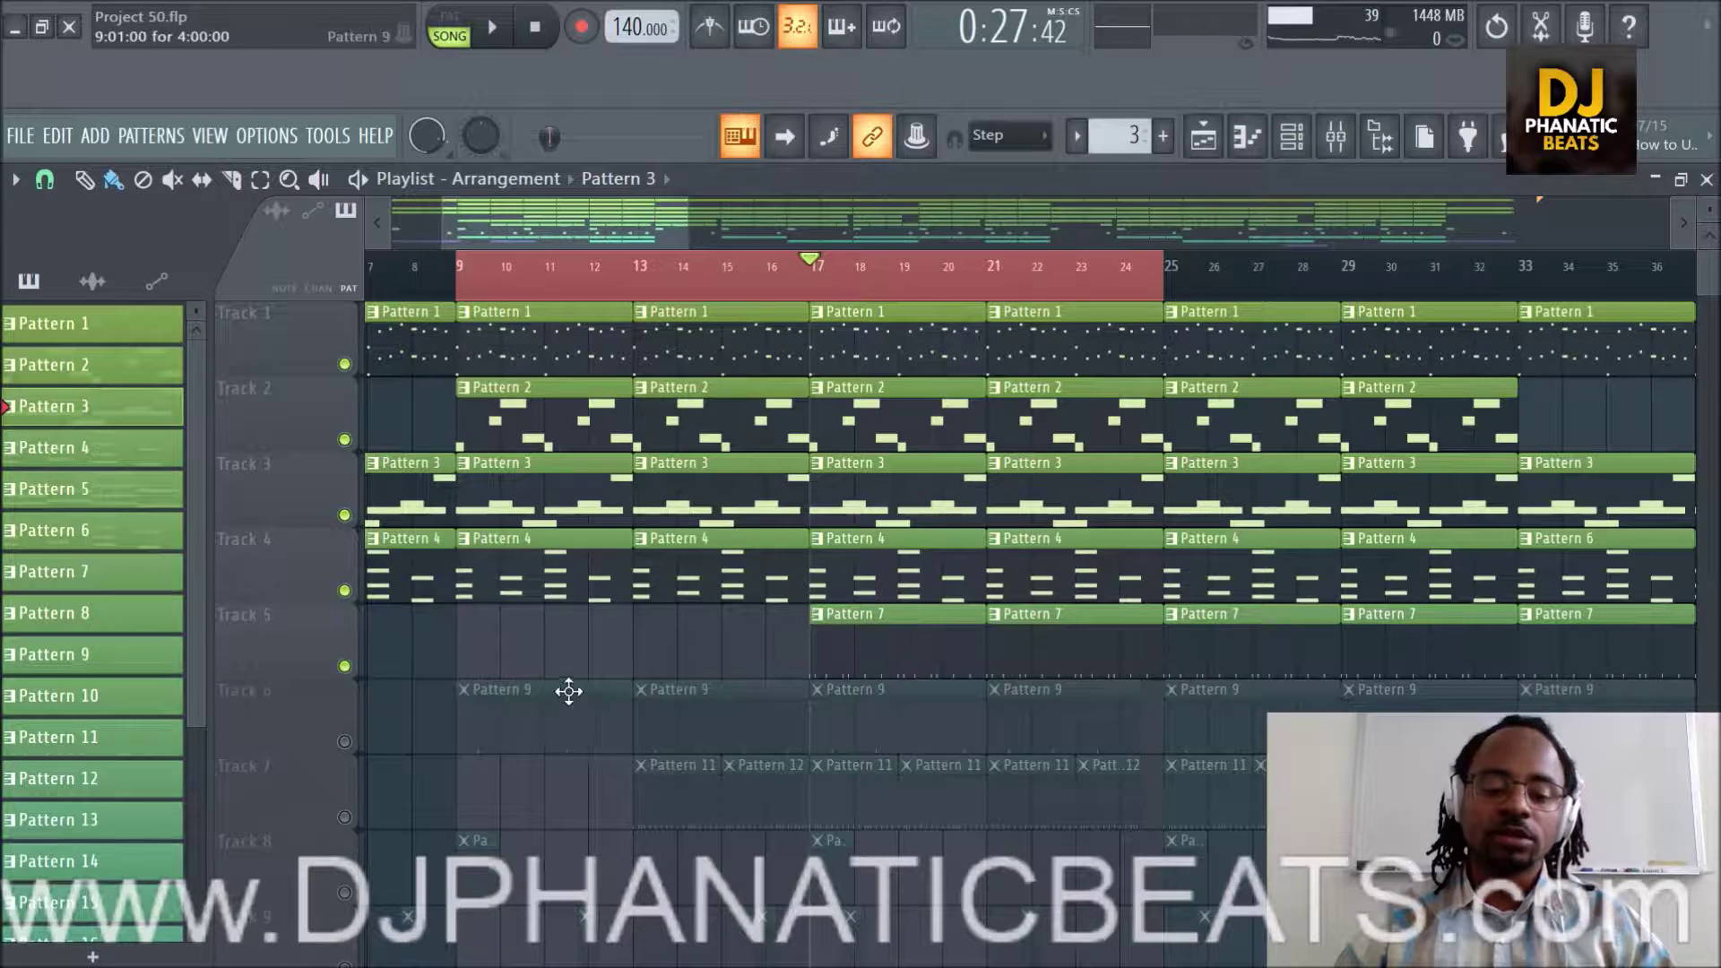
Unmute Track 6 and play the arrangement from bar 17, raising the system volume during playback.
click(345, 742)
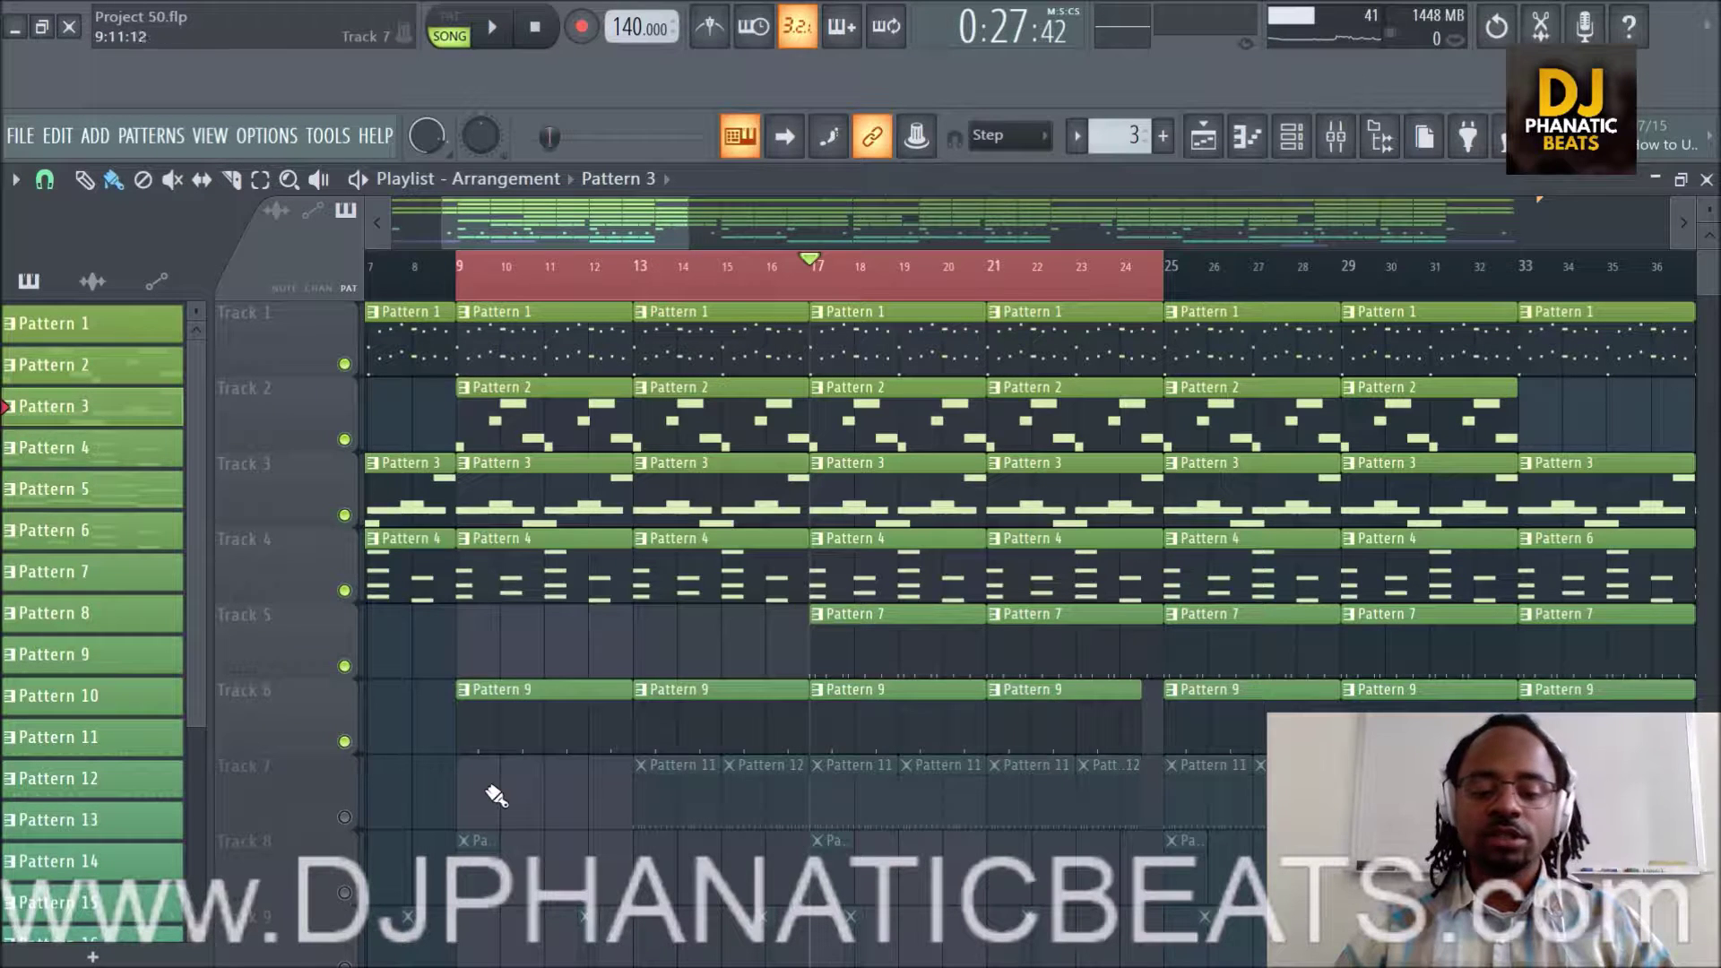
key(space)
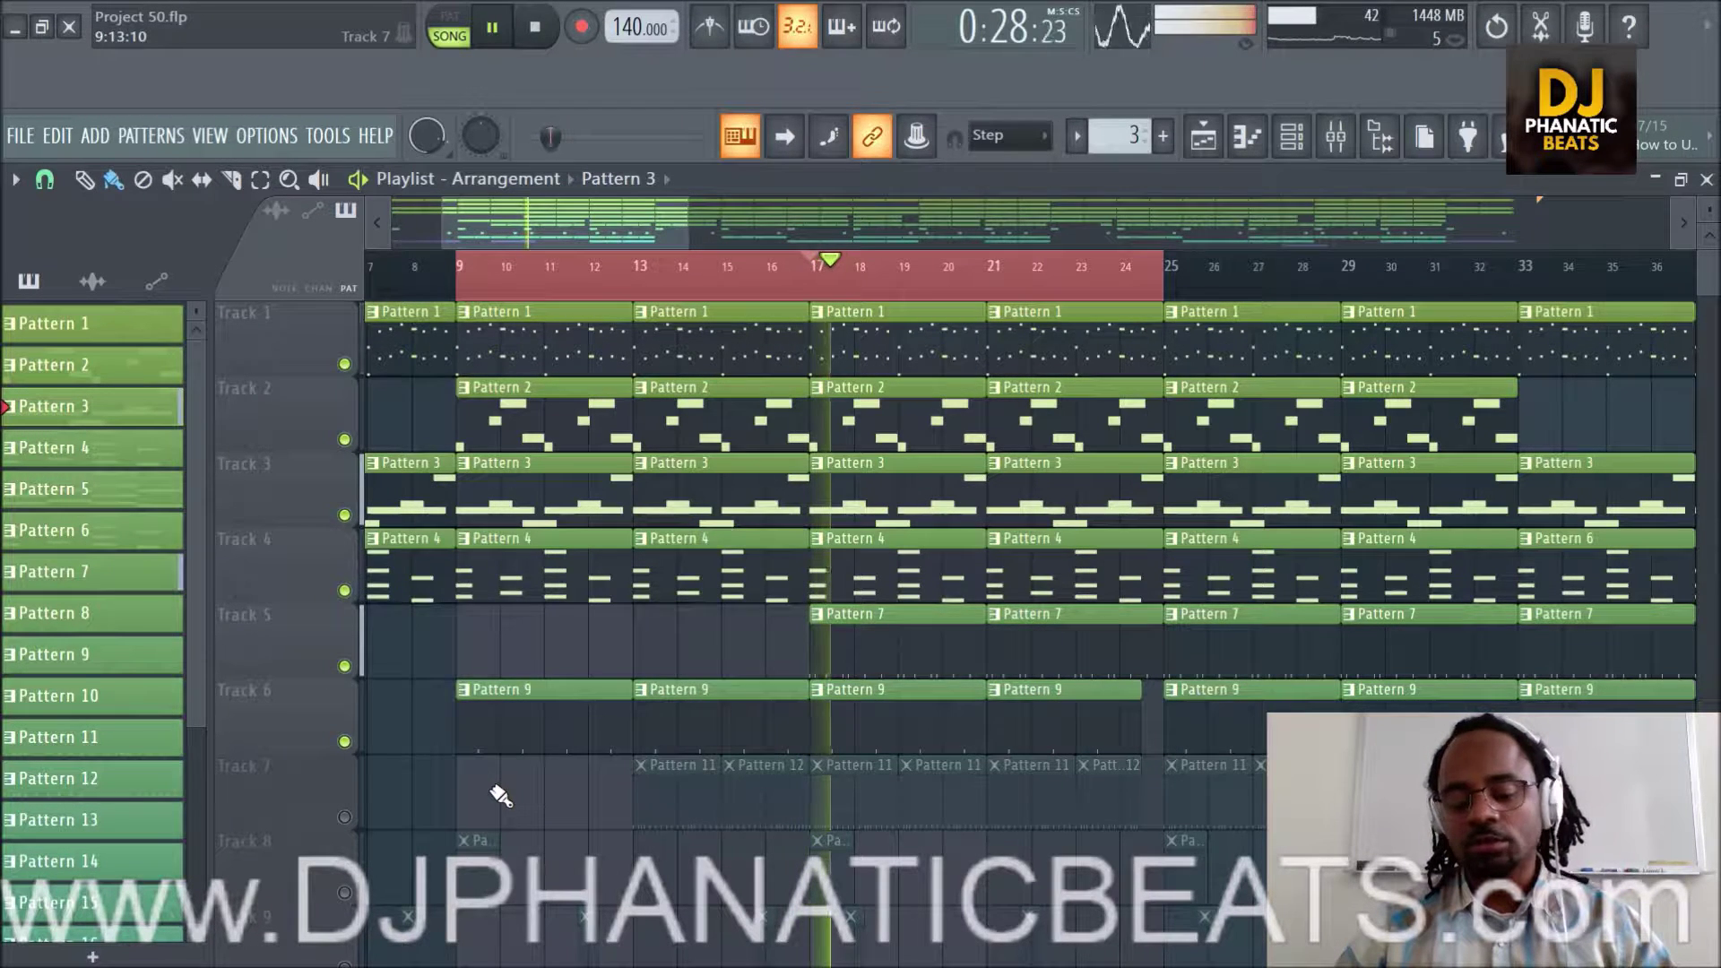
key(XF86AudioLowerVolume)
key(XF86AudioRaiseVolume)
key(XF86AudioRaiseVolume)
key(XF86AudioRaiseVolume)
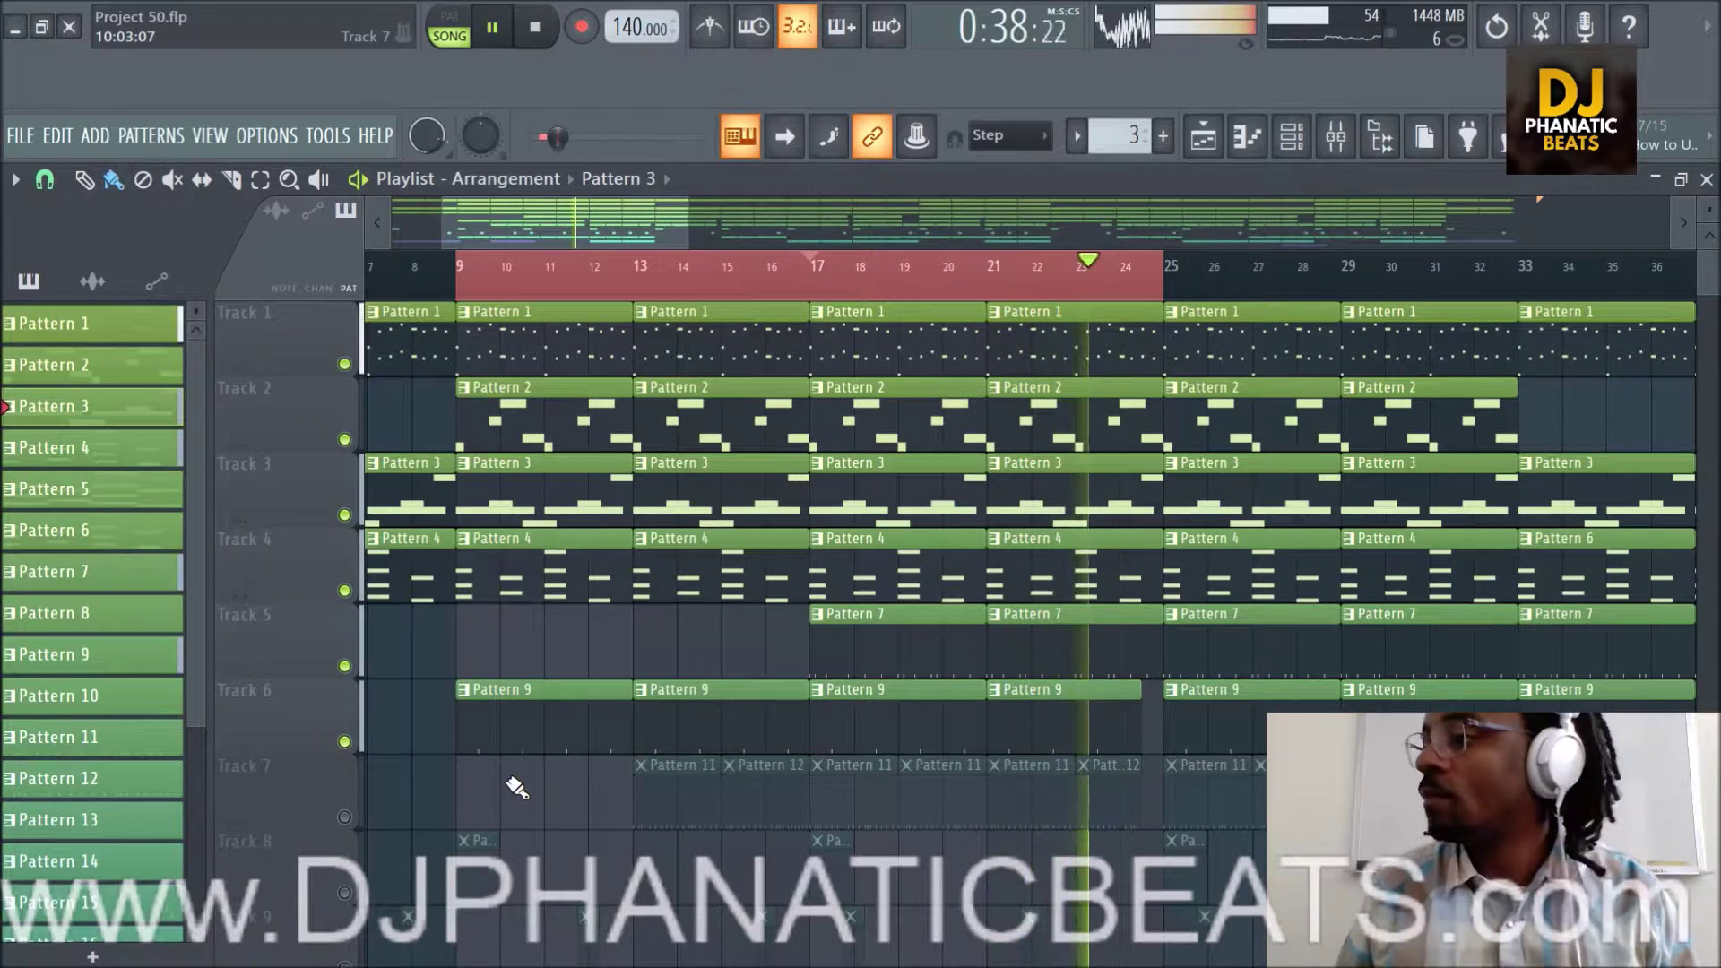
key(space)
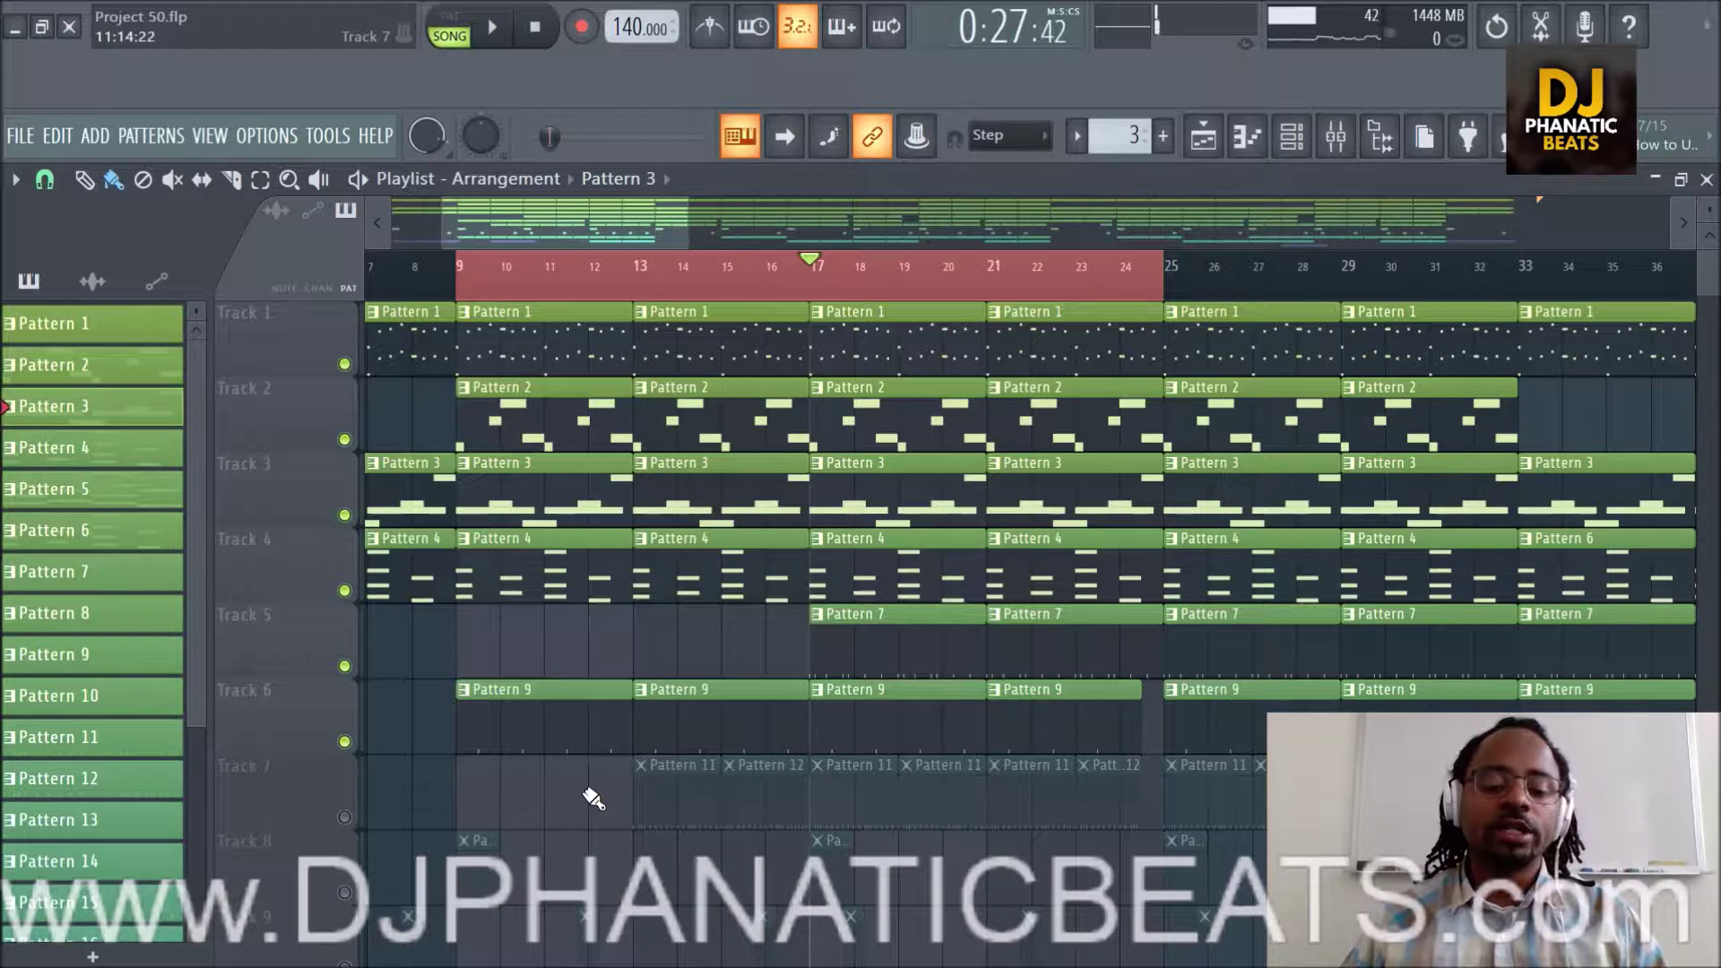
Unmute Track 7 and play it with the other active tracks from bar 17.
click(344, 818)
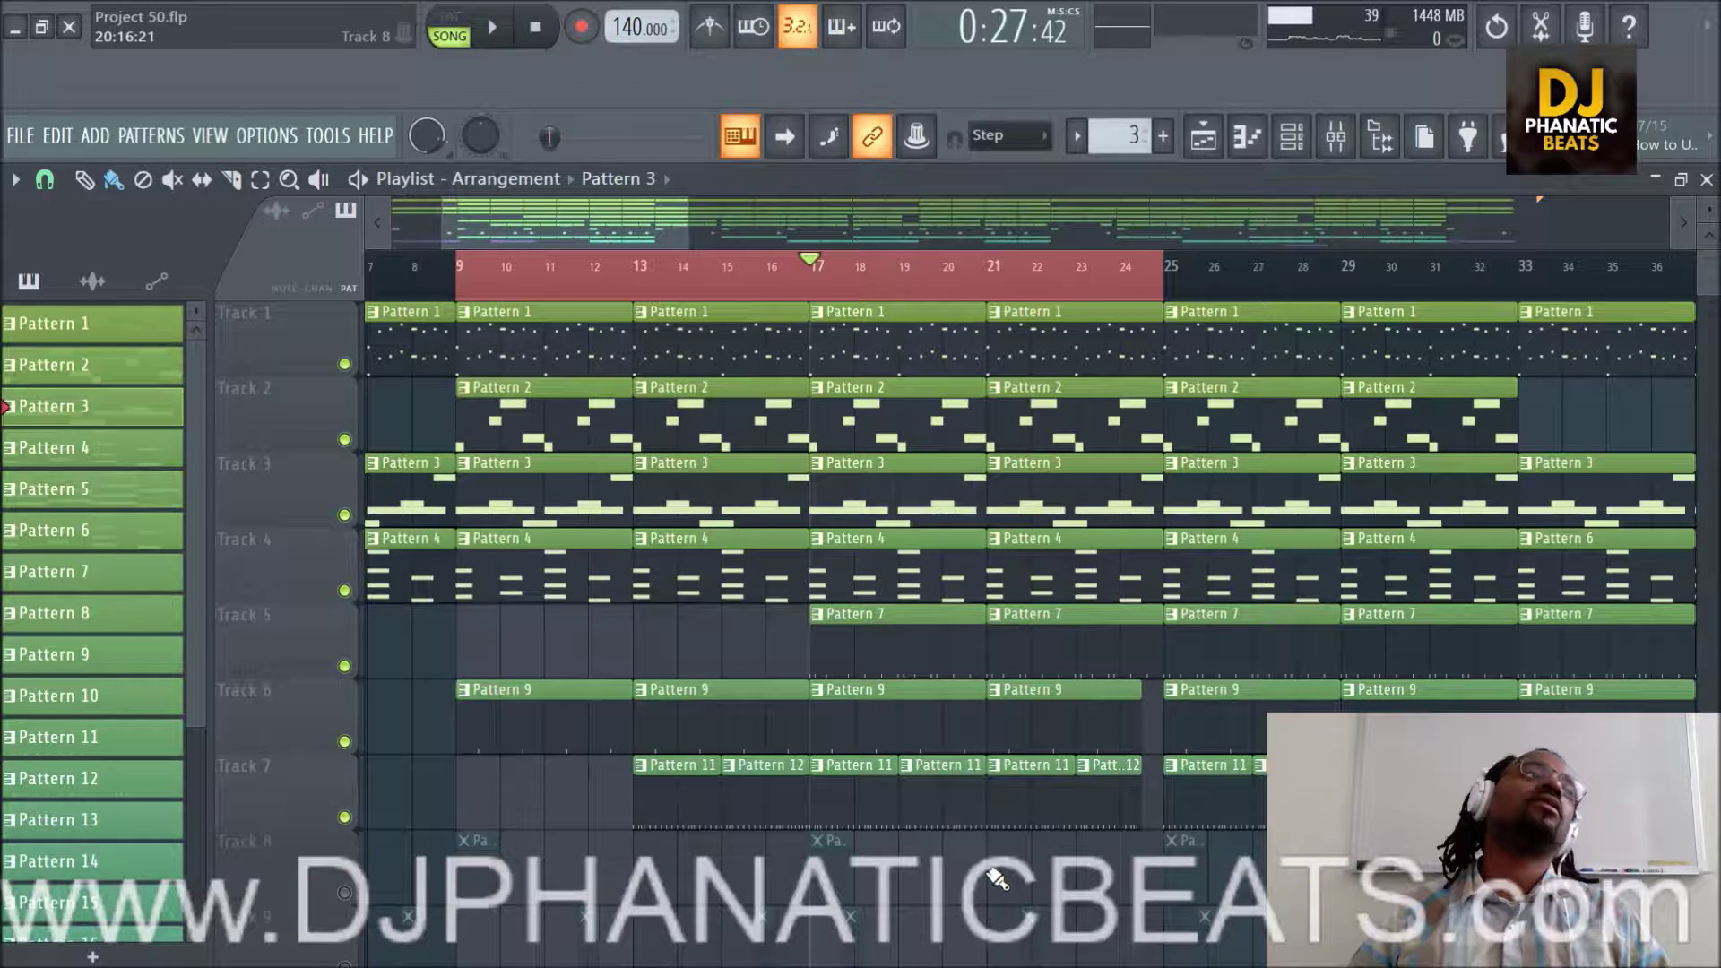
key(space)
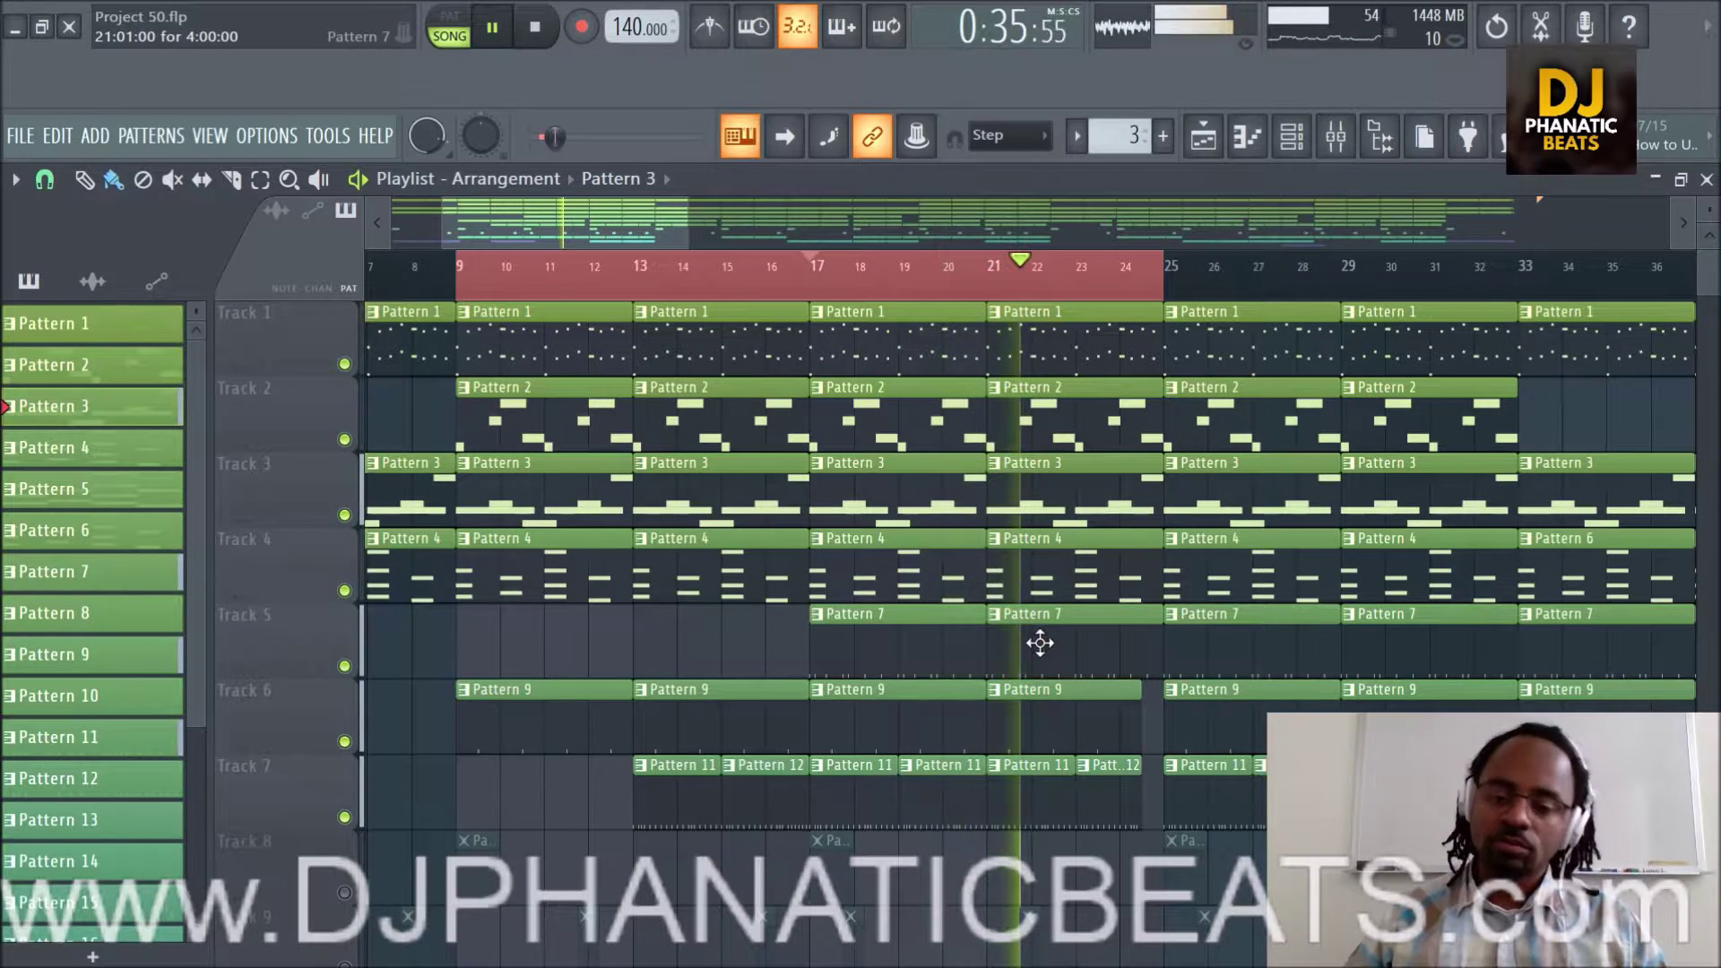
scroll(1031, 673, down, 3)
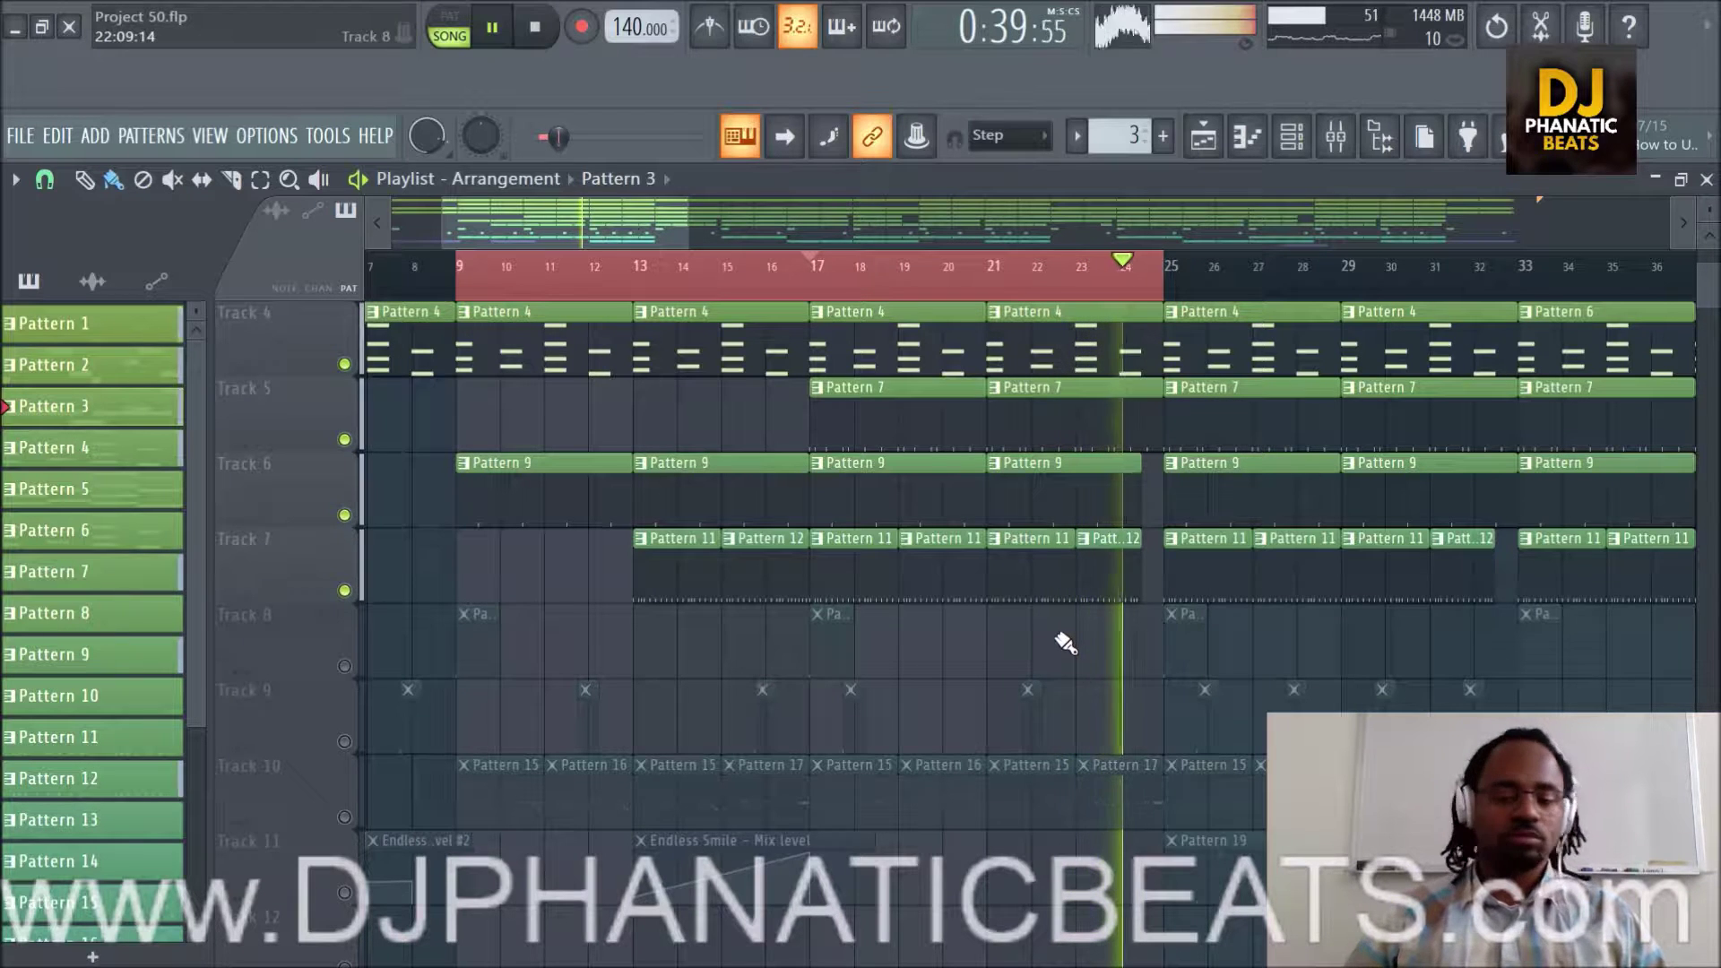
key(space)
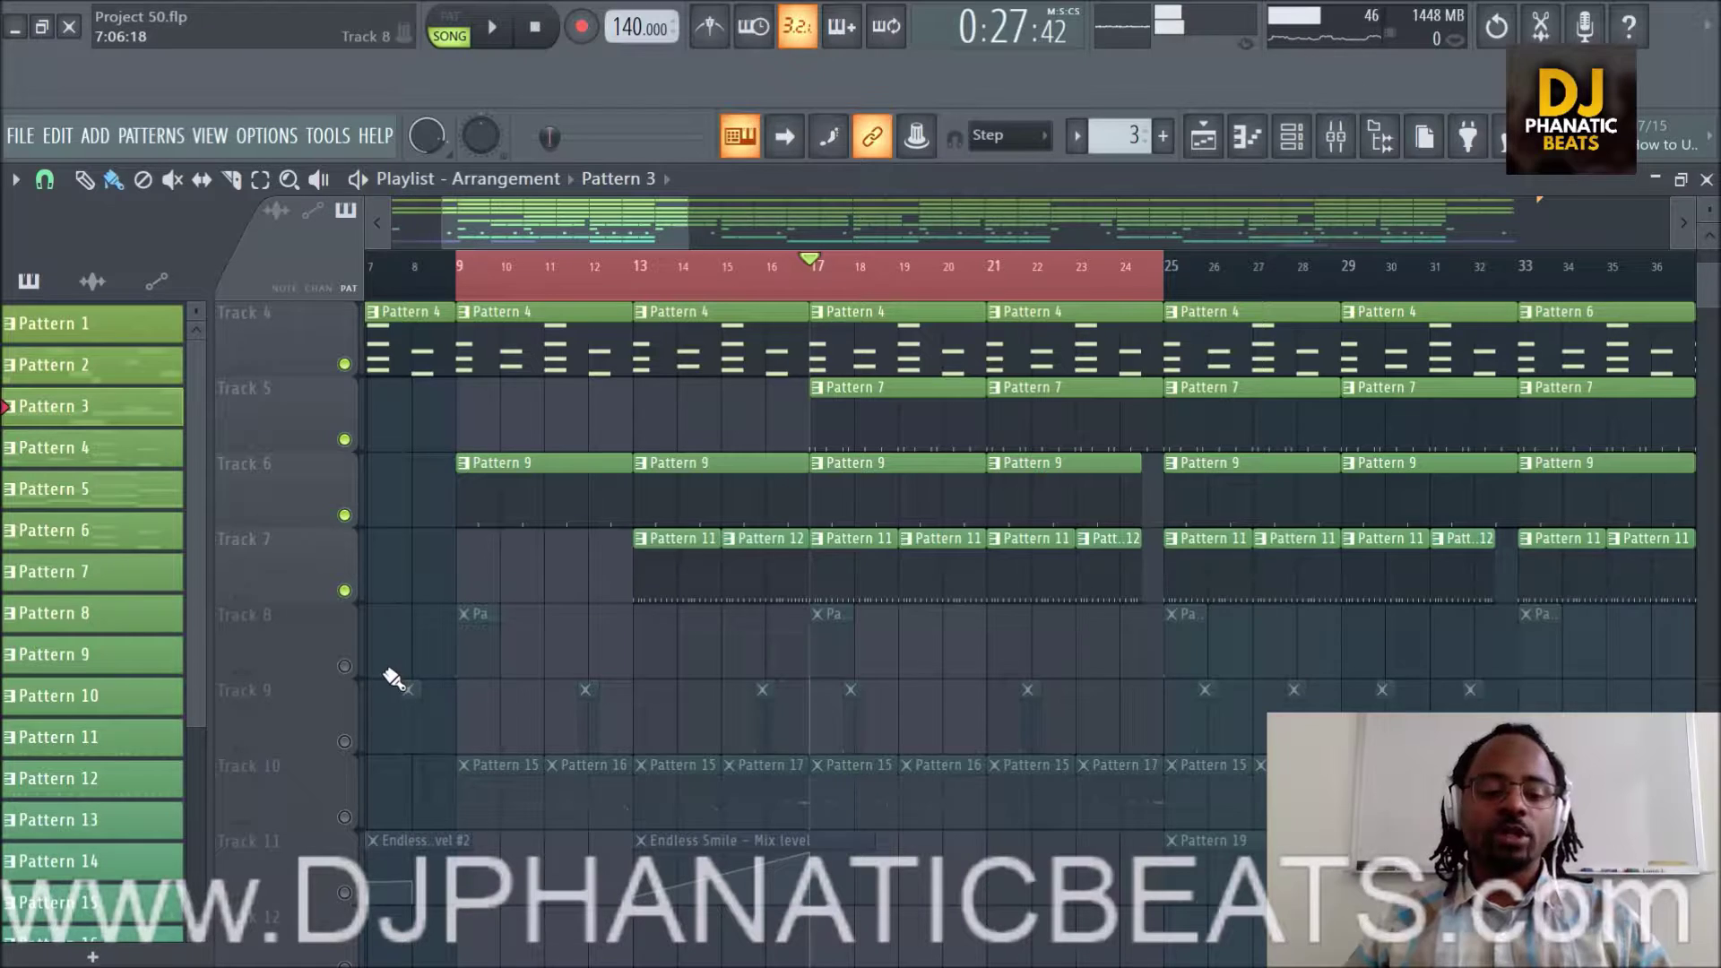
Unmute Track 8 and play it briefly with the active tracks from bar 17.
click(346, 667)
key(space)
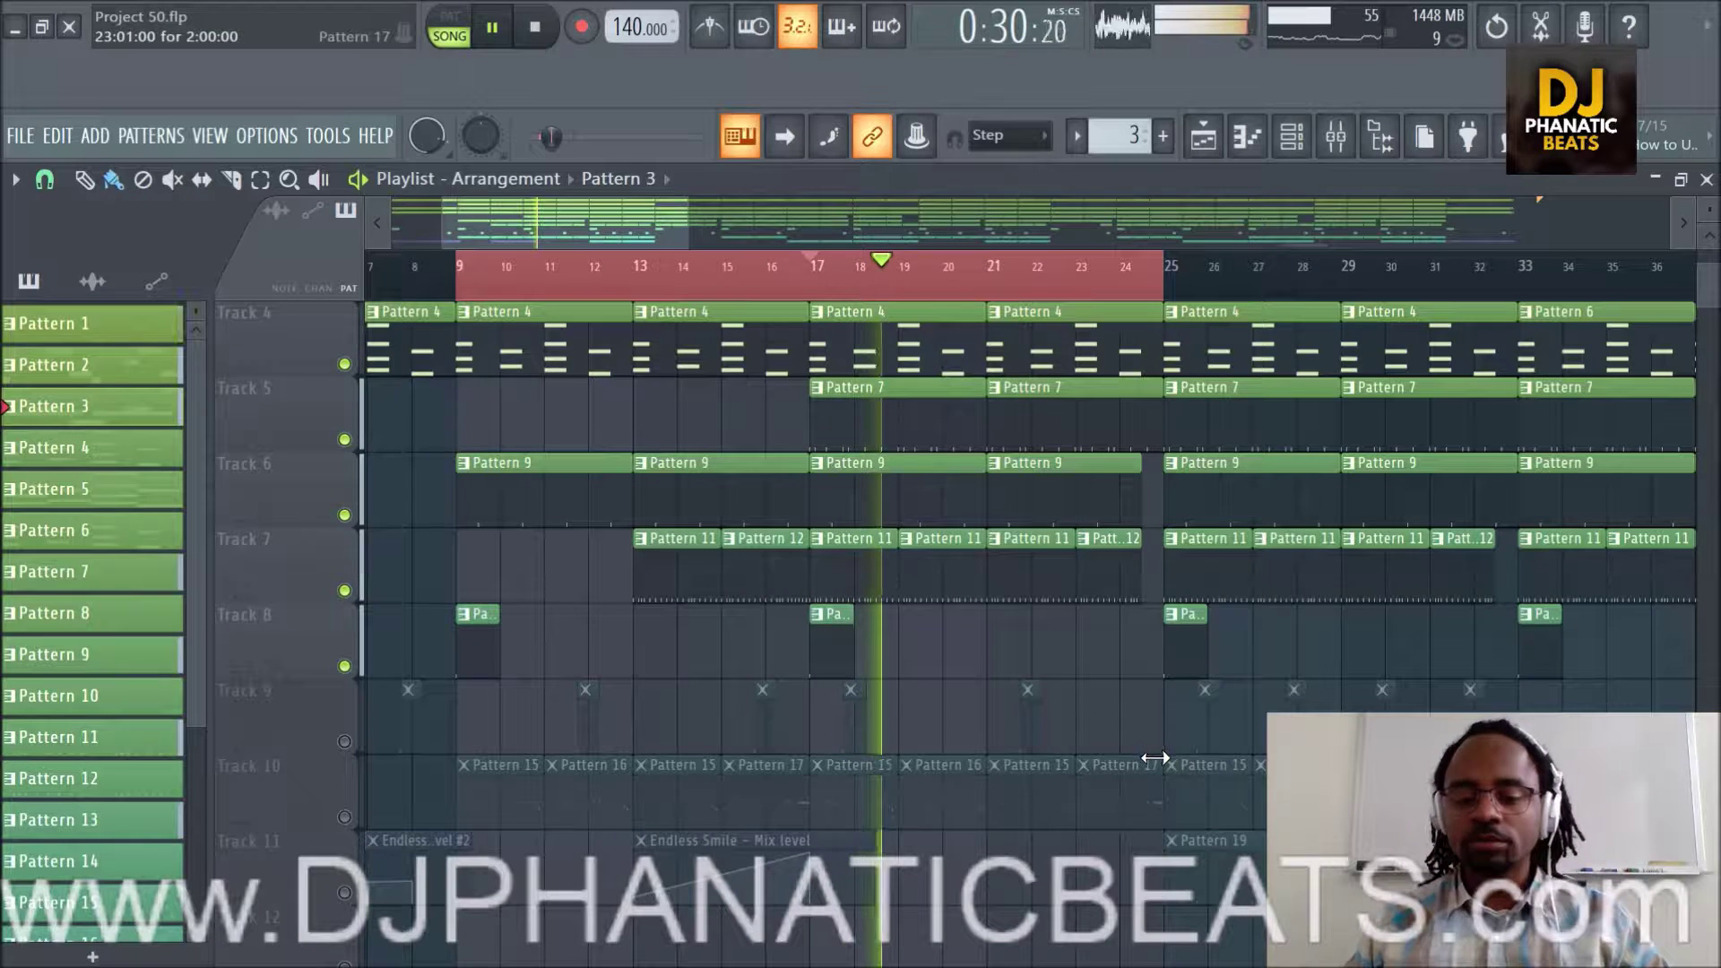
key(space)
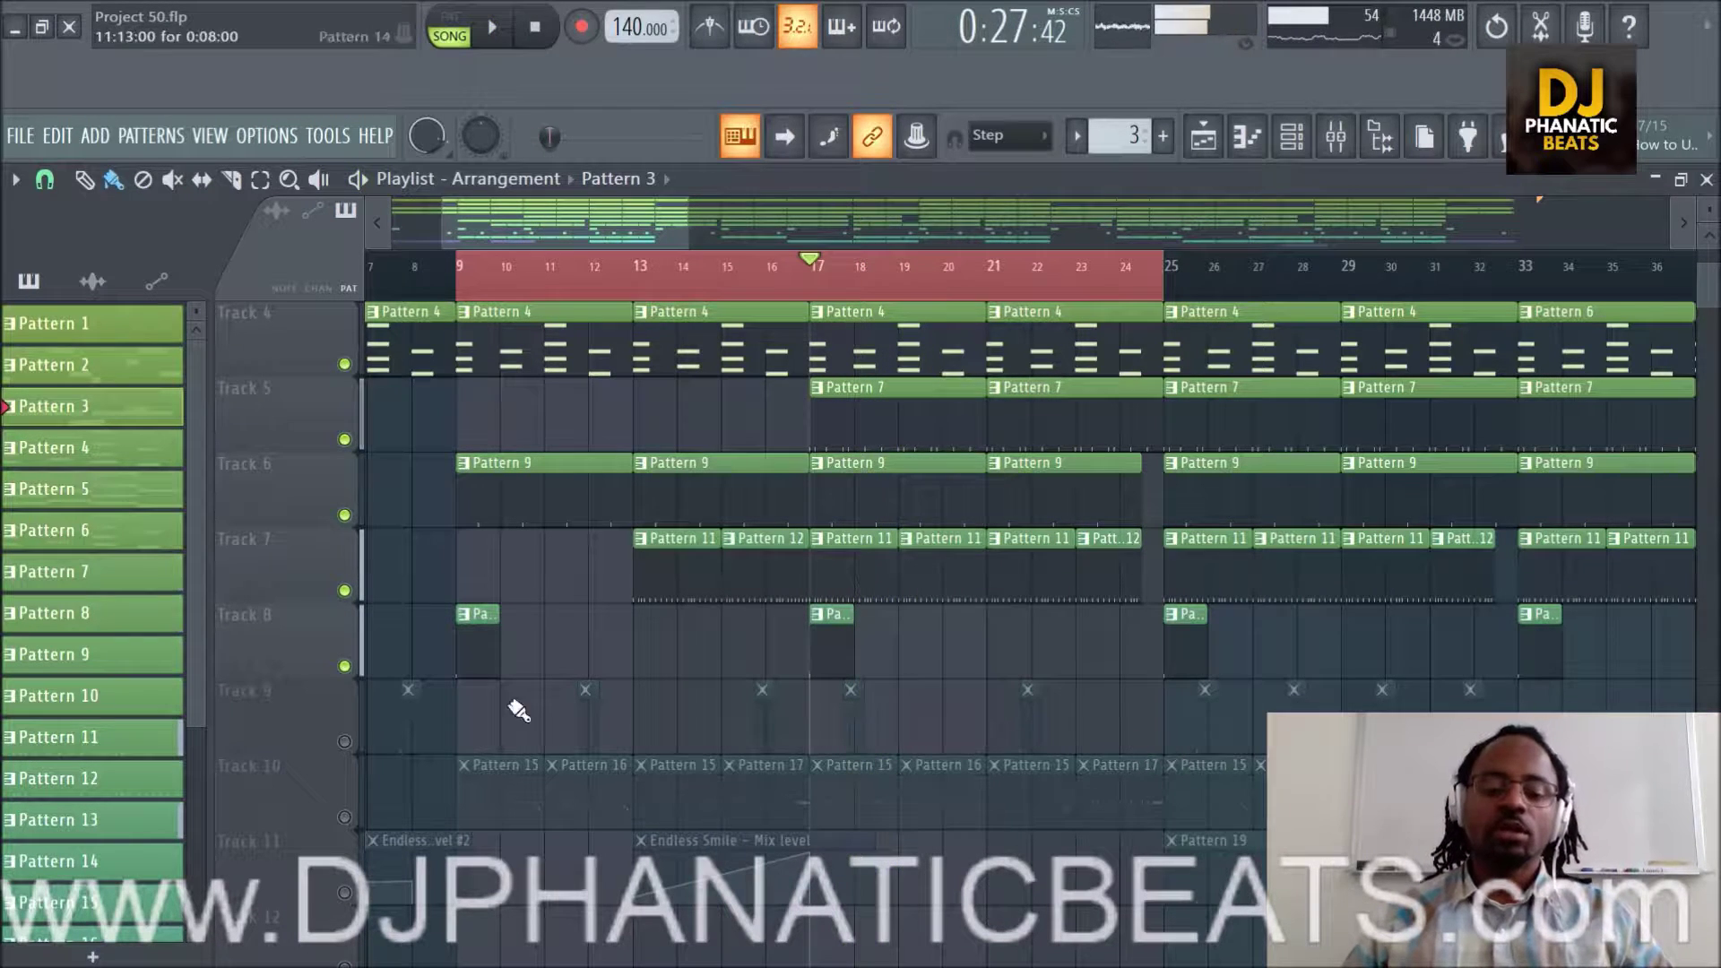
Unmute Track 9 and play a short section from bar 17 with the active tracks.
click(345, 742)
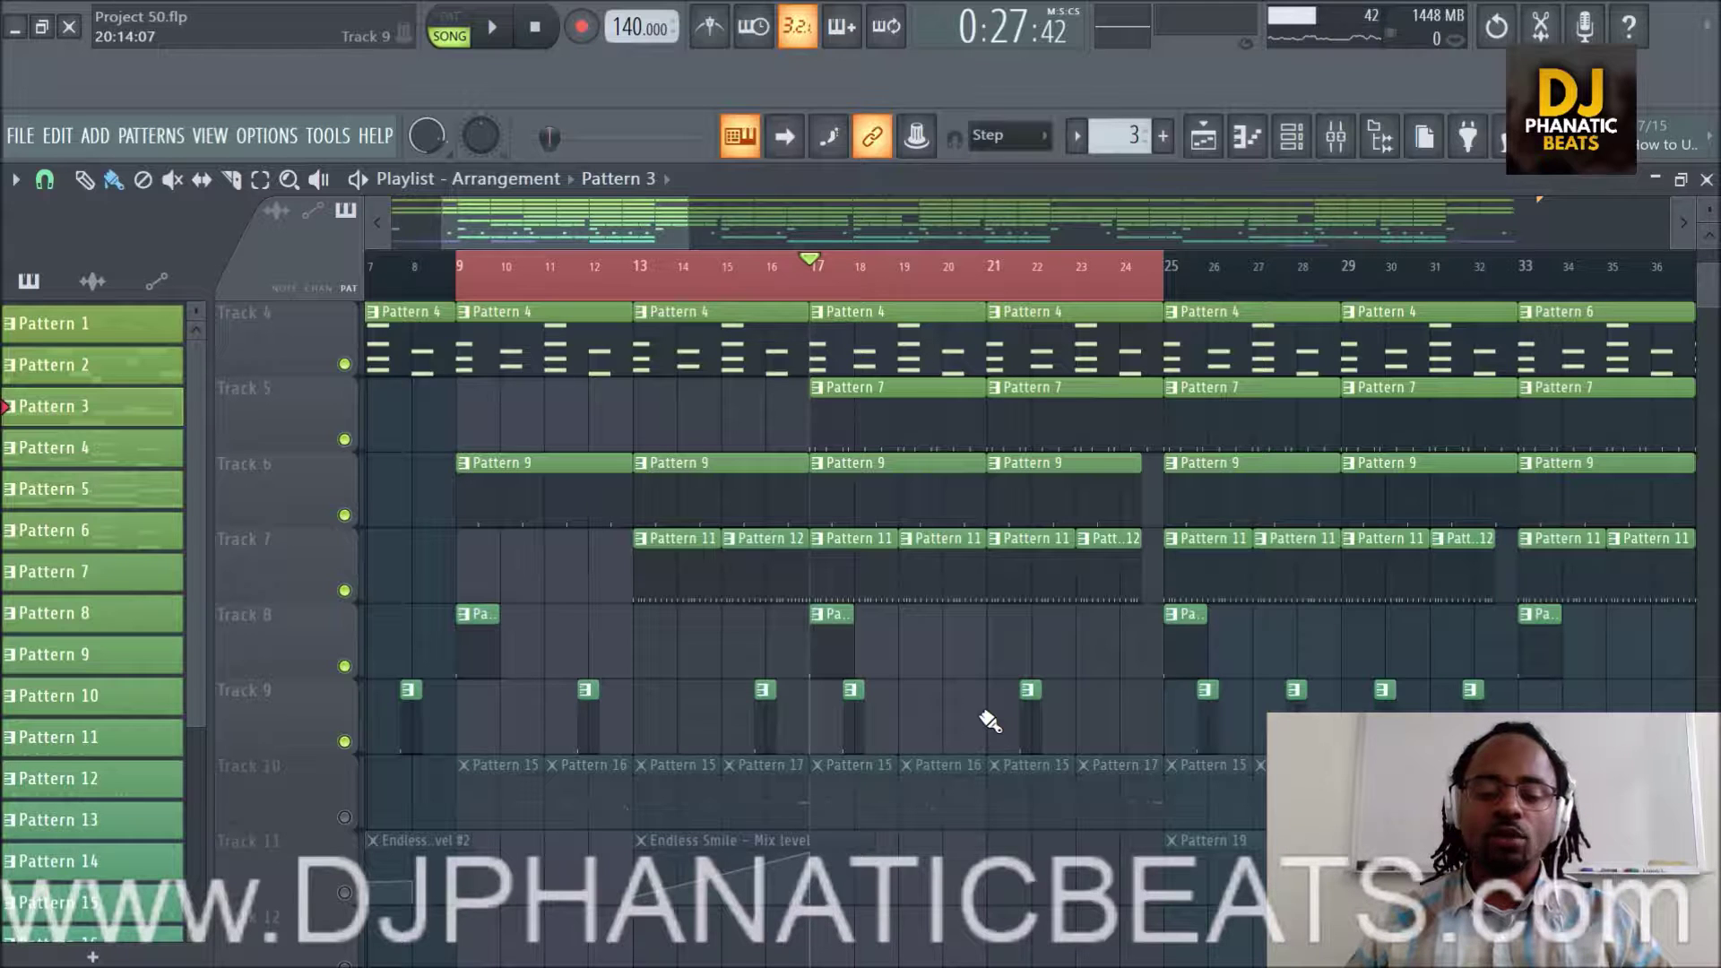
key(space)
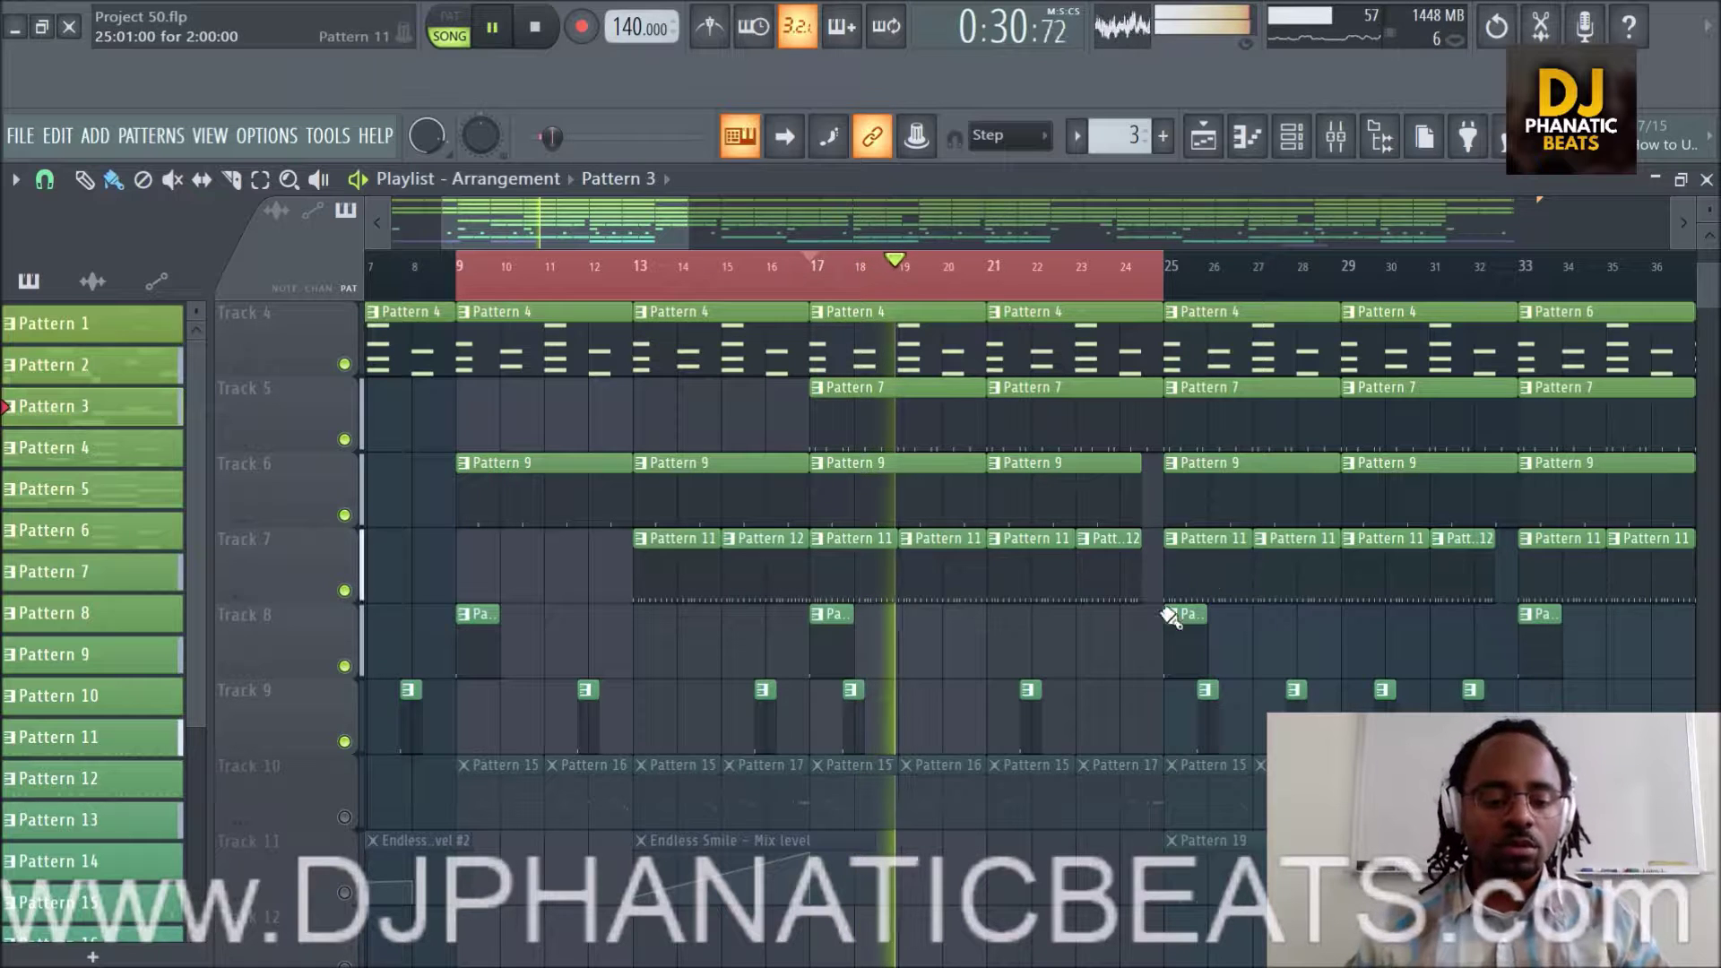
key(space)
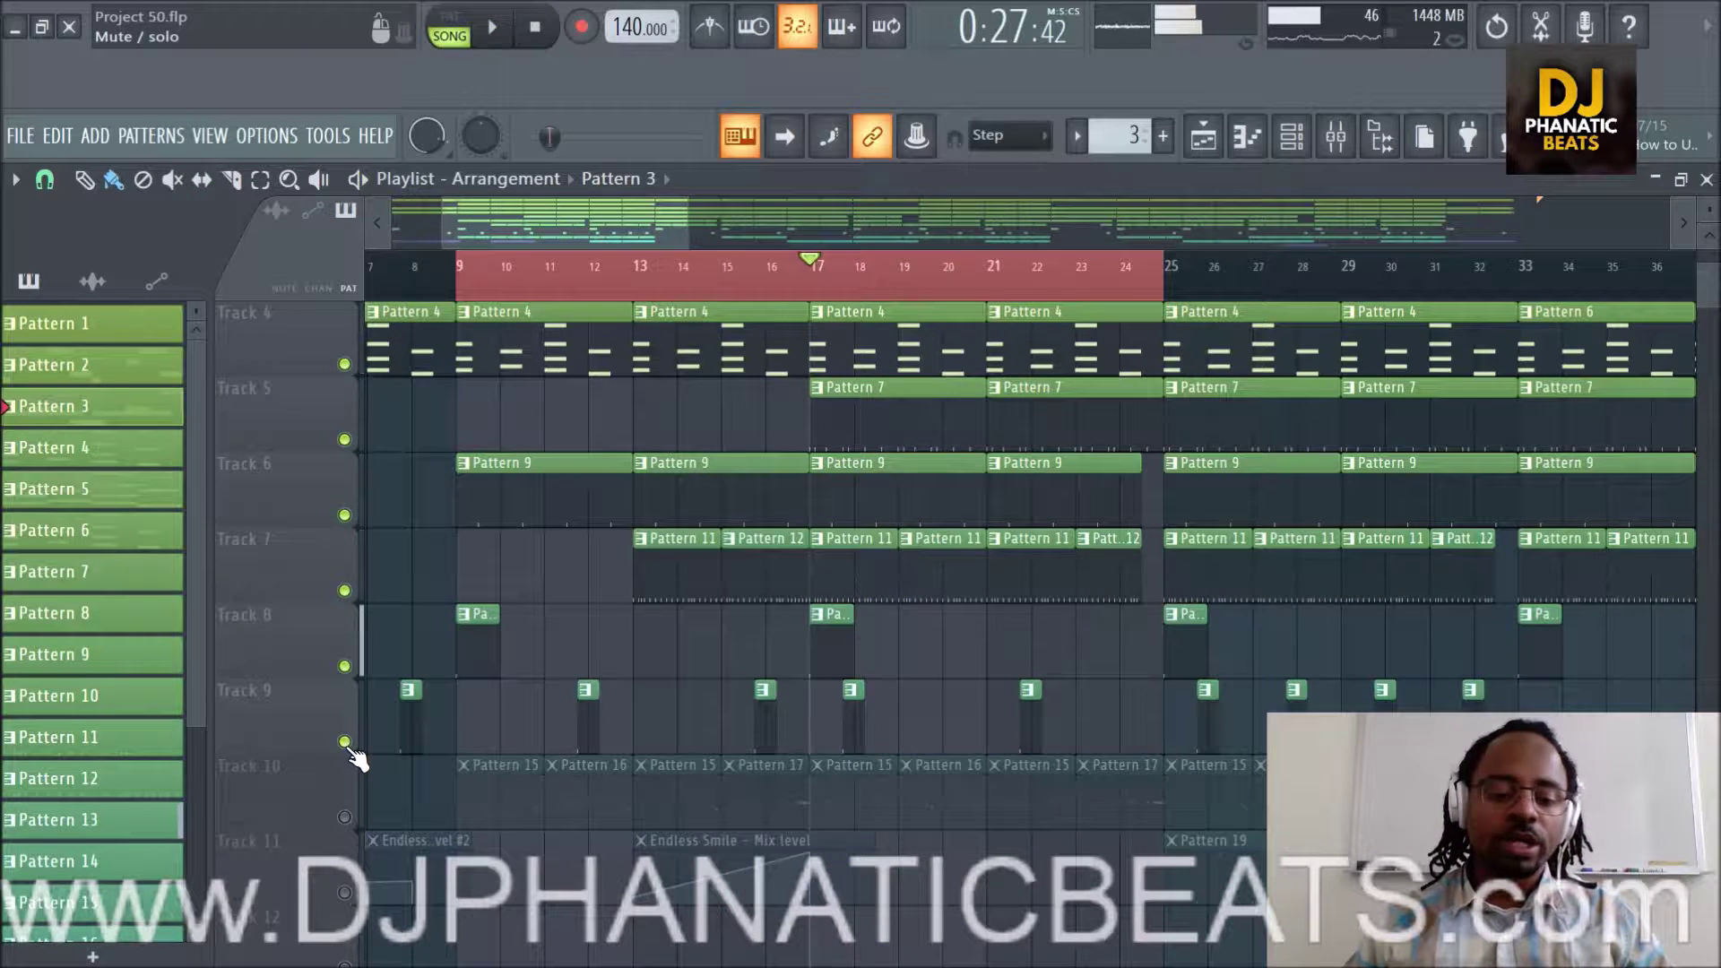
Solo Track 9 for a short playback, end the solo, and mute Track 10.
right_click(344, 743)
key(space)
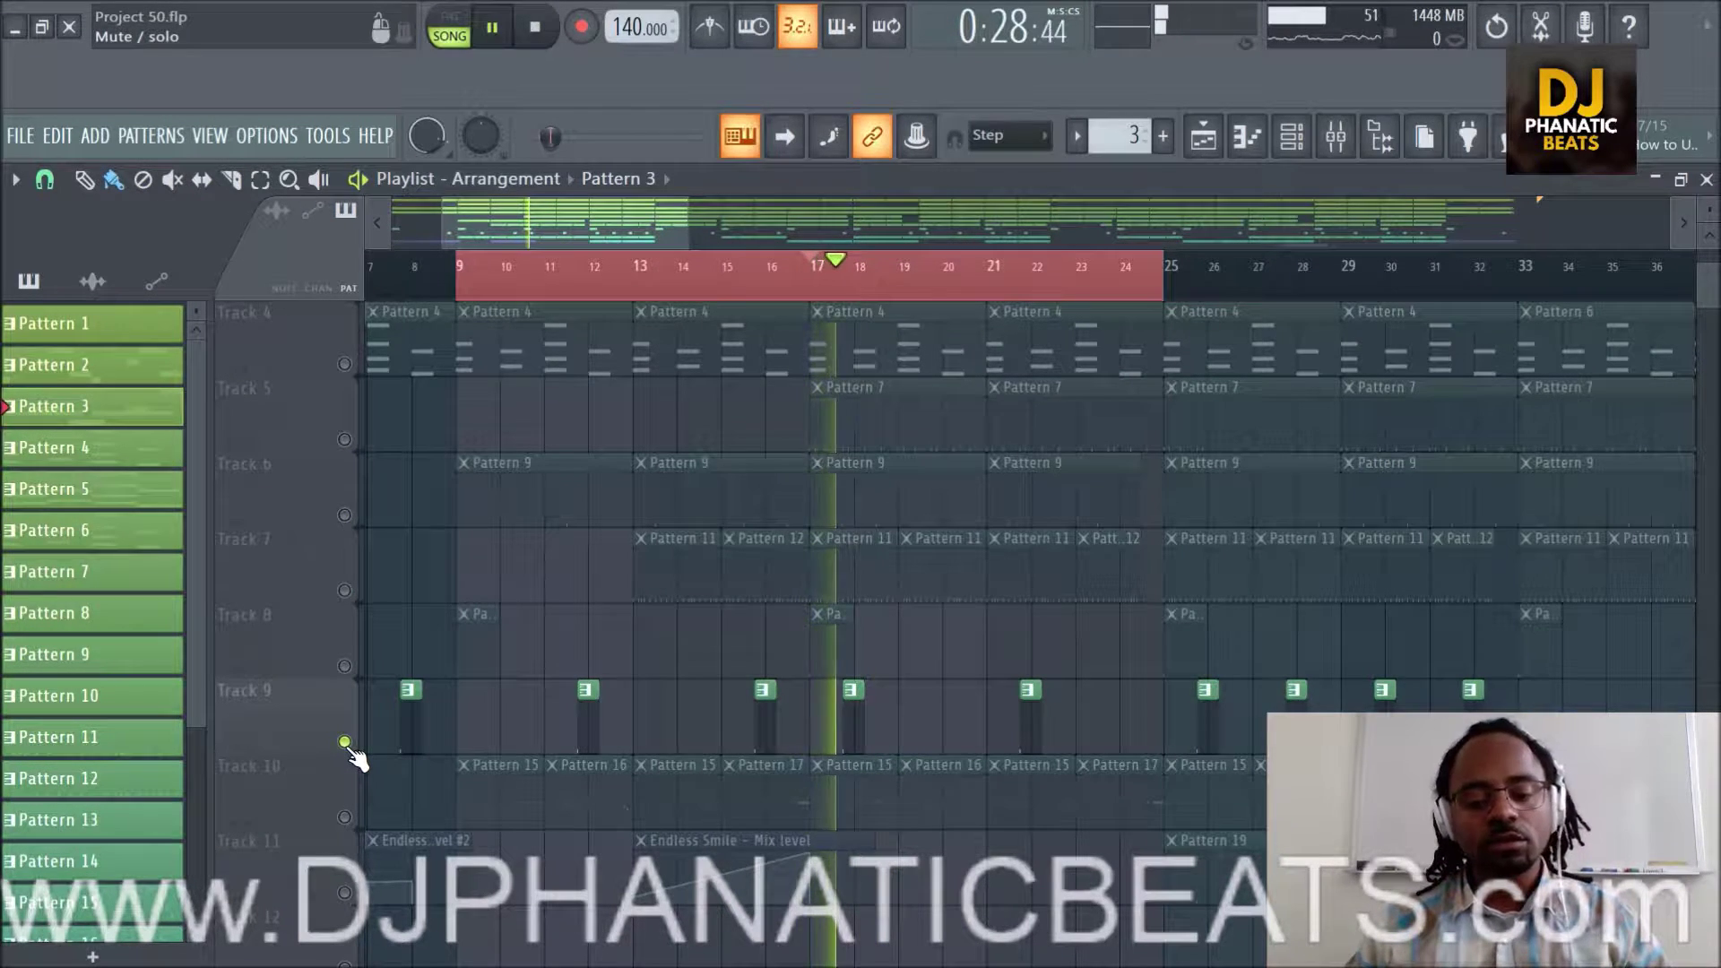
right_click(345, 742)
key(space)
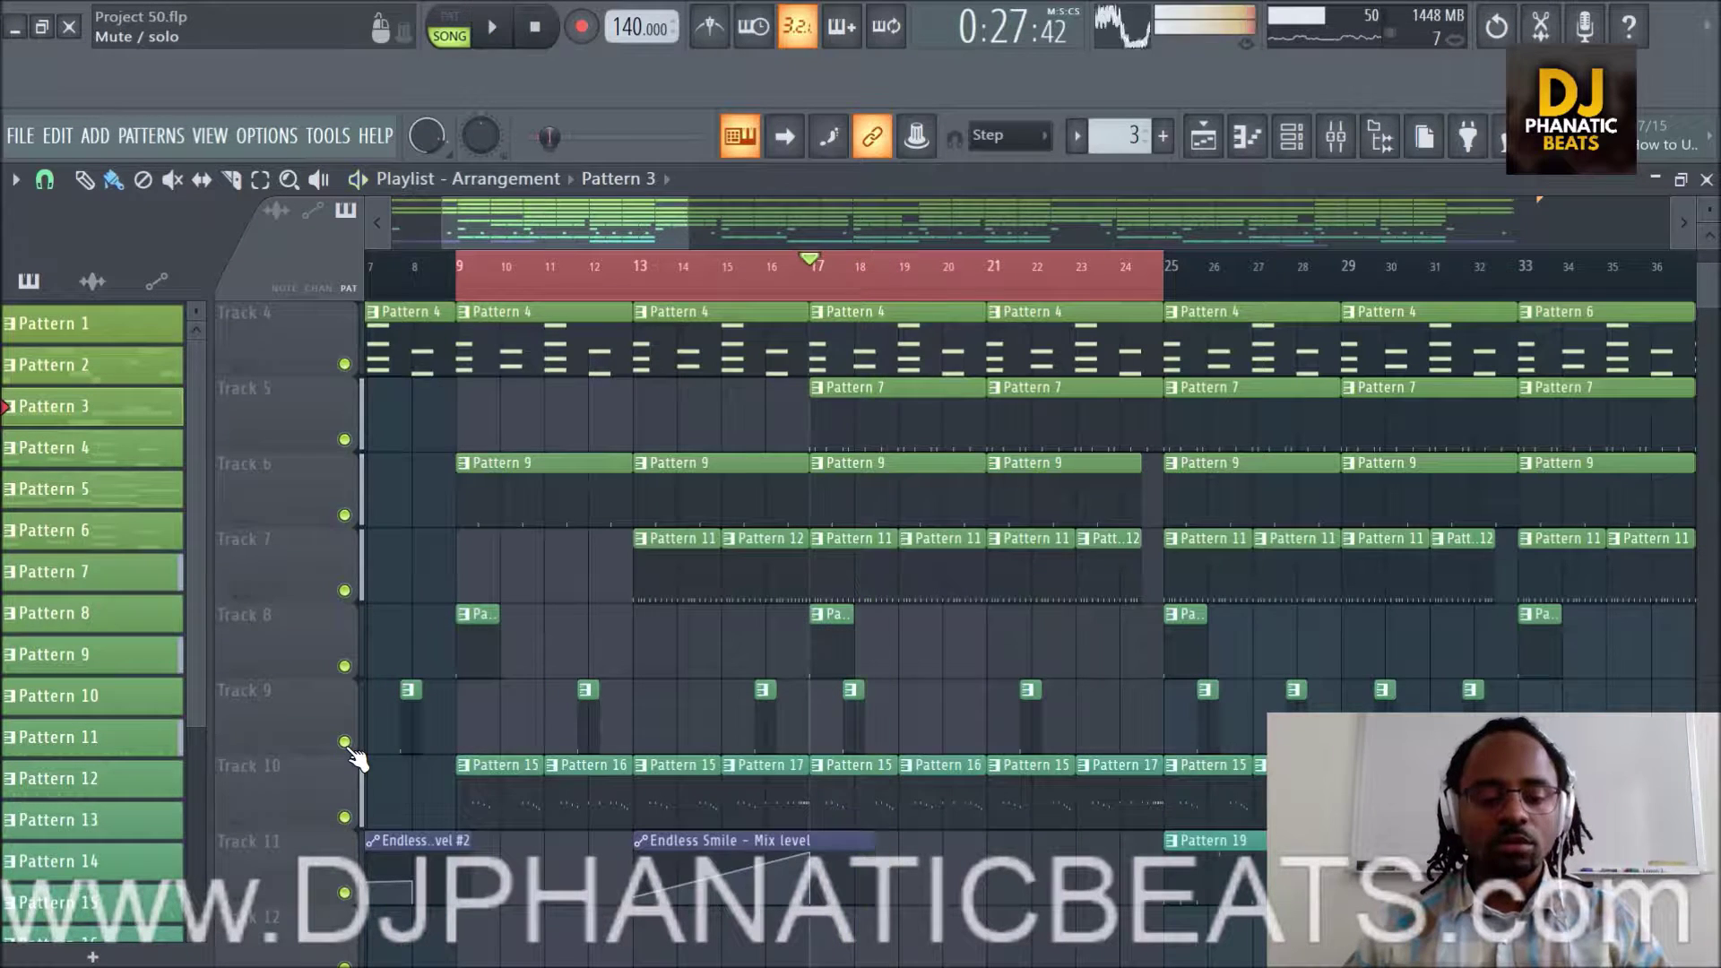
click(344, 817)
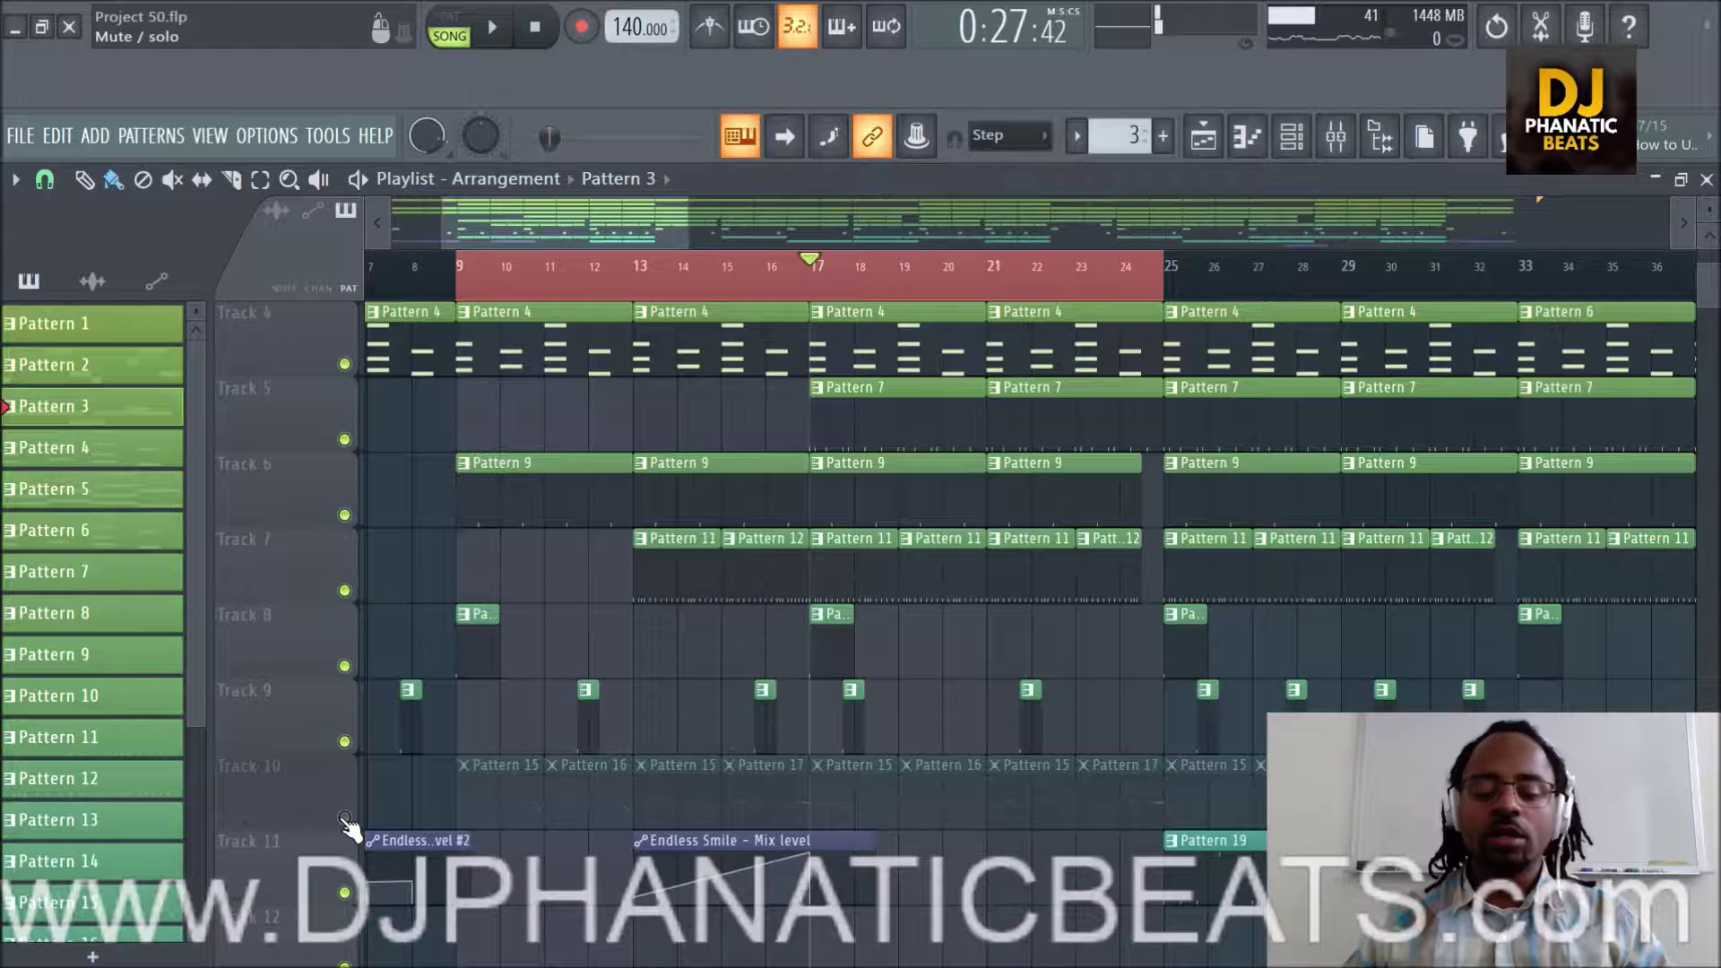
Unmute Track 10 in the playlist.
scroll(1045, 596, up, 3)
scroll(1064, 594, down, 4)
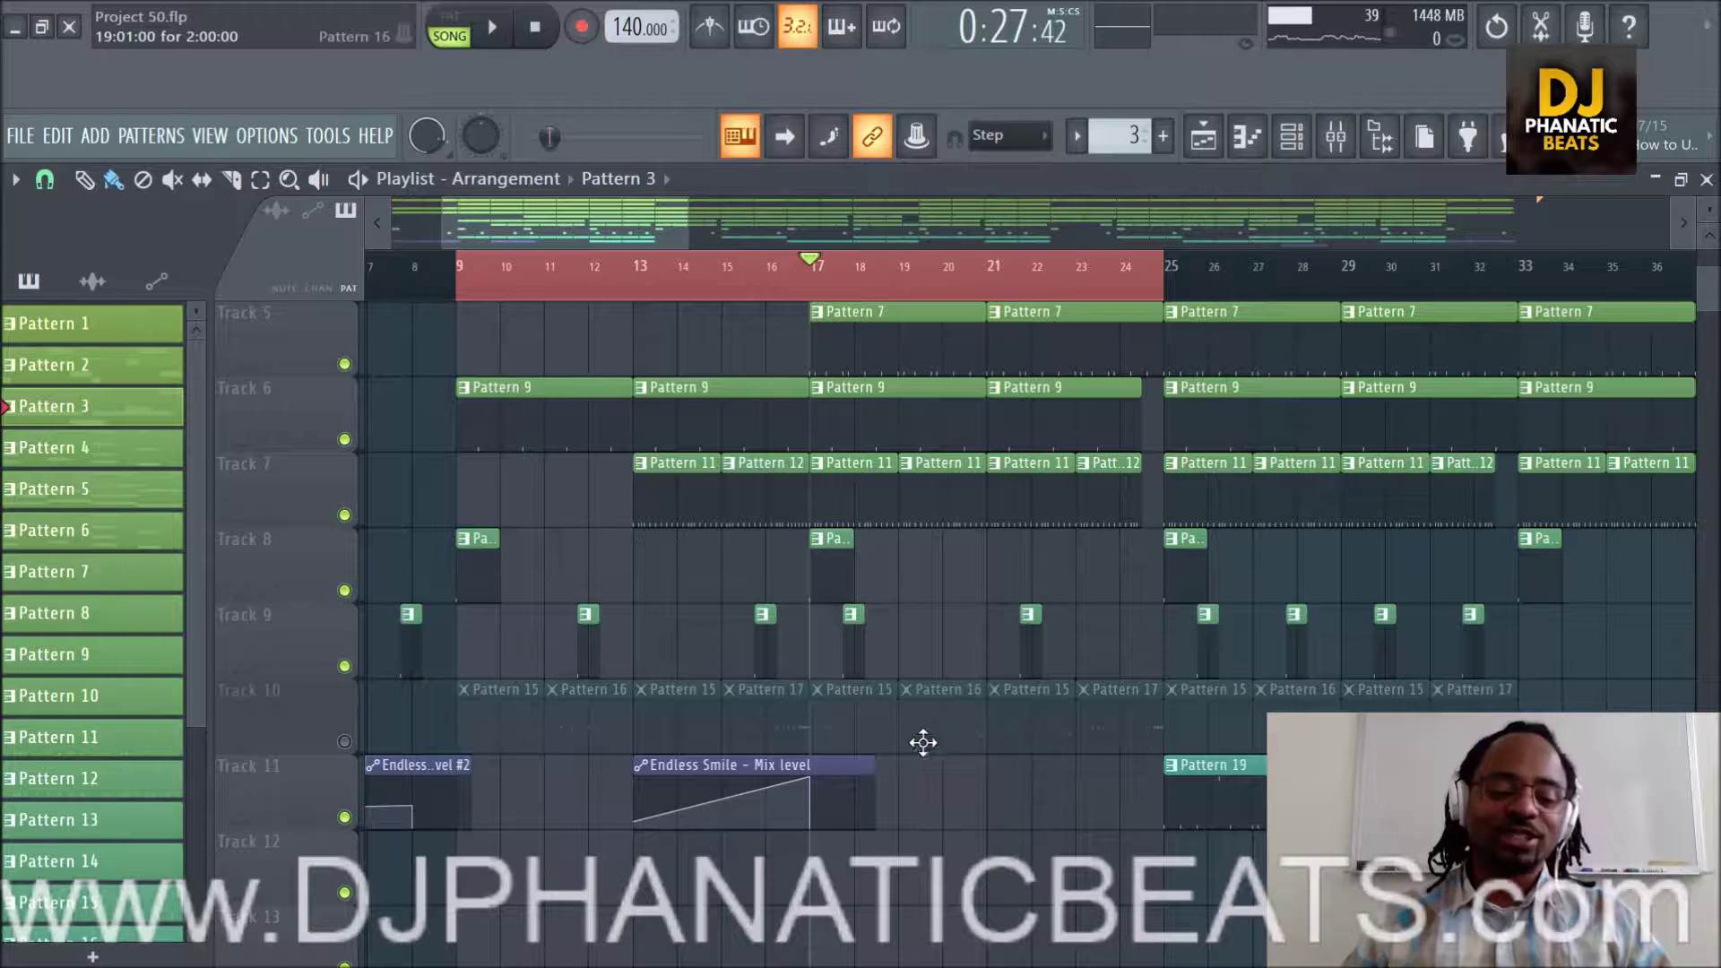
click(346, 742)
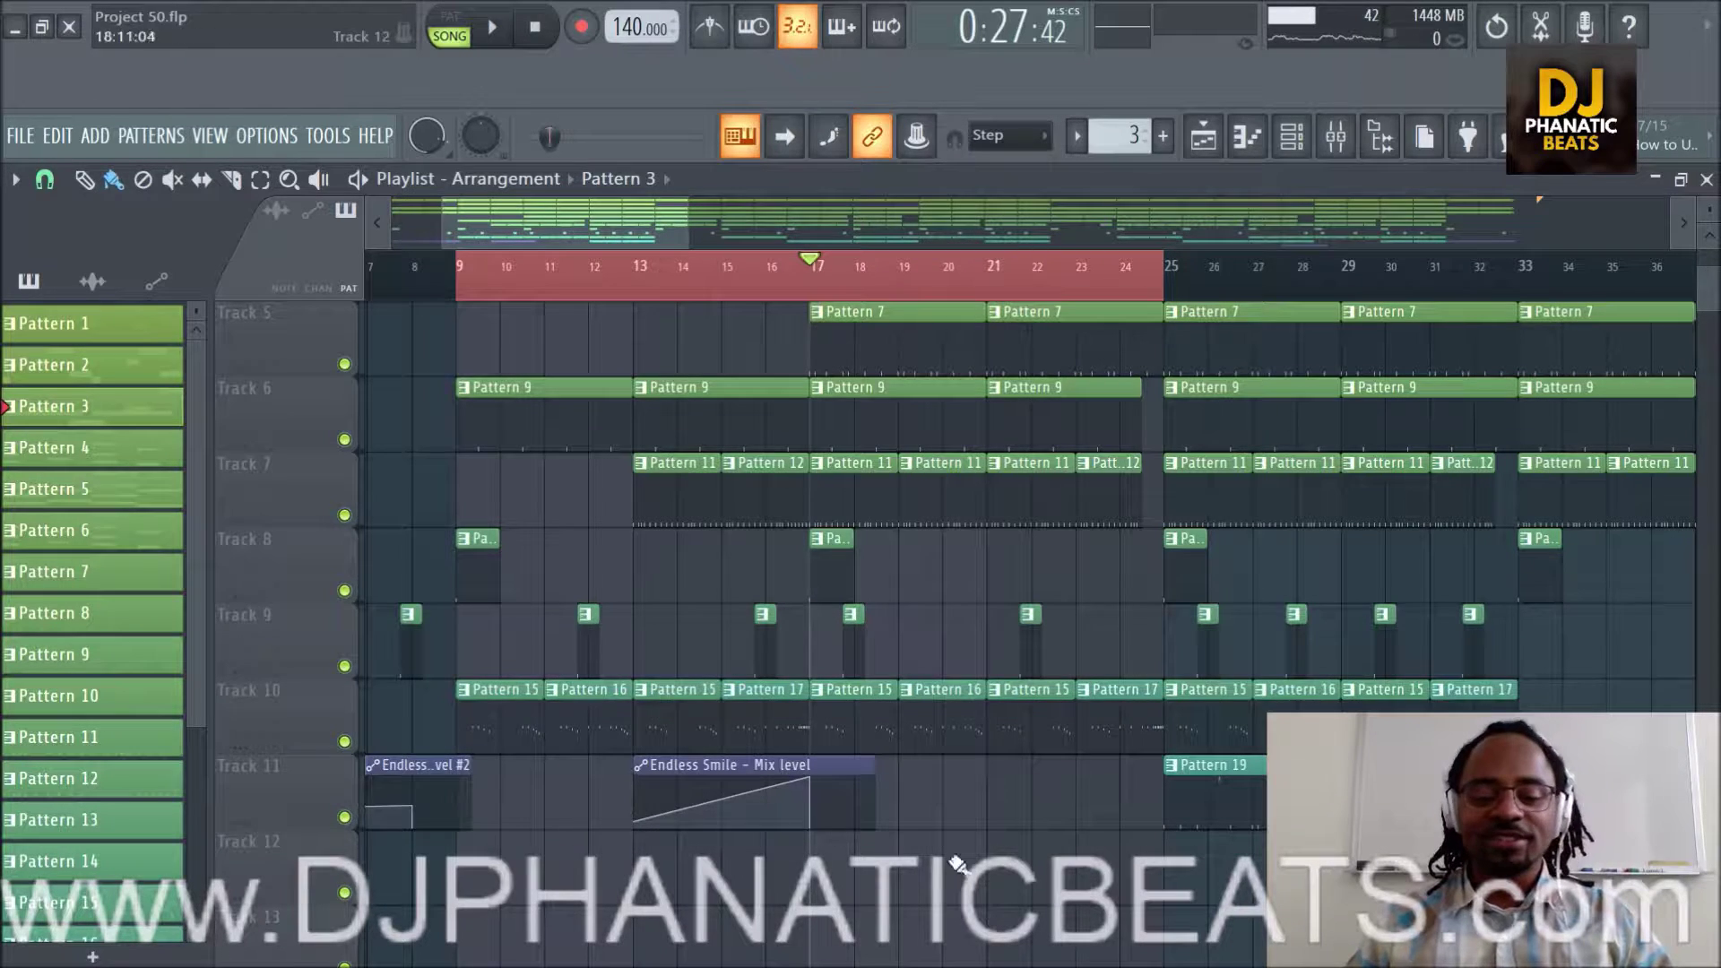
Play the arrangement from bar 17 with Tracks 1 to 10 active and raise the system volume.
scroll(959, 865, up, 4)
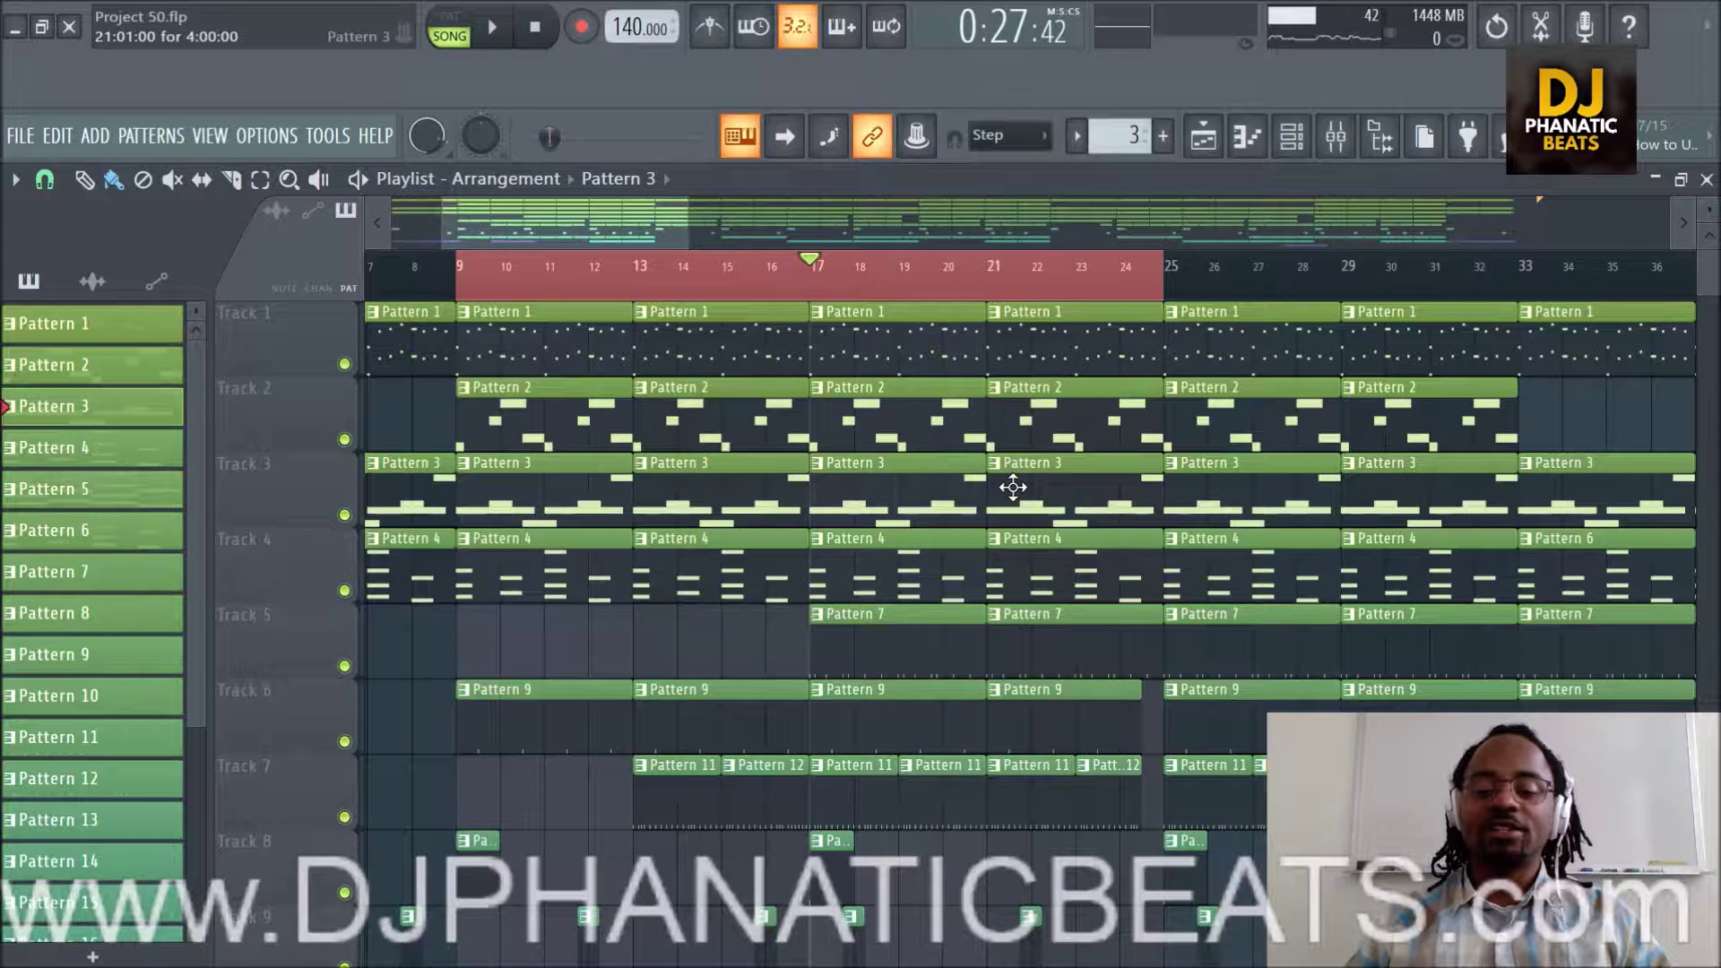
scroll(1014, 491, down, 1)
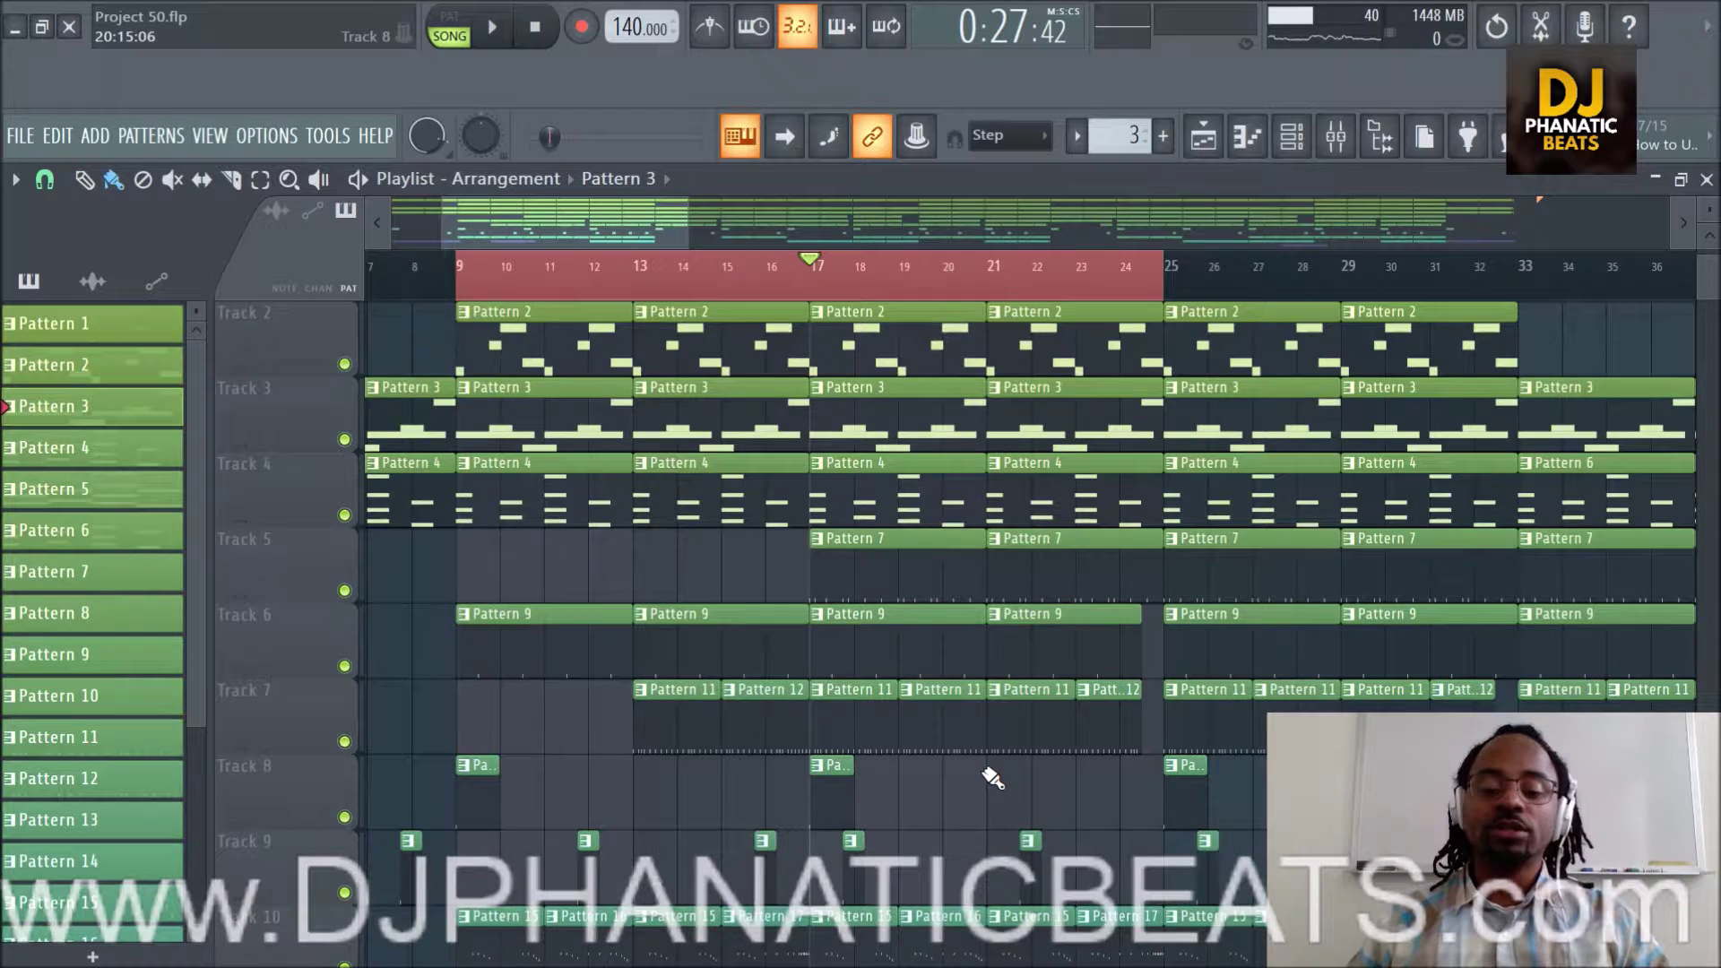
scroll(993, 776, down, 2)
scroll(992, 776, up, 3)
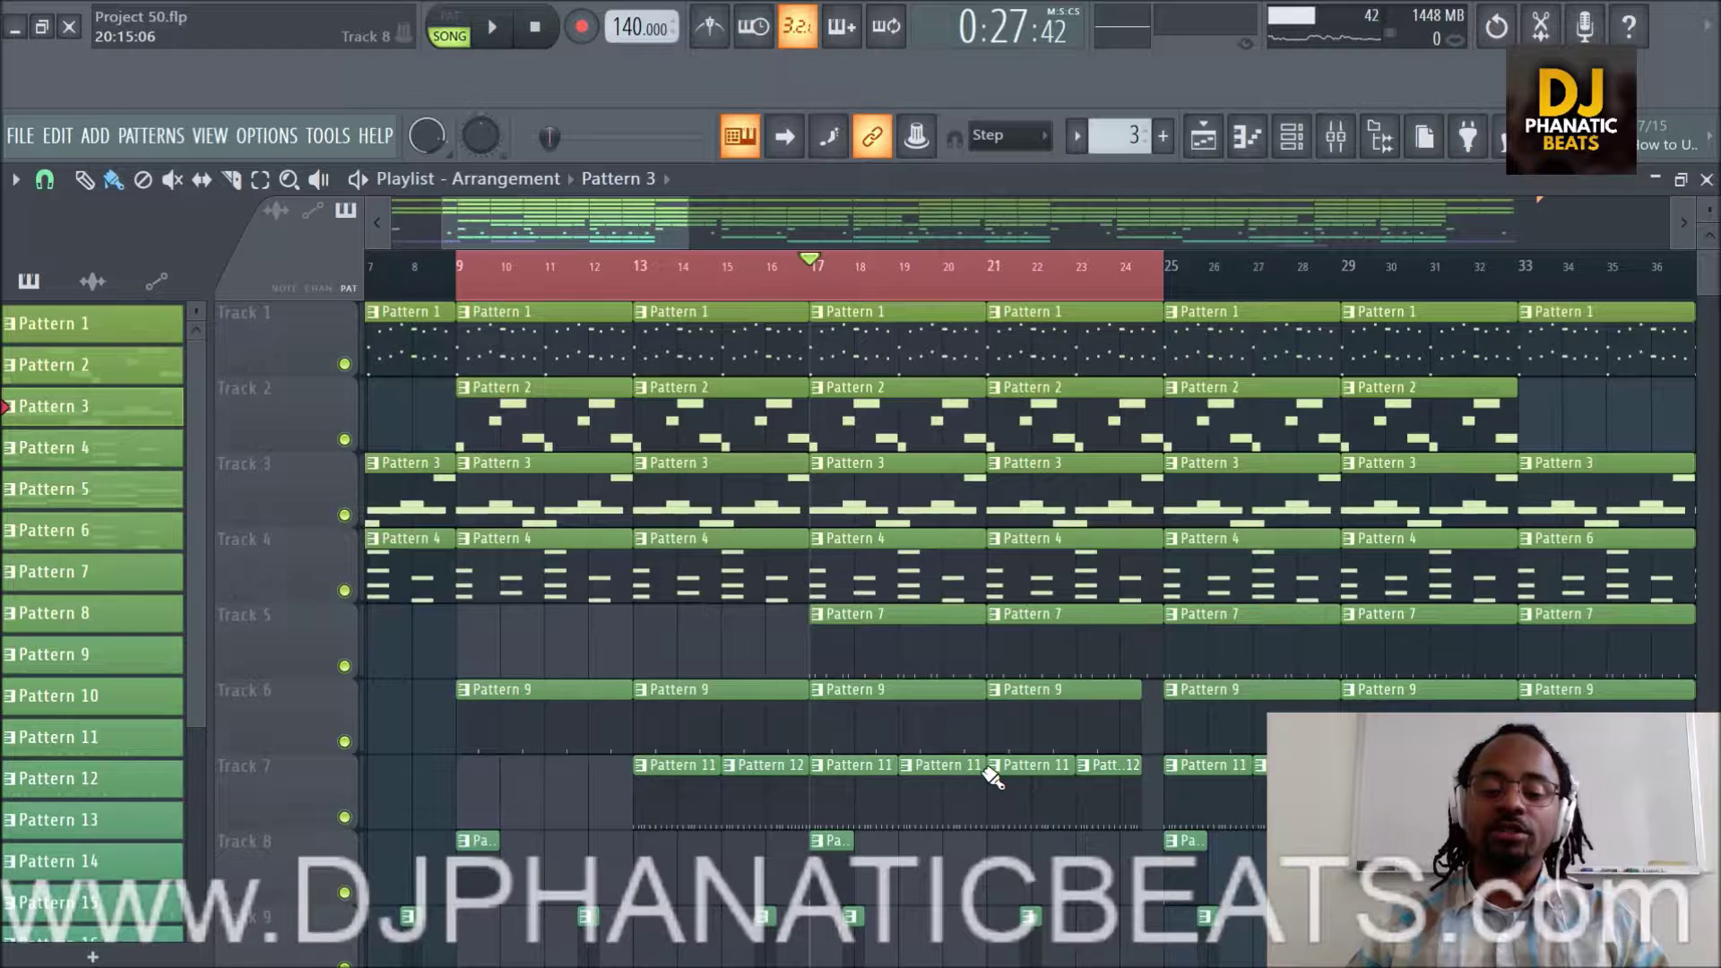
scroll(993, 777, down, 2)
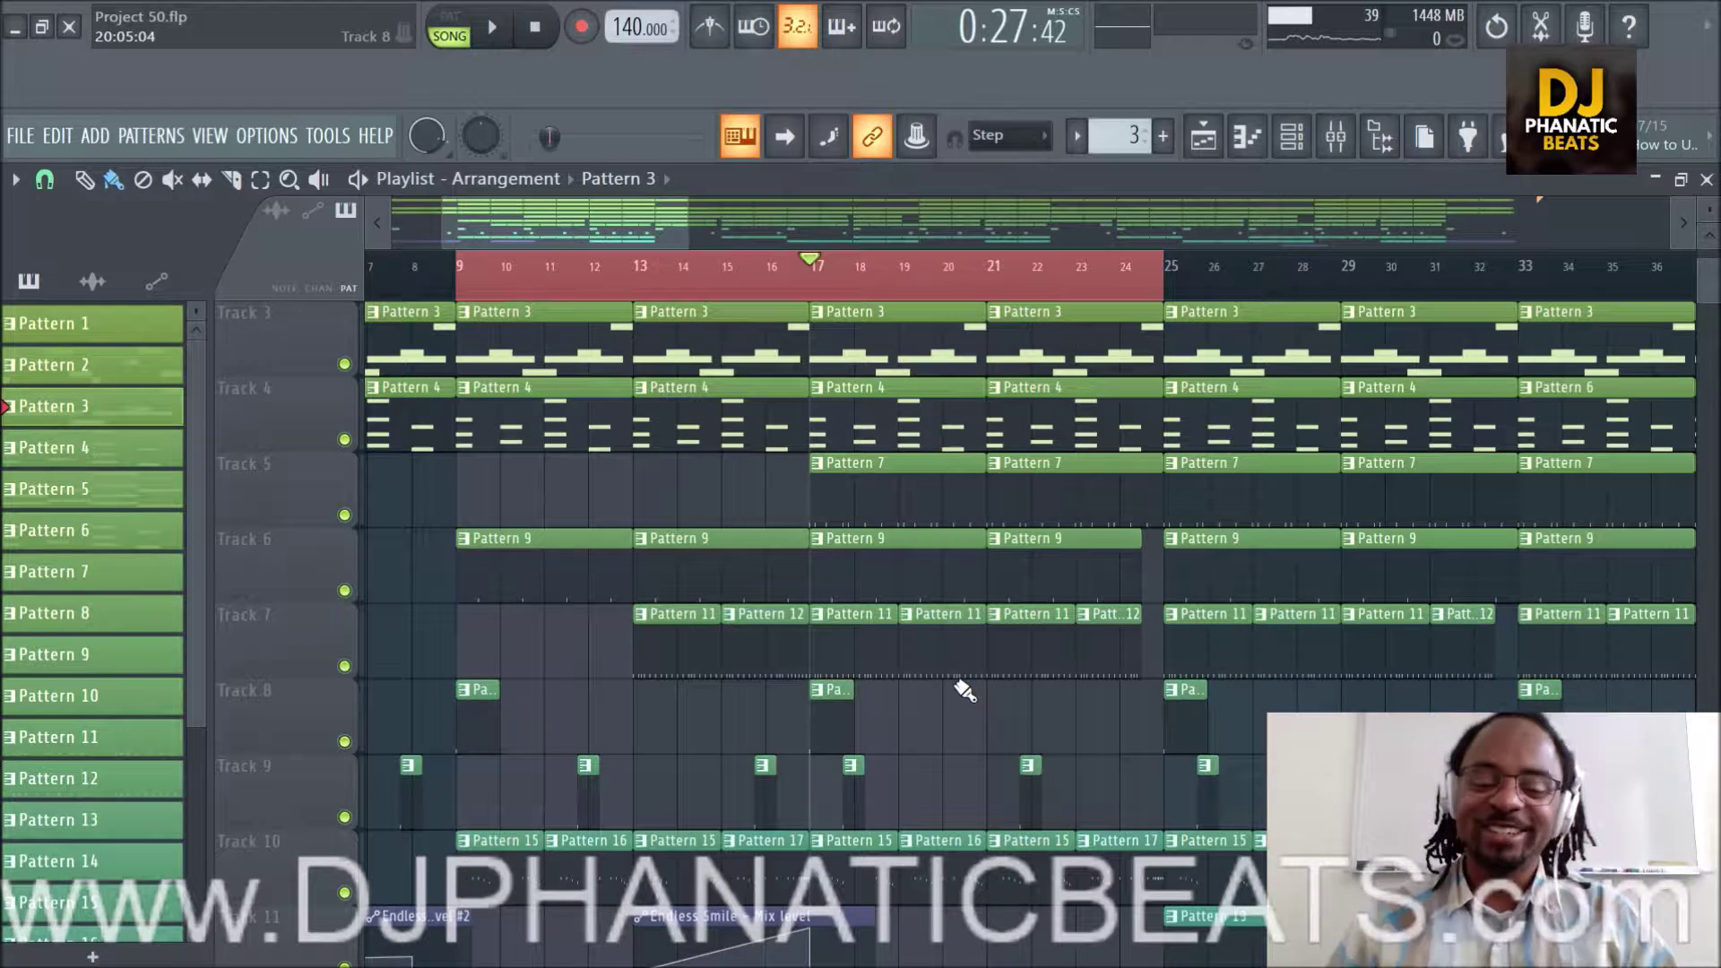
scroll(989, 689, down, 1)
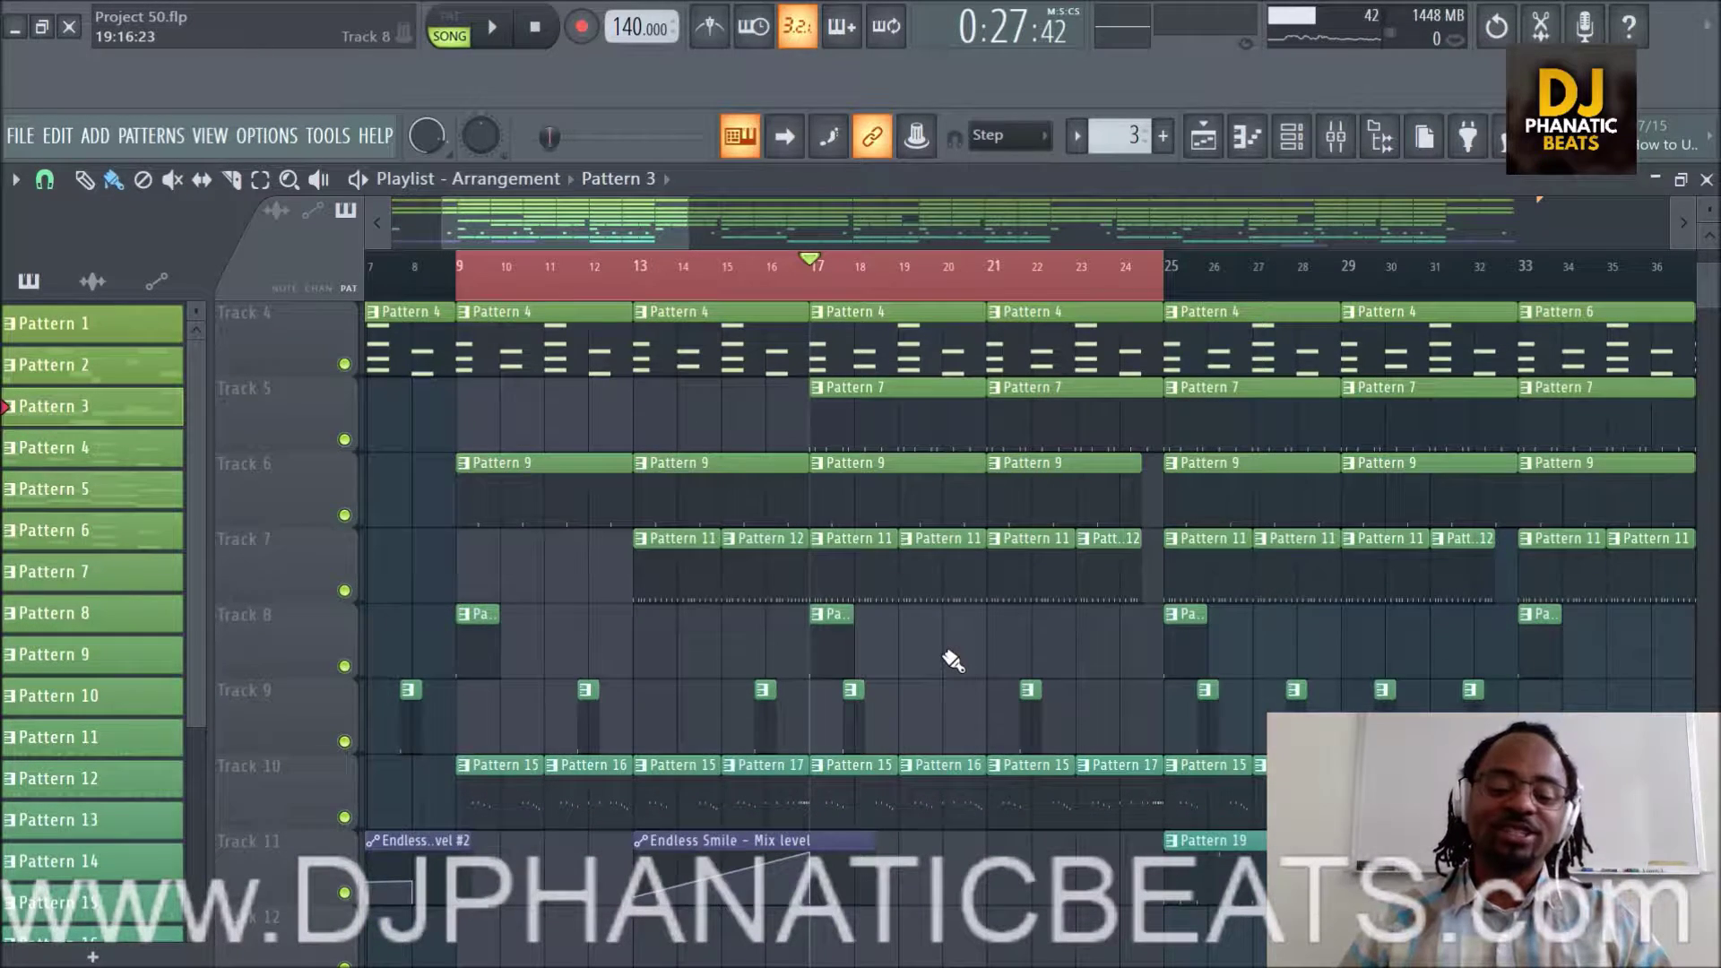
key(space)
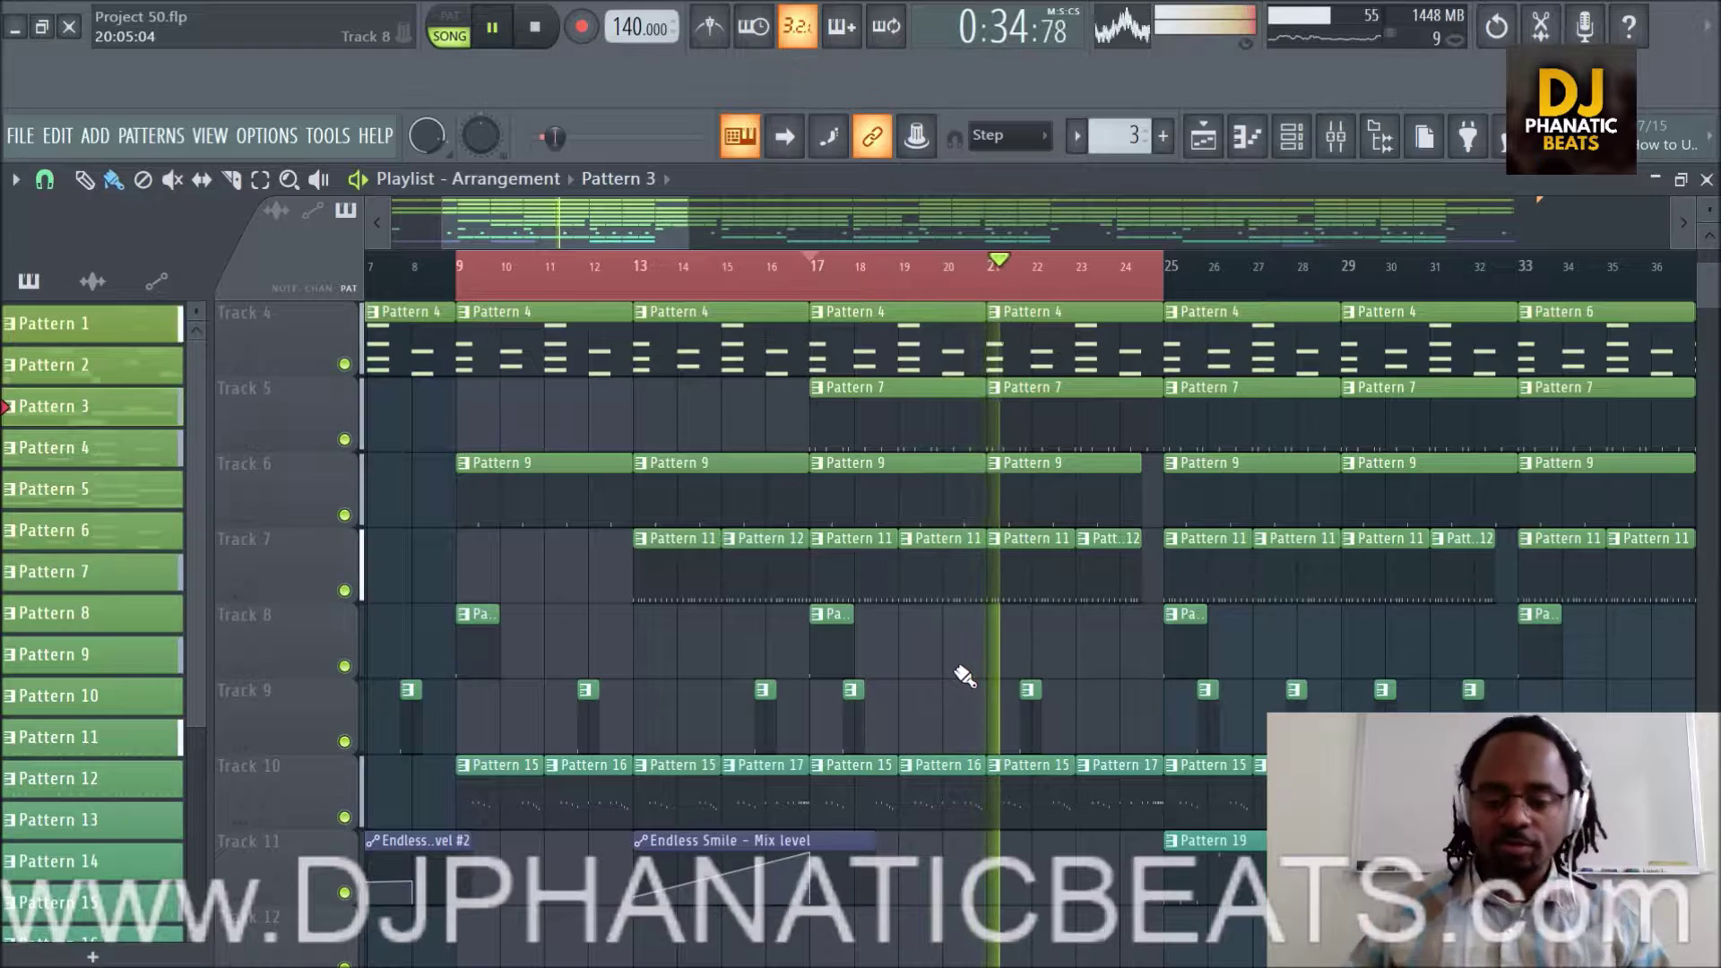
key(XF86AudioRaiseVolume)
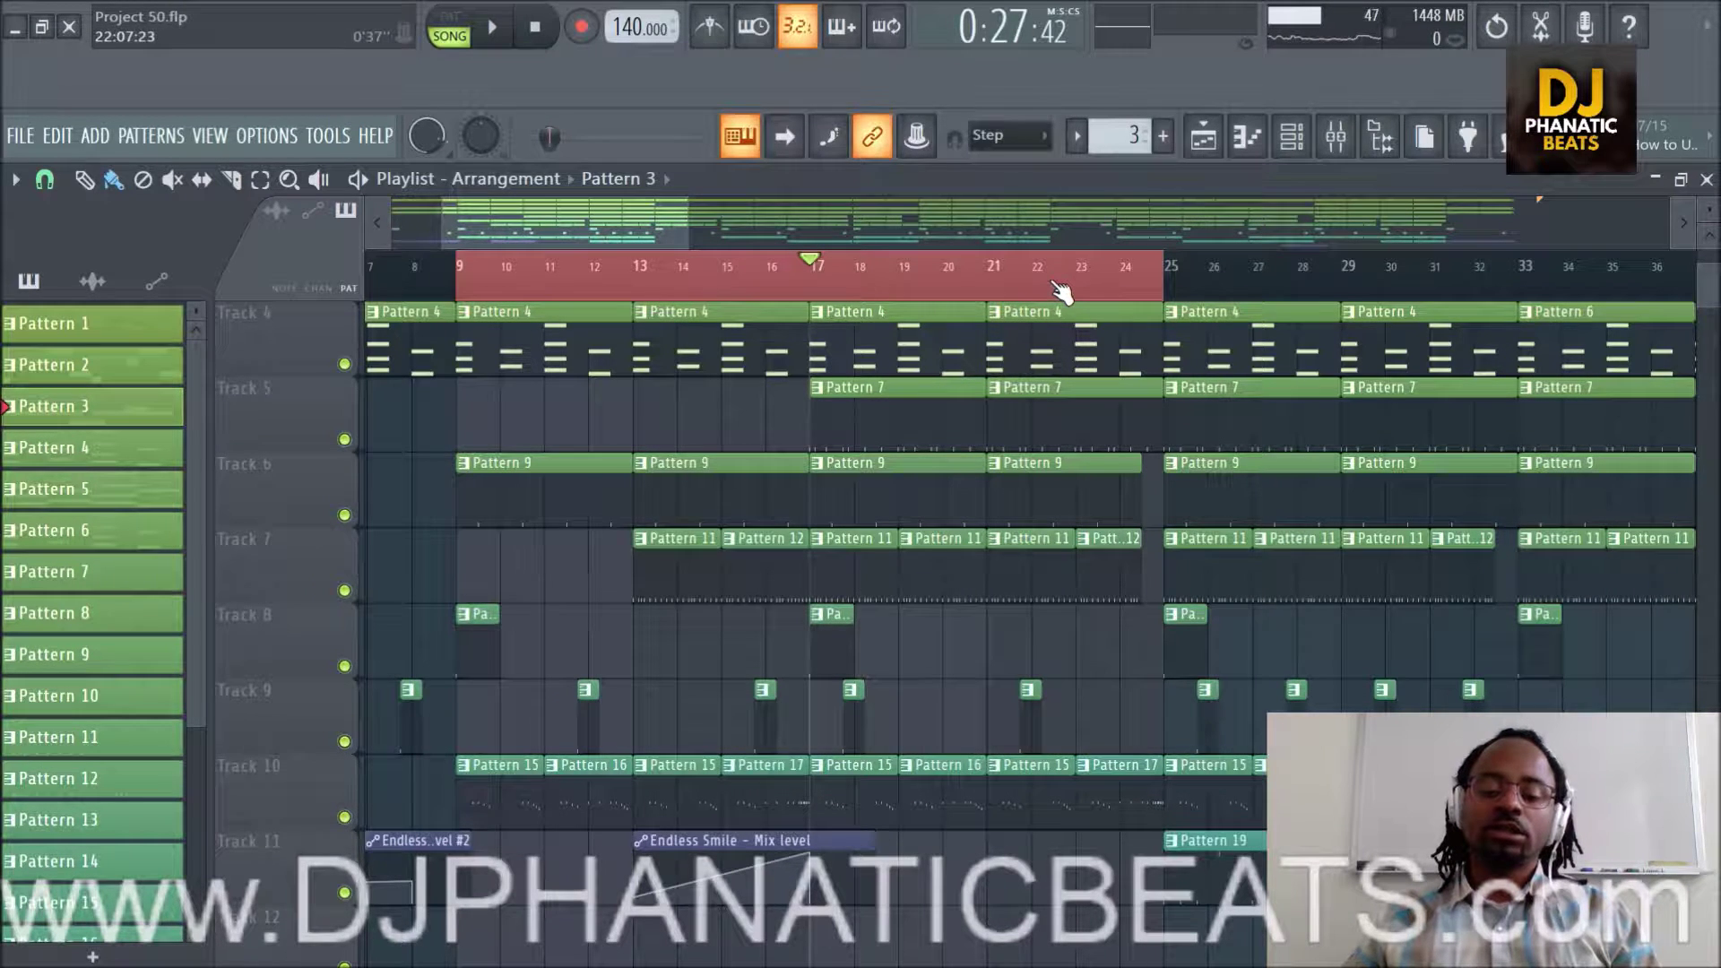
Clear the playlist time selection spanning bars 9 to 25.
scroll(1040, 503, up, 3)
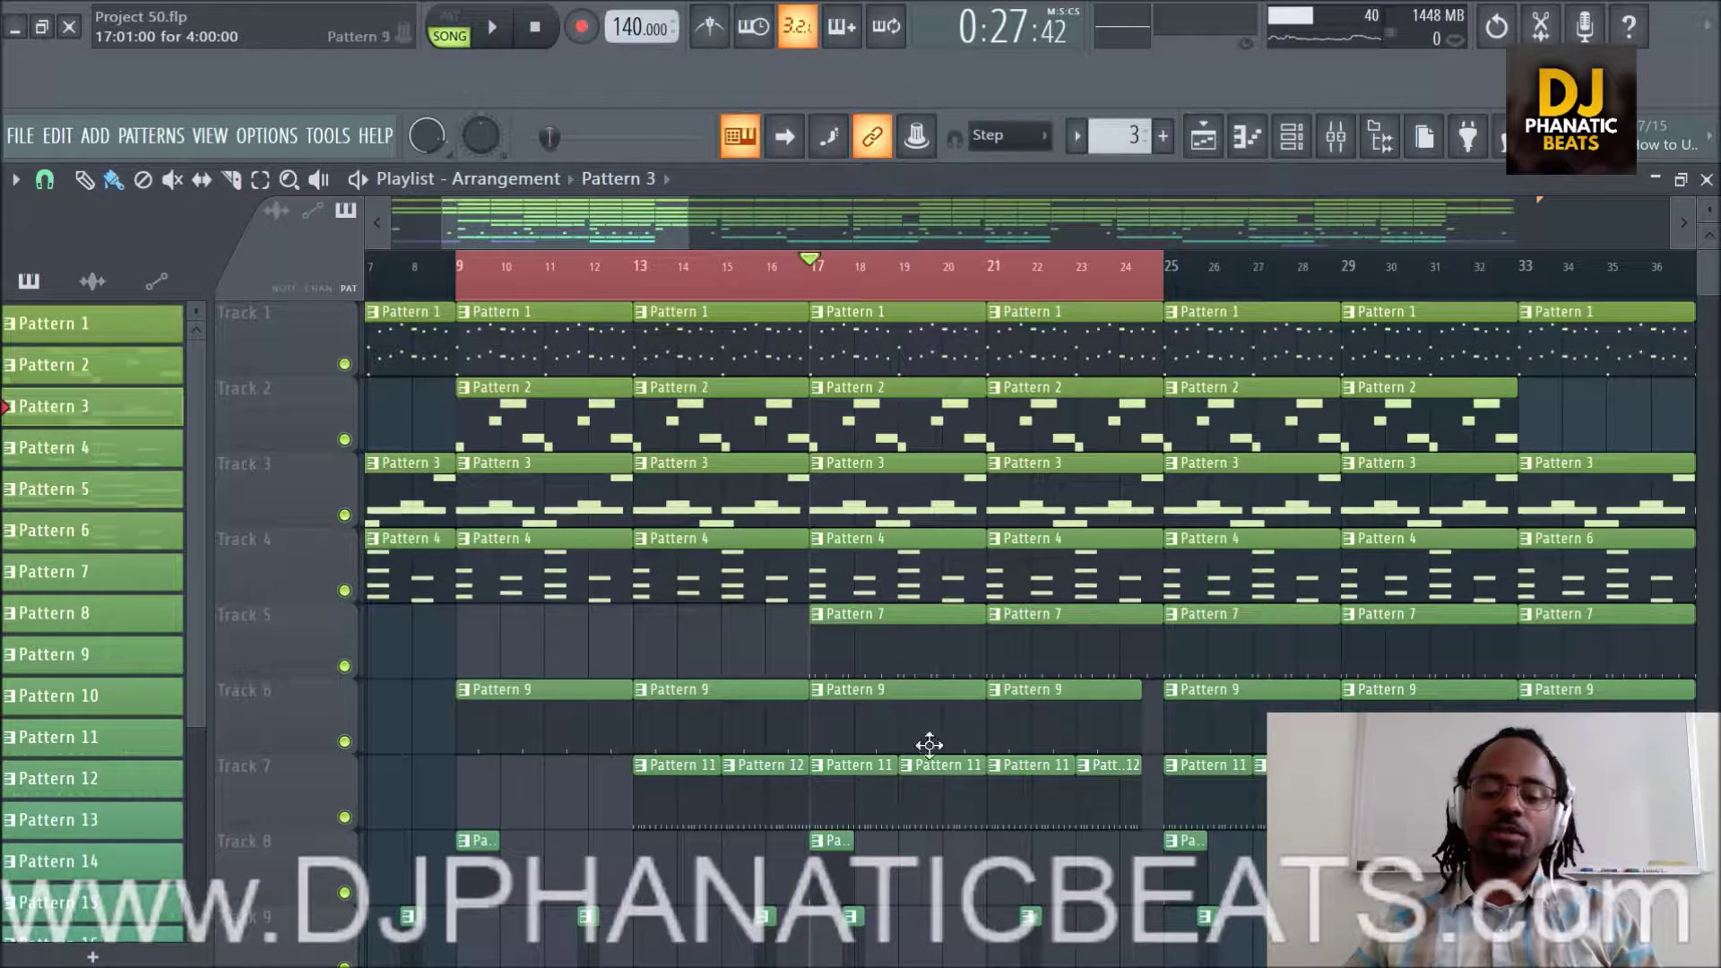
scroll(926, 717, down, 3)
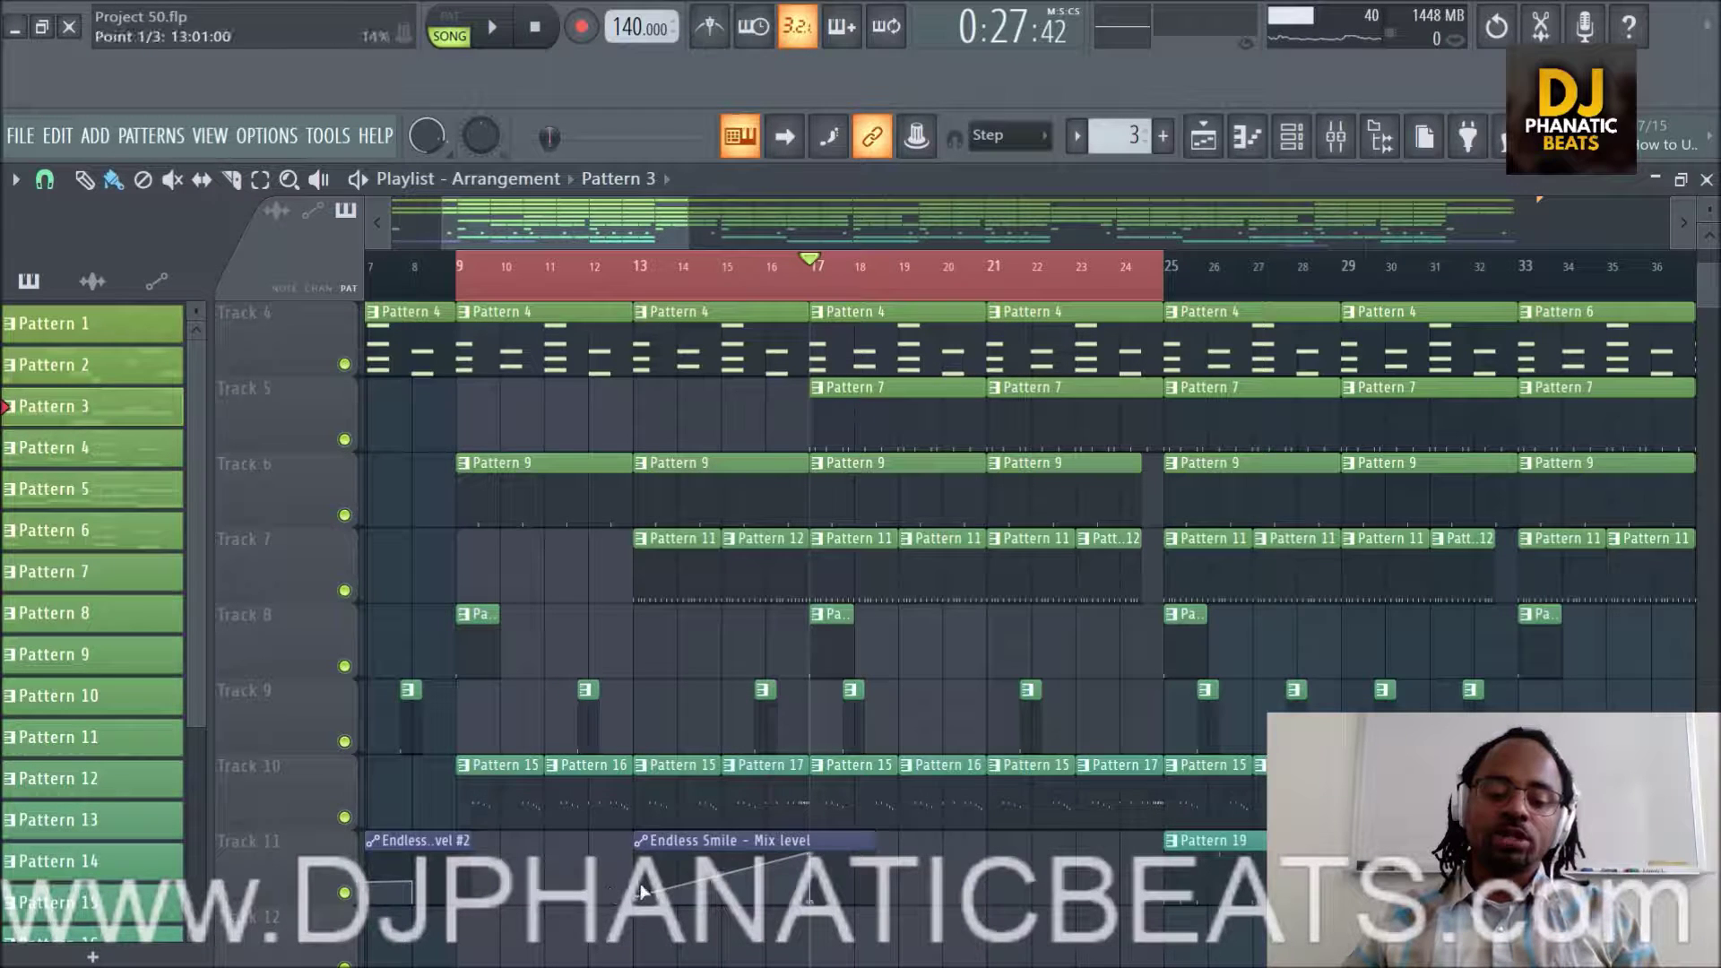
ctrl+click(919, 275)
Review the track layout across the whole arrangement and return the playhead to the song start.
scroll(919, 275, down, 4)
scroll(1022, 331, up, 3)
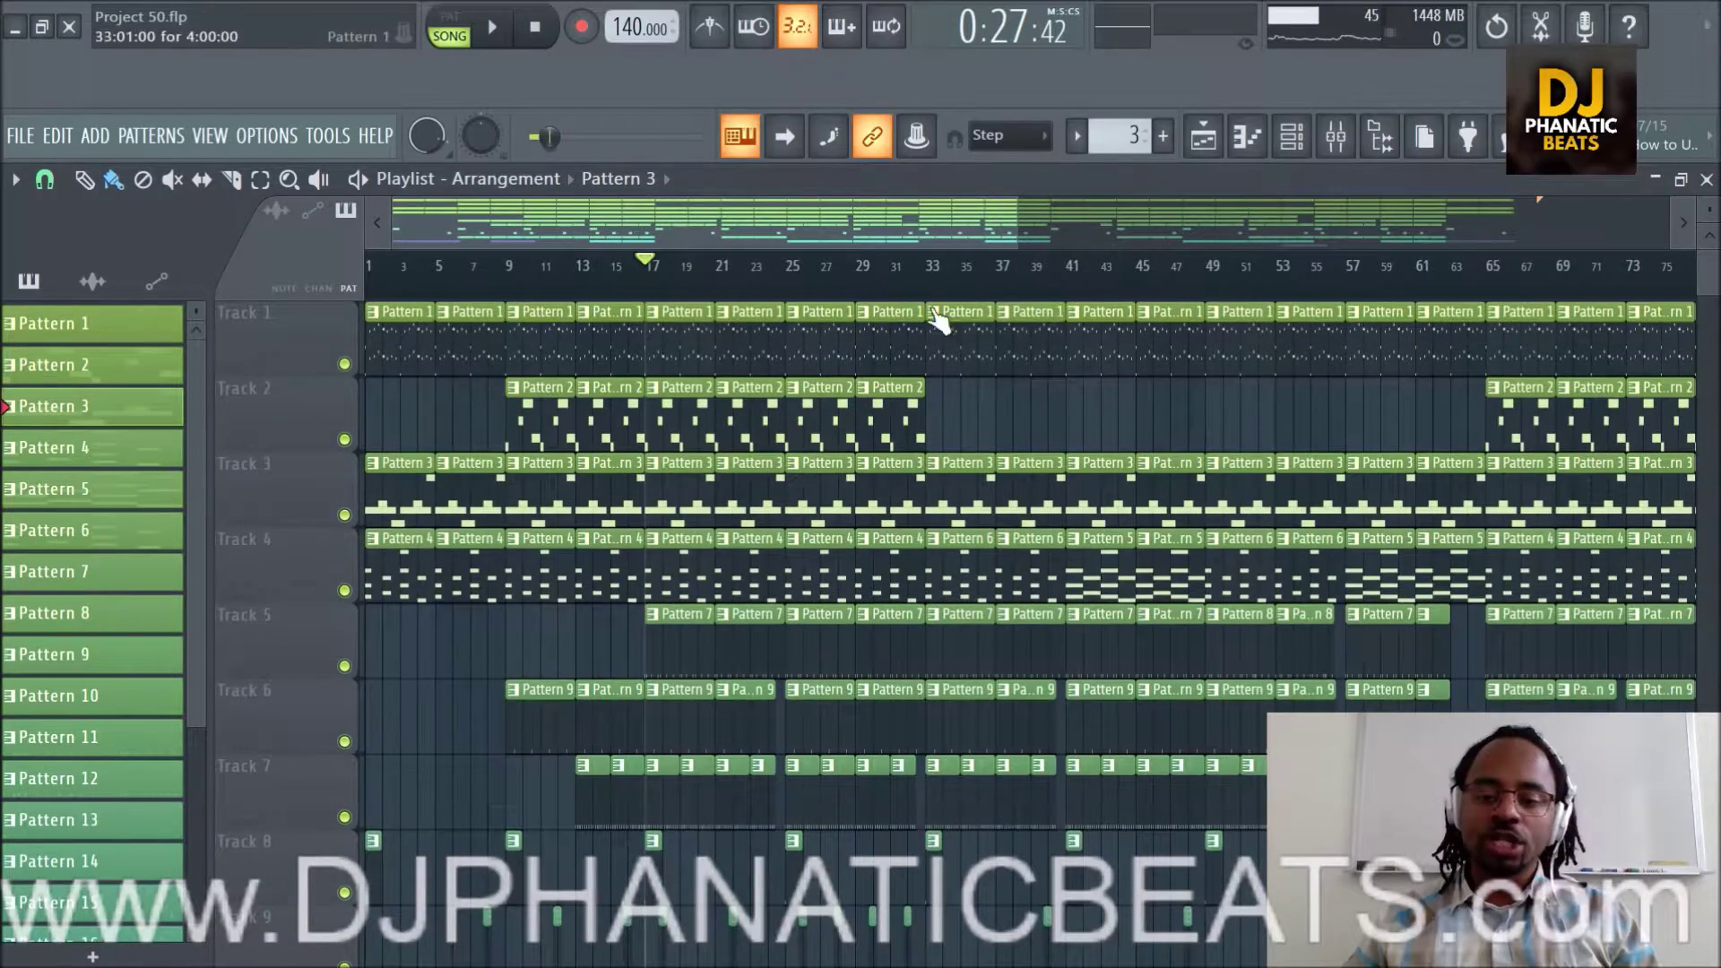
scroll(1027, 305, down, 3)
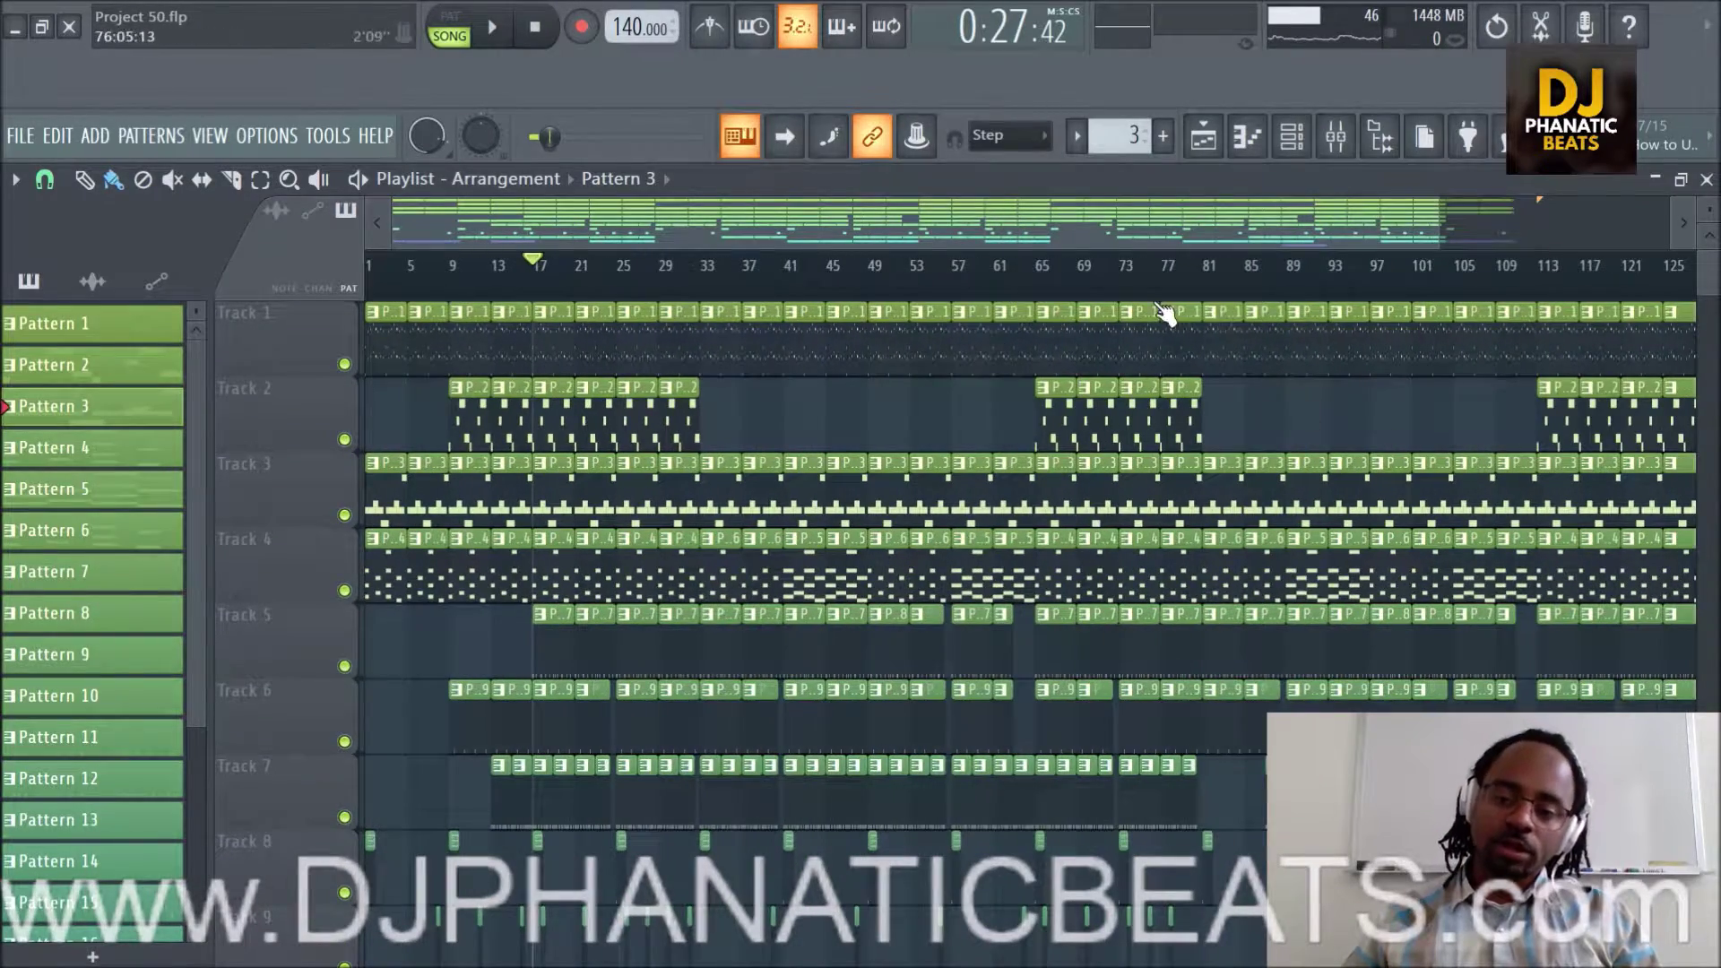
mouse_move(1076, 229)
mouse_down()
mouse_move(1262, 207)
mouse_move(1067, 233)
mouse_up()
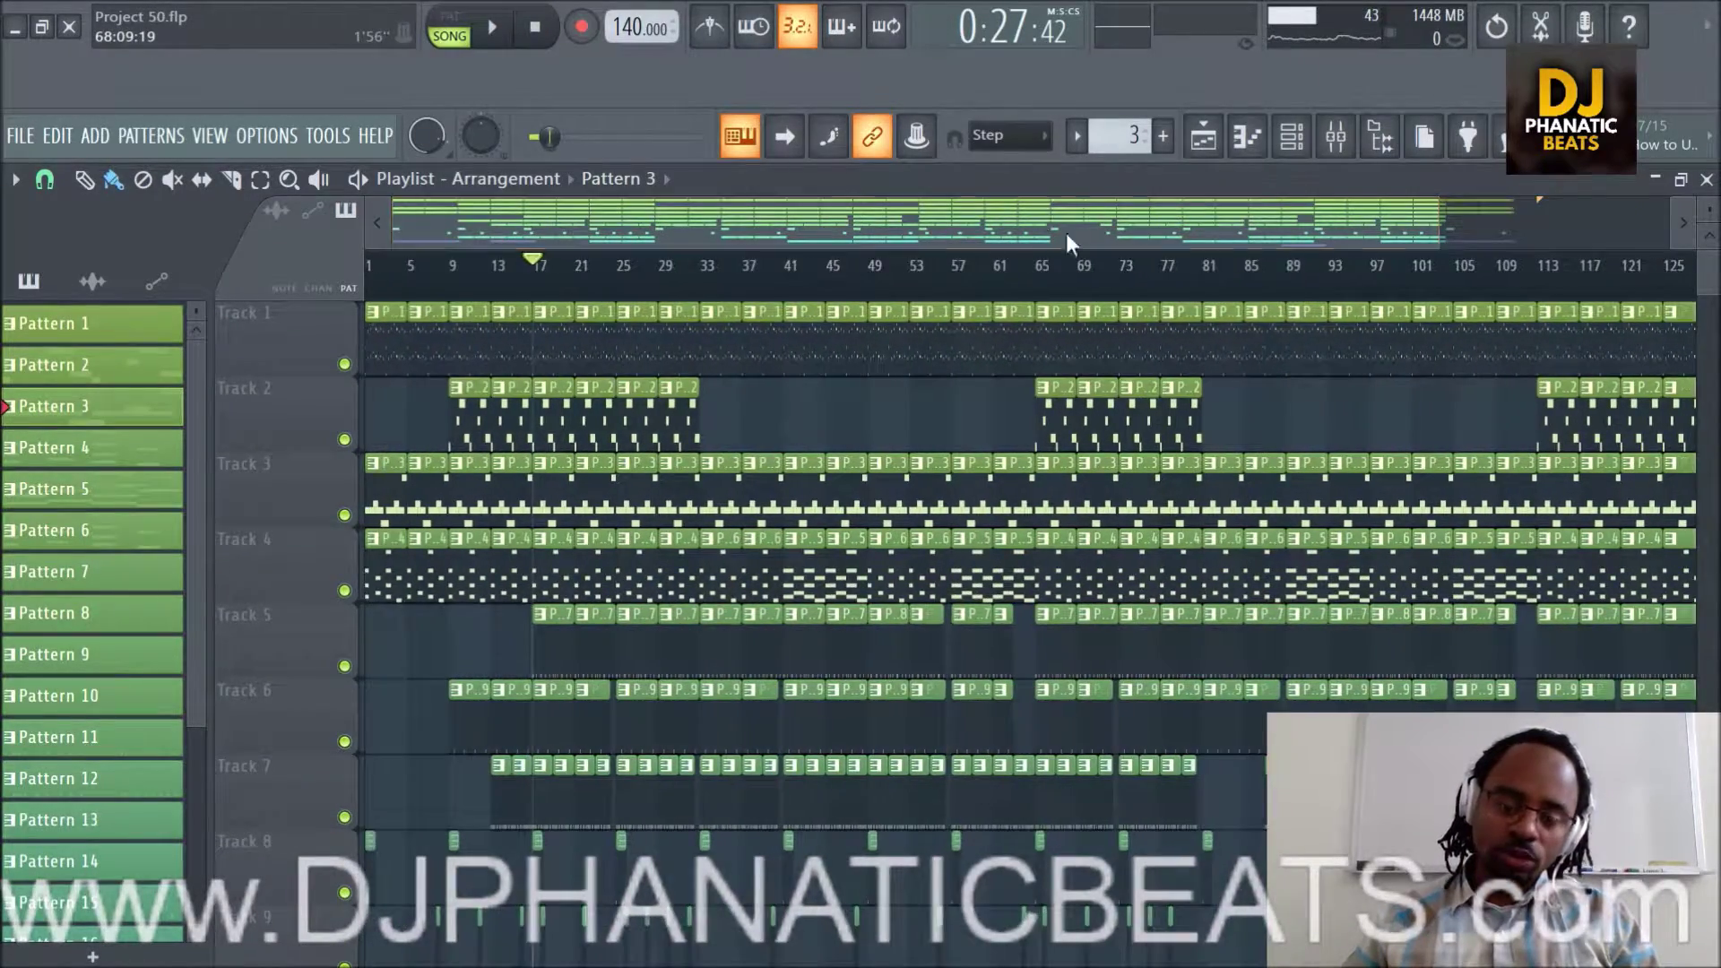
scroll(1334, 454, down, 5)
scroll(1326, 449, up, 5)
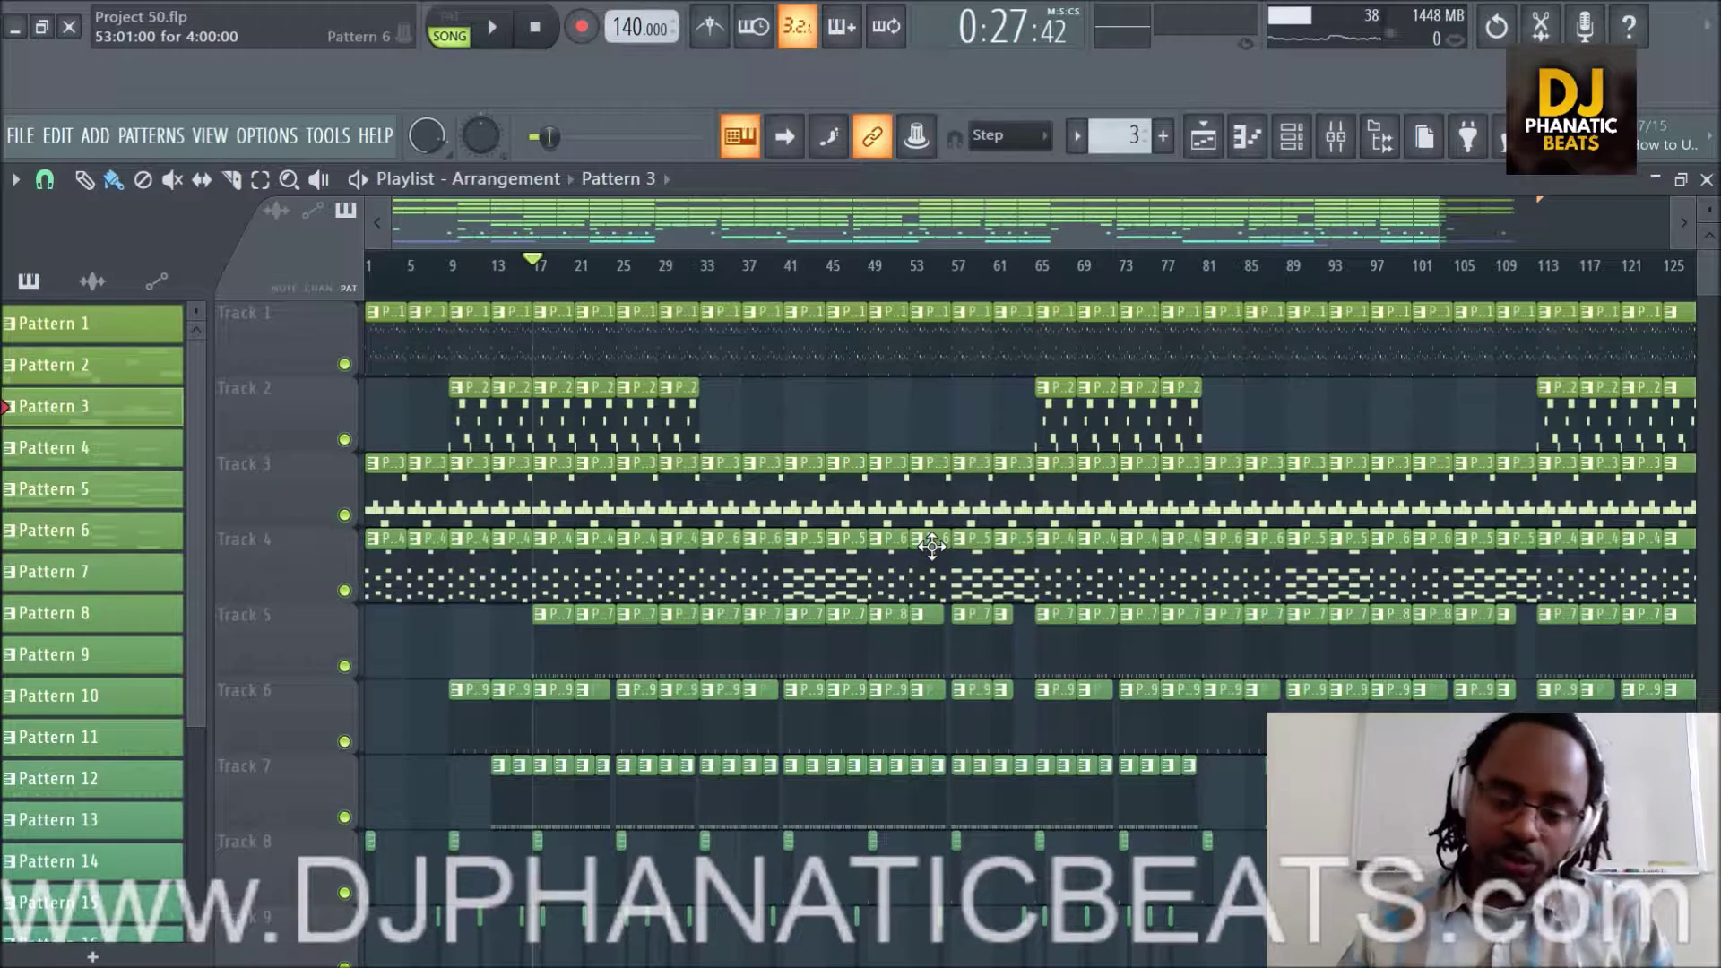
scroll(826, 278, up, 4)
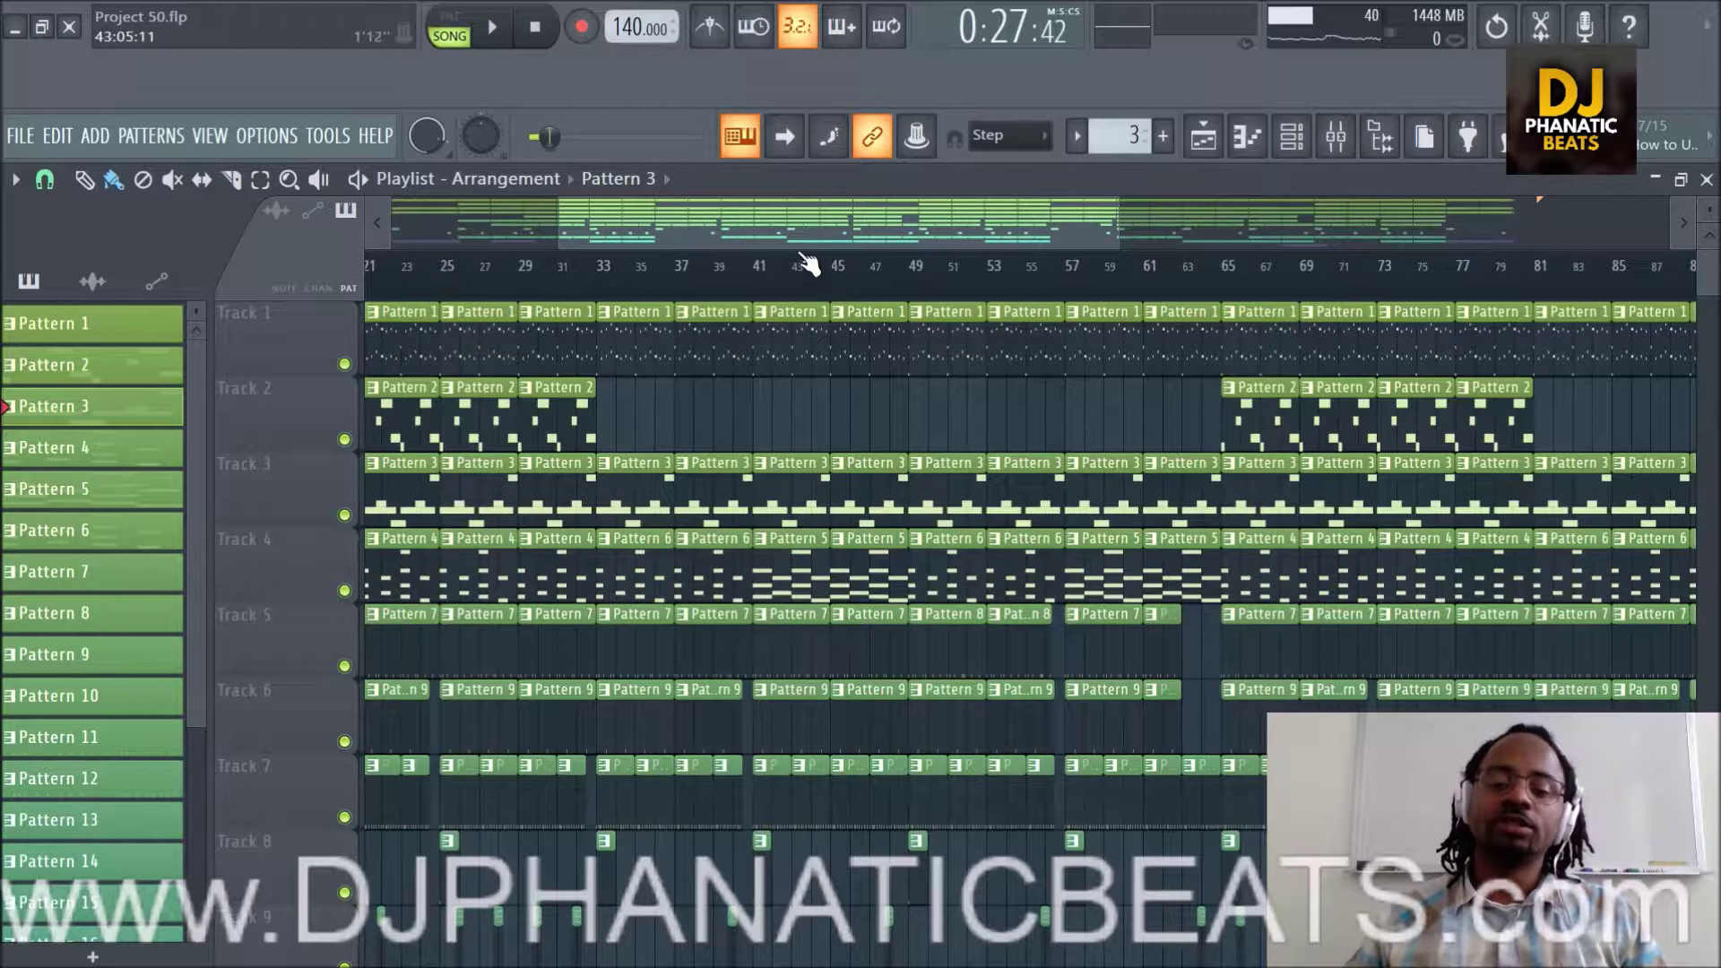
drag(785, 208, 507, 224)
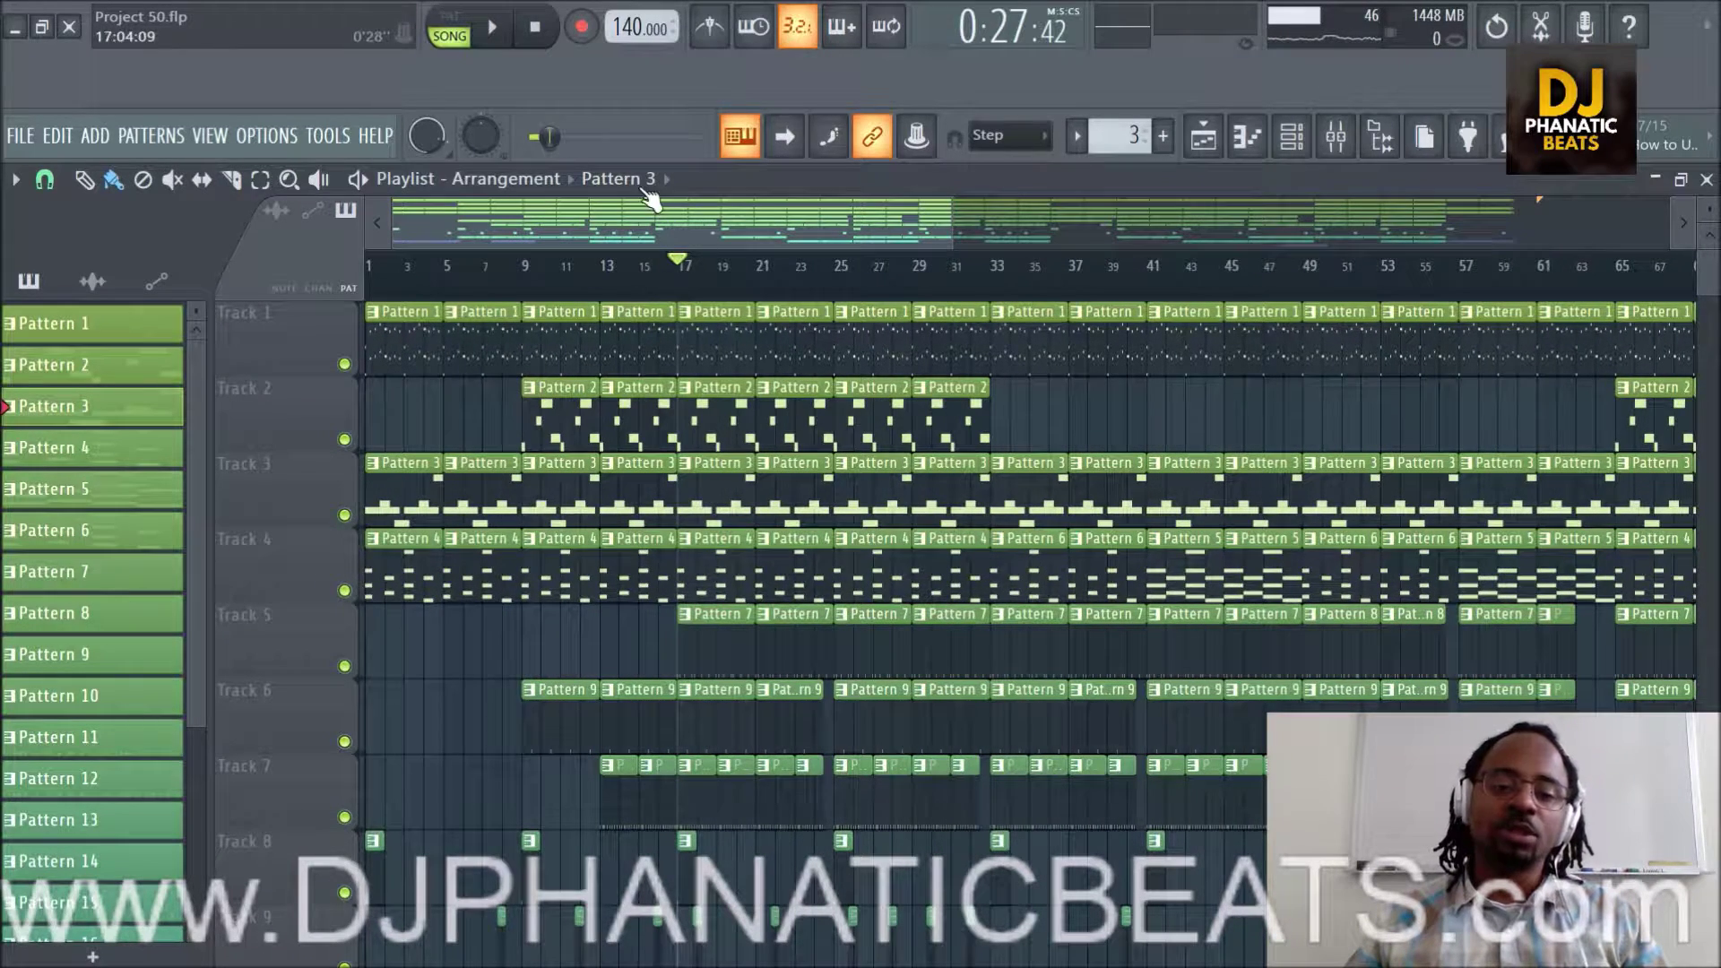
click(541, 30)
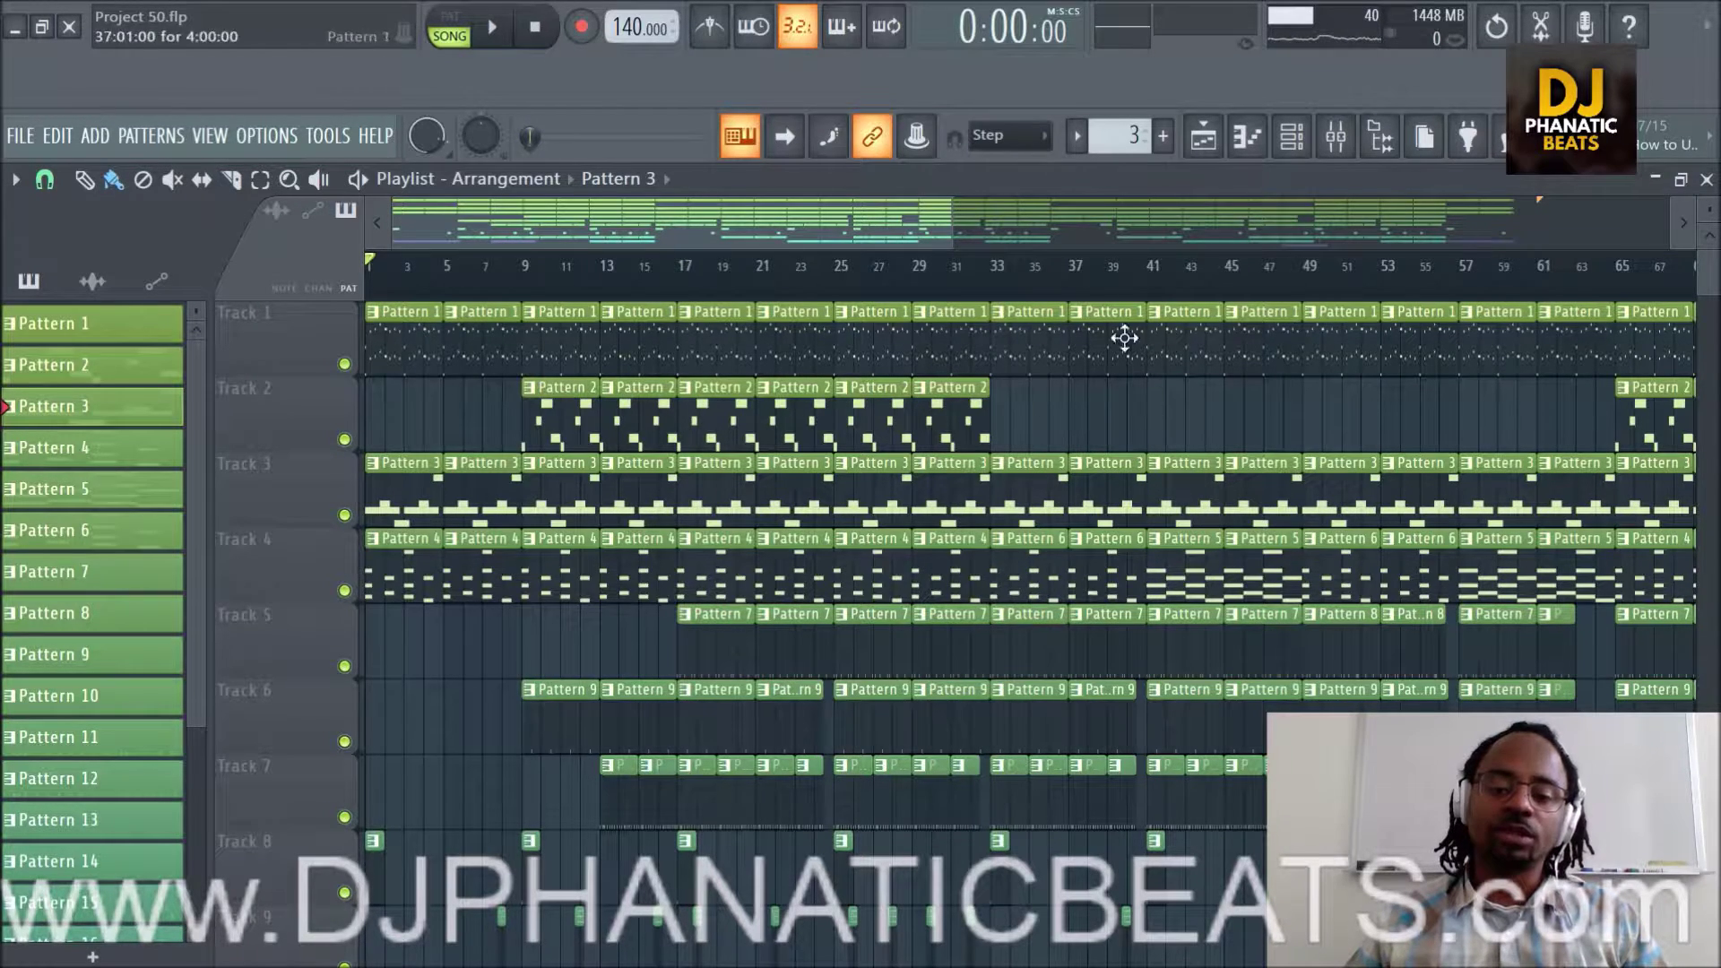
Examine how the patterns enter and drop out across all tracks in the opening 33 bars.
scroll(1088, 287, up, 5)
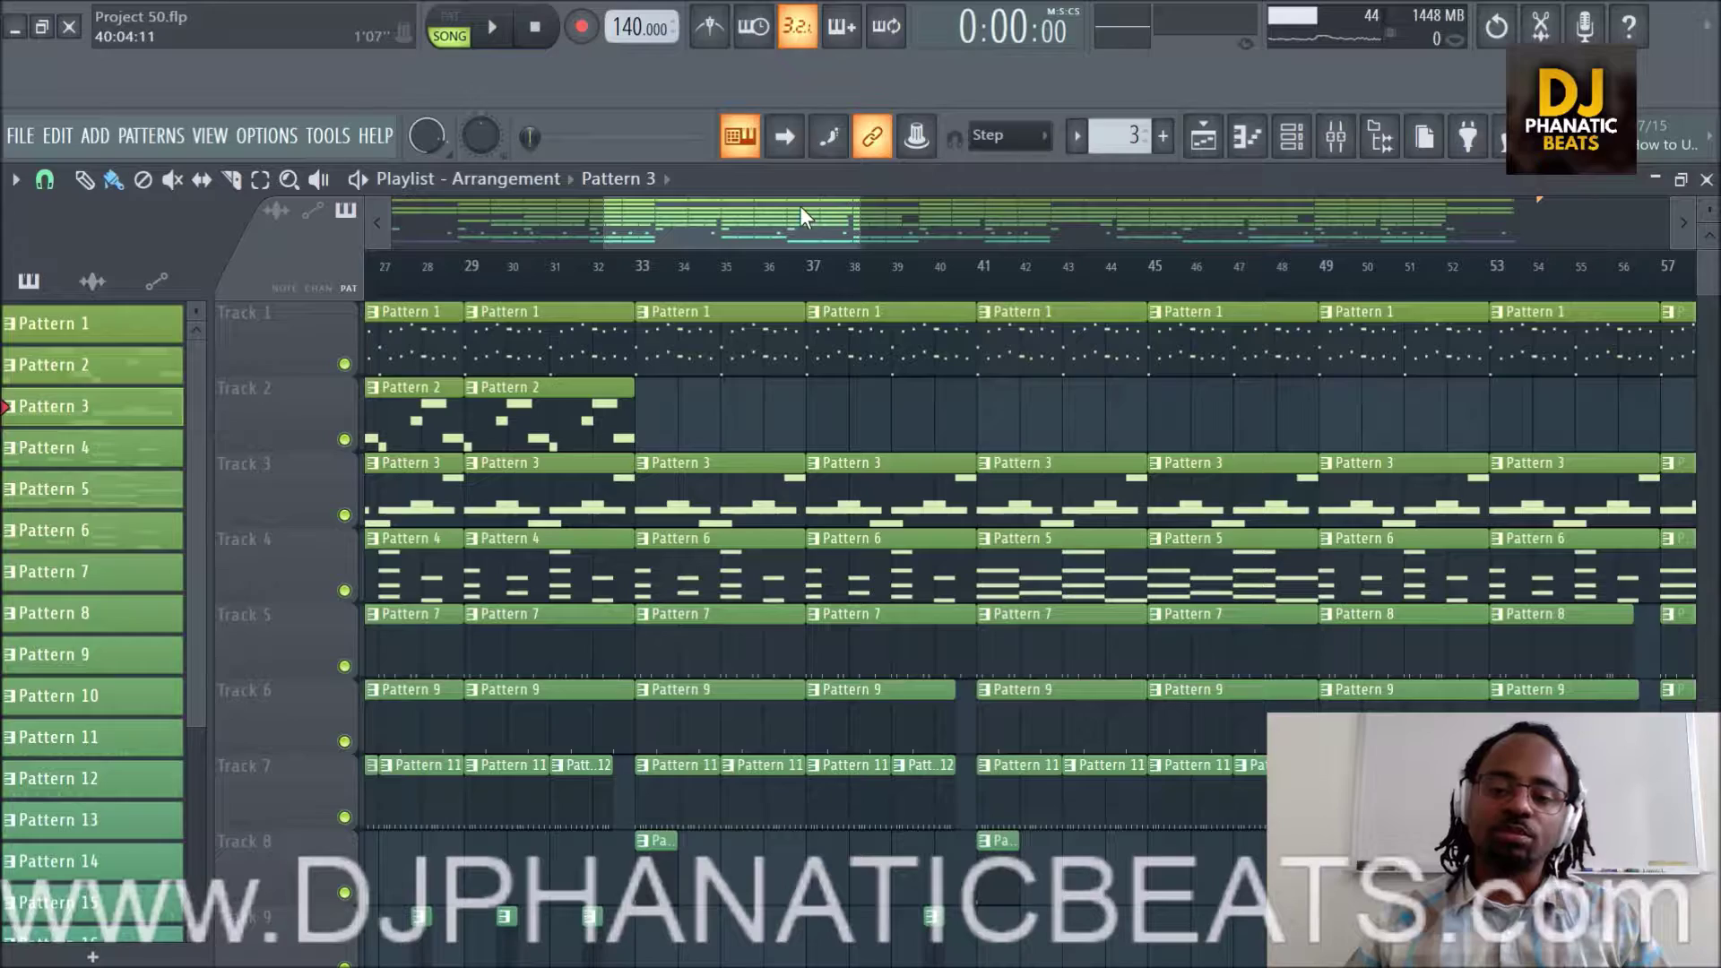
drag(739, 230, 406, 250)
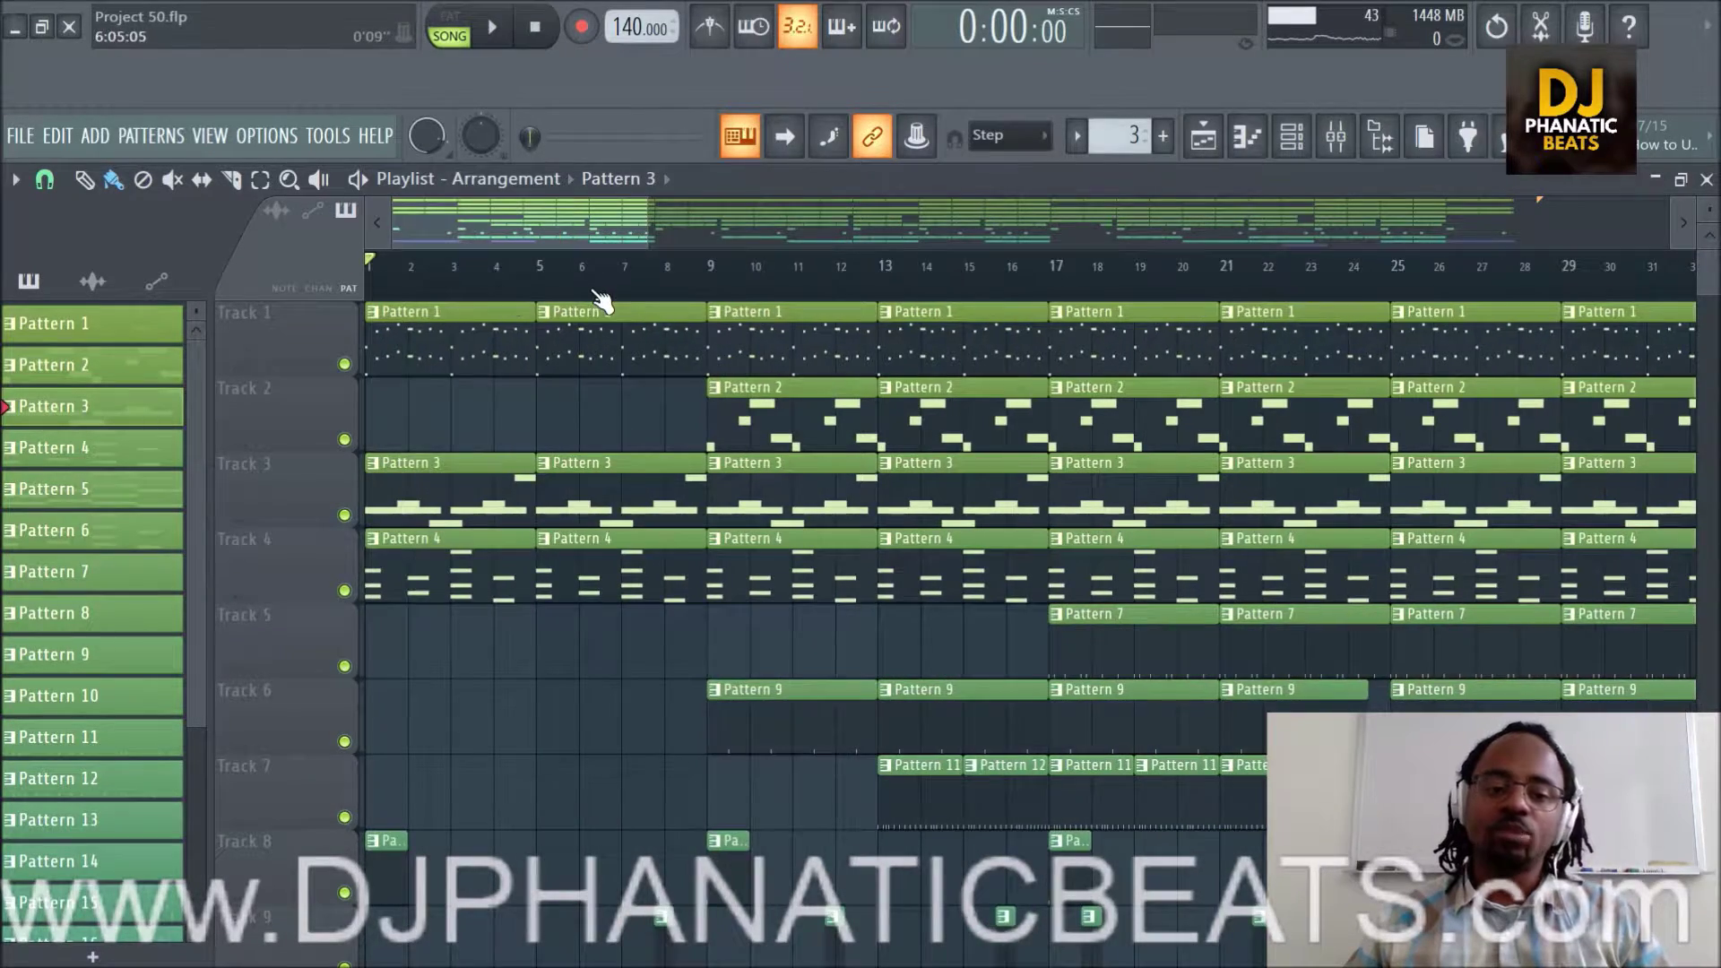
scroll(595, 288, down, 3)
scroll(1168, 480, down, 4)
scroll(1179, 493, up, 4)
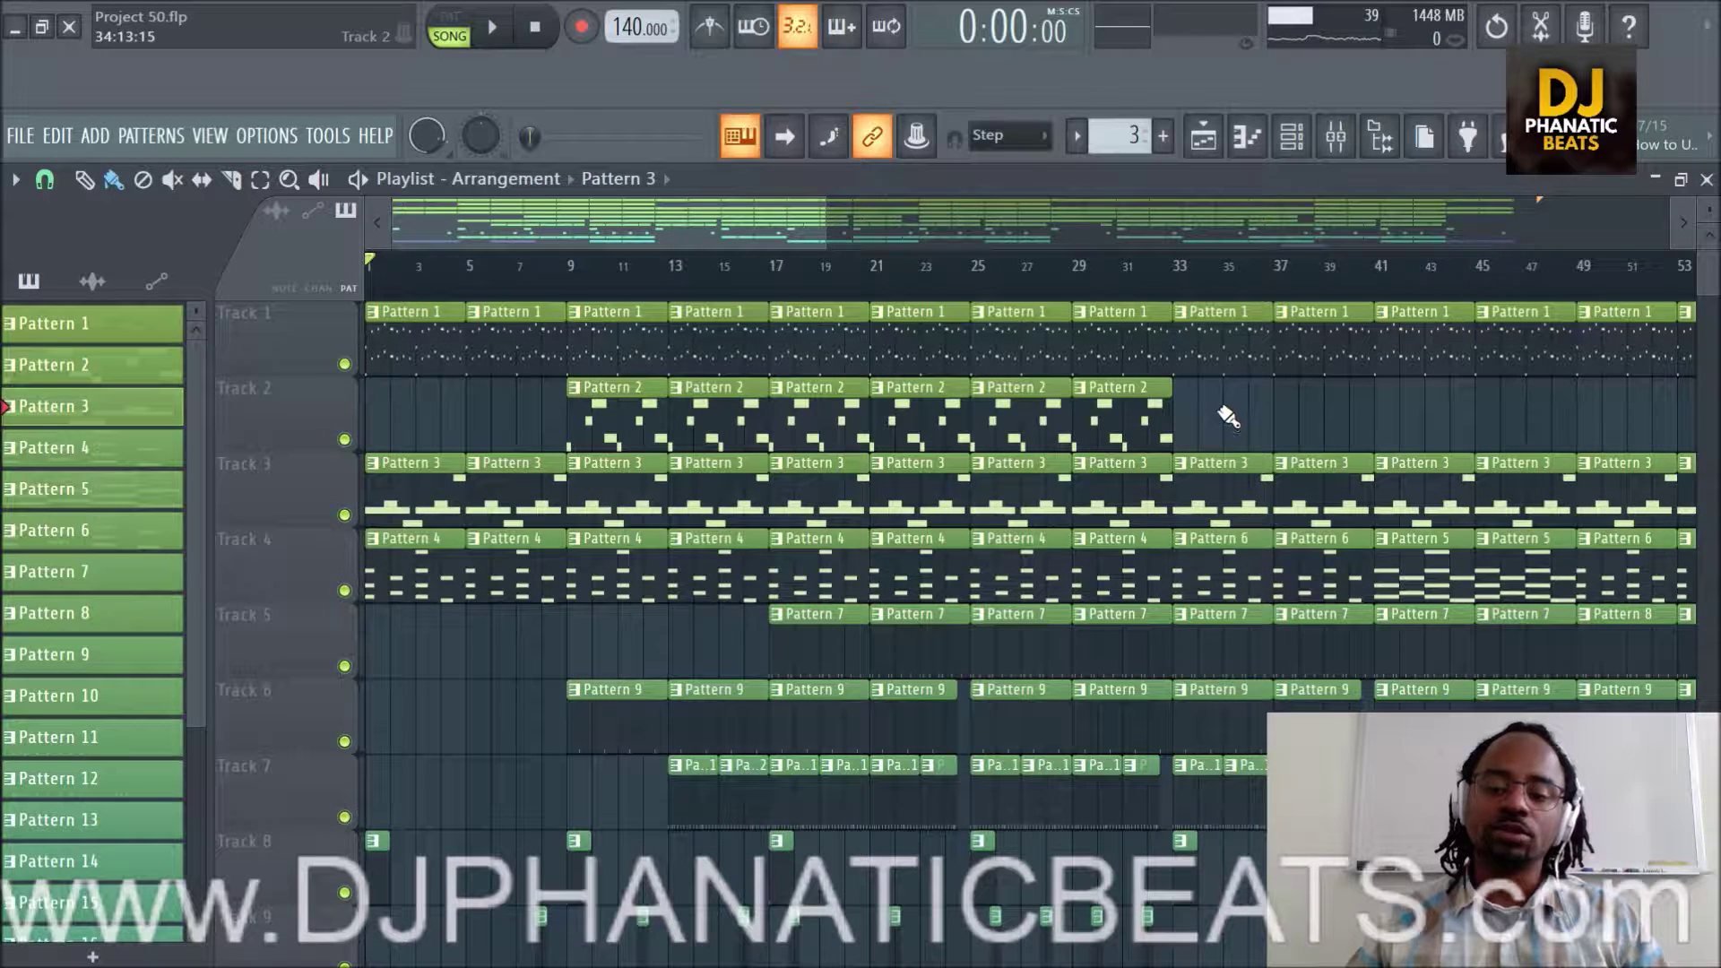
scroll(988, 525, down, 5)
scroll(988, 525, up, 5)
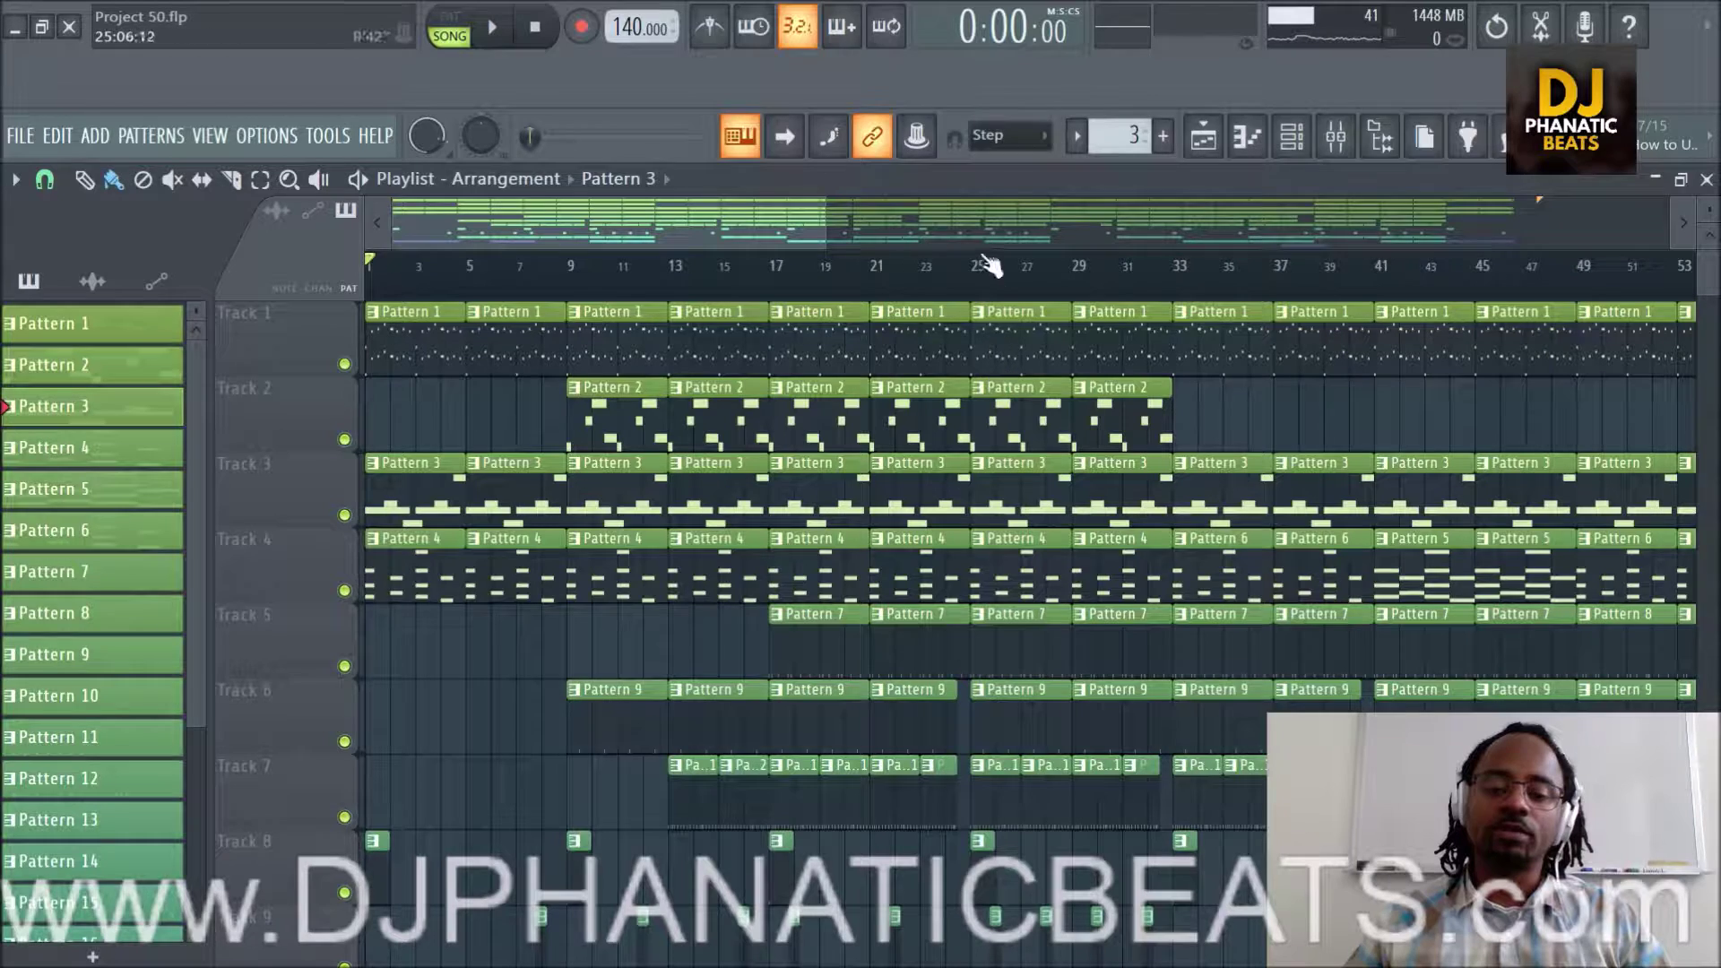
scroll(980, 269, up, 2)
drag(596, 216, 481, 224)
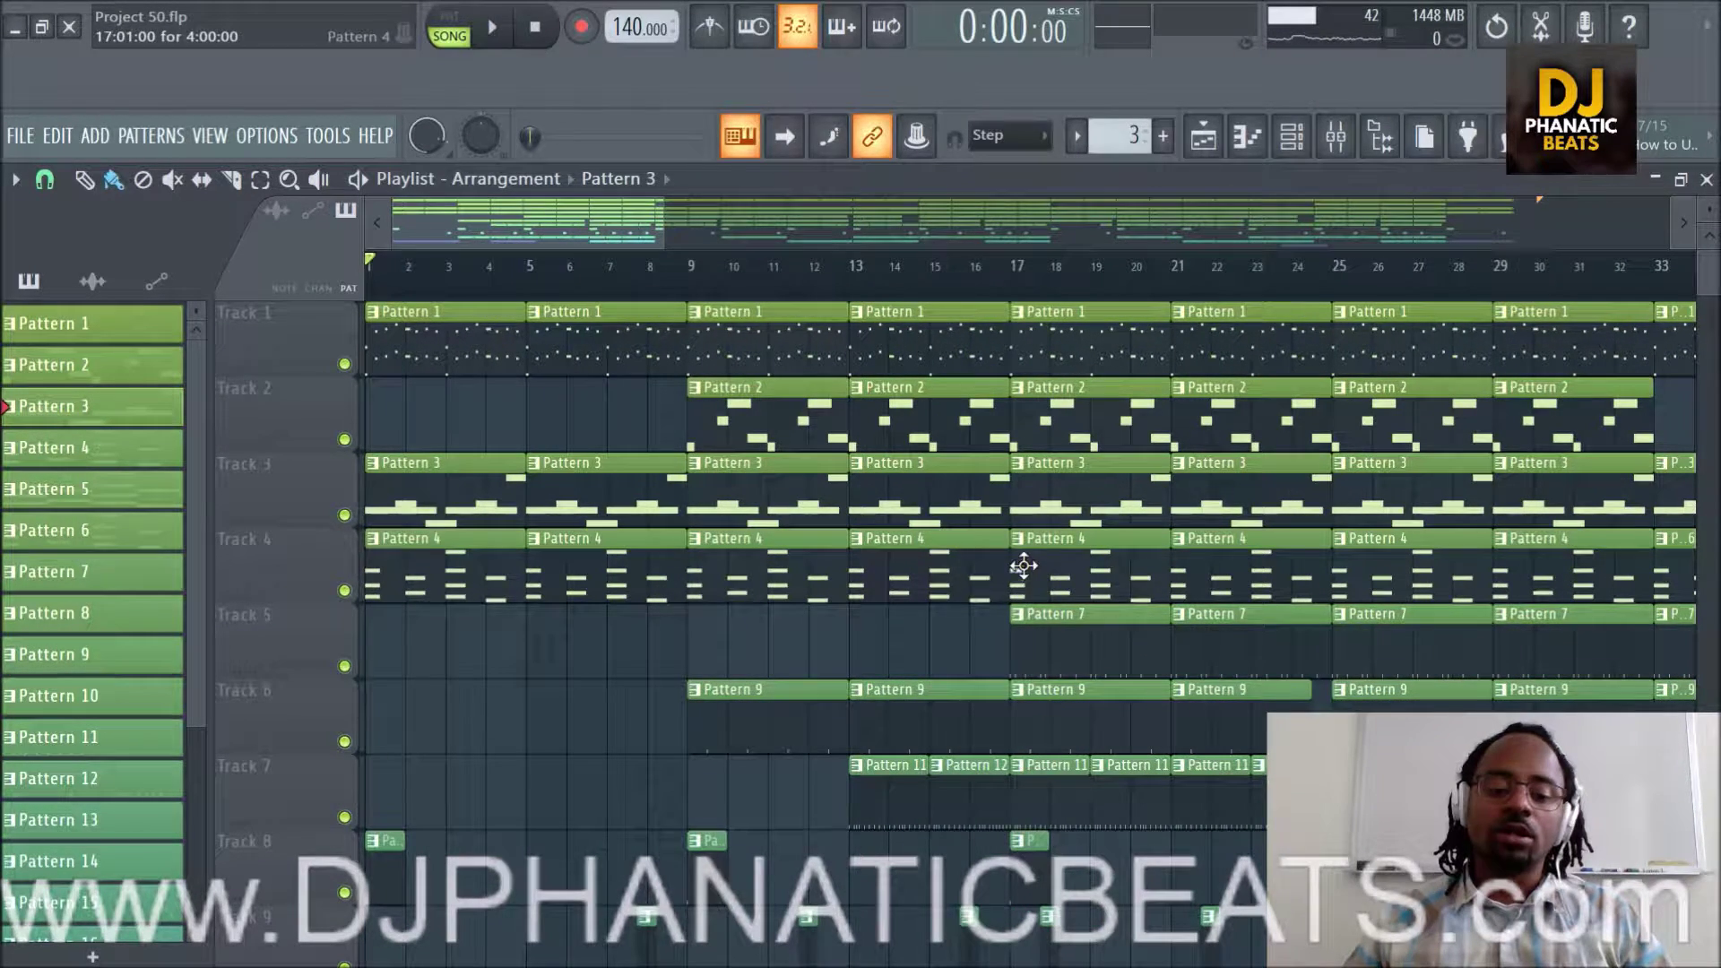
scroll(1024, 570, down, 5)
scroll(1024, 563, up, 4)
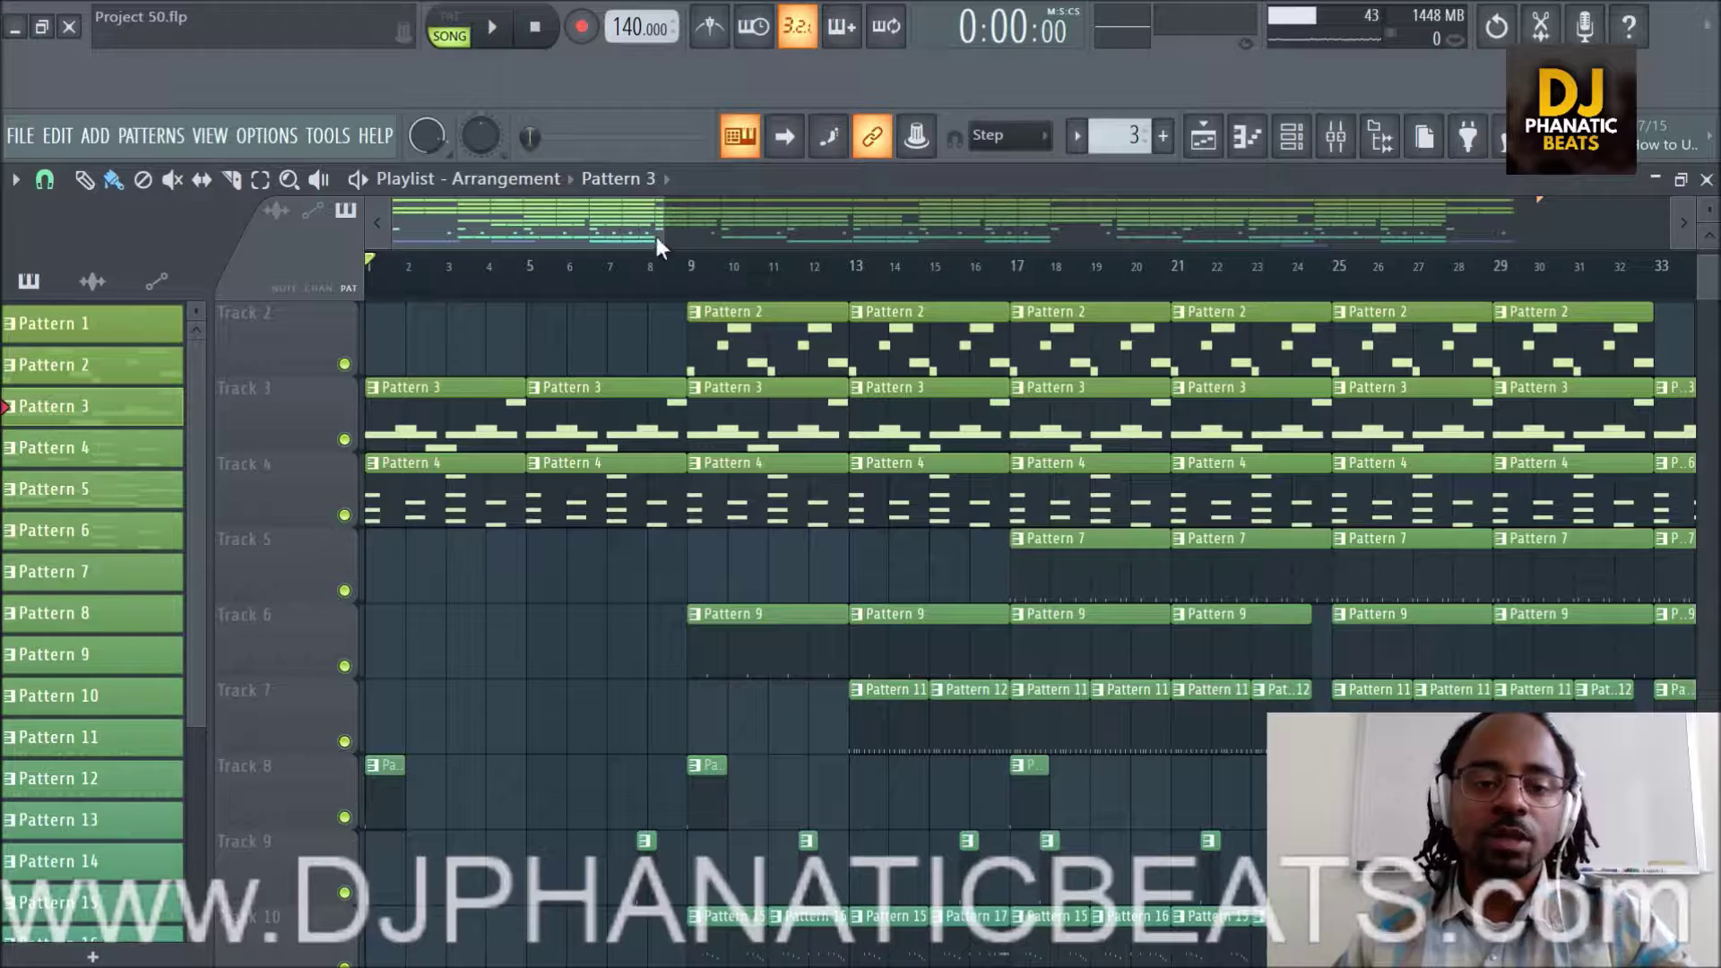
Examine the arrangement up to about bar 60, comparing the section after bar 33 with the opening on each track.
scroll(617, 269, down, 2)
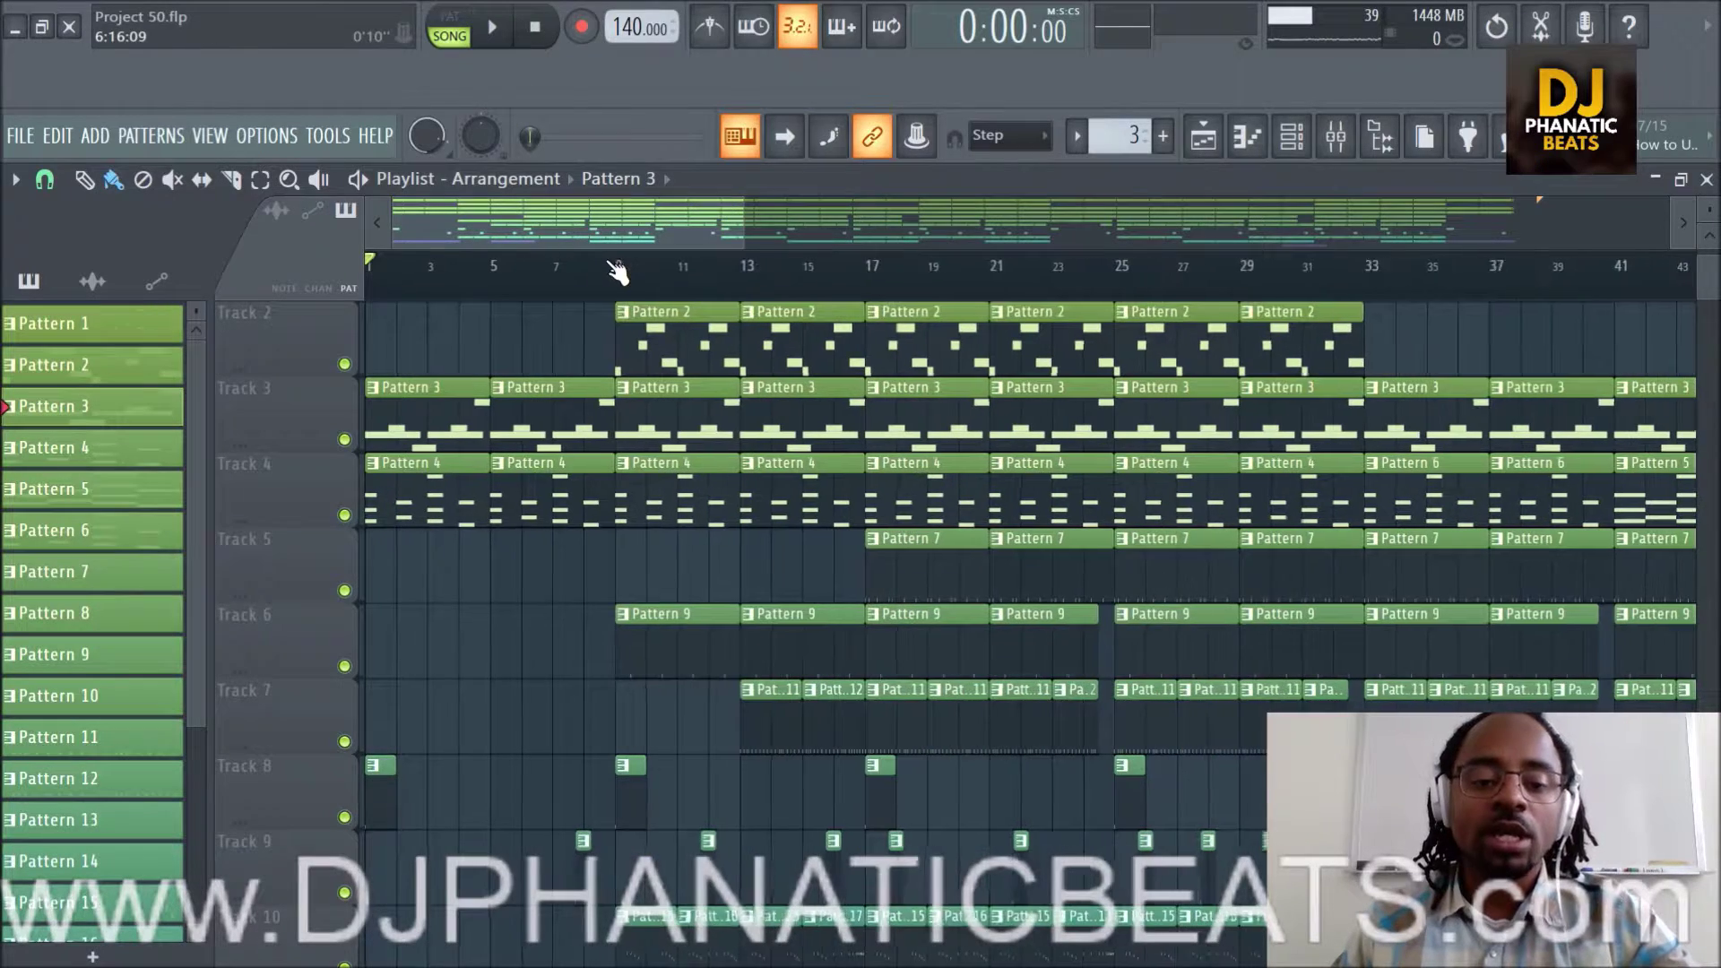
scroll(1123, 588, up, 1)
scroll(1154, 289, down, 1)
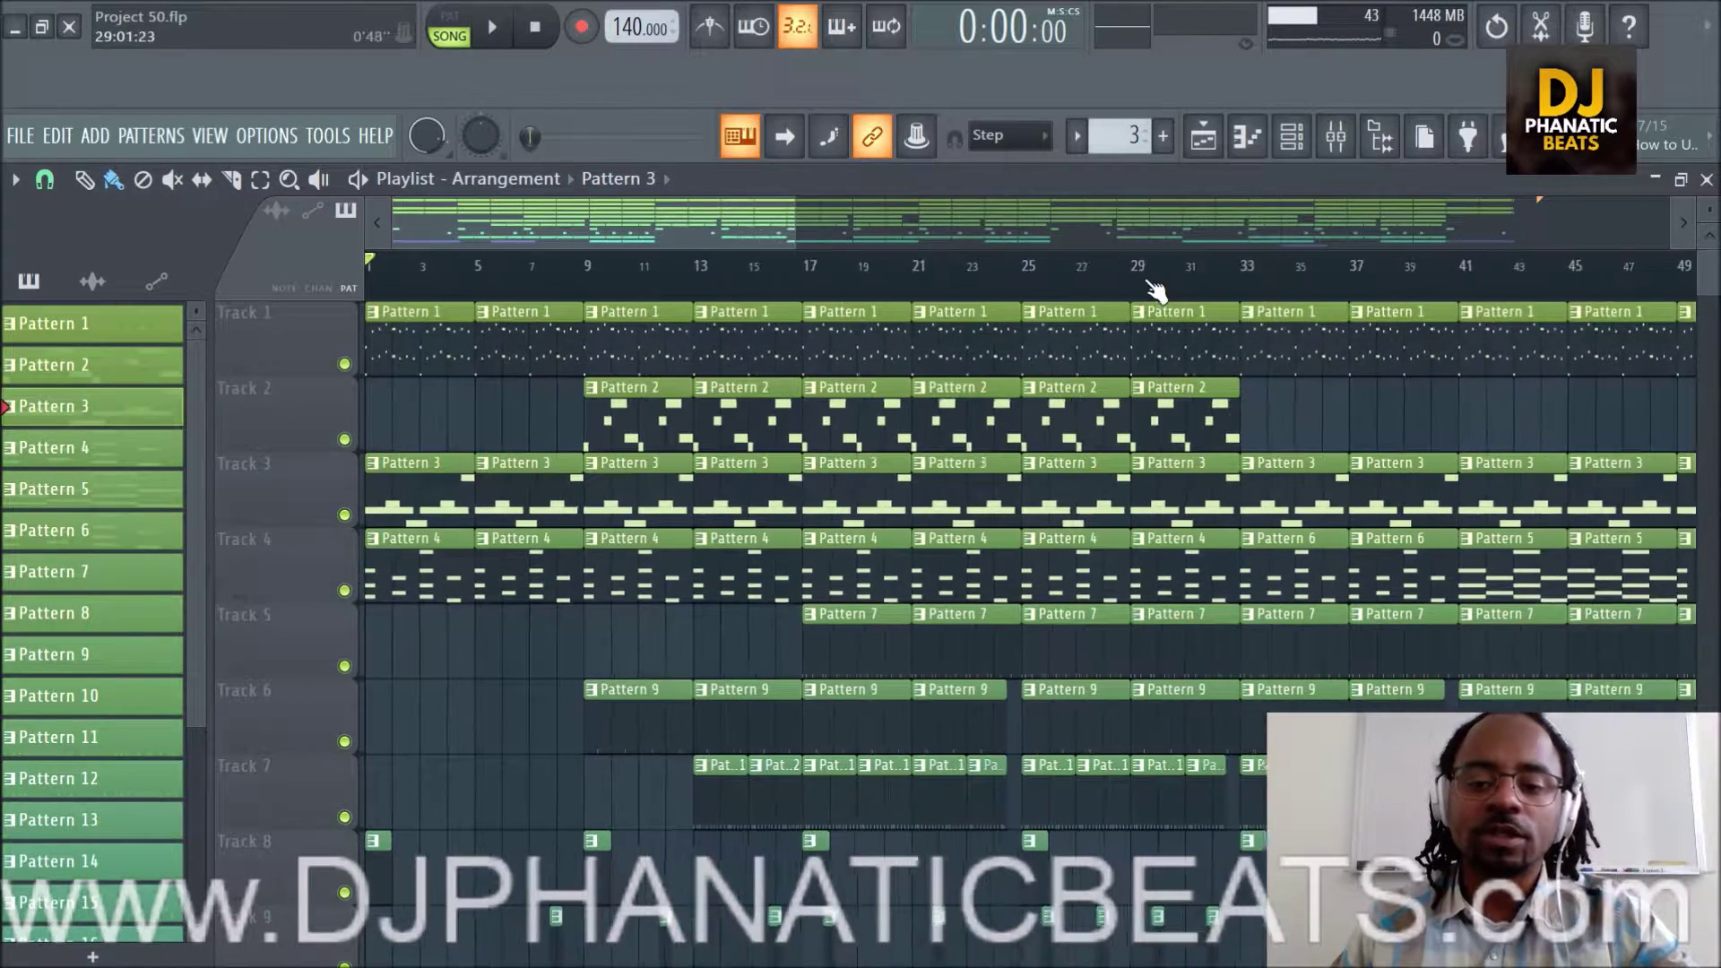
scroll(1244, 441, down, 7)
scroll(1245, 441, up, 7)
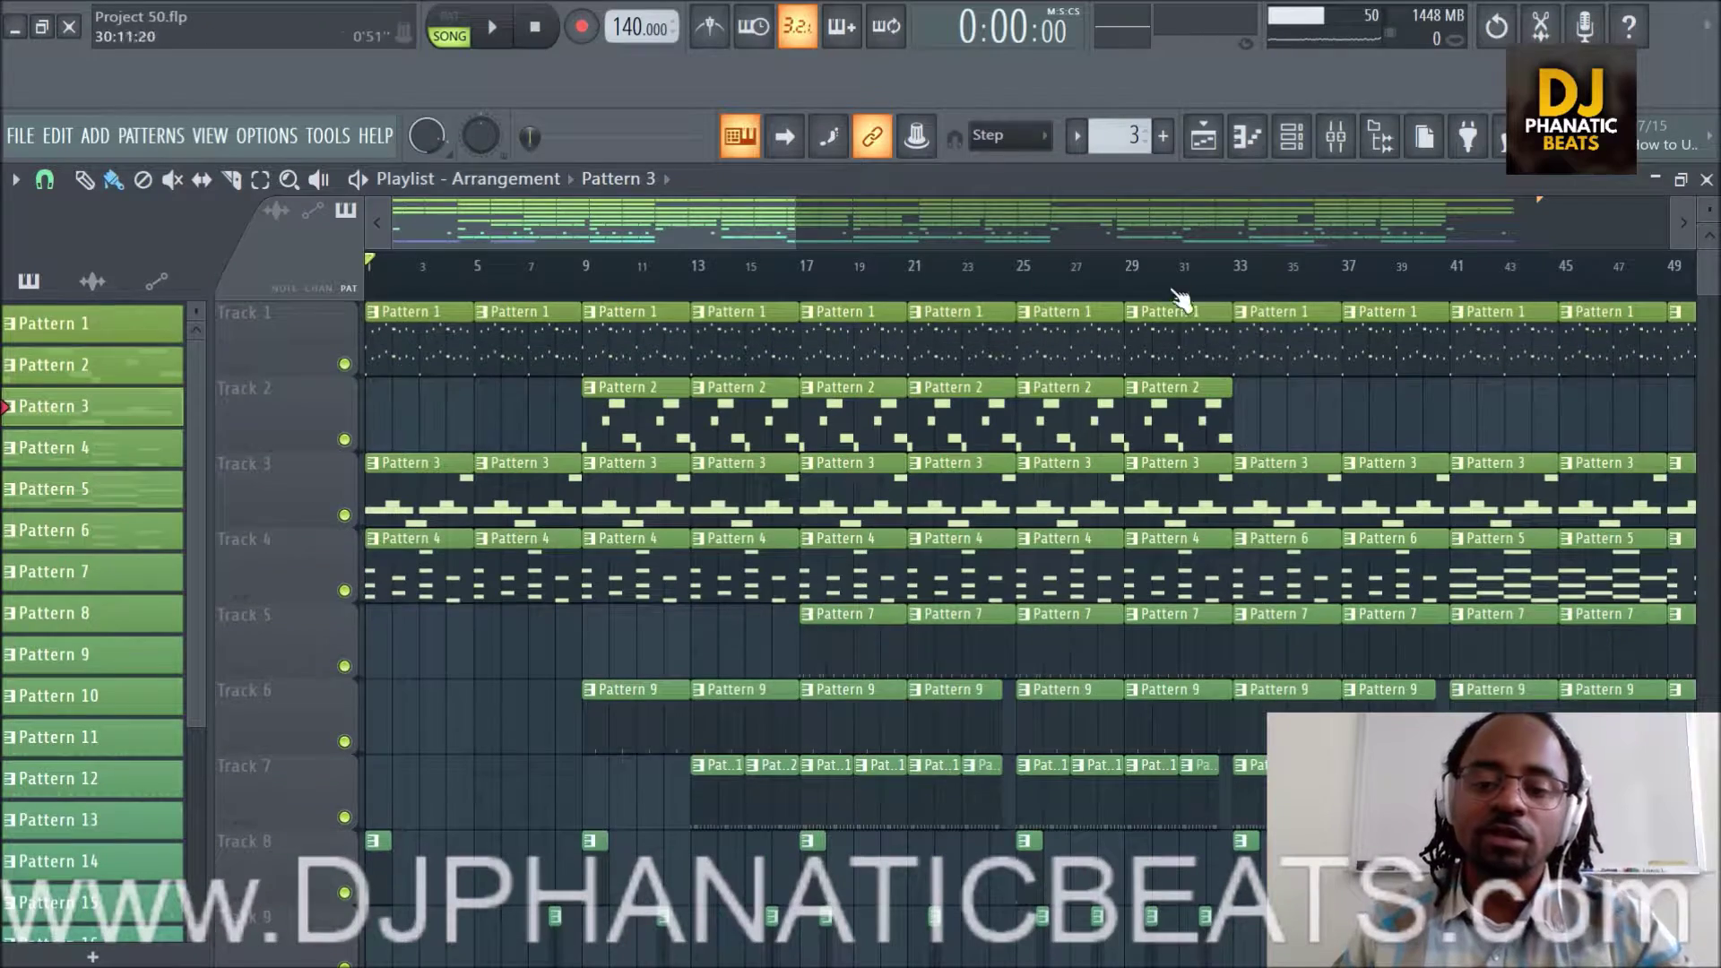
scroll(1174, 282, down, 1)
scroll(1262, 558, down, 1)
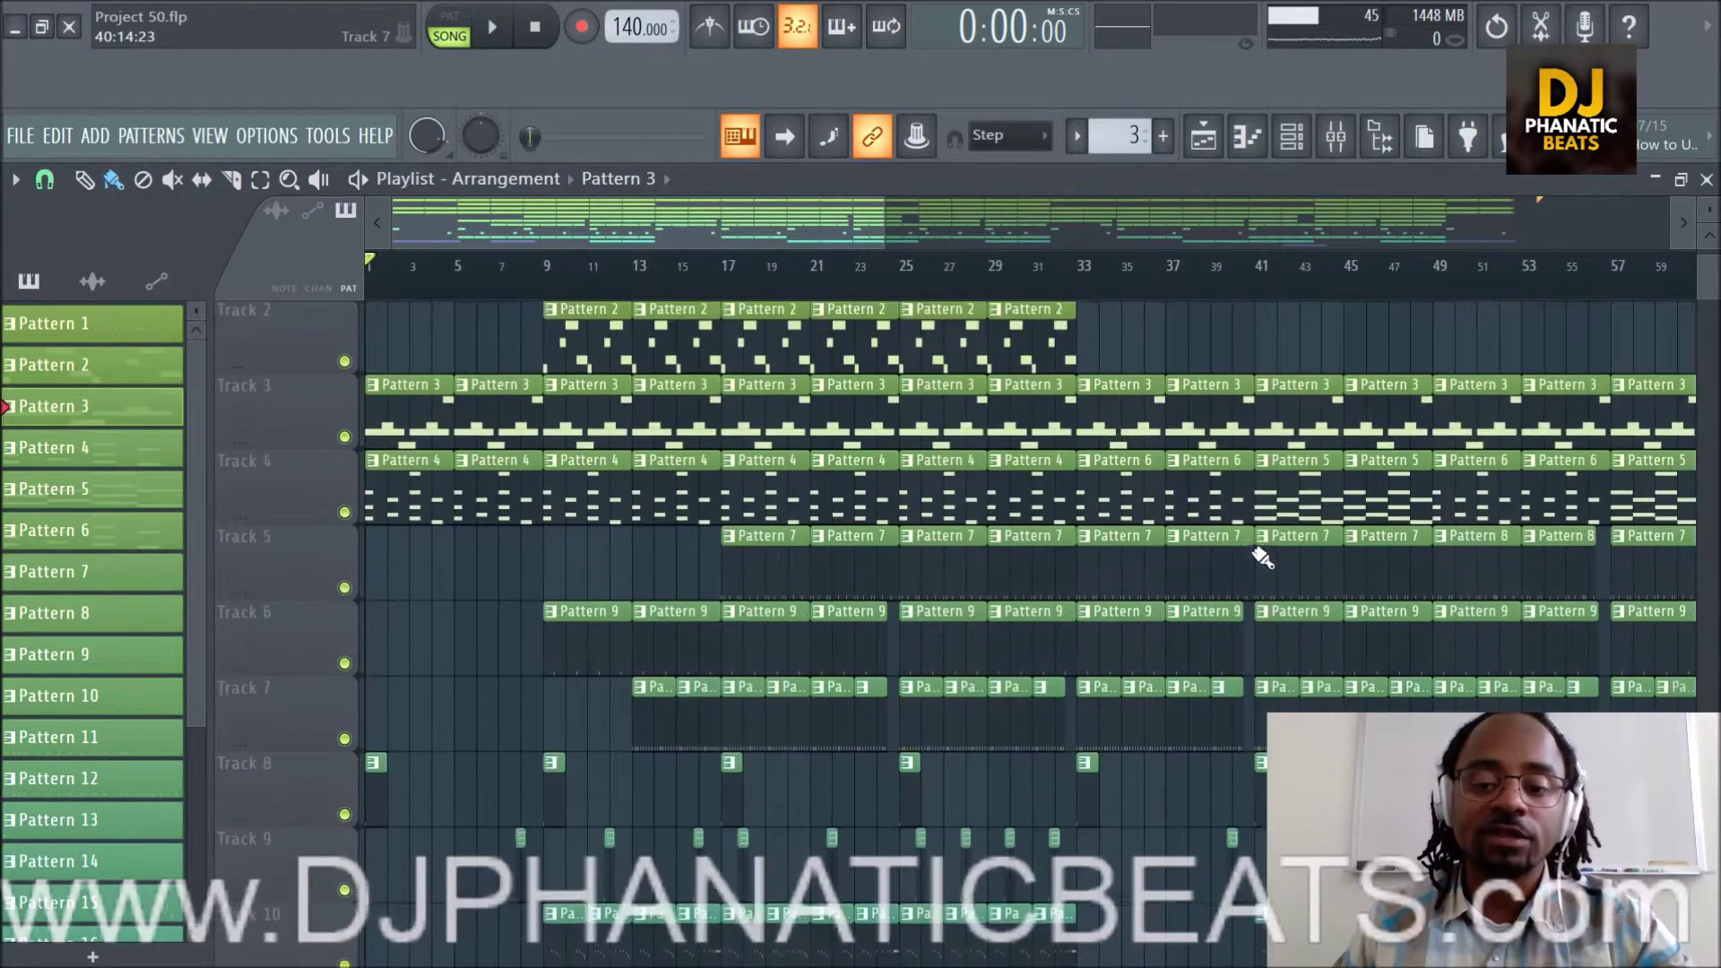
scroll(1255, 520, up, 1)
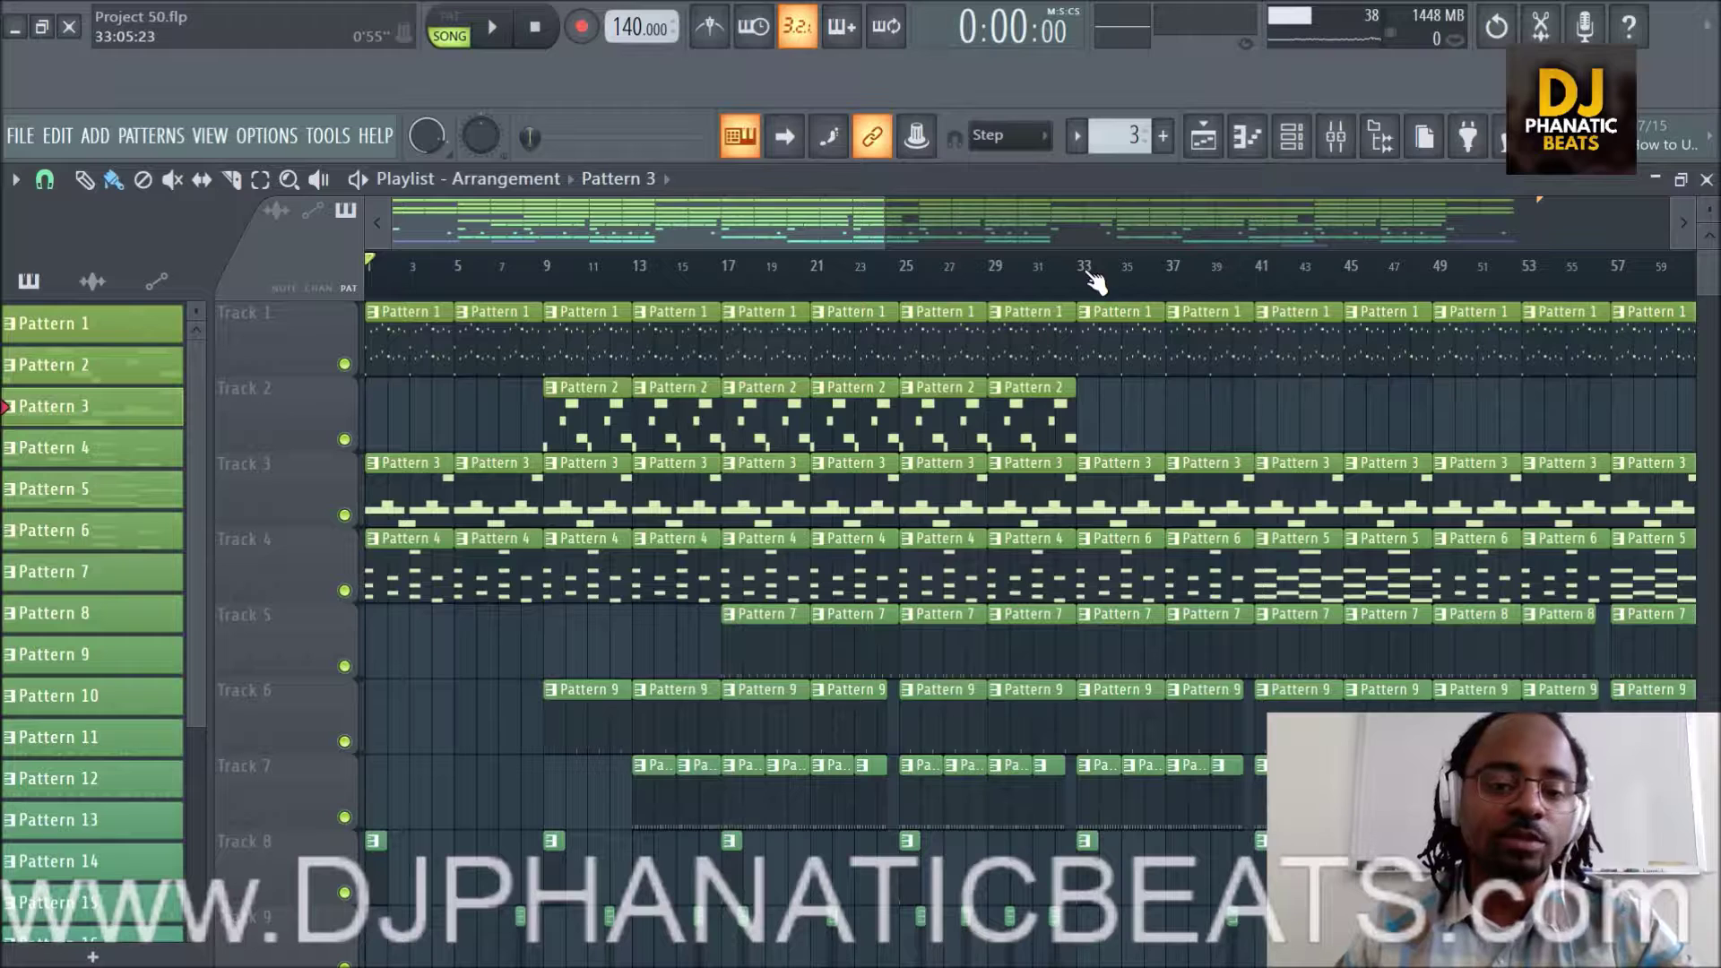
Play the song from the beginning, show the mixer levels, and raise the system volume.
click(492, 27)
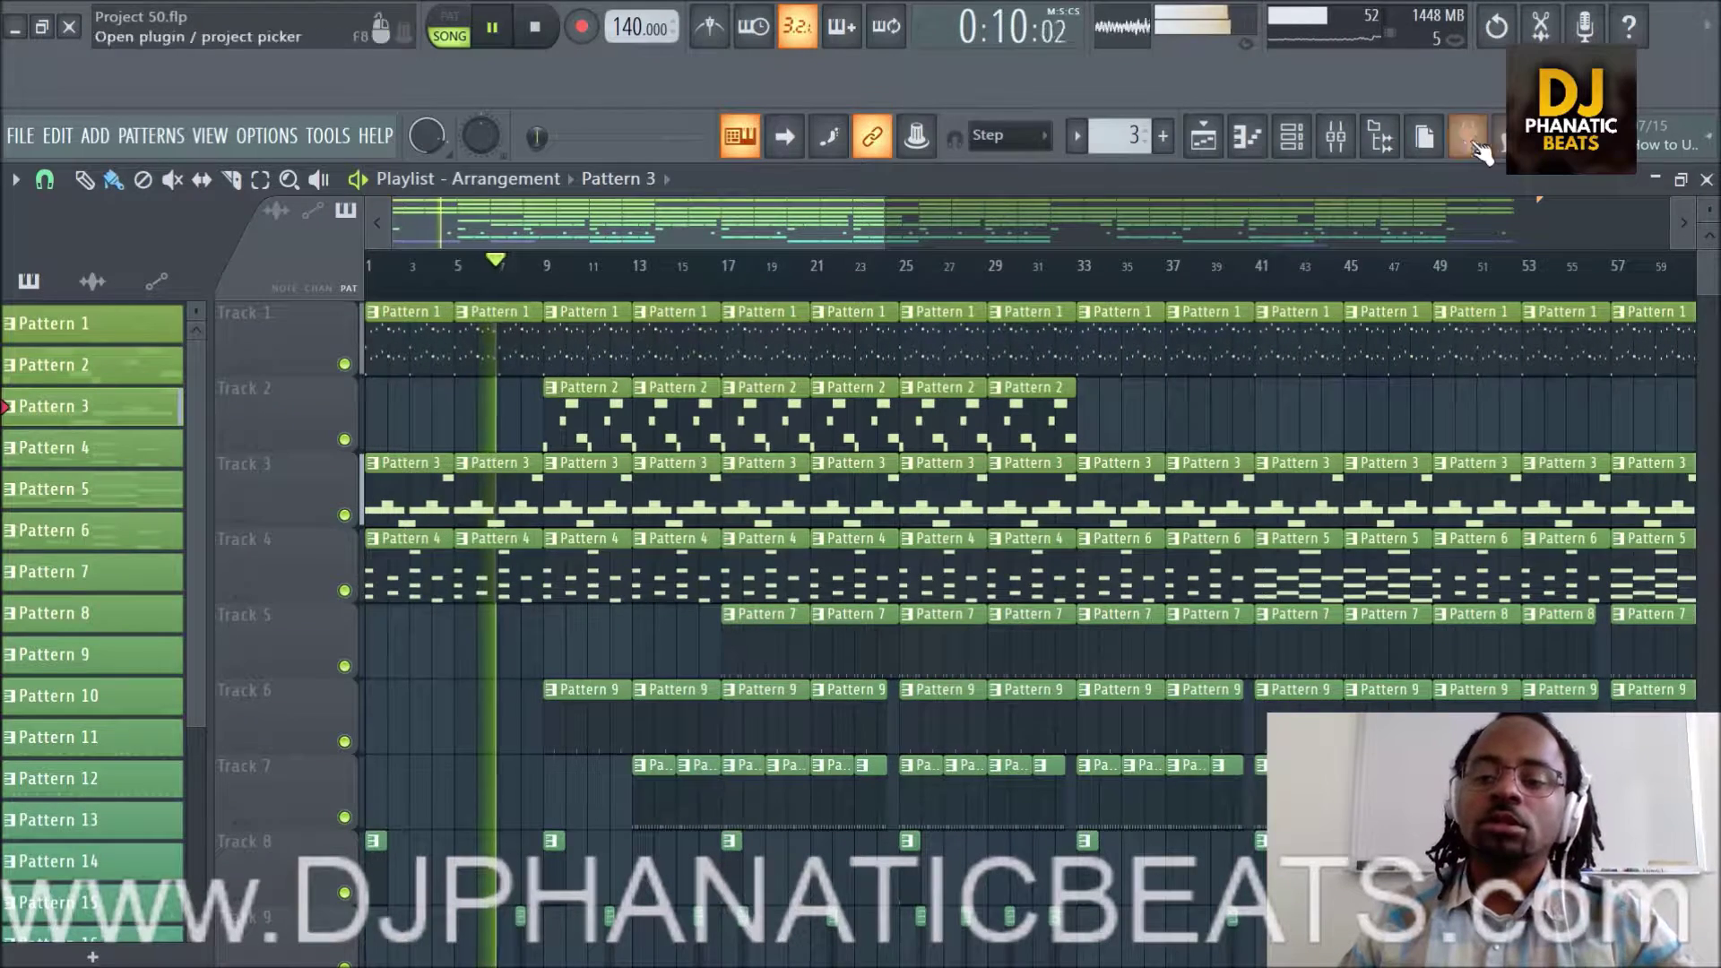
click(1335, 135)
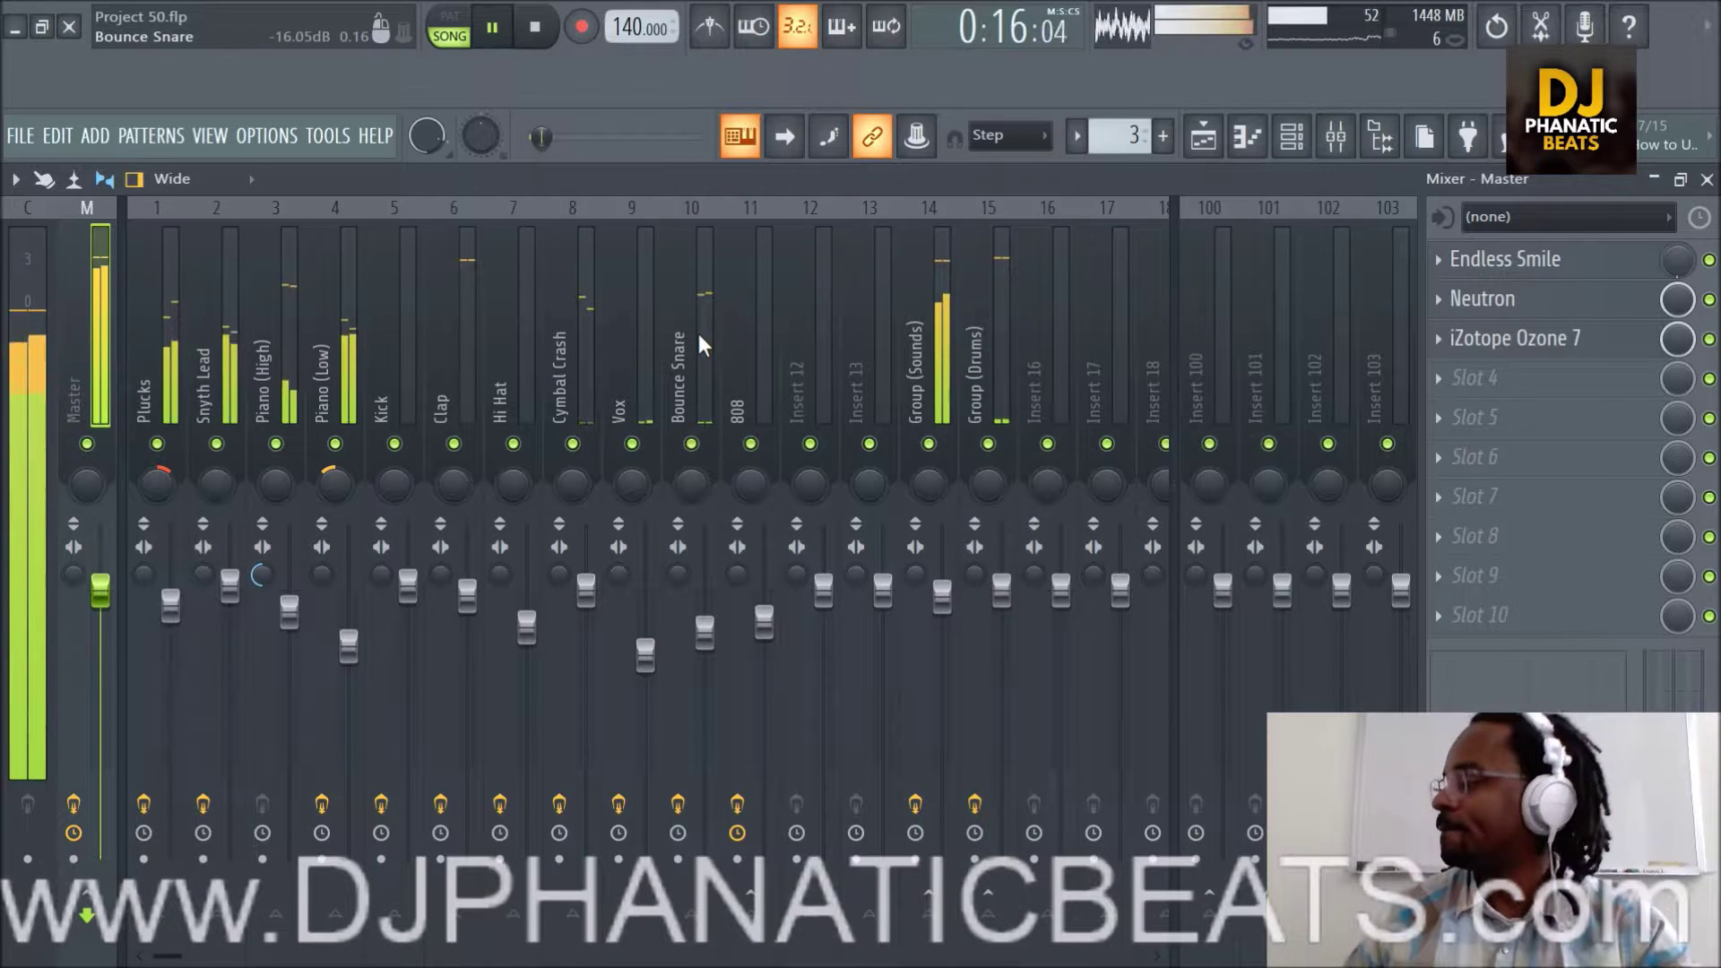
key(XF86AudioRaiseVolume)
key(XF86AudioRaiseVolume)
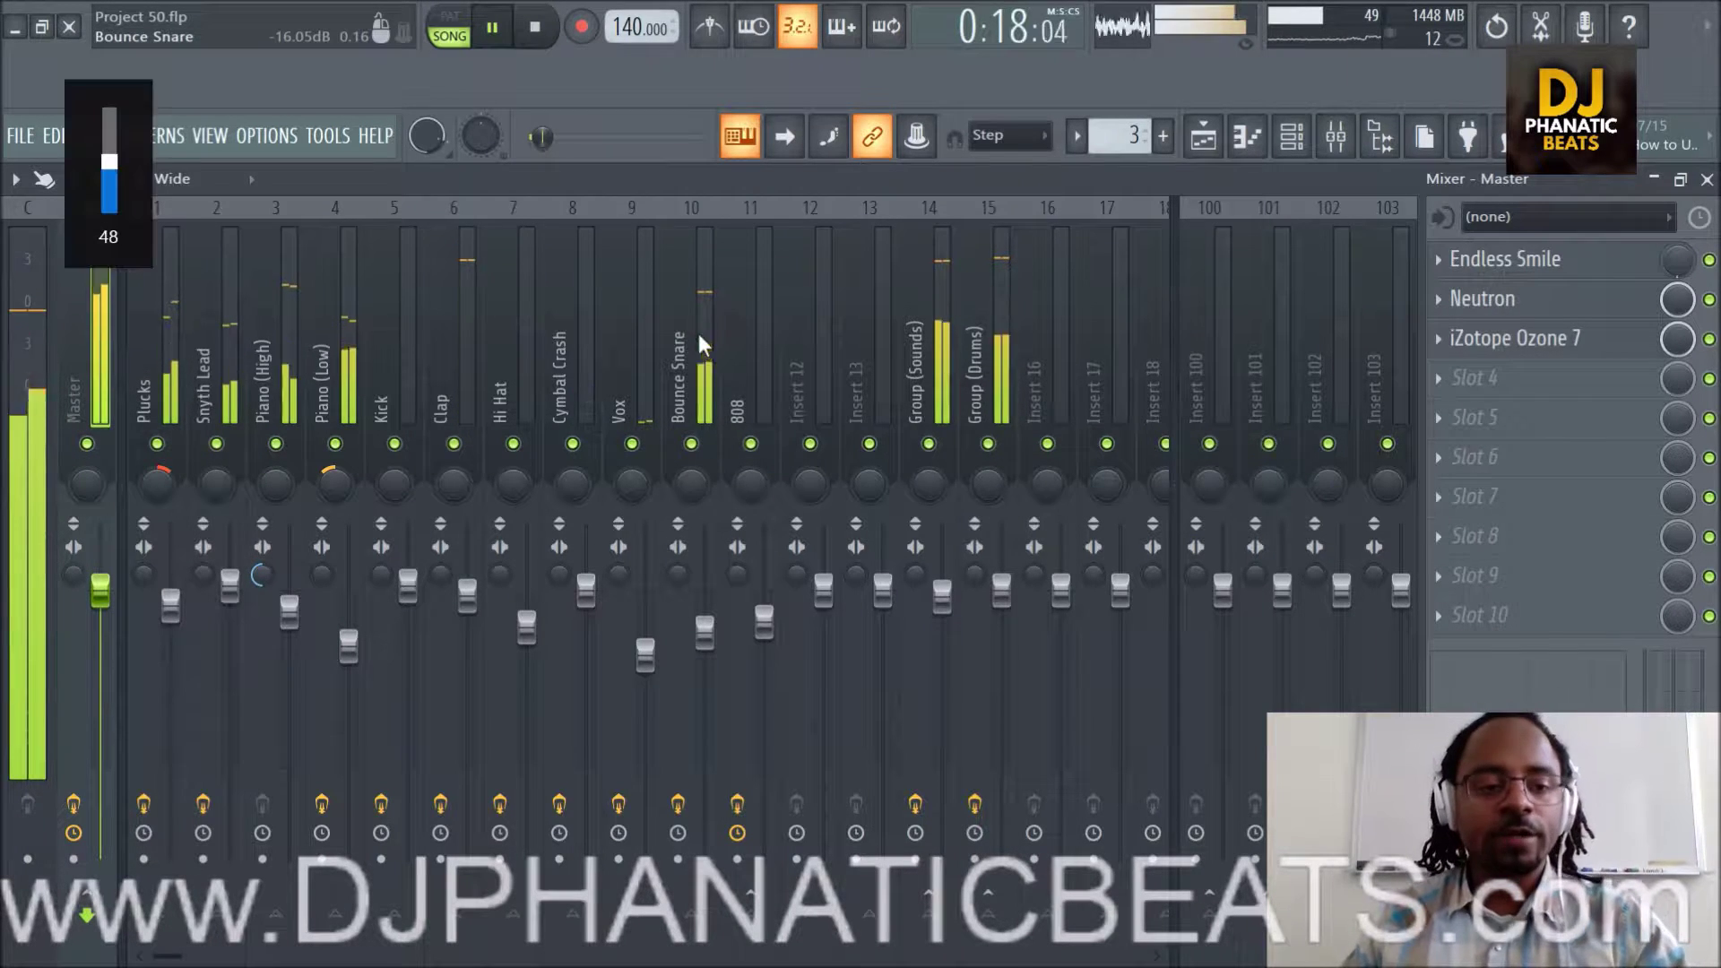
Return to the playlist and follow the playing song across its tracks.
click(1204, 144)
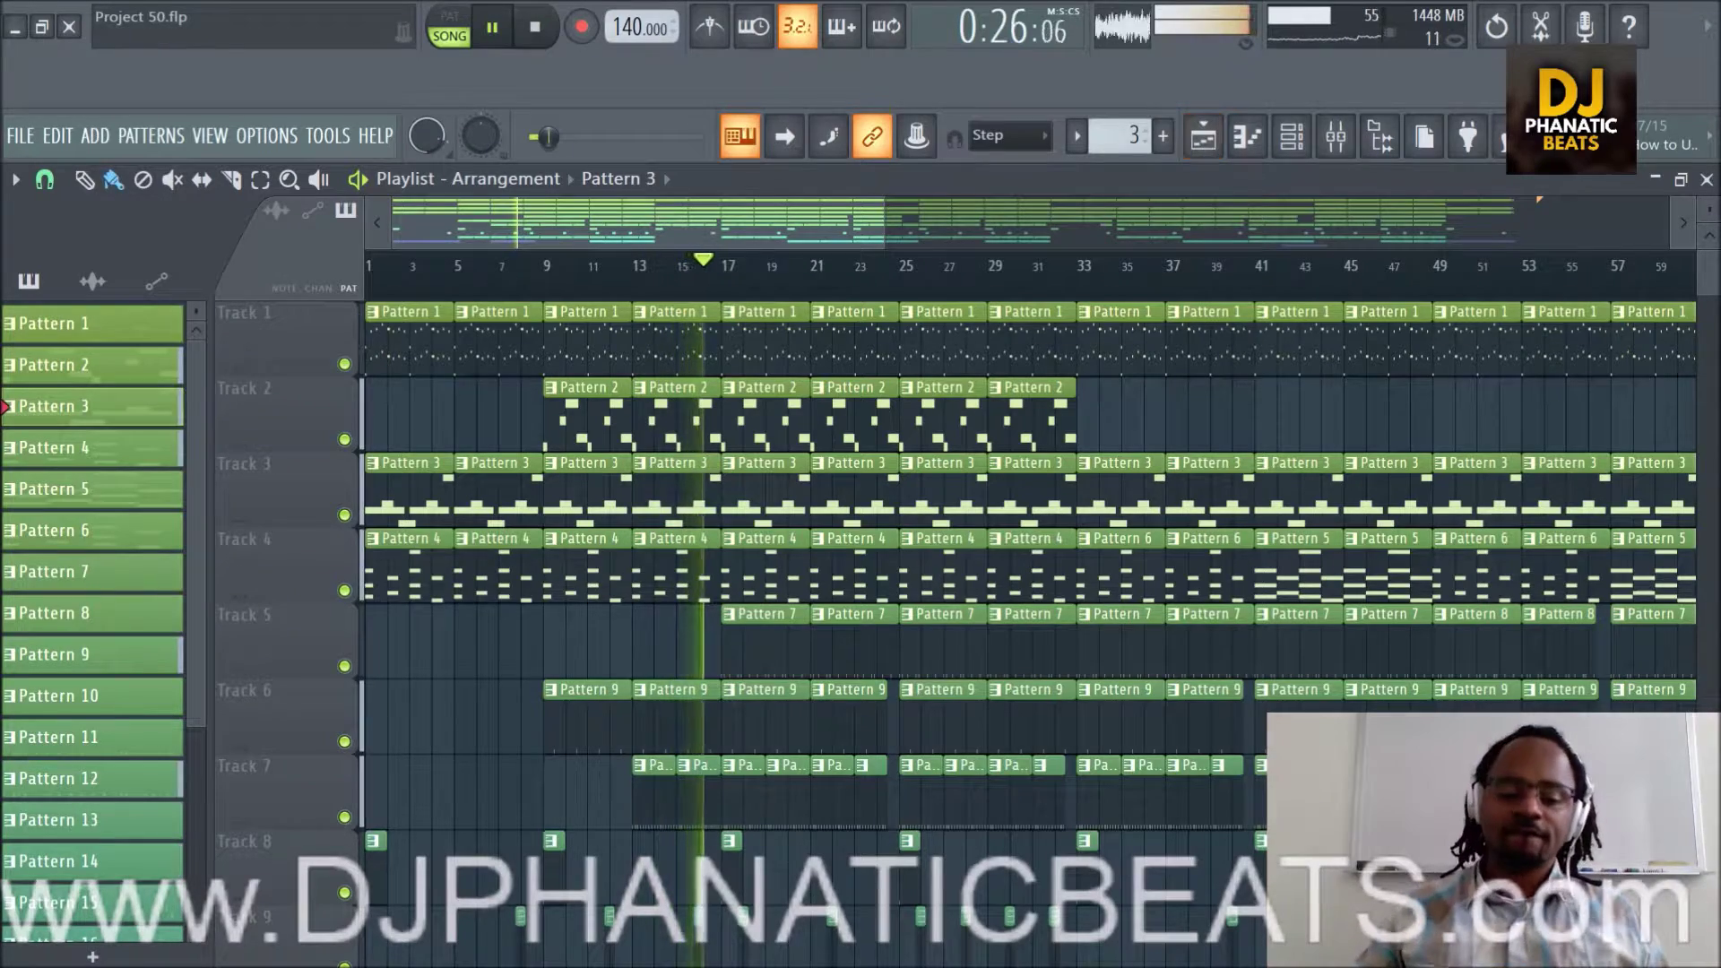
scroll(905, 641, down, 3)
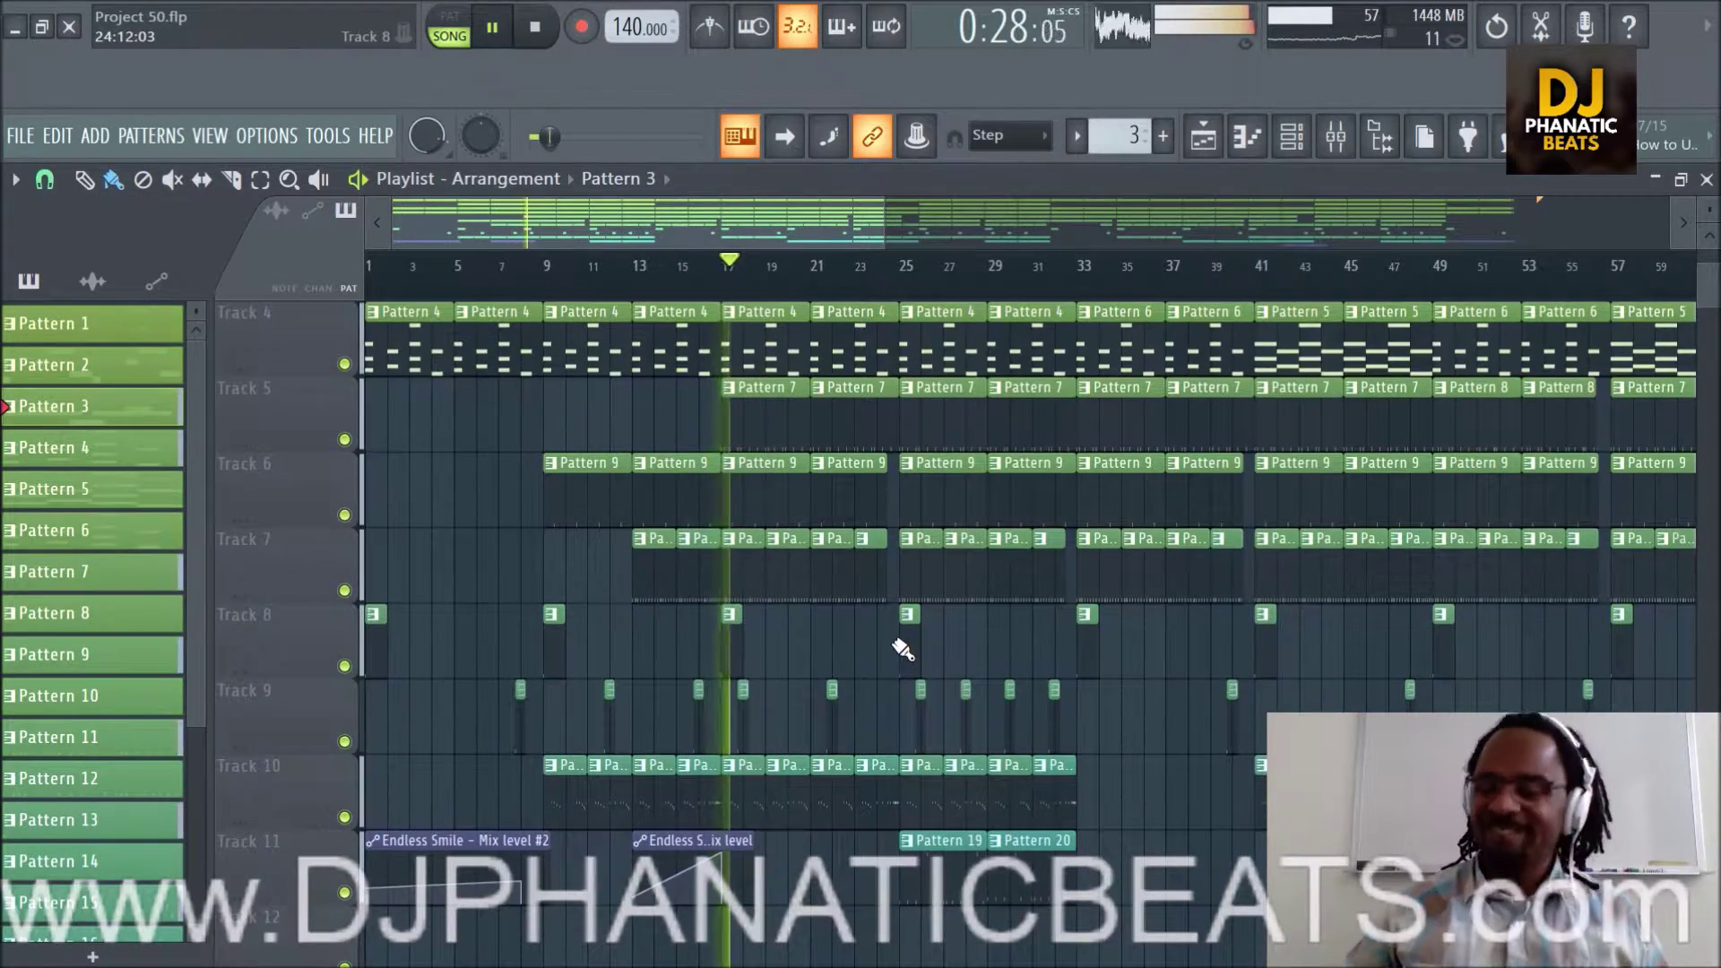
scroll(910, 644, up, 1)
scroll(915, 637, up, 1)
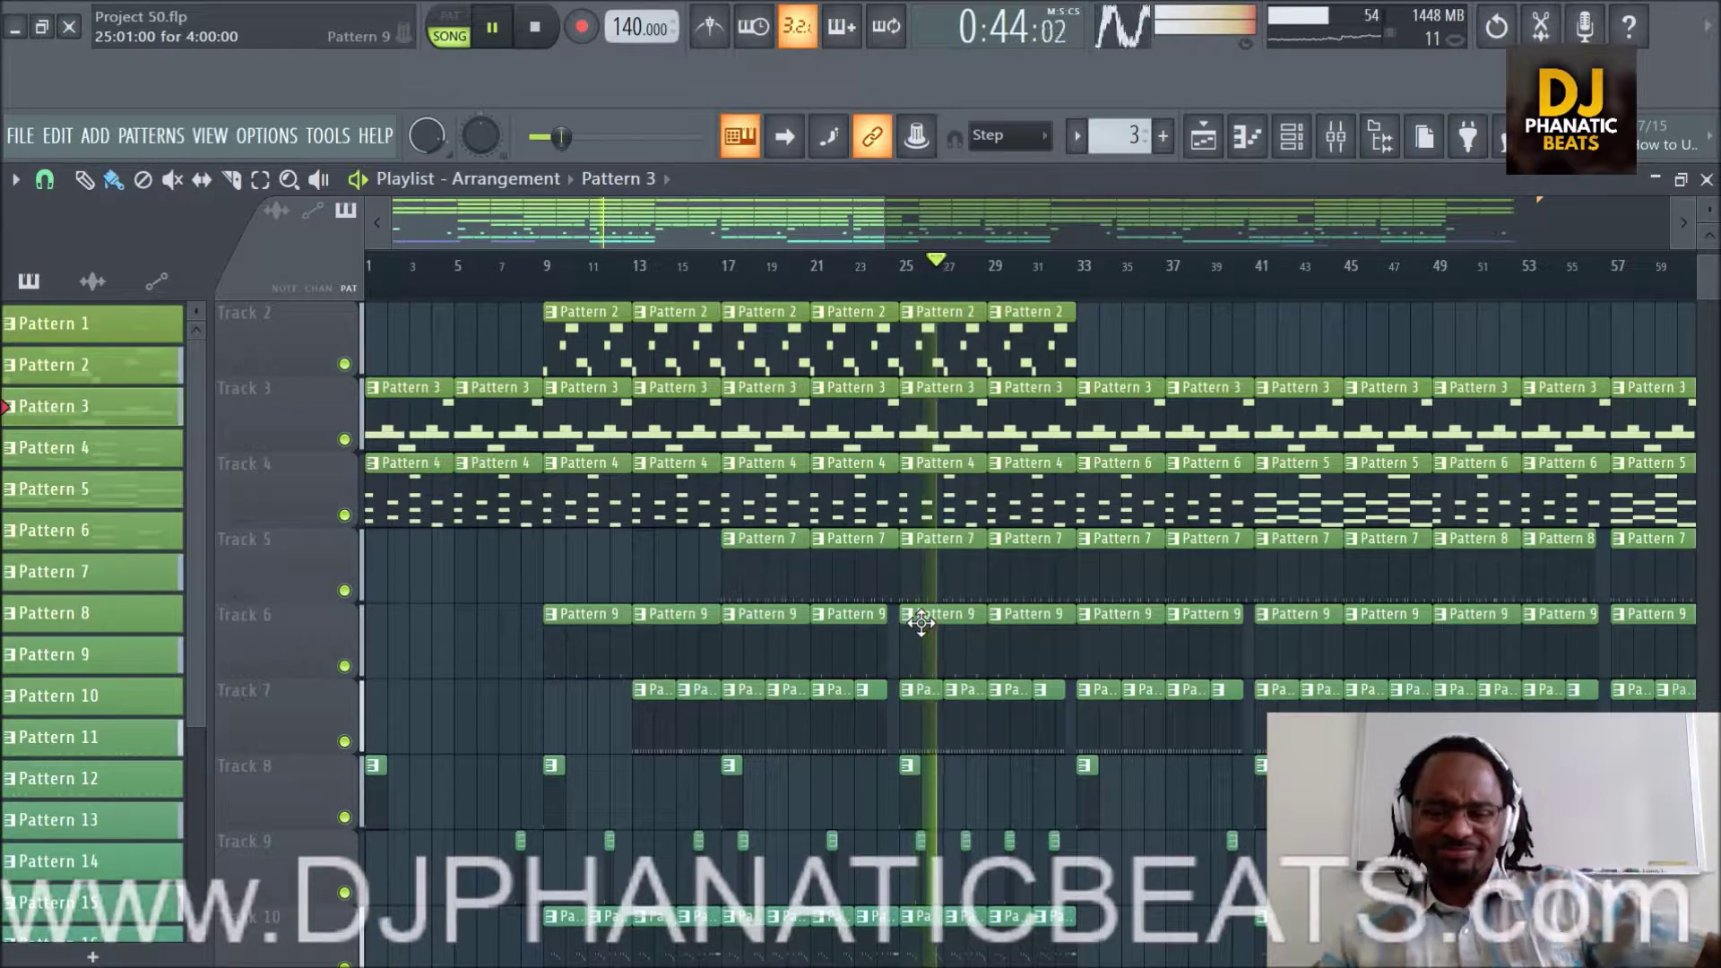
Show the mixer during playback and inspect the effect chains on Group (Drums), Group (Sounds), Kick and 808.
click(1335, 135)
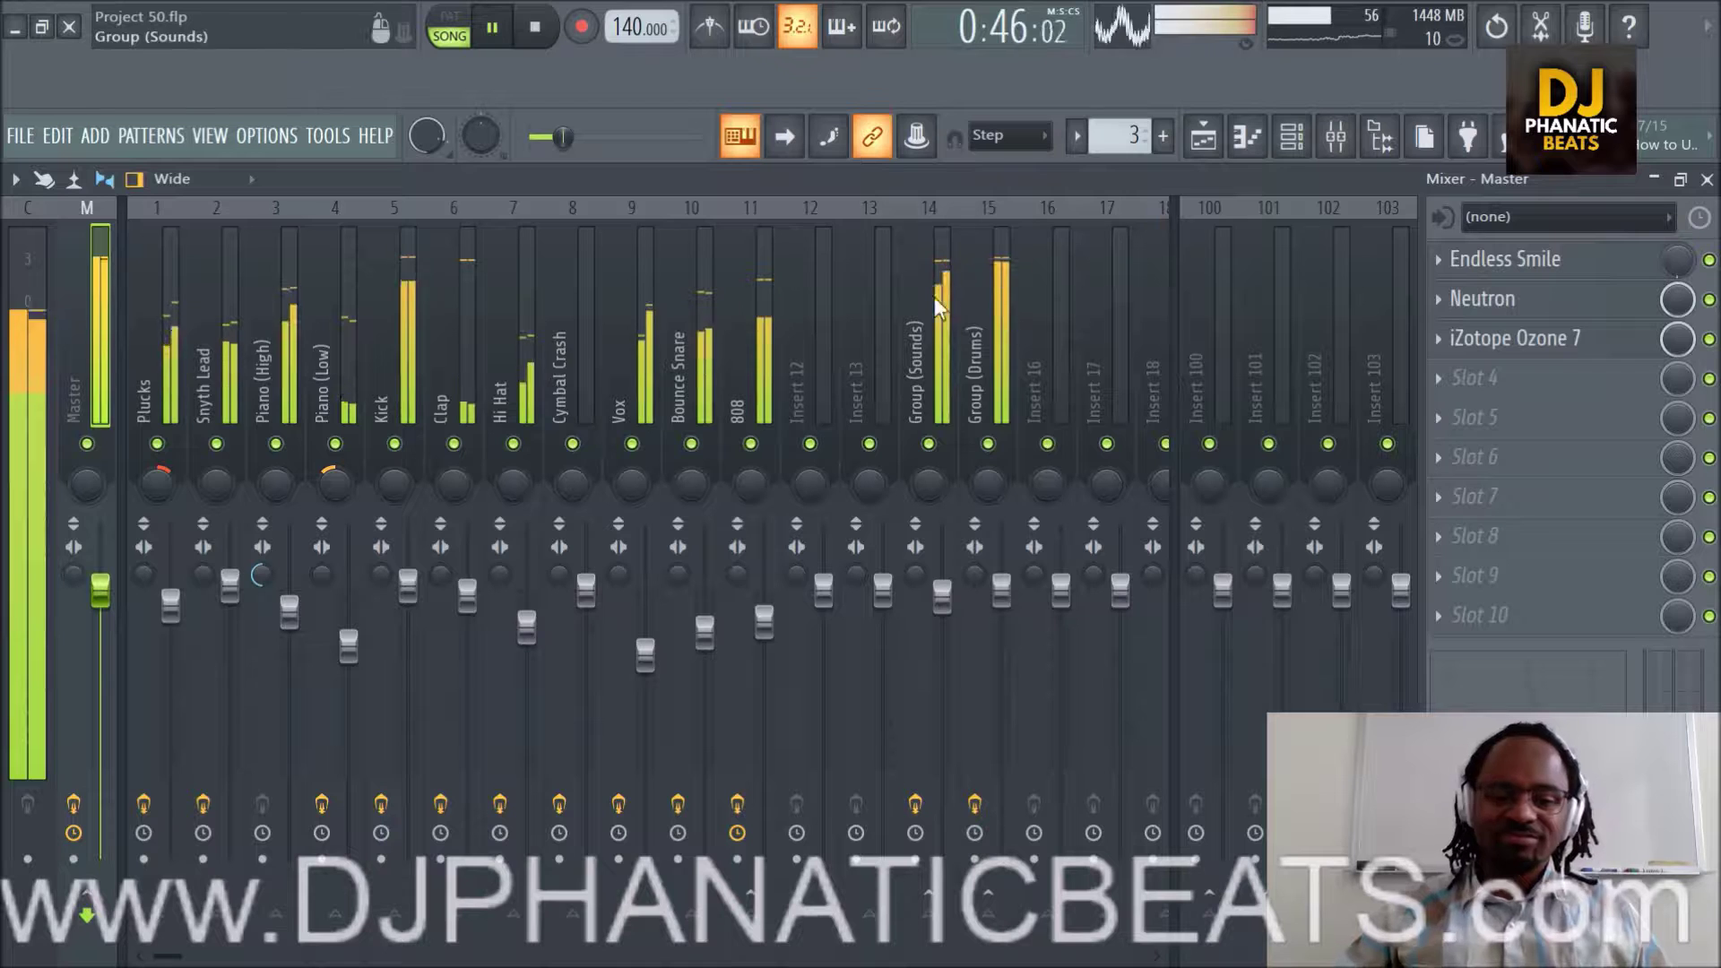
click(967, 300)
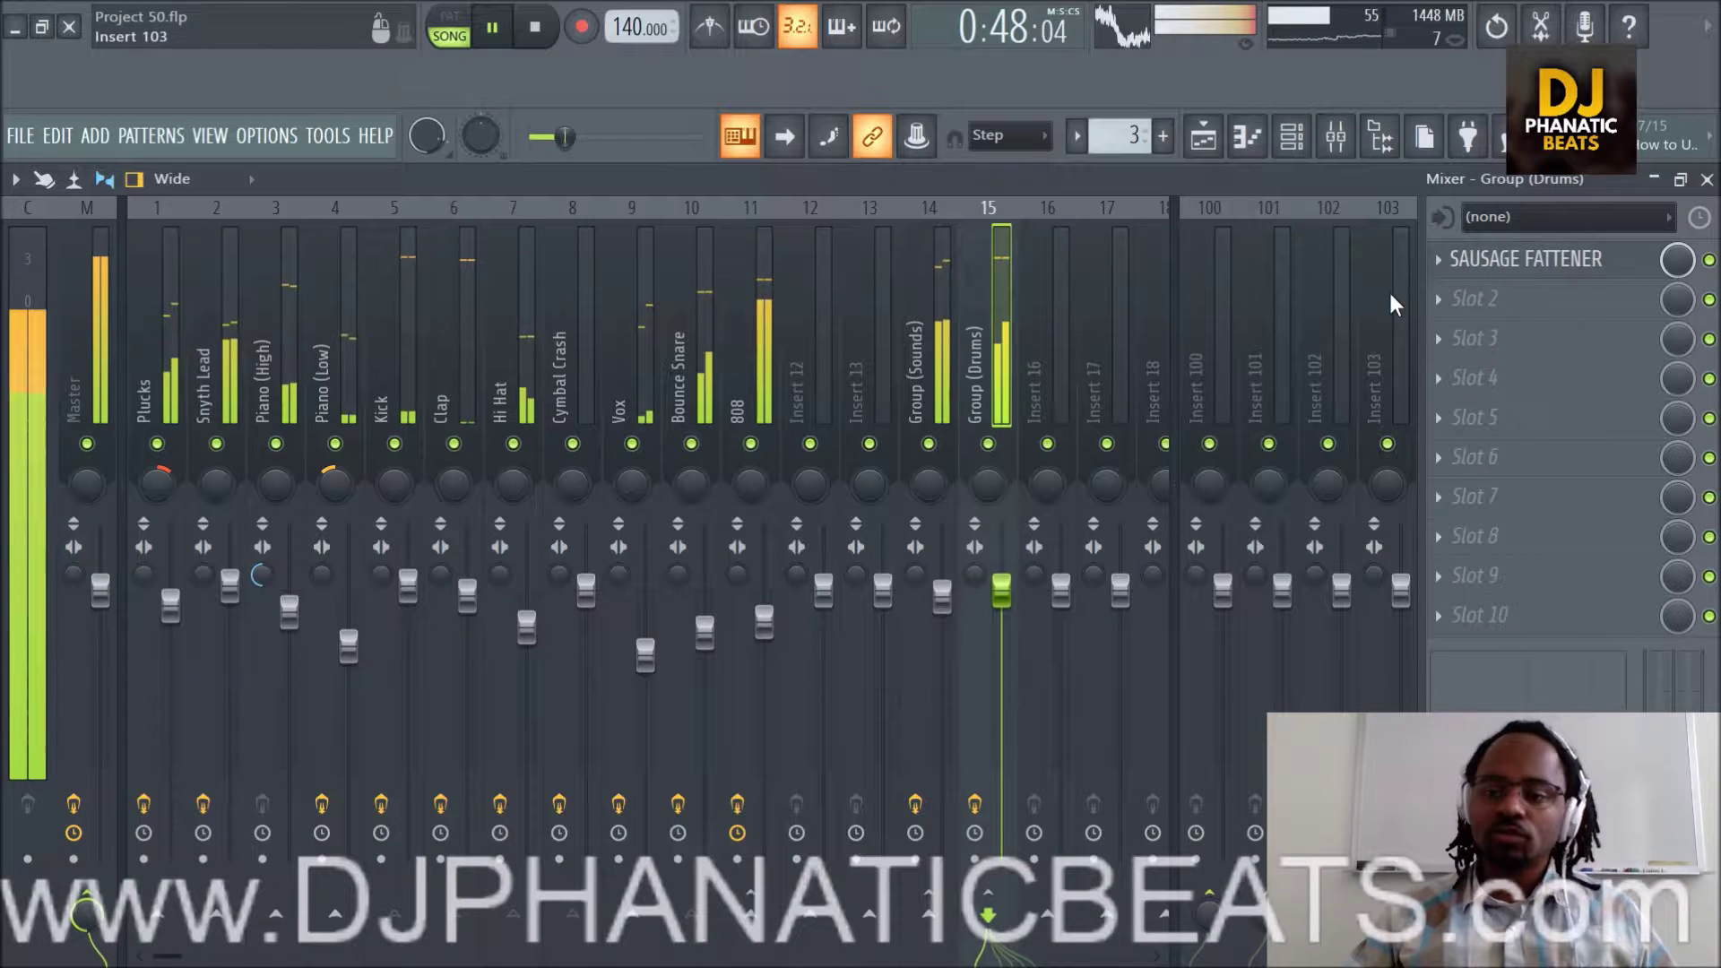
click(925, 301)
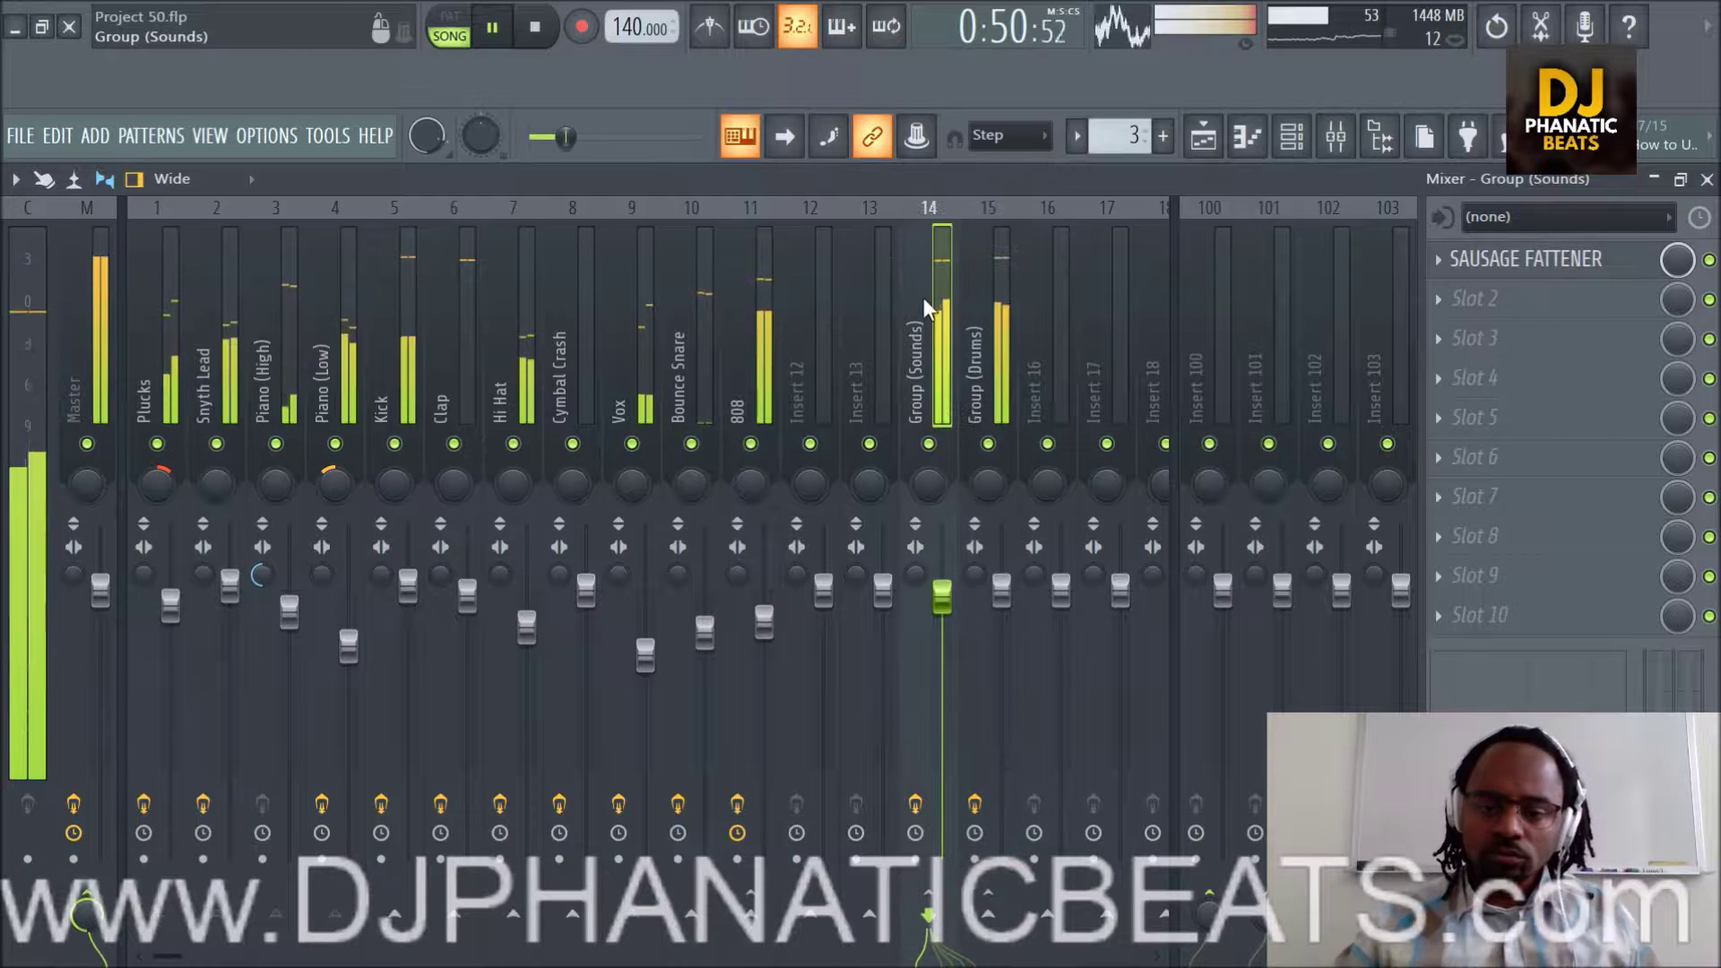
click(399, 368)
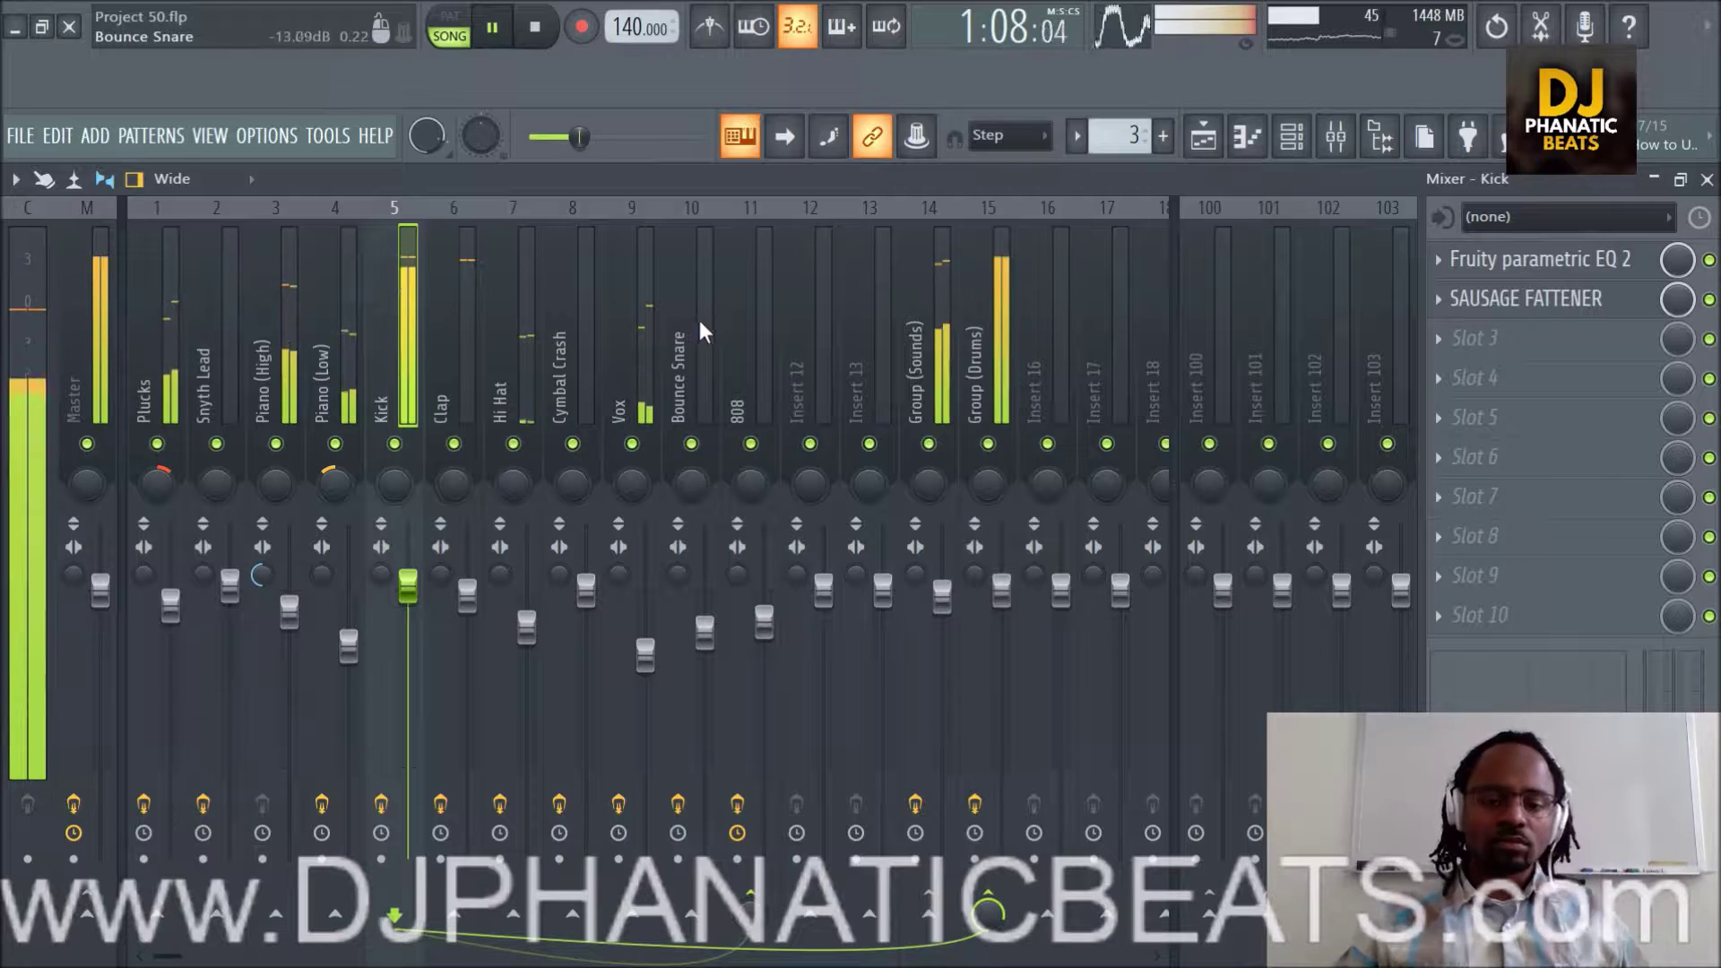
click(732, 346)
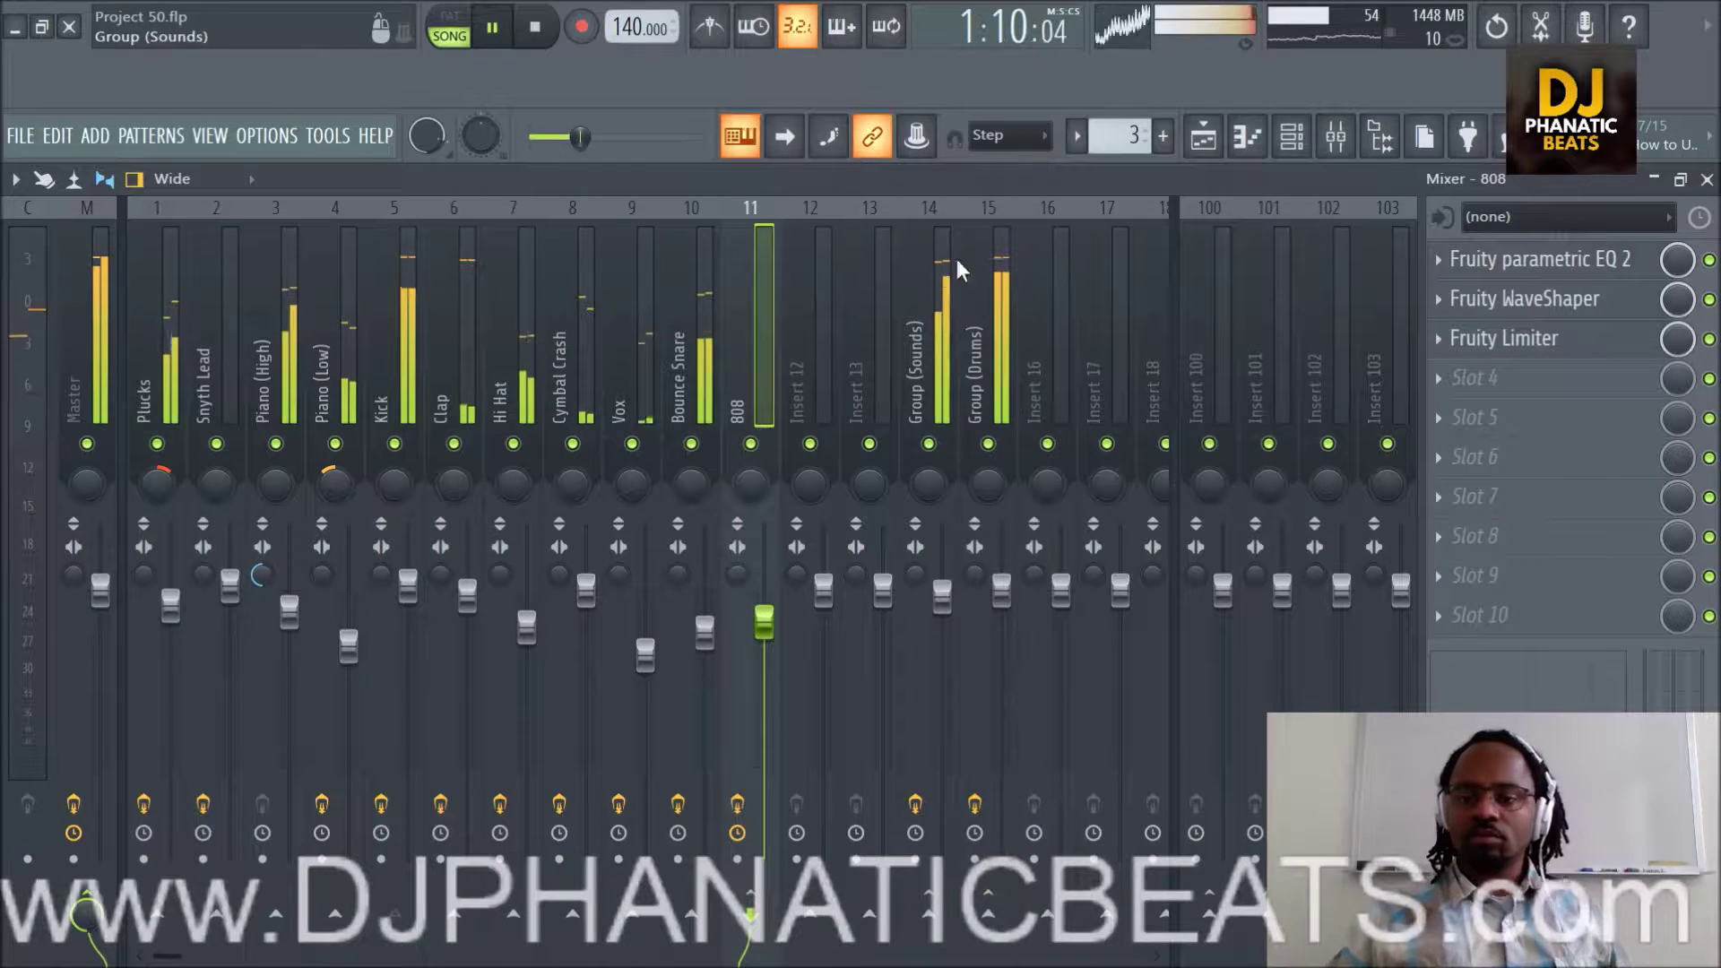
Return to the playlist and follow the playing song through the section between about bars 37 and 65 across its tracks.
click(1203, 136)
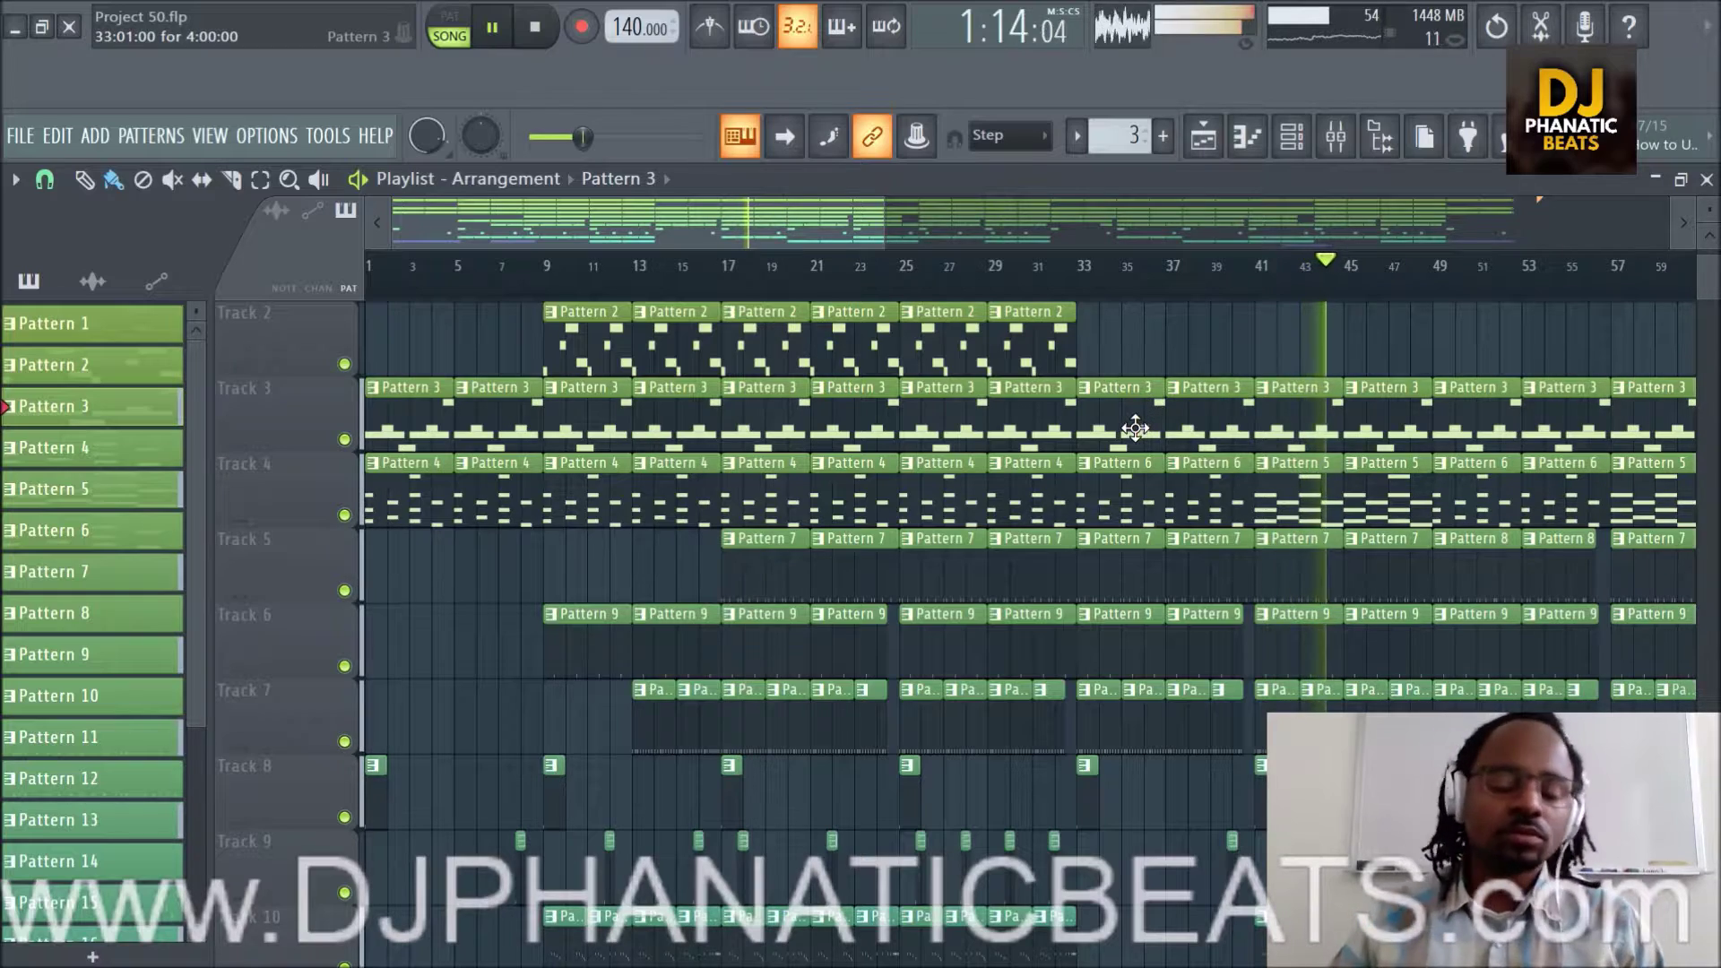
scroll(1215, 295, down, 1)
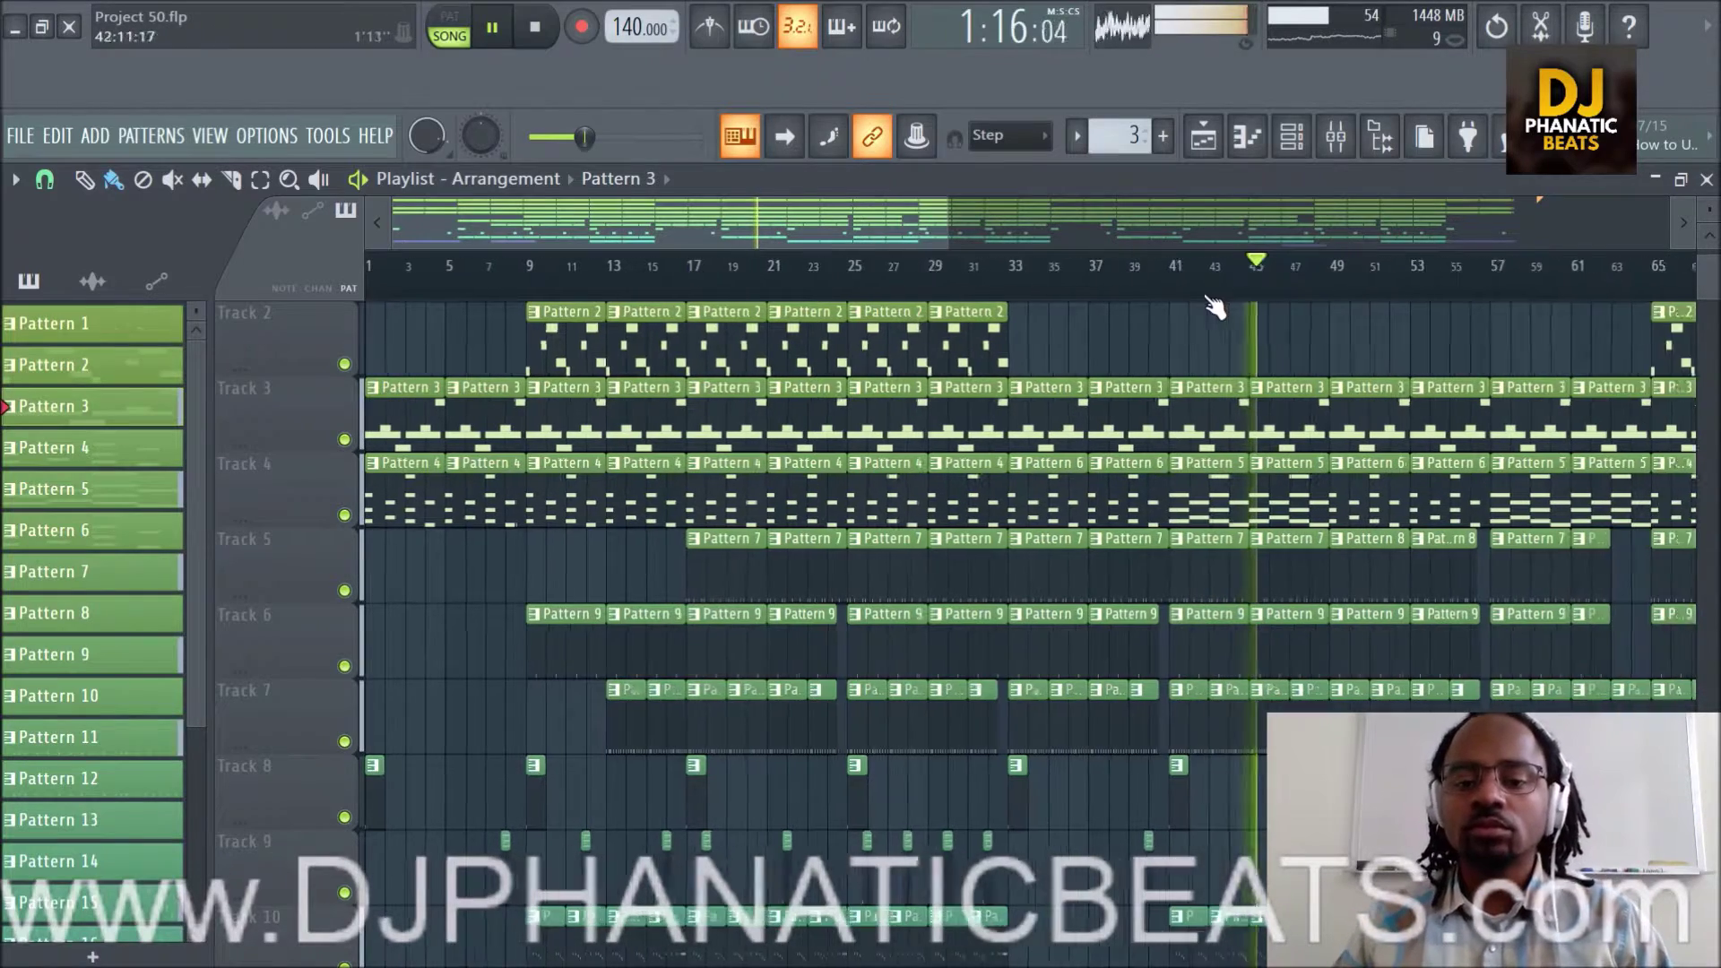
drag(890, 226, 1180, 228)
scroll(902, 377, down, 3)
scroll(758, 500, up, 4)
scroll(865, 295, up, 2)
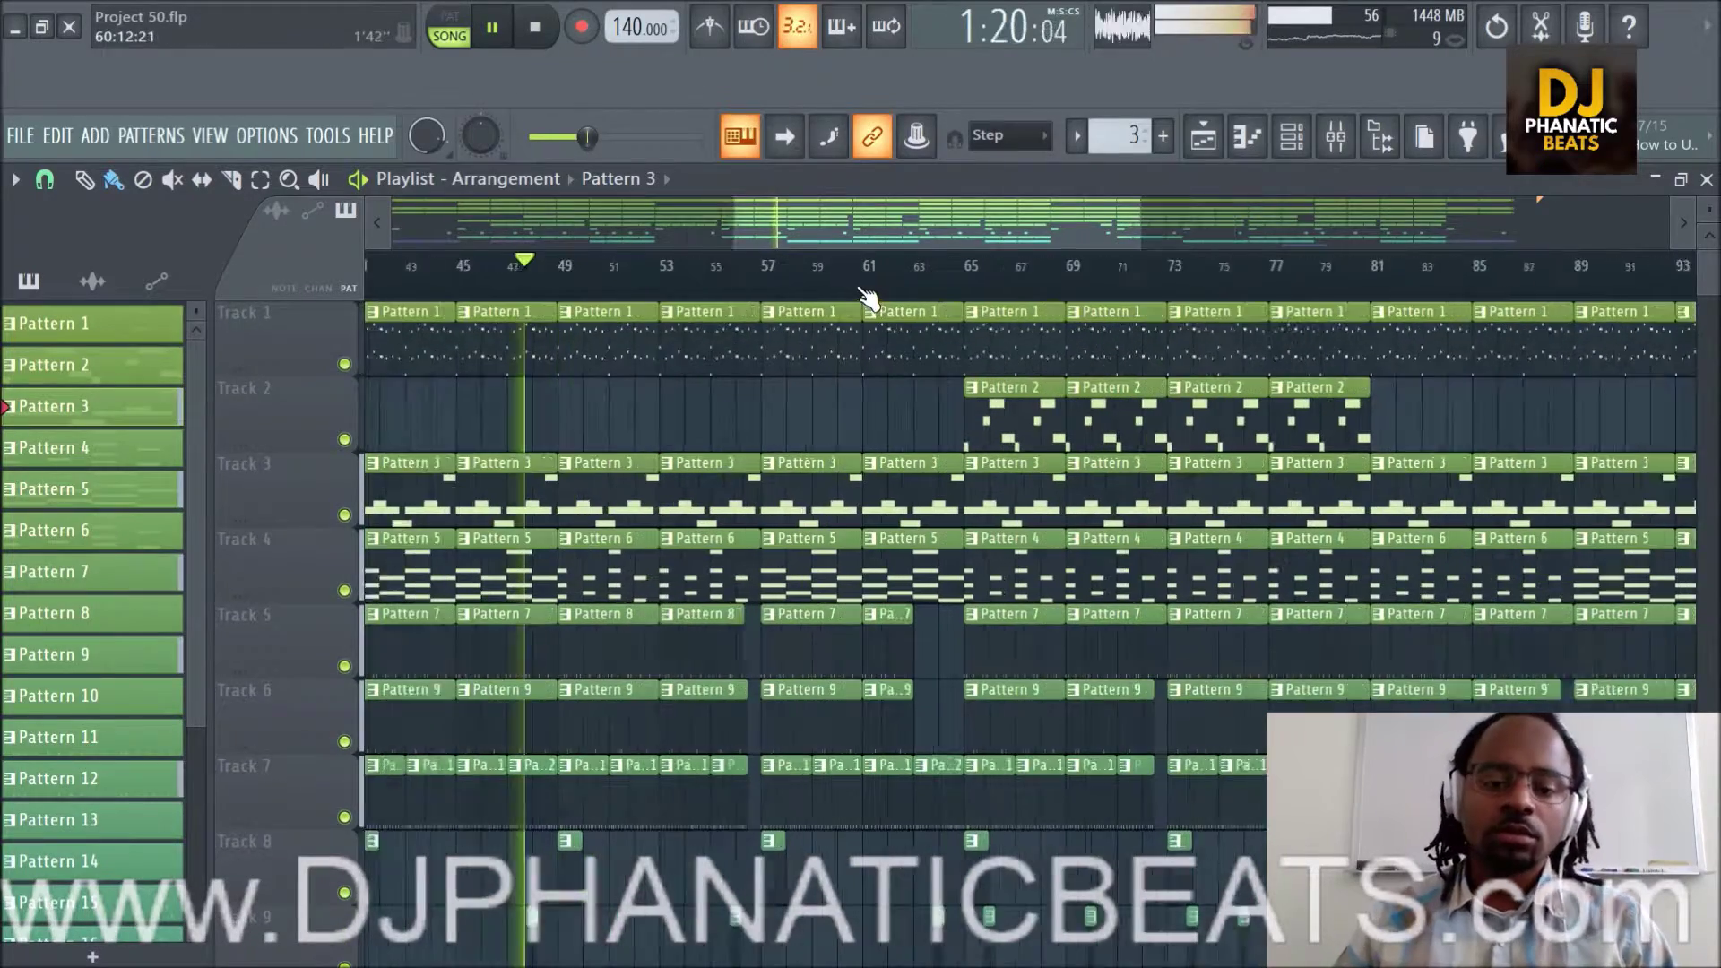
drag(866, 228, 818, 232)
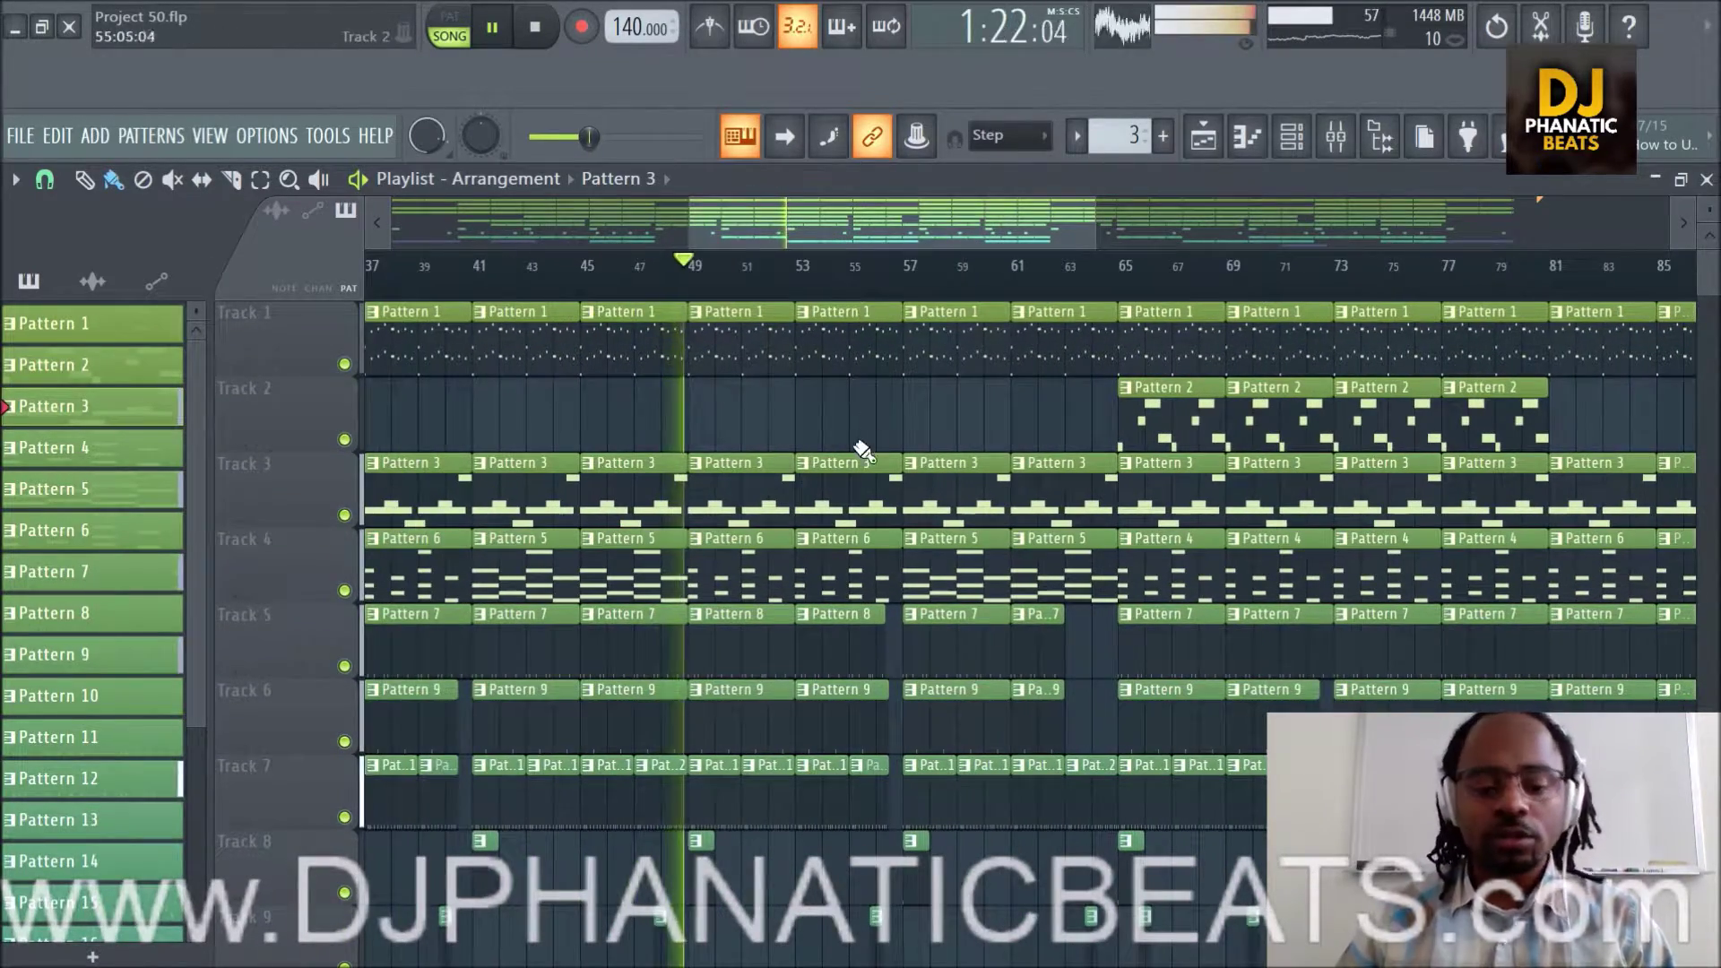
scroll(896, 511, down, 2)
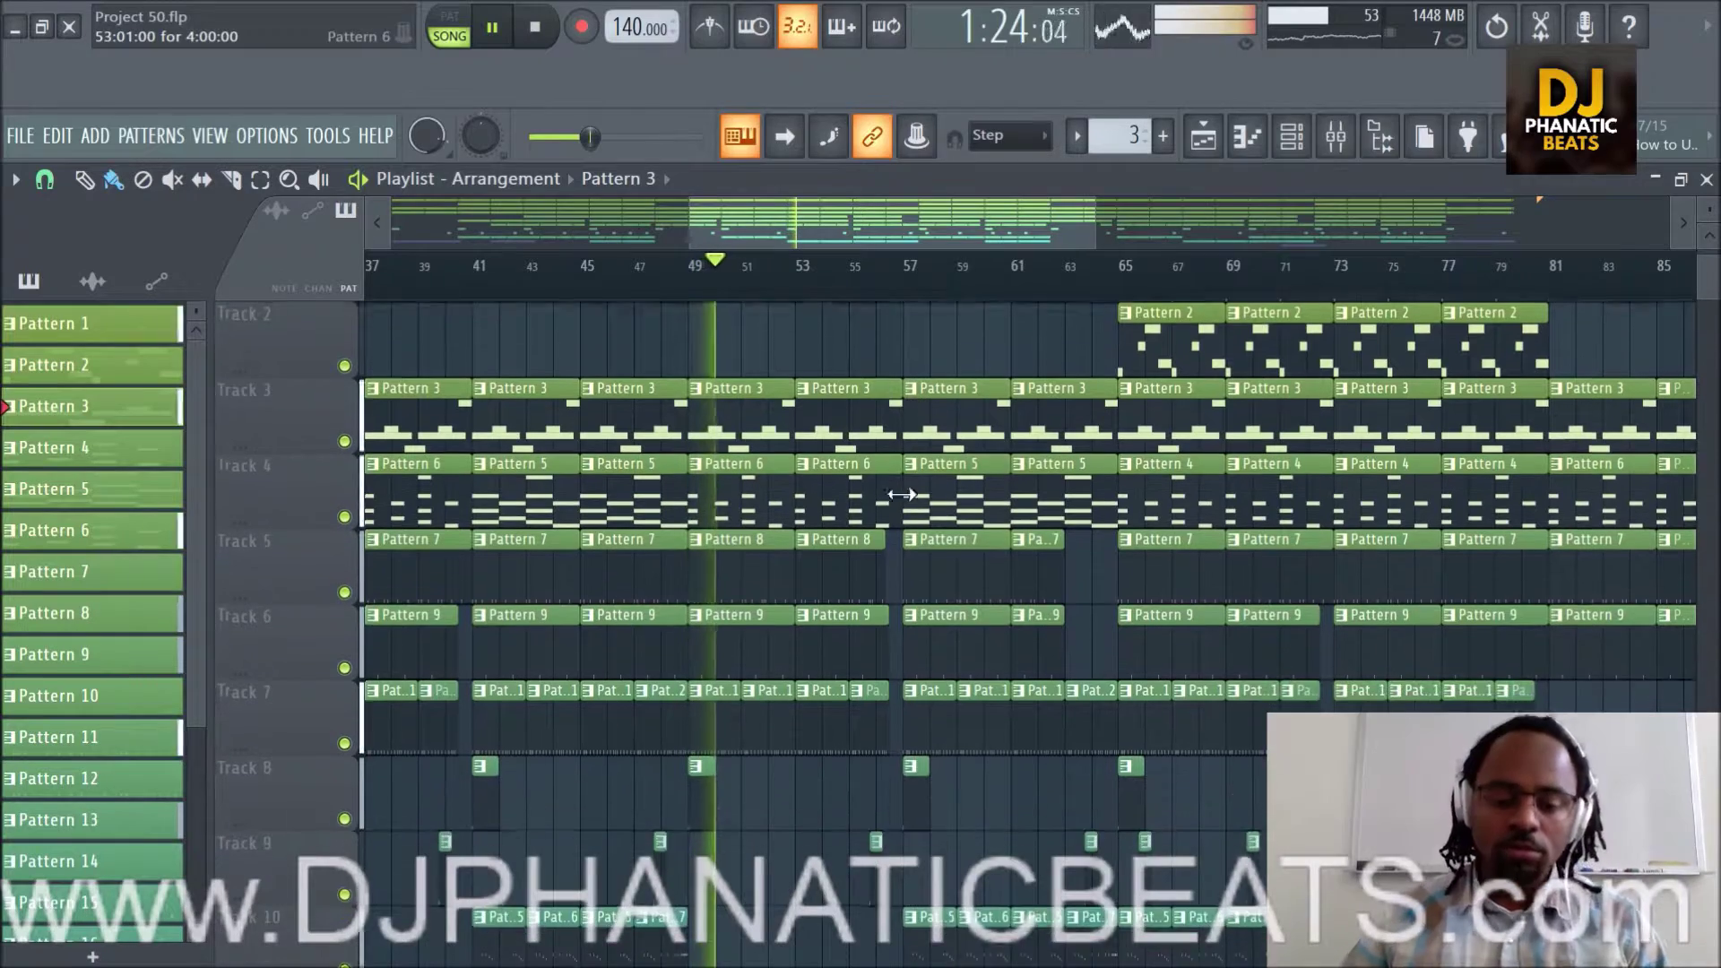
scroll(942, 614, up, 2)
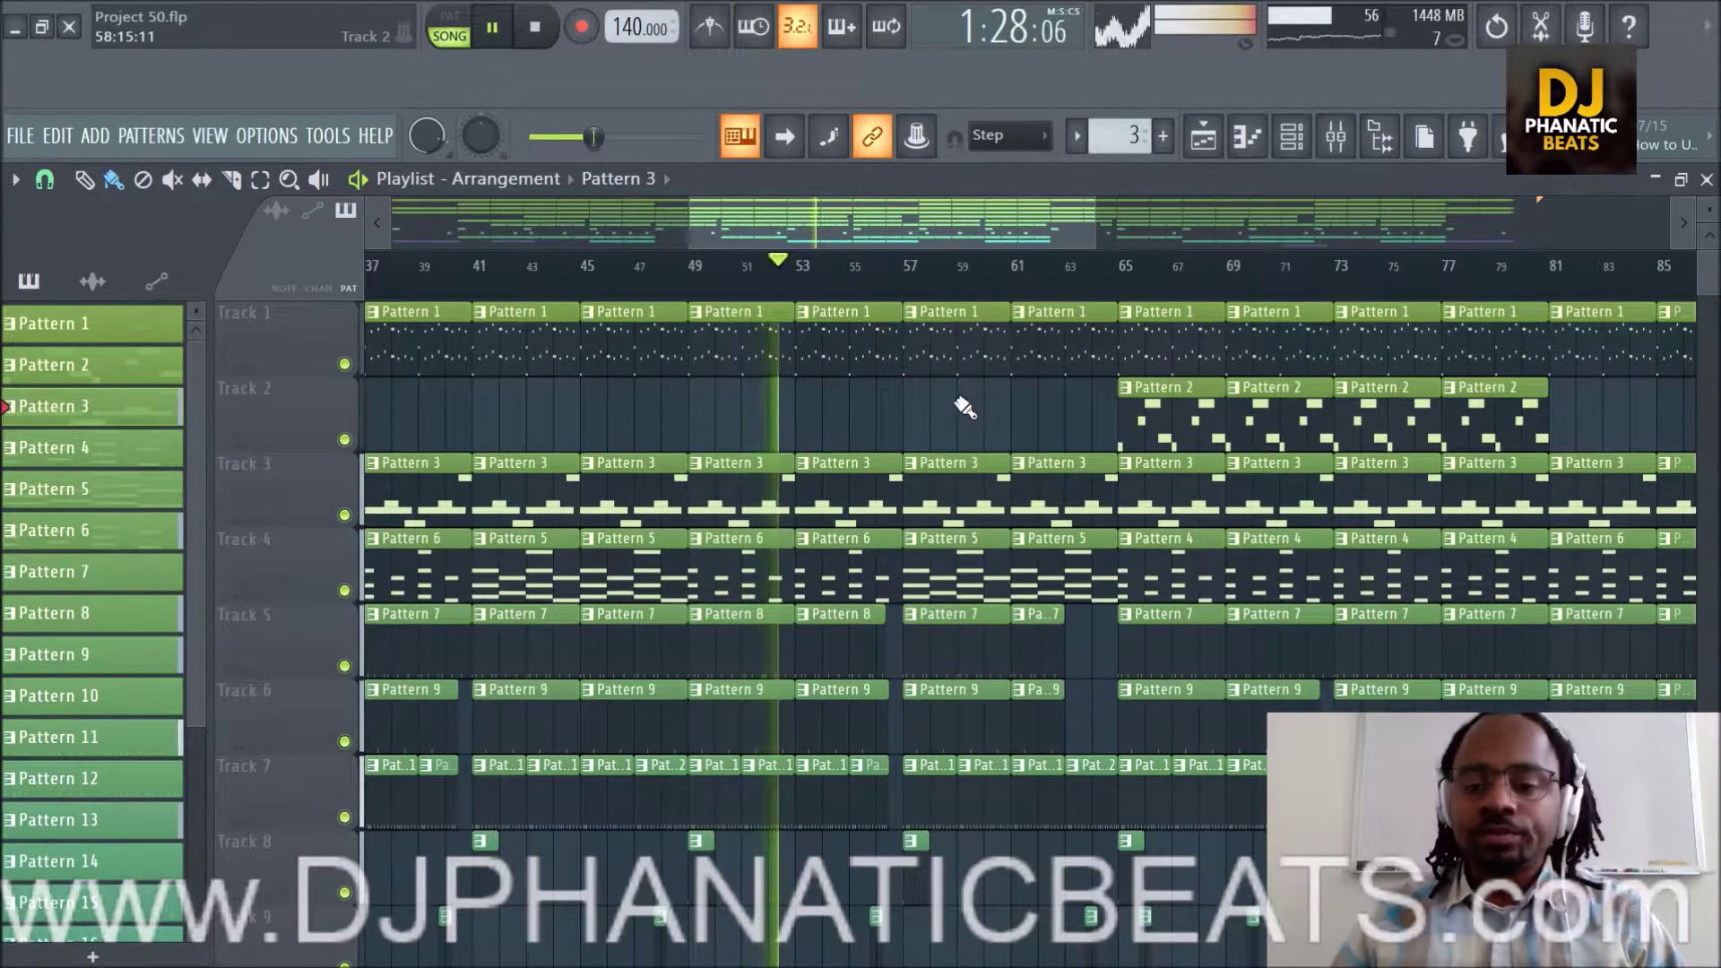
Check the channel rack and the Bounce Snare and 808 mixer tracks, viewing the Fruity Limiter on the 808.
click(1294, 139)
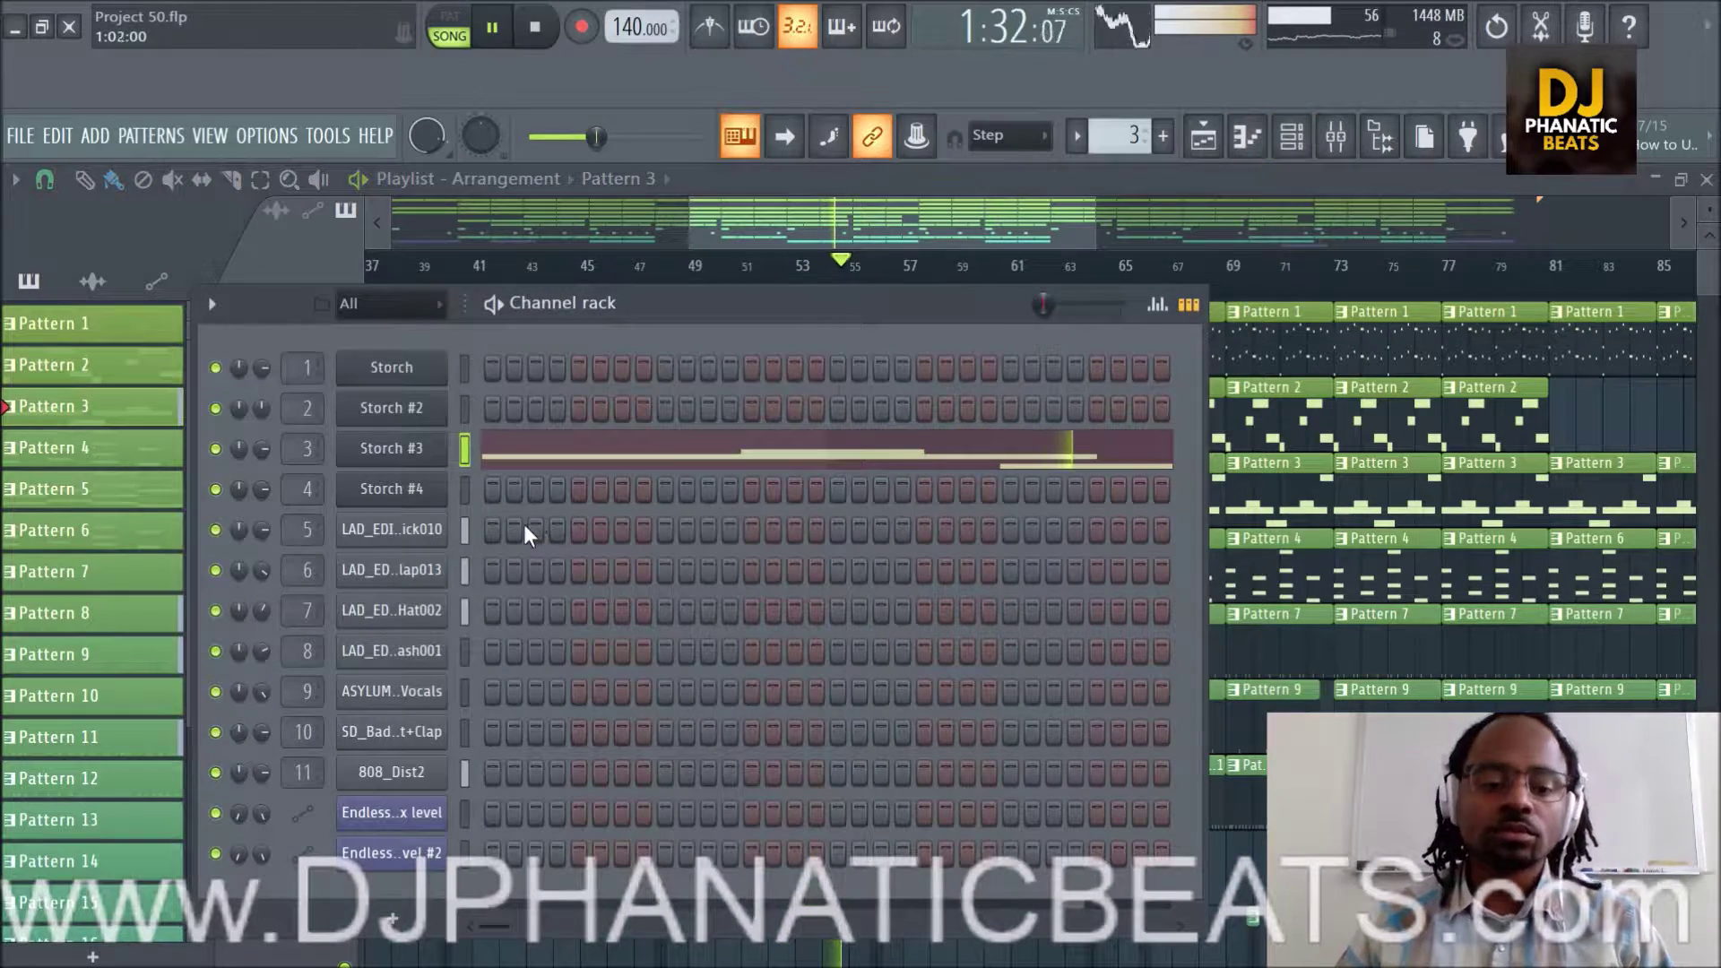
click(1336, 136)
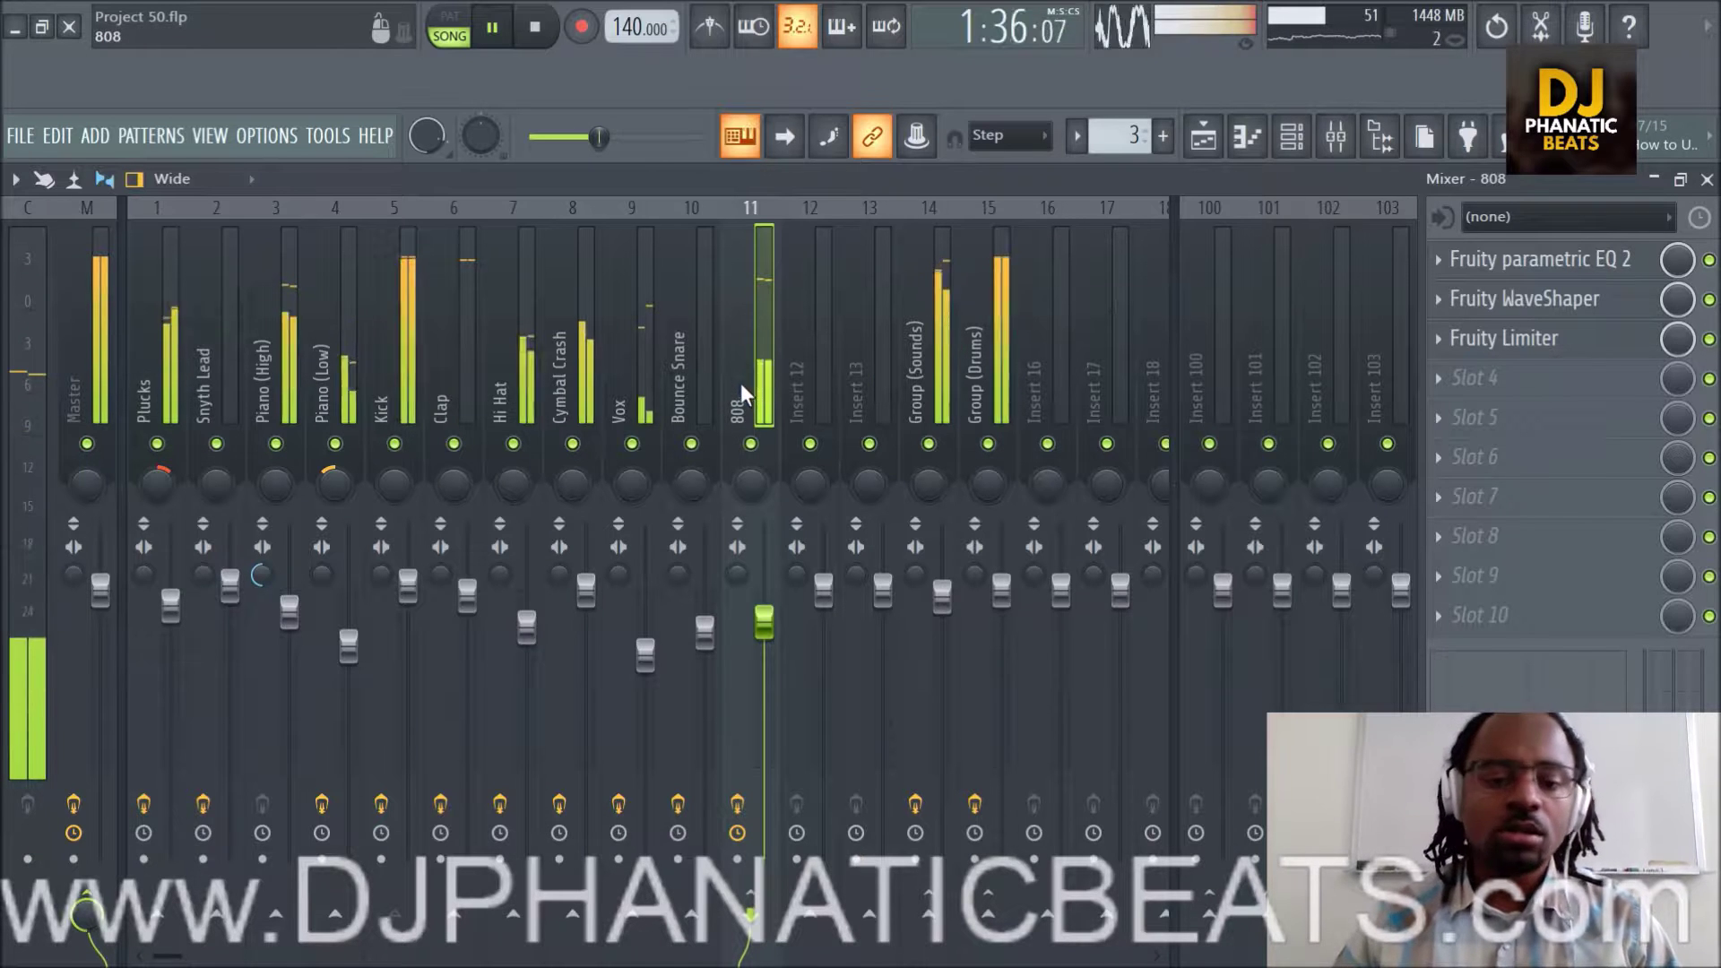
click(678, 321)
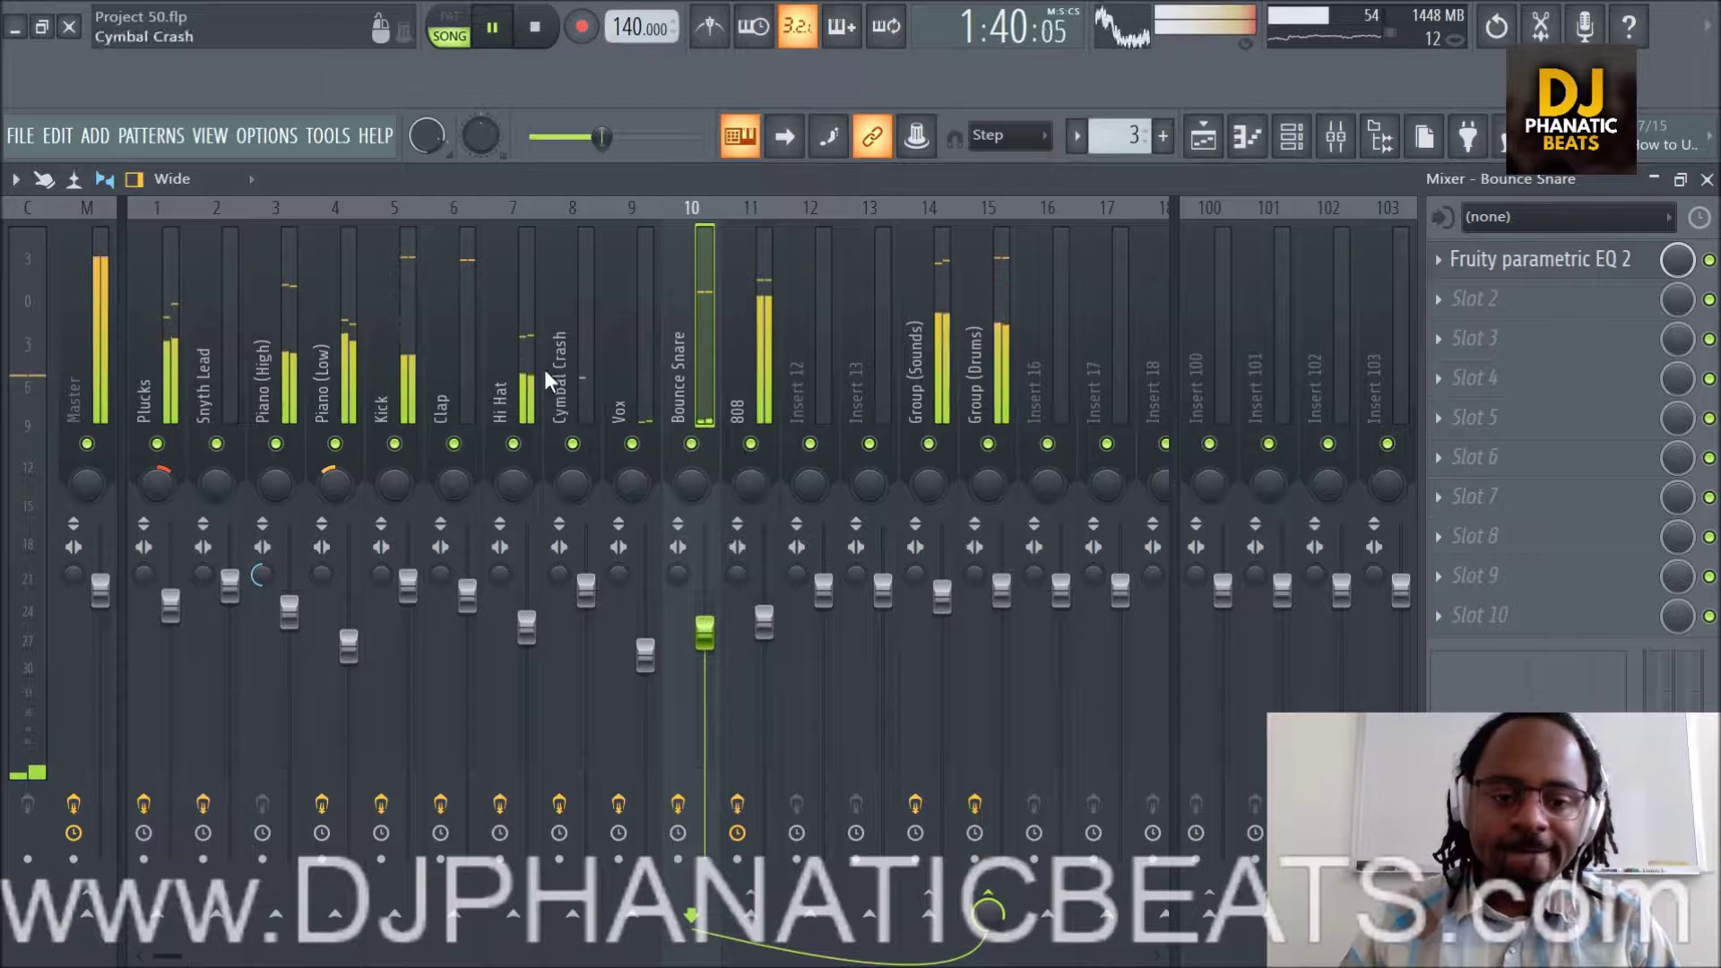
click(751, 369)
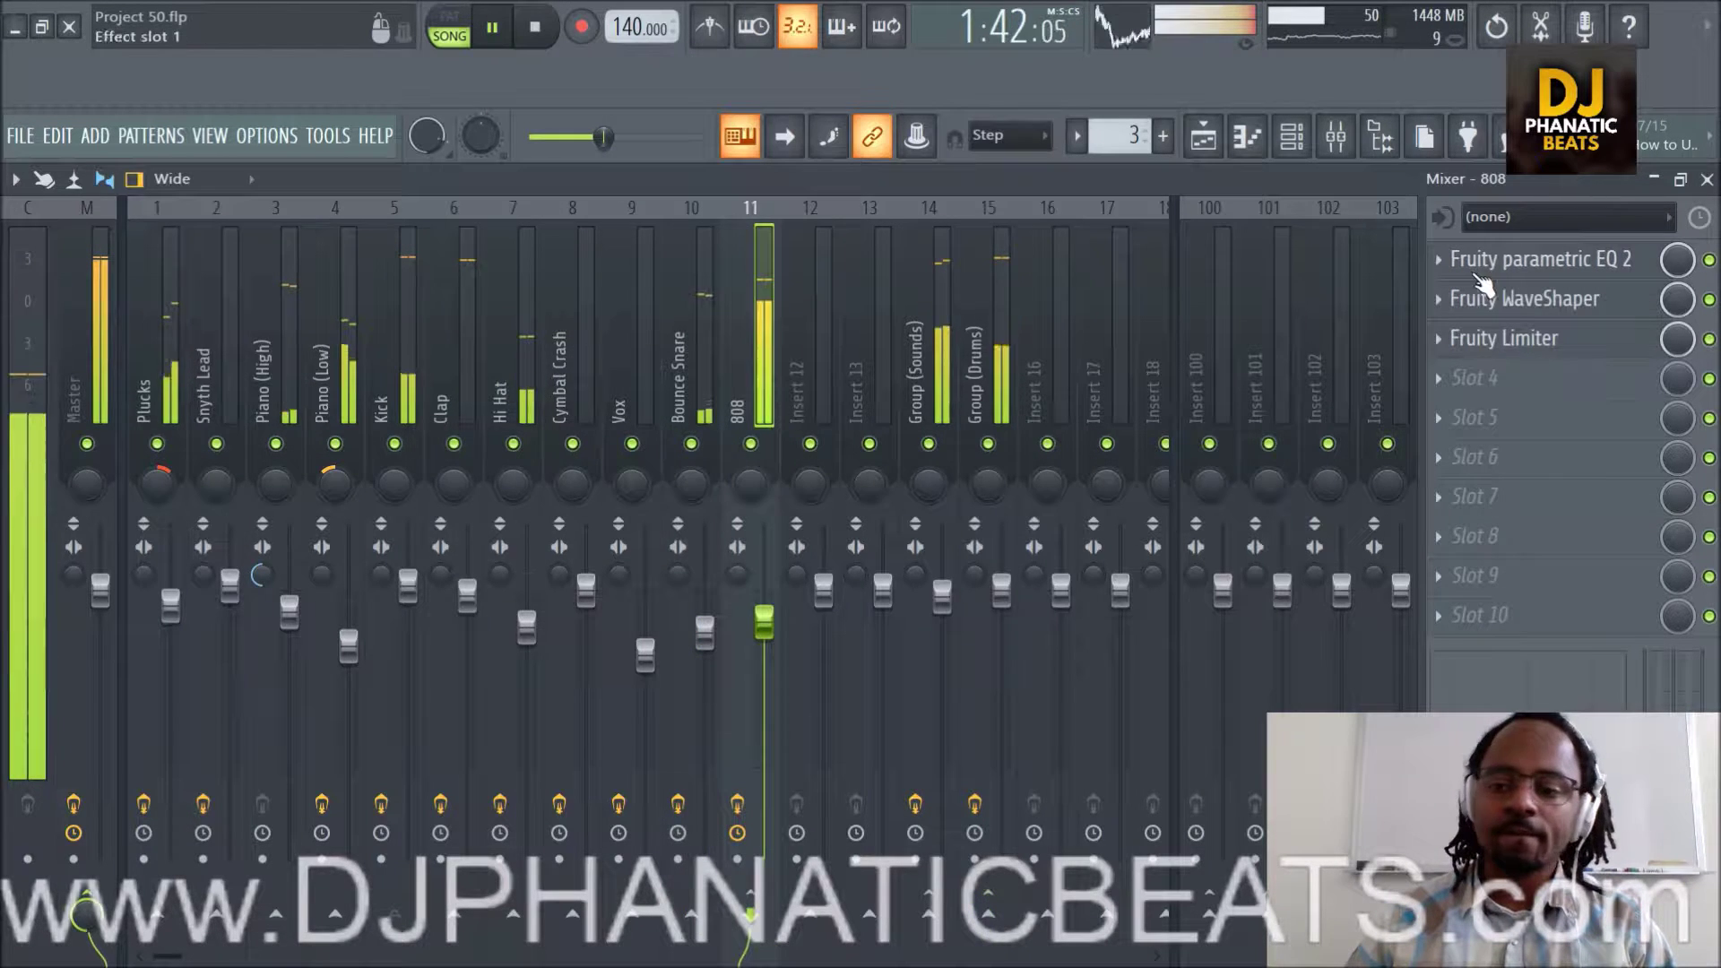
click(1513, 348)
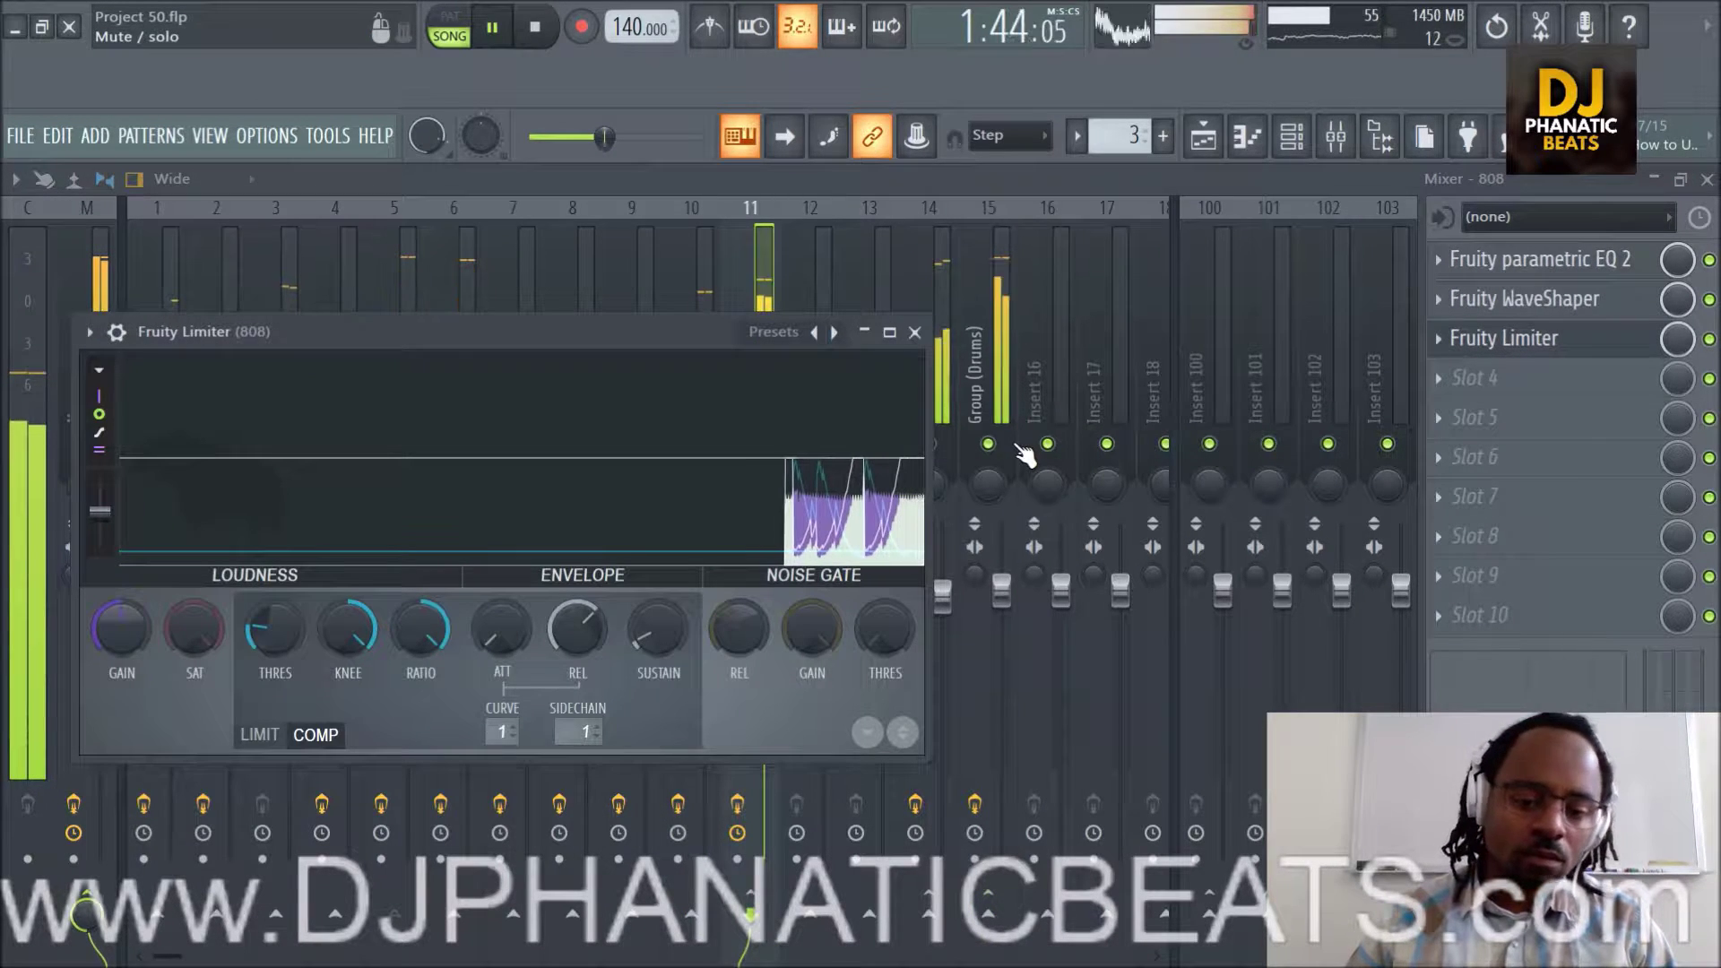
click(915, 331)
Go back to the playlist and follow the playing song from about bar 65 to bar 97 on all tracks.
click(1204, 137)
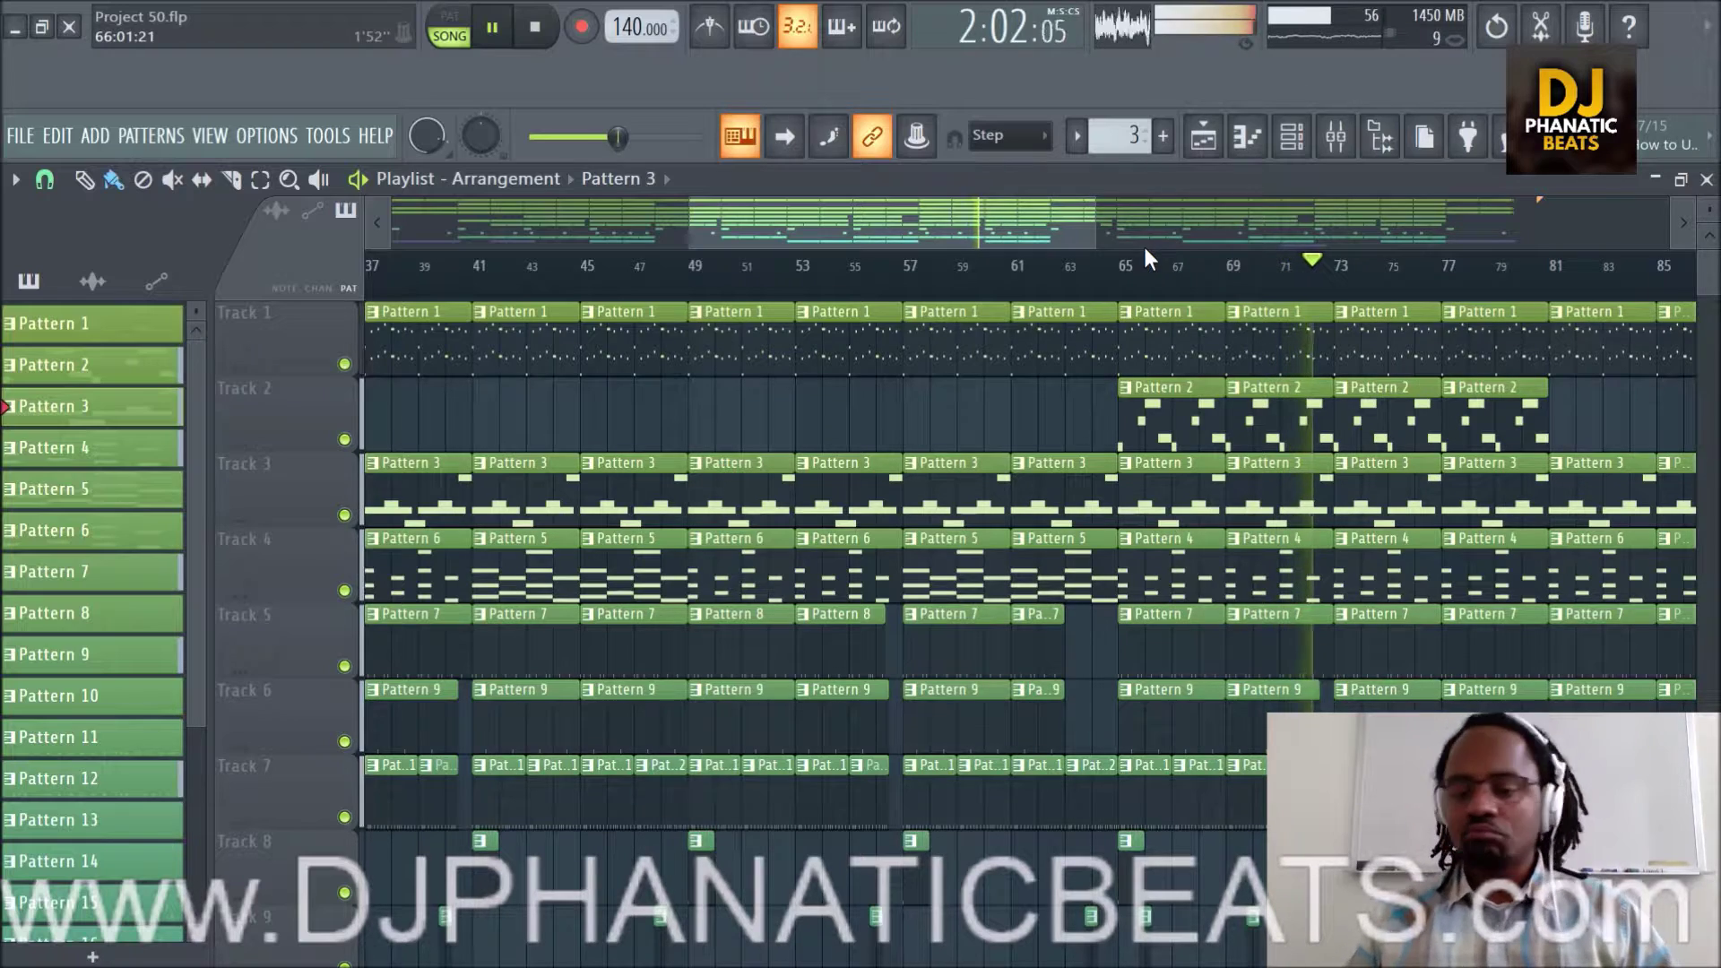
scroll(1103, 258, down, 2)
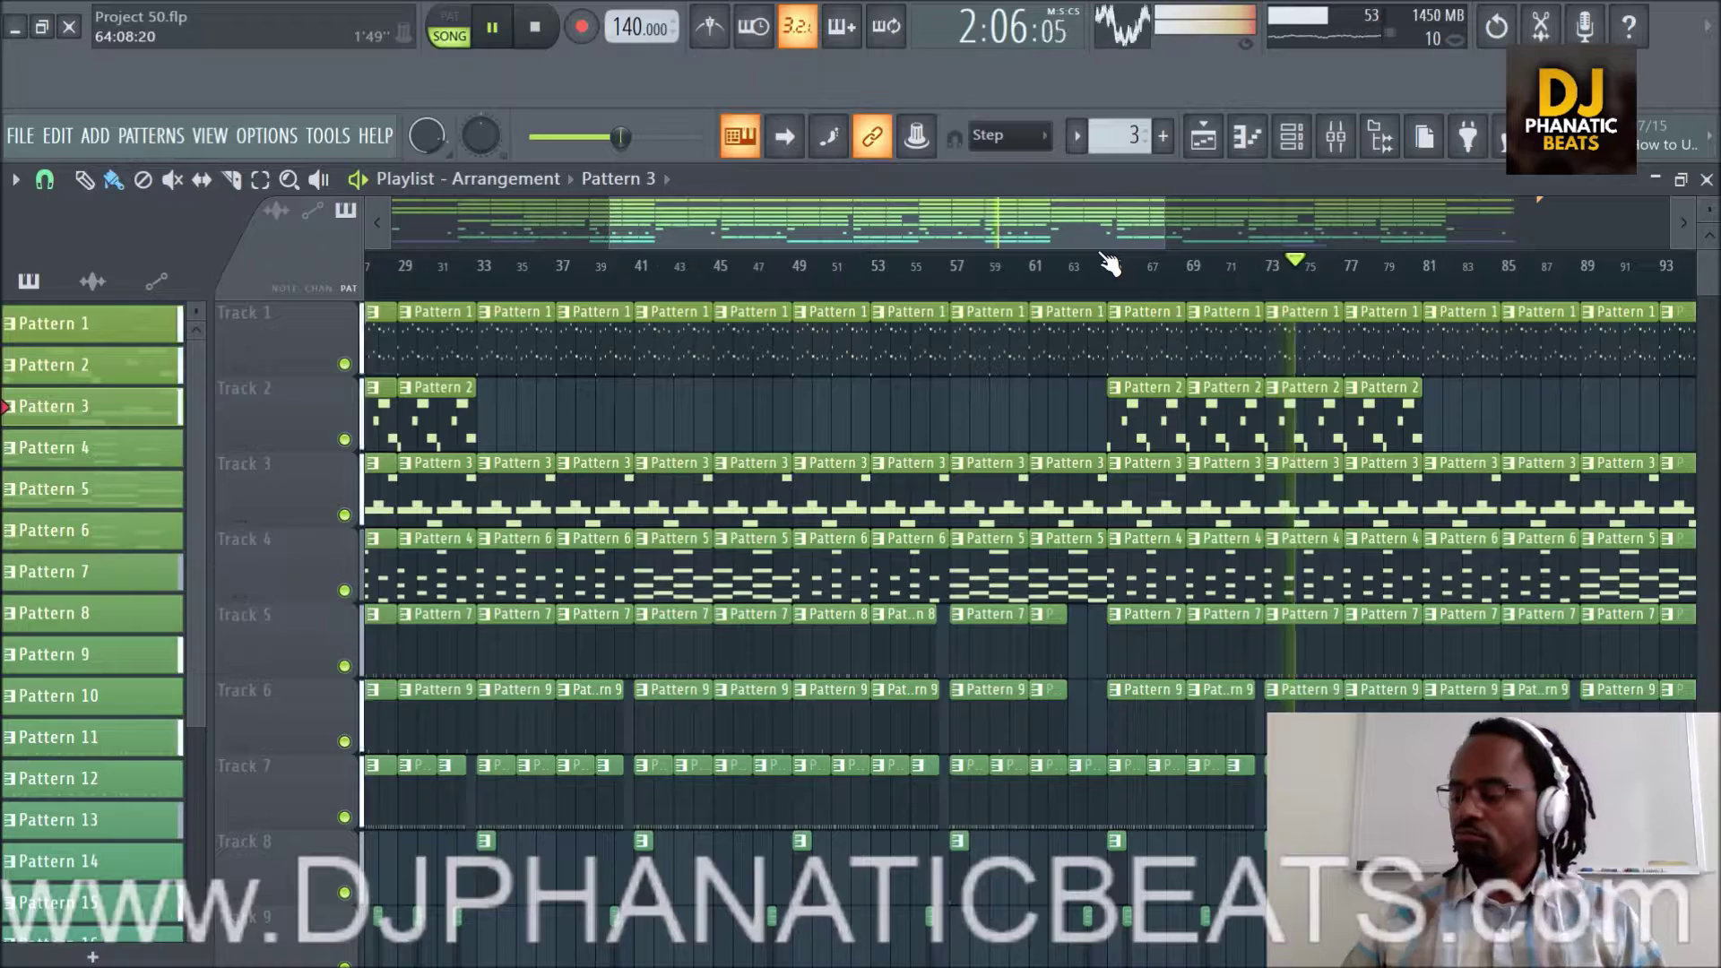
scroll(1337, 454, down, 5)
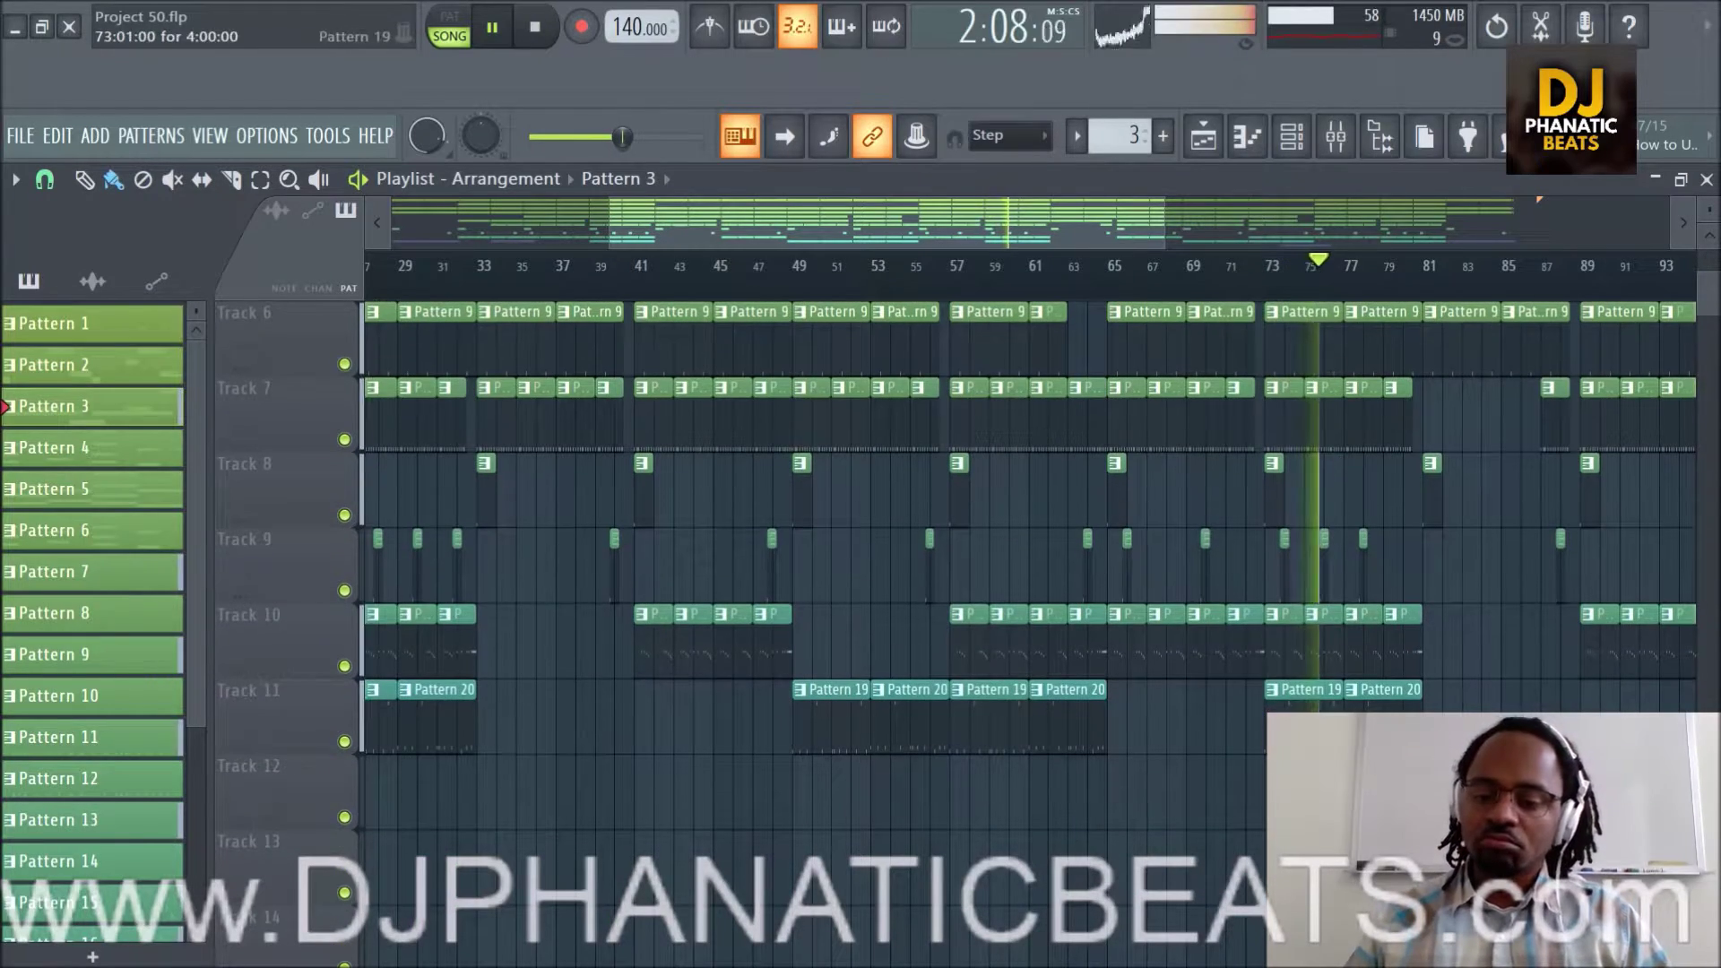
scroll(1272, 280, up, 3)
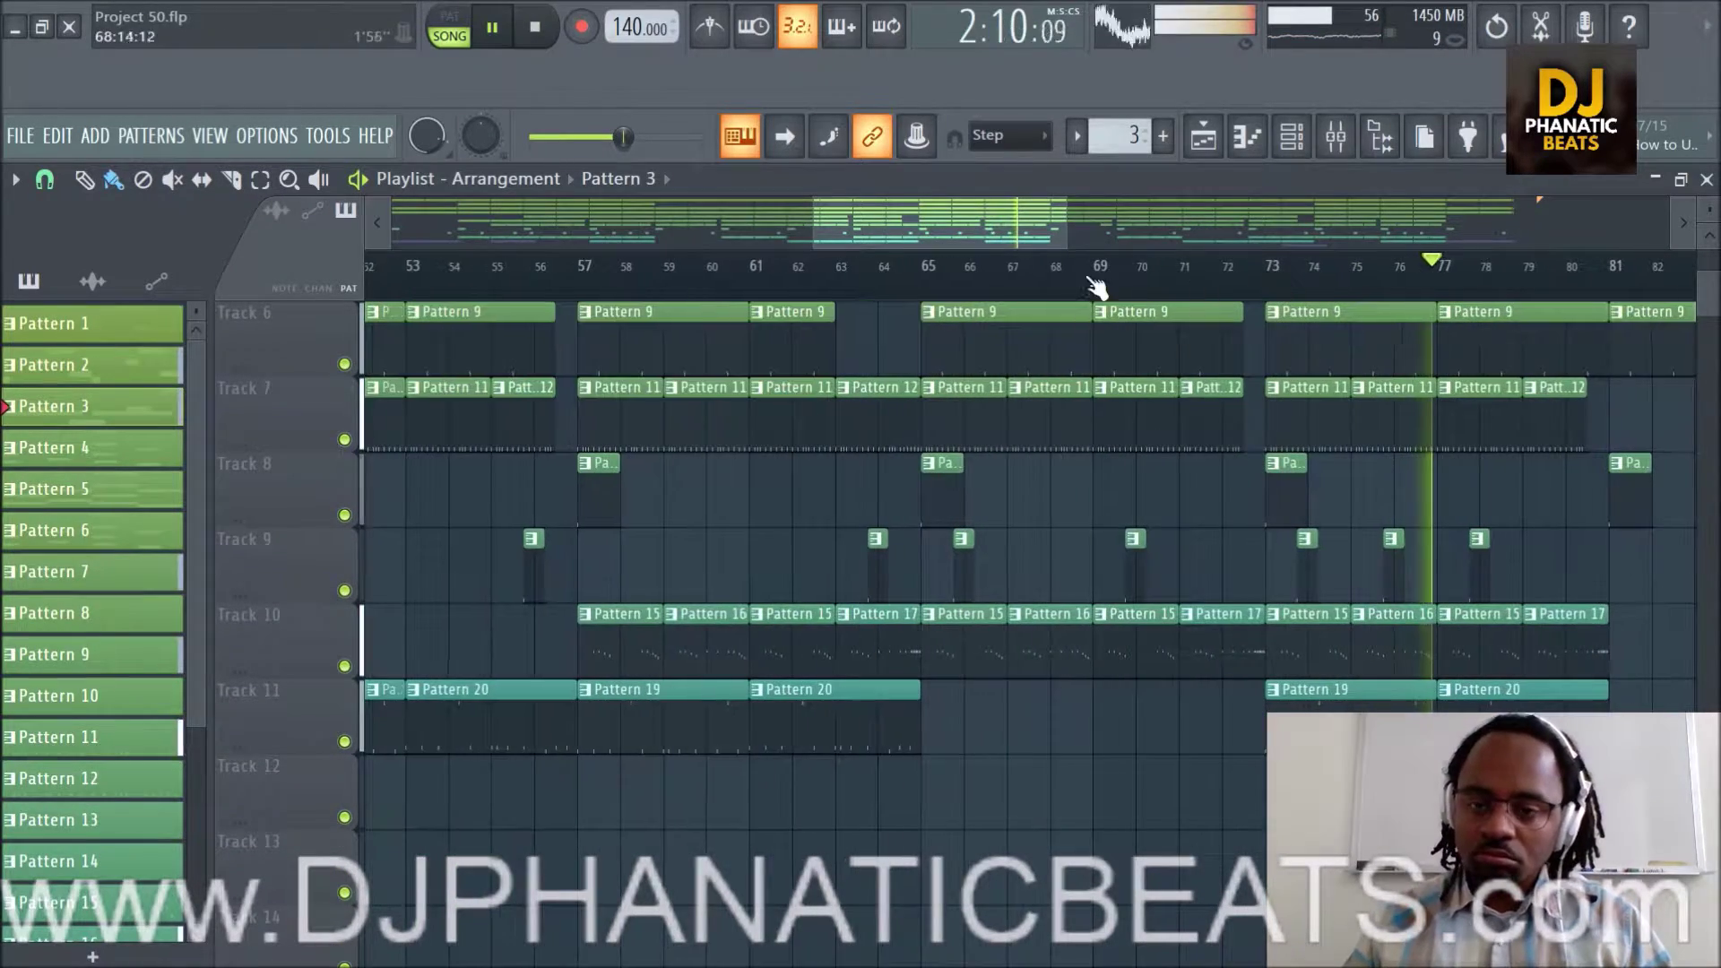
drag(999, 230, 1115, 240)
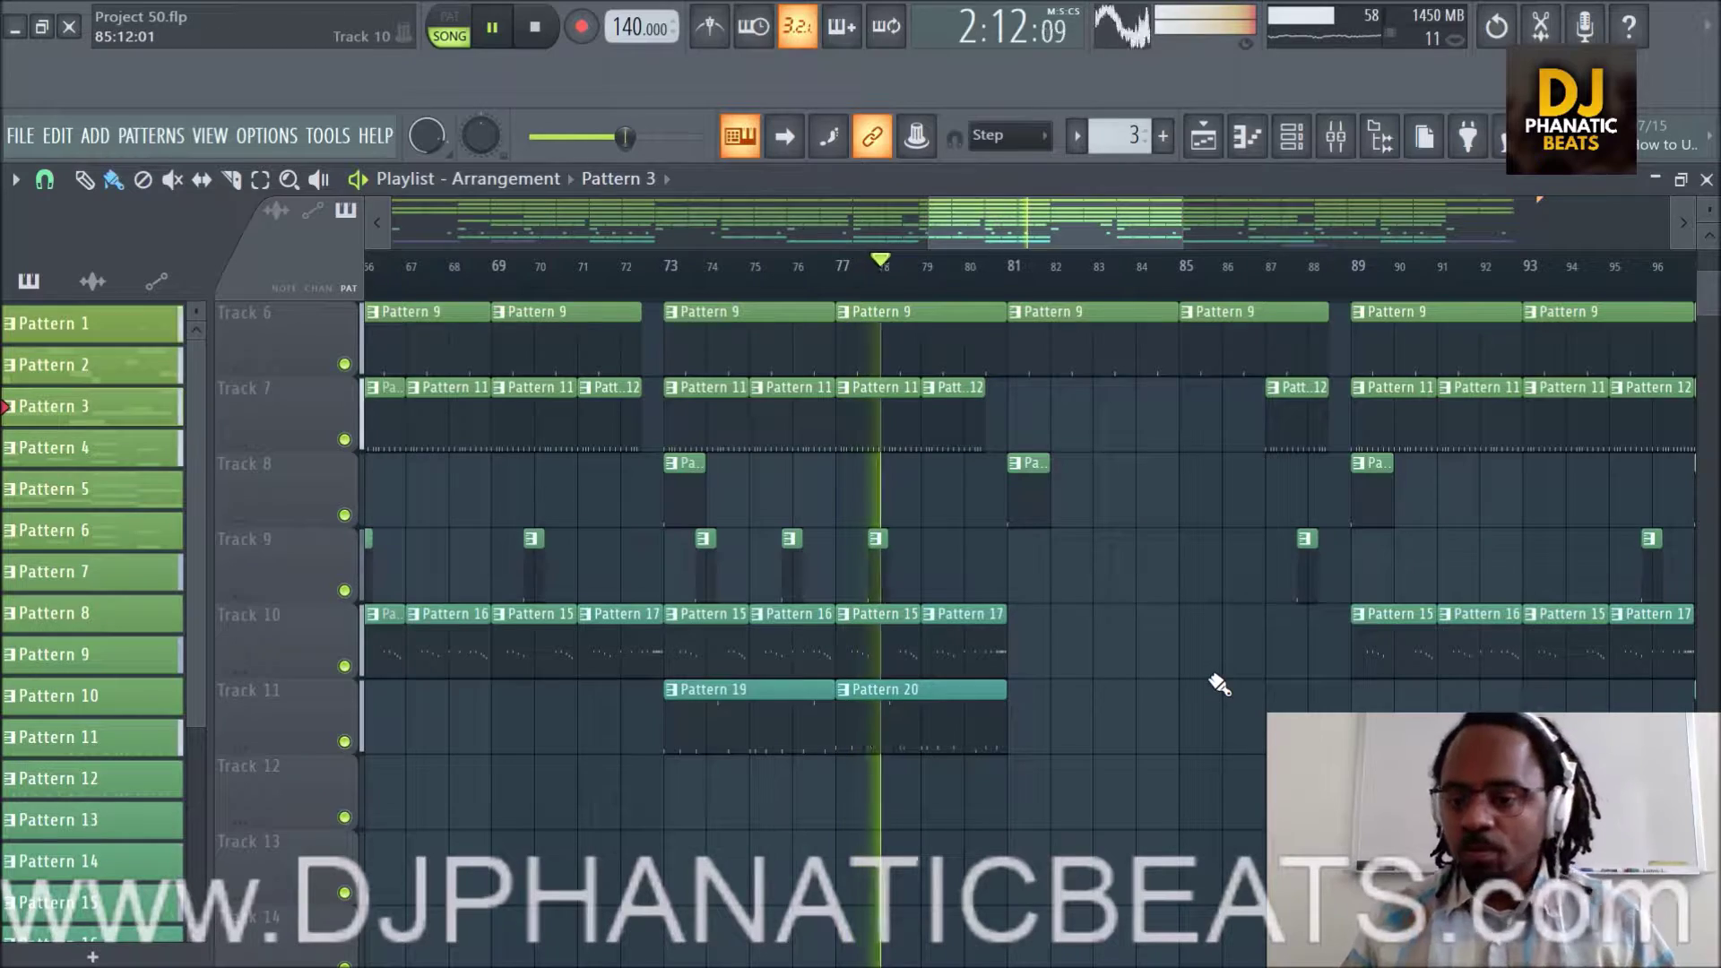
scroll(1197, 685, up, 1)
scroll(1202, 683, up, 1)
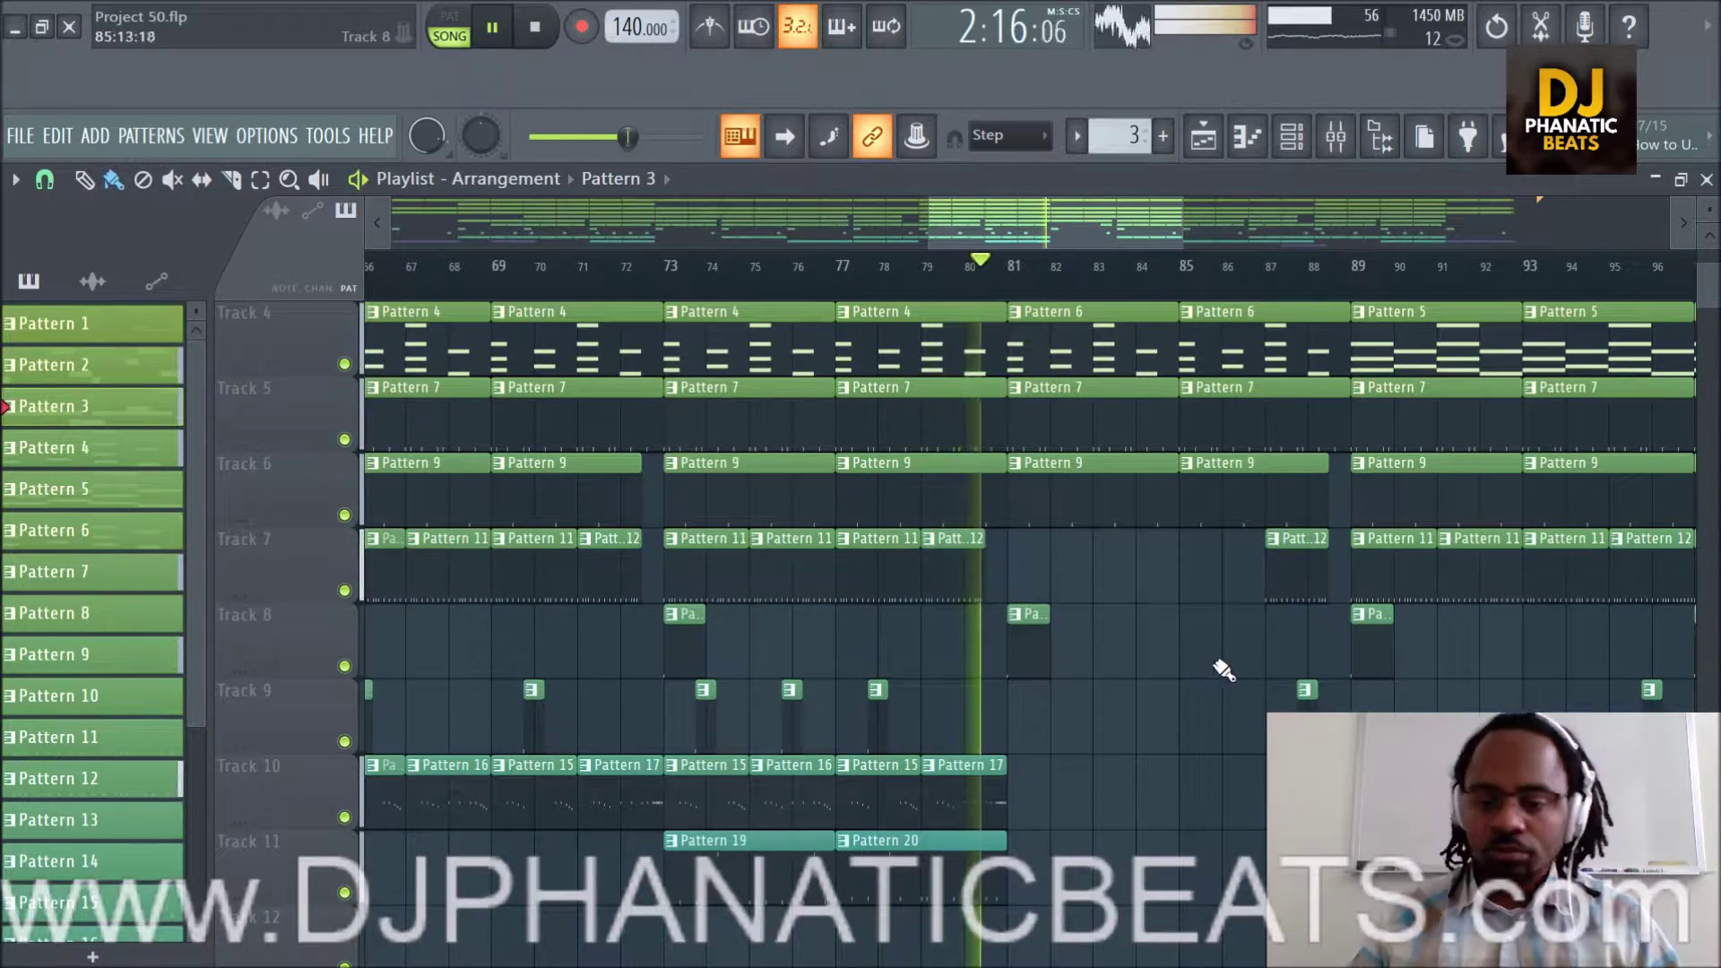
scroll(1177, 717, up, 1)
scroll(1178, 717, up, 1)
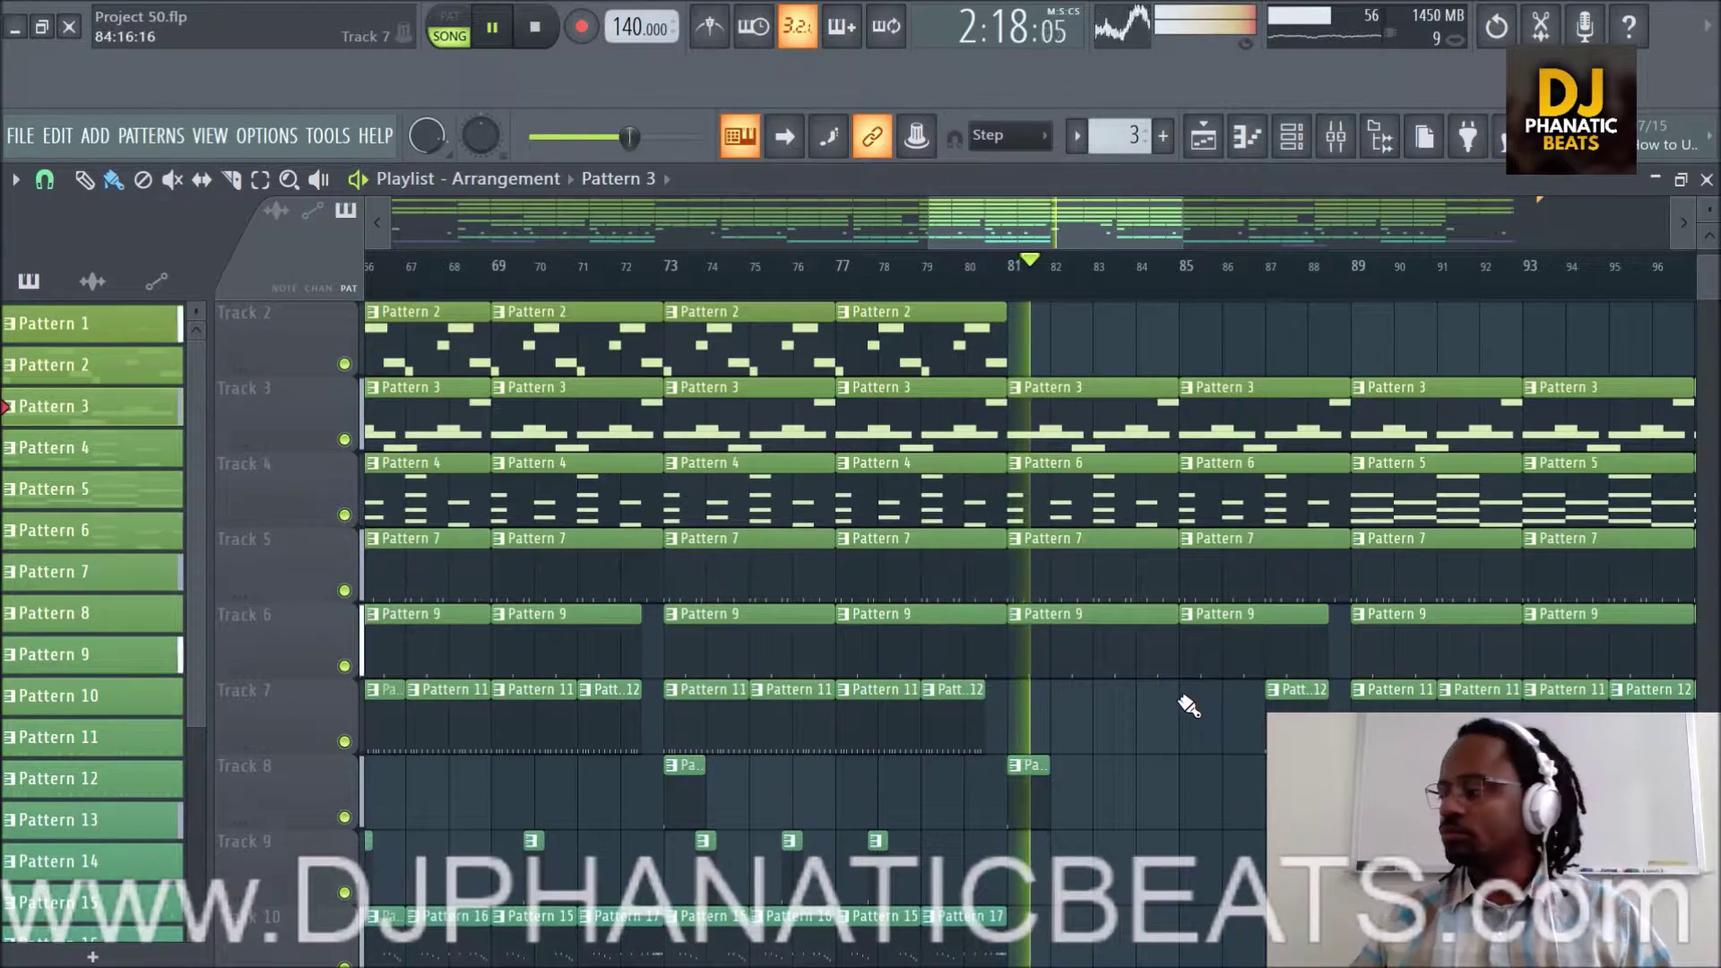
scroll(1182, 720, up, 1)
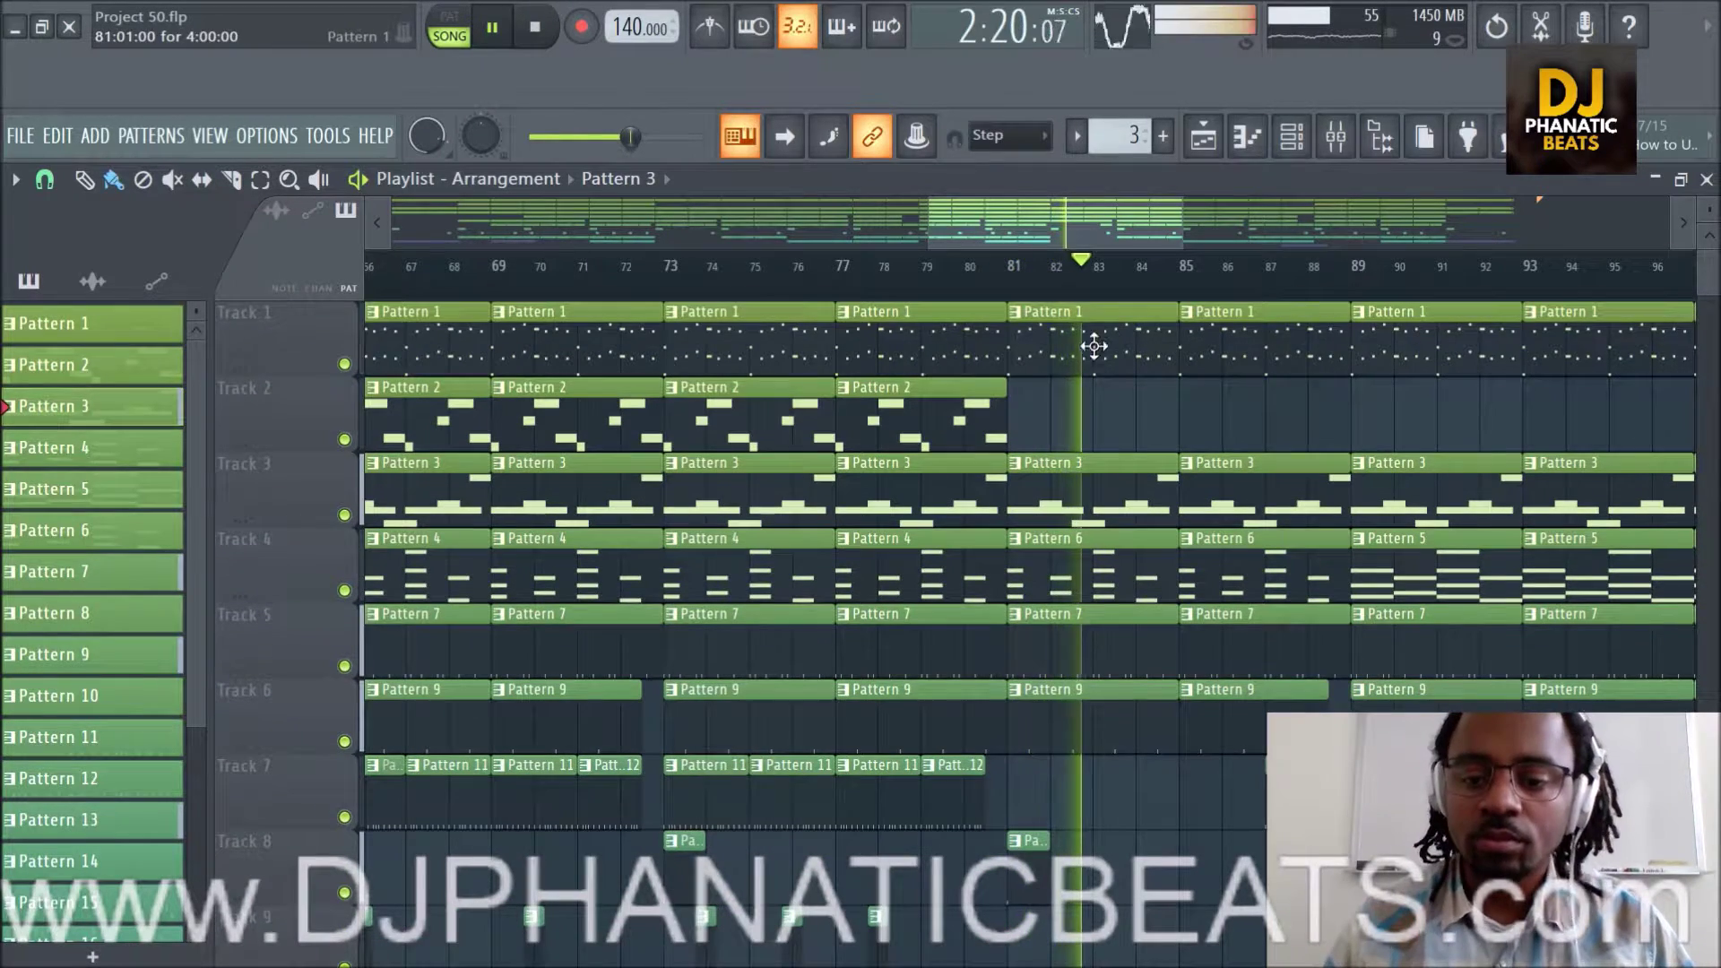
Stop the song and examine the arrangement around bar 81 at closer and wider views.
key(space)
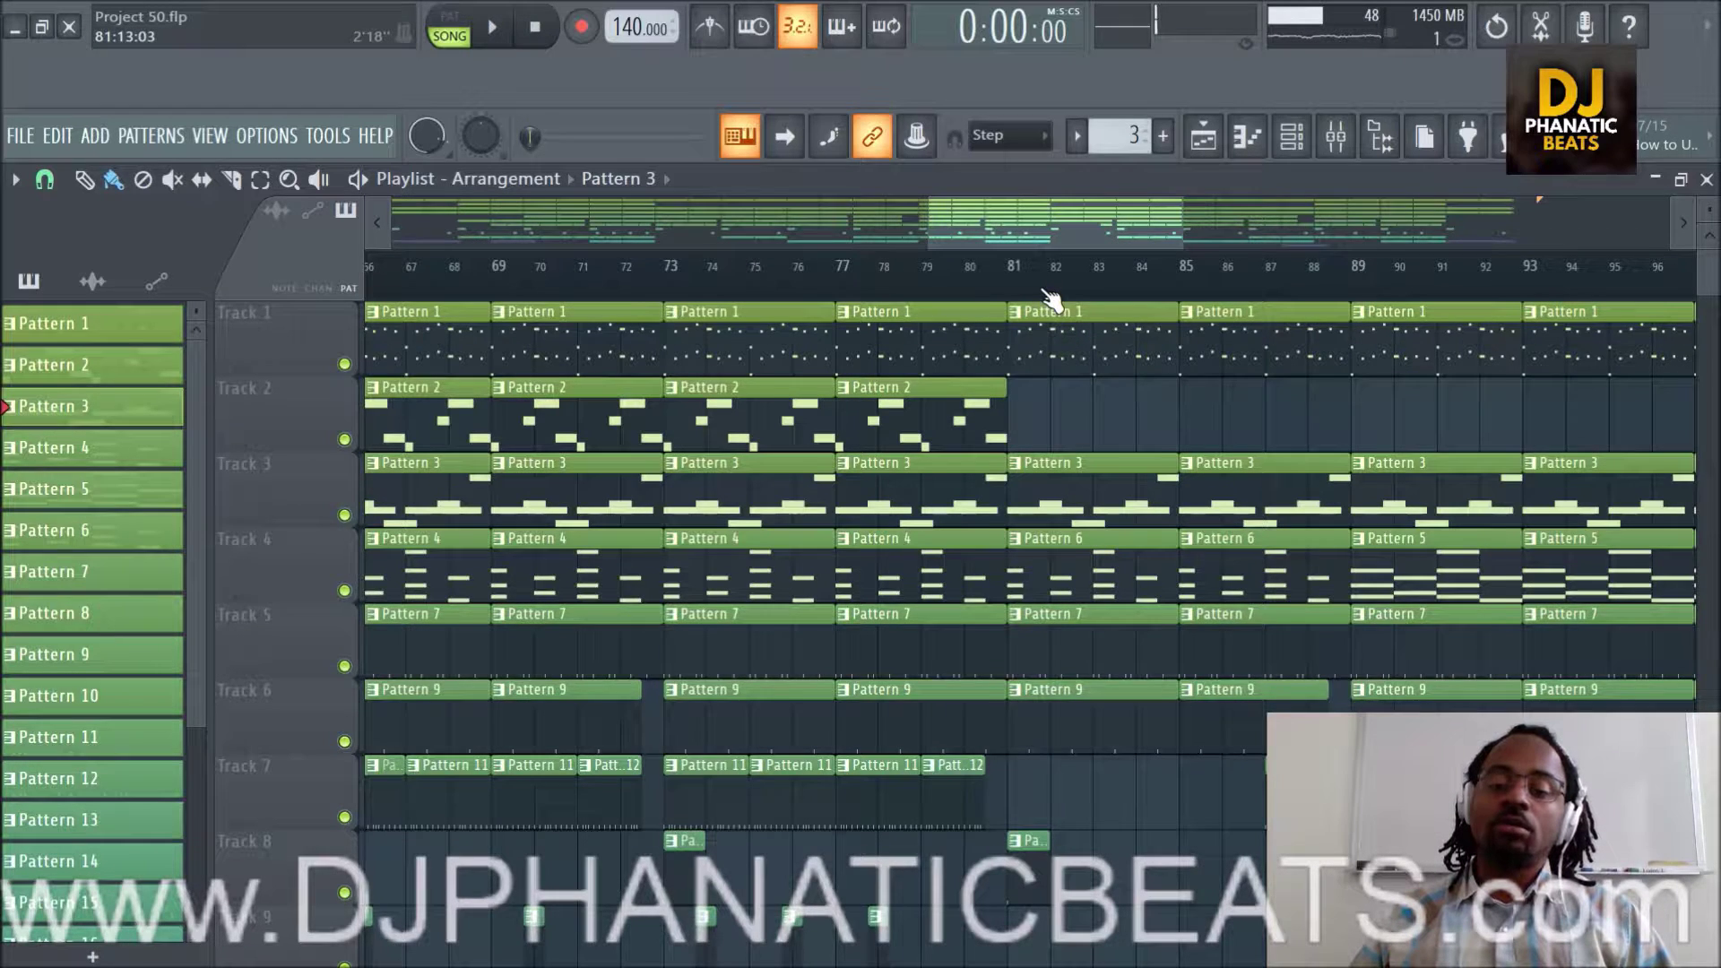
scroll(1051, 298, down, 2)
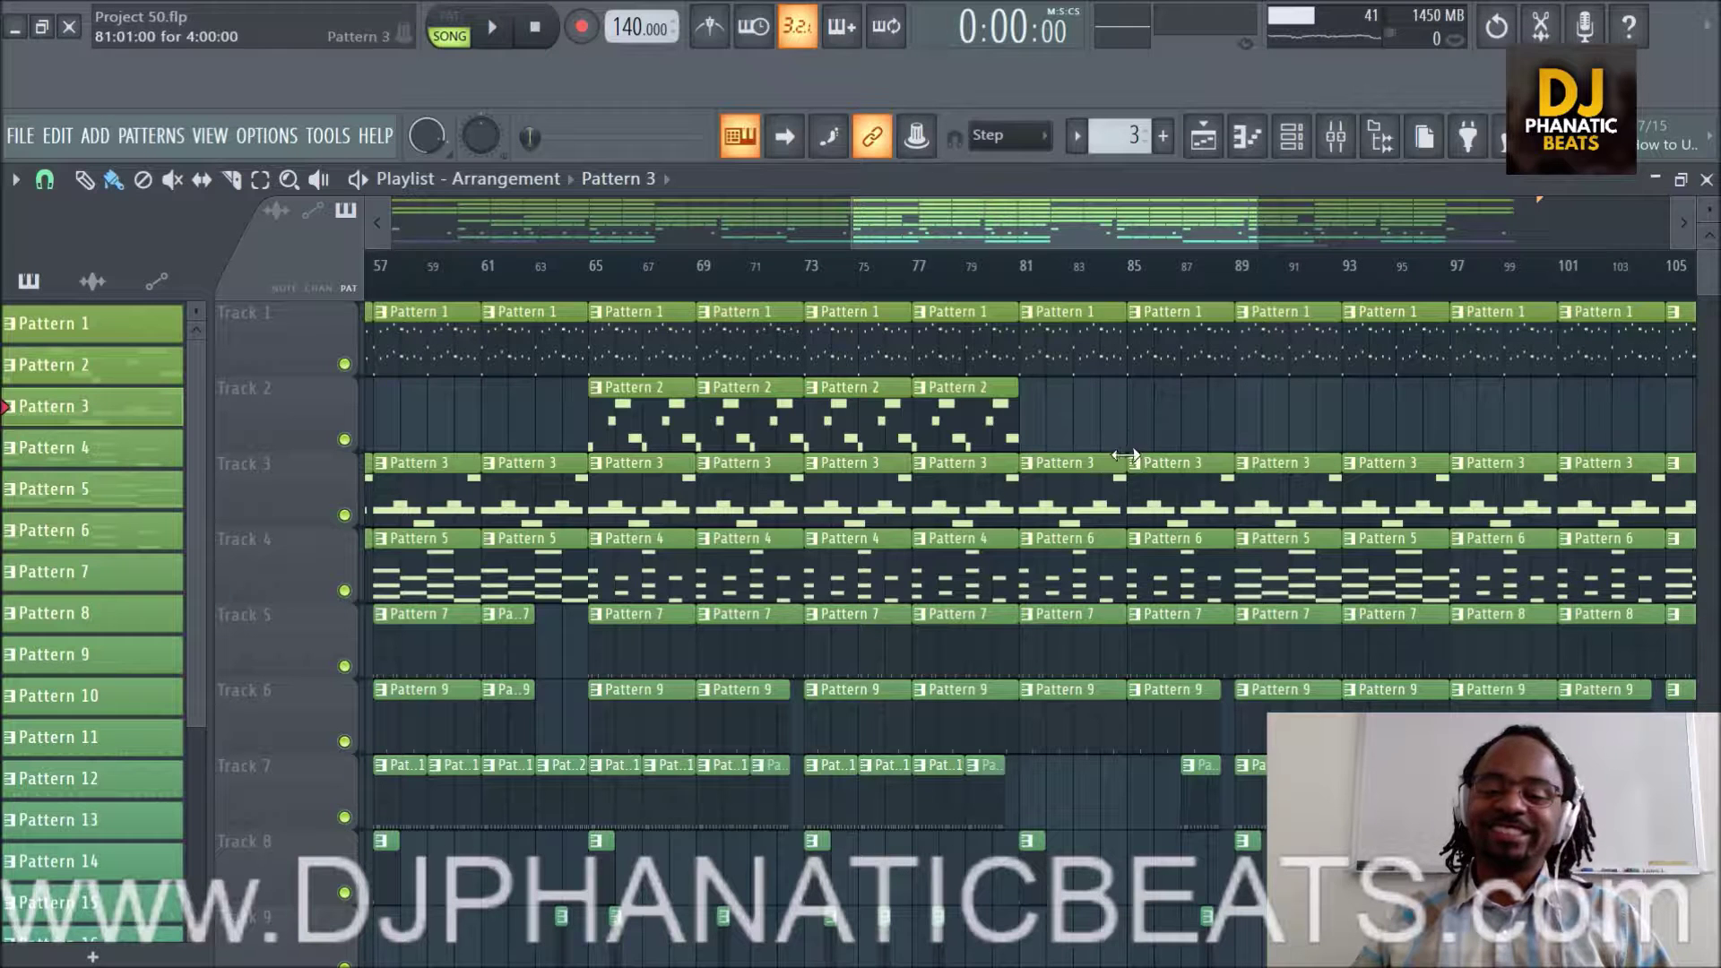
drag(1119, 278, 1083, 241)
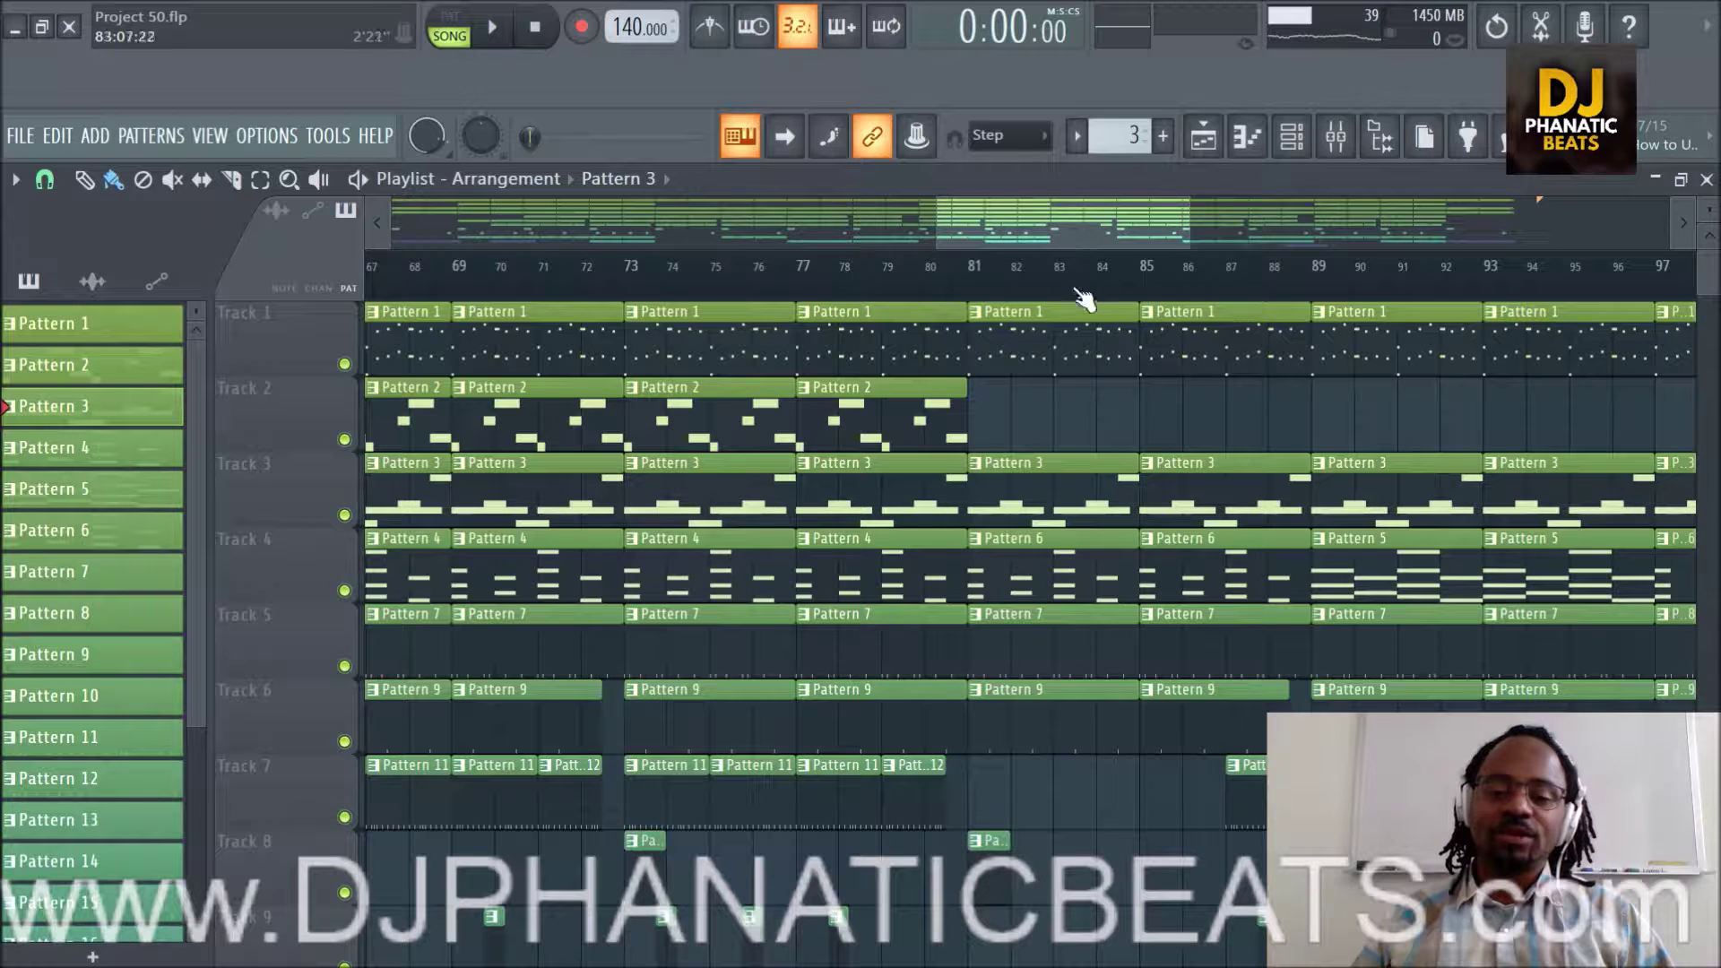
scroll(1085, 296, down, 3)
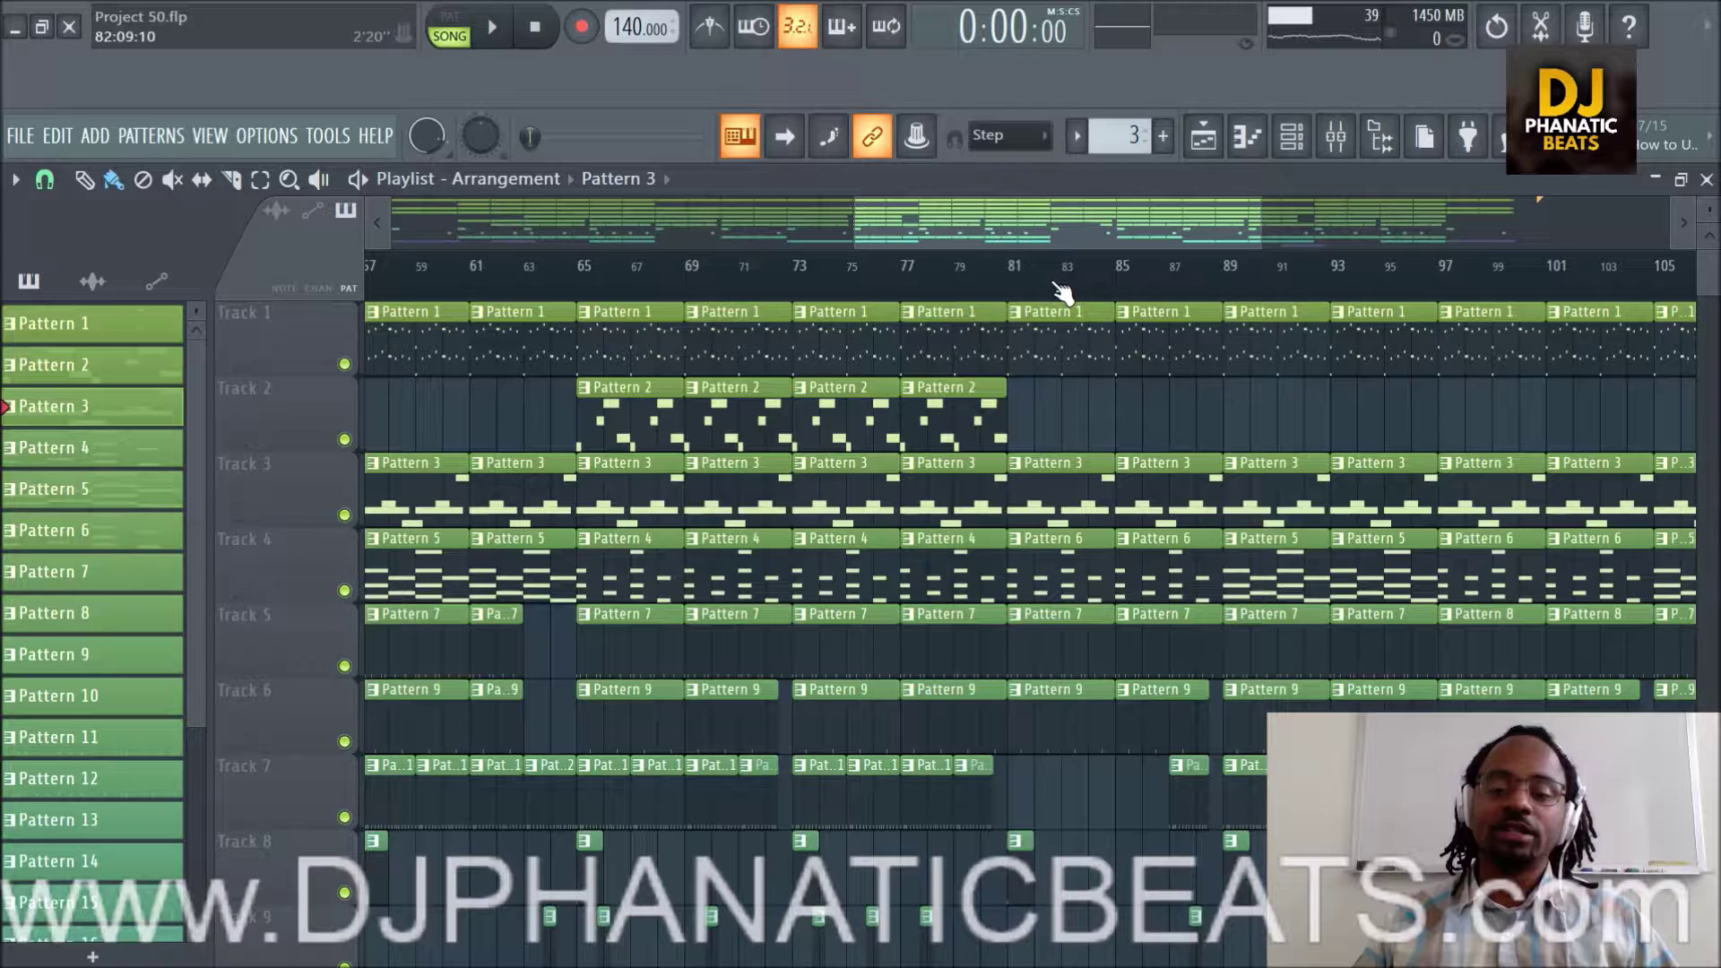
scroll(1084, 292, down, 3)
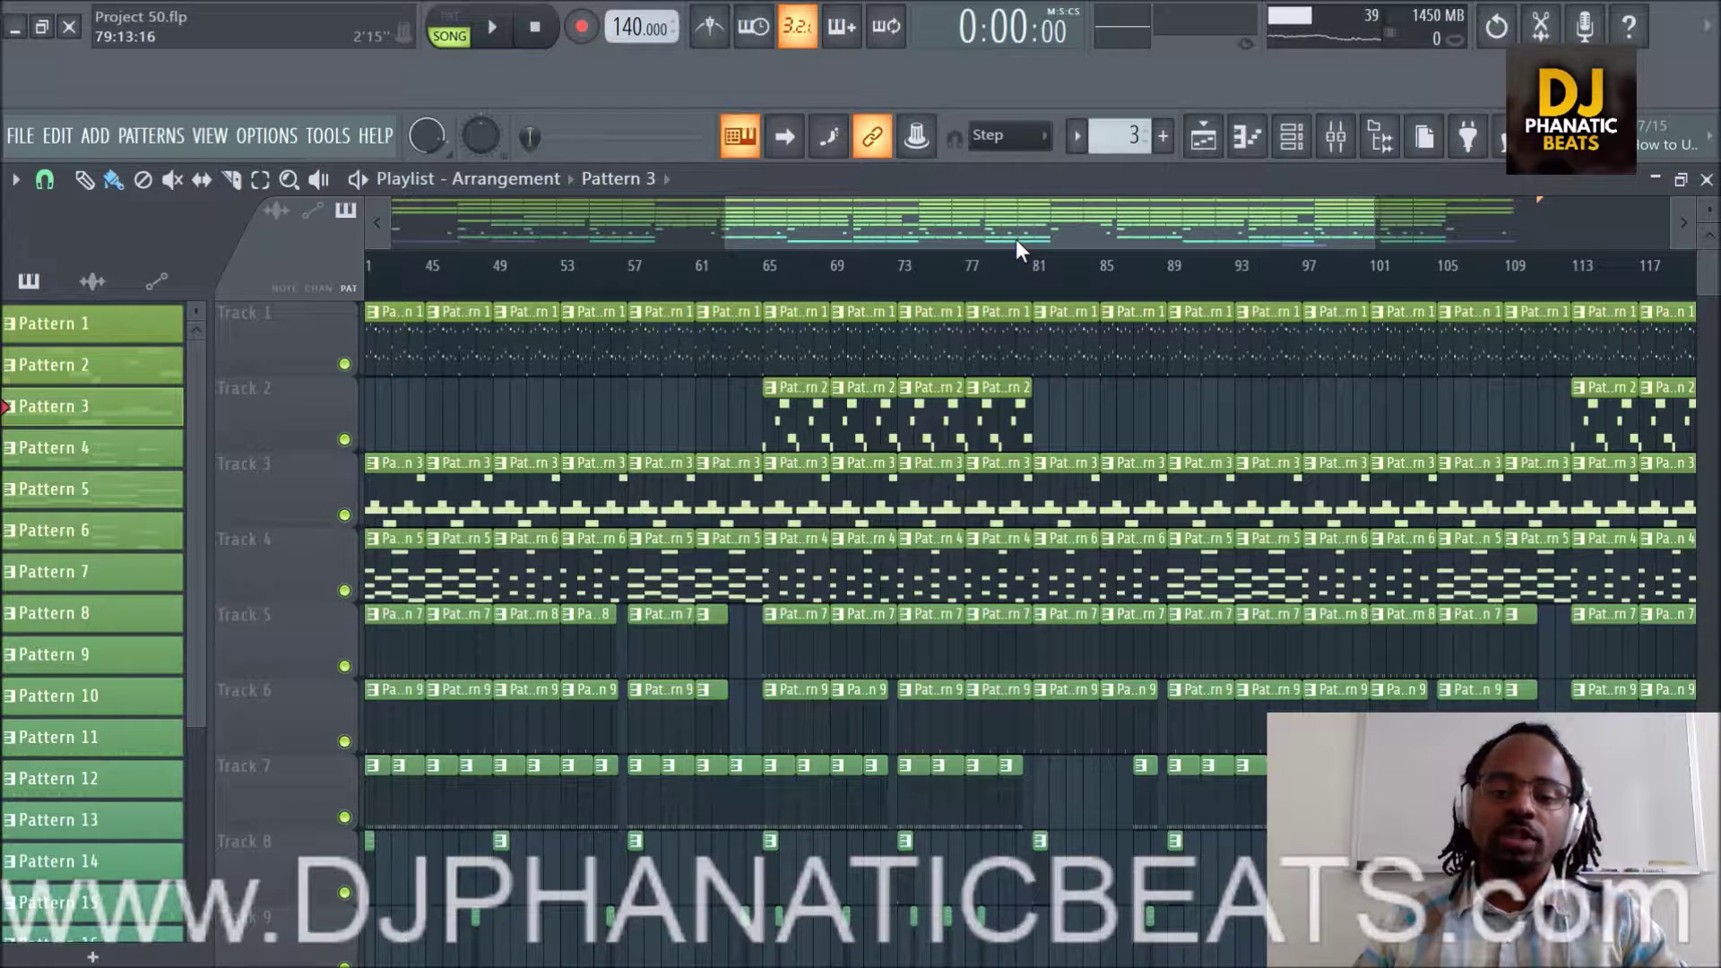
Review the arrangement from bar 1 to about bar 97 in a wide playlist view.
drag(1007, 224, 574, 206)
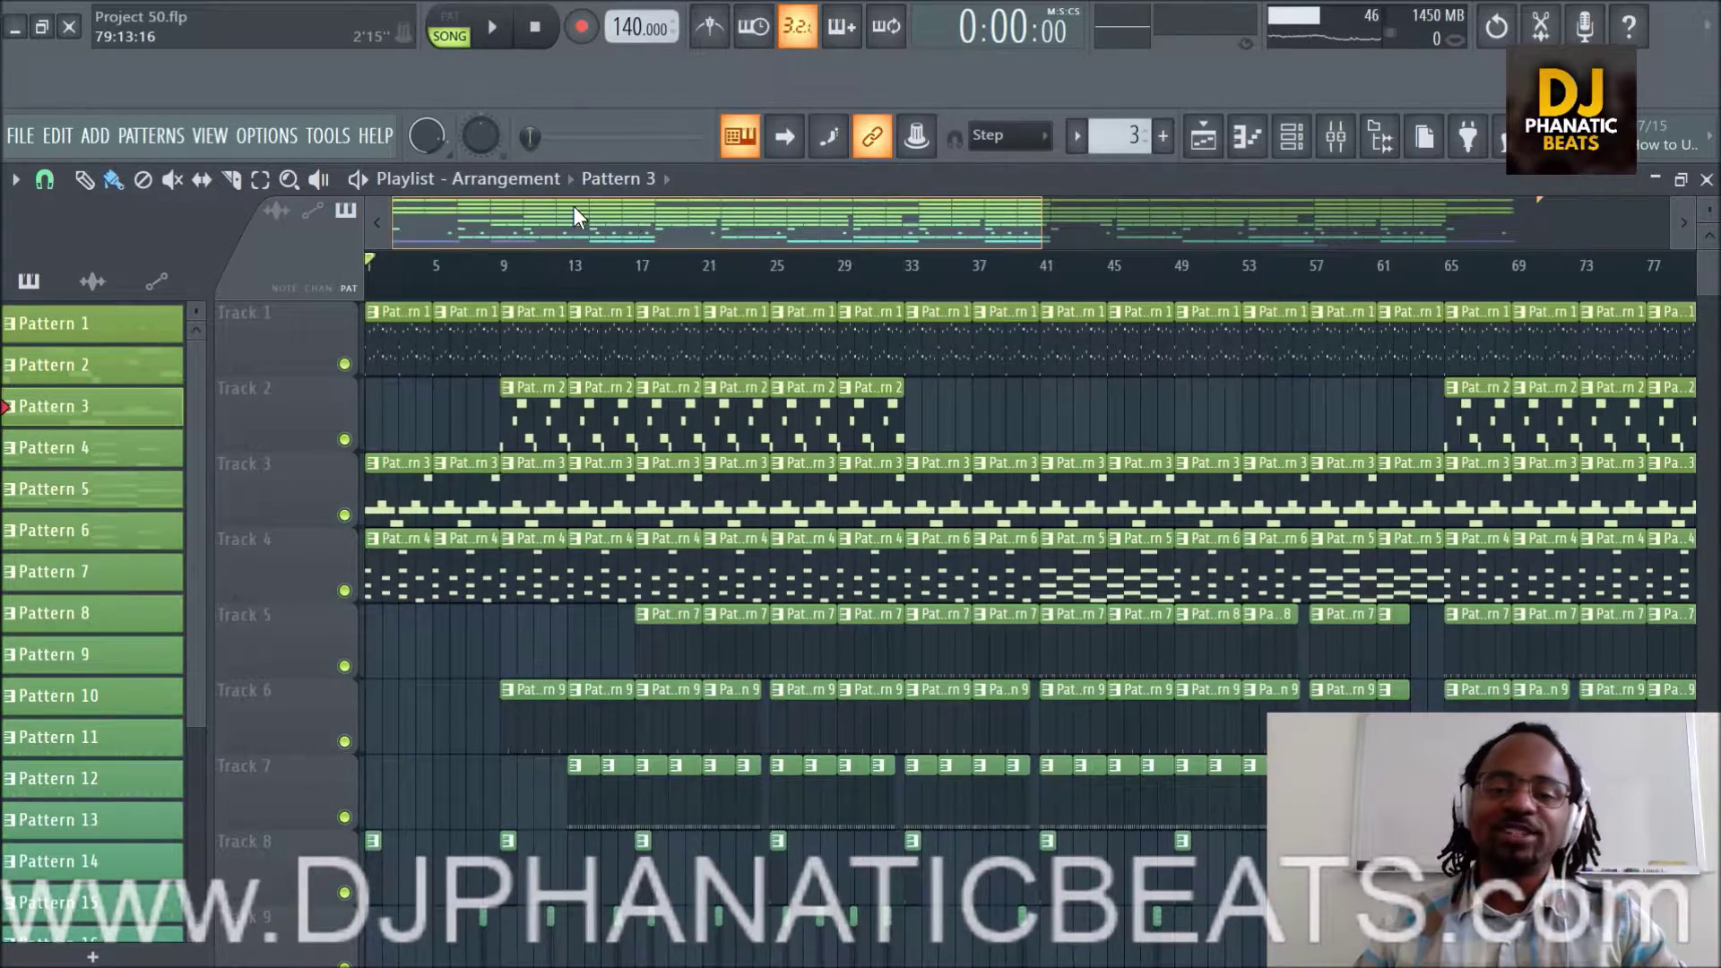
scroll(744, 296, down, 3)
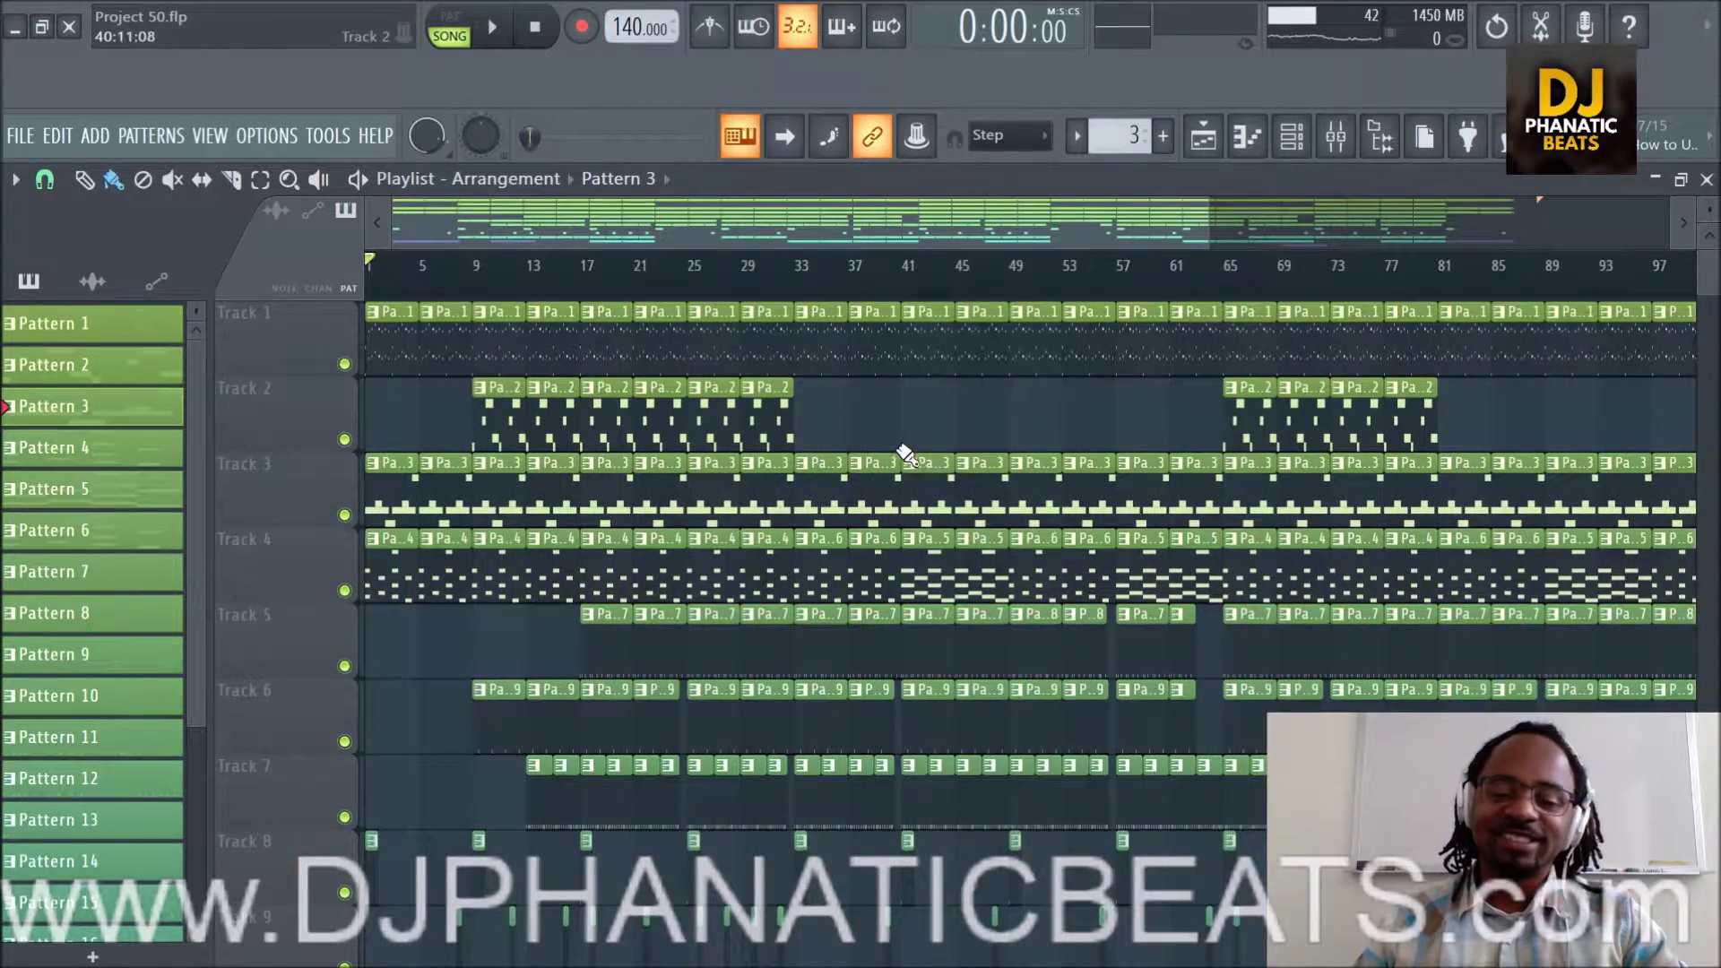
scroll(908, 453, down, 1)
scroll(906, 458, down, 4)
scroll(901, 460, up, 5)
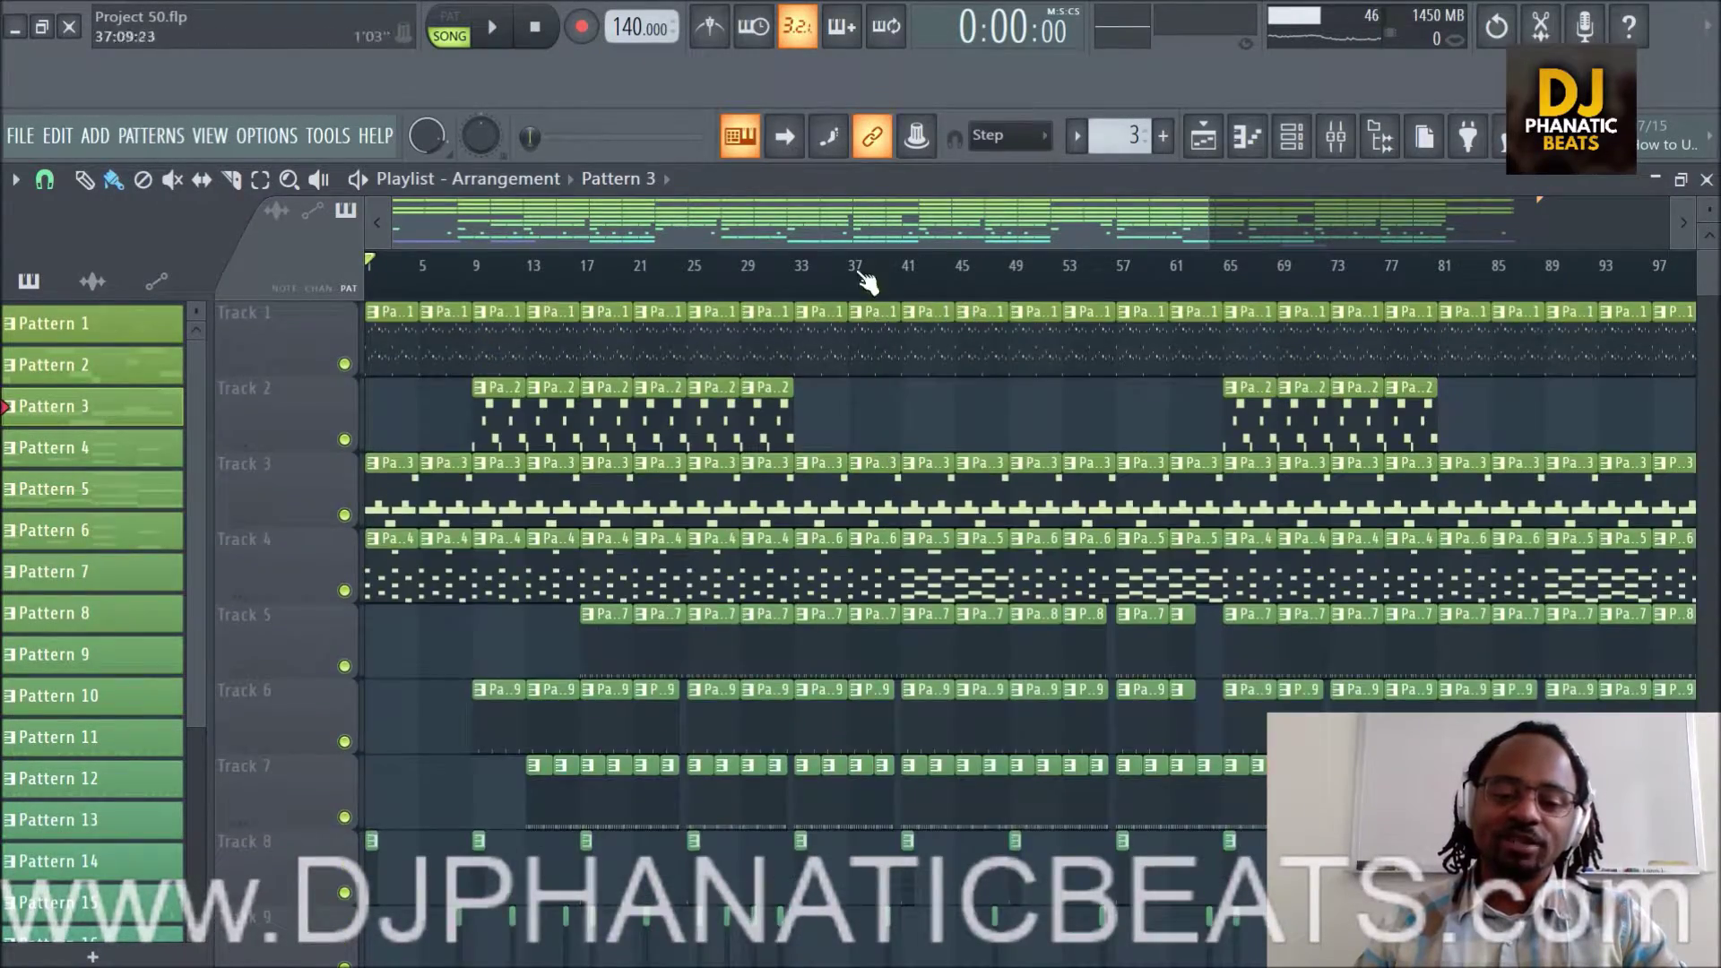
scroll(865, 280, up, 3)
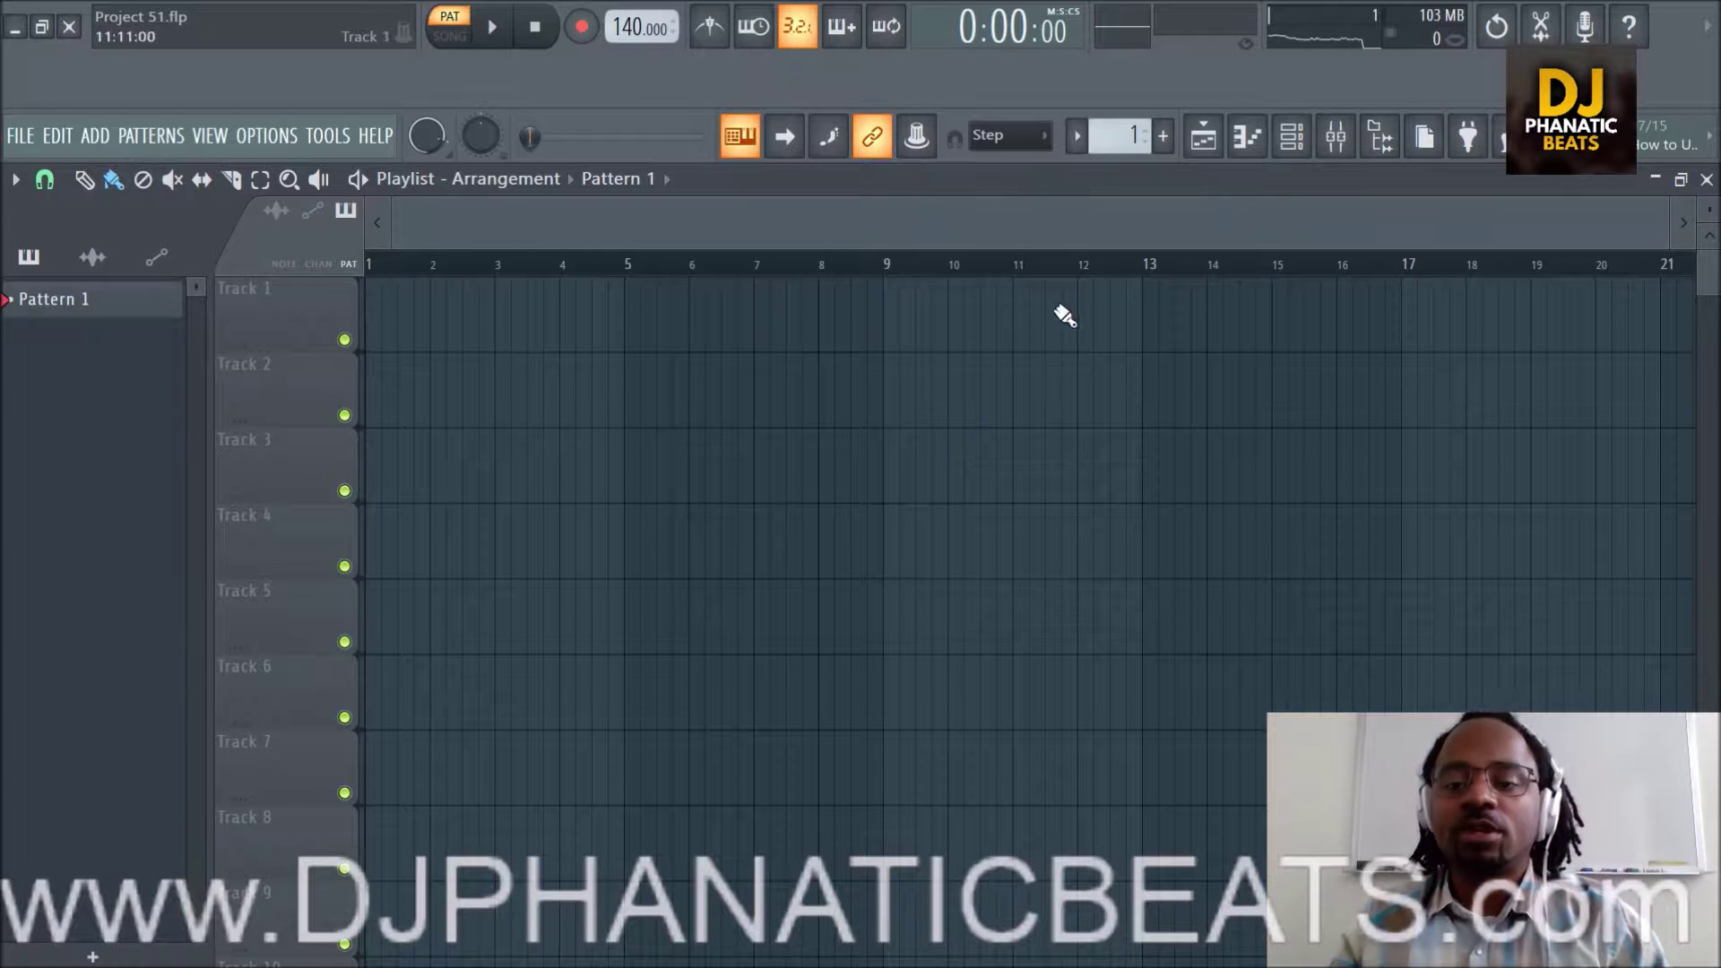
Replace the Sampler channel in the channel rack with Omnisphere and move its window clear of the pattern list.
click(1292, 136)
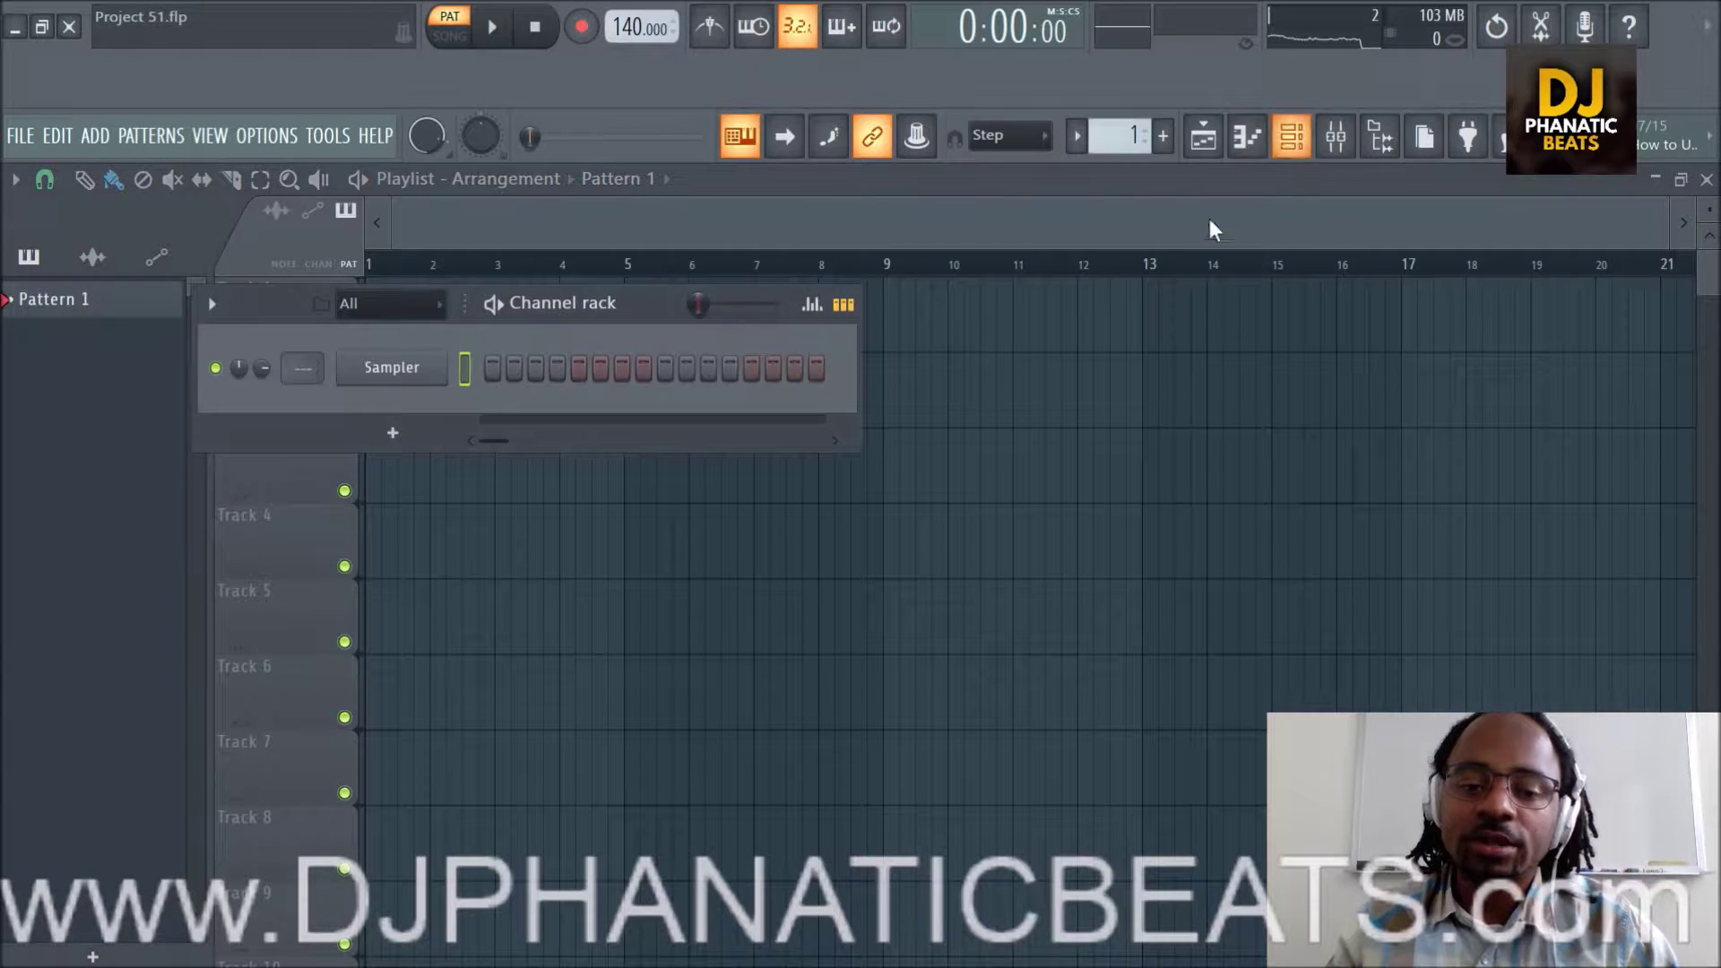
right_click(422, 367)
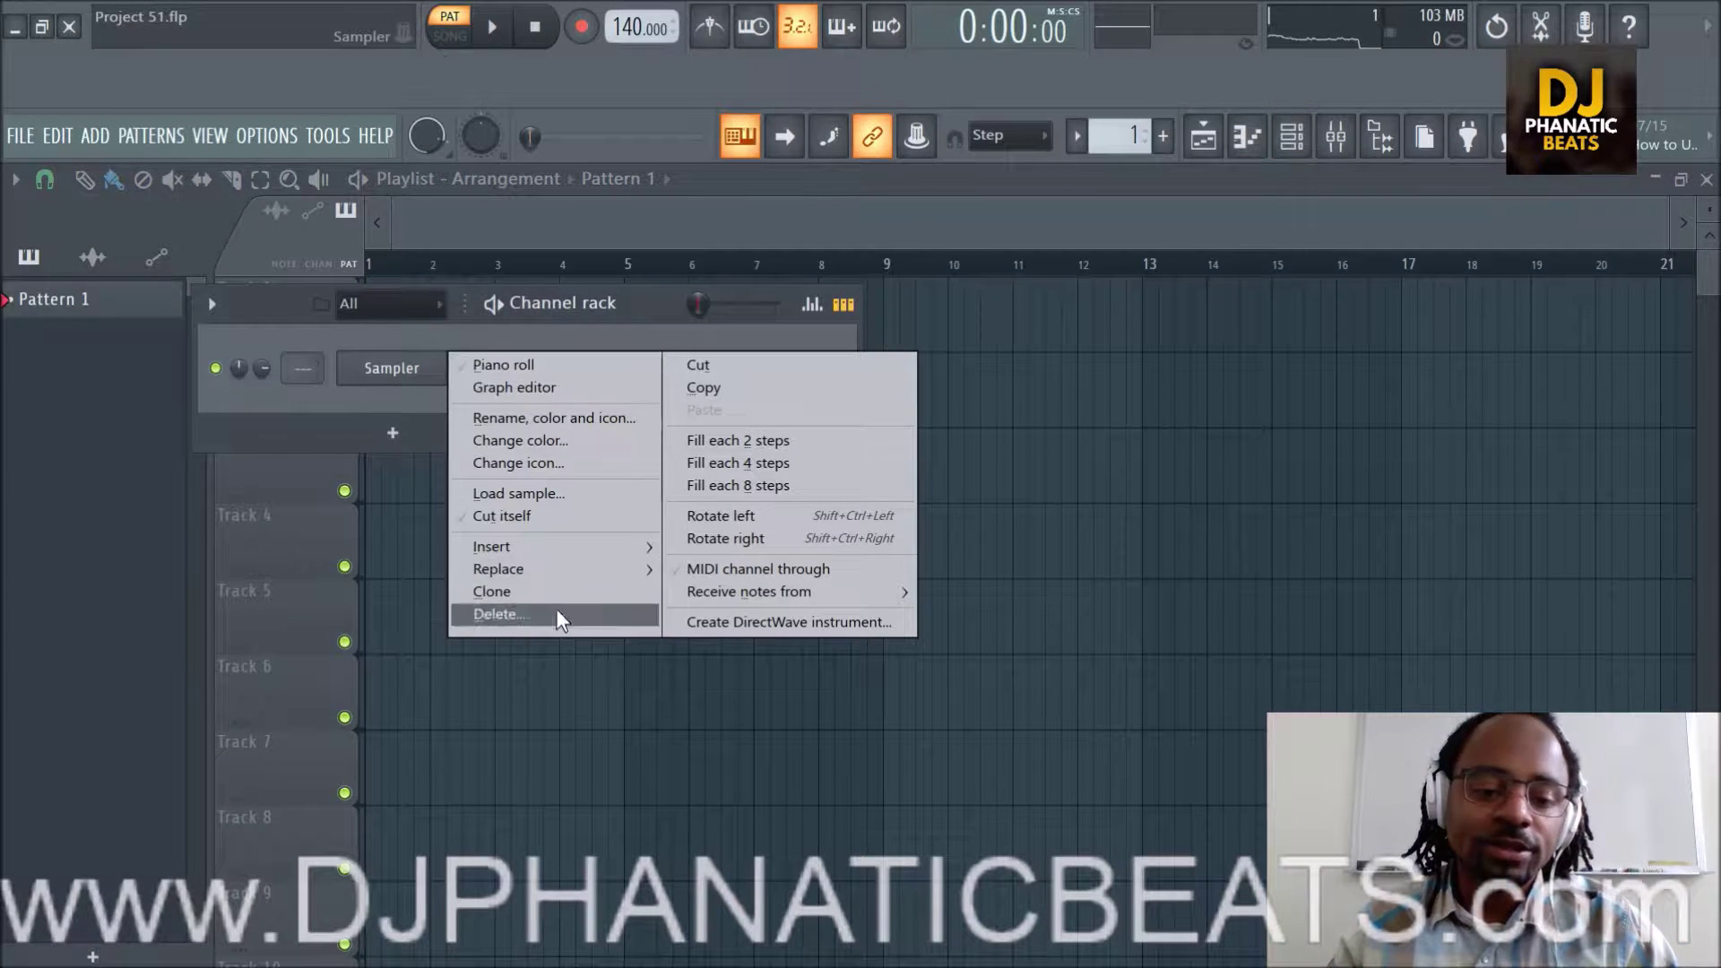
mouse_move(574, 578)
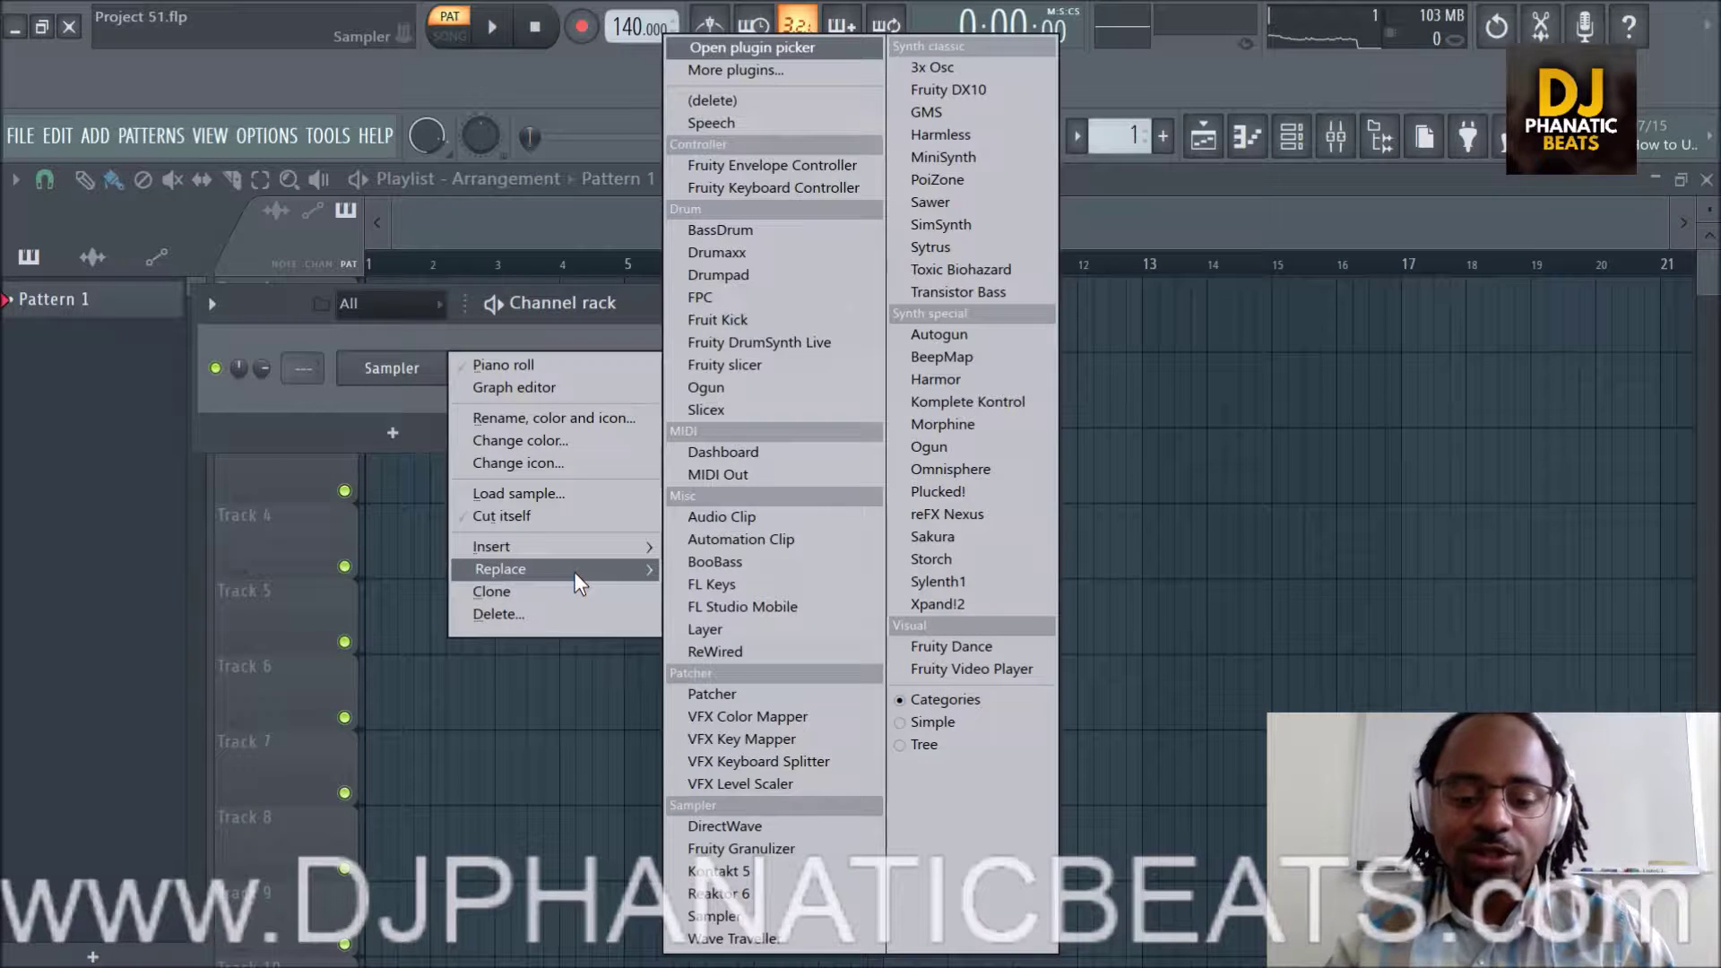
click(955, 469)
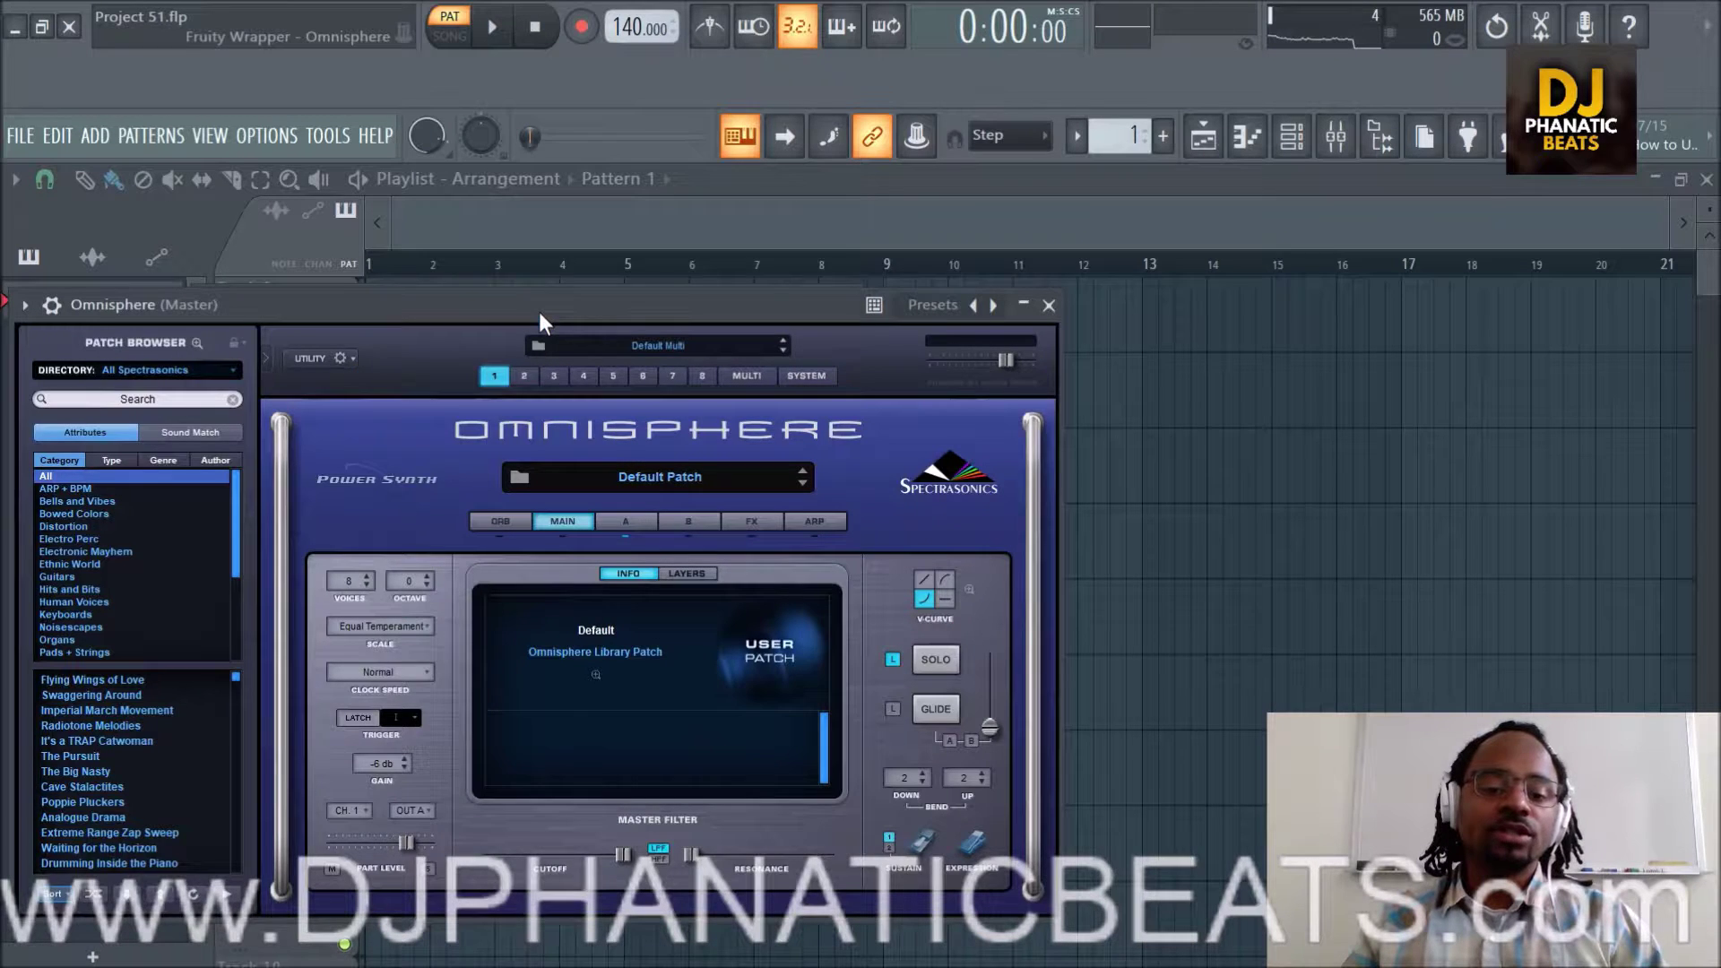
drag(540, 312, 813, 274)
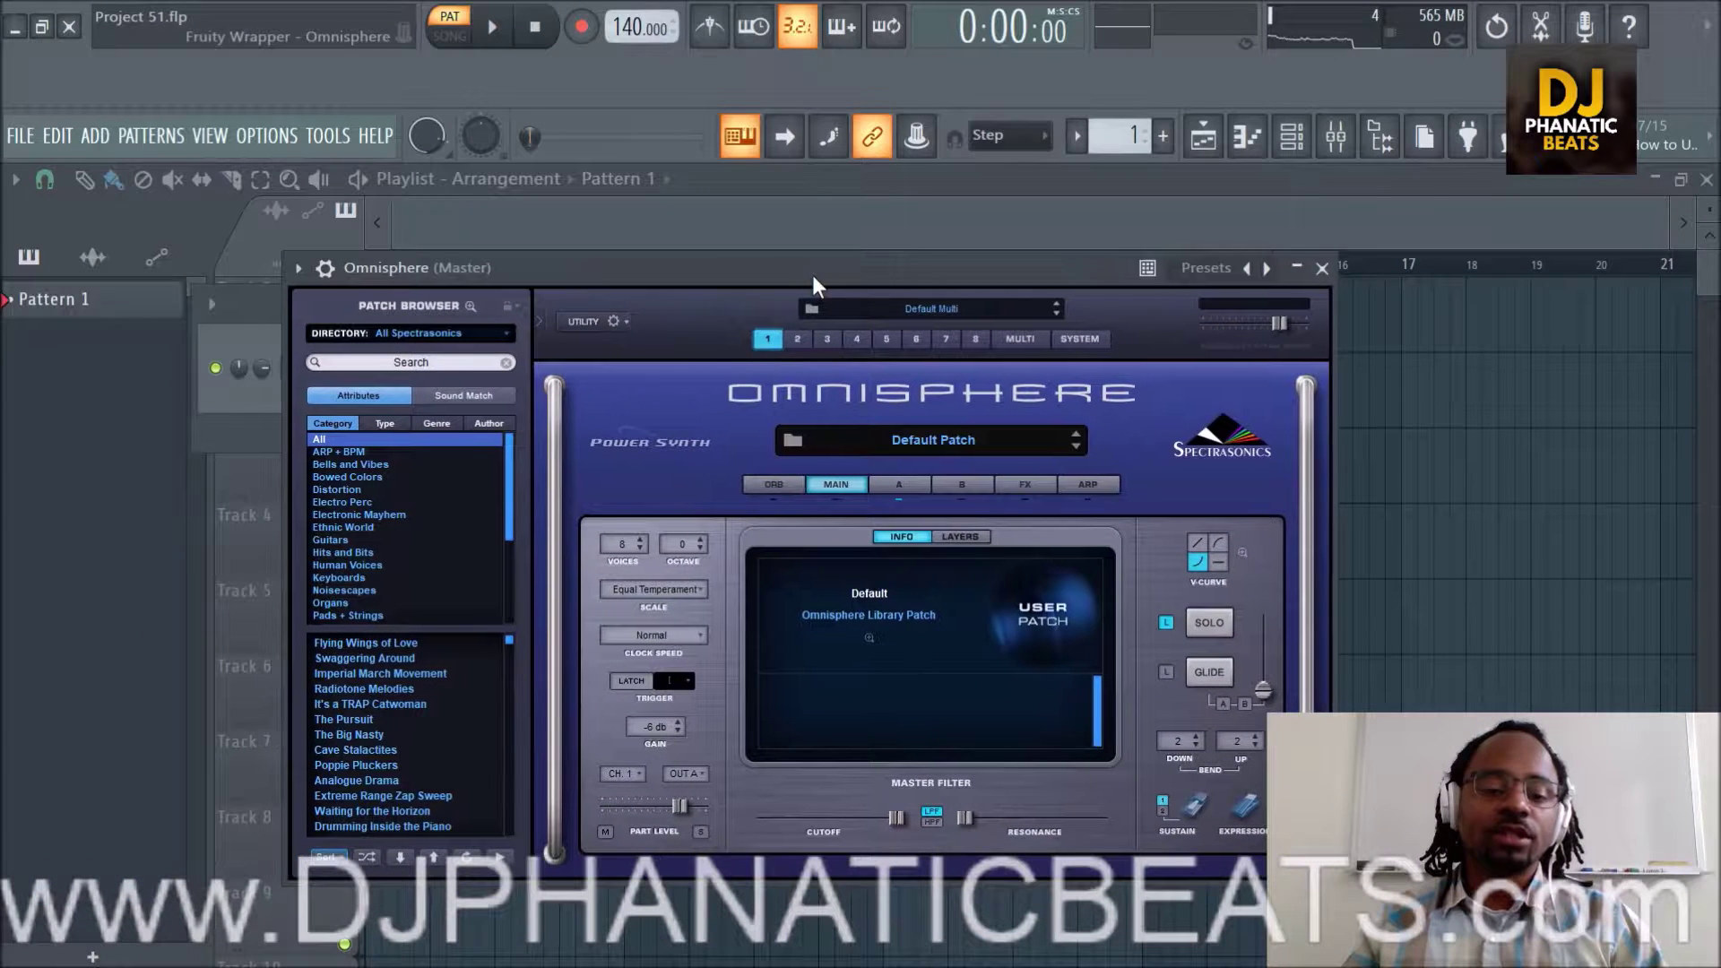
Shuffle Omnisphere's patch list, load the Crazy Percussive Stringthing patch and audition it with notes around F4 to A#4.
click(367, 856)
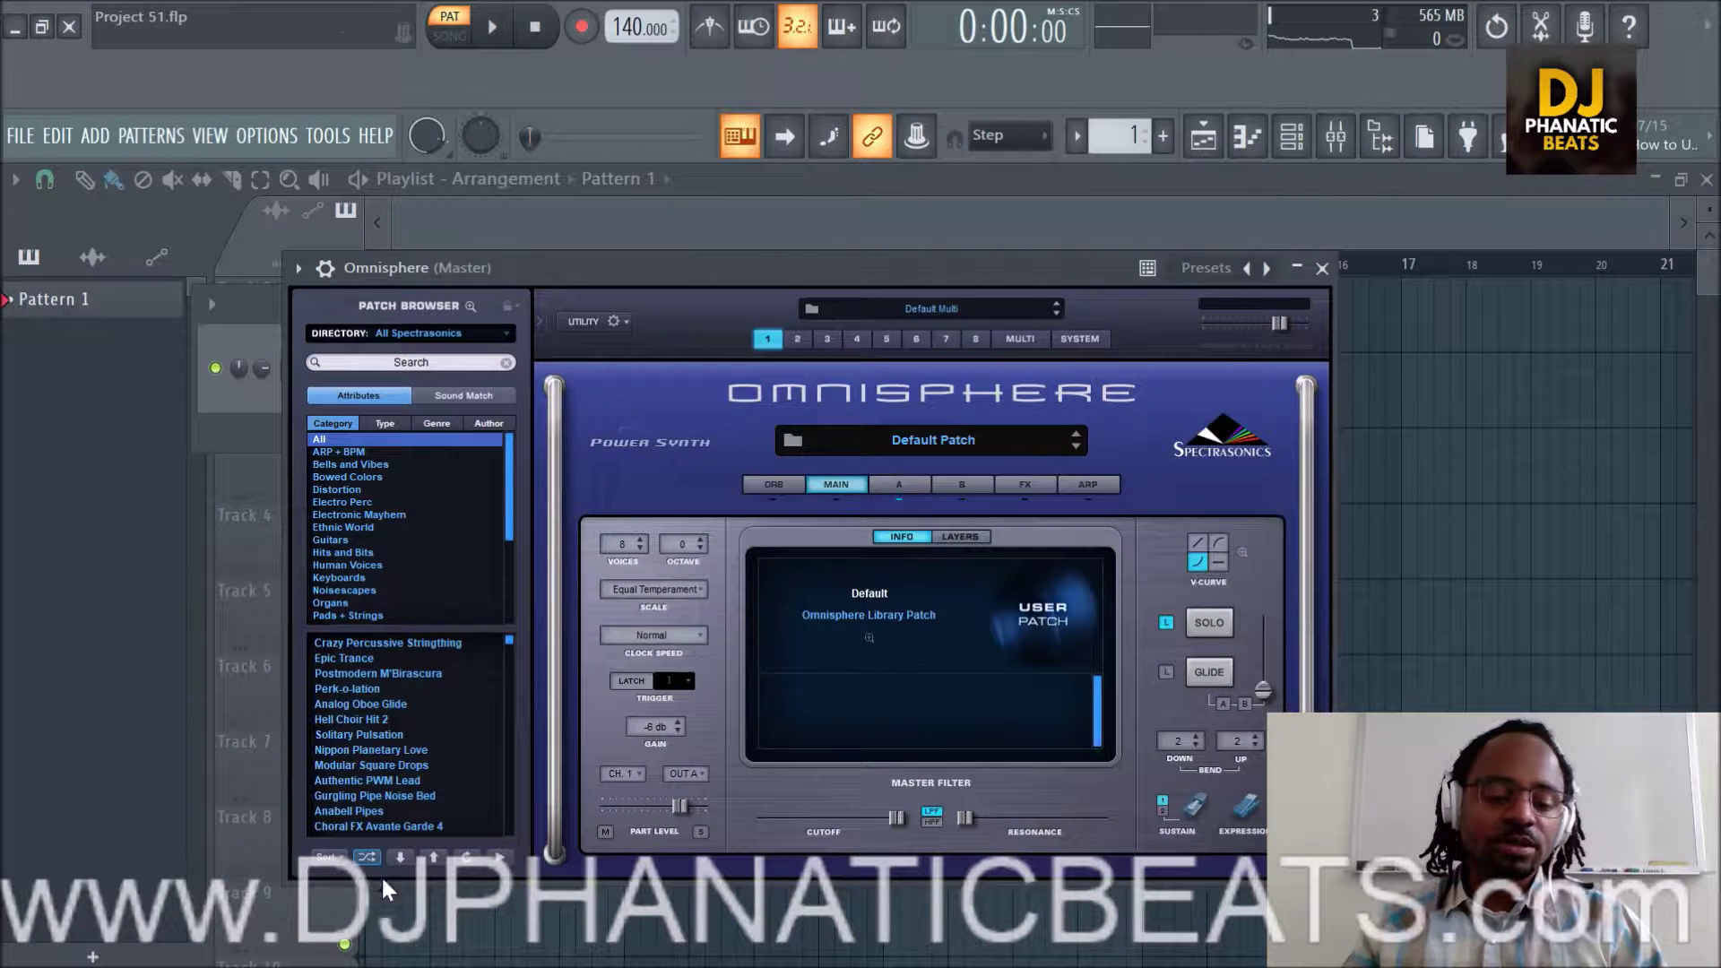
click(373, 647)
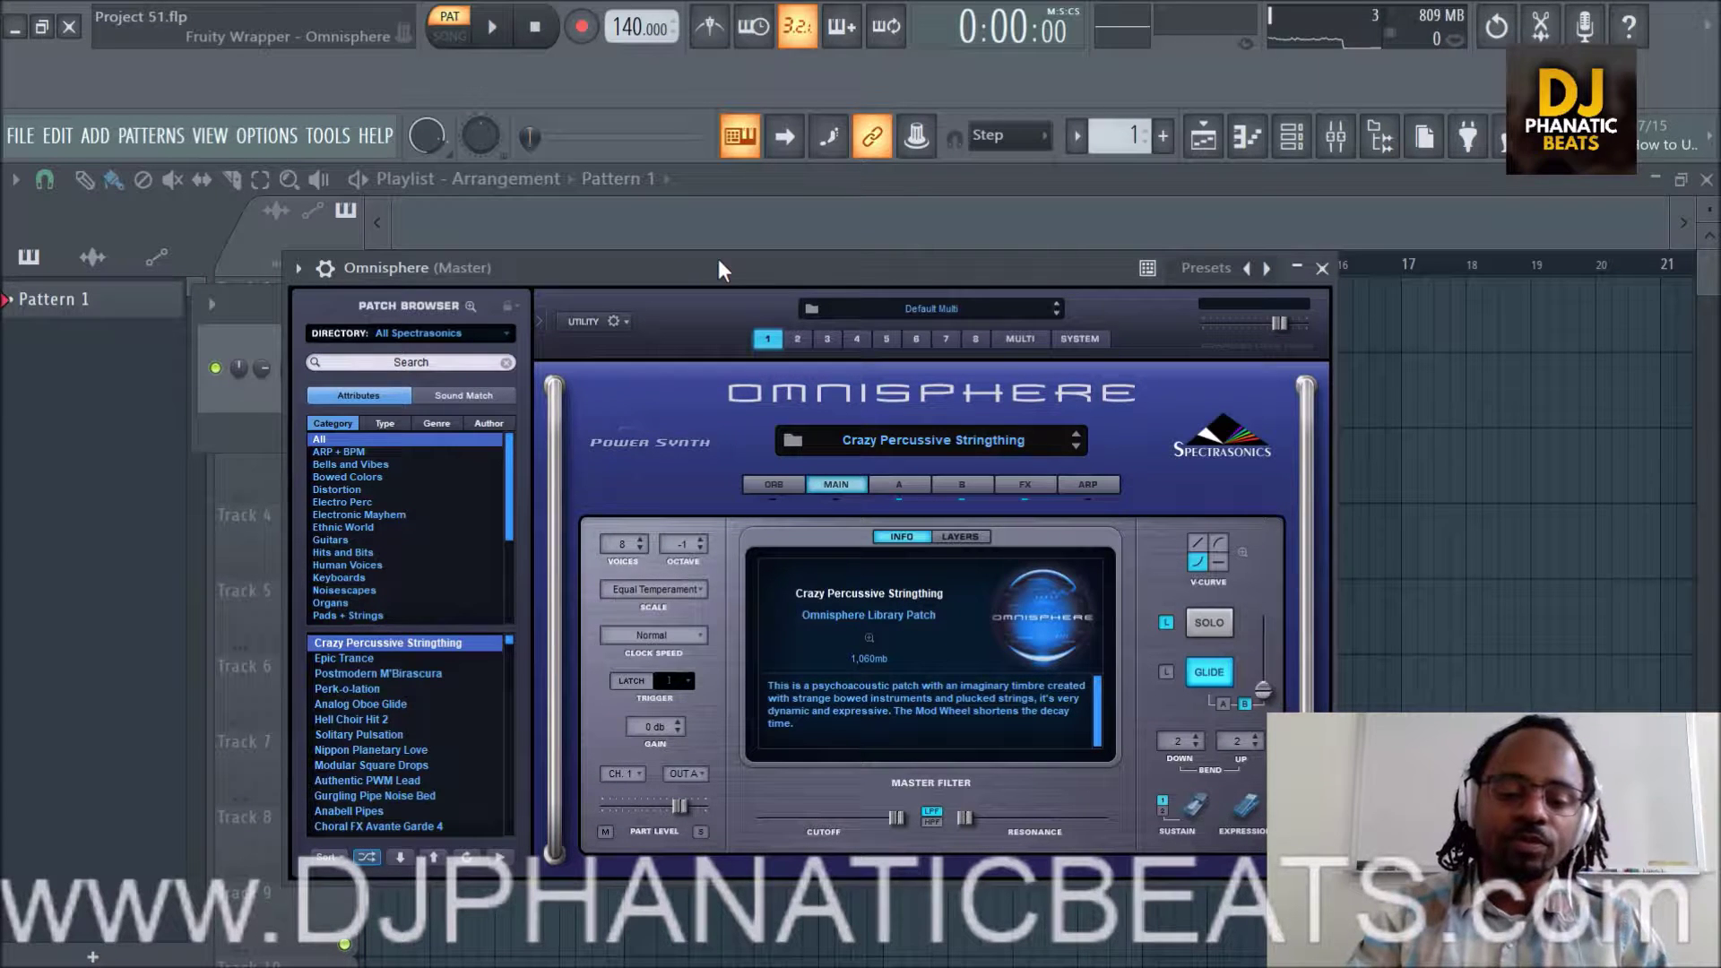
key(q)
key(r)
key(j)
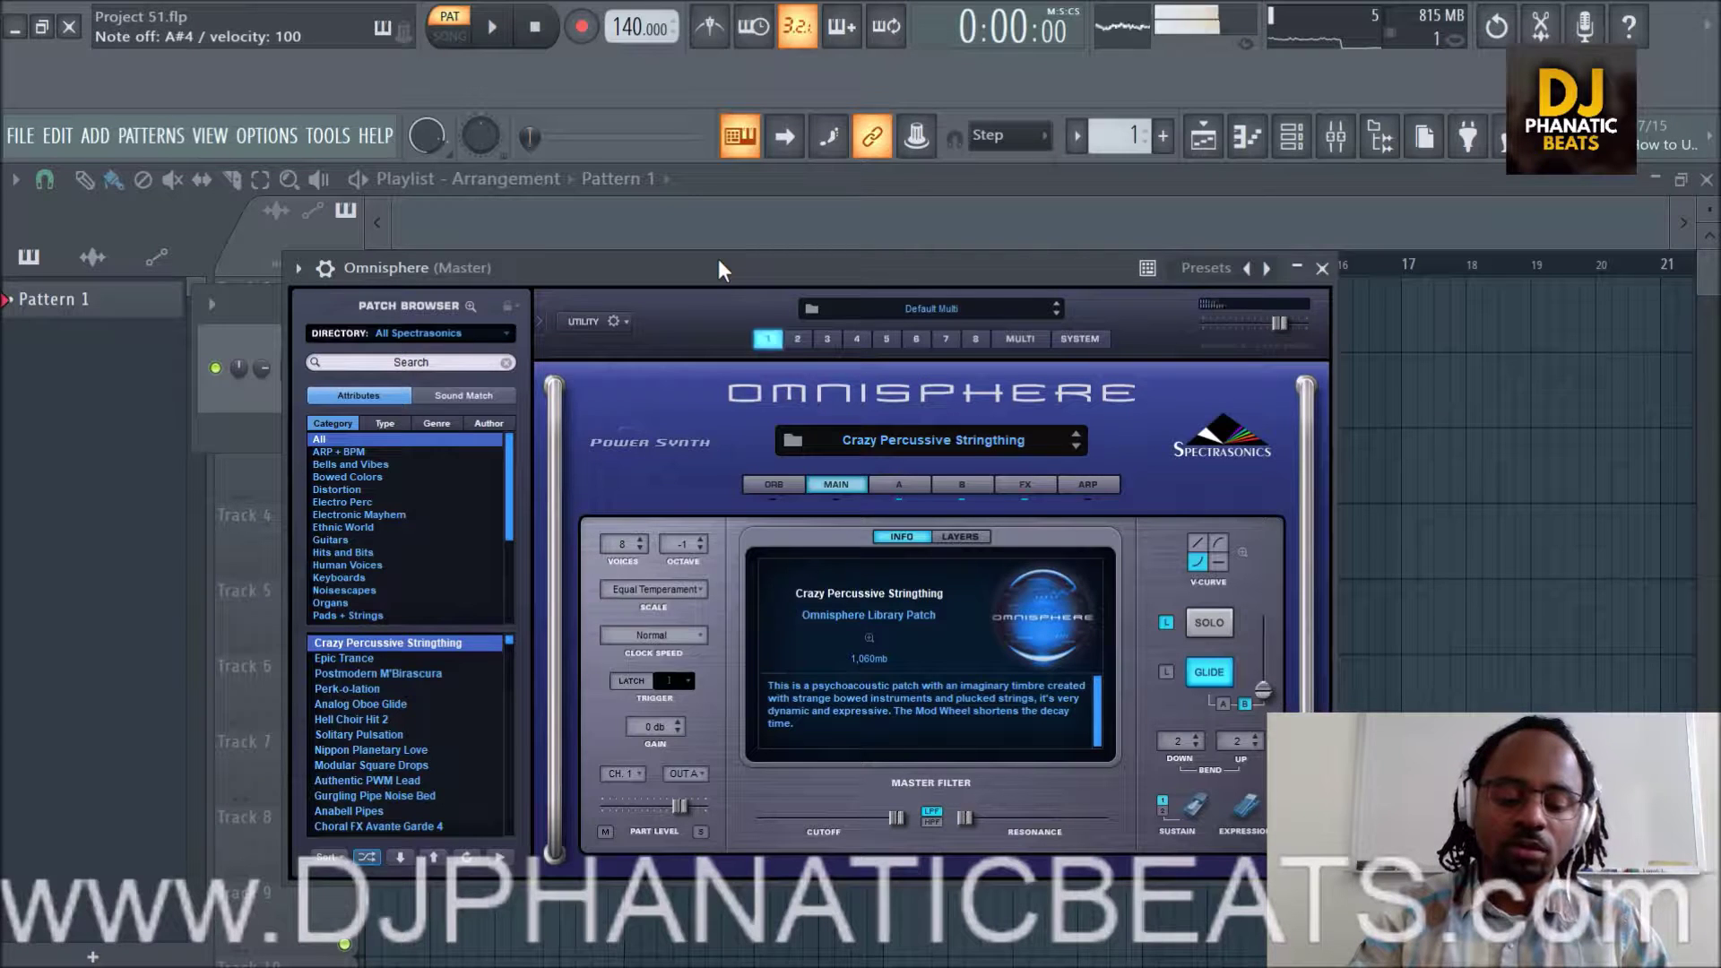
key(n)
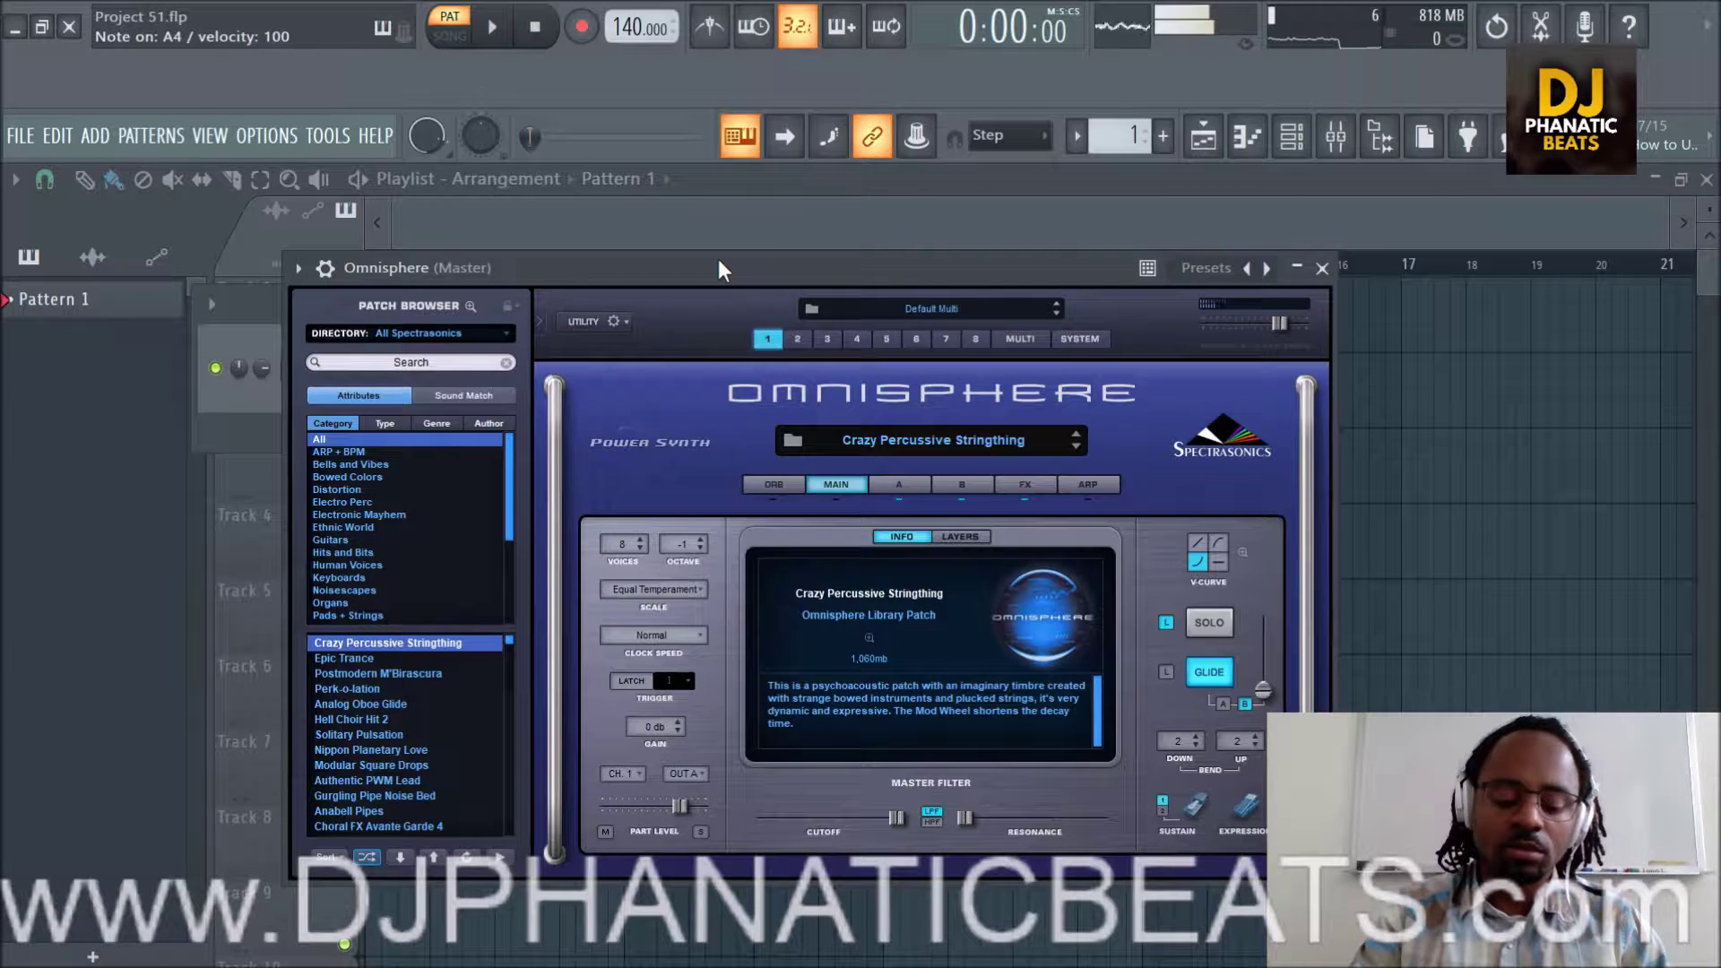
key(b)
key(n)
key(v)
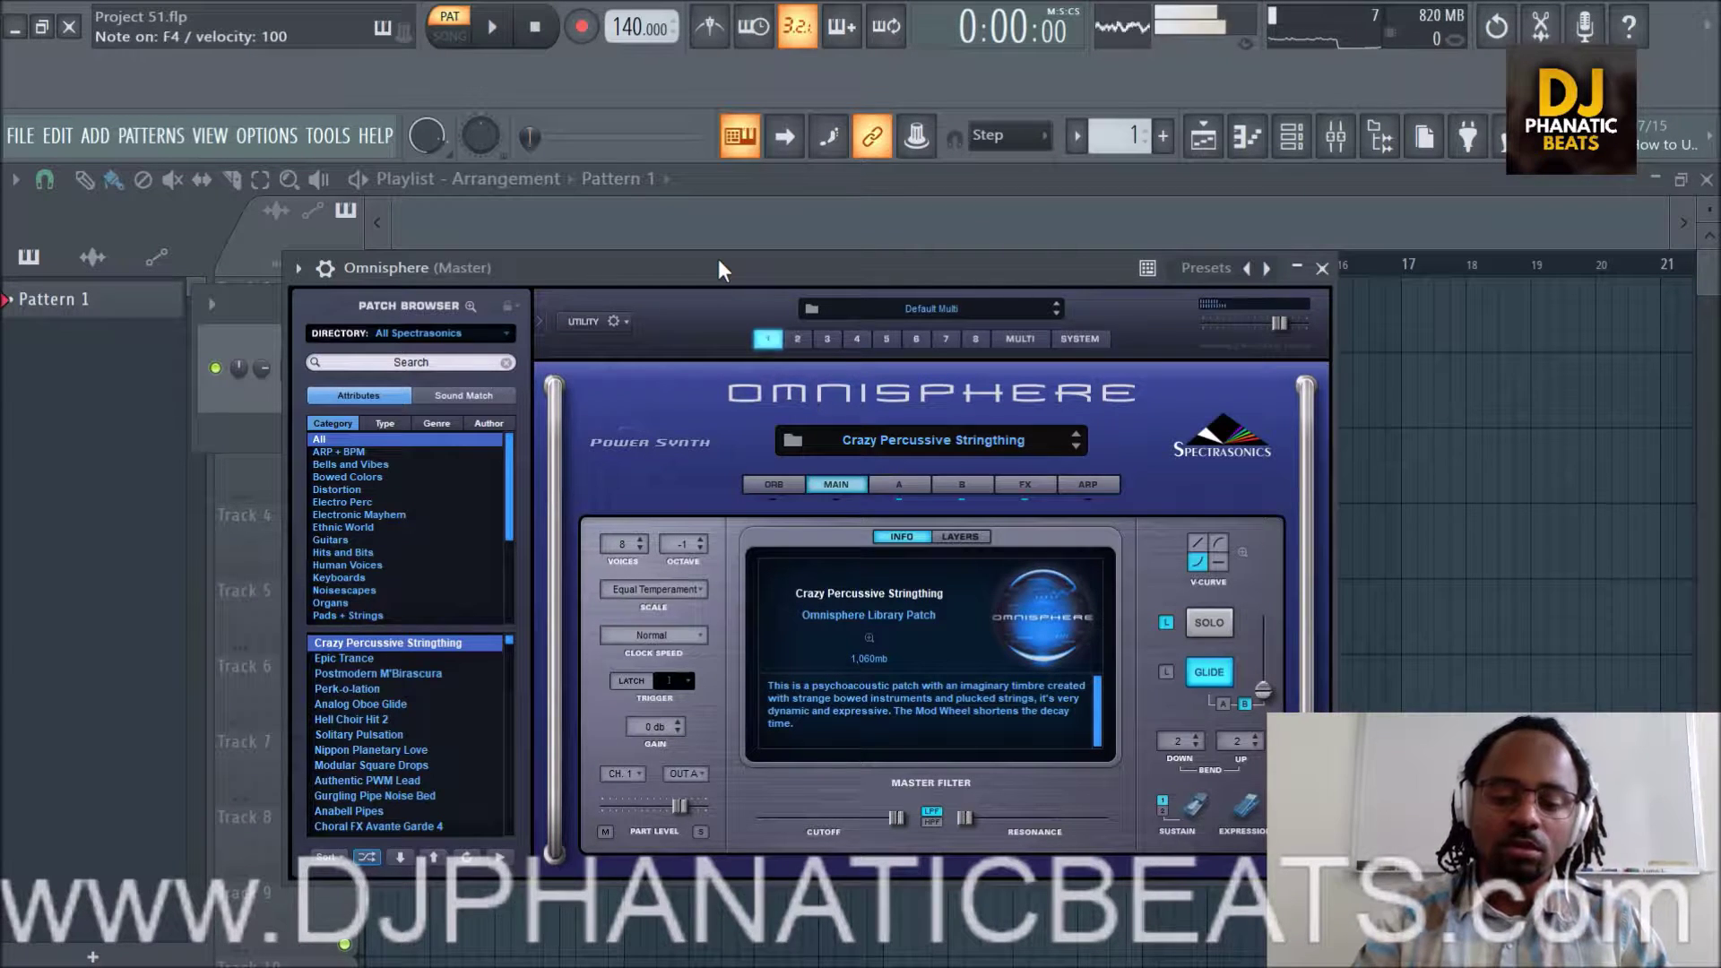
key(n)
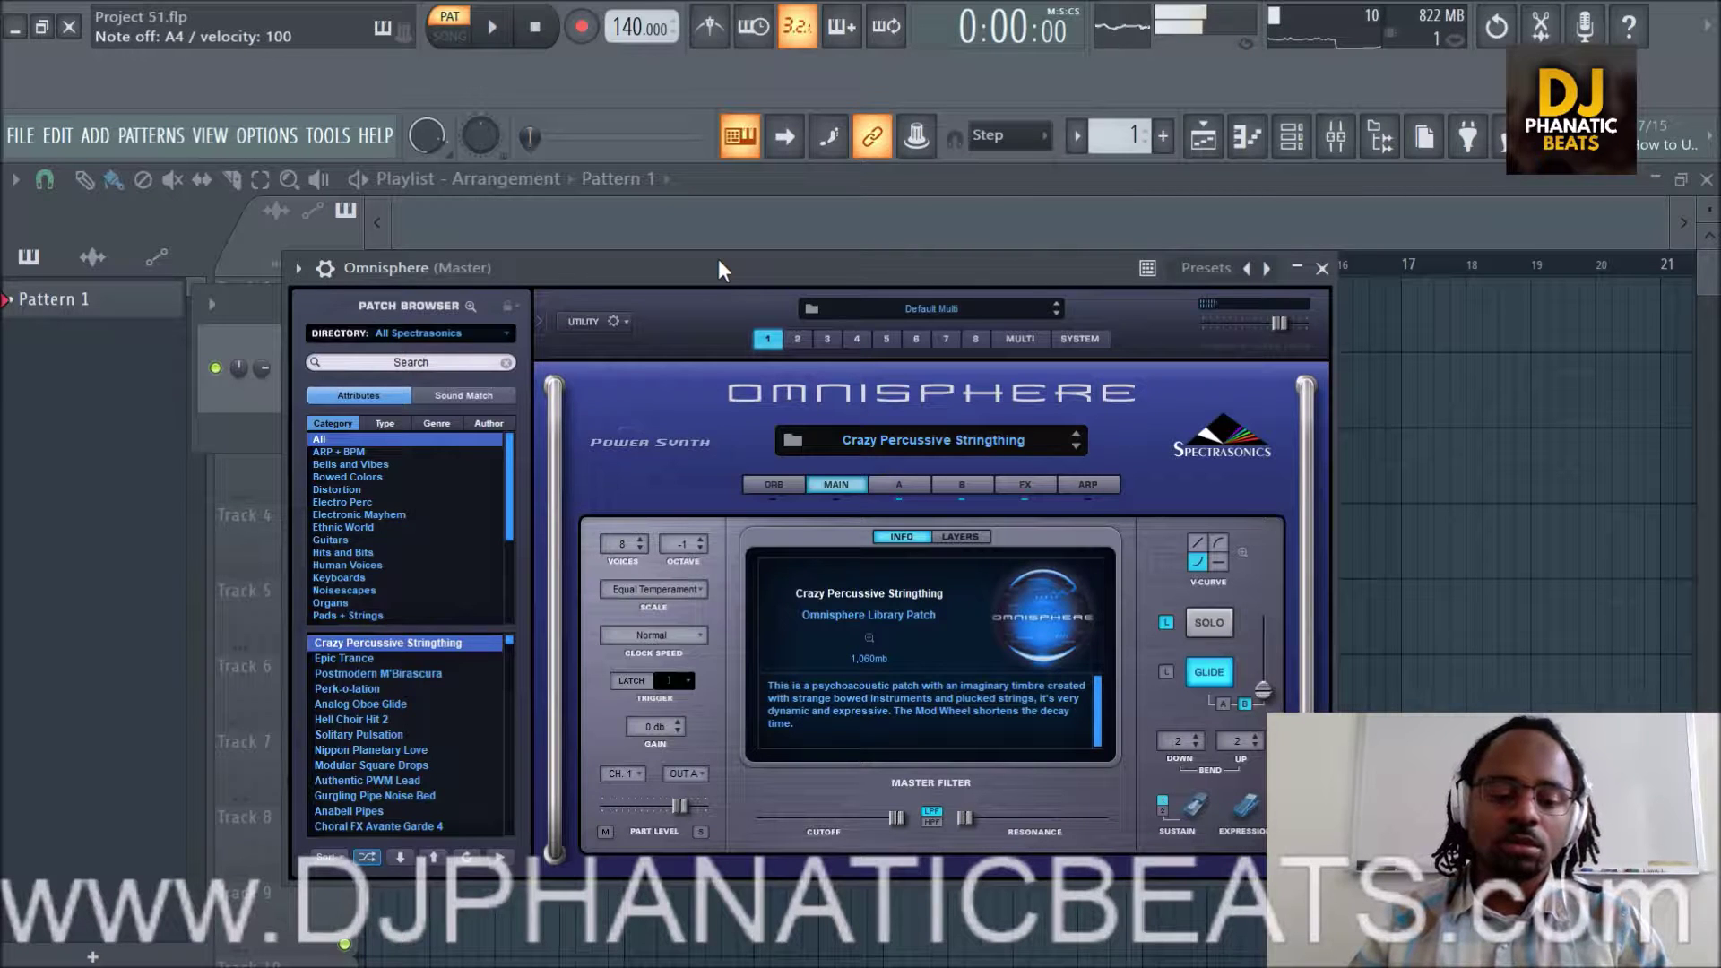
key(v)
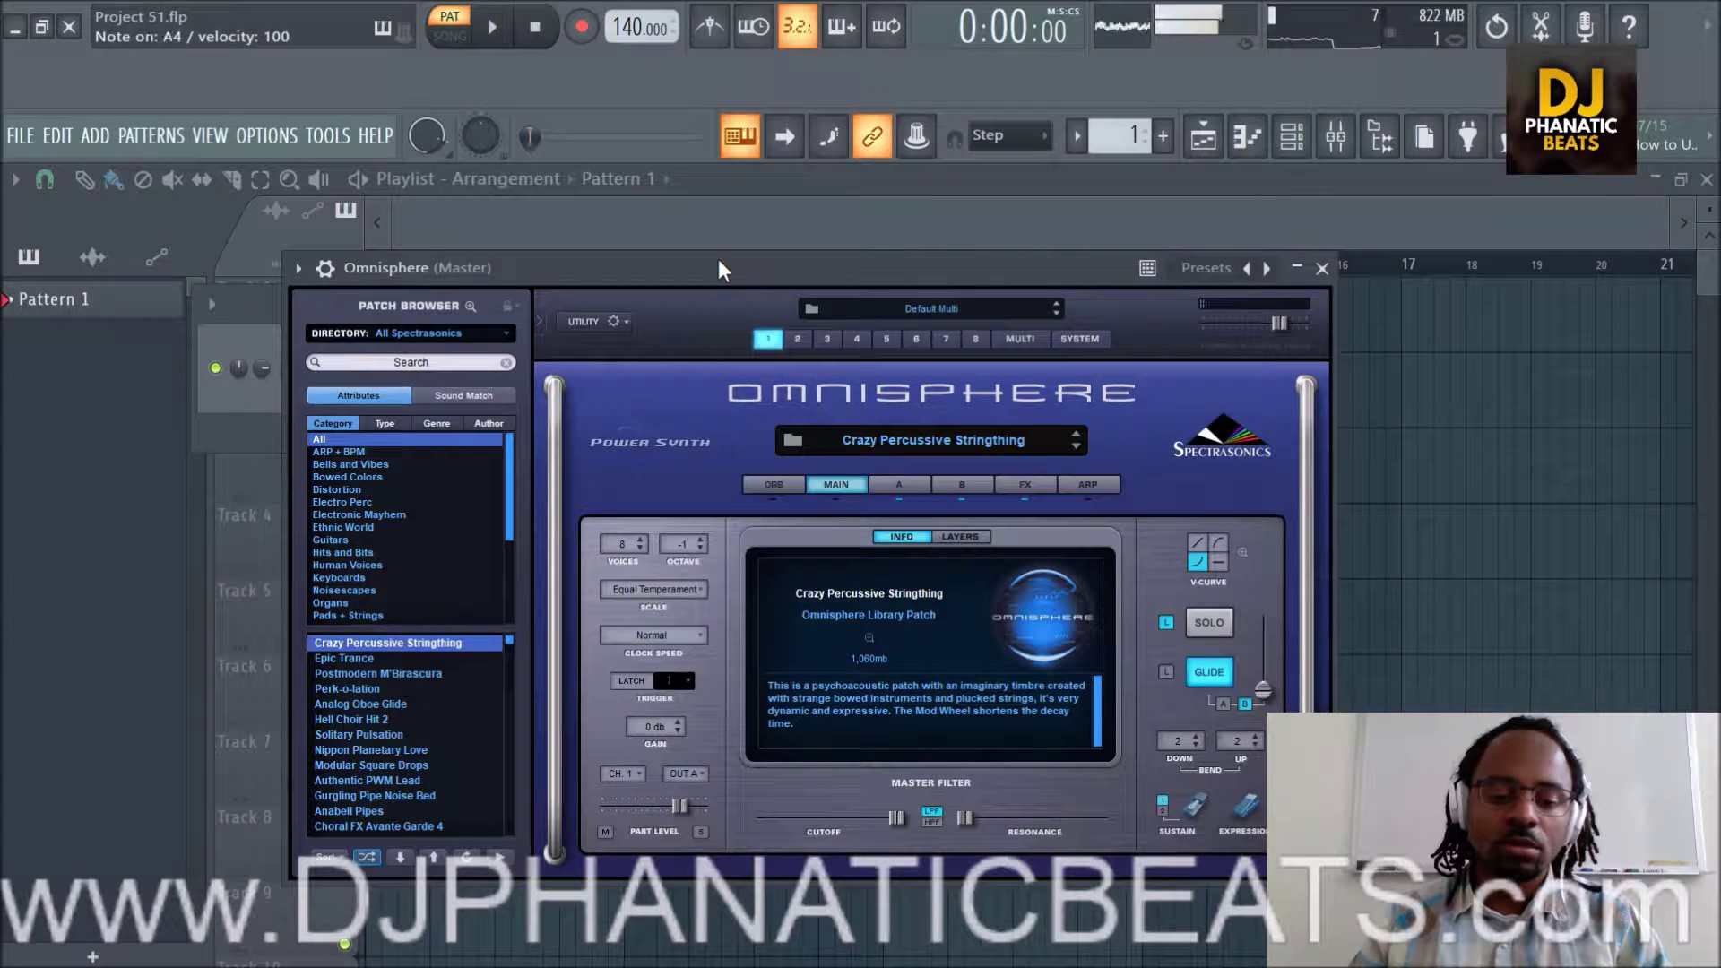
Load the Epic Trance patch and audition it with a few notes between D#4 and C6.
click(373, 660)
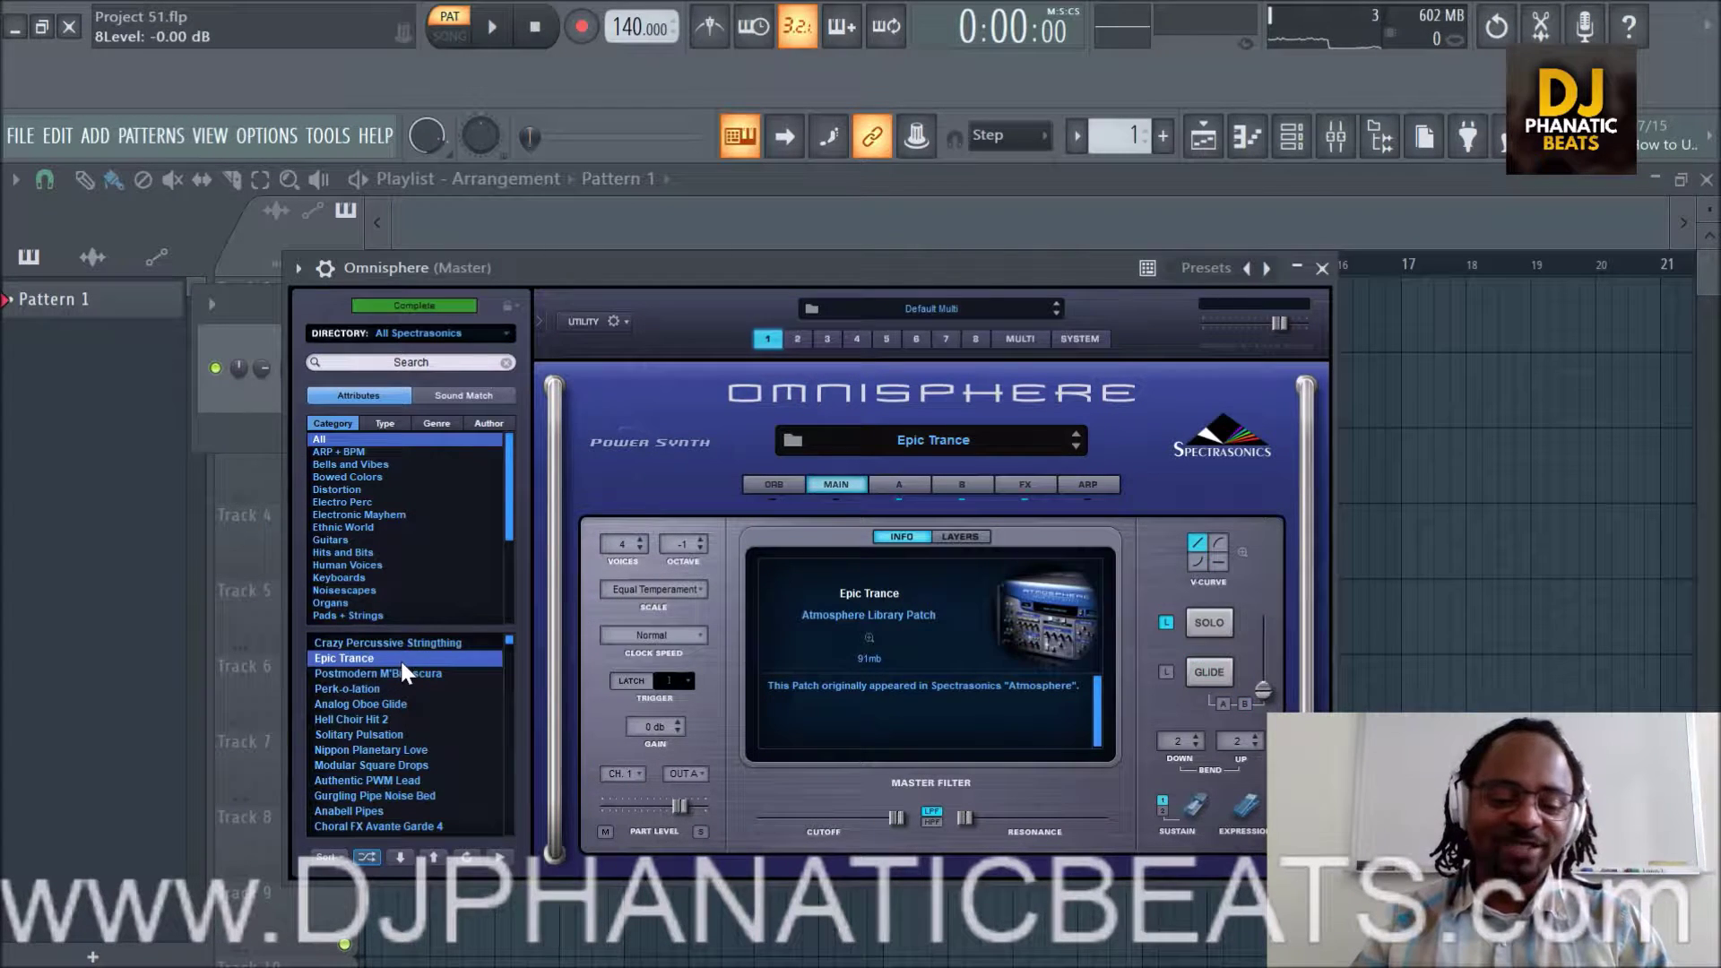
key(n)
key(n)
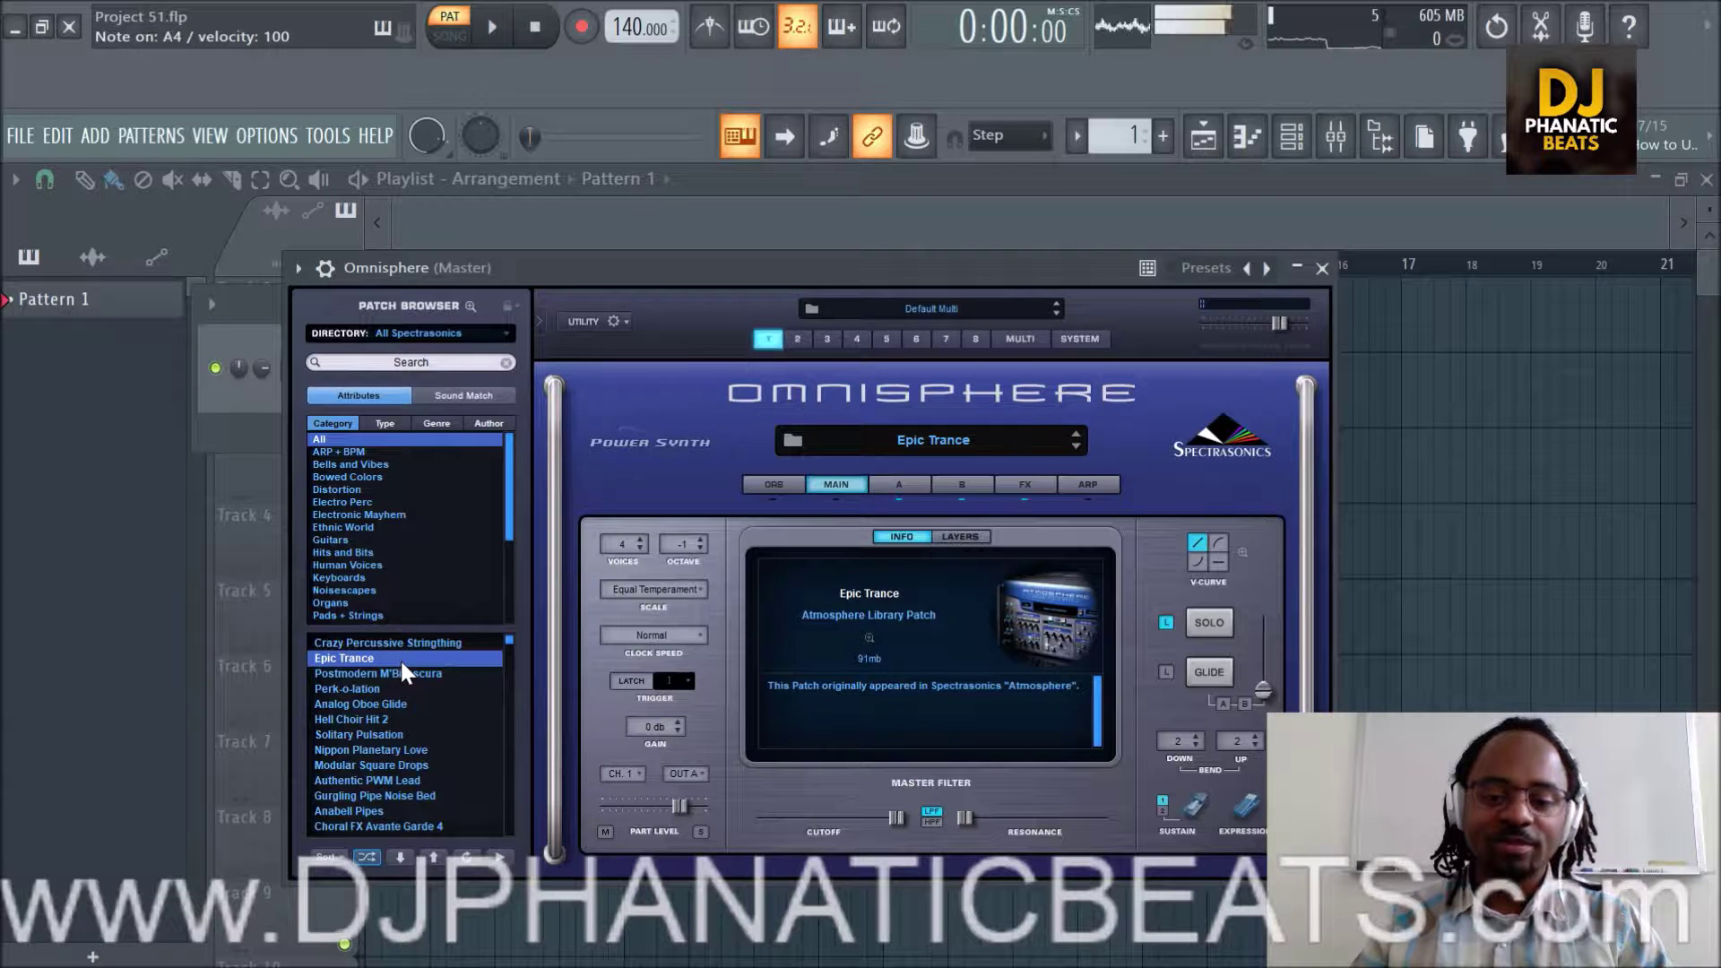
key(o)
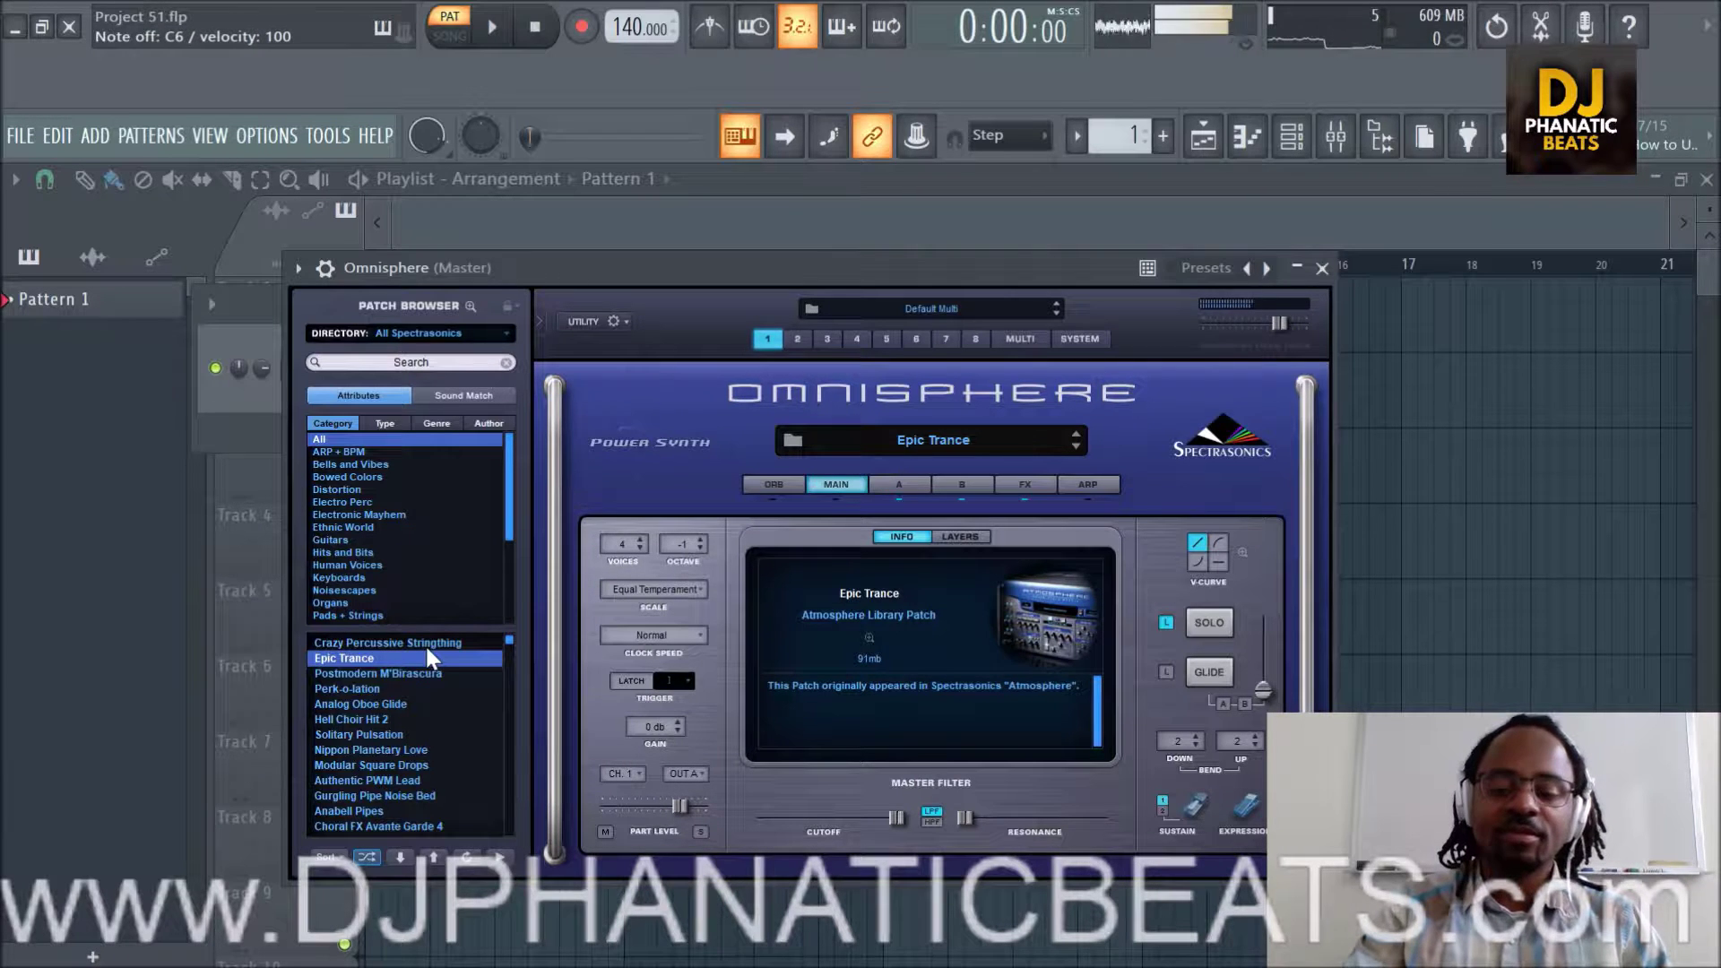
key(d)
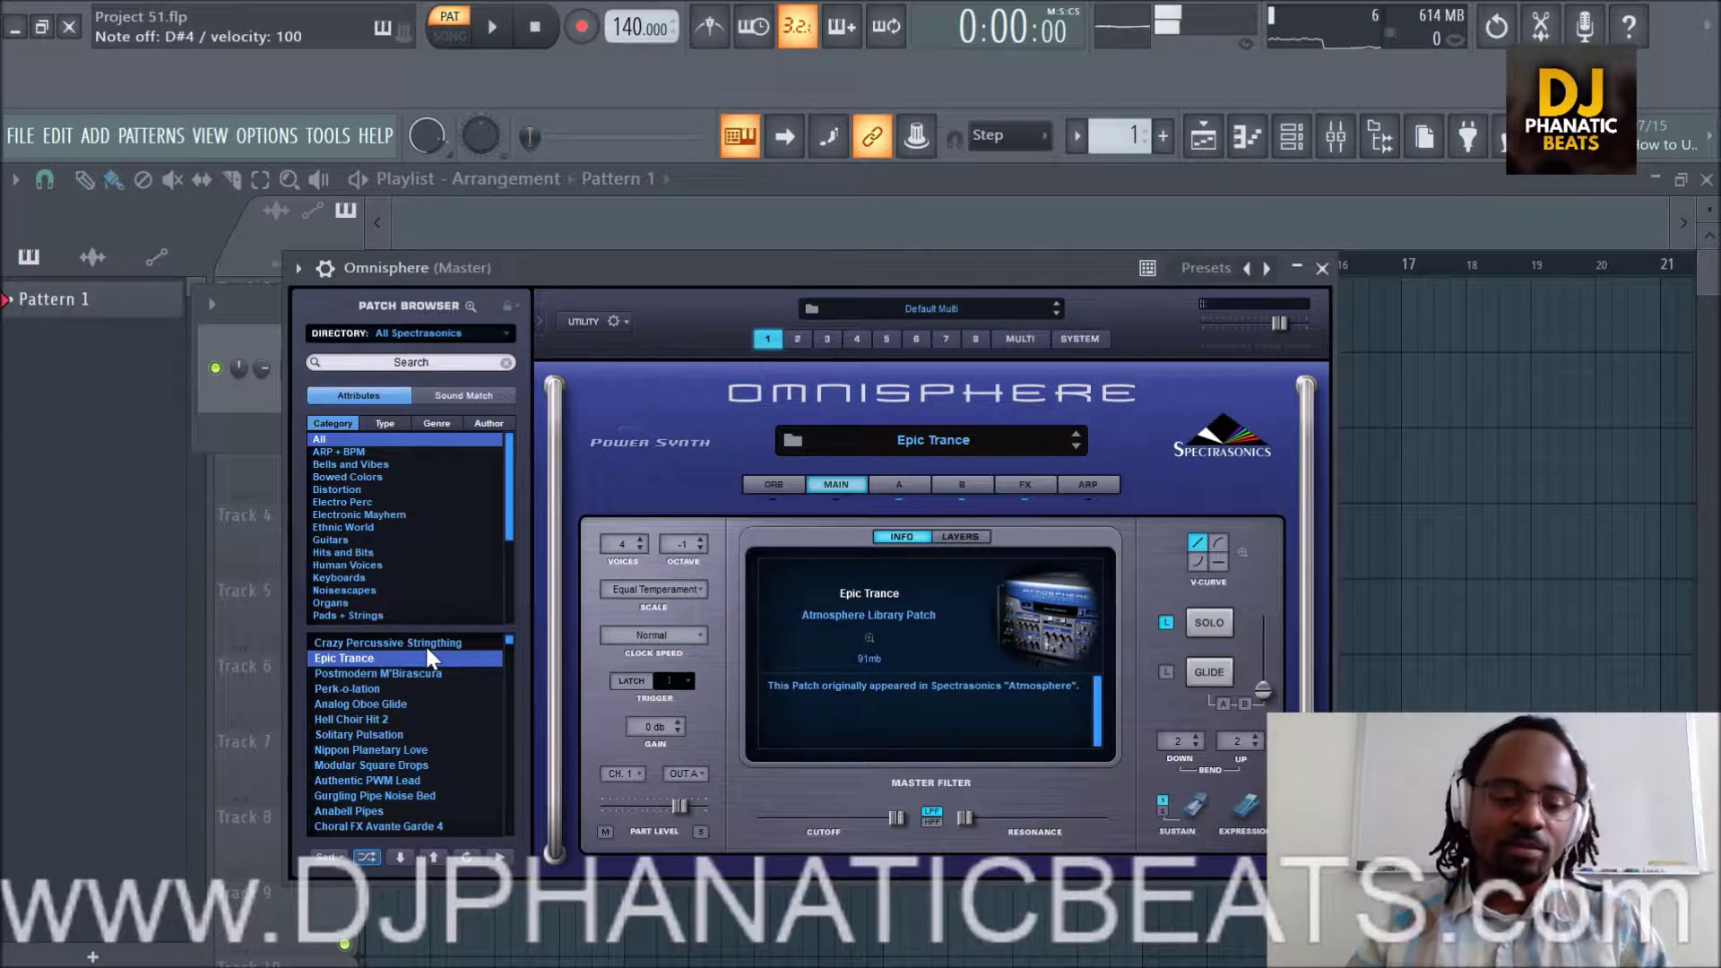
Load the Postmodern M'Birascura patch and improvise on it with low notes around D4 and high notes up to E6.
click(396, 672)
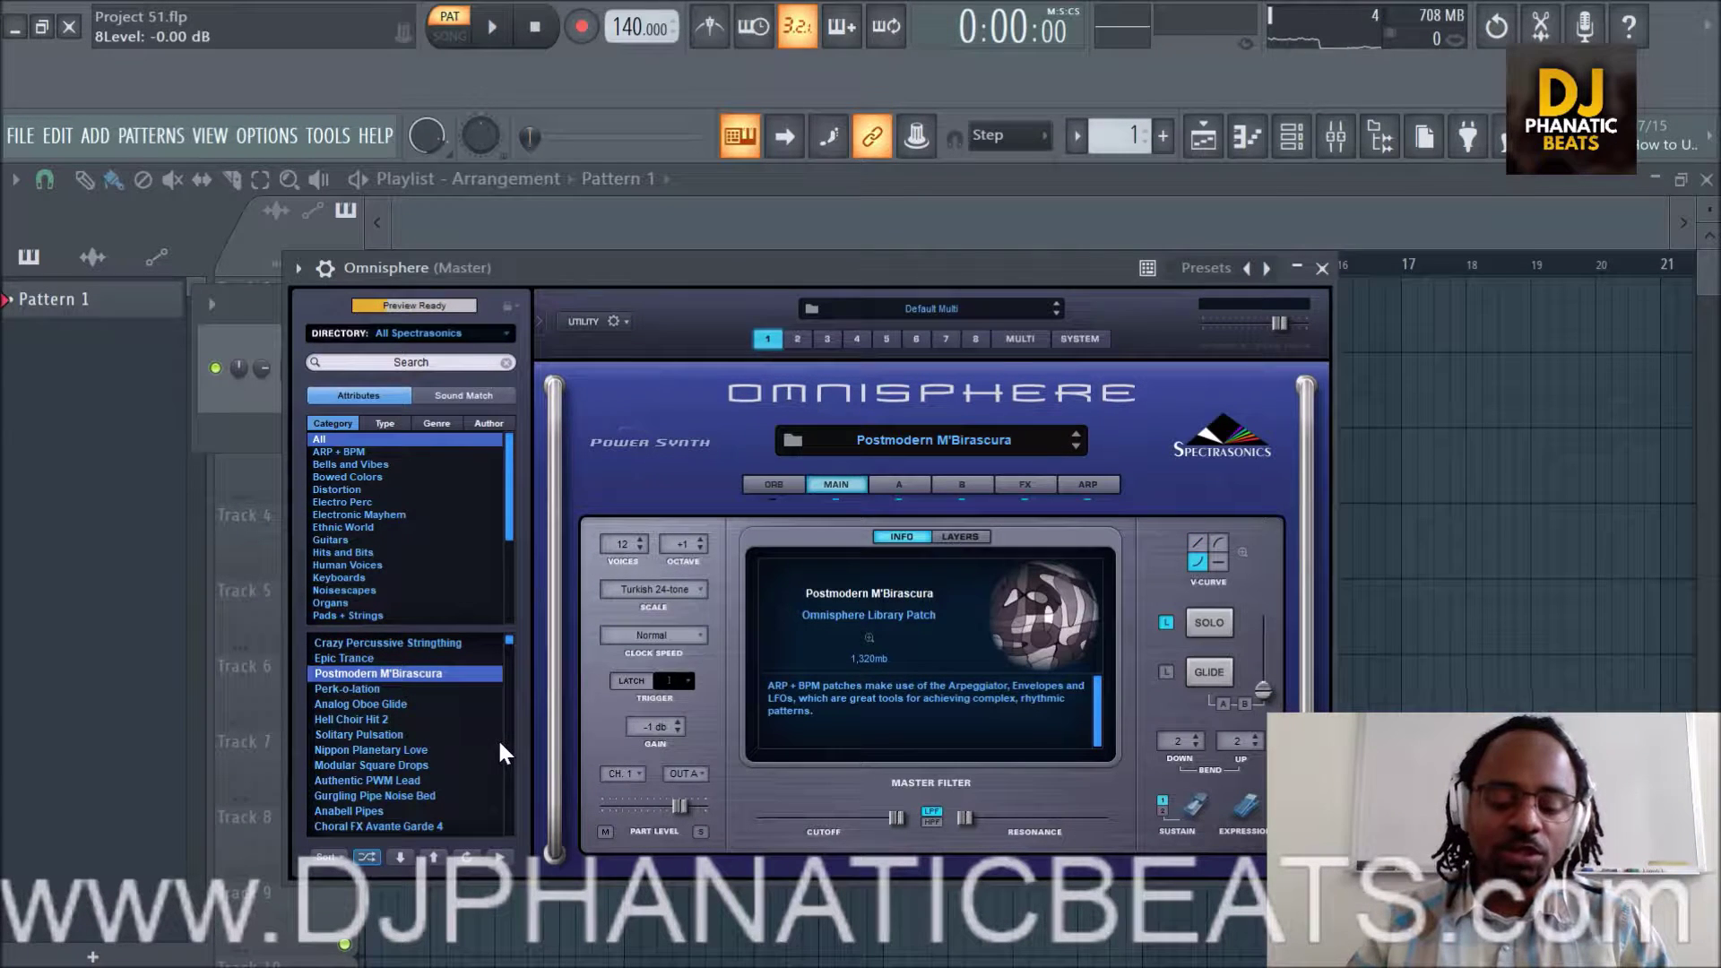
key(g)
key(p)
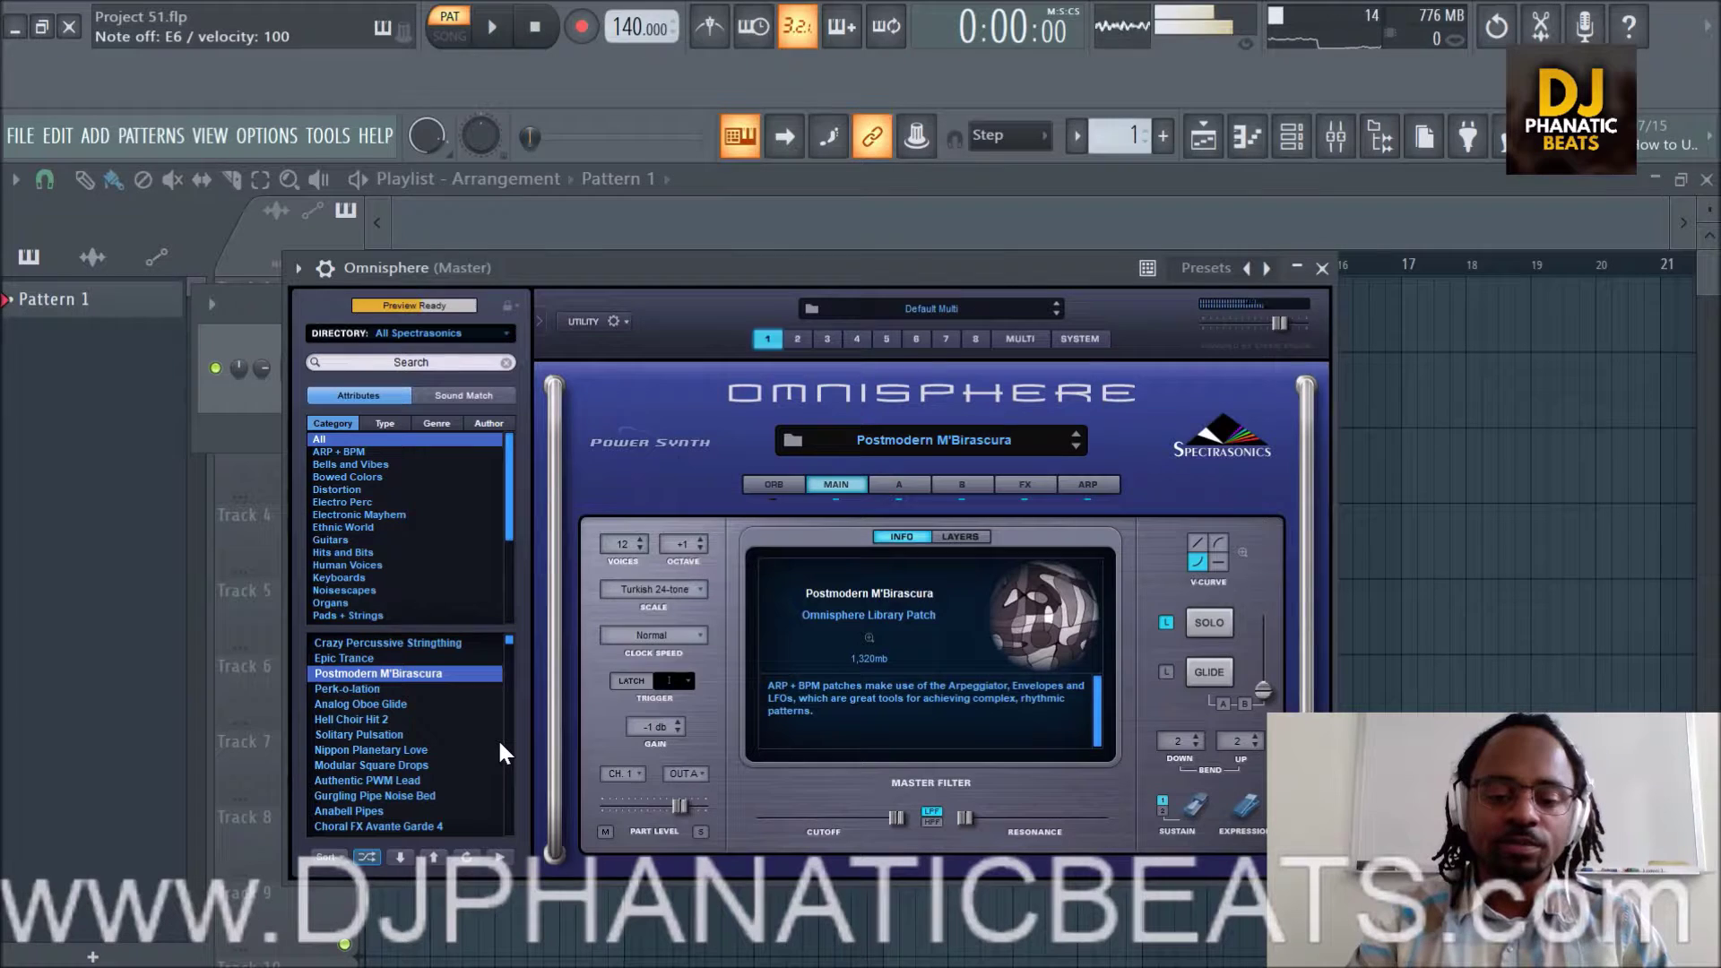
key(i)
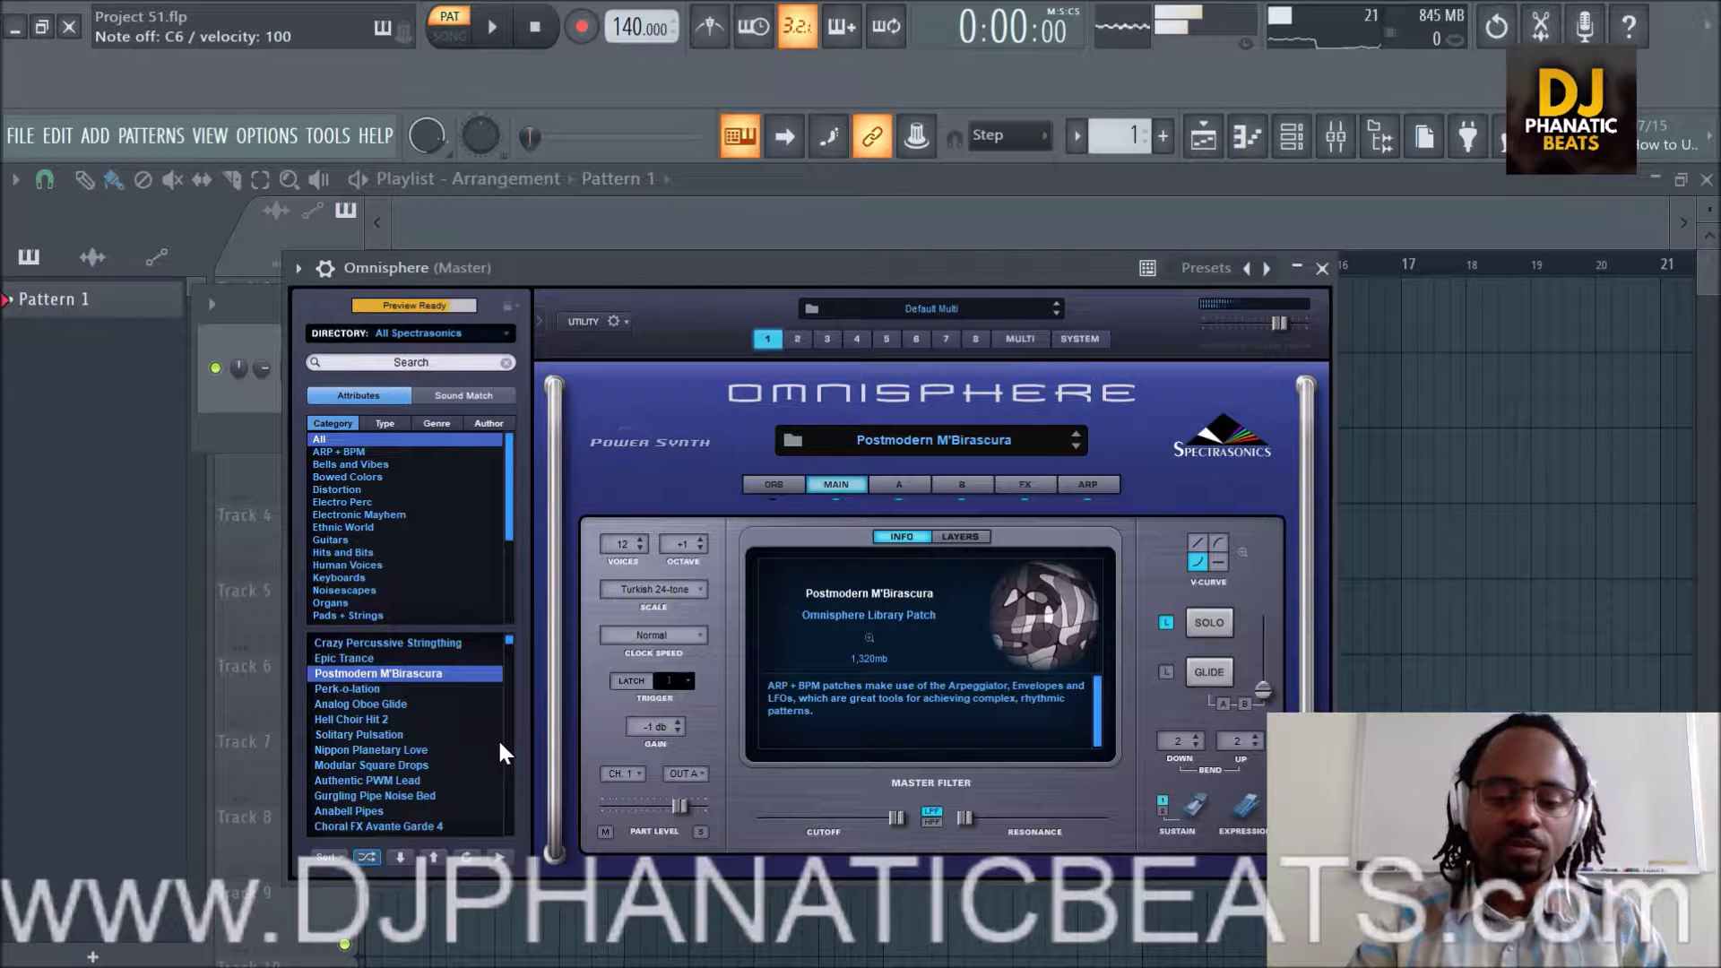
key(d)
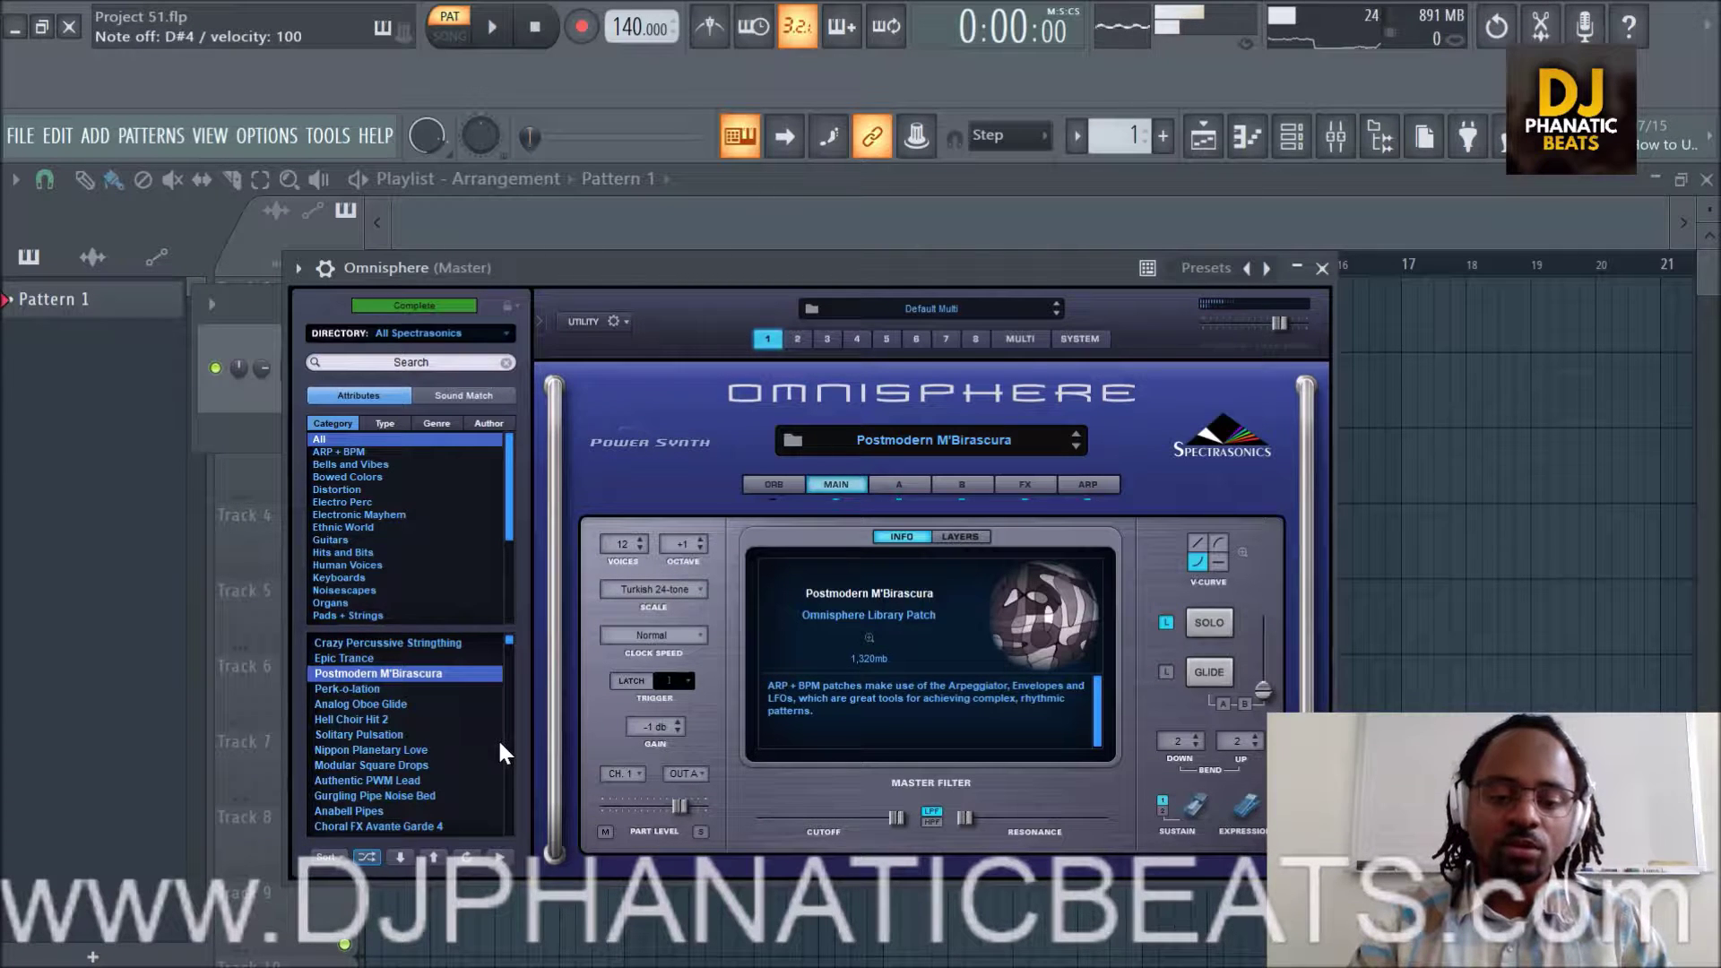
key(o)
key(i)
key(d)
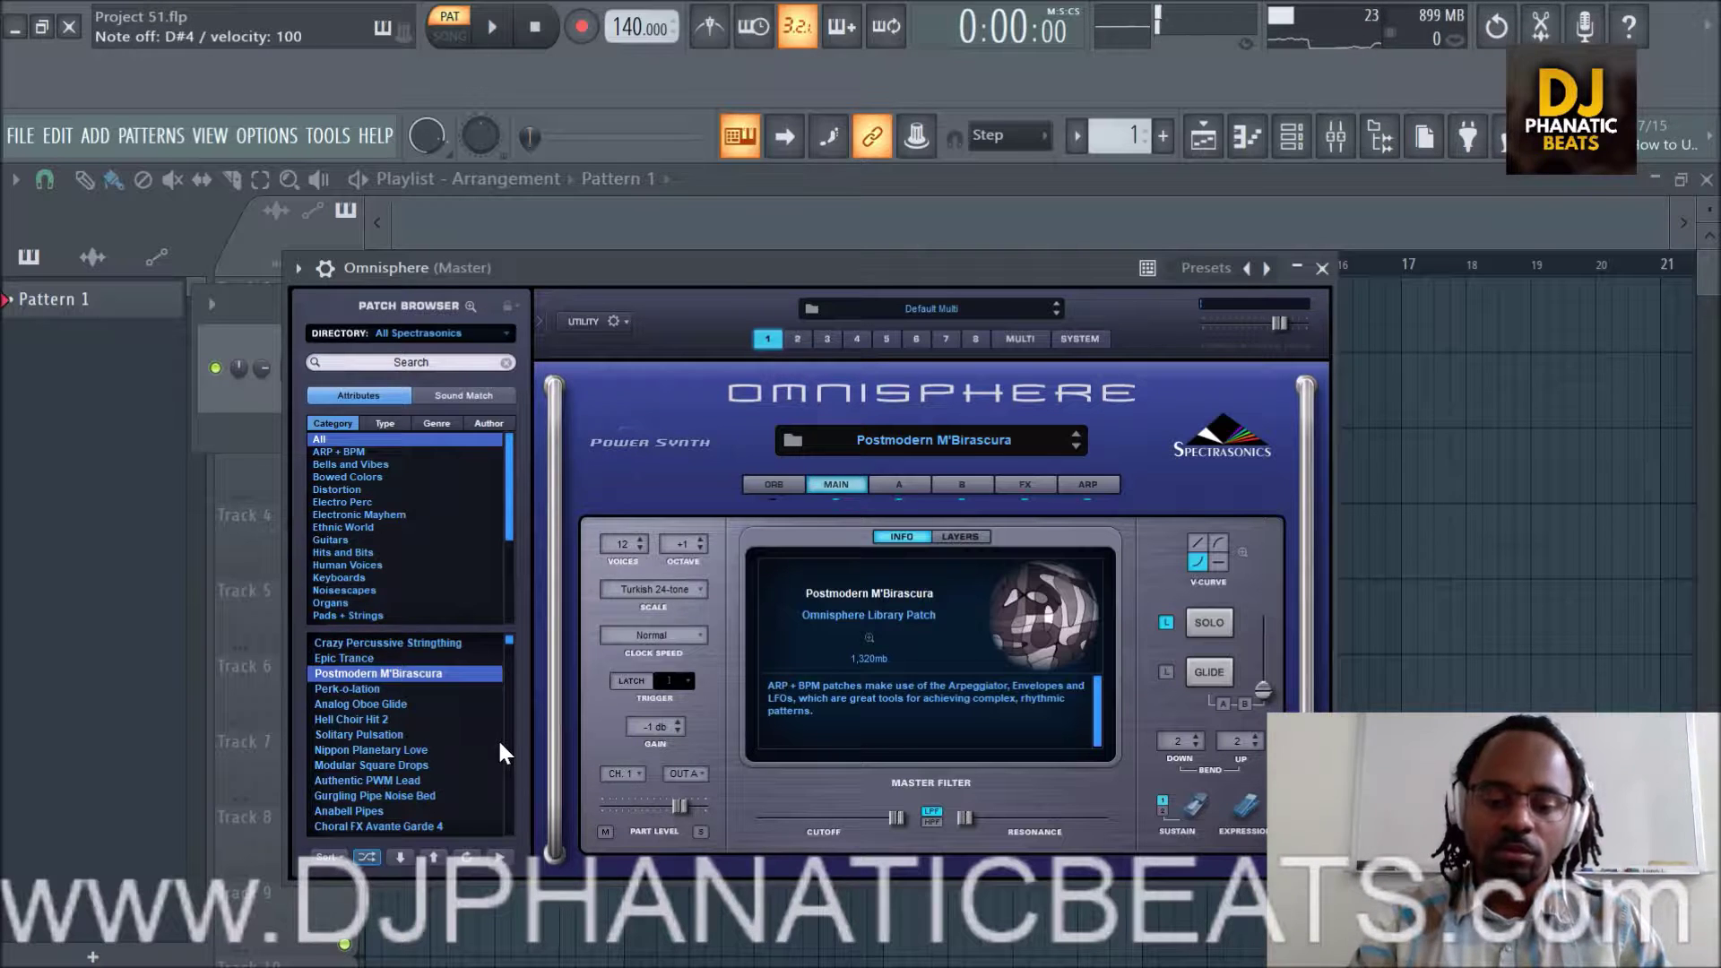
key(o)
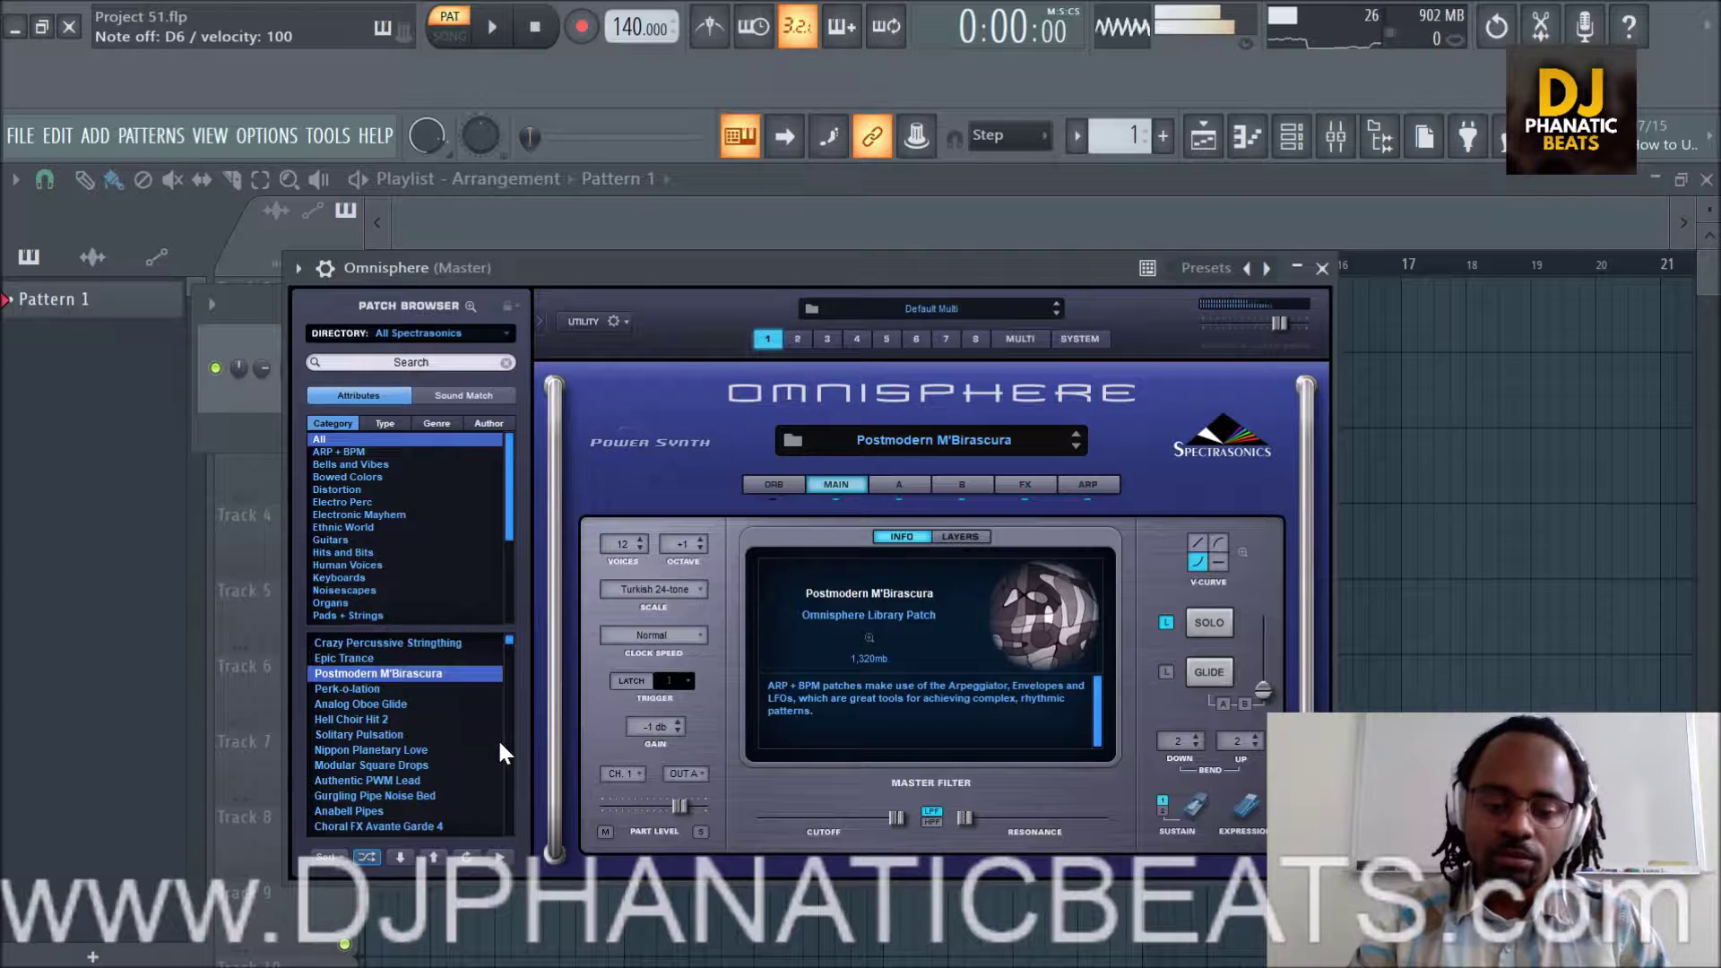
key(i)
key(c)
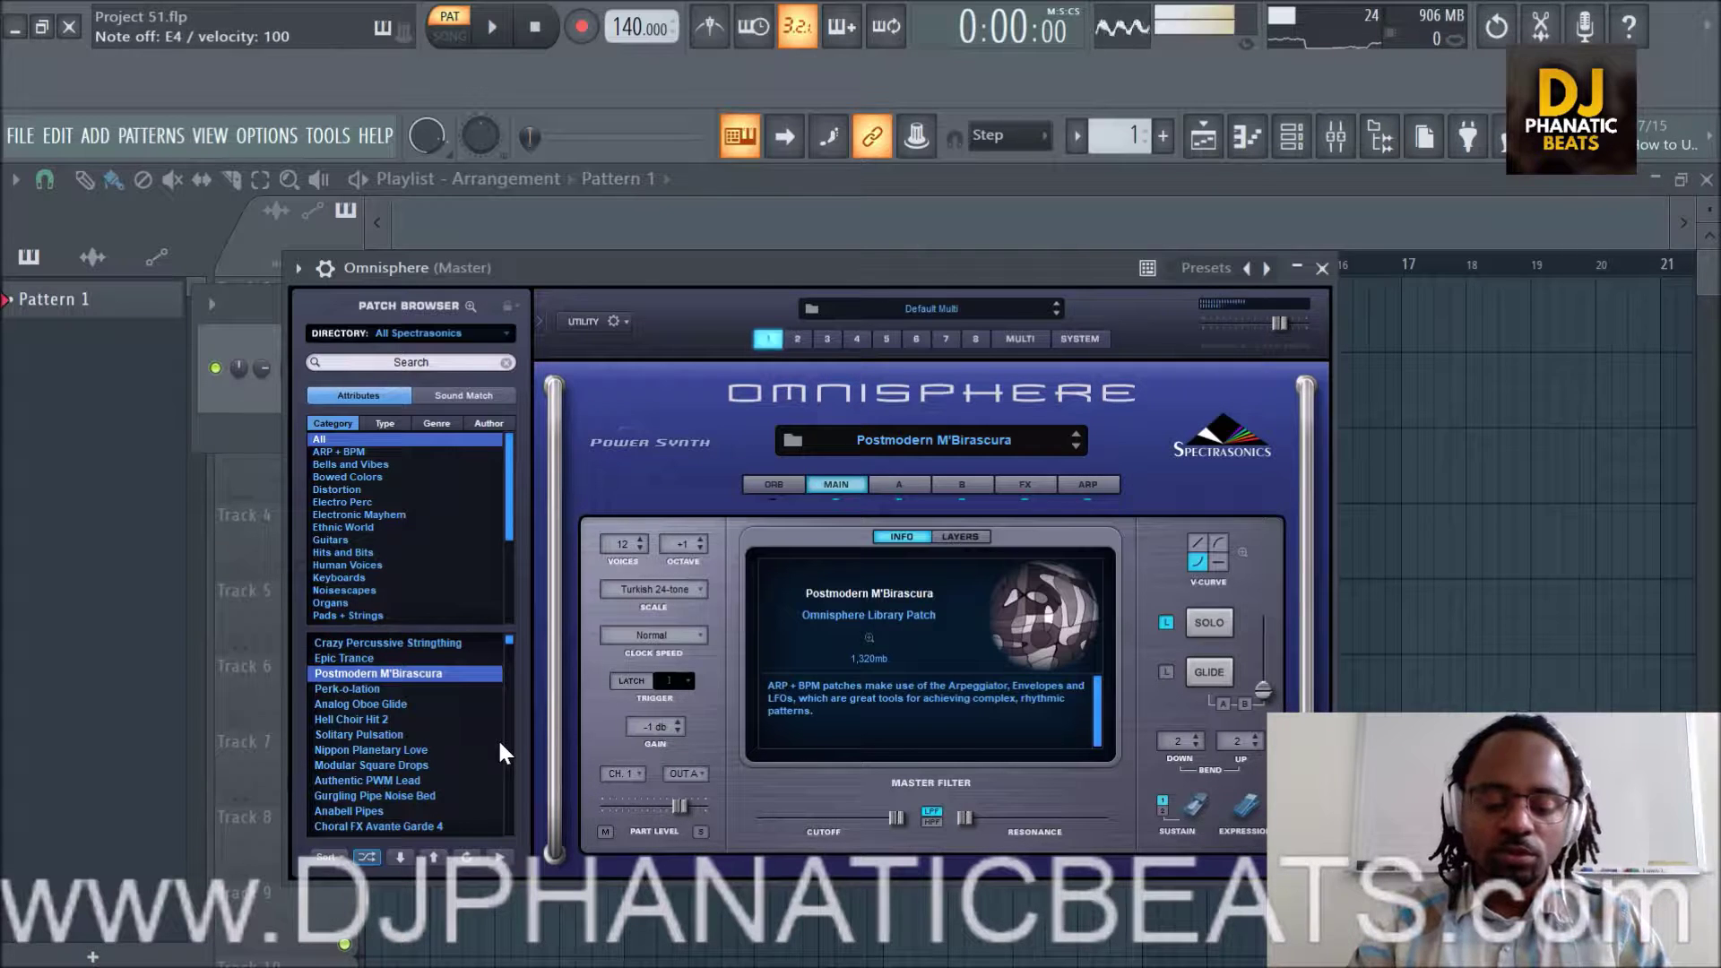
key(x)
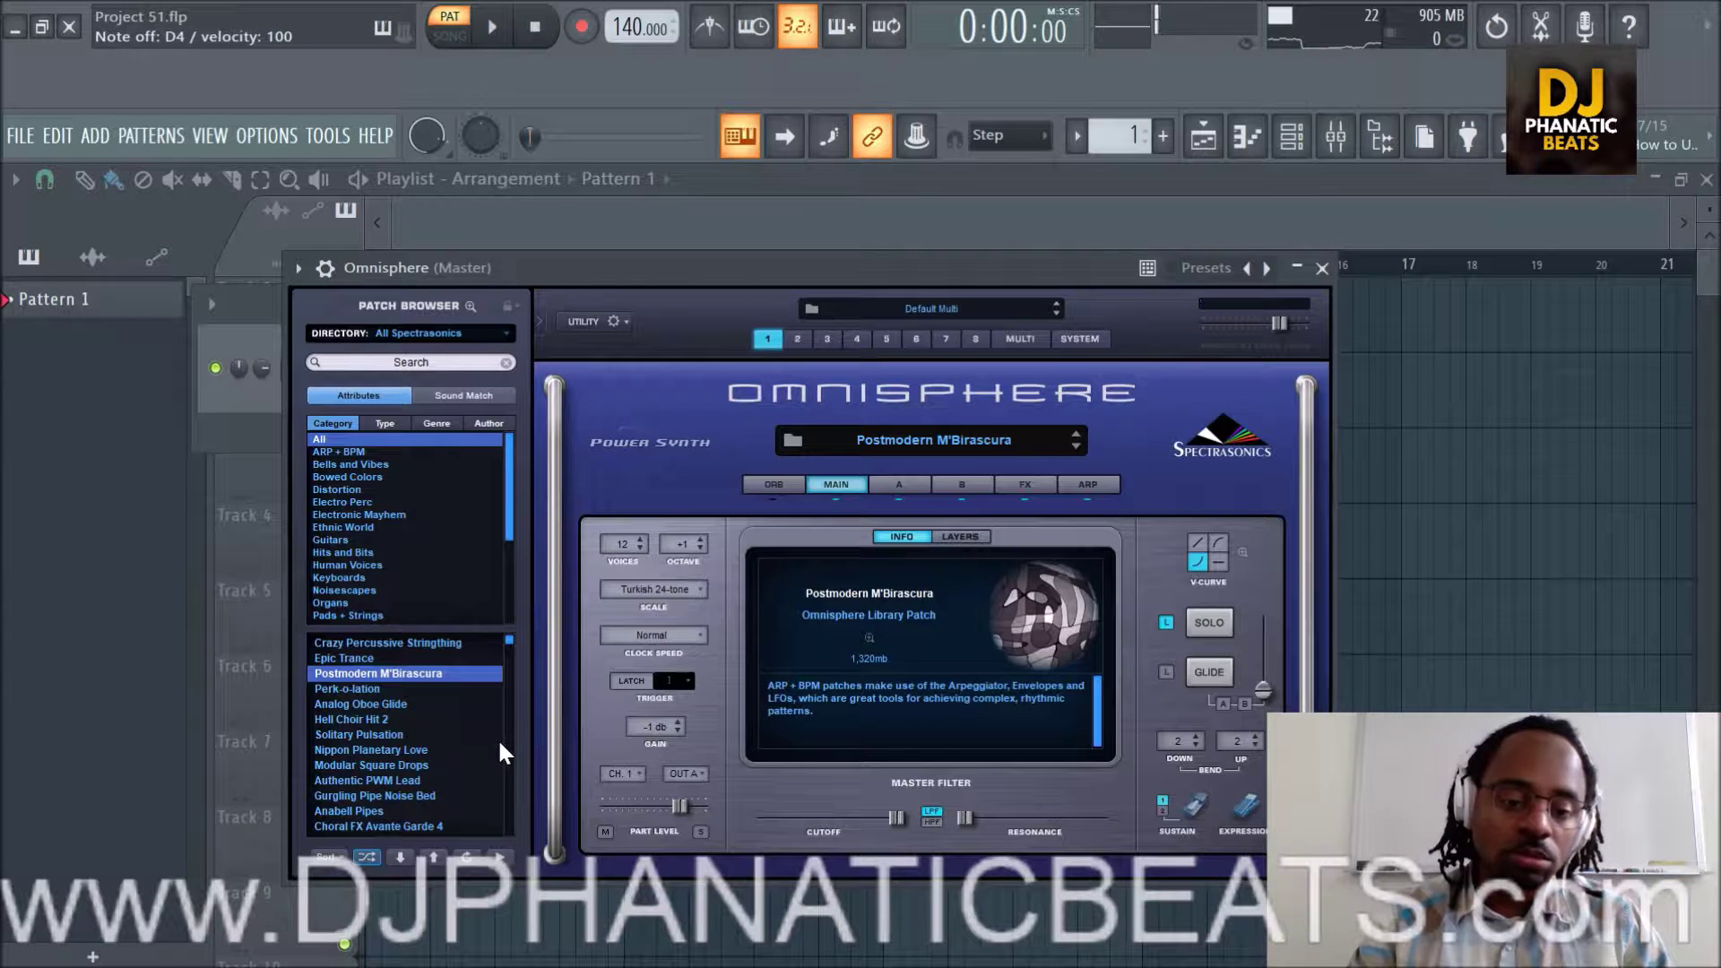
key(p)
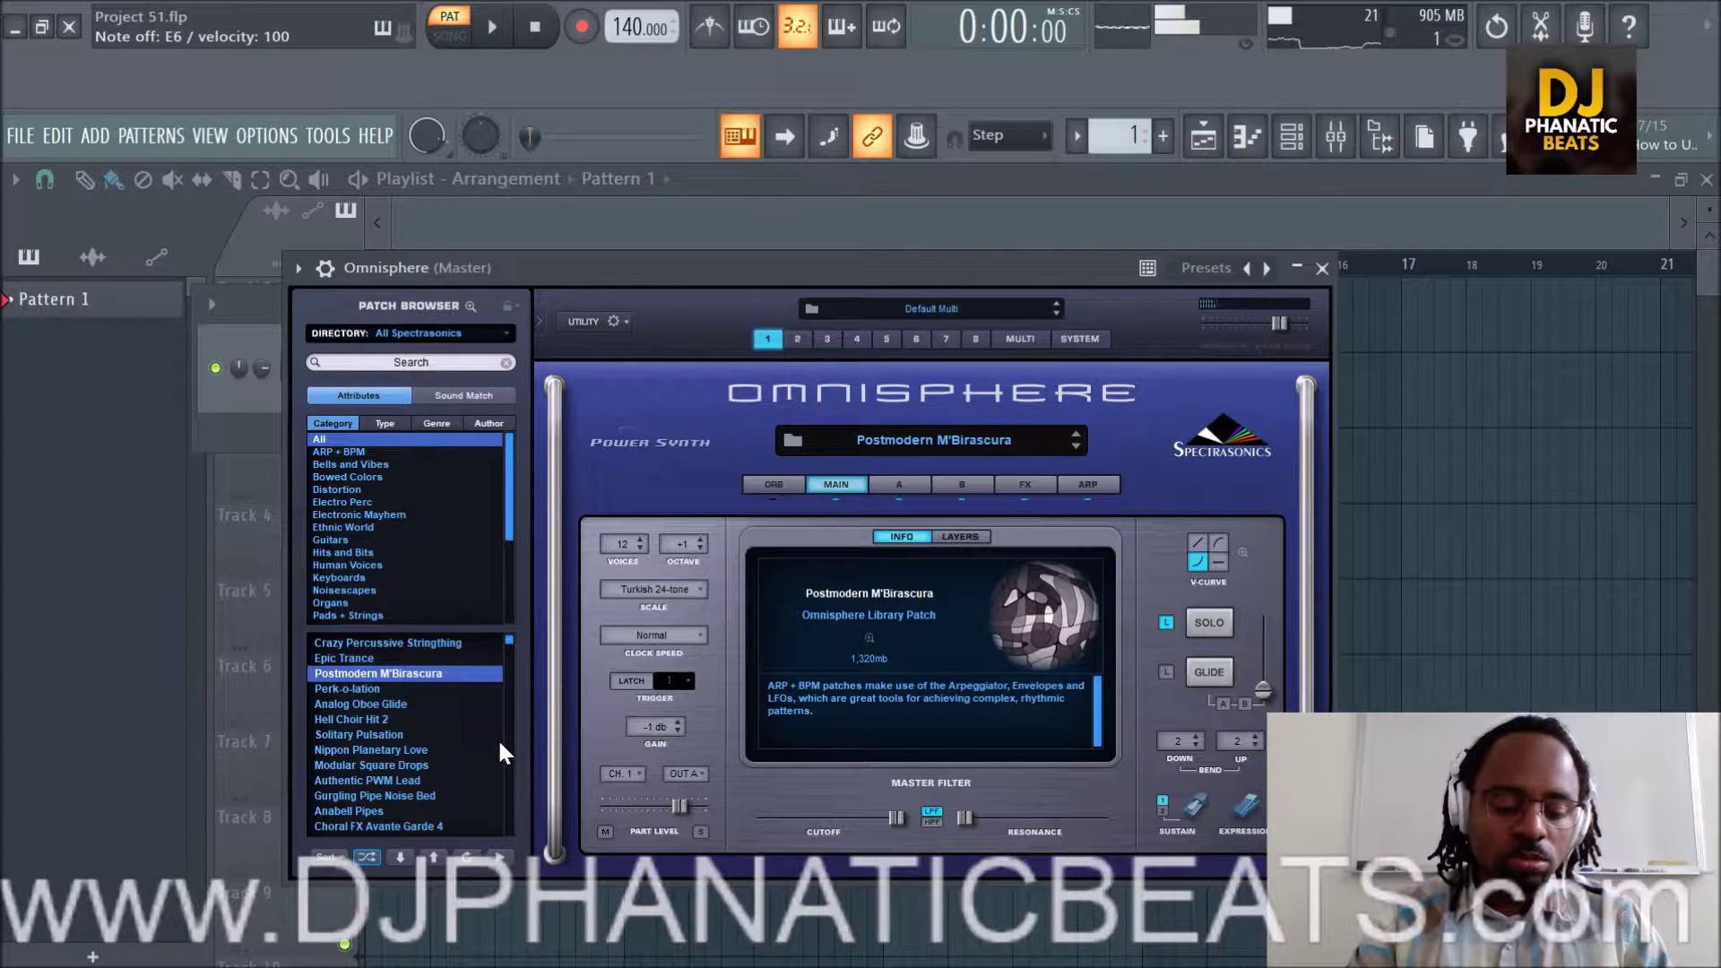
key(i)
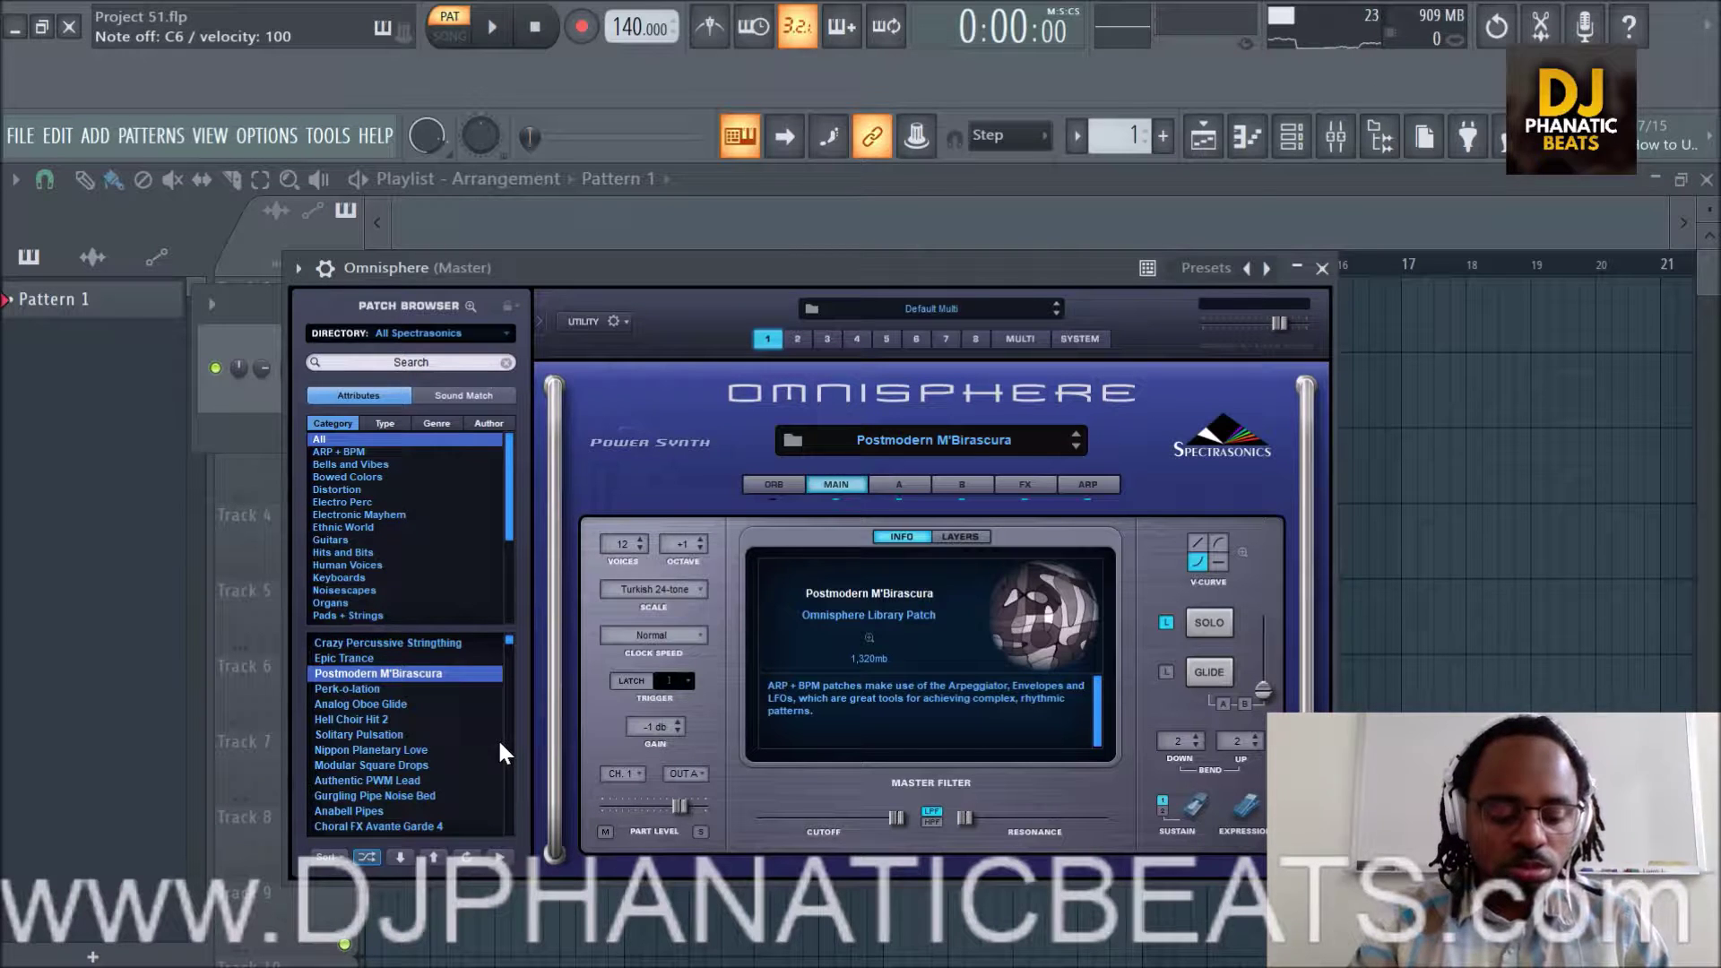
key(e)
key(w)
key(e)
key(r)
key(t)
key(5)
key(t)
key(5)
key(t)
key(t)
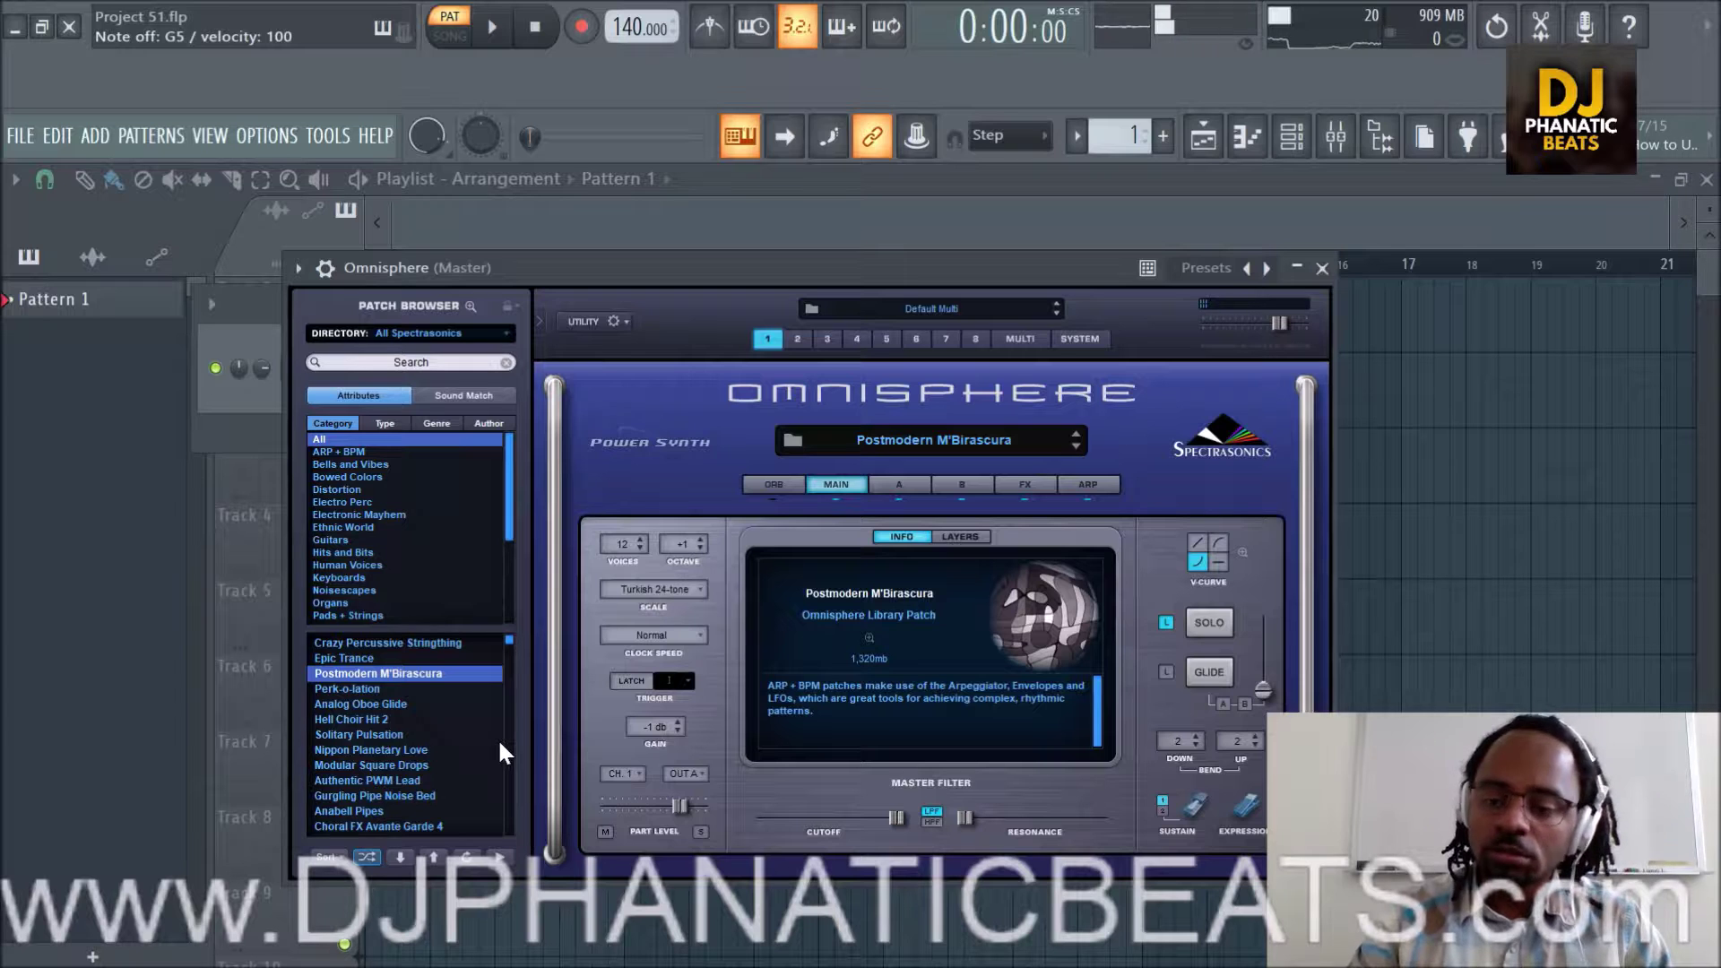
key(y)
key(i)
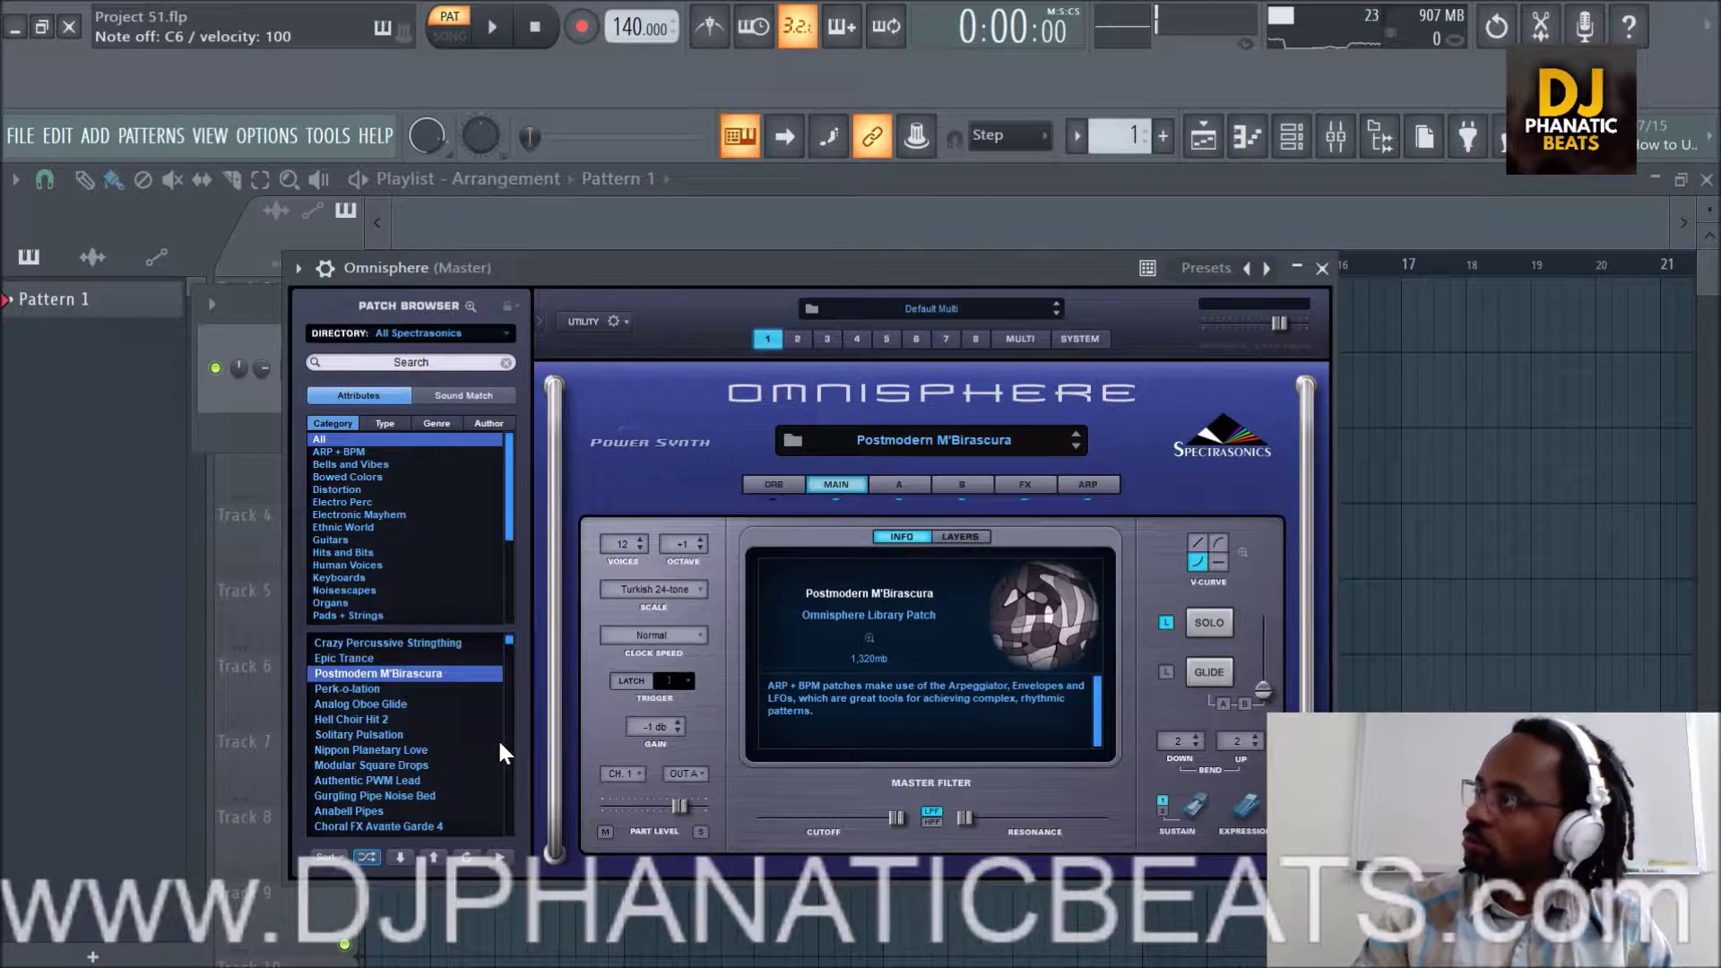
key(t)
key(t)
key(5)
key(t)
key(o)
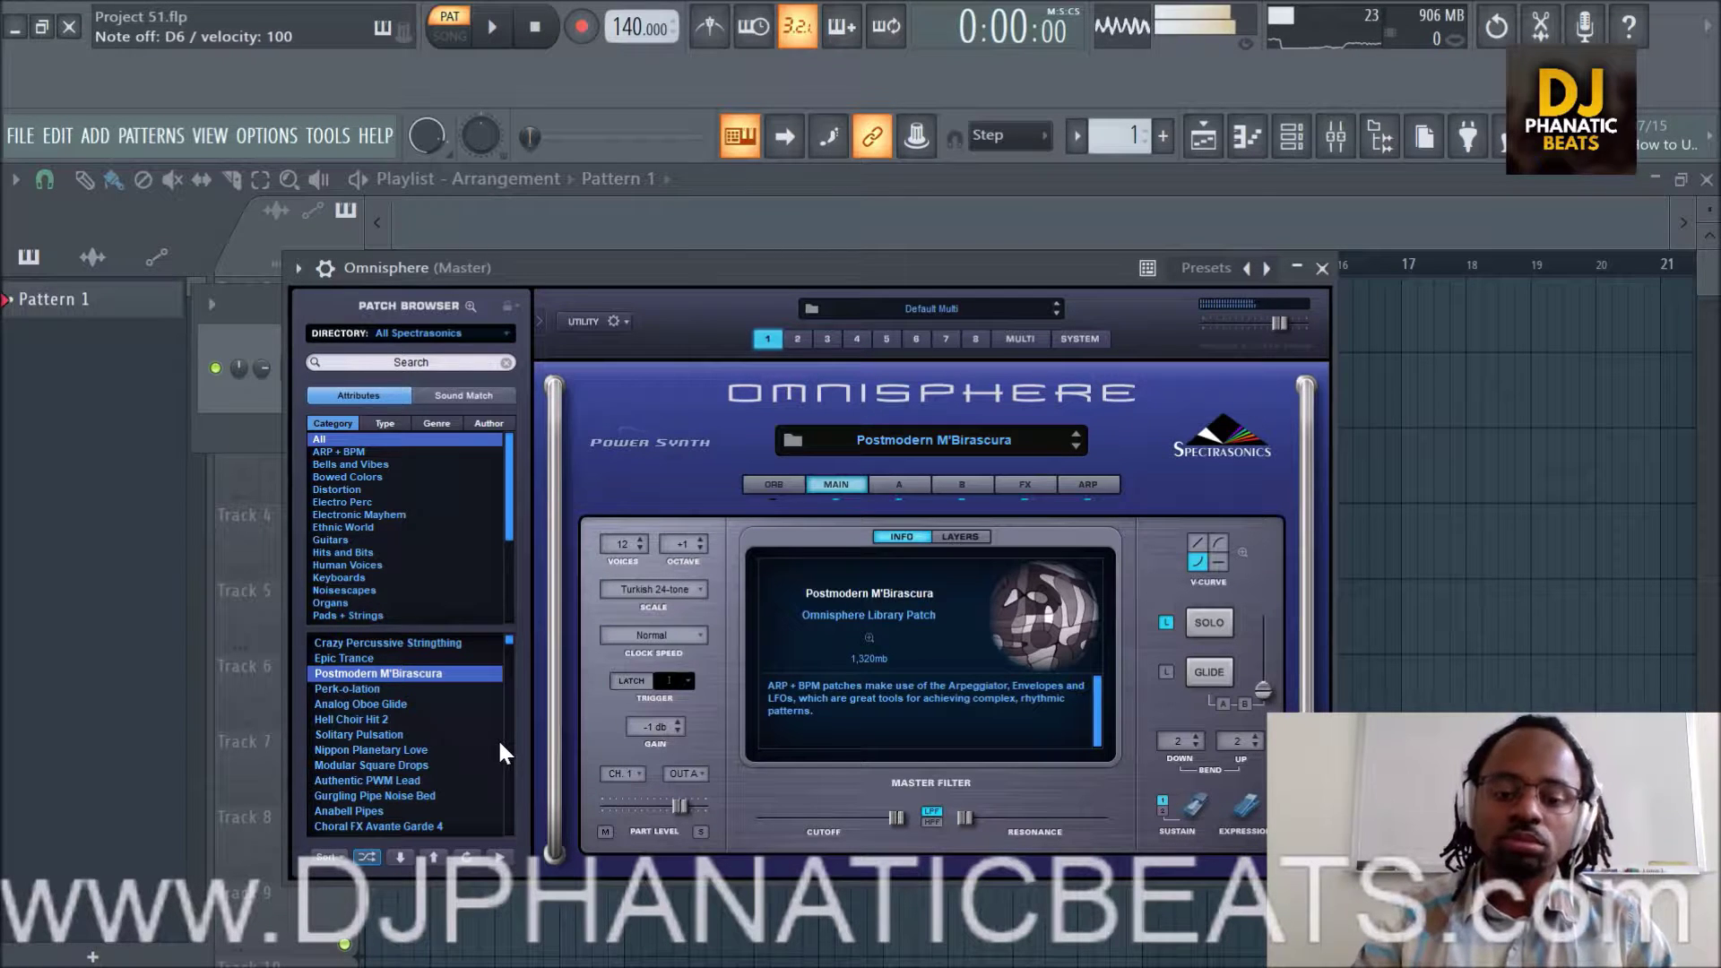
Advance to the Perk-o-lation patch and try a short melody on it.
click(401, 857)
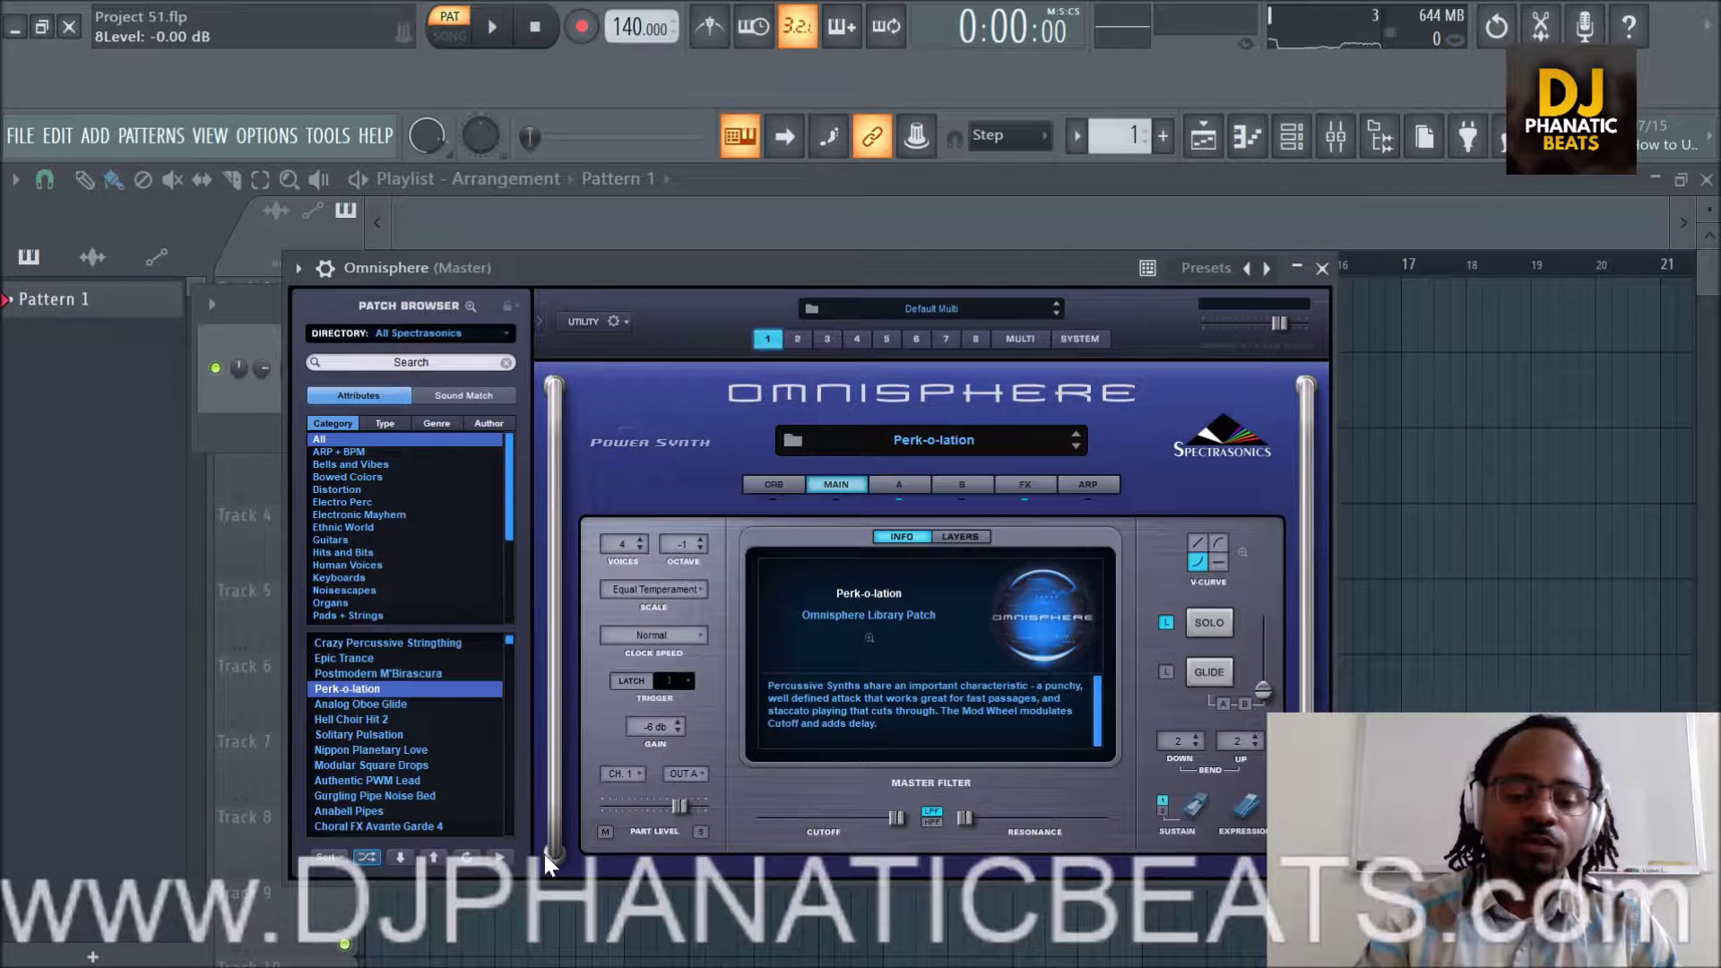
key(t)
key(5)
key(t)
key(u)
key(j)
key(j)
key(v)
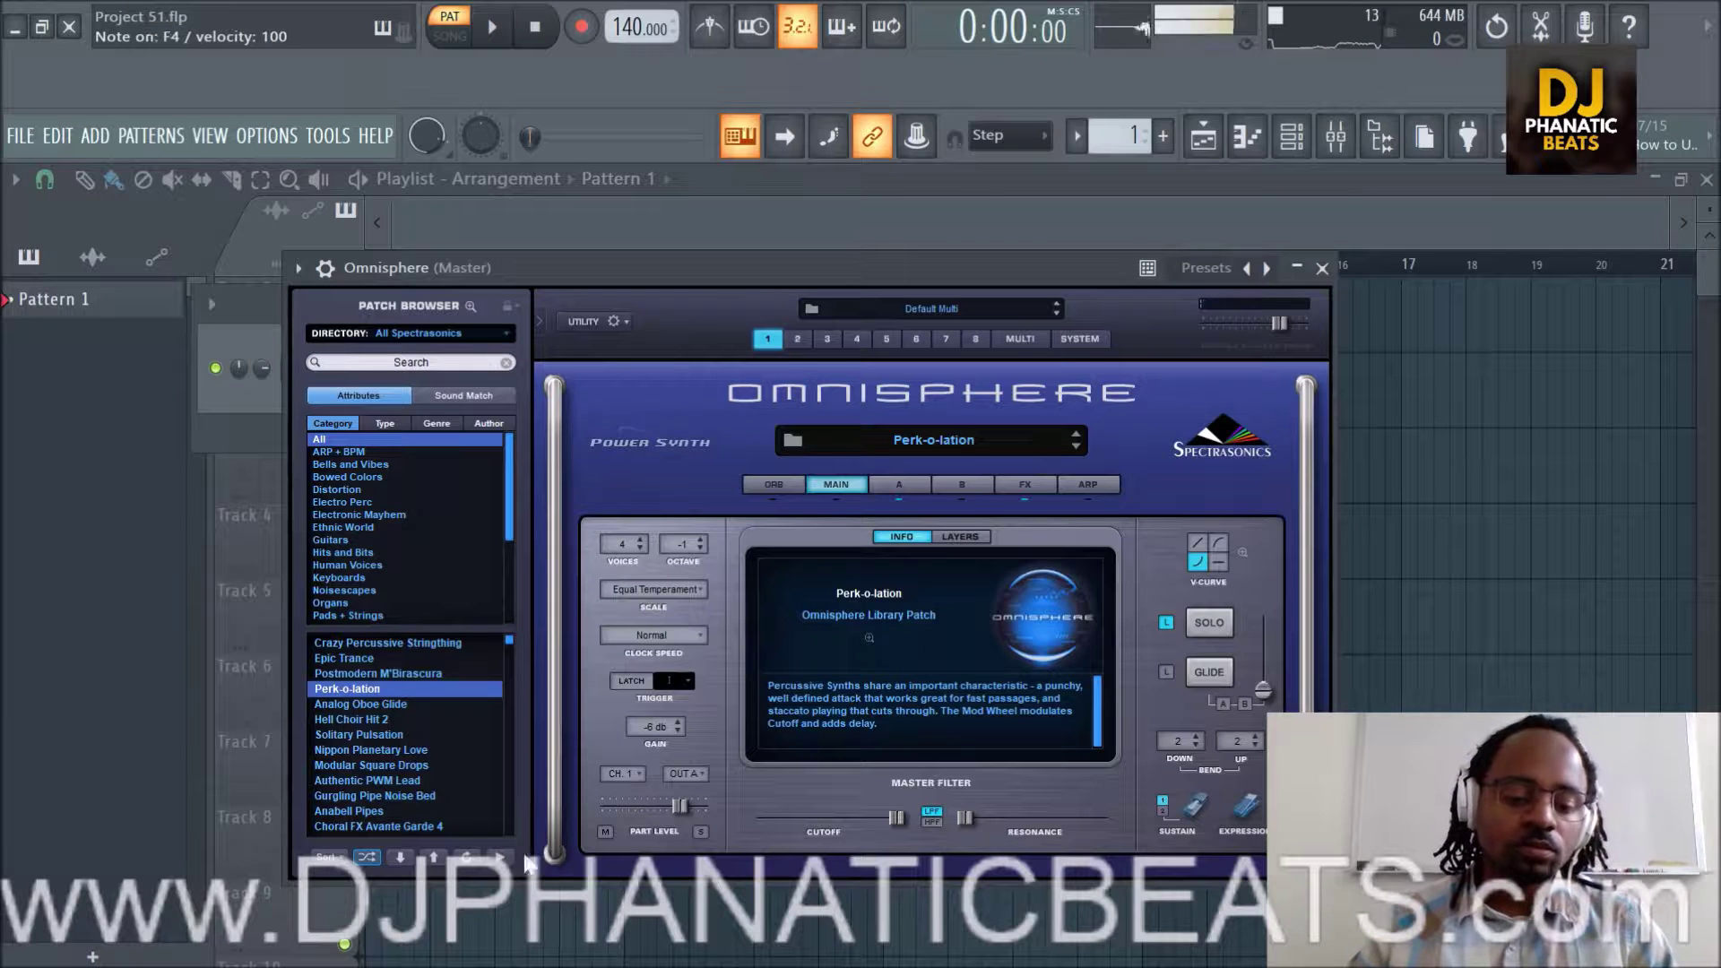
Advance to the Analog Oboe Glide patch, try it out and return to the empty playlist.
click(402, 858)
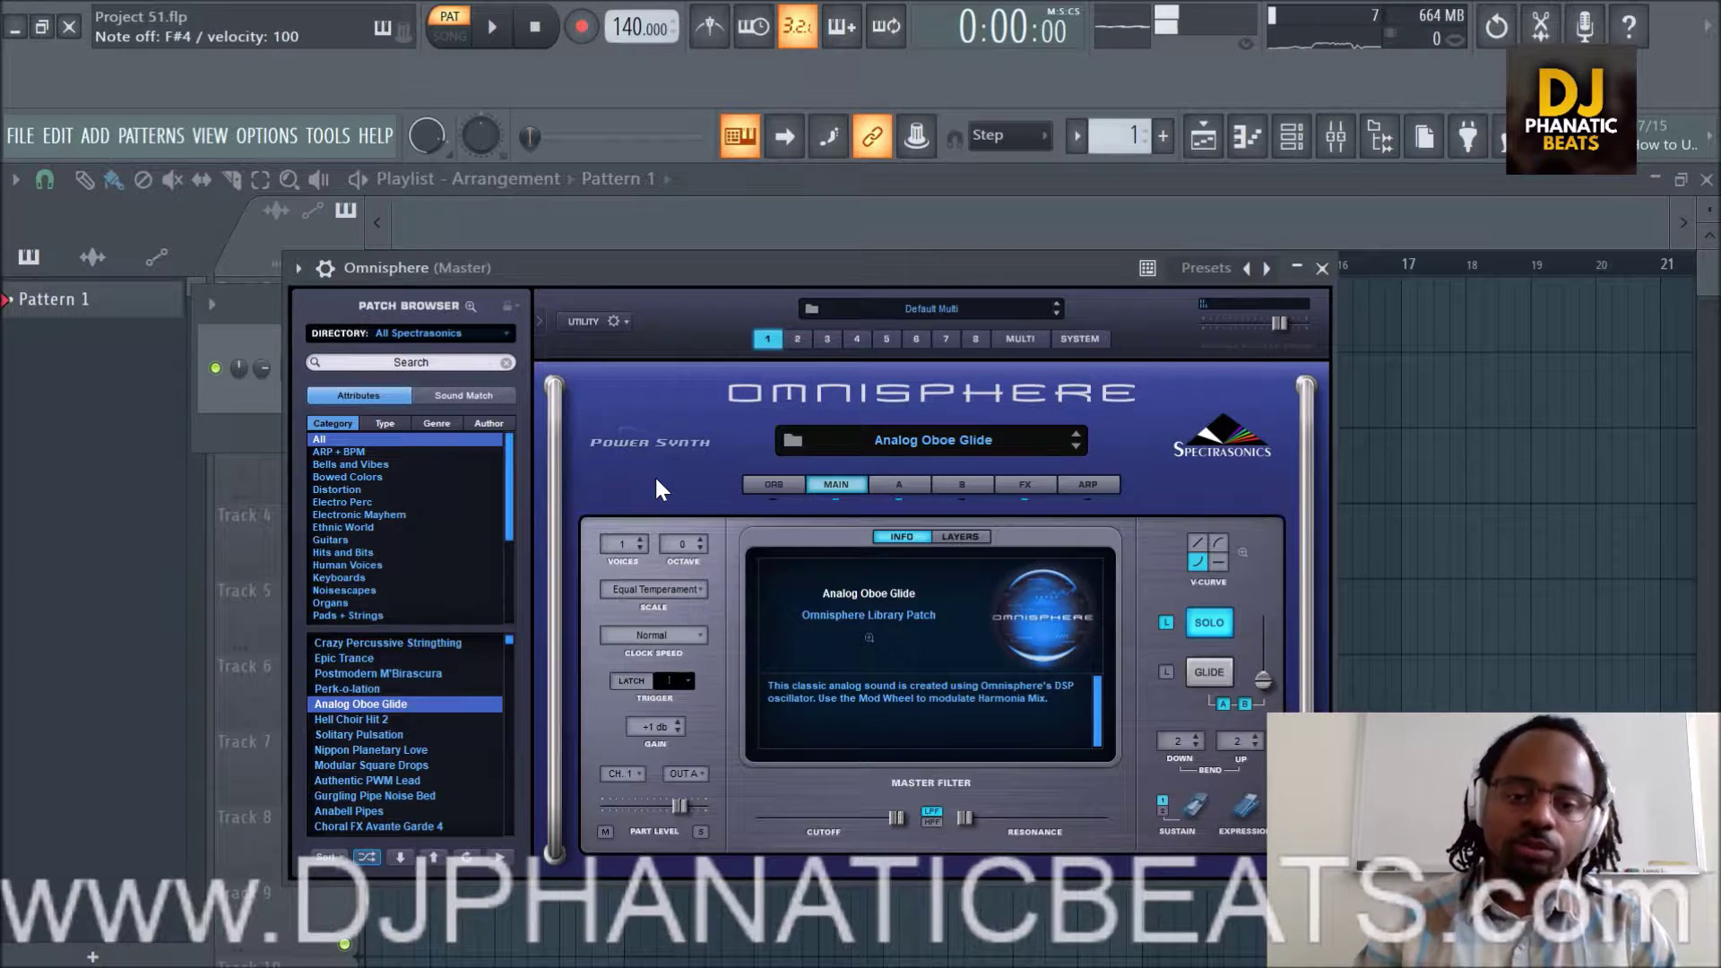
right_click(1522, 404)
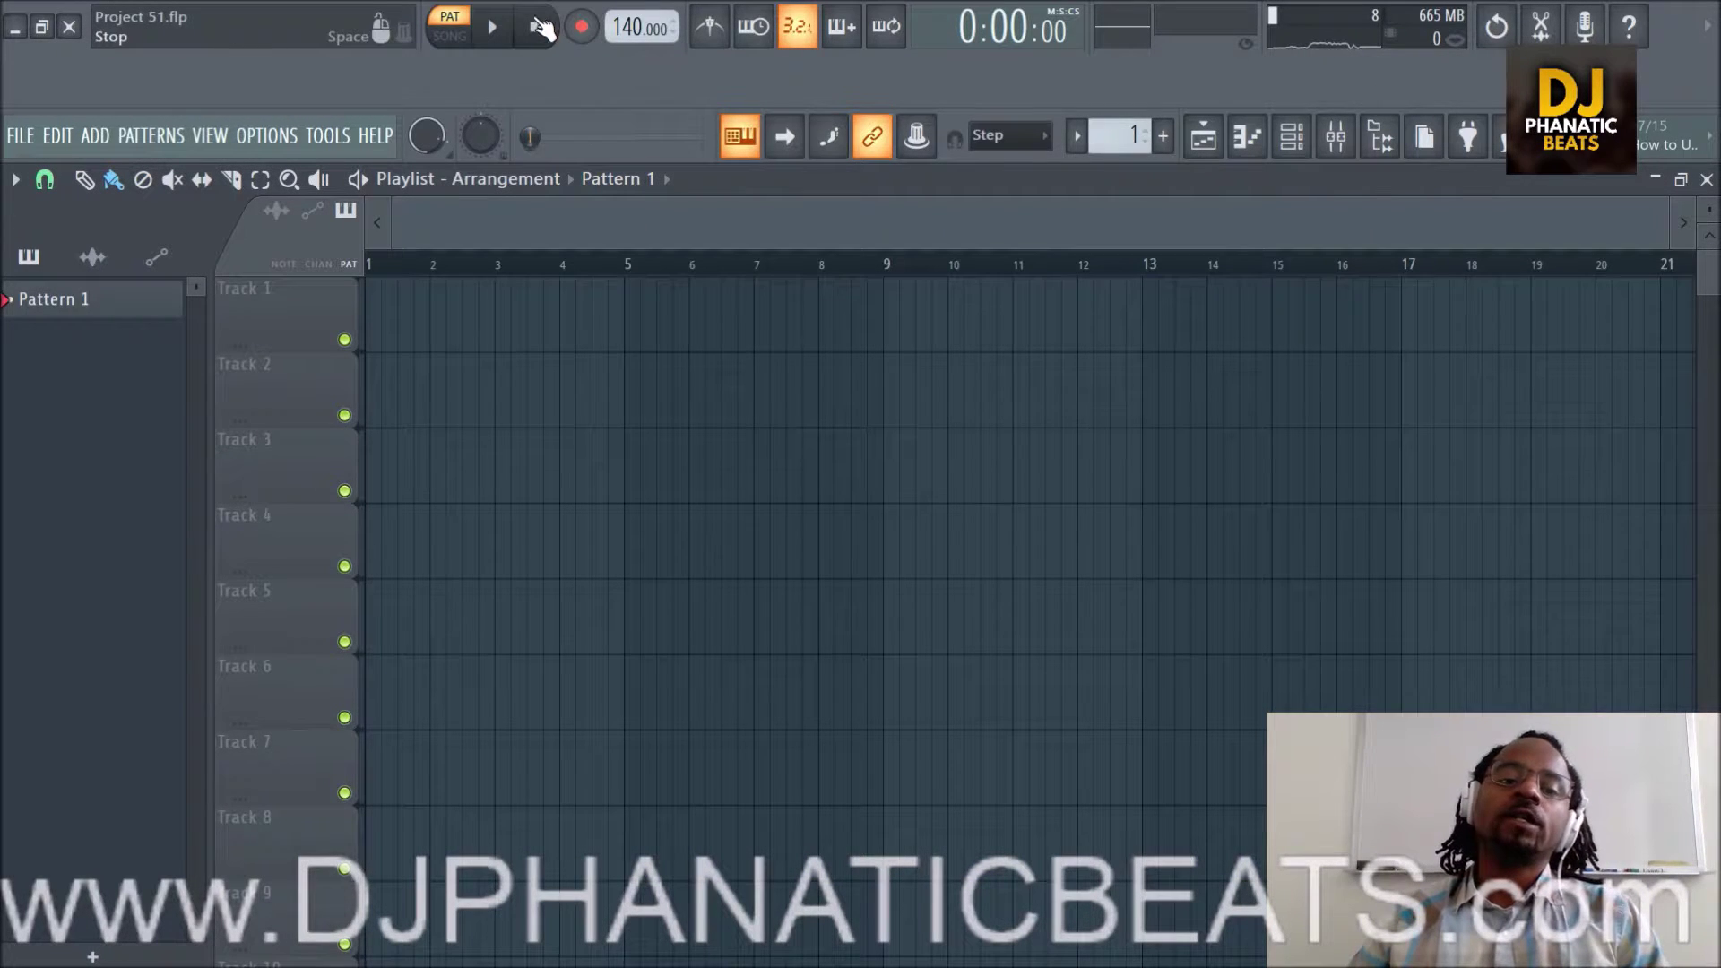
Tap in a project tempo of 87 BPM with the tempo tapper and close it.
click(1502, 144)
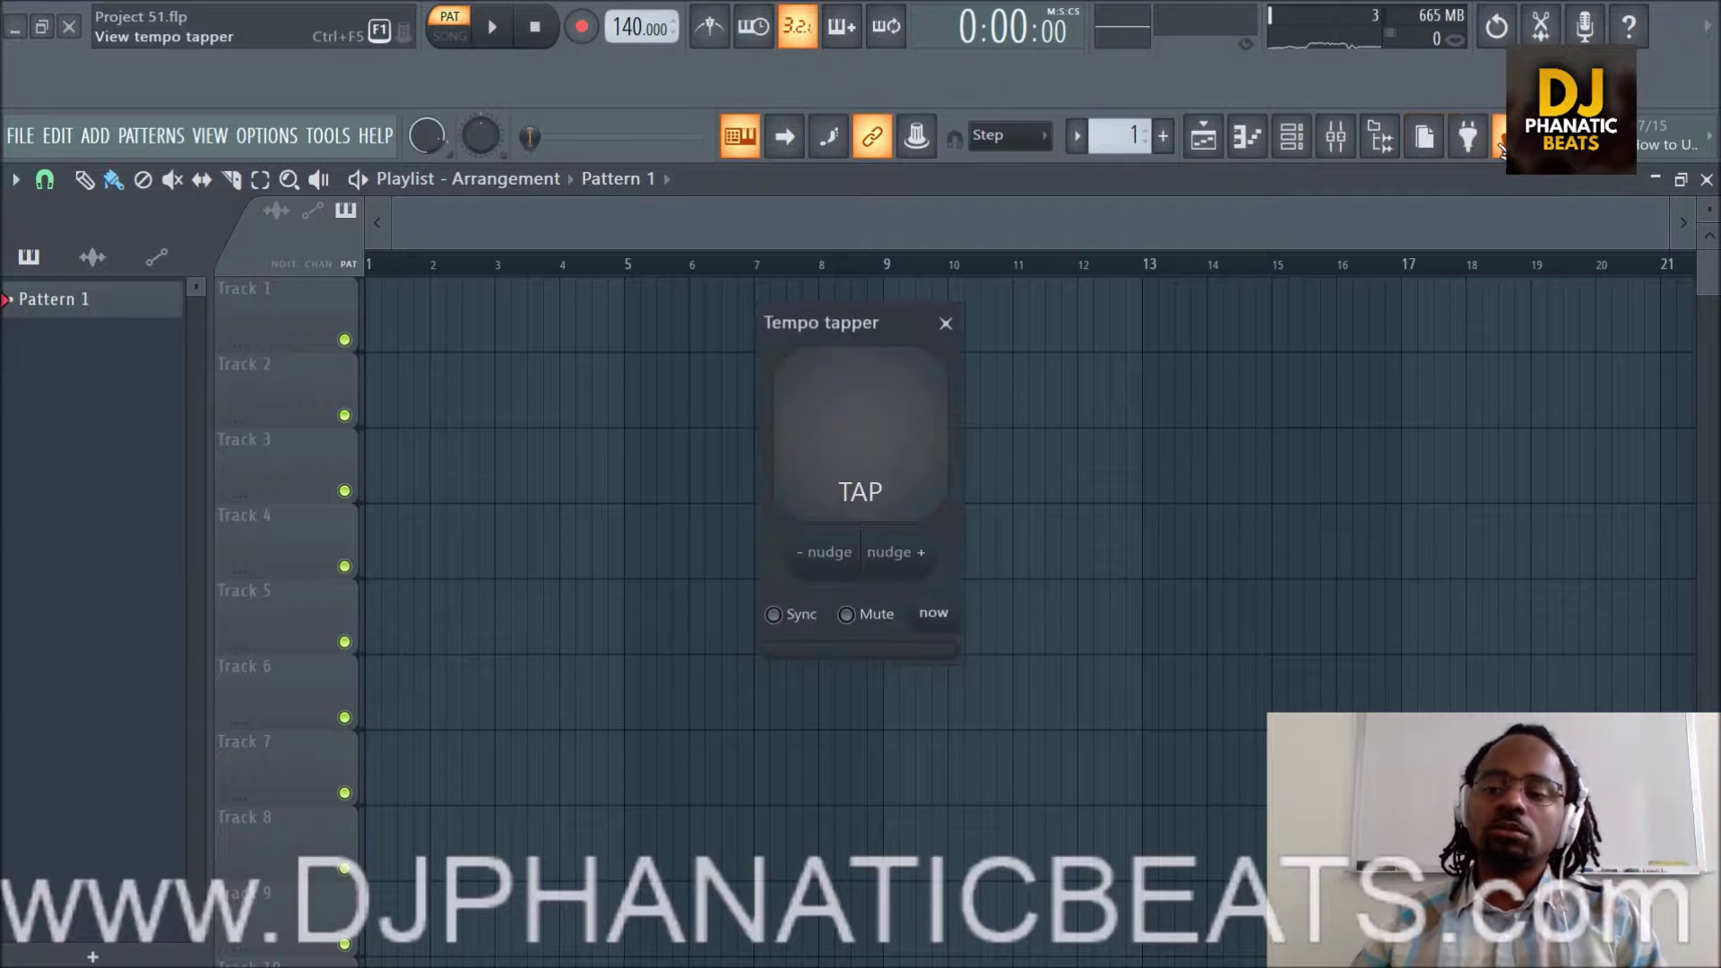
click(850, 446)
click(852, 446)
click(853, 446)
click(856, 445)
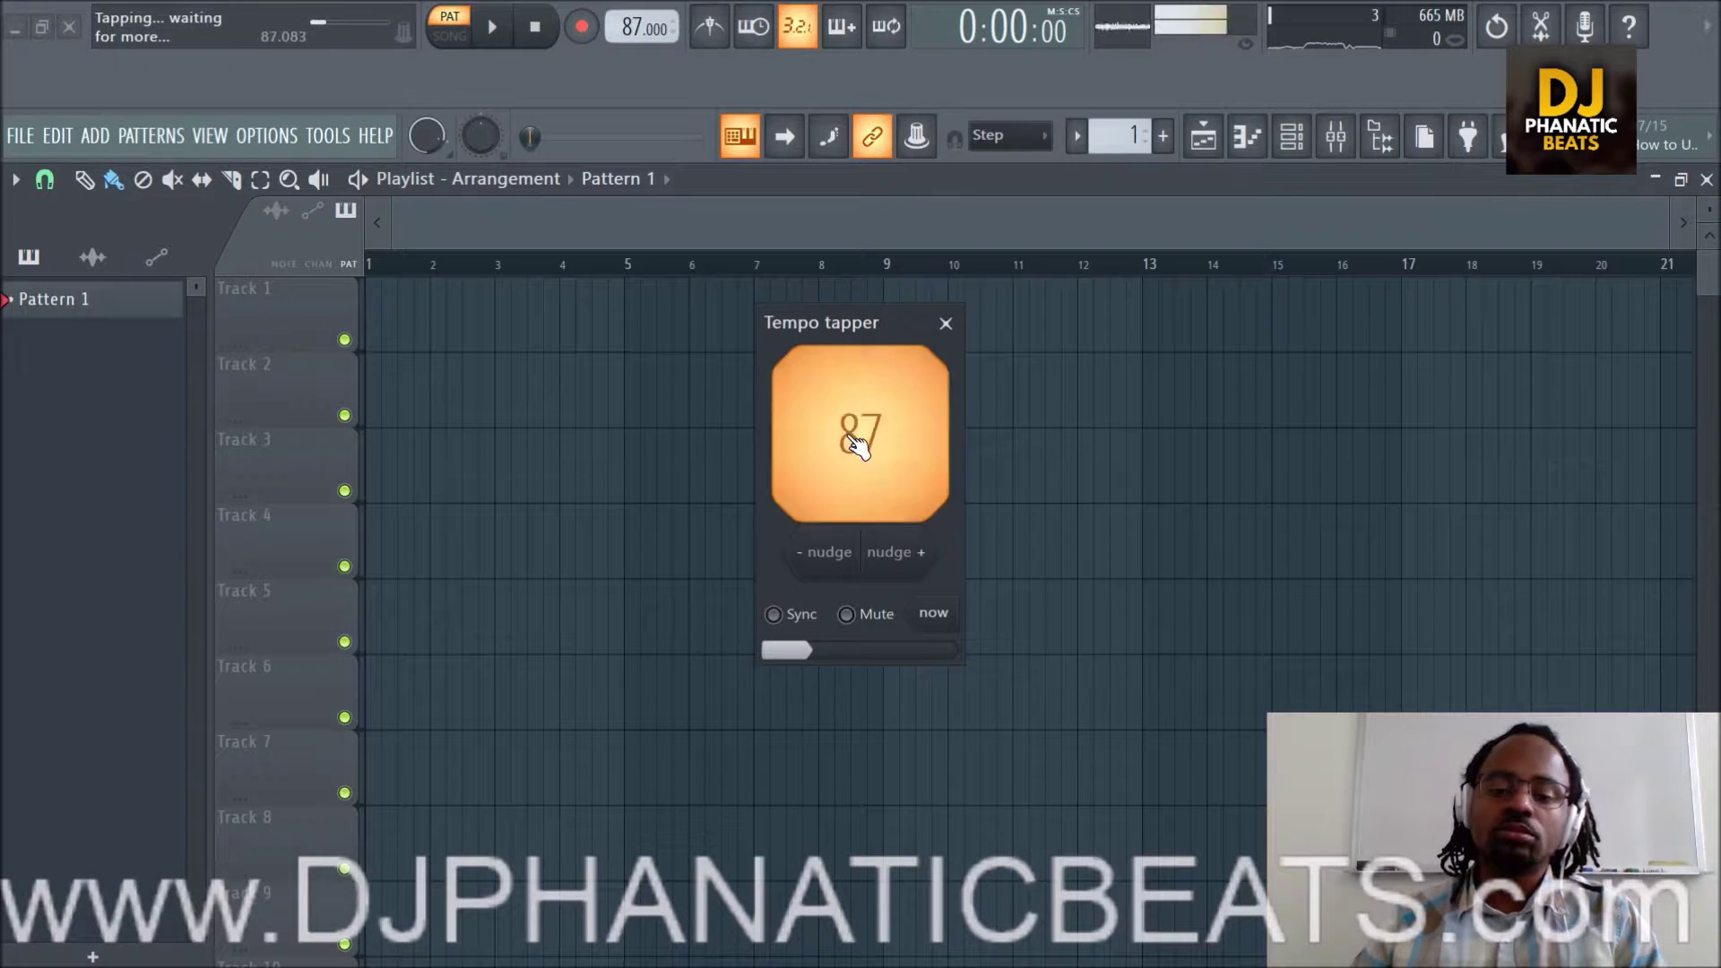
click(946, 322)
key(v)
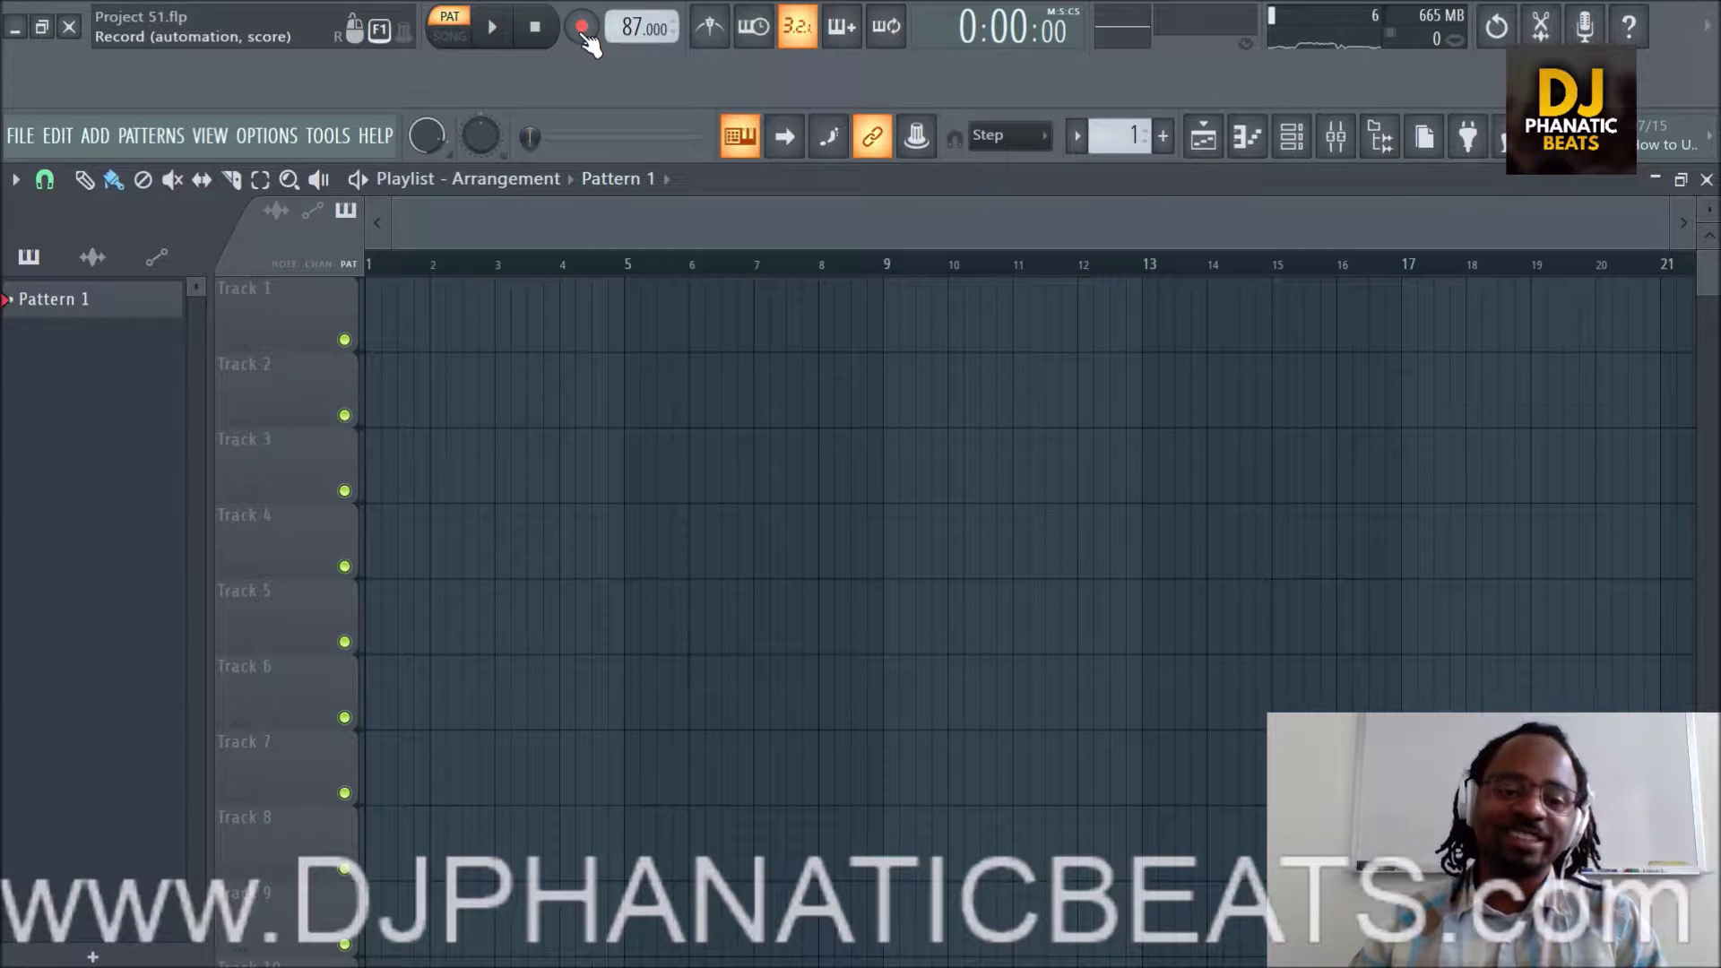
Place a four-bar Pattern 1 clip at bar 1 of Track 1 and arm recording for notes and automation.
drag(573, 330, 619, 352)
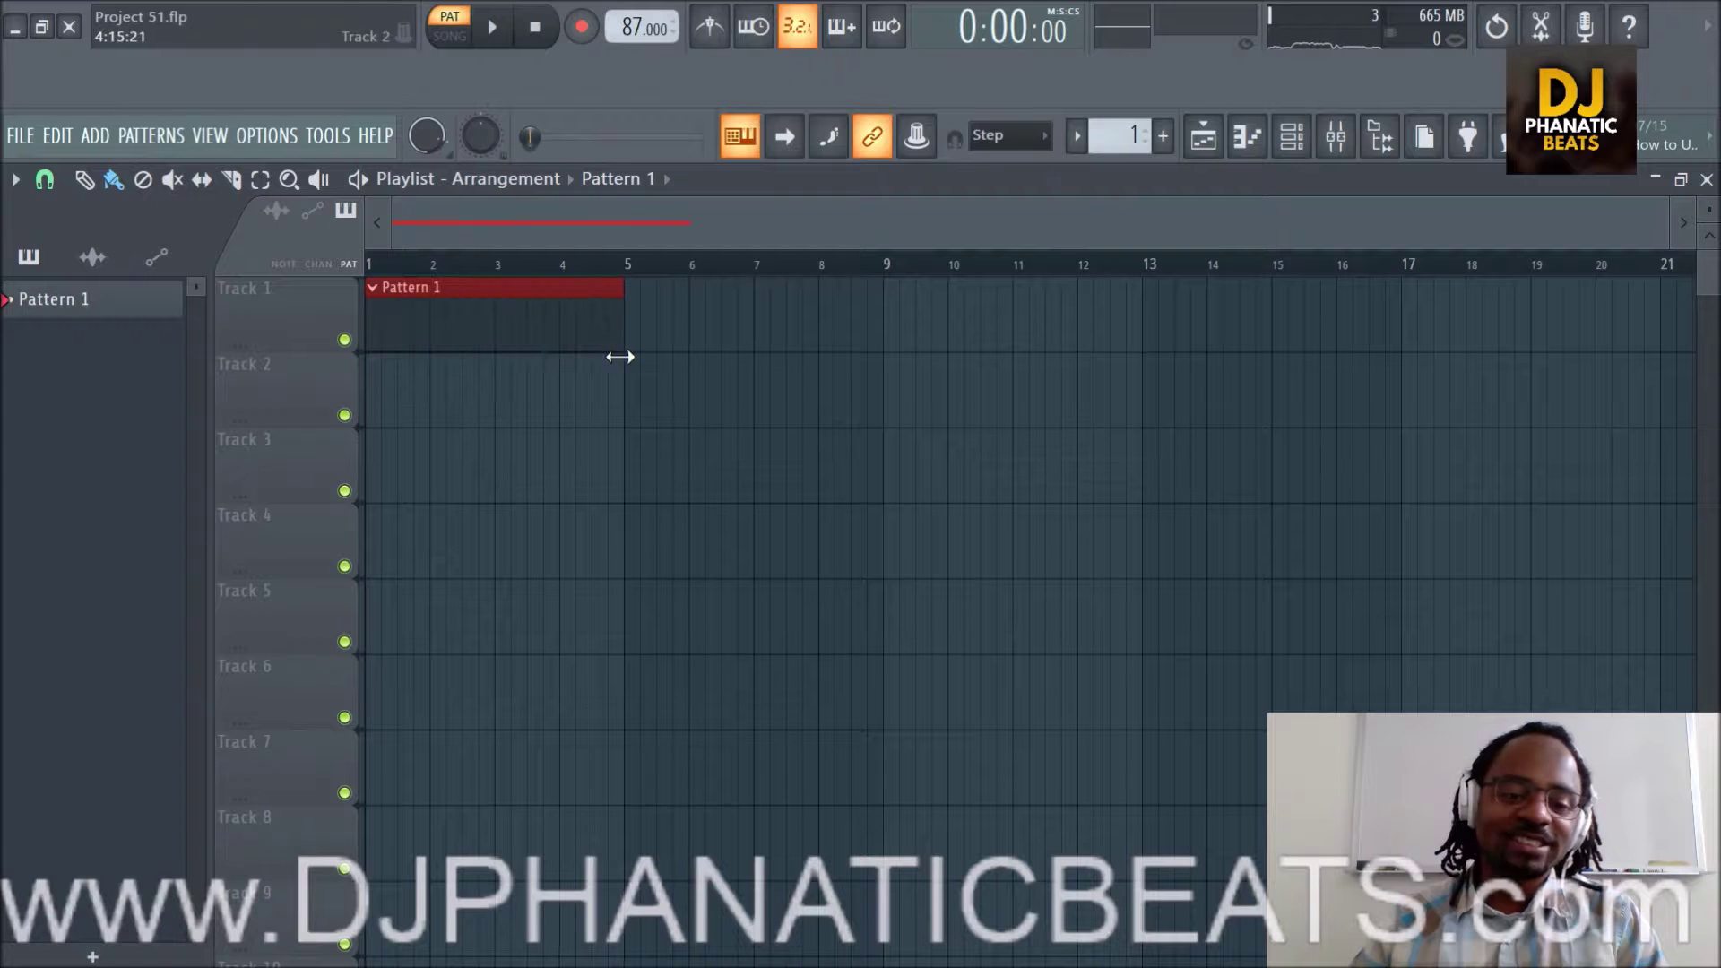
click(581, 29)
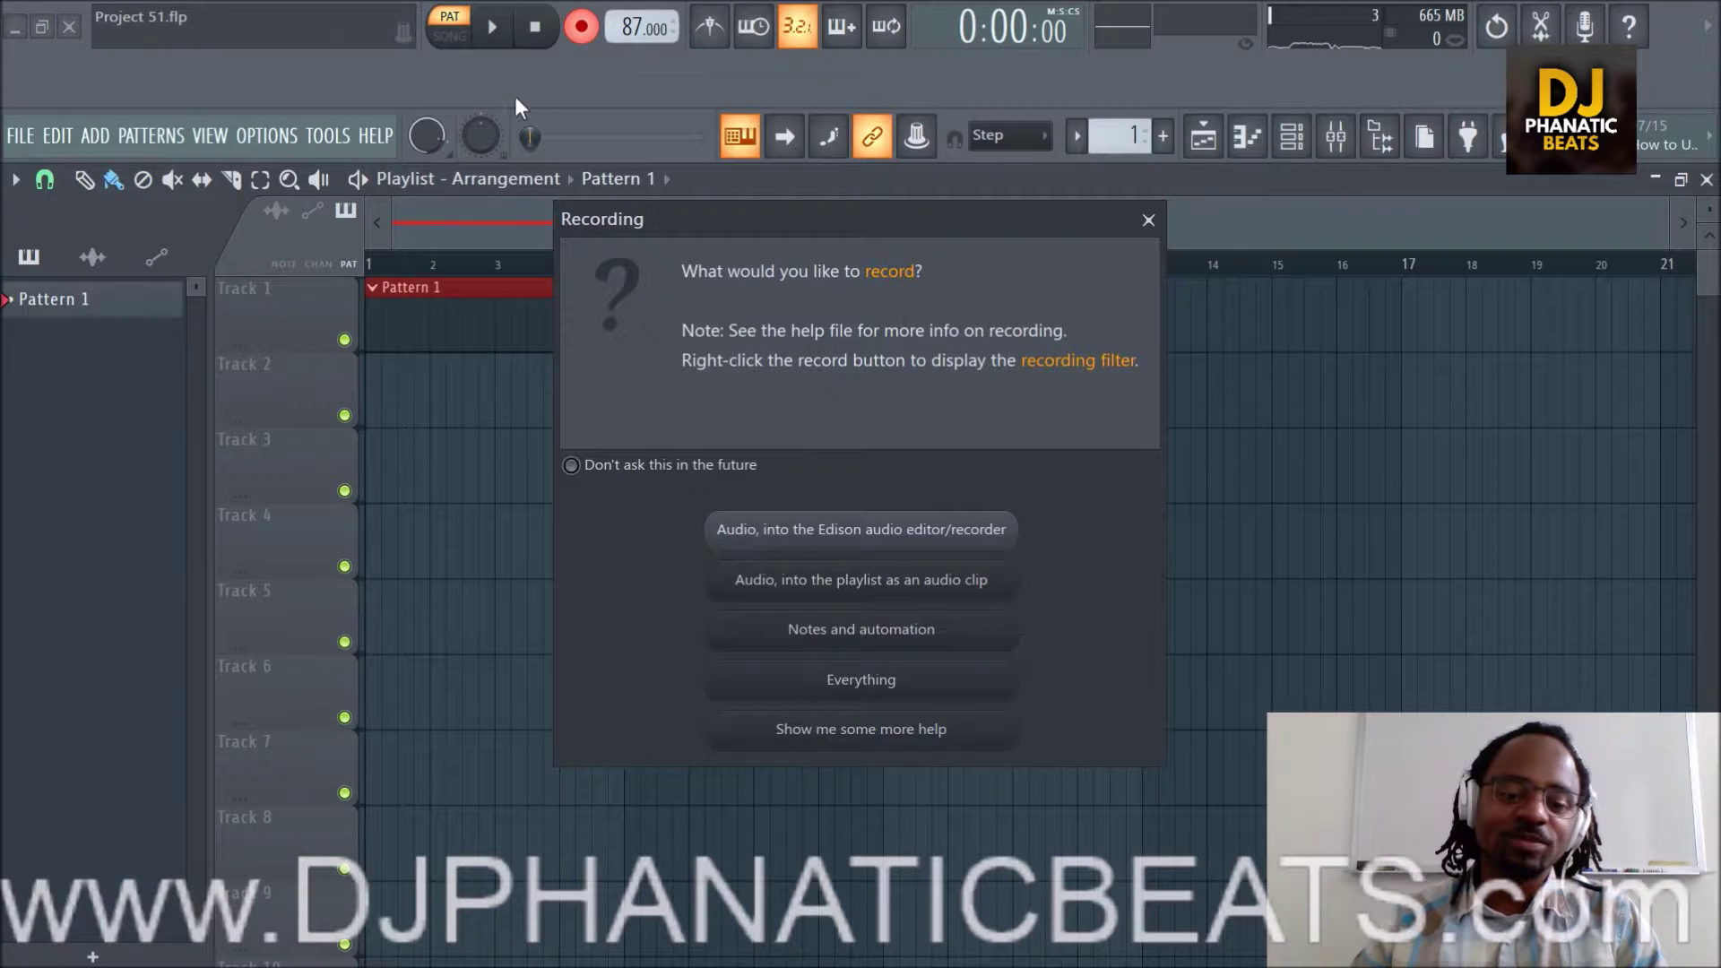
click(846, 649)
Try recording a short melody into Pattern 1 and undo the take.
click(493, 28)
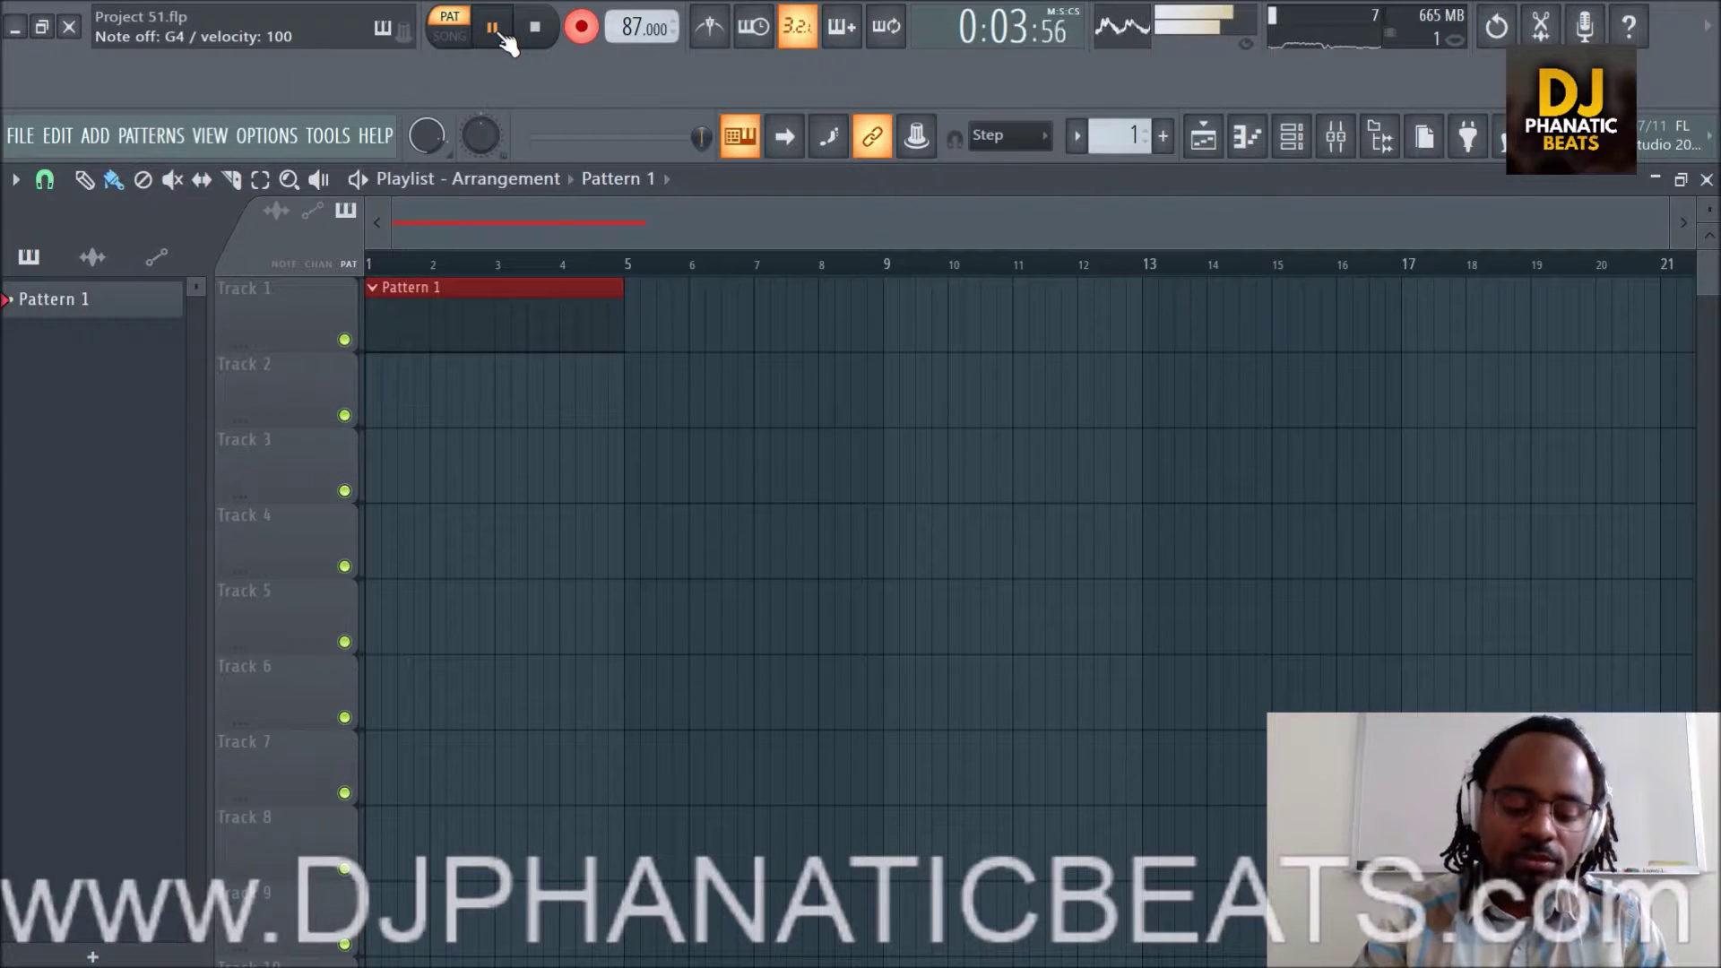
key(space)
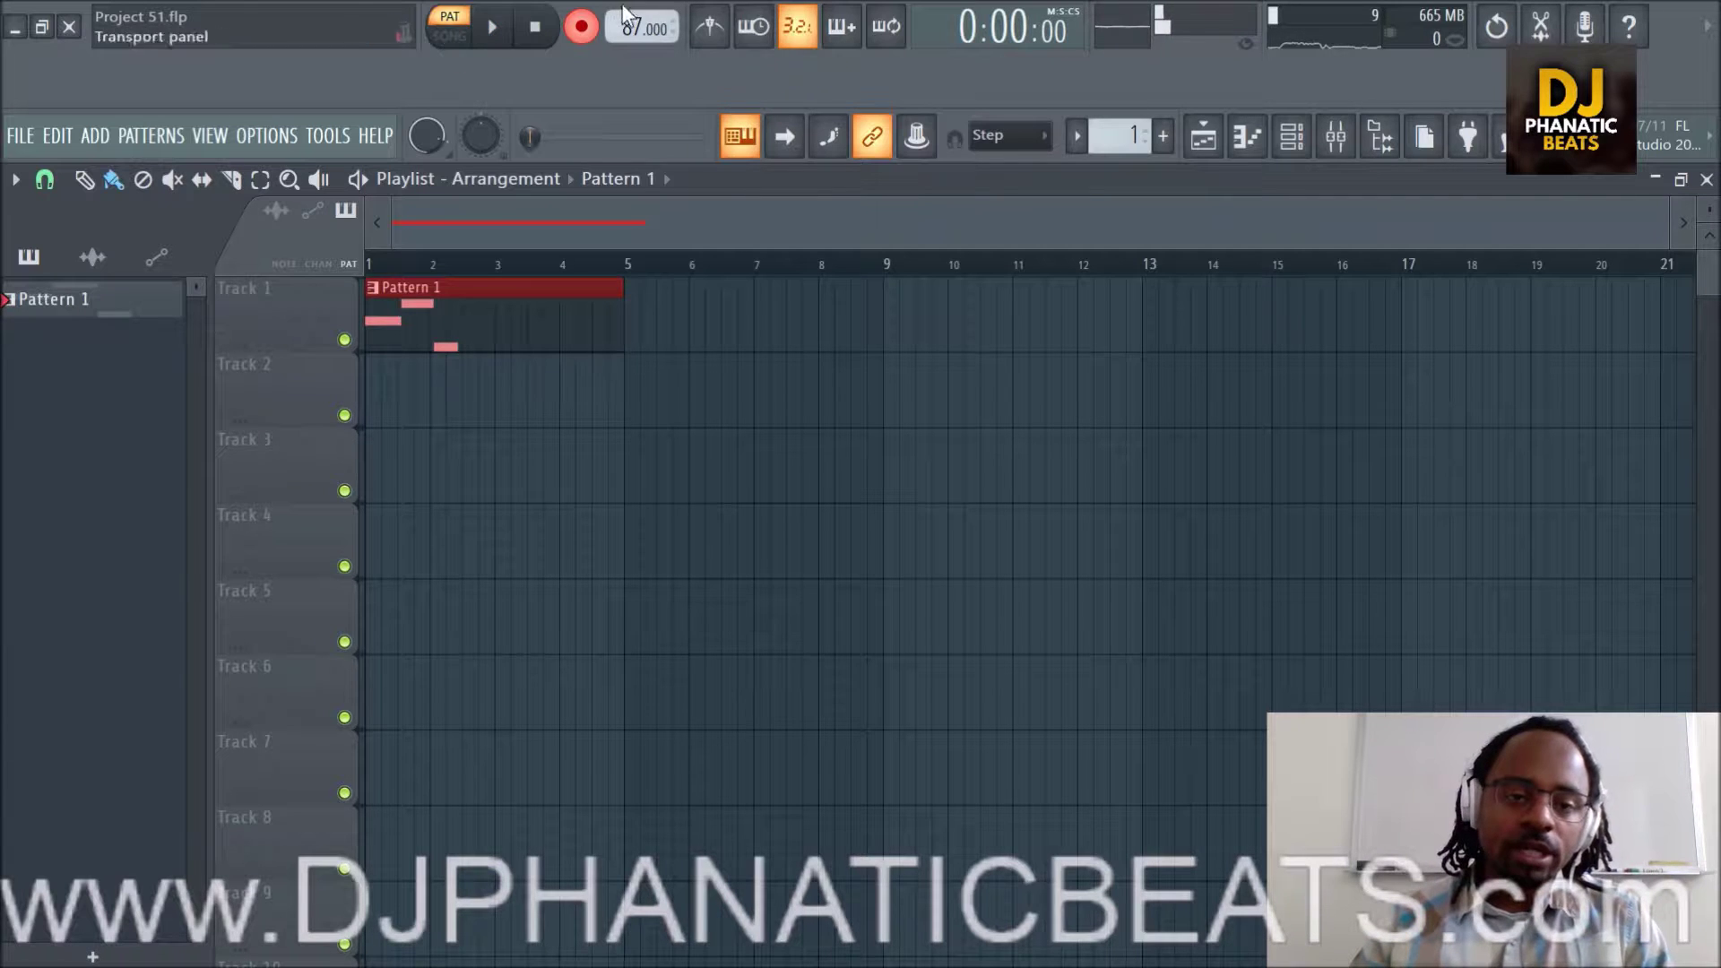
key(ctrl+z)
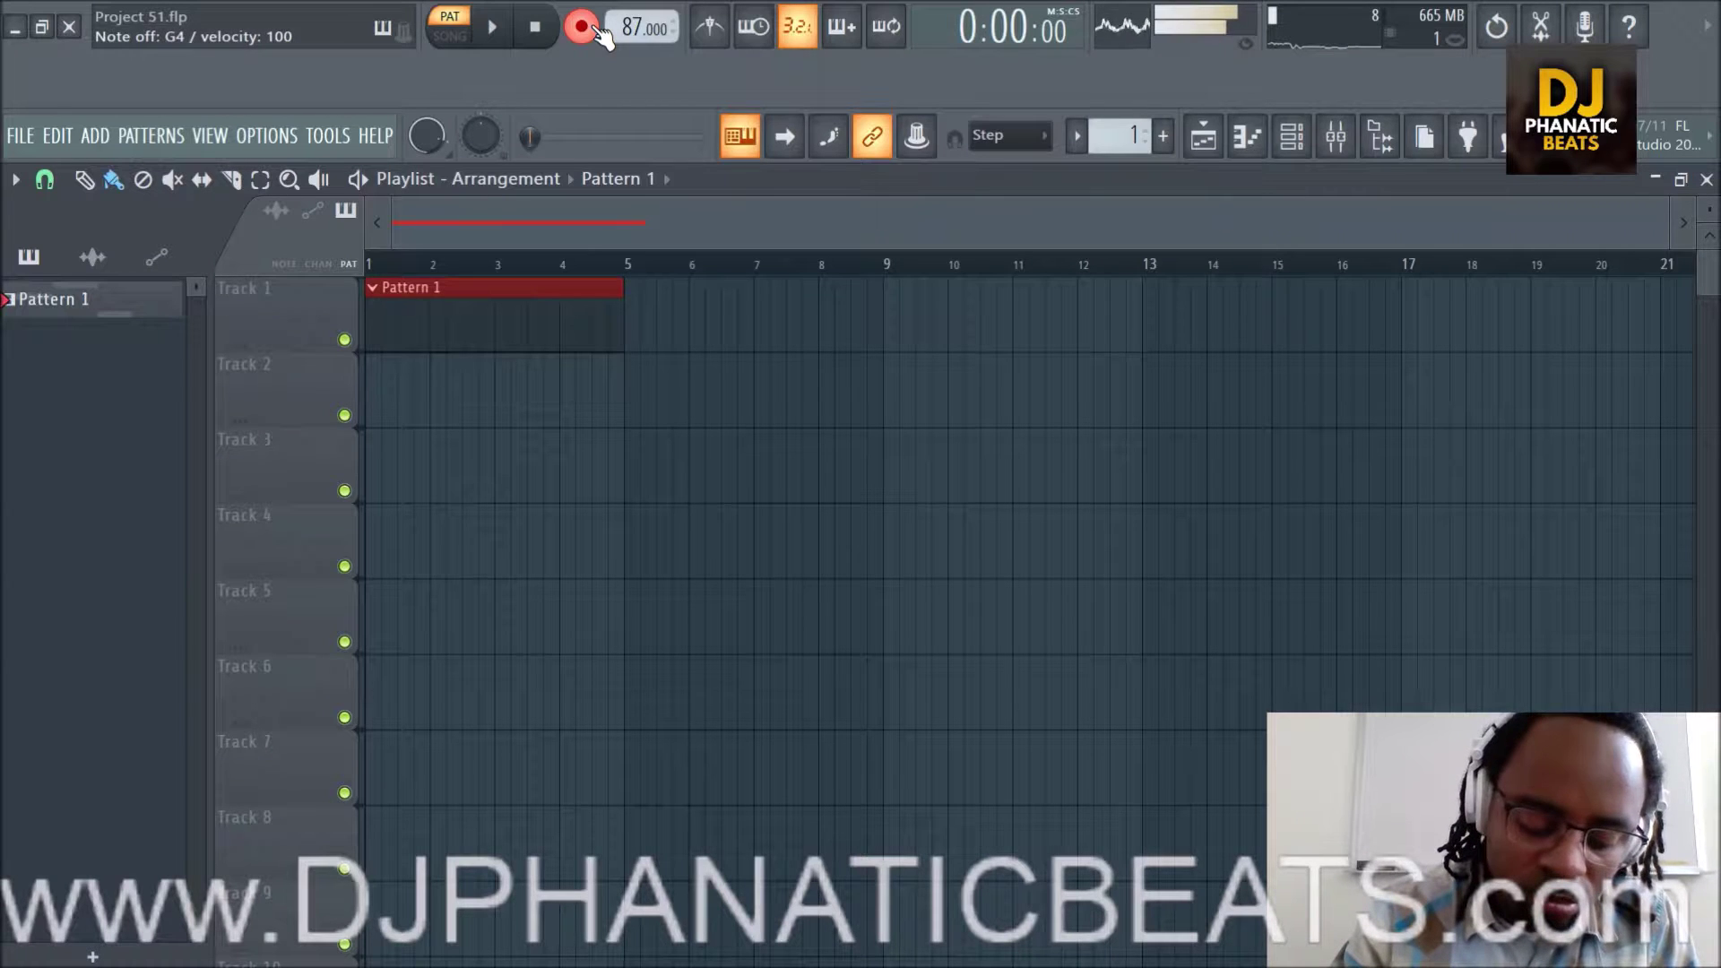
Rehearse the melody without recording, playing notes between G4 and B5.
key(u)
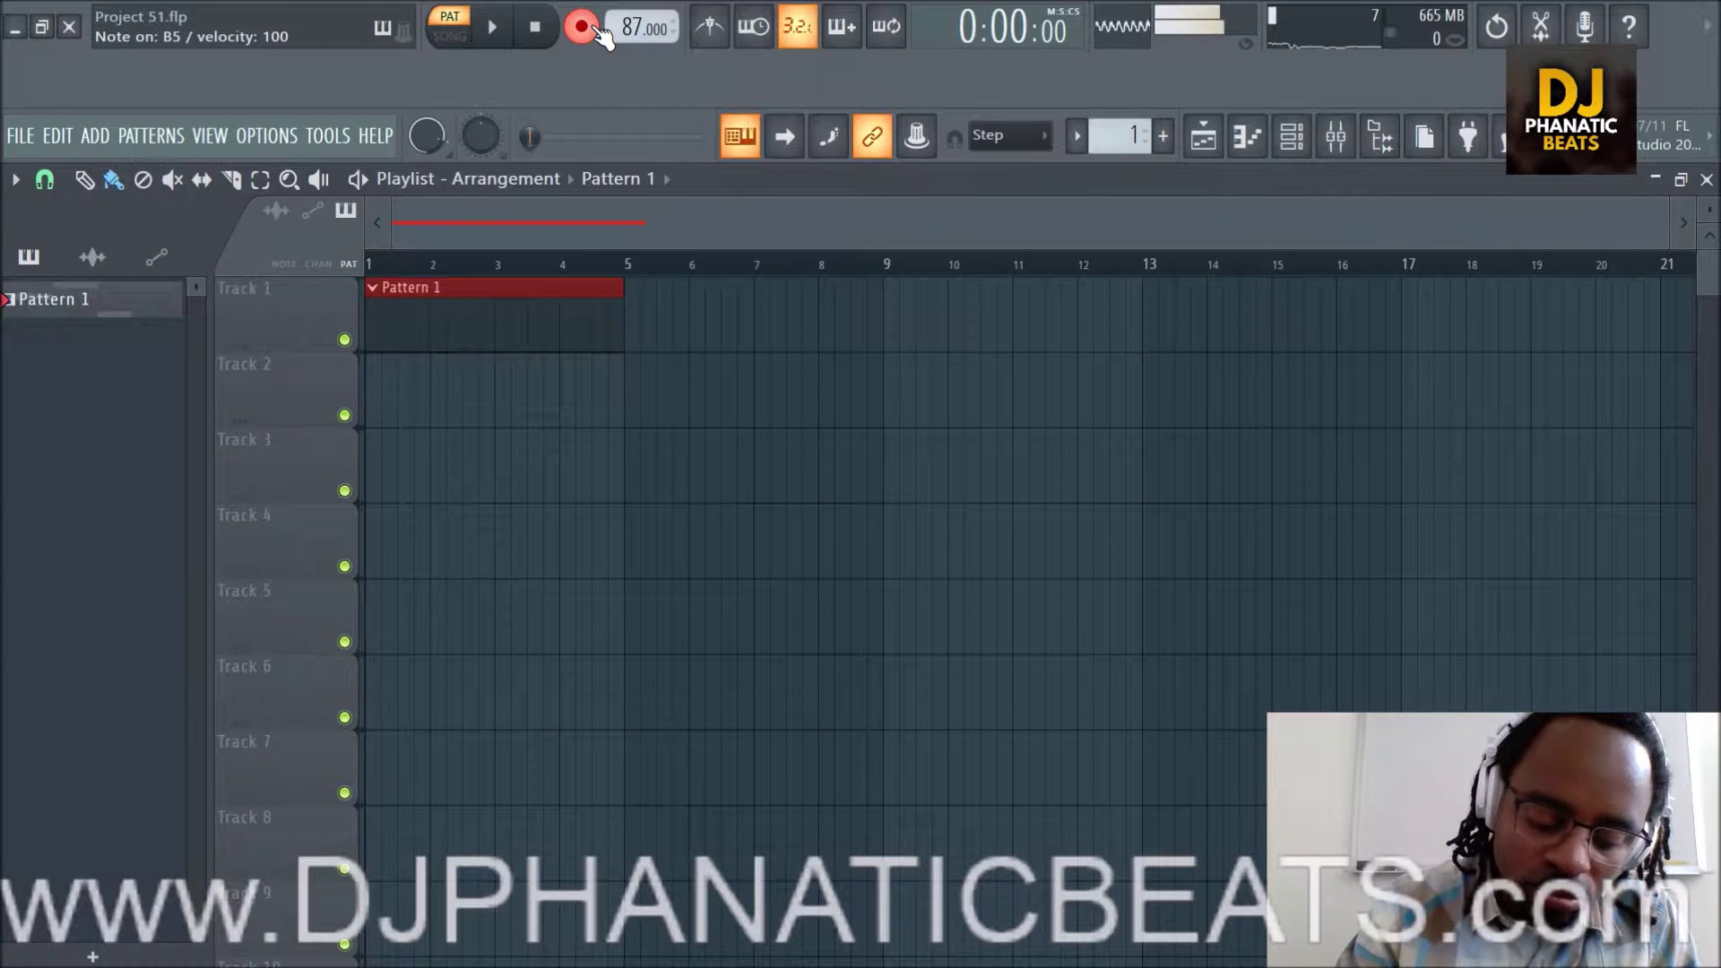
key(n)
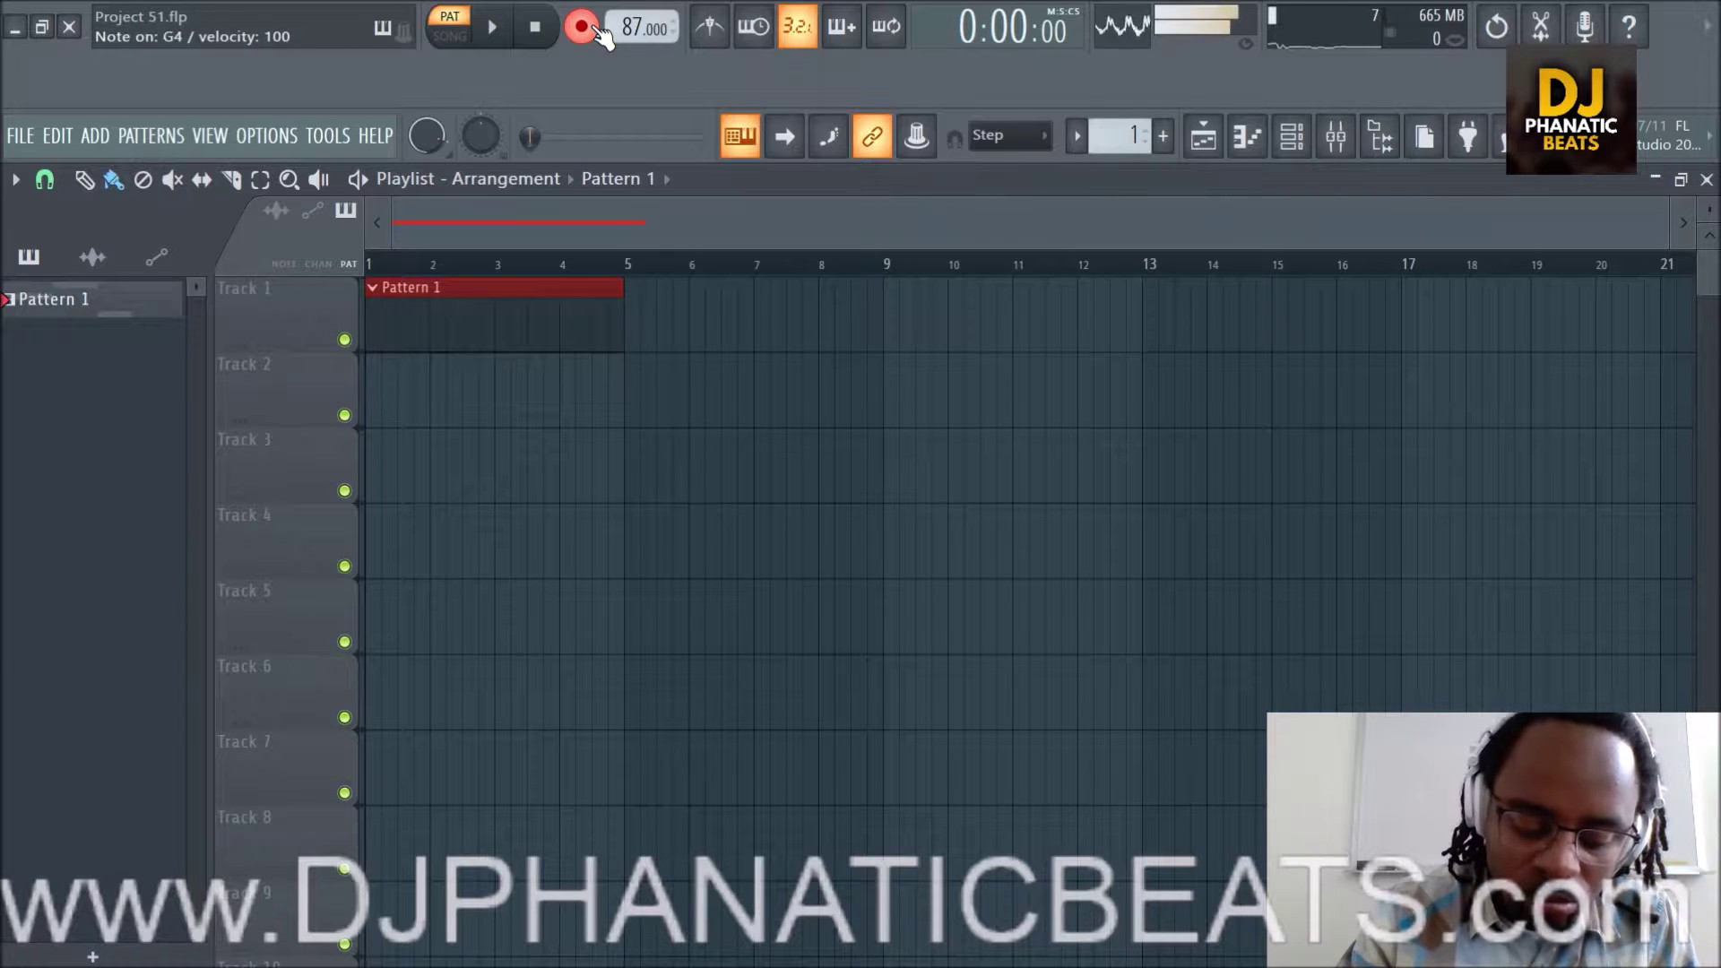
key(g)
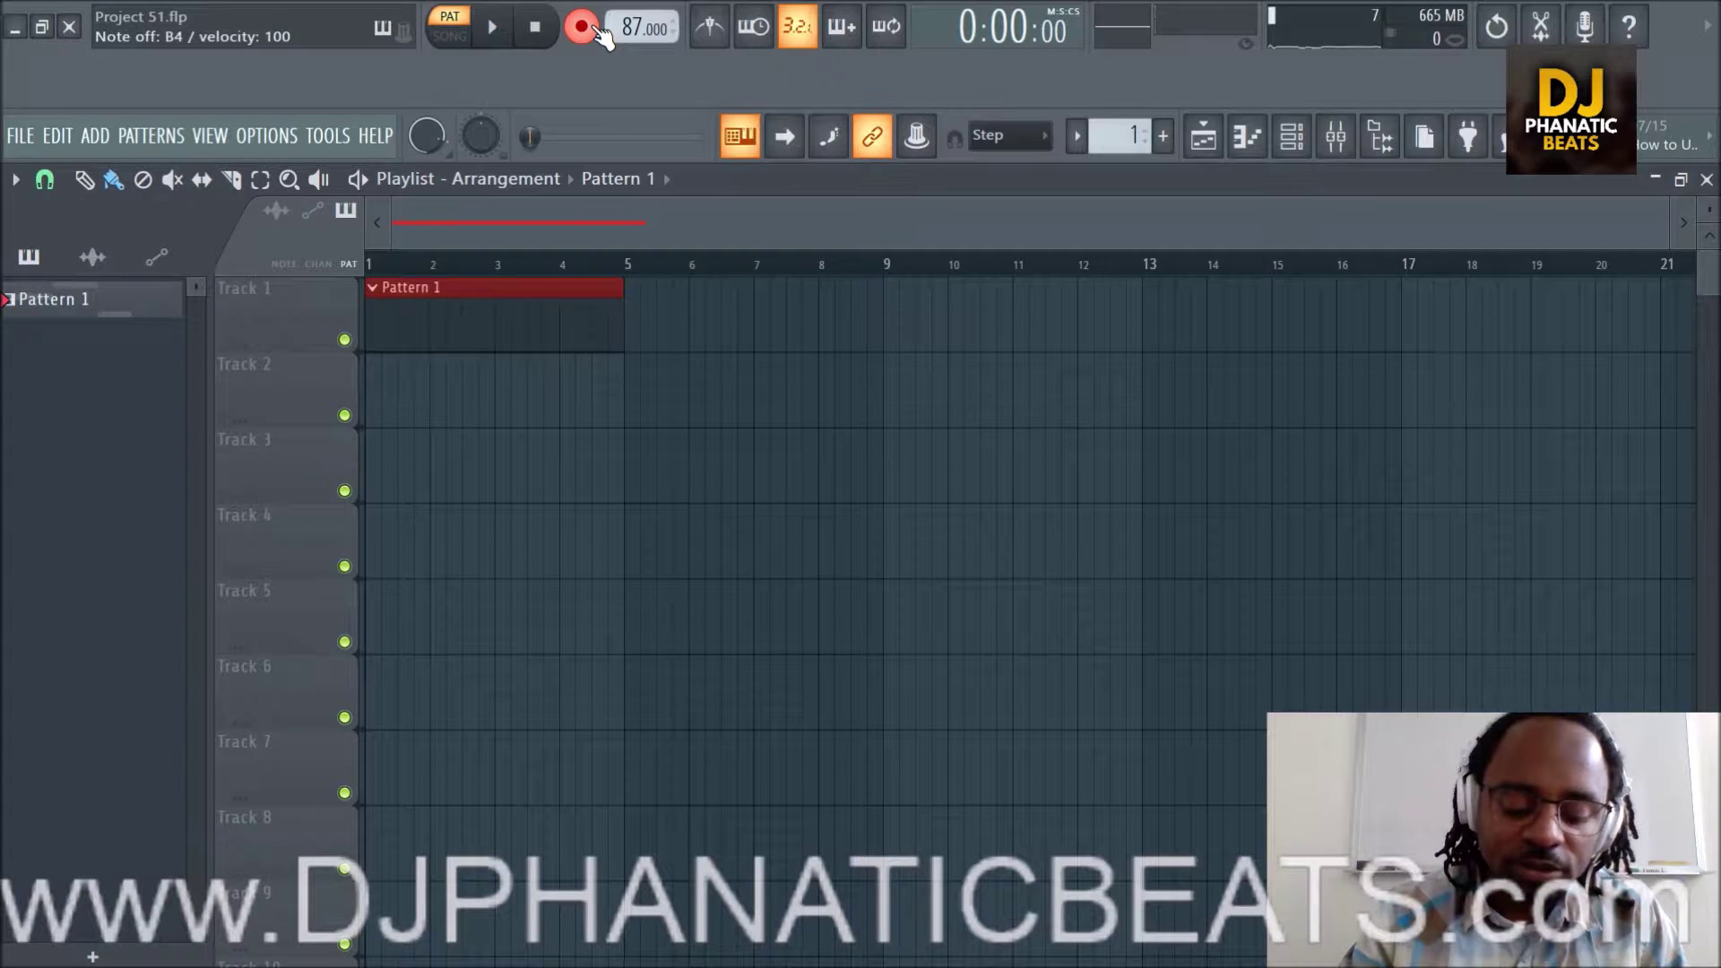
key(q)
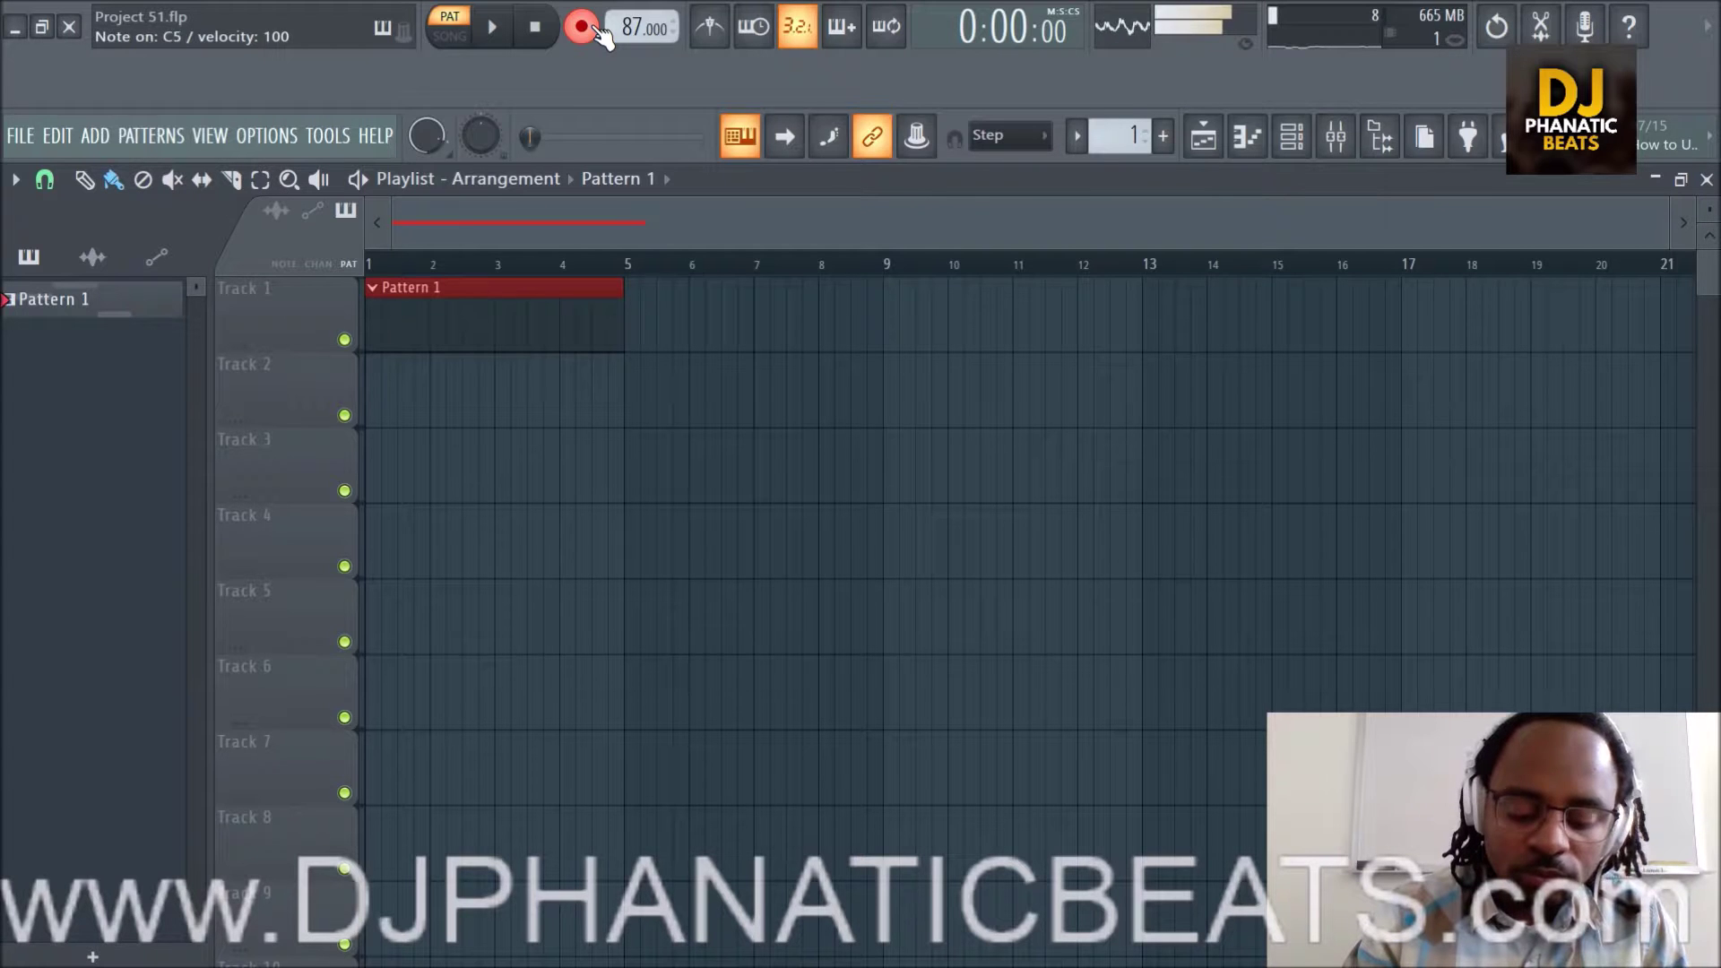
key(b)
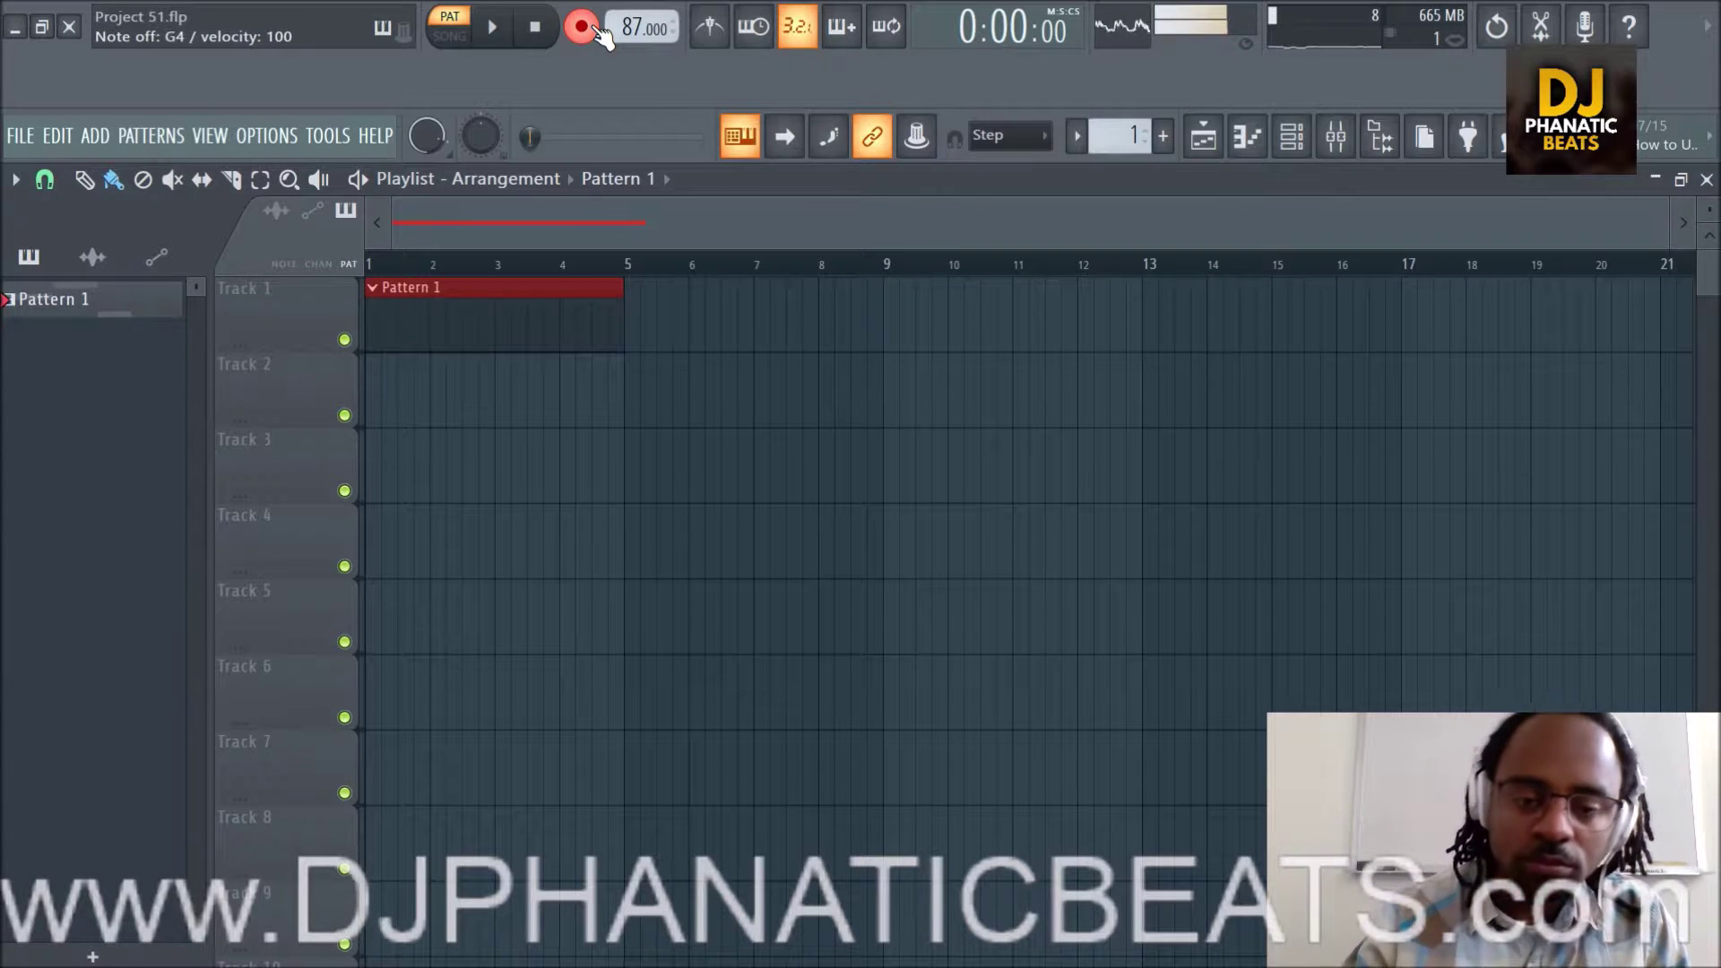
Record a four-bar melody with F4, E4, G4, B4 and A4 into Pattern 1 with the metronome on, and disarm recording.
click(709, 26)
click(496, 28)
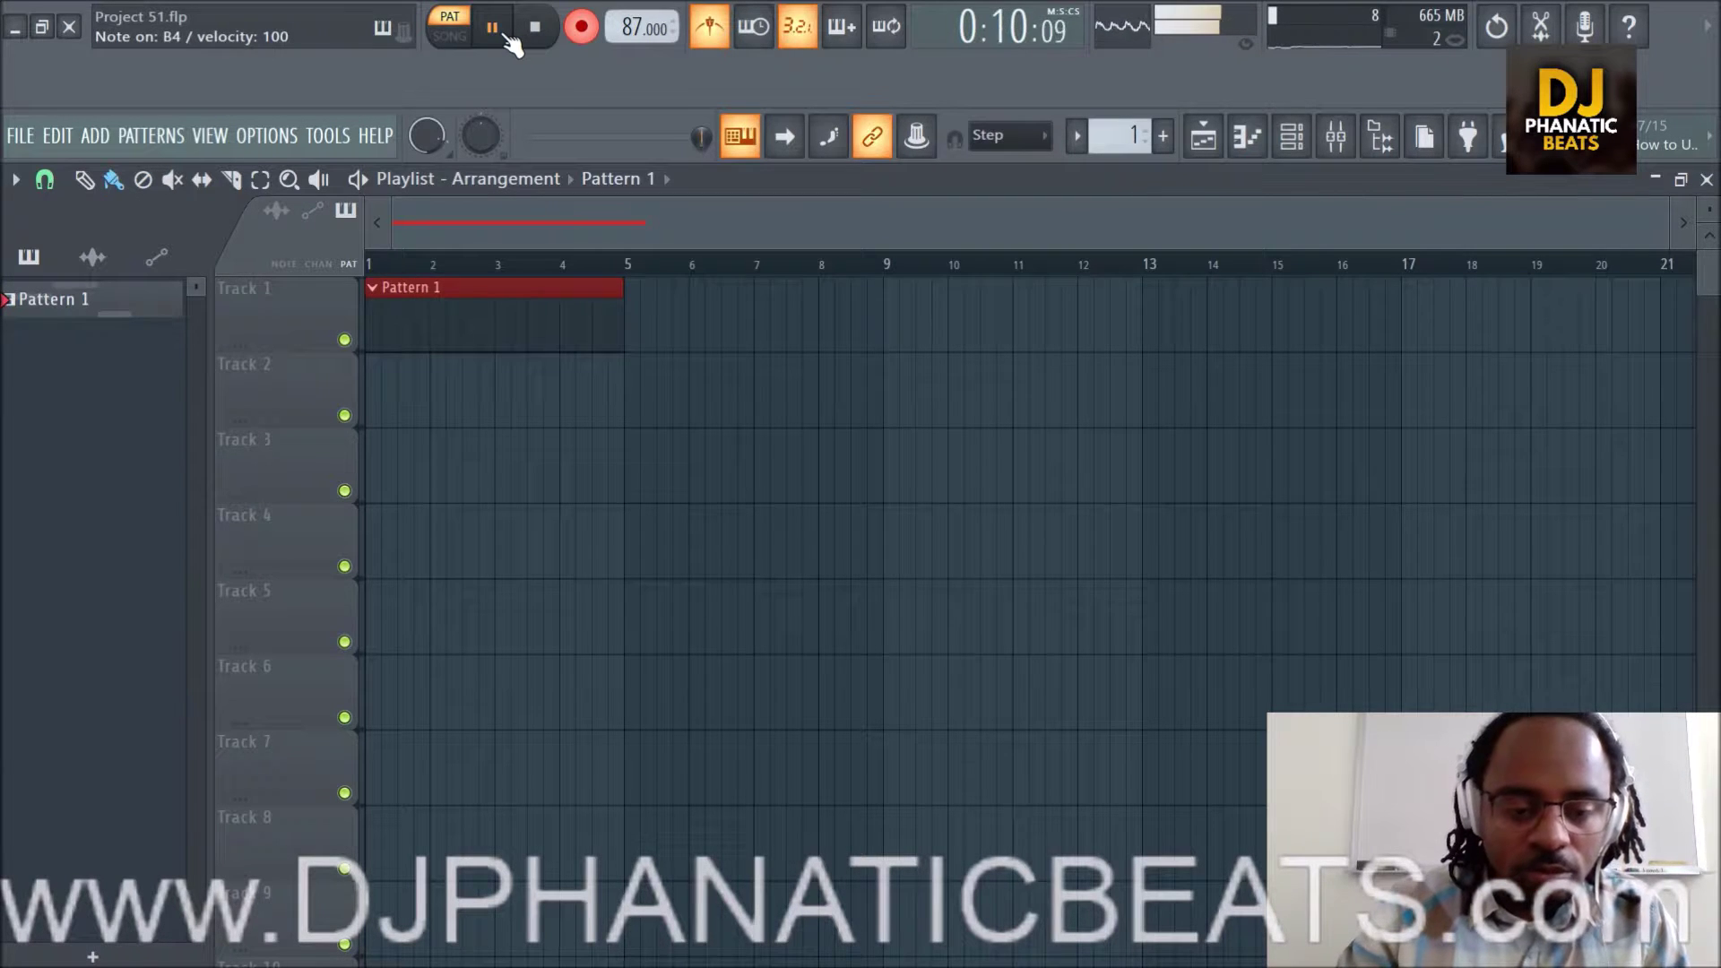
key(space)
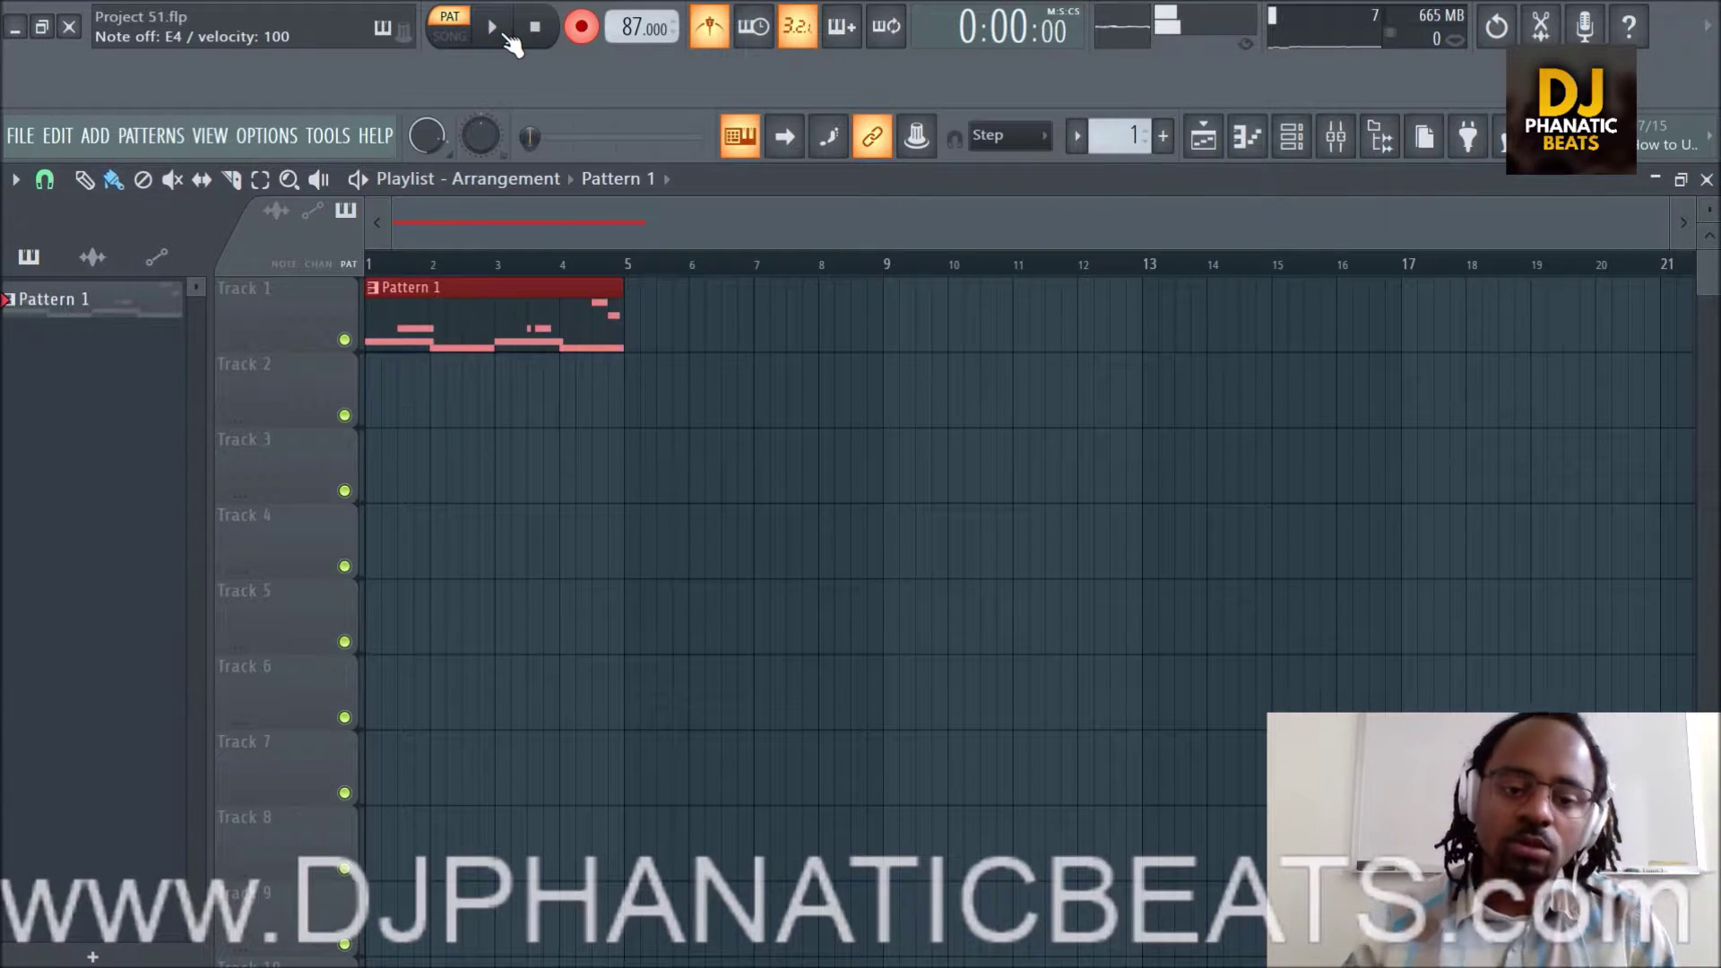
click(585, 31)
Try stretching the Pattern 1 clip to eight bars and bring it back to four.
drag(622, 316, 885, 352)
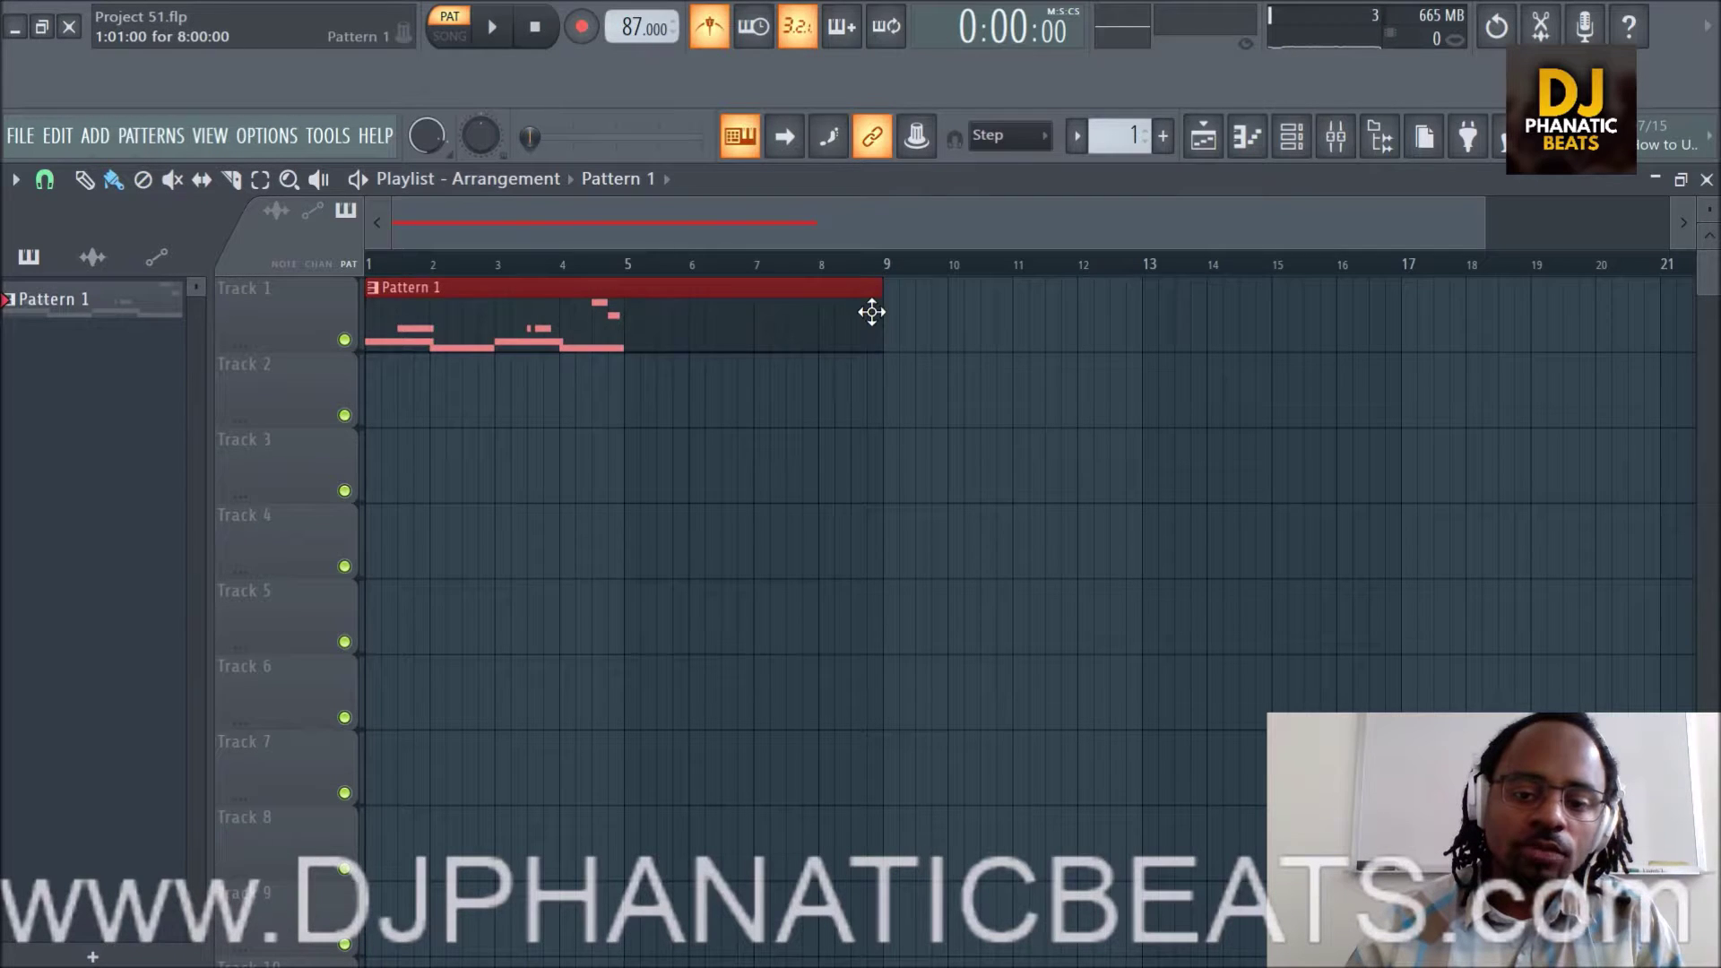
drag(879, 311, 625, 316)
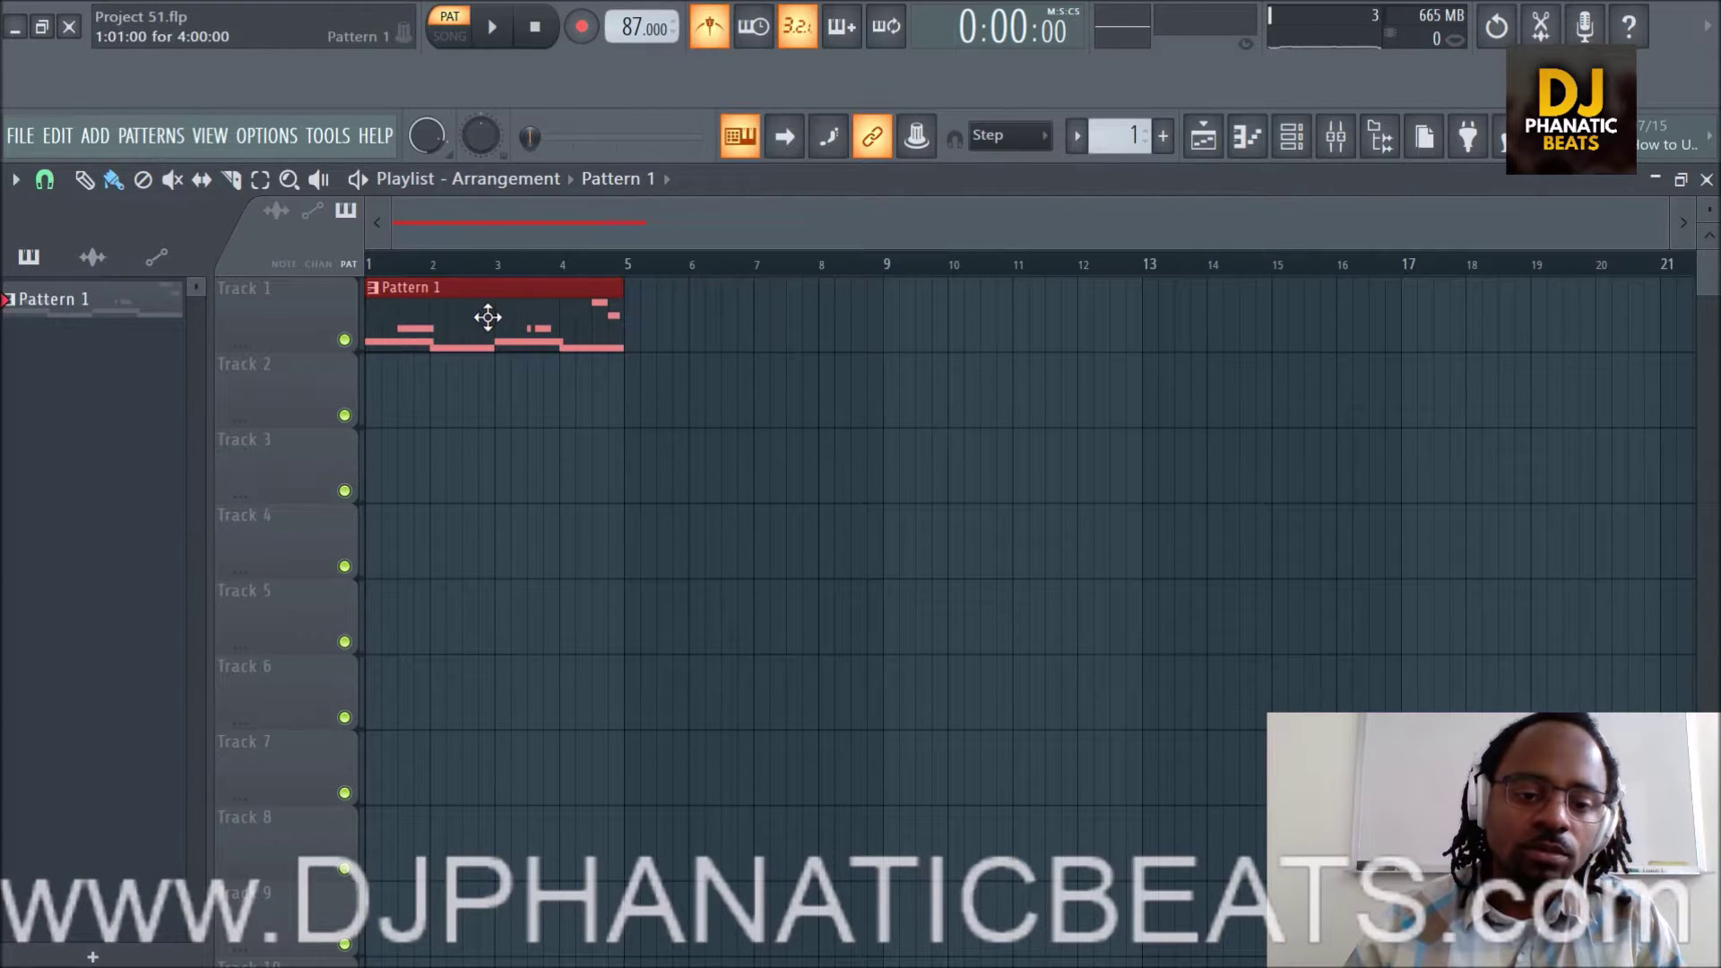
Open the recorded Omnisphere notes in the piano roll and play them back.
double_click(488, 313)
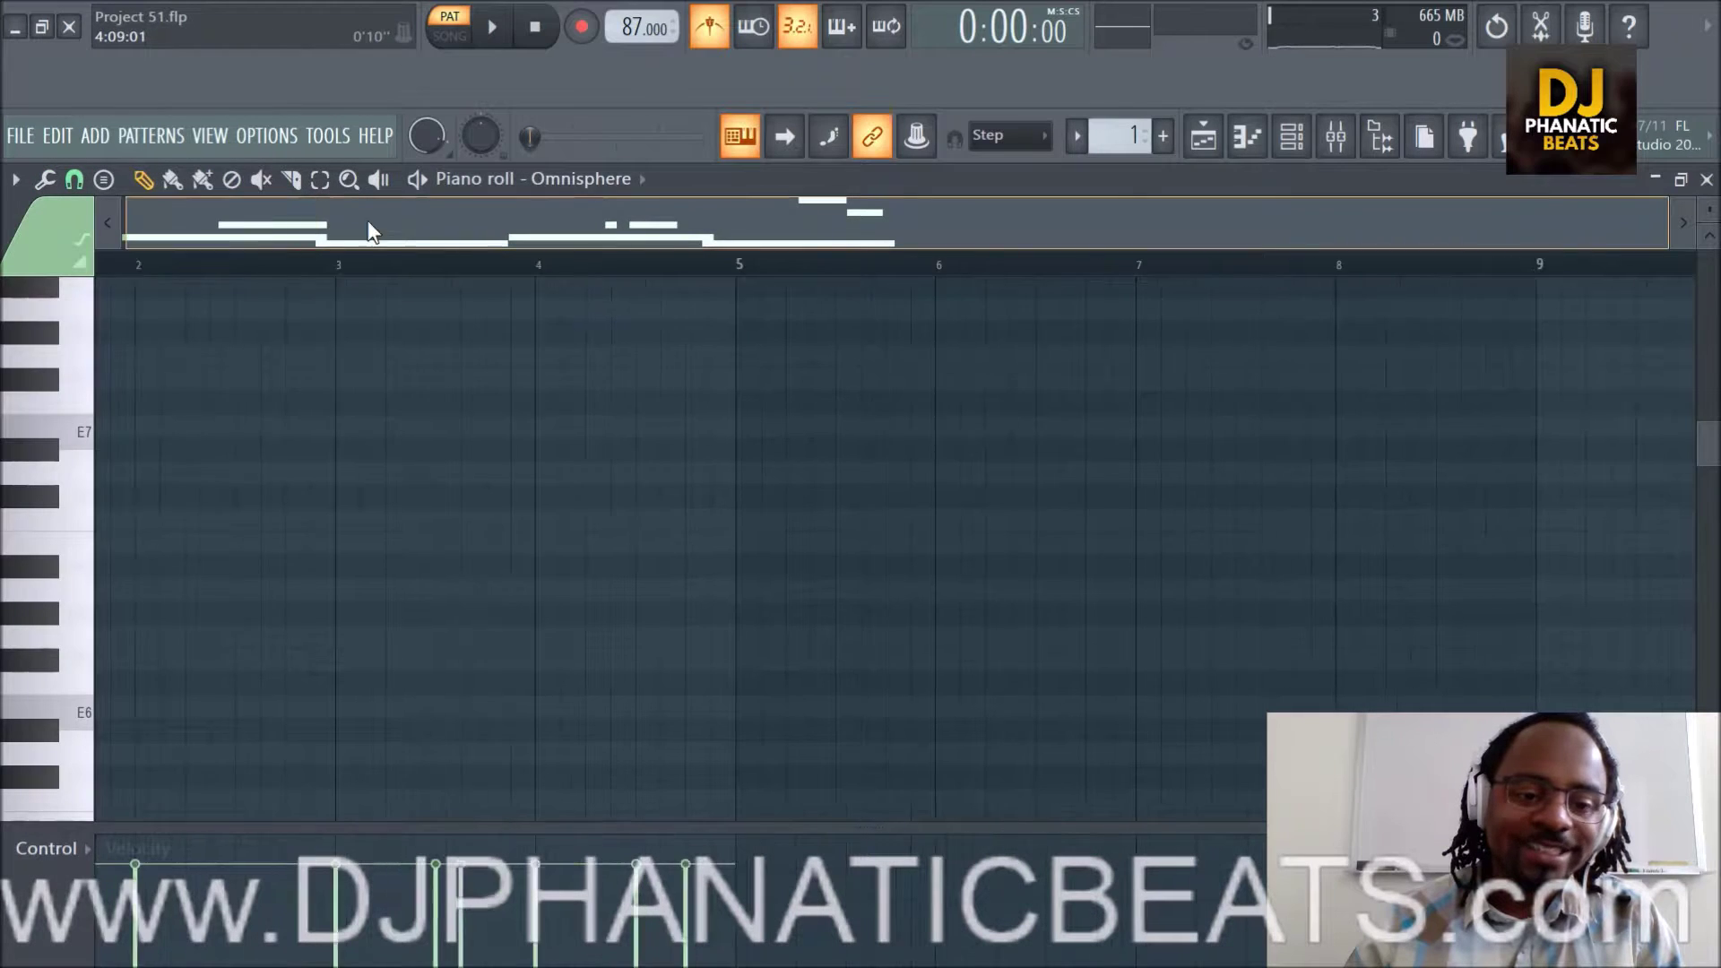
key(space)
scroll(516, 357, down, 3)
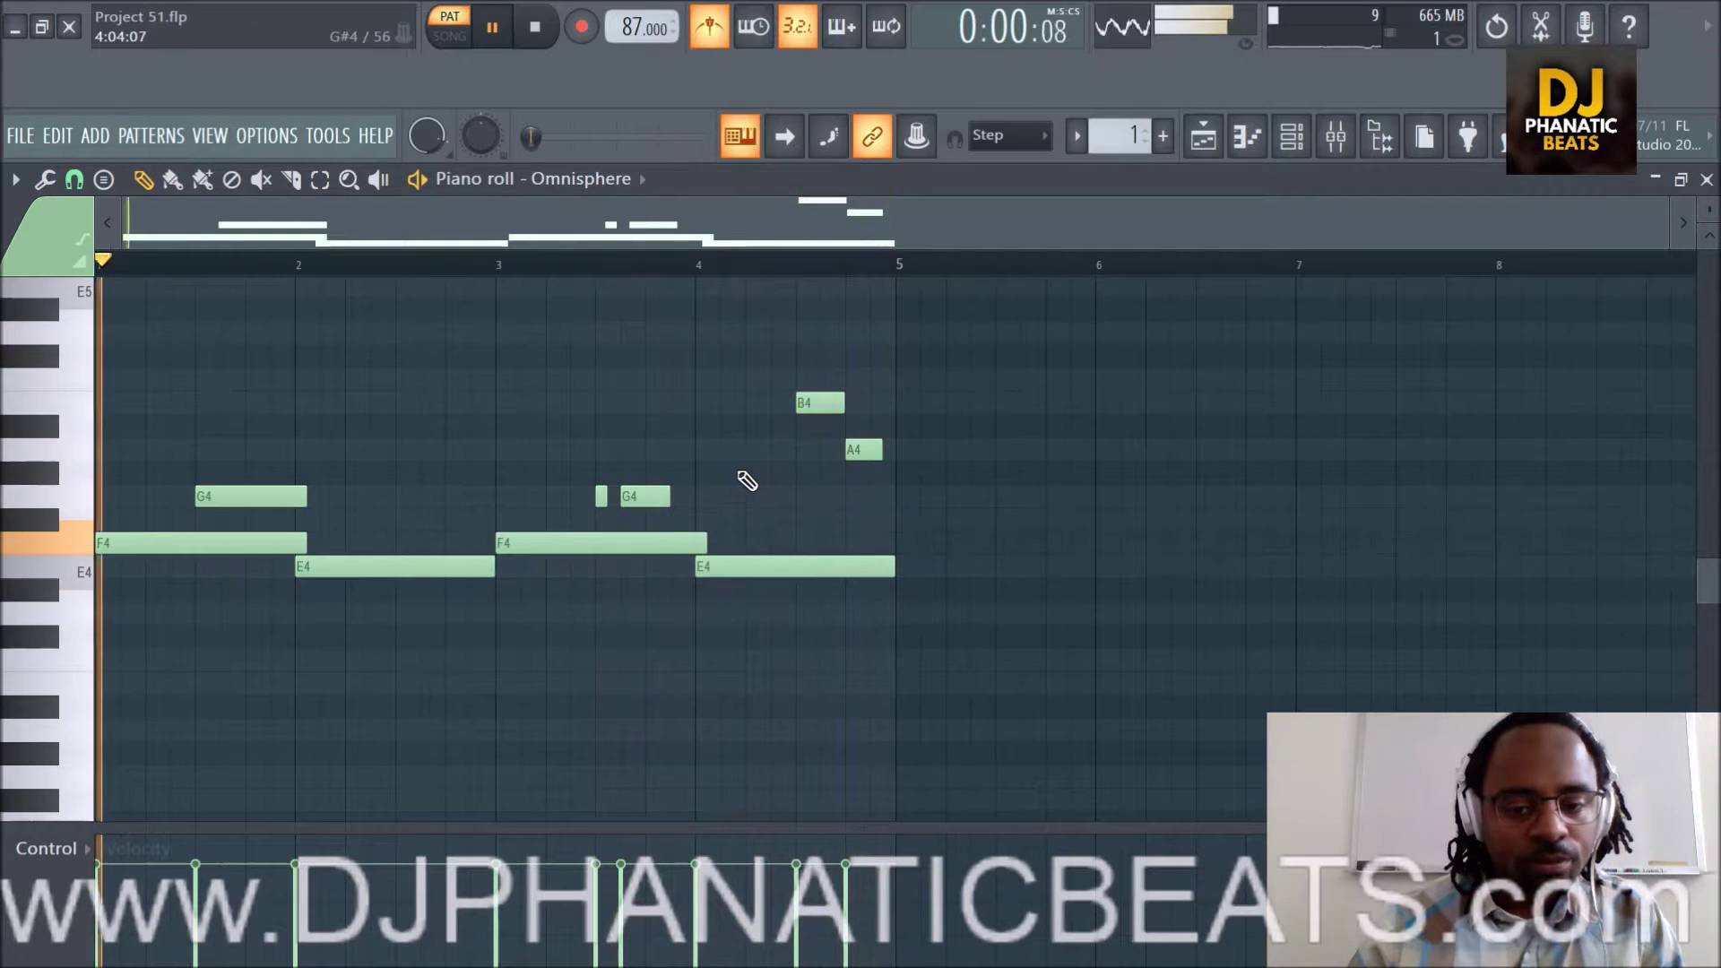
scroll(902, 458, up, 3)
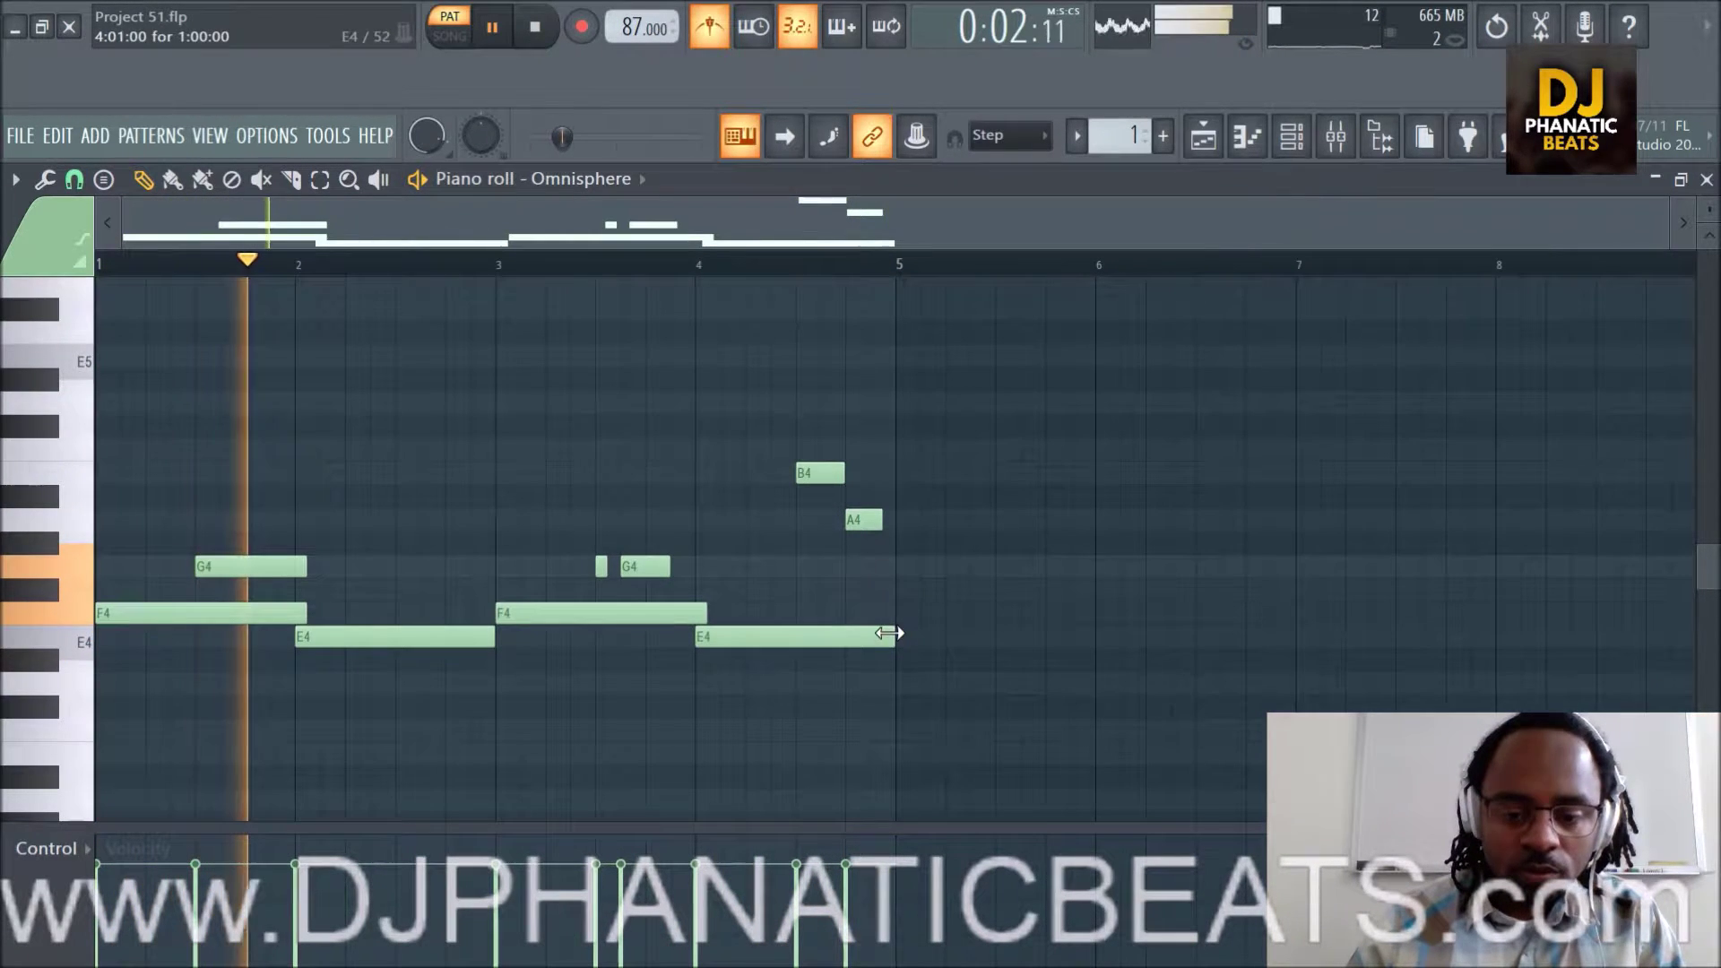
Adjust the end of the last E4 note and lengthen the final A4 note to the start of bar 5.
drag(886, 646, 891, 634)
scroll(932, 612, up, 6)
scroll(935, 612, down, 4)
scroll(933, 614, up, 2)
scroll(930, 610, down, 3)
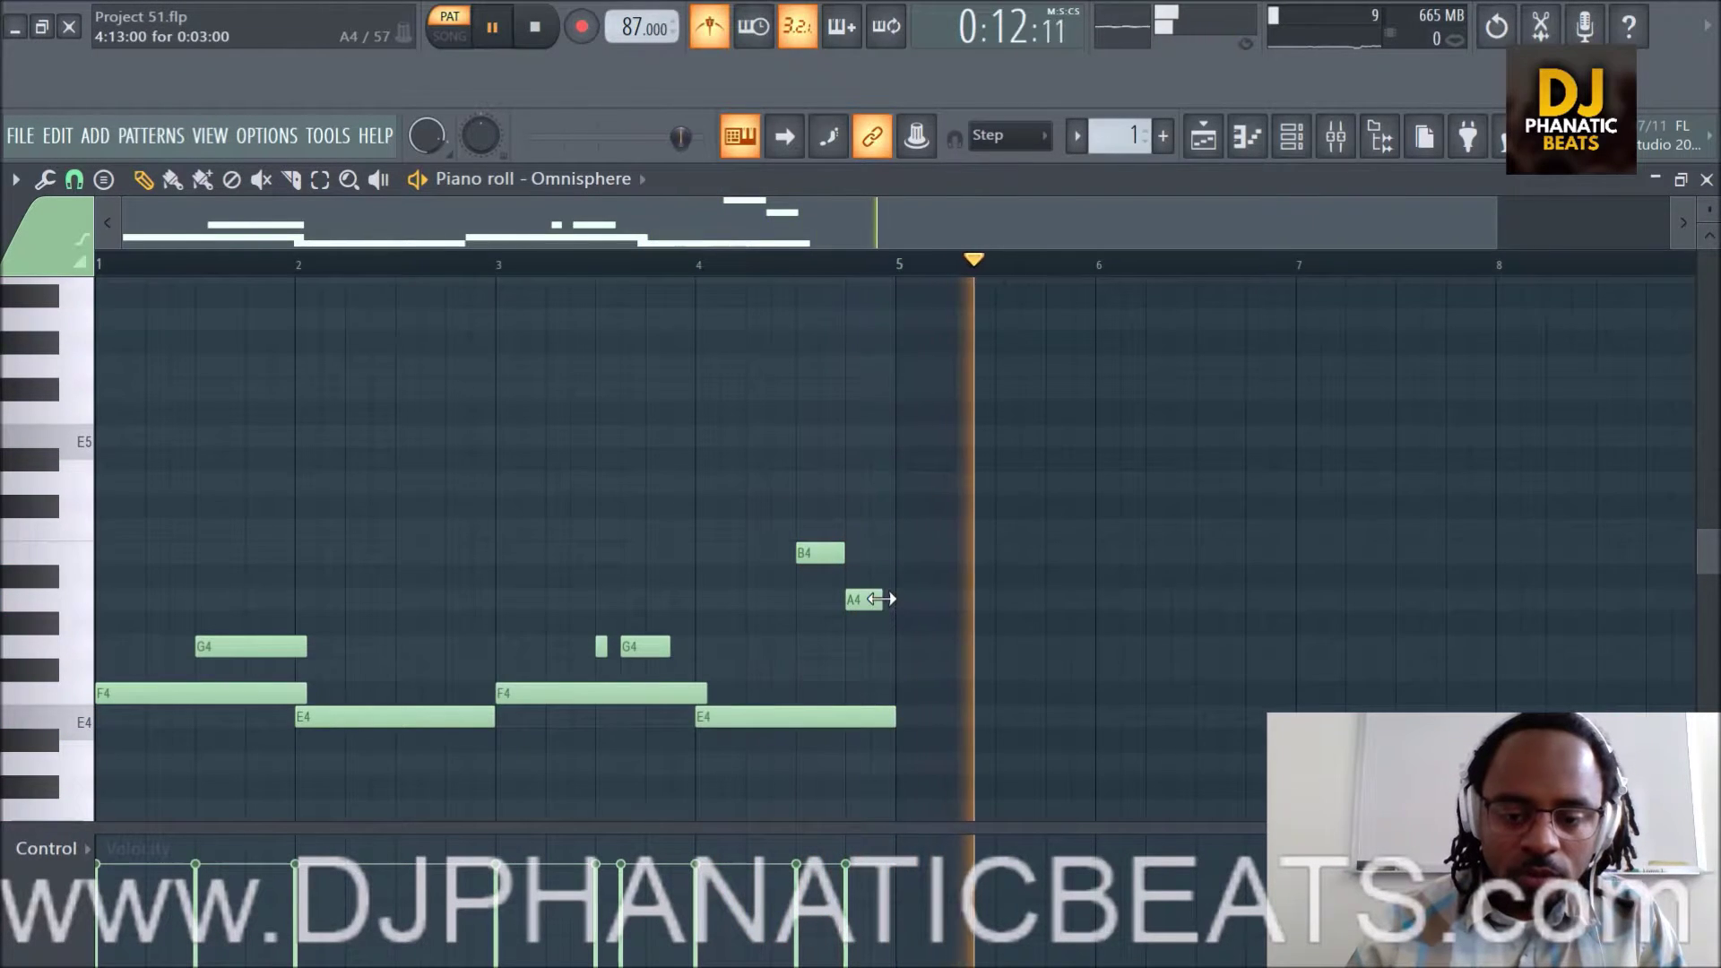
scroll(953, 278, up, 3)
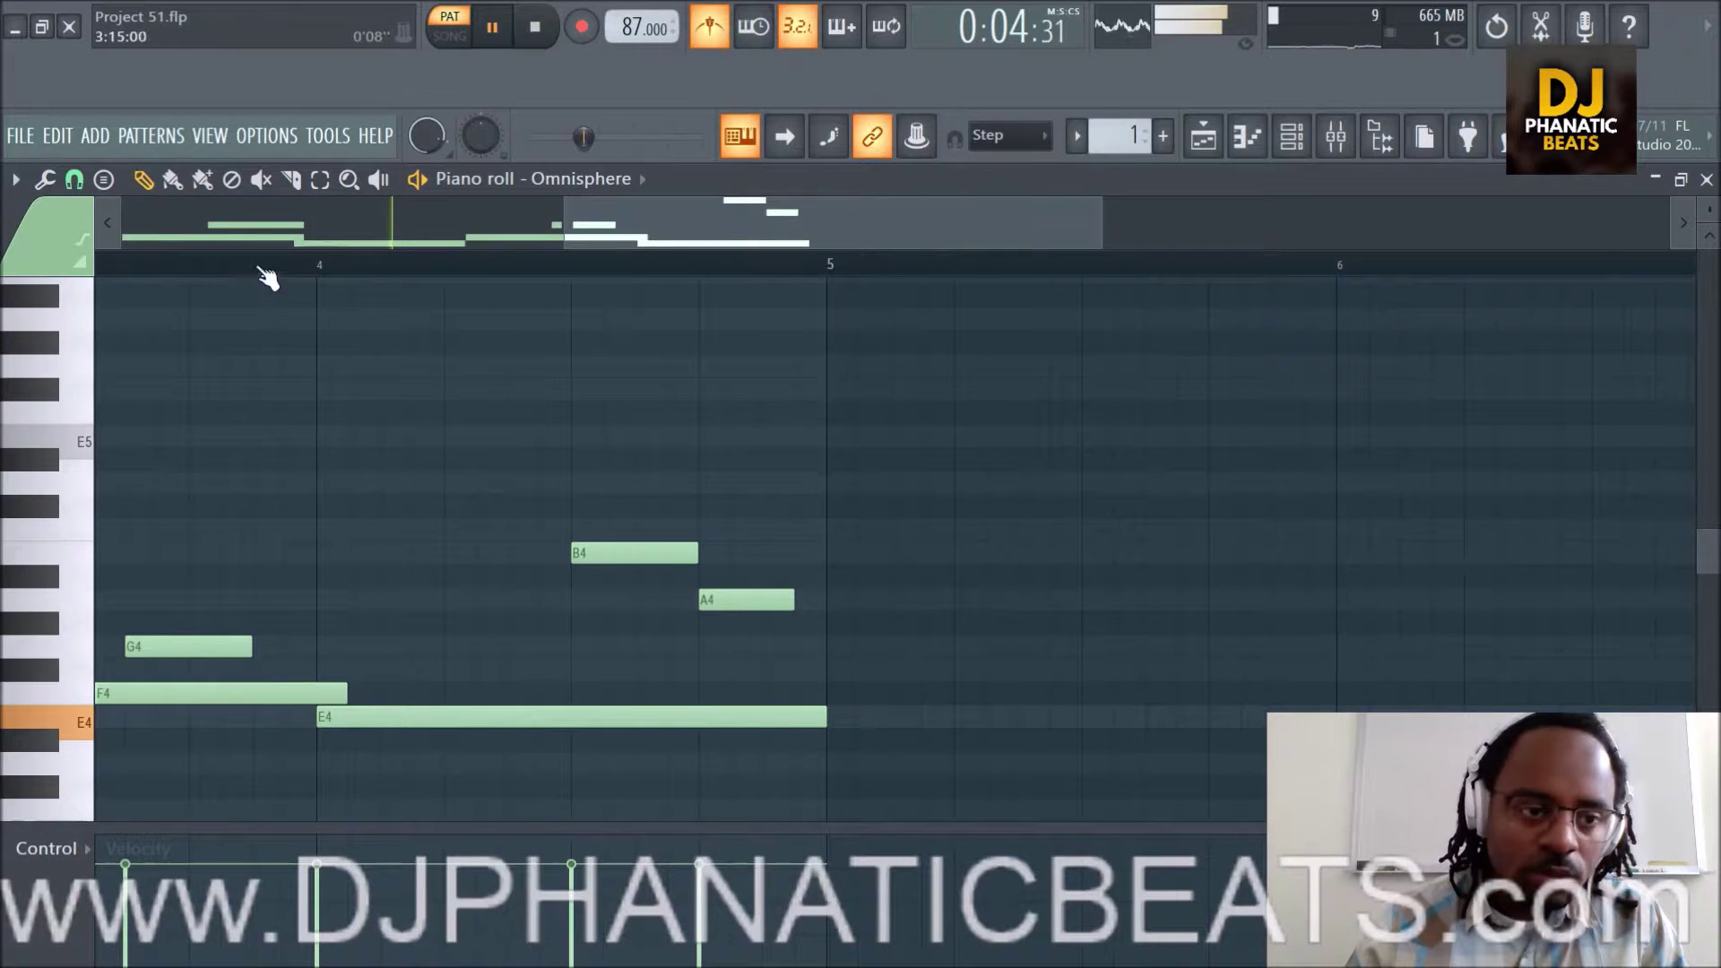
drag(794, 600, 826, 622)
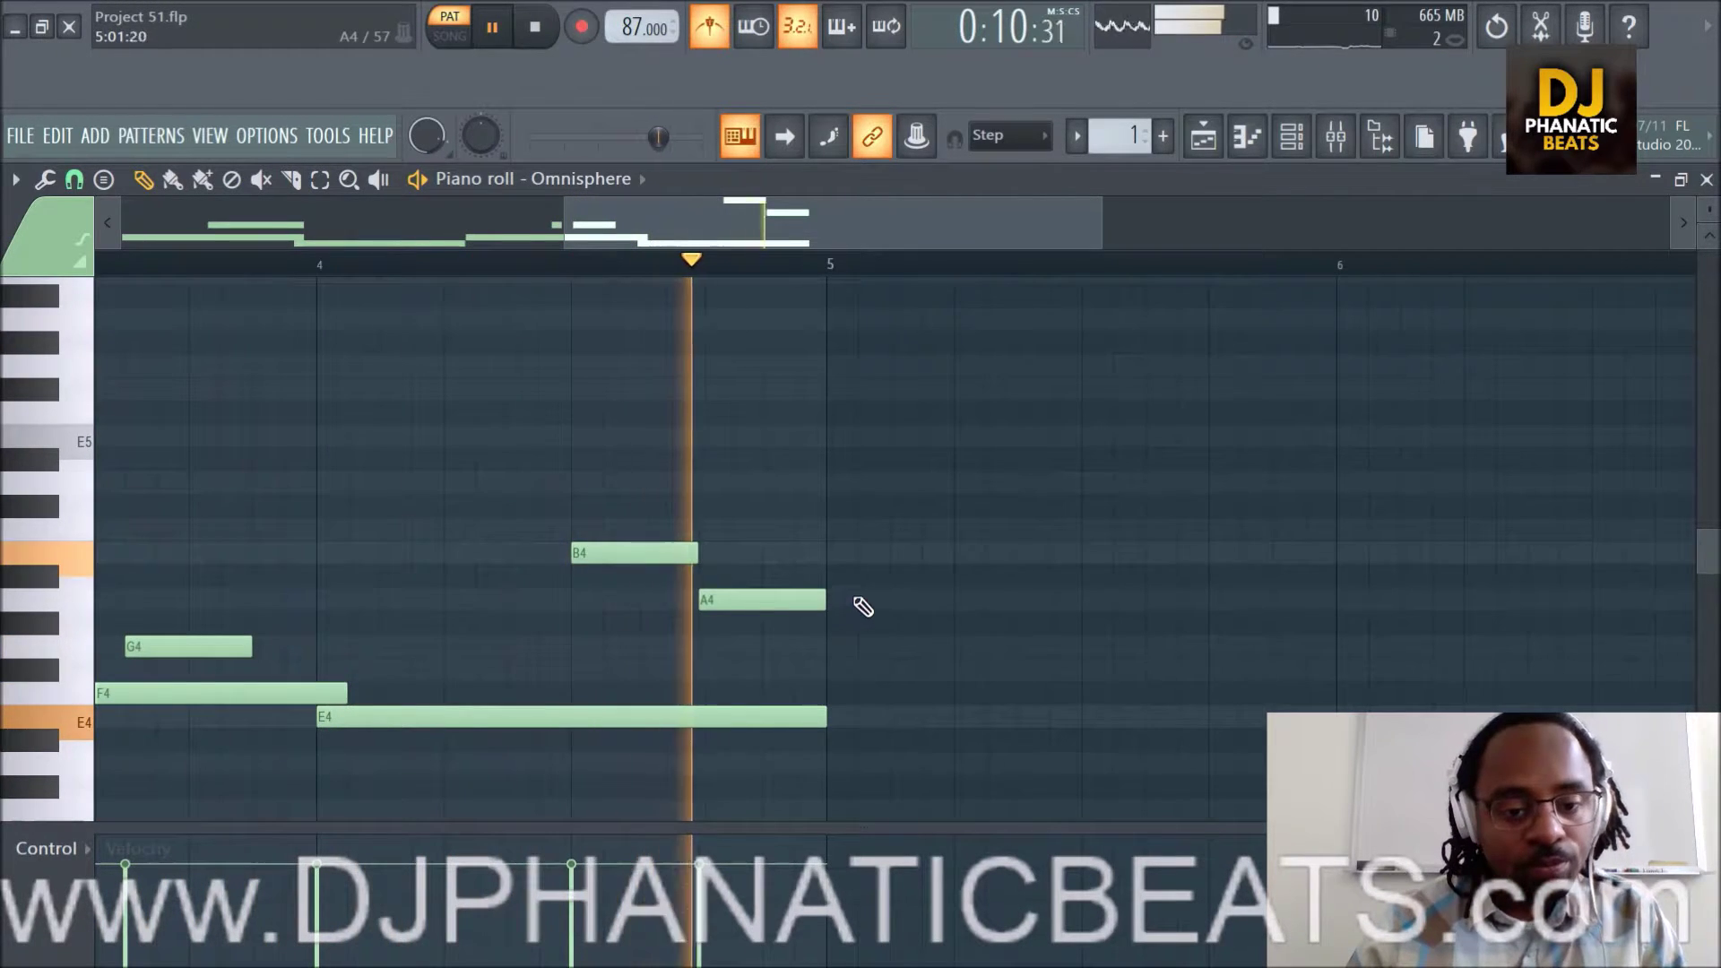
Set the piano roll snap to Step and slice off the last E4 note's overhang at bar 5.
key(space)
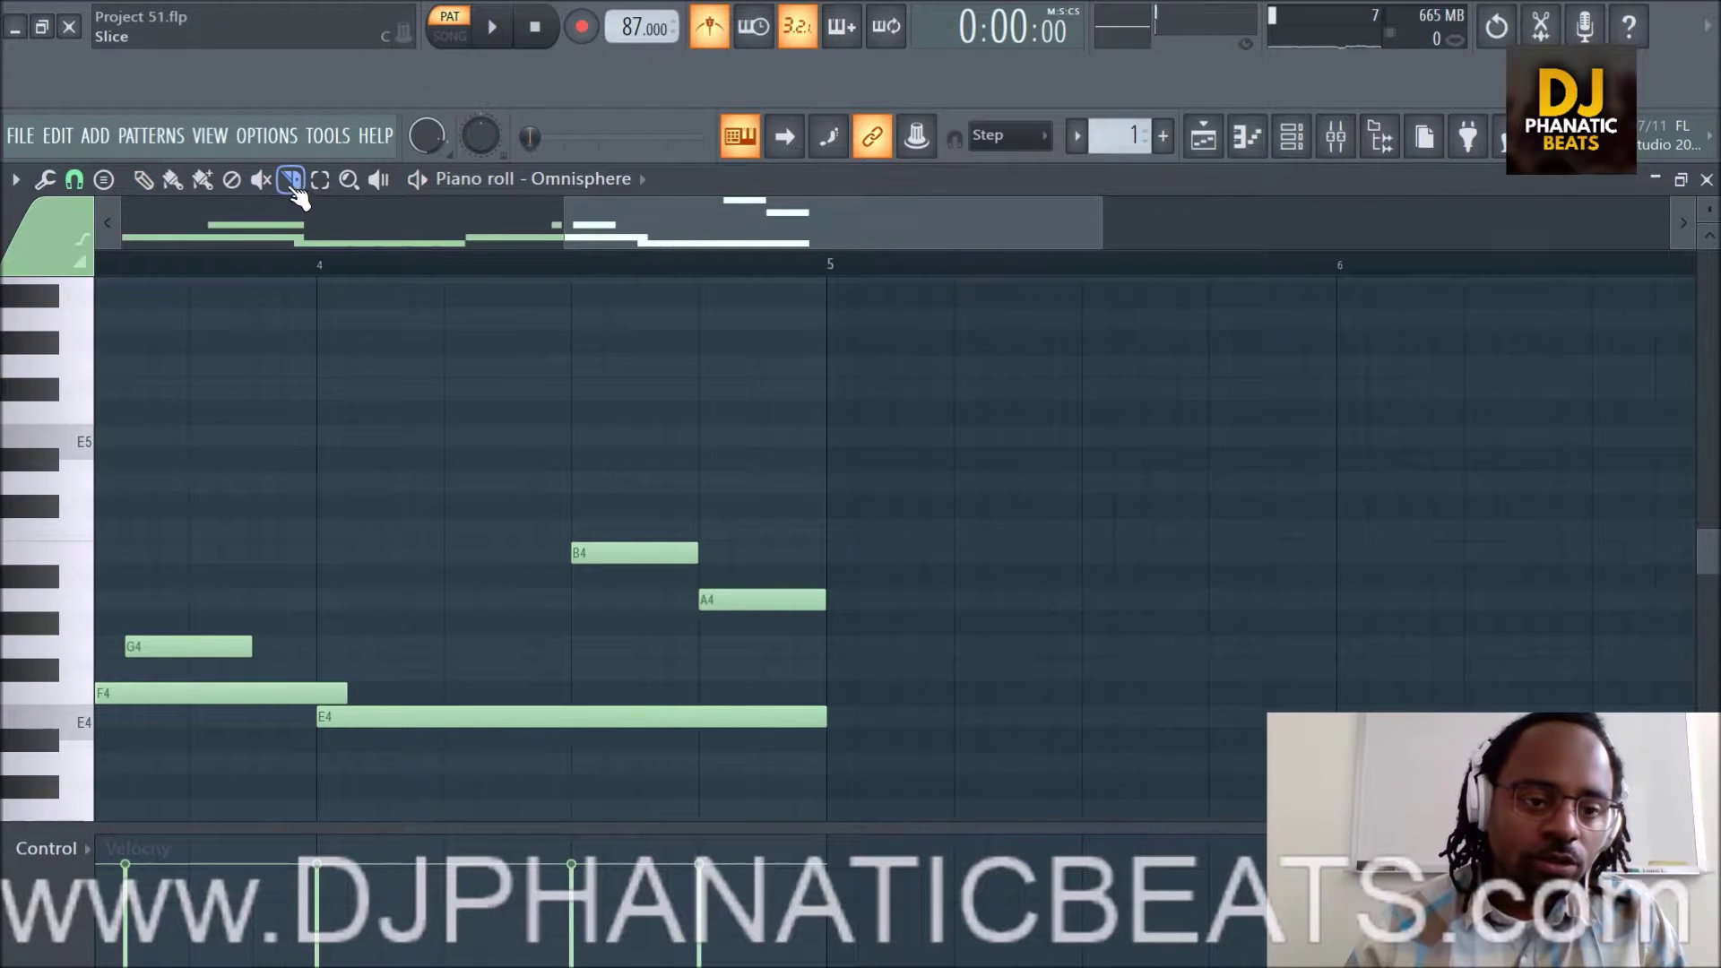
click(75, 179)
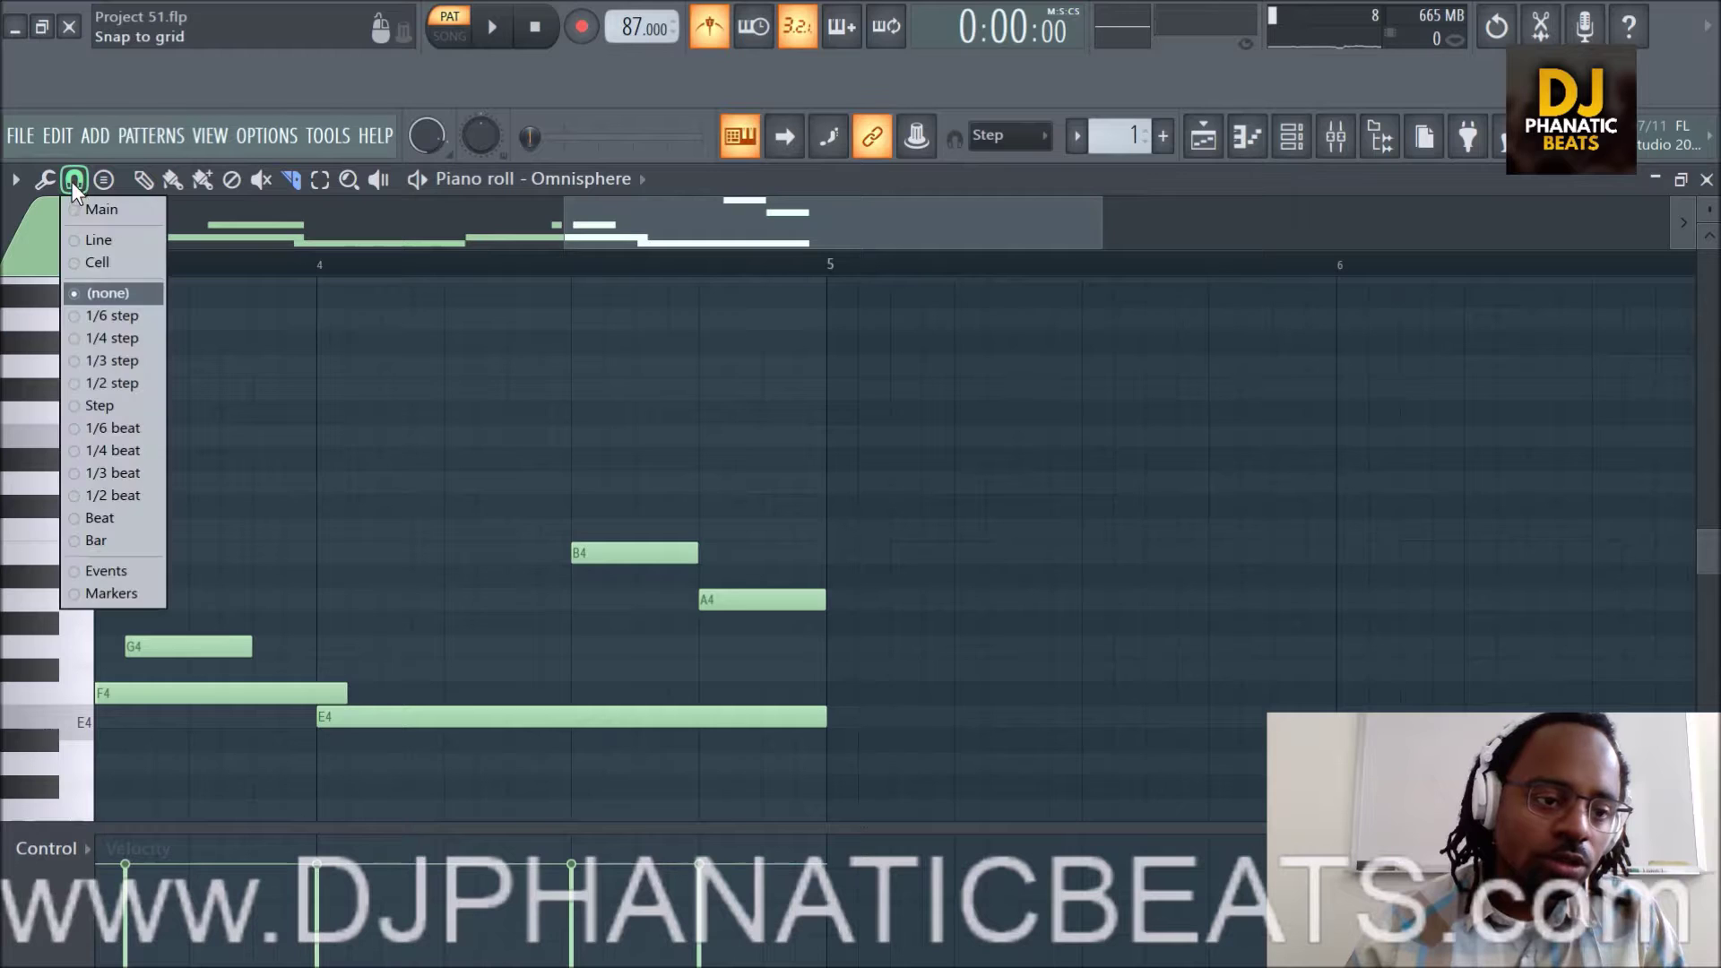
click(101, 406)
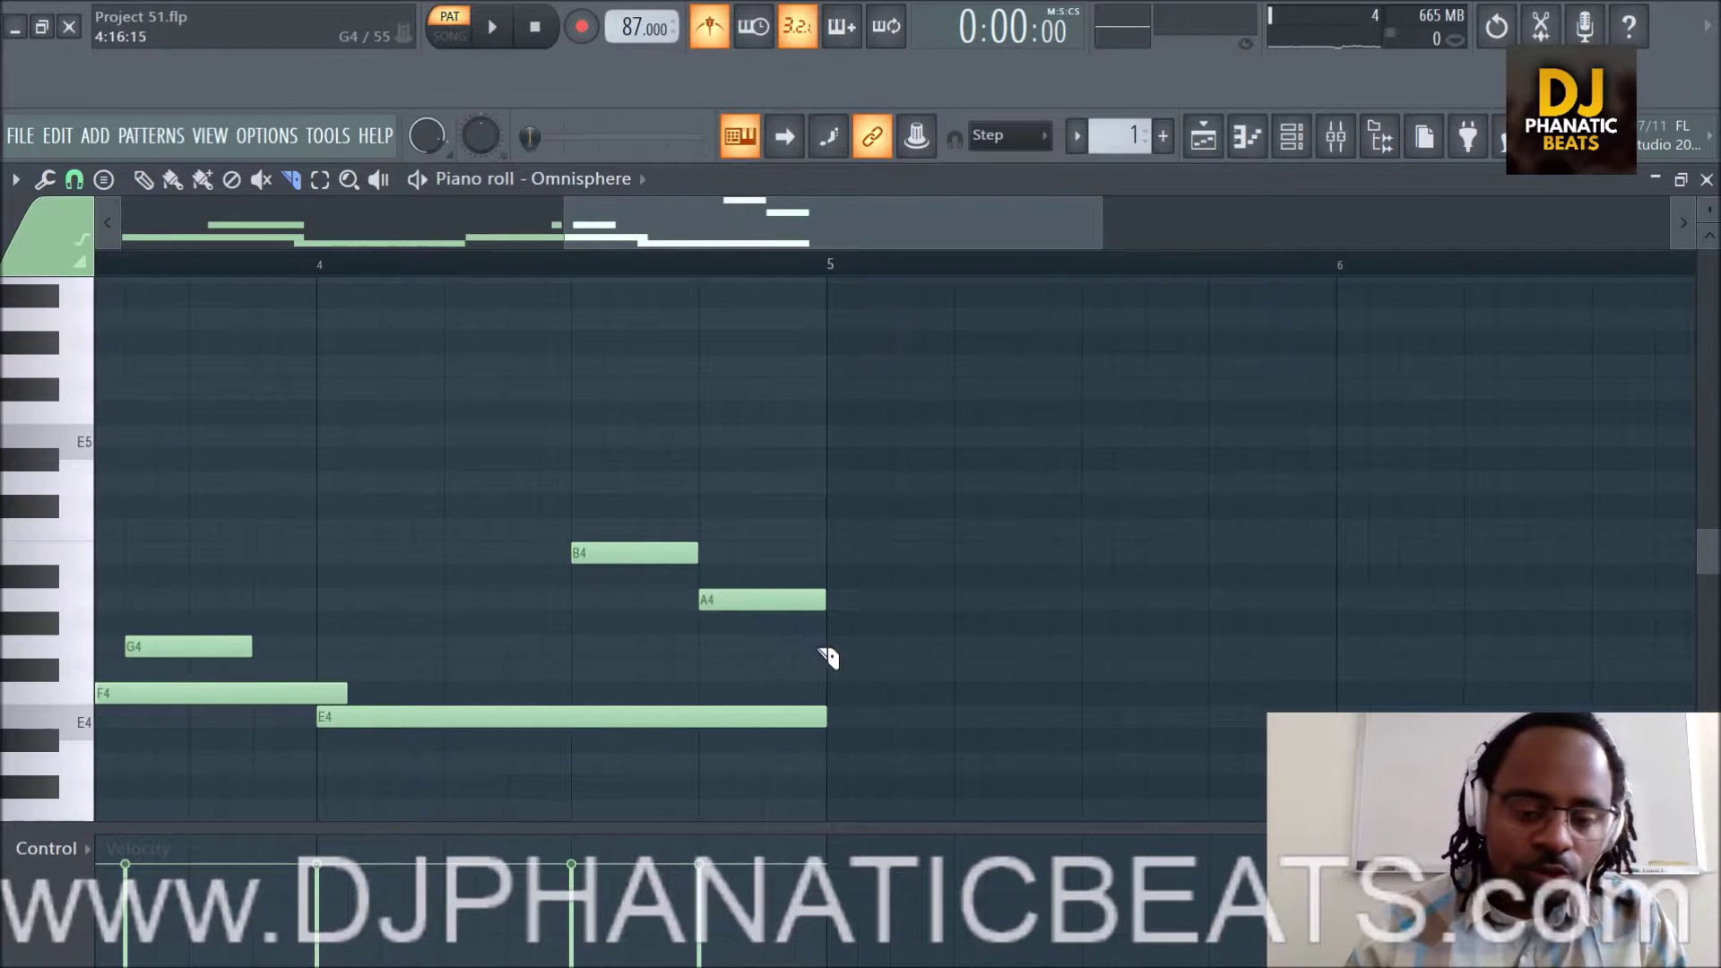
drag(852, 733, 856, 768)
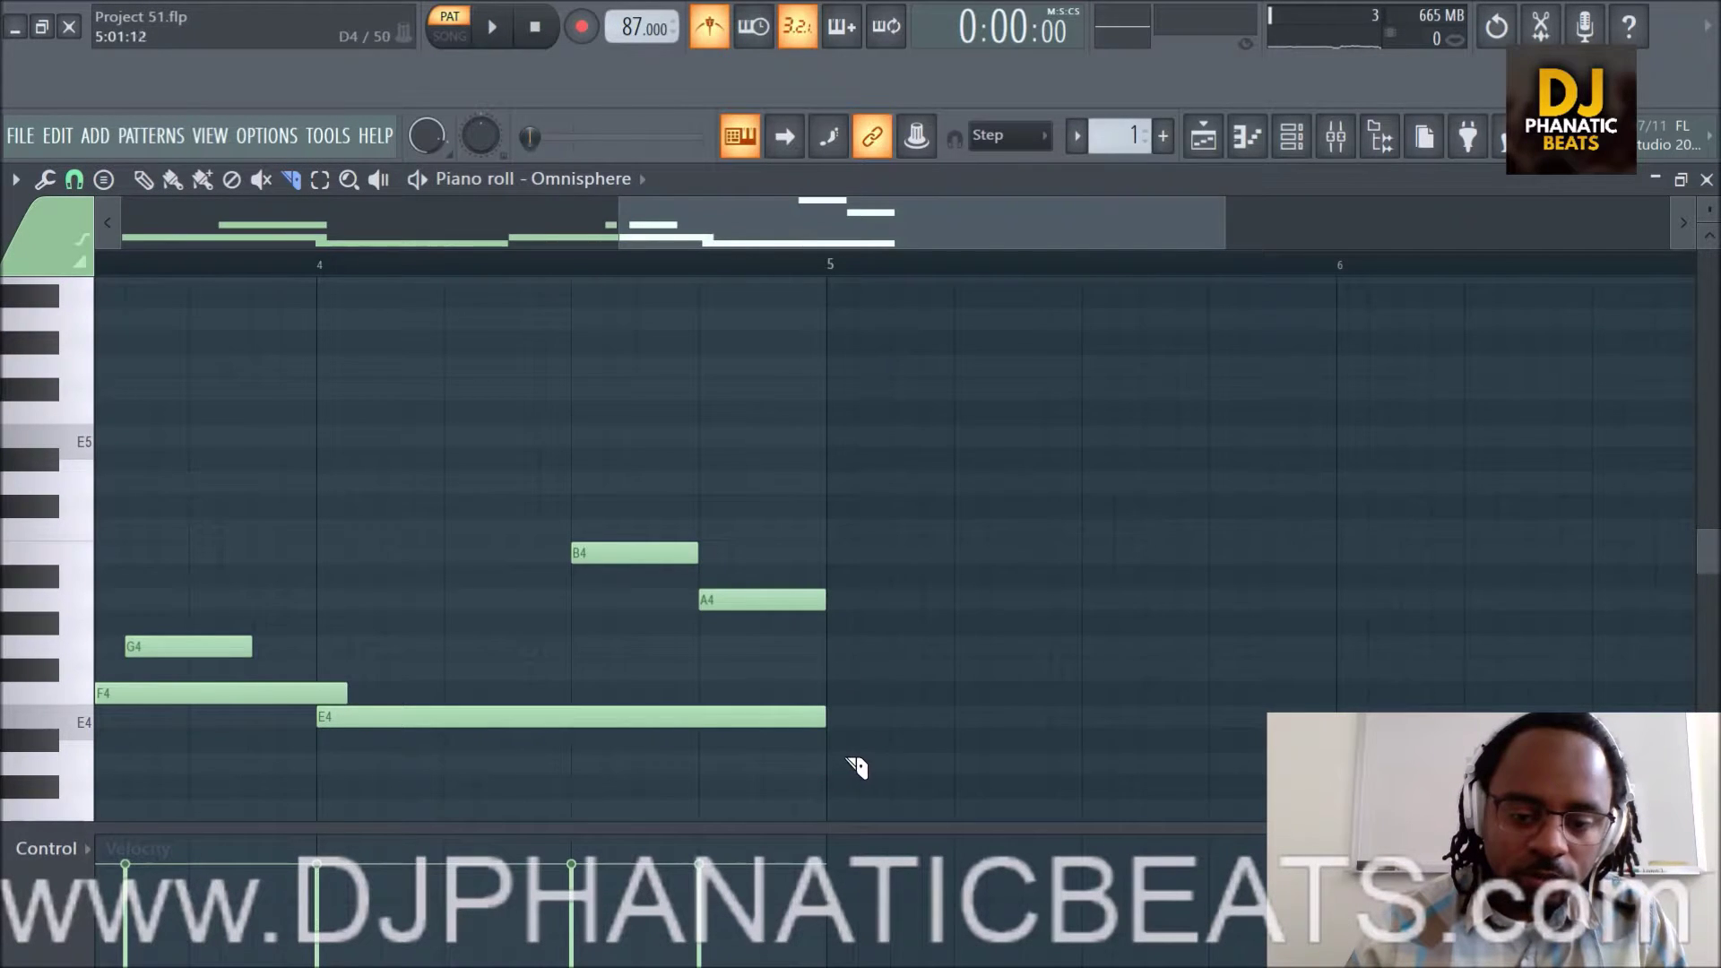
Play the pattern and route the Omnisphere channel to mixer insert 1.
key(space)
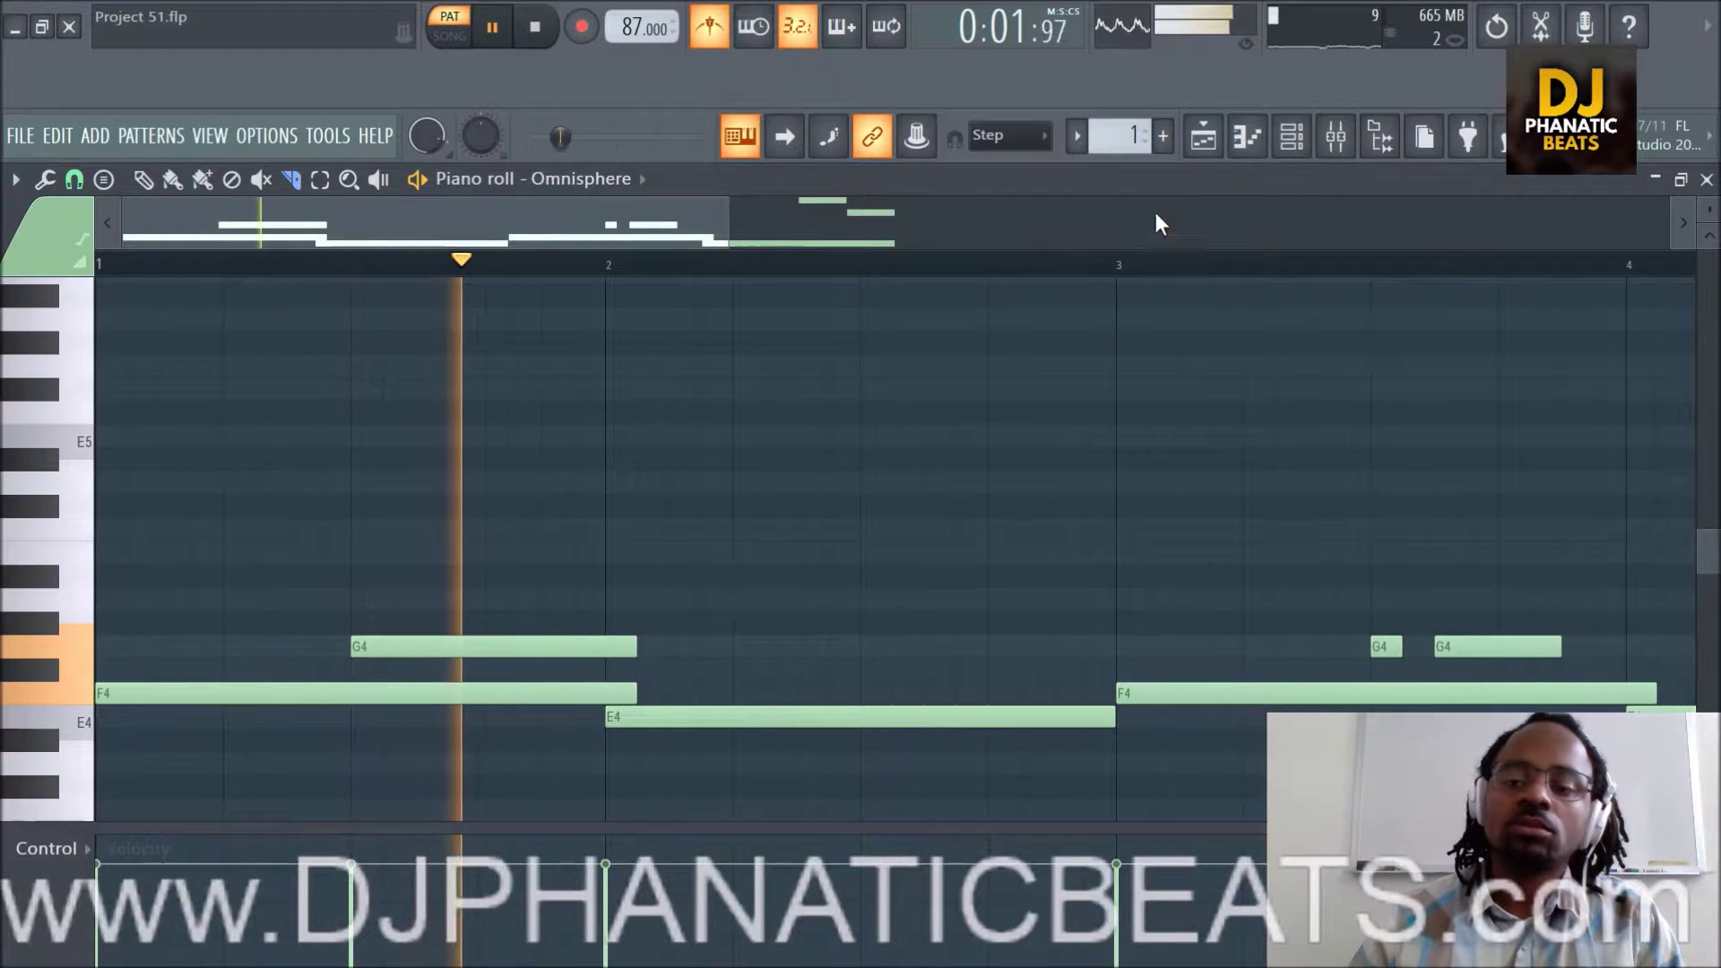
click(1203, 139)
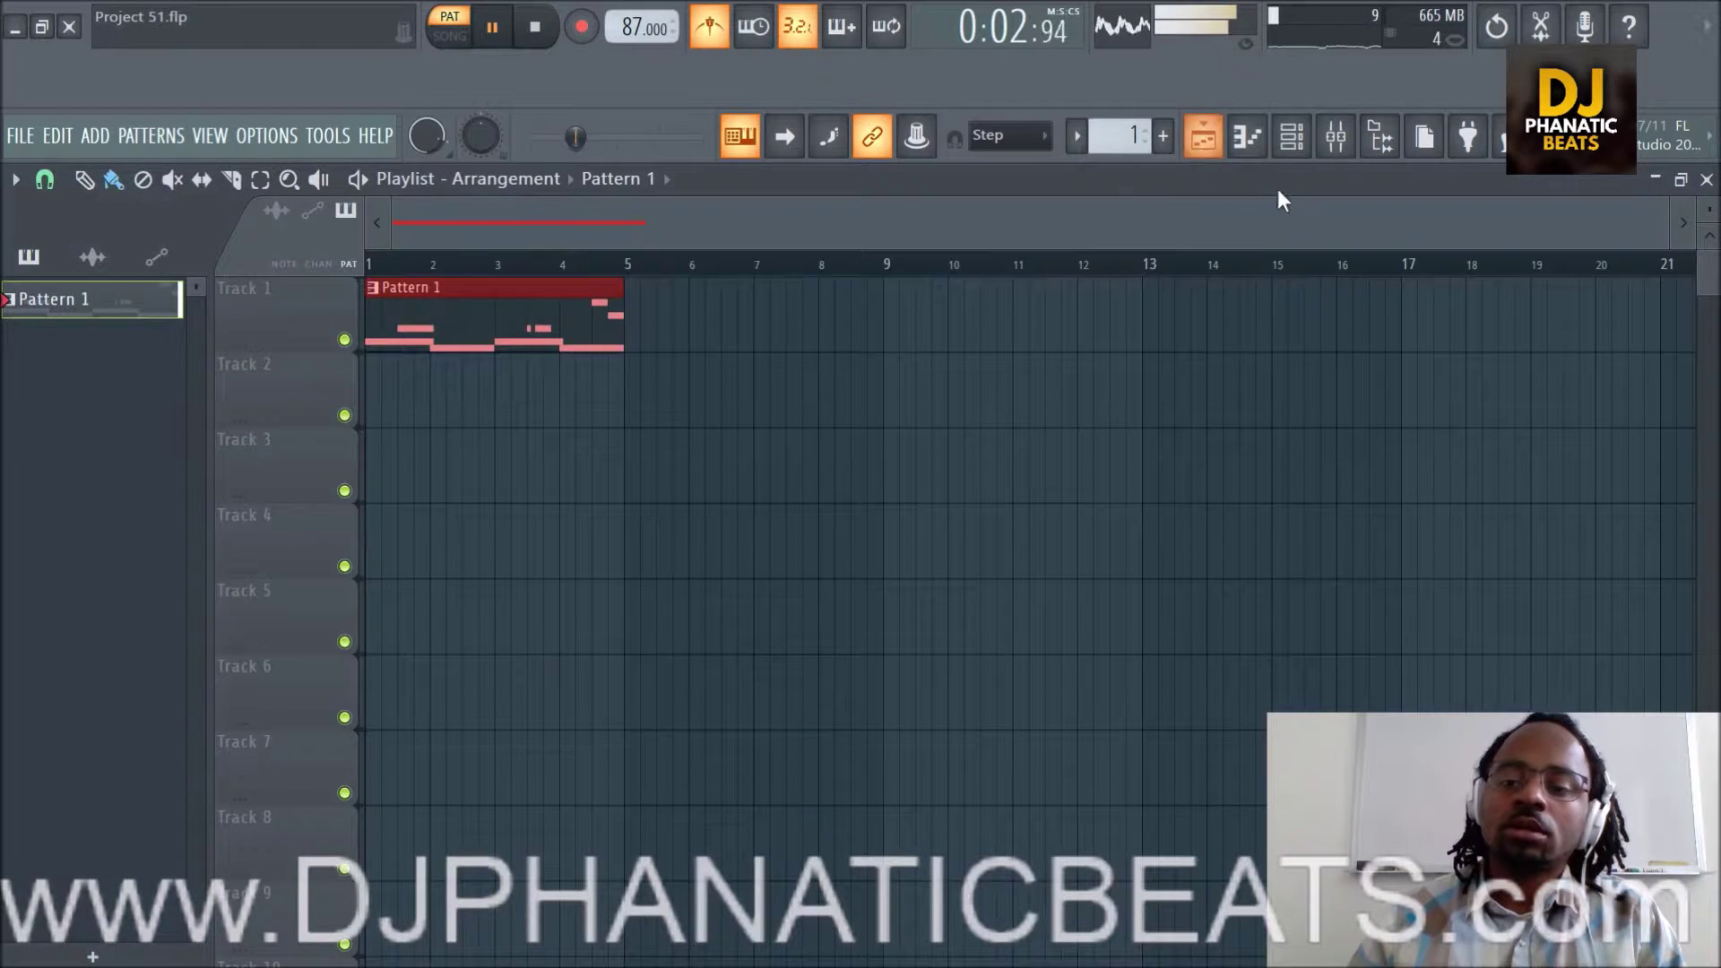
click(1337, 151)
click(1292, 137)
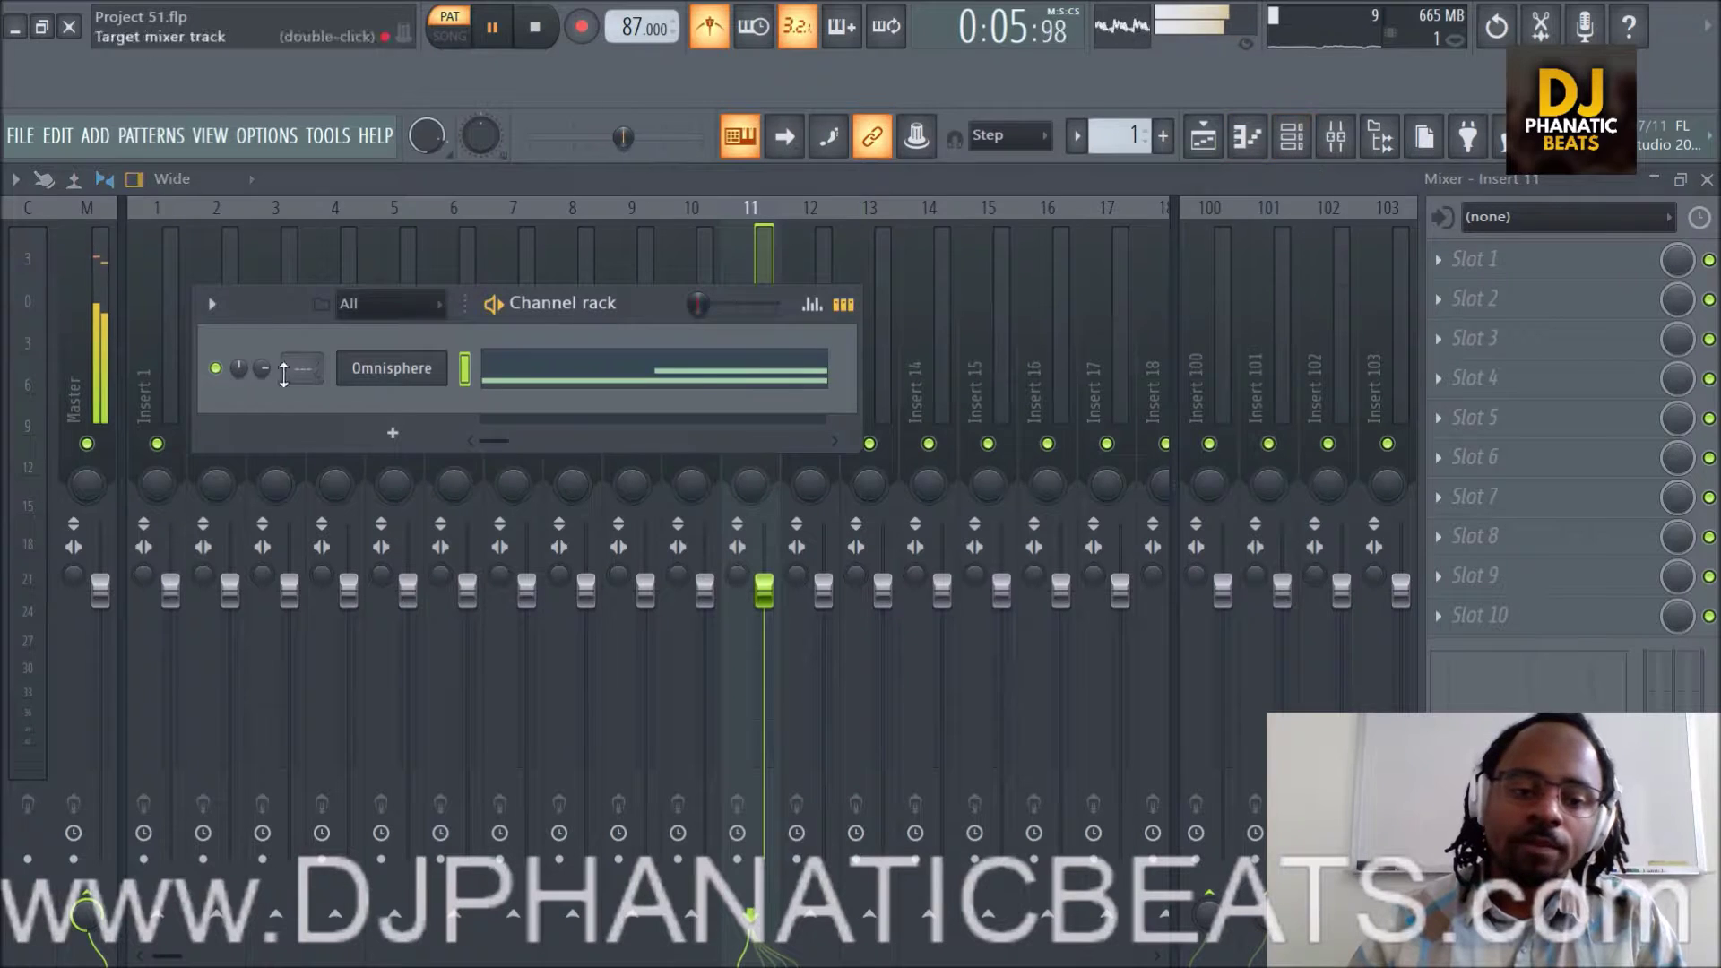
drag(300, 374, 300, 367)
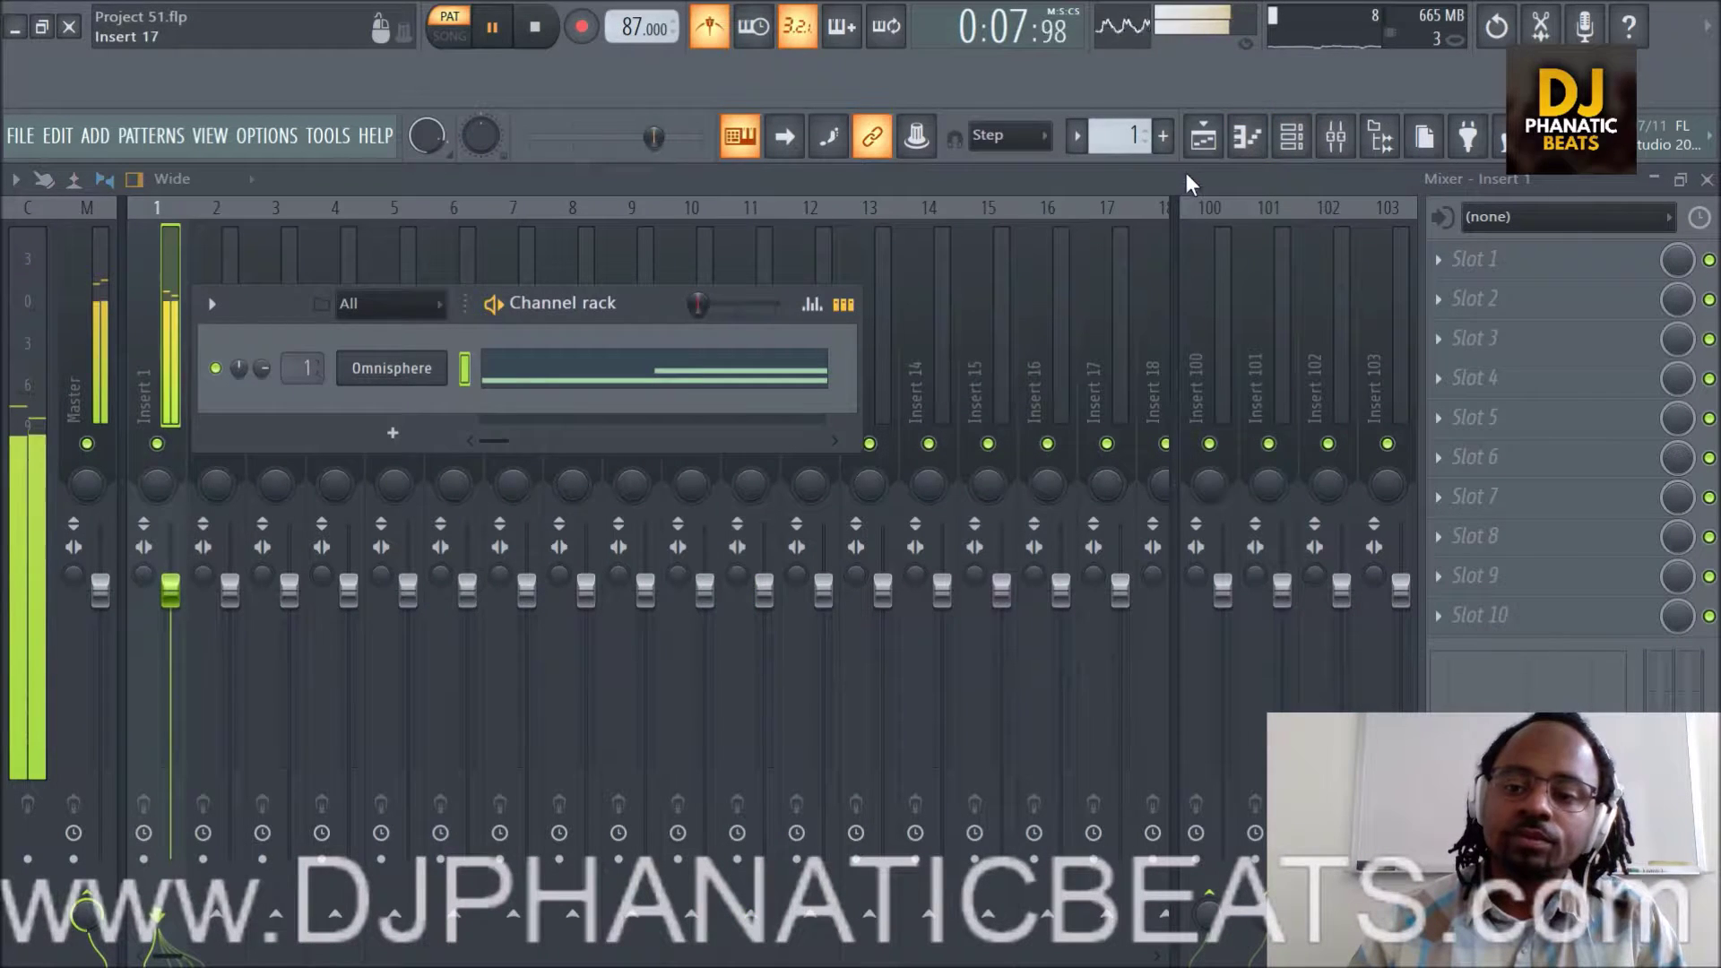
Load Fruity Parametric EQ 2 into slot 1 of mixer insert 1.
click(1488, 260)
click(1446, 266)
click(1451, 265)
click(1157, 940)
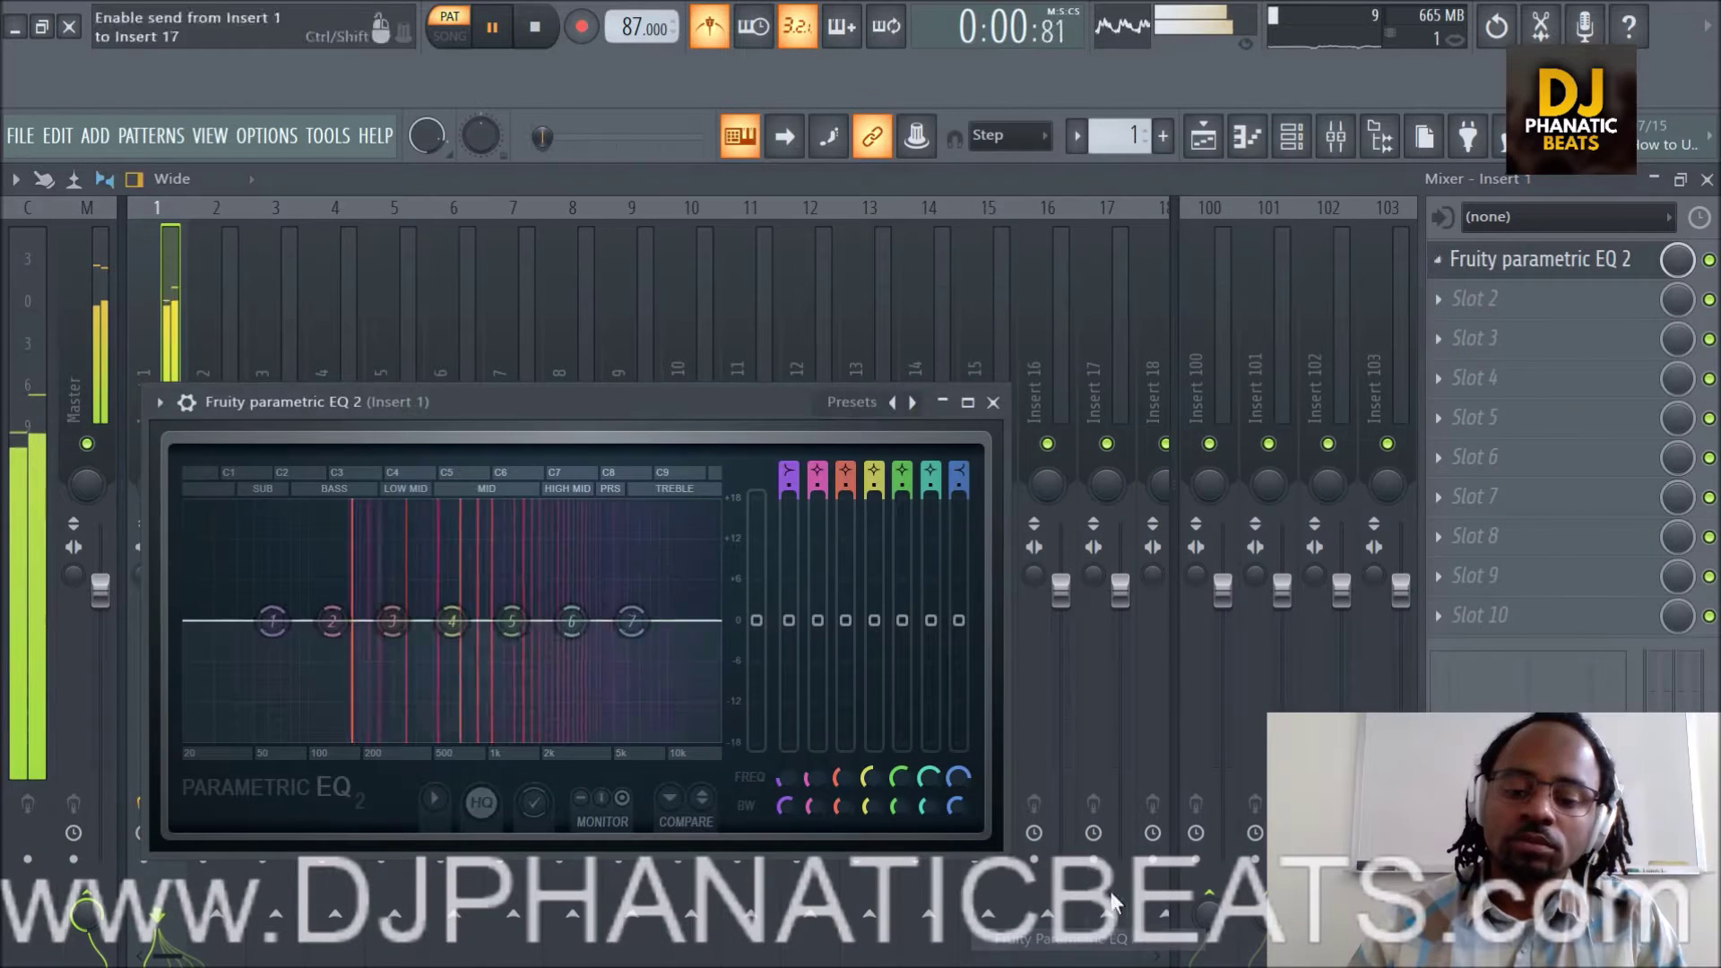
Cut the low end with EQ band 1 pulled fully down at about 160 Hz and its slope set to Steep 4.
drag(276, 620, 366, 739)
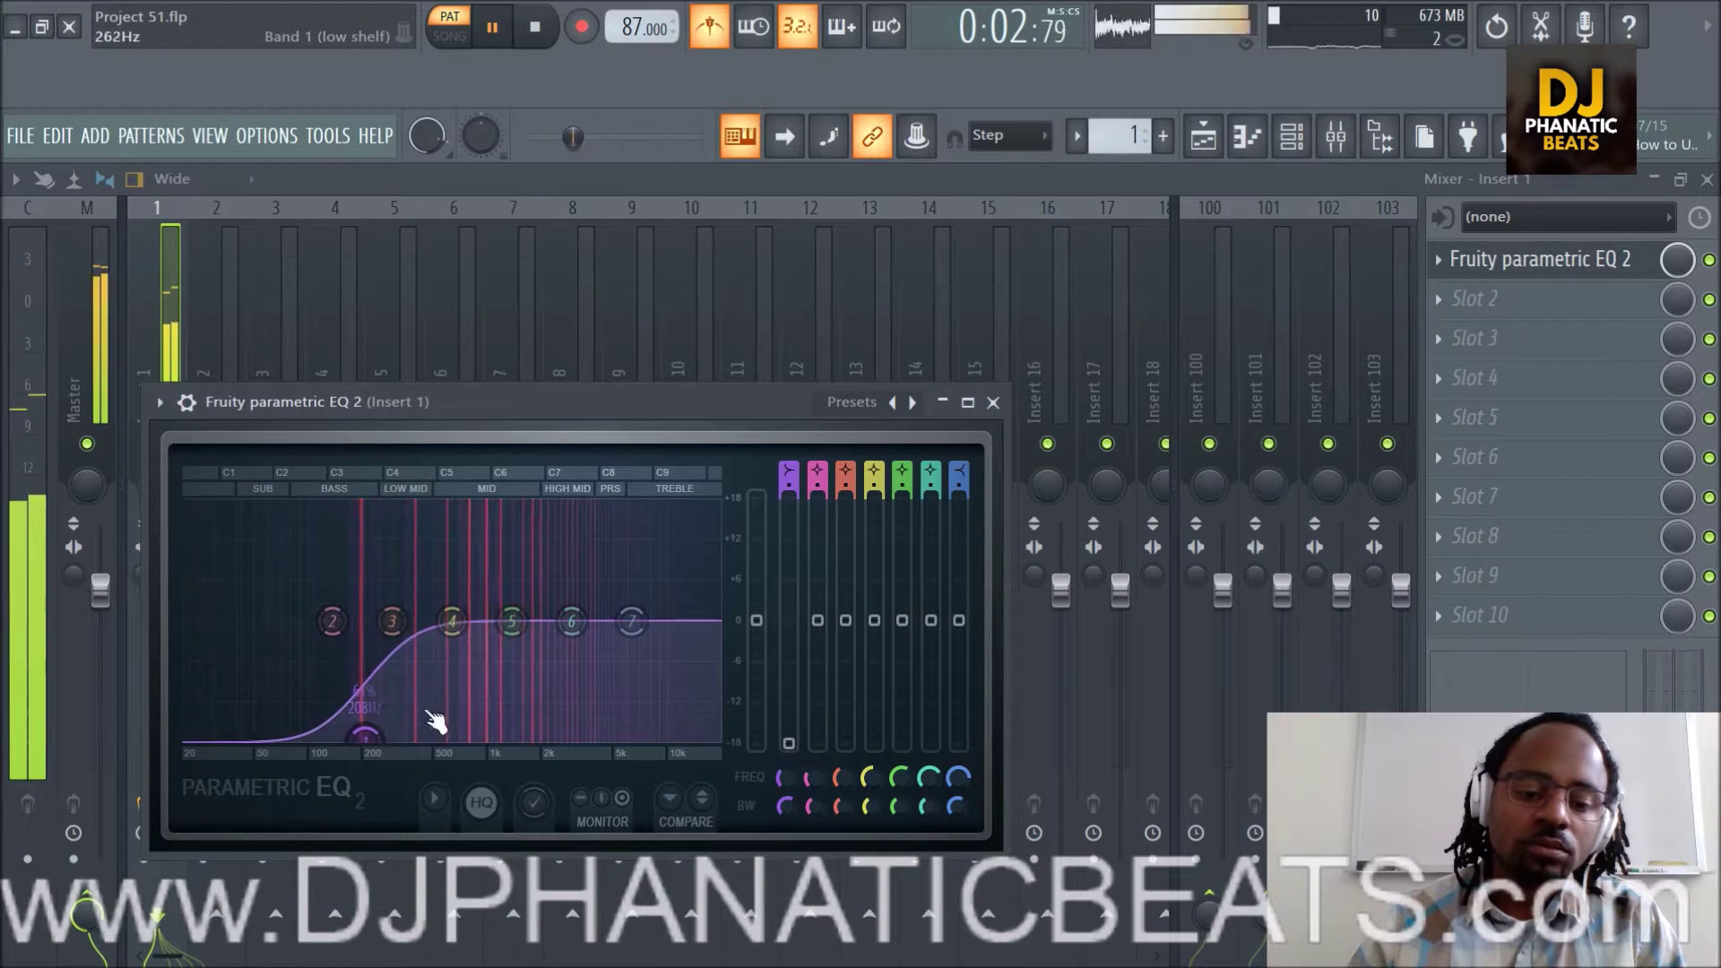
drag(790, 485, 795, 500)
drag(791, 775, 791, 787)
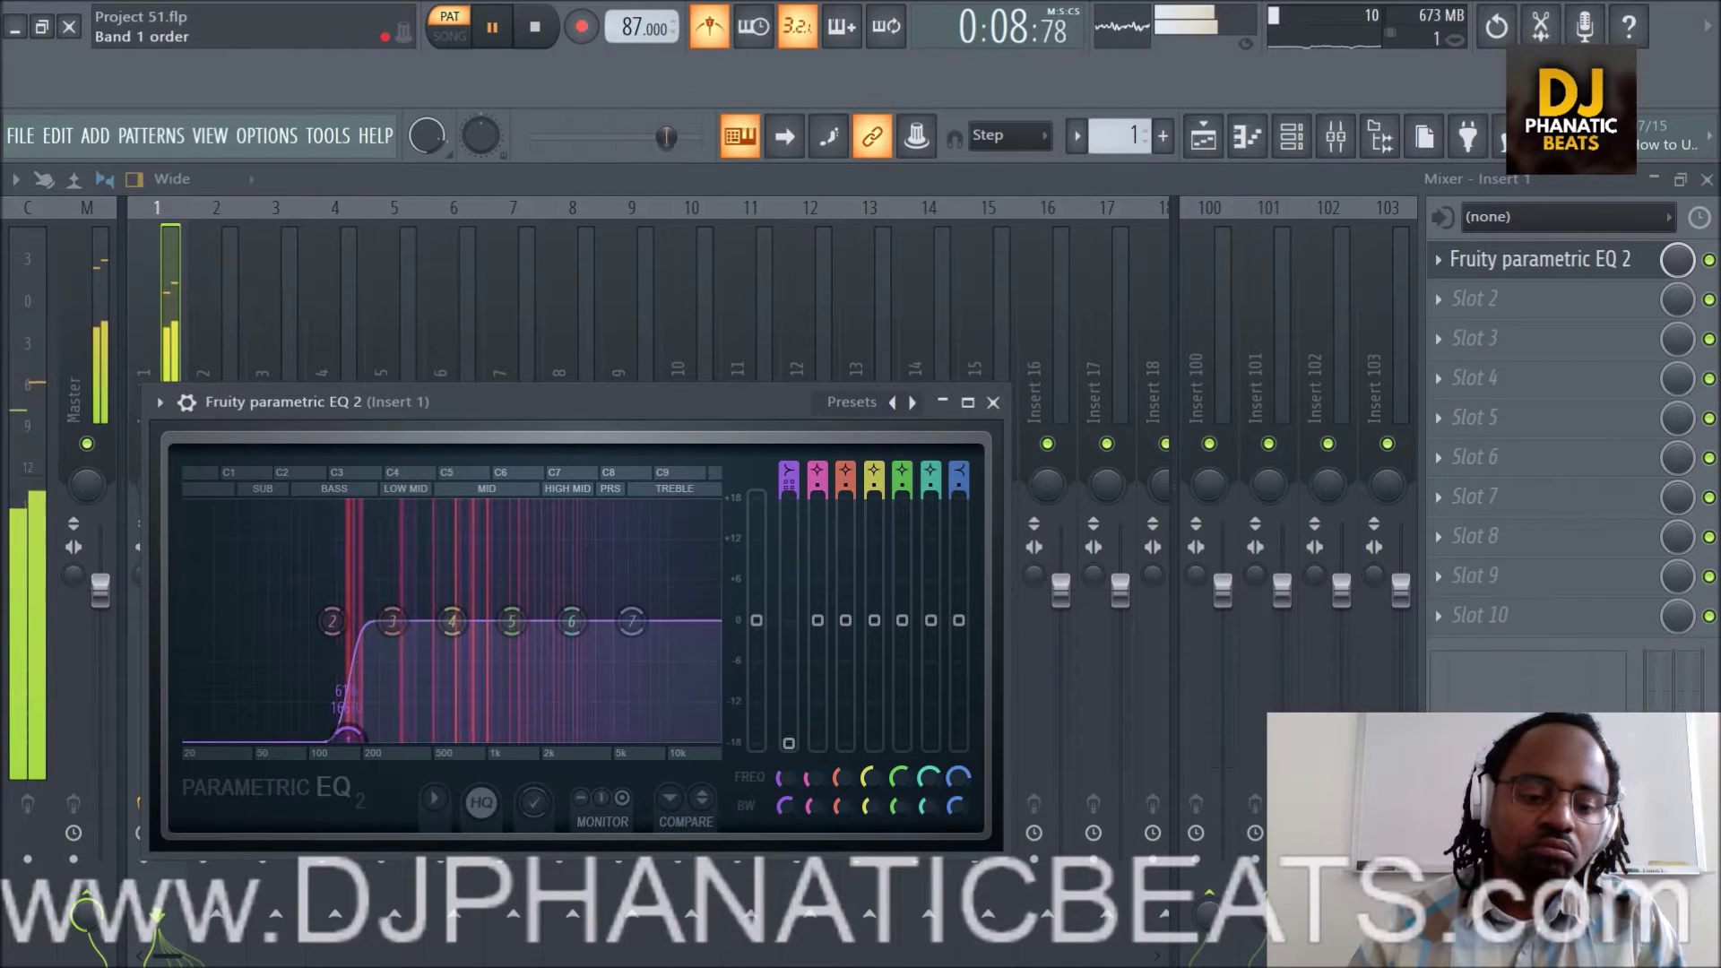
scroll(790, 485, down, 1)
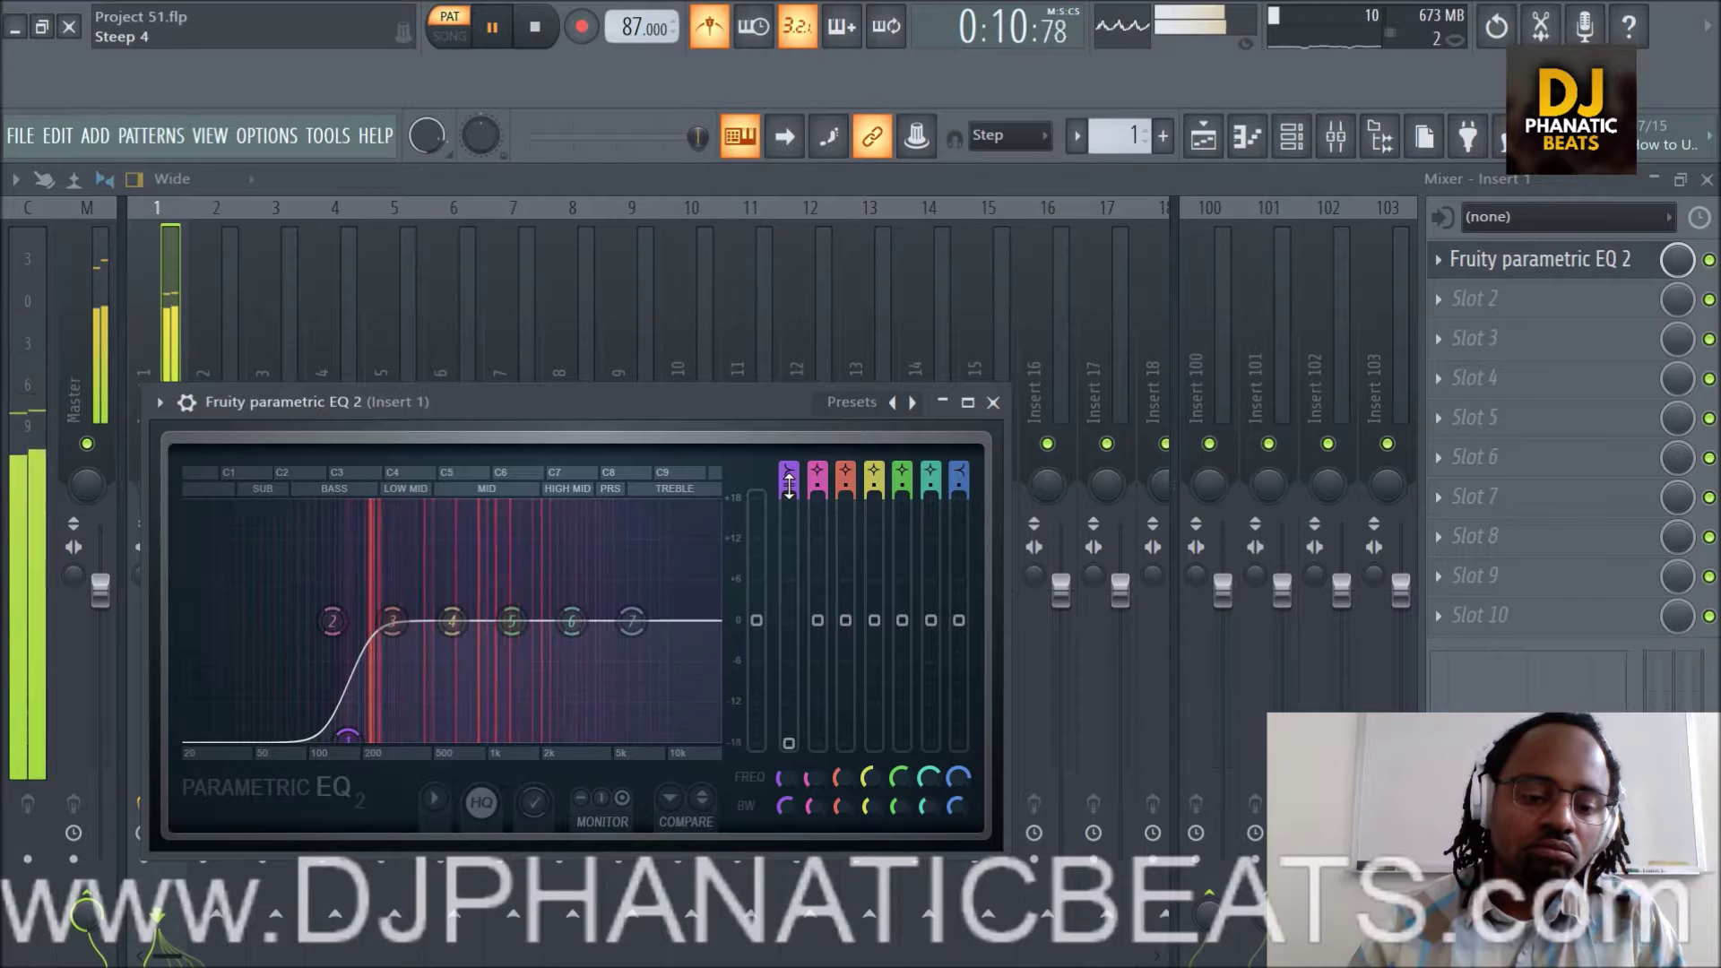
Raise the cutoff frequency of EQ band 1 slightly and close the equalizer.
mouse_move(789, 768)
mouse_down()
mouse_move(789, 786)
mouse_move(789, 757)
mouse_up()
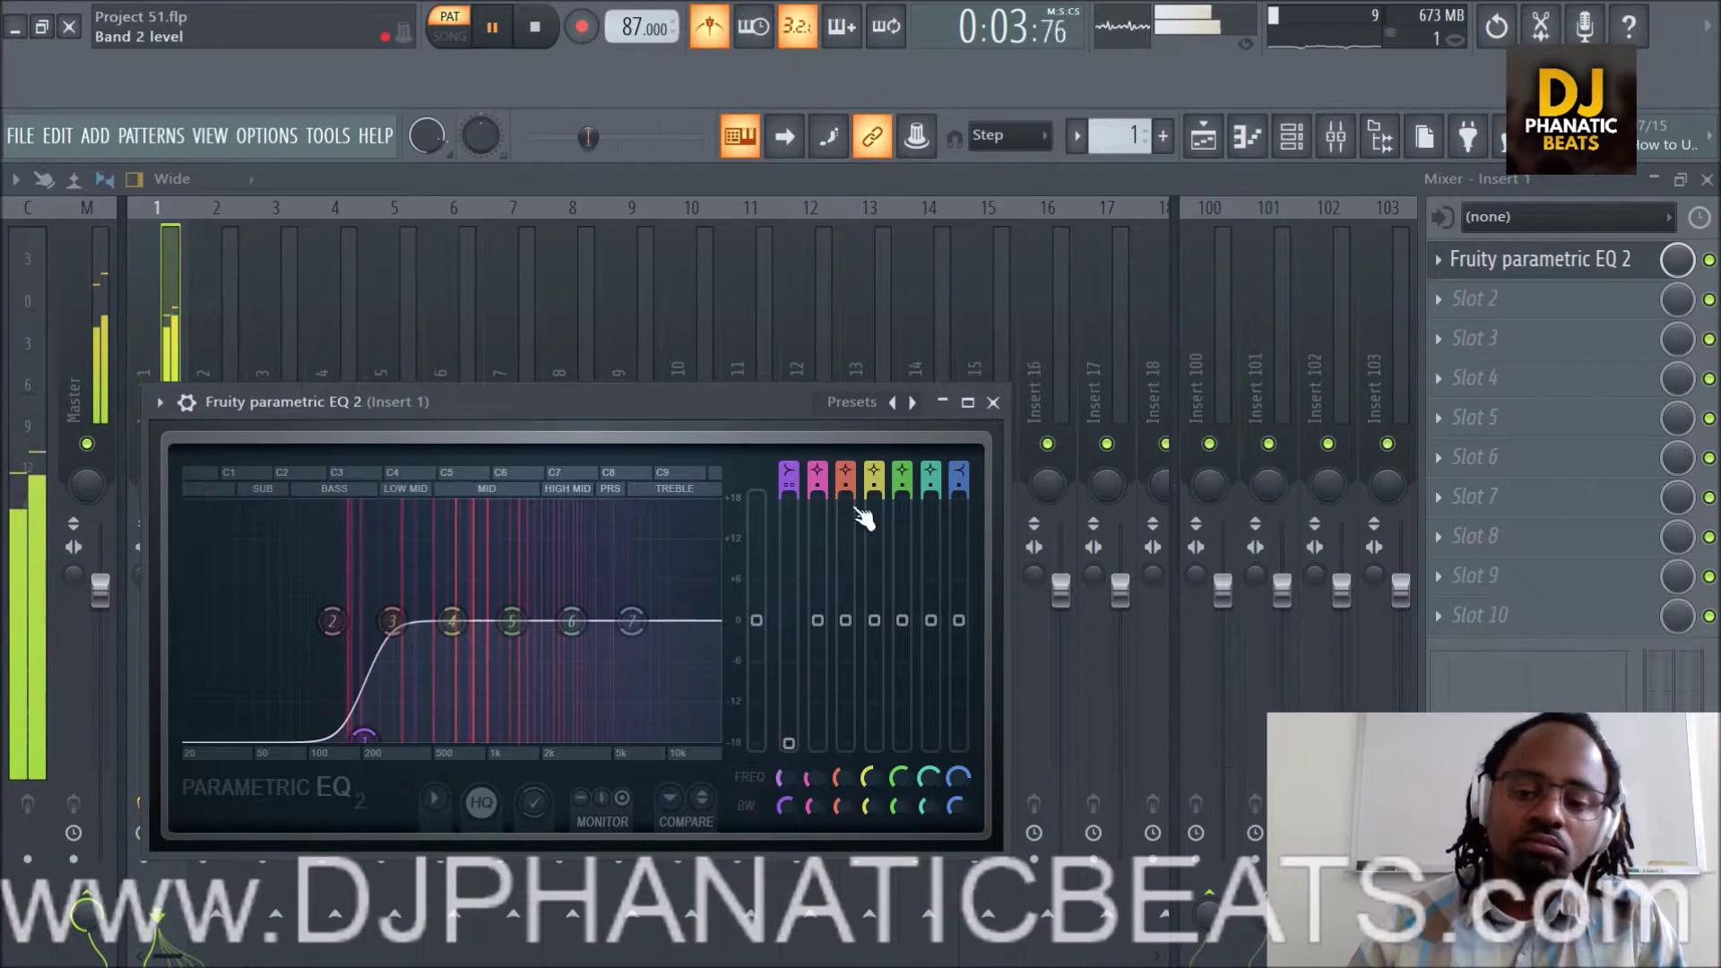
click(997, 405)
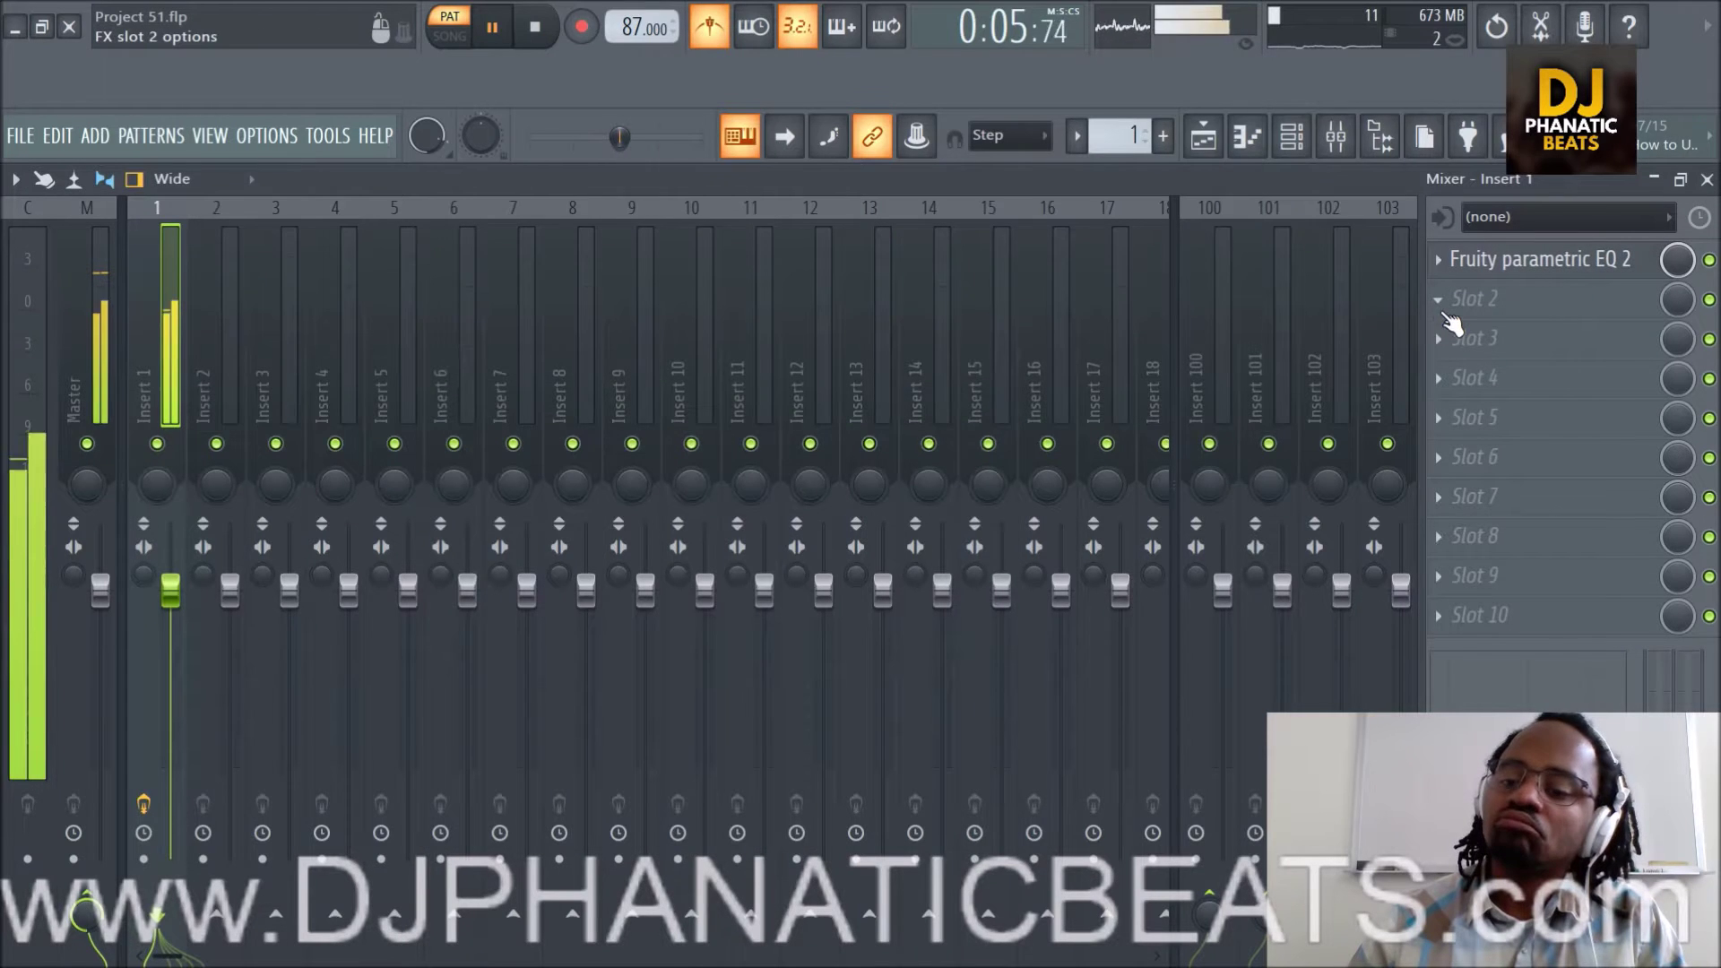
Load Gross Beat into slot 2 of mixer insert 1 and choose its Momentary preset.
click(1442, 300)
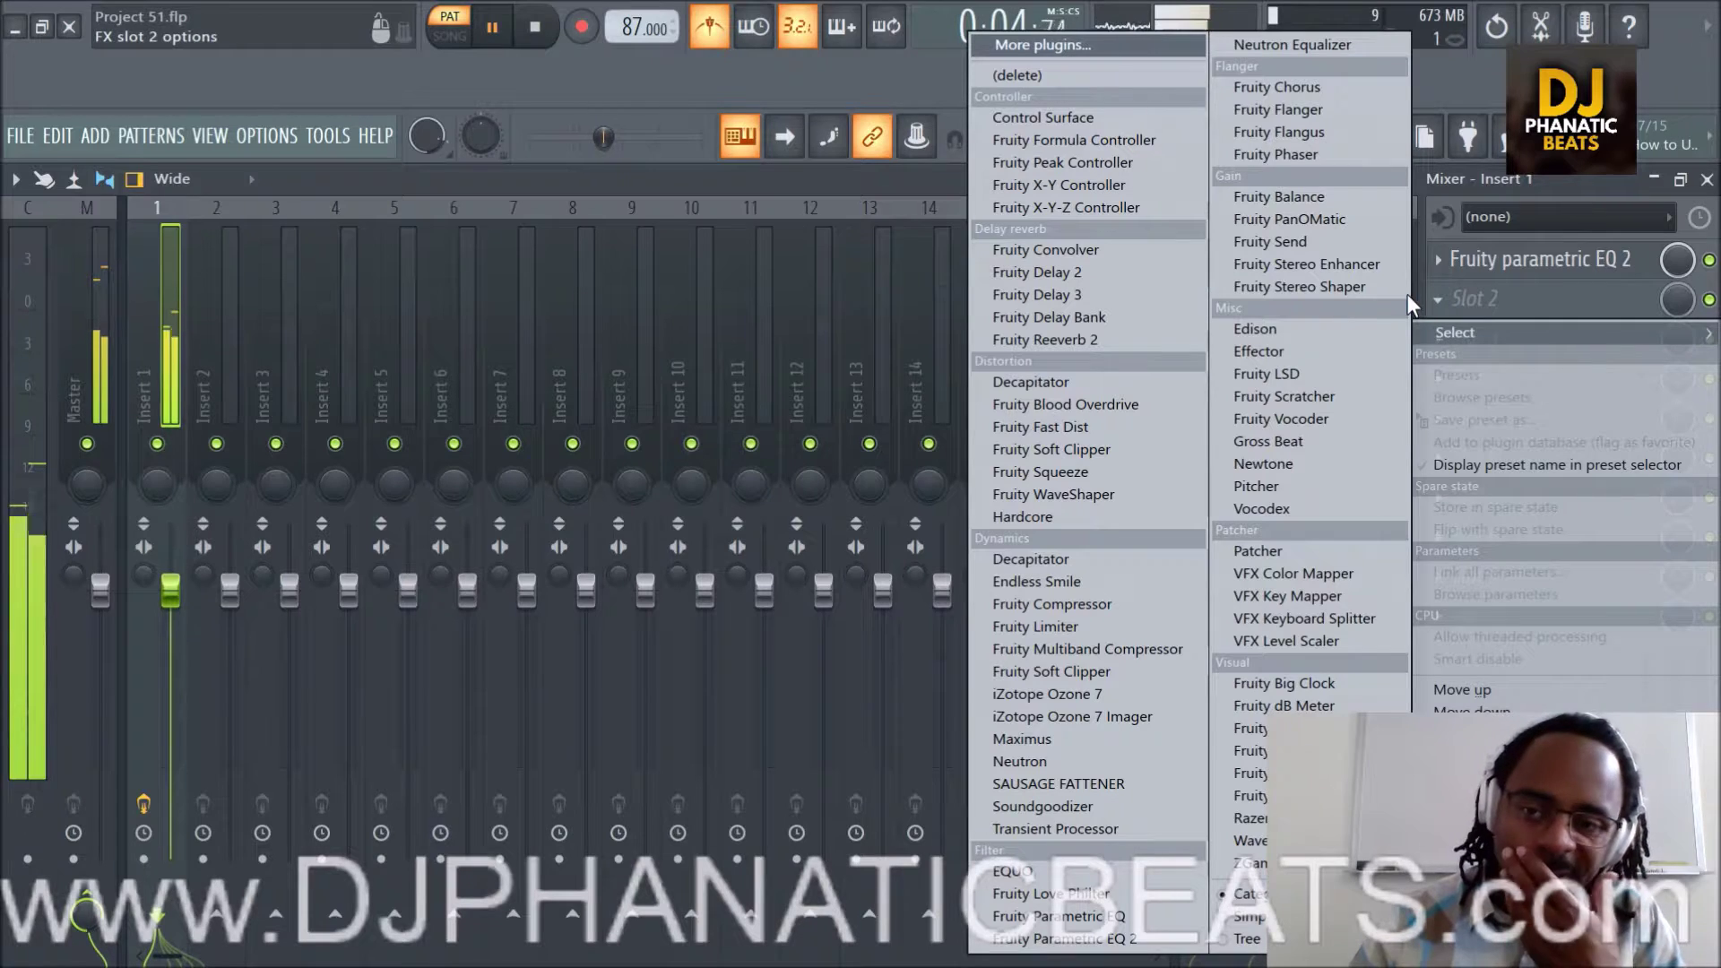
click(1358, 442)
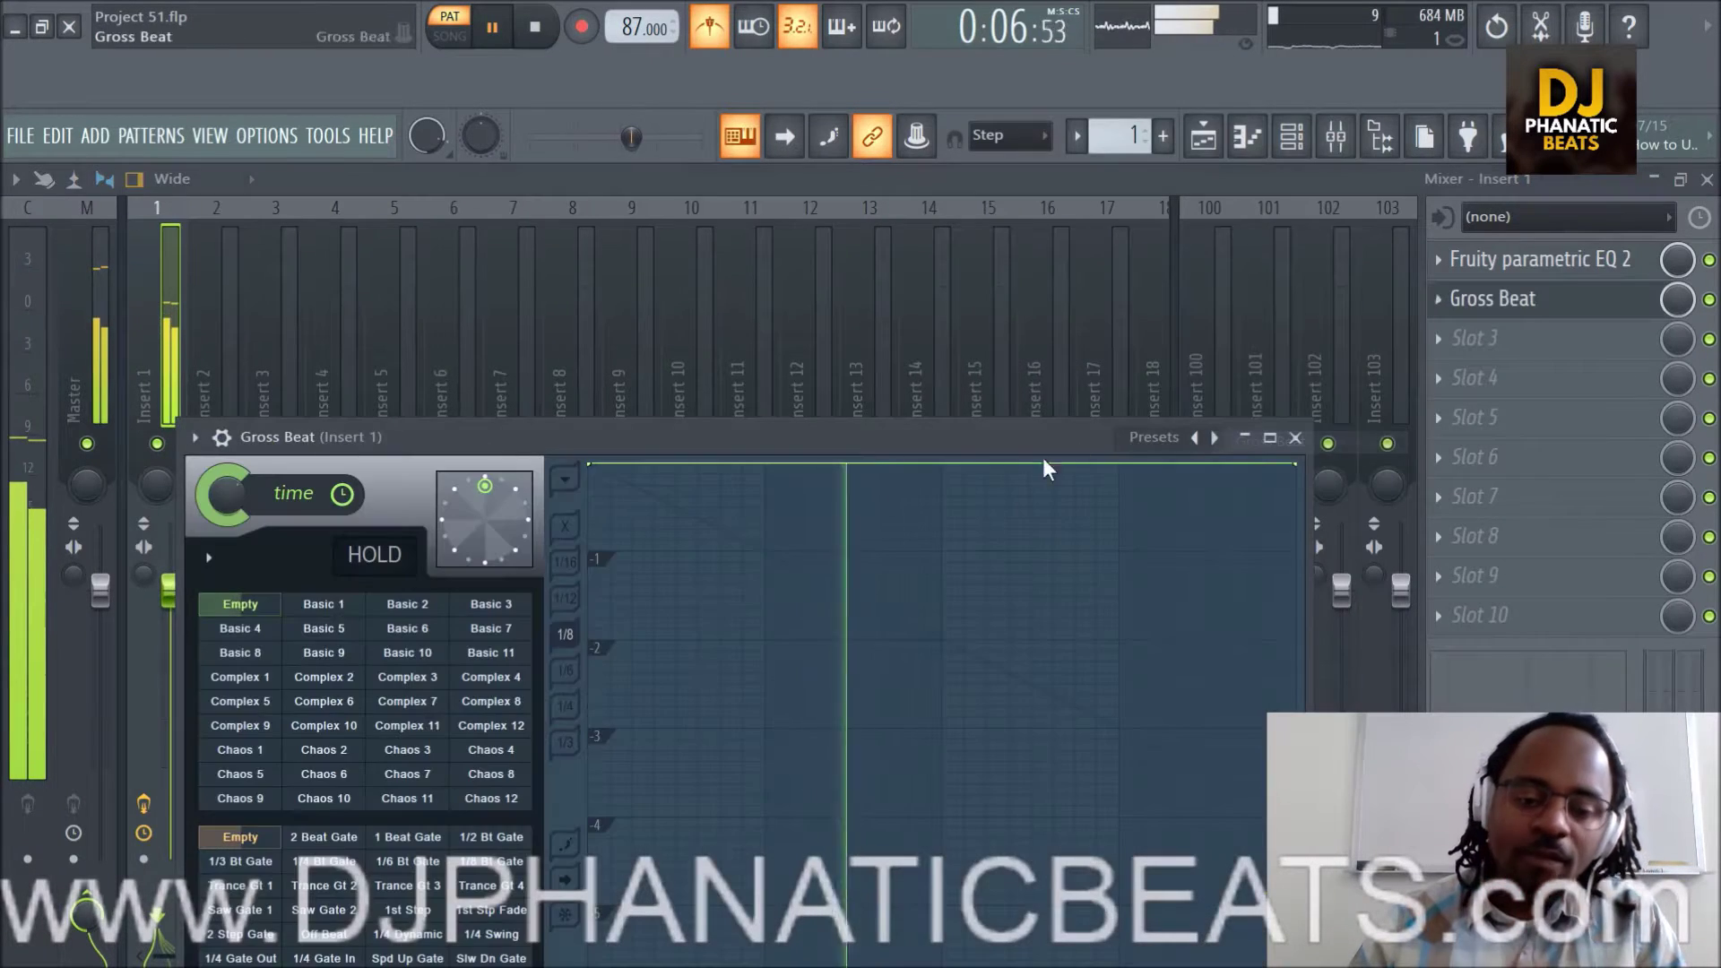
drag(859, 443, 901, 184)
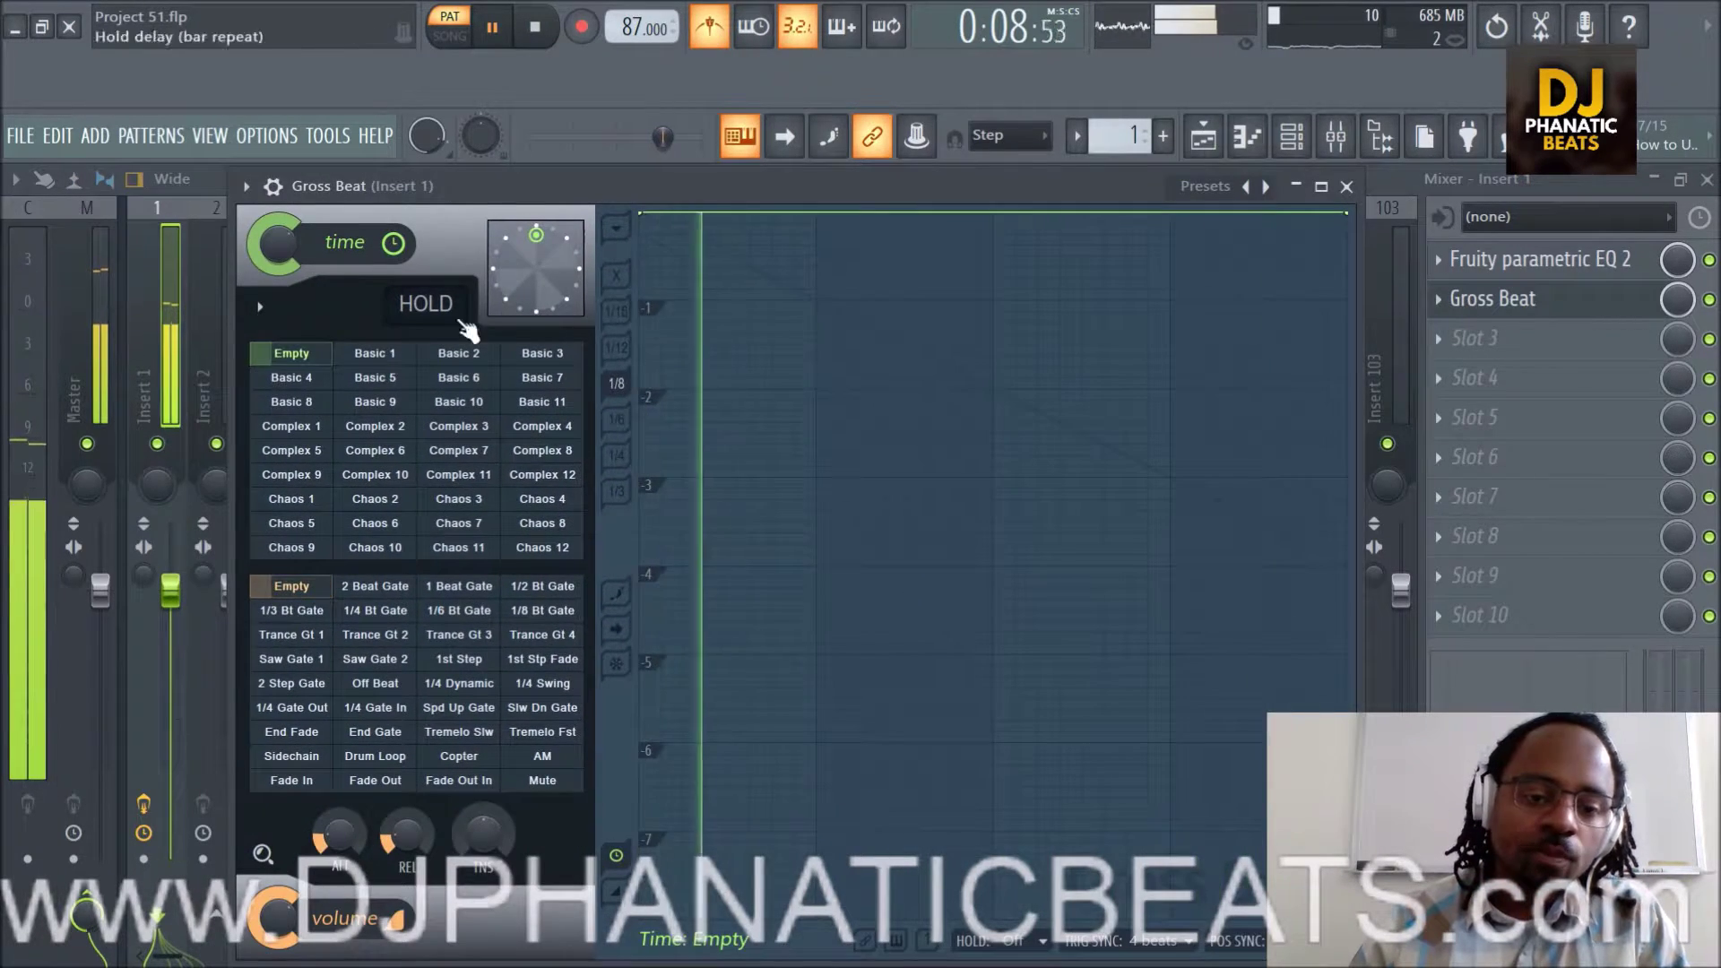
click(1262, 186)
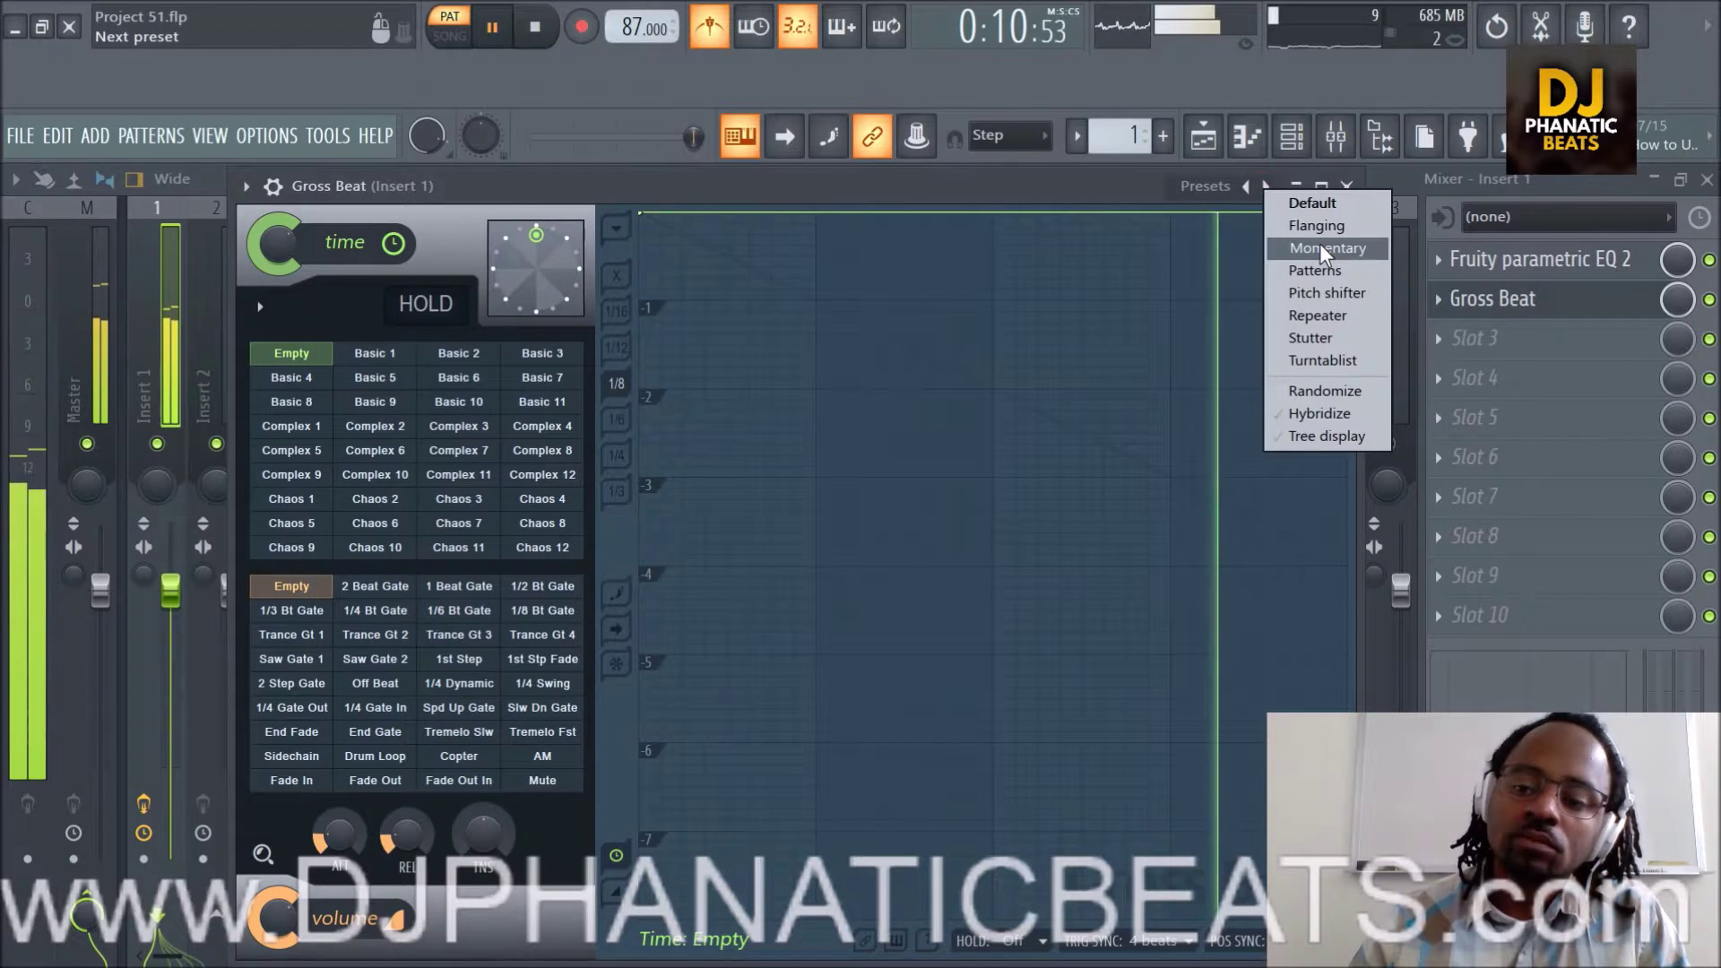
click(1320, 247)
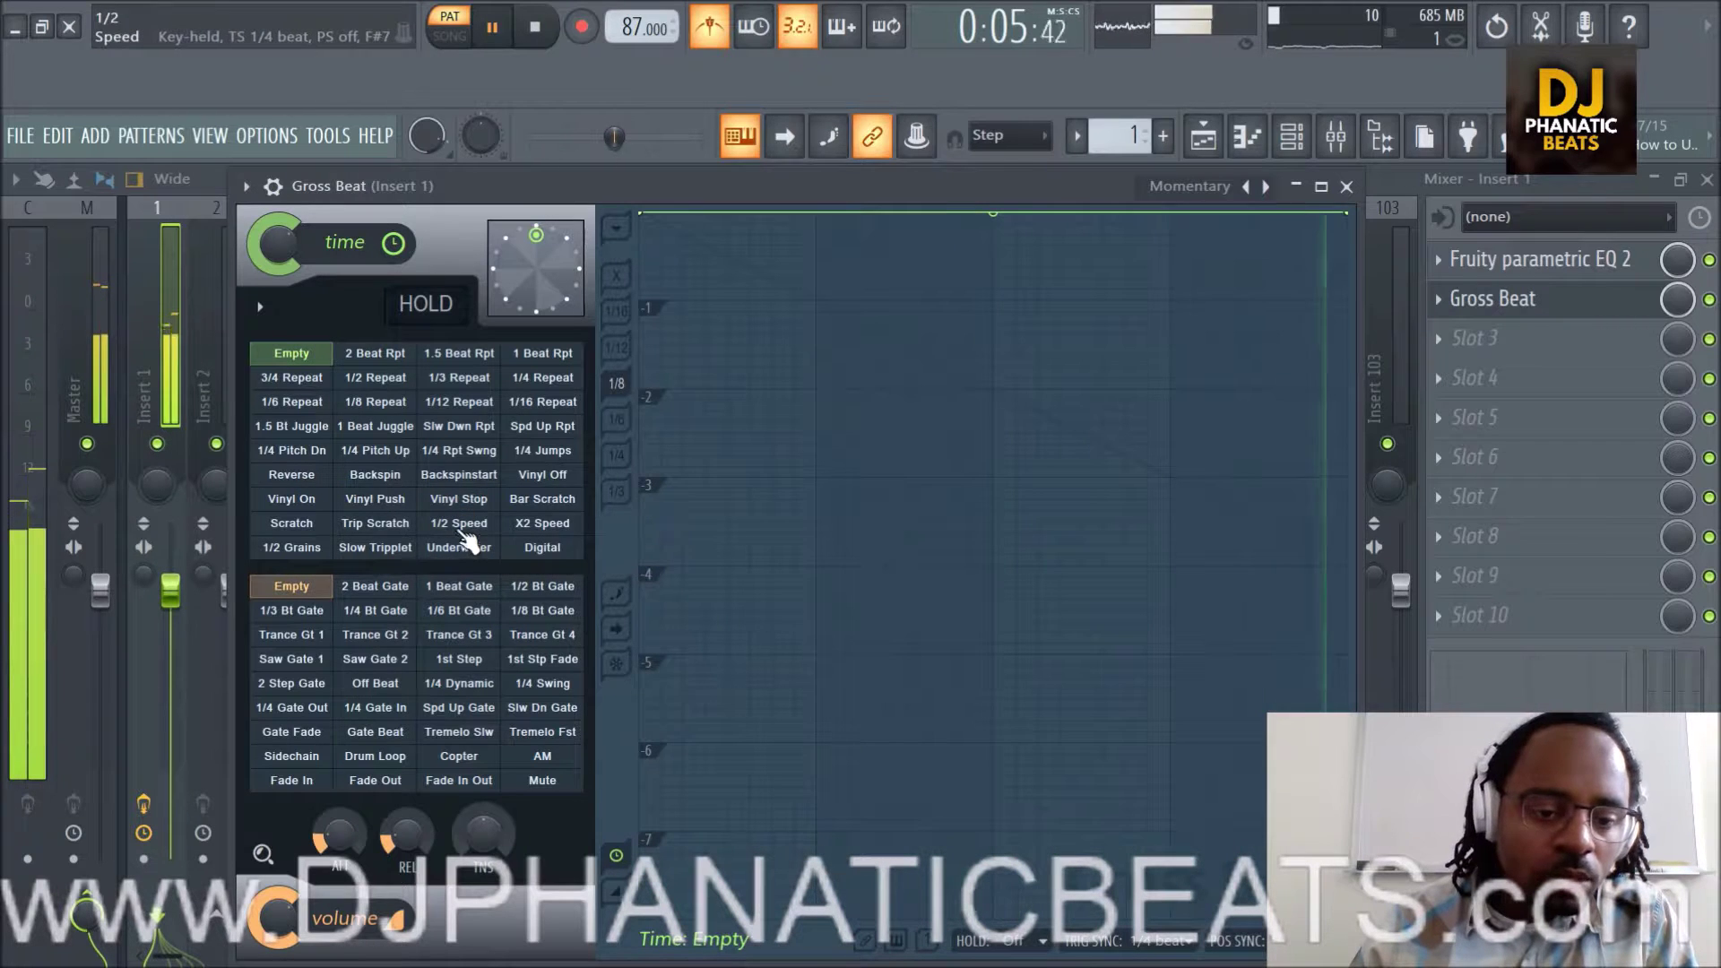
Audition Gross Beat's 1/2 Speed time effect, trying the 1/4 beat snap and returning it to 1/8.
click(464, 527)
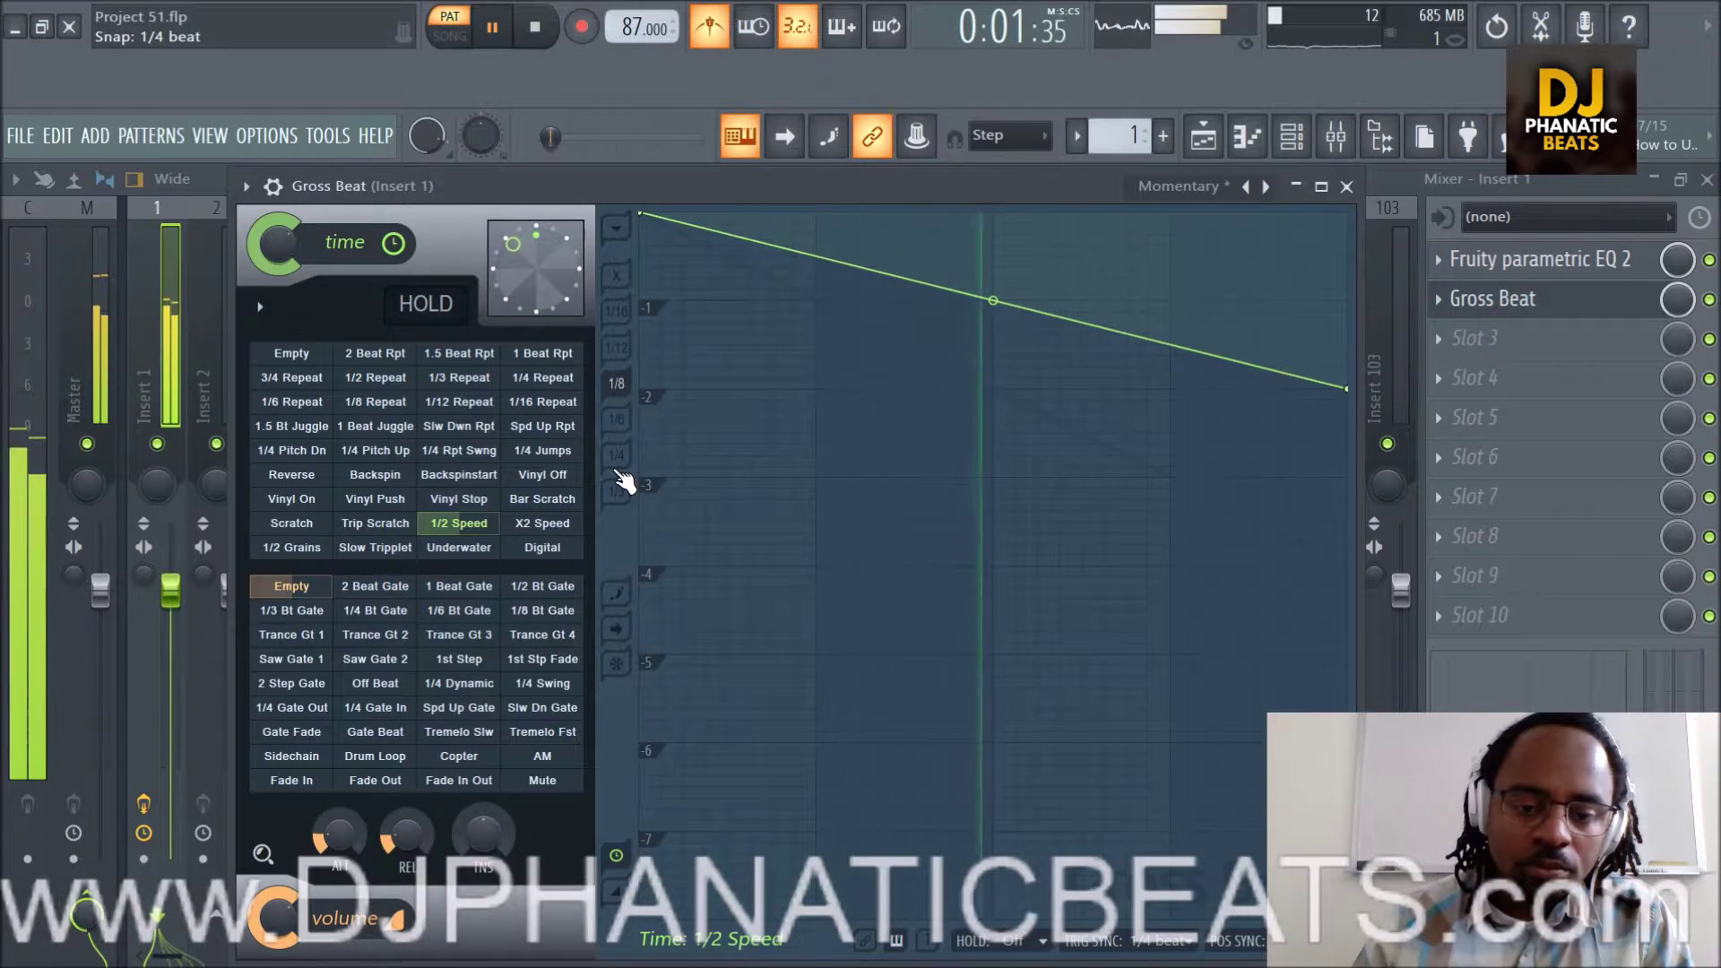
click(620, 459)
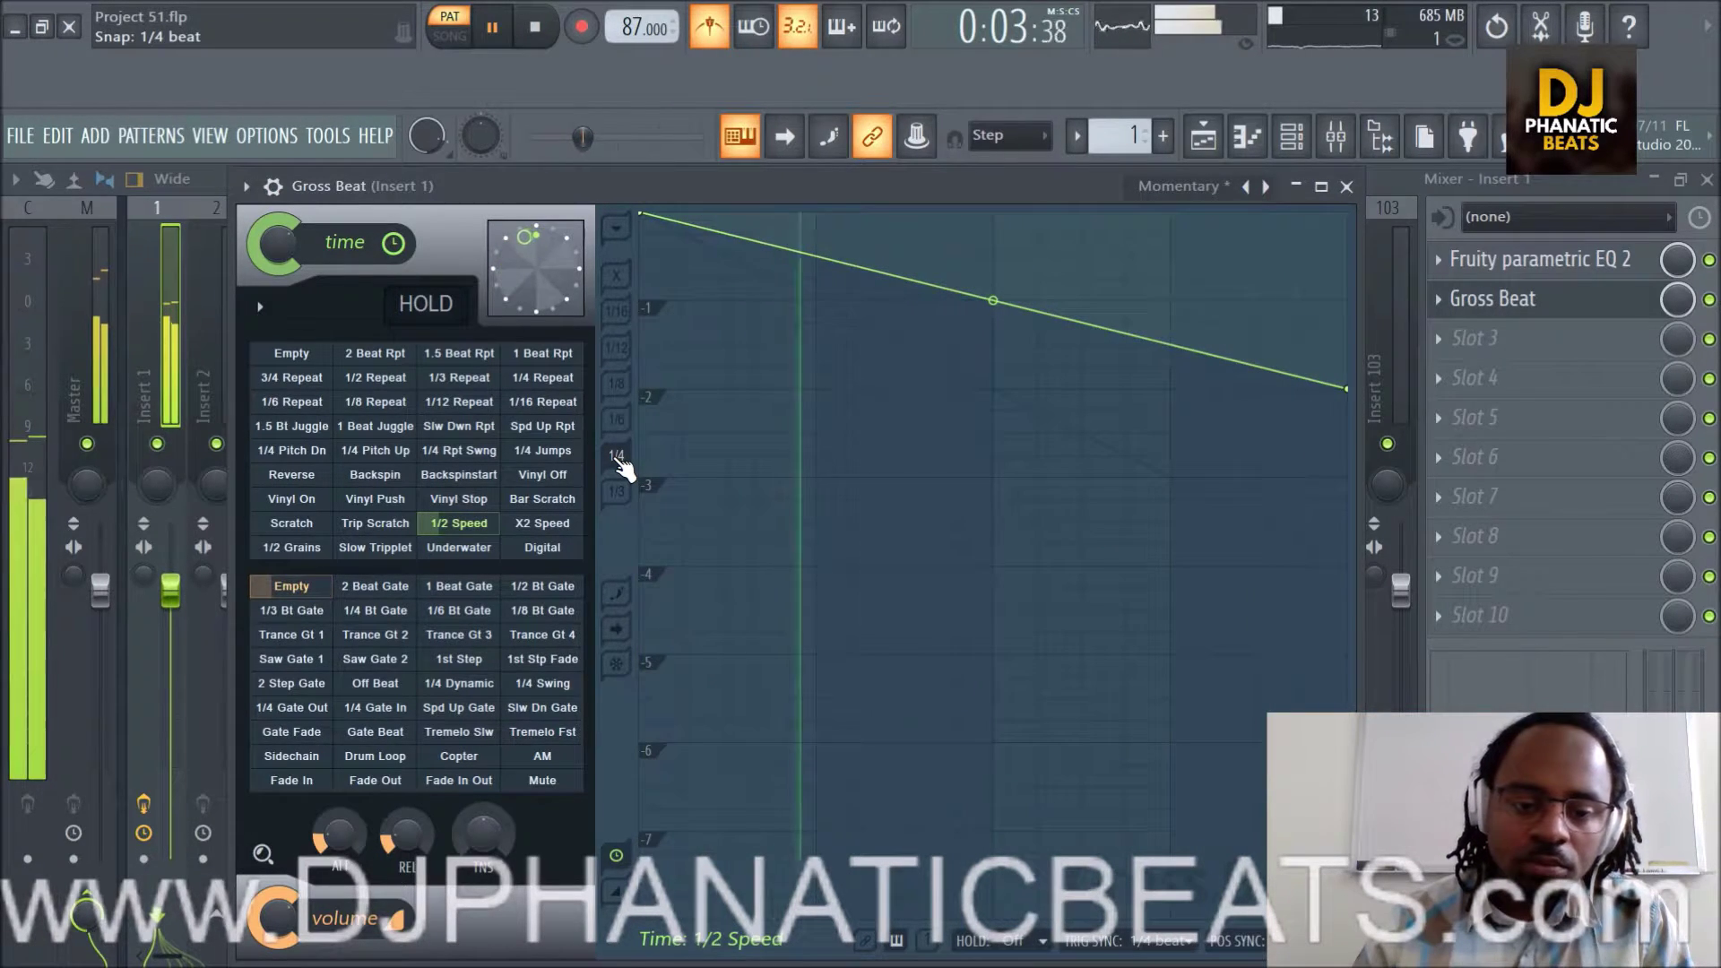
click(619, 388)
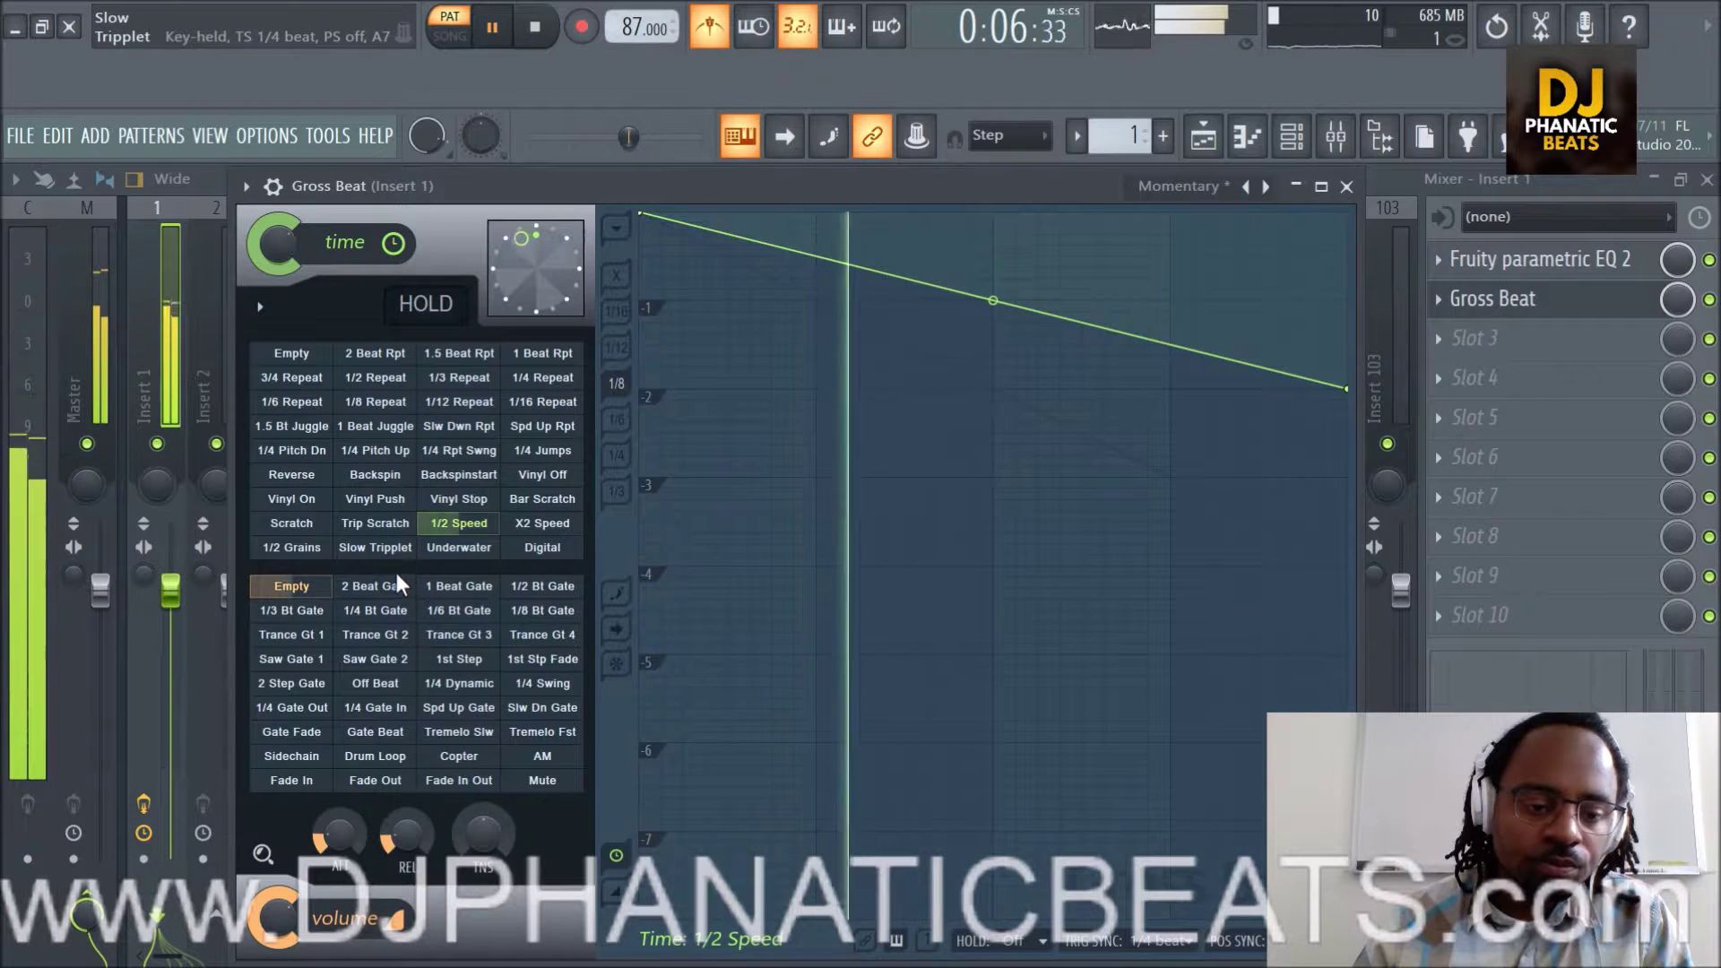
Audition Gross Beat's Reverse time effect from the pattern start and reset the time slot to Empty.
click(291, 474)
key(space)
key(space)
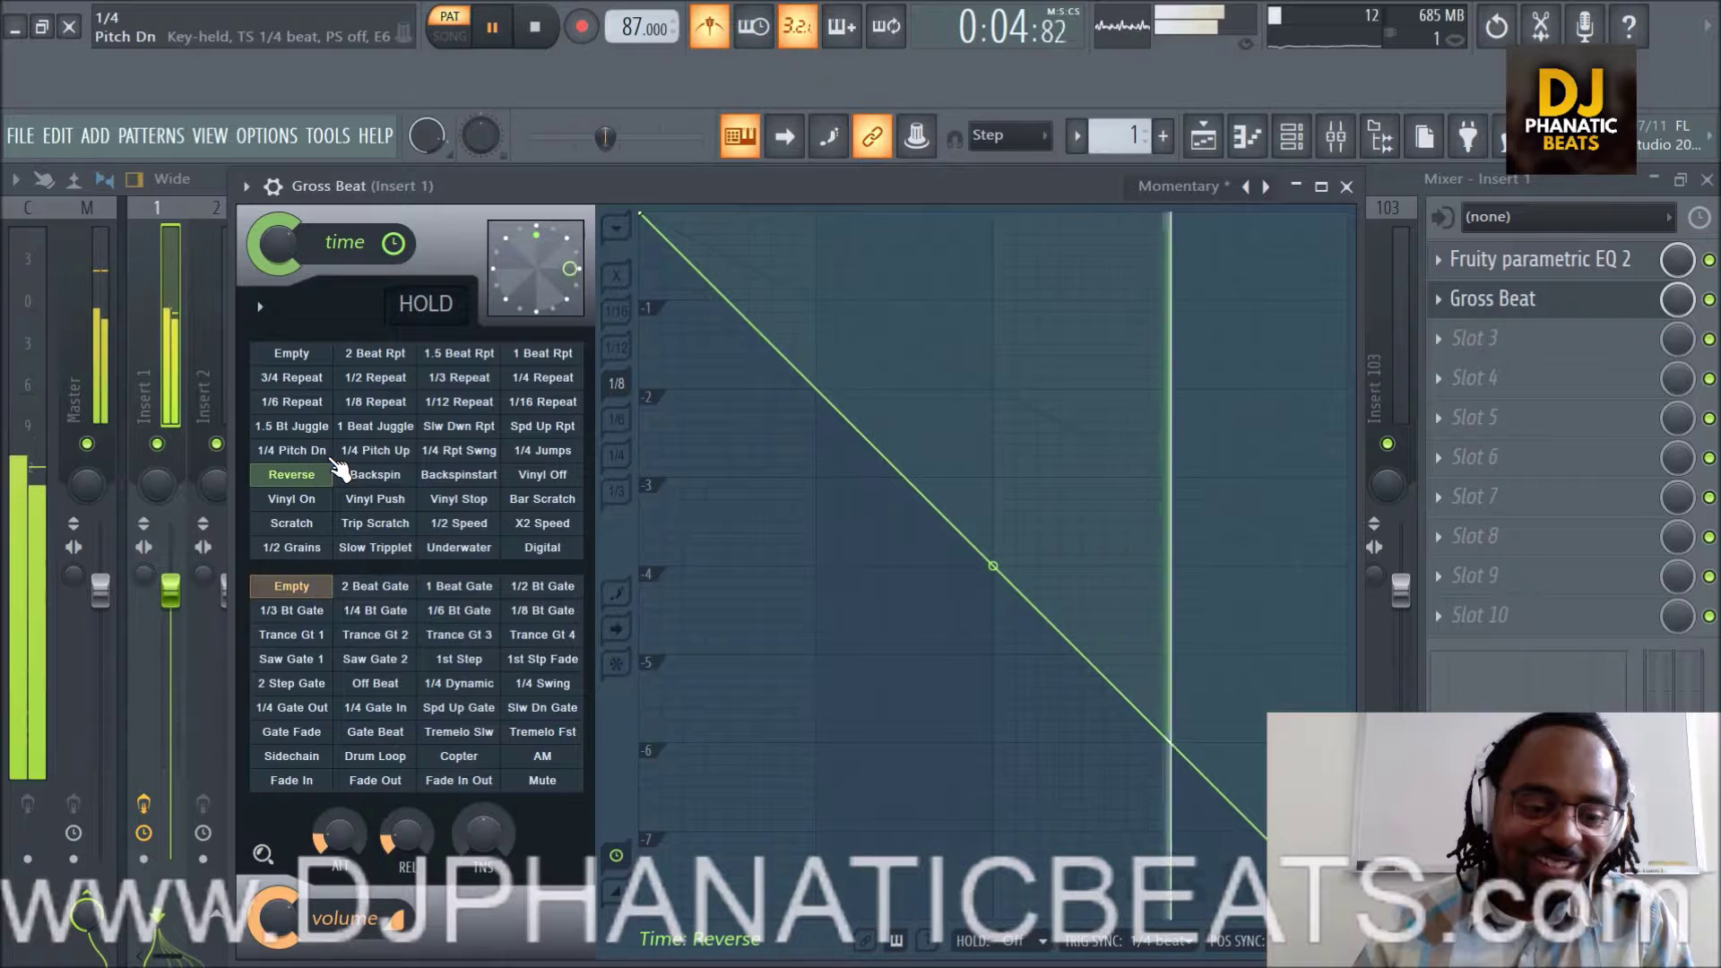
click(303, 358)
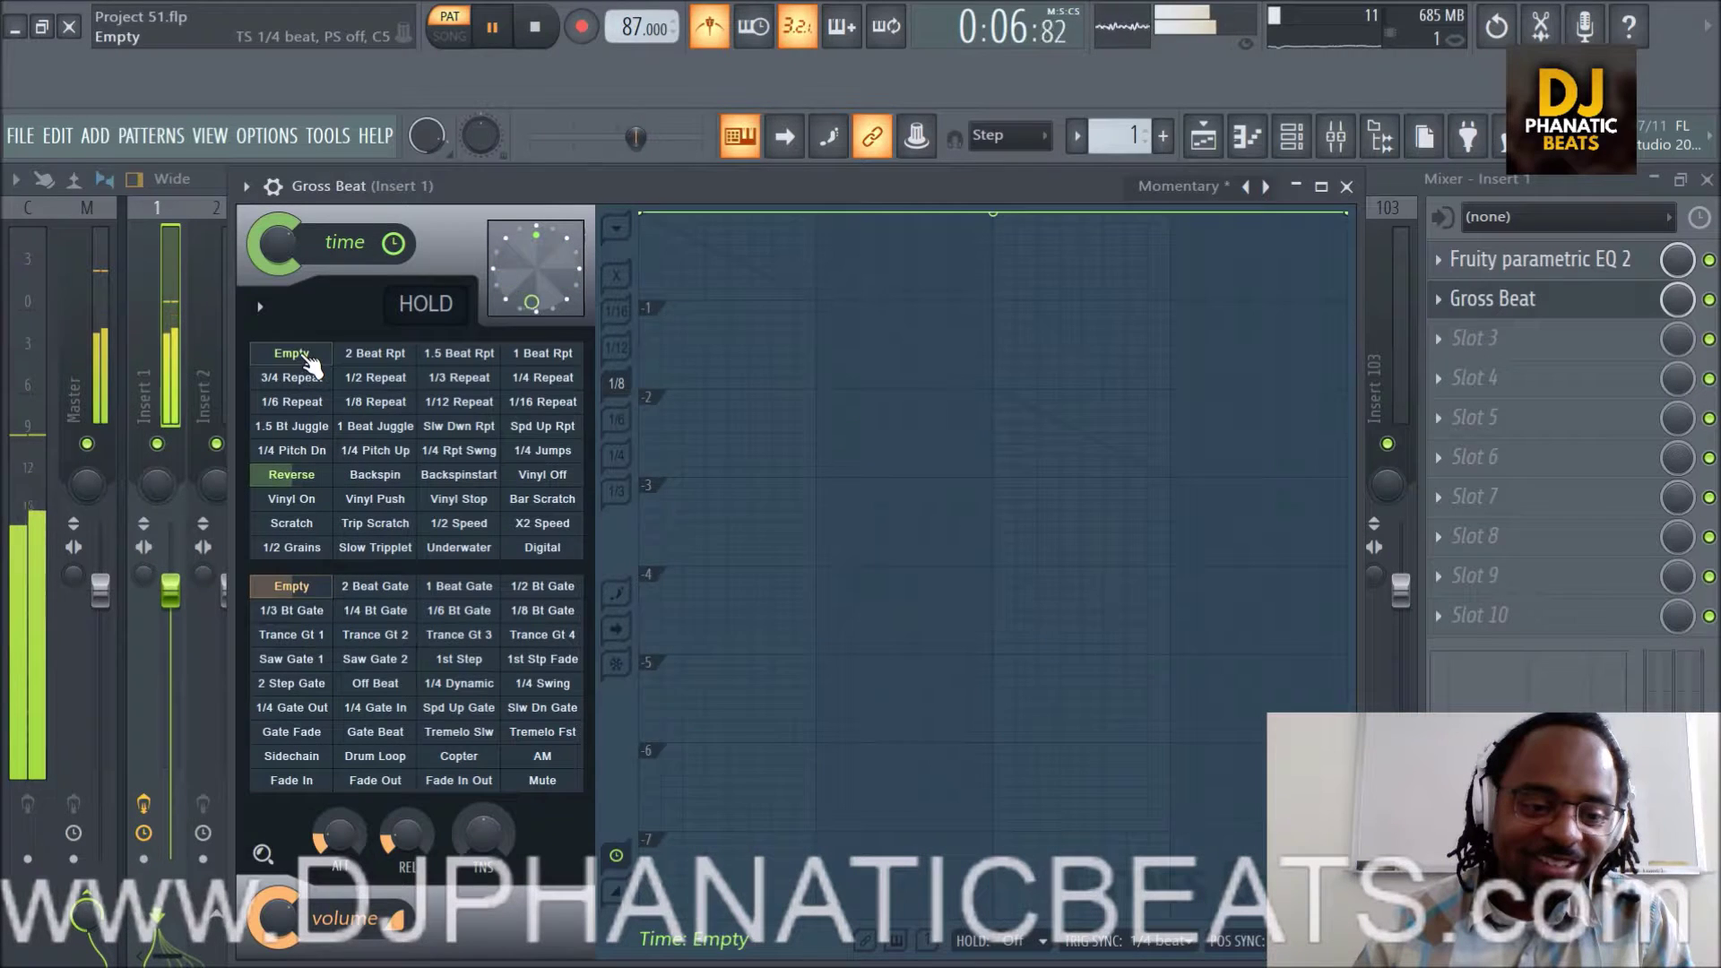
Audition the Scratch and 1/2 Grains time effects in Gross Beat on the playing melody.
click(303, 527)
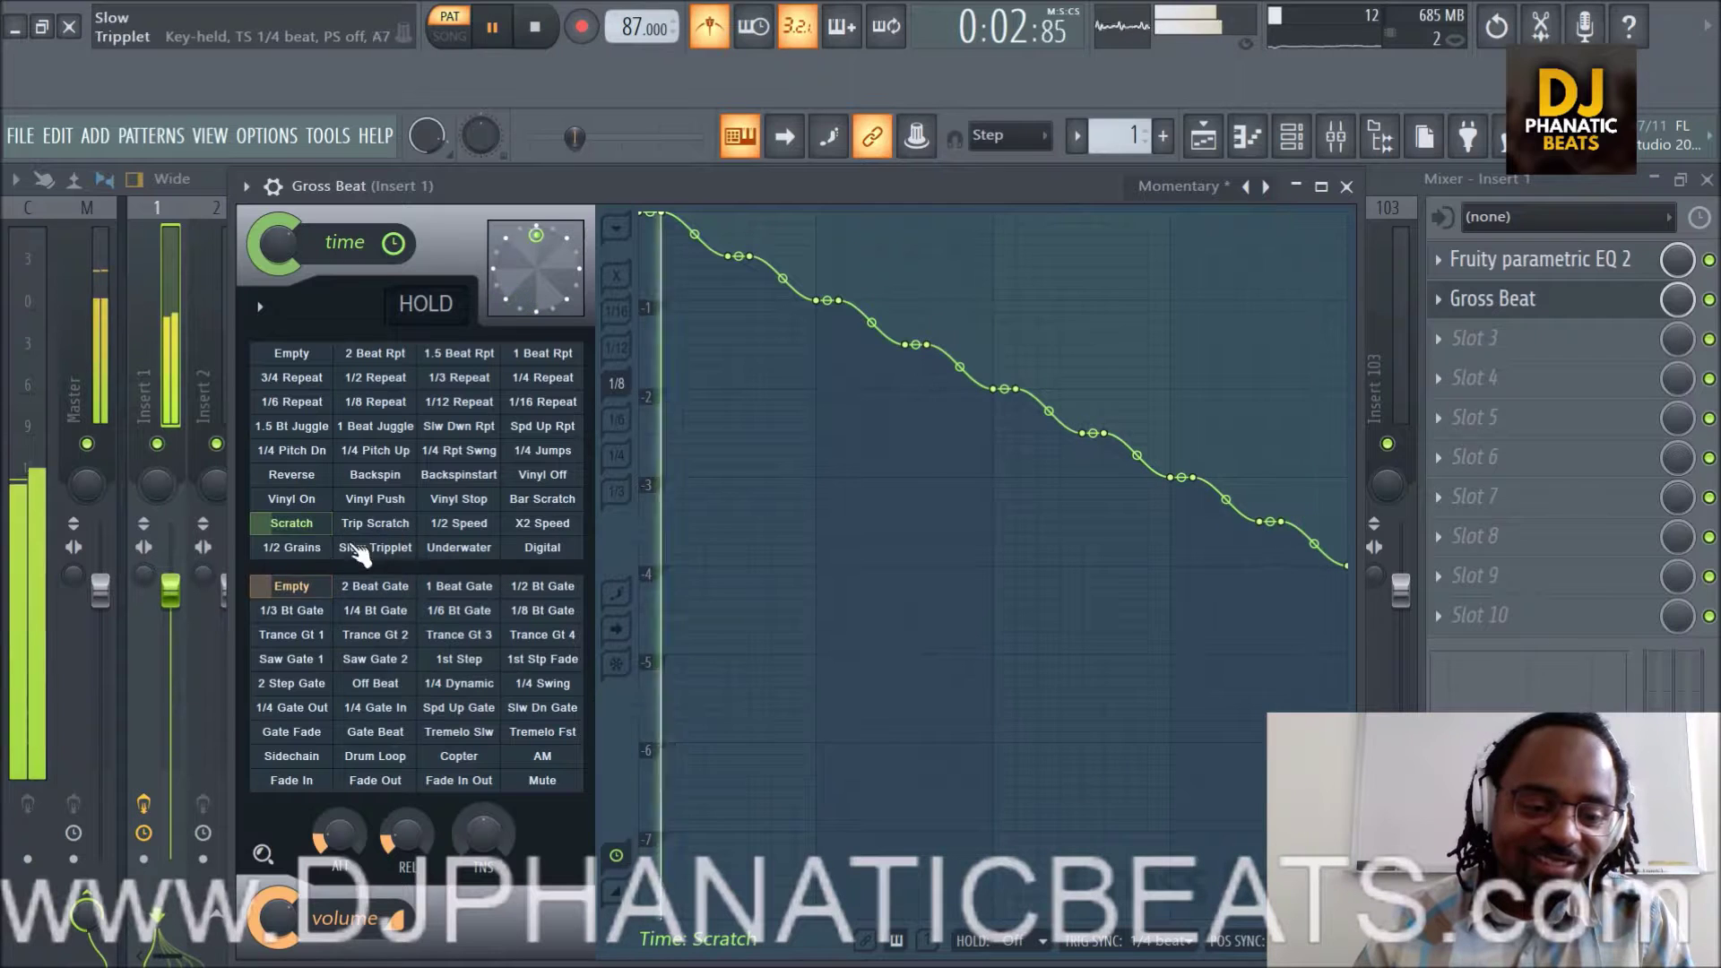
key(space)
click(303, 548)
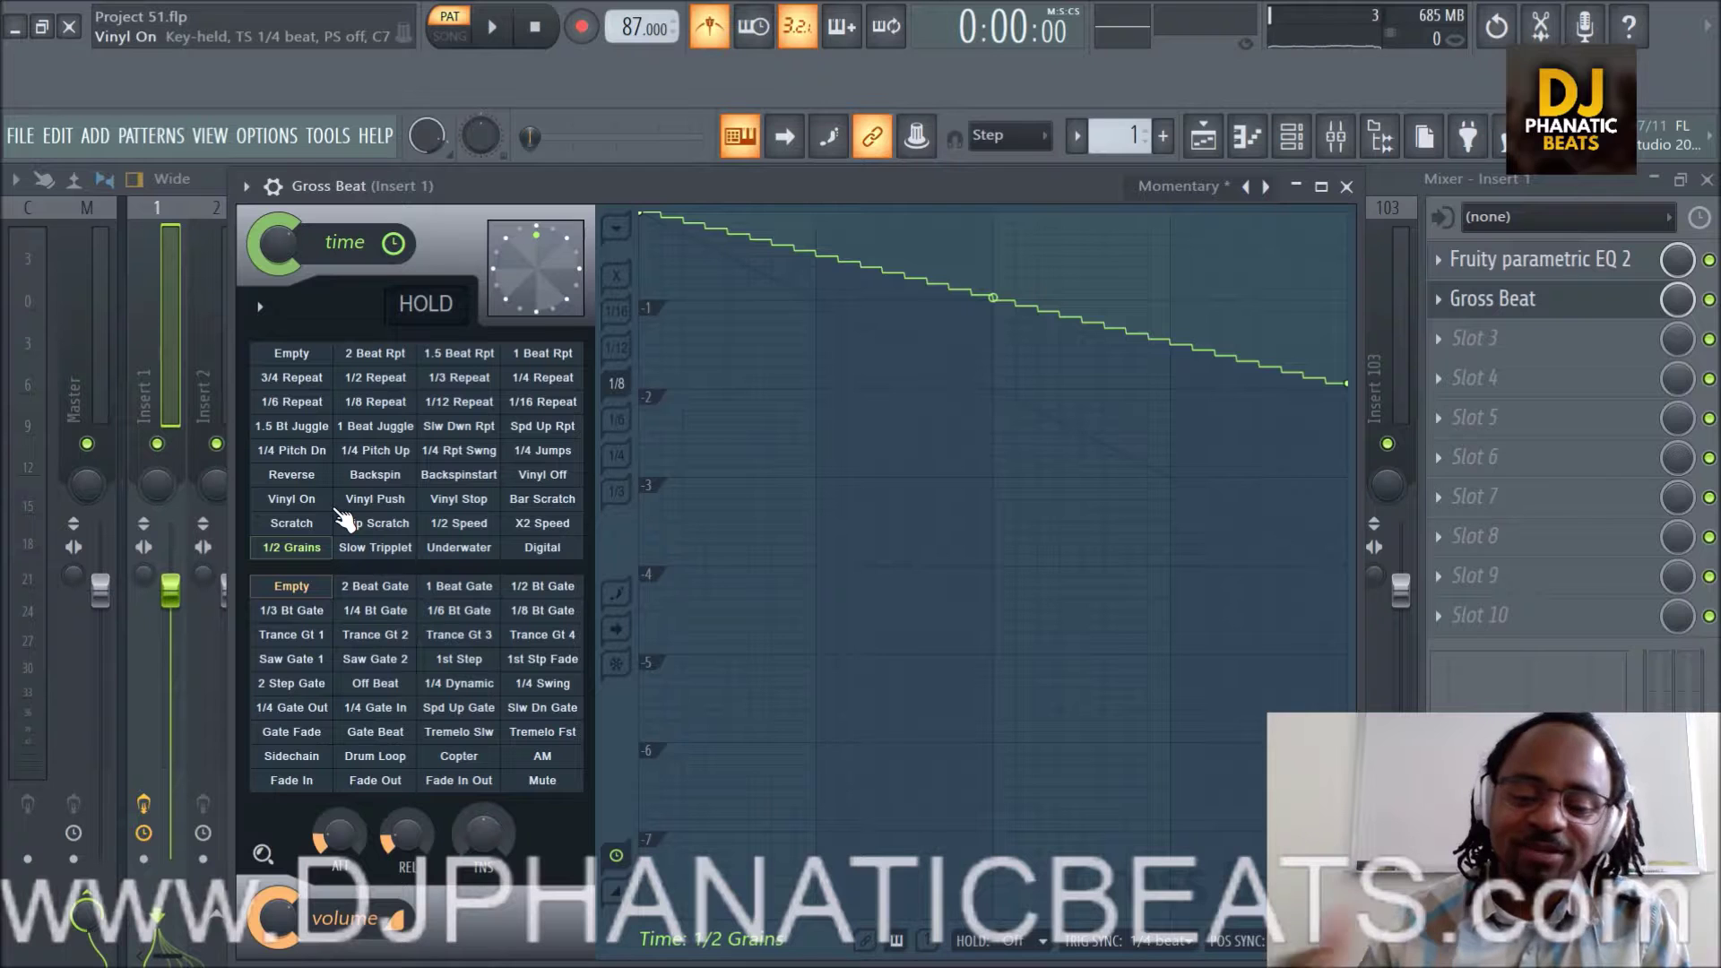
key(space)
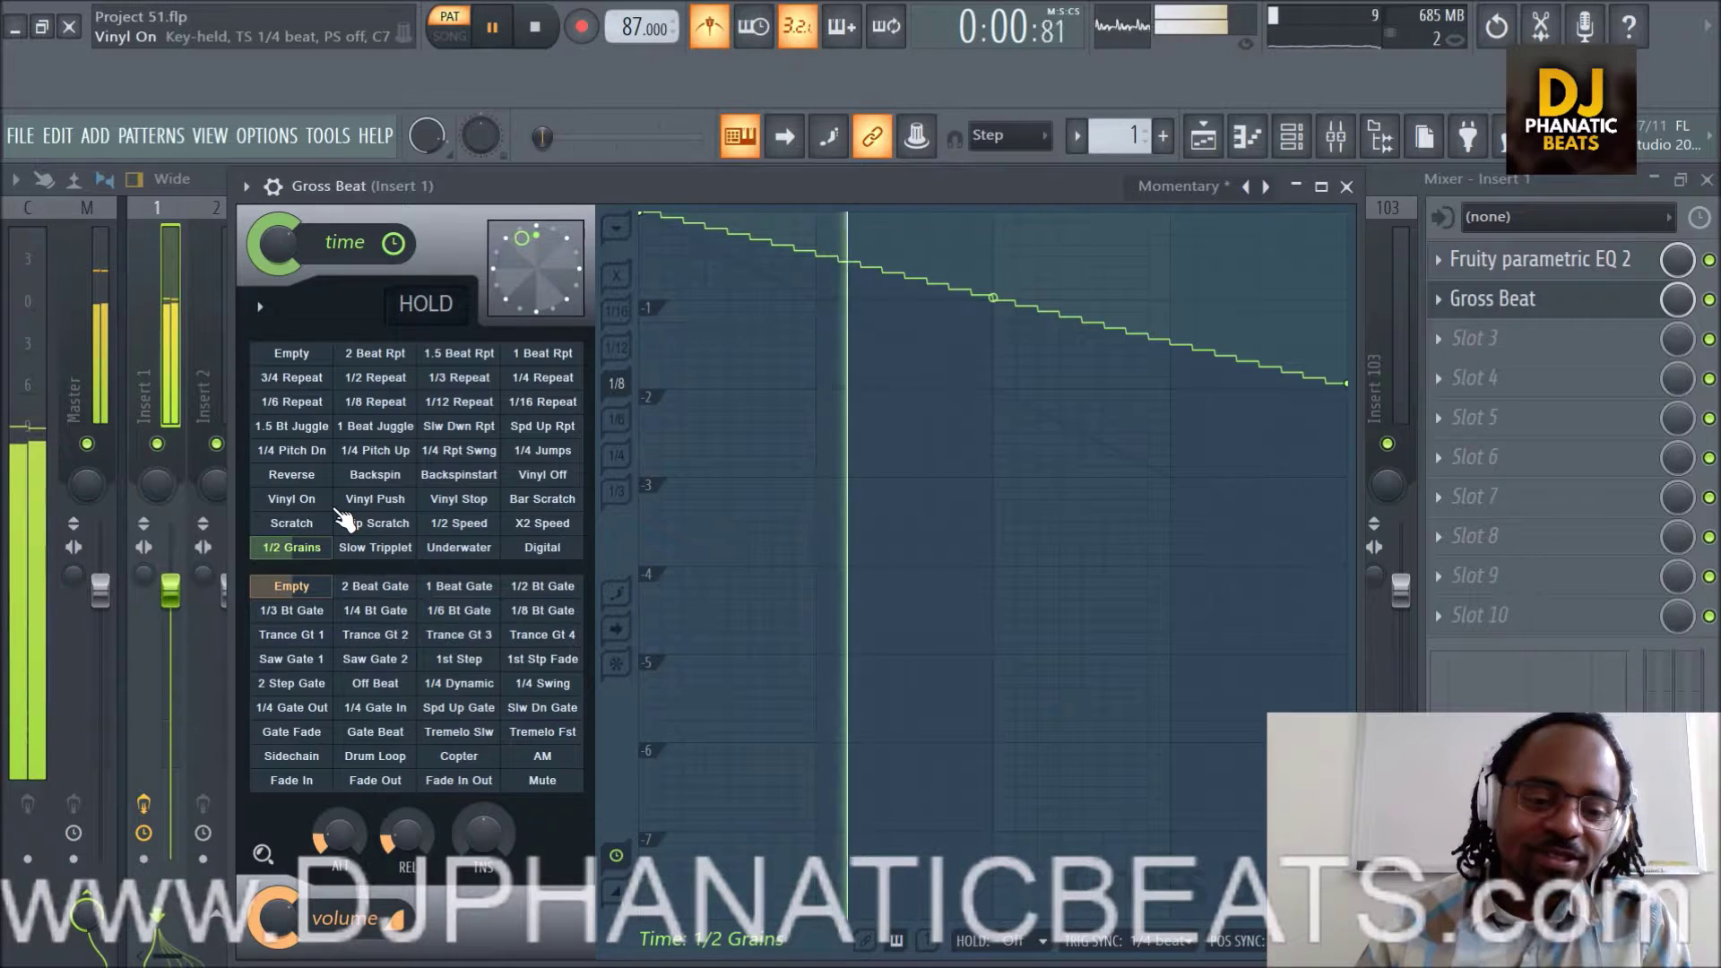
key(space)
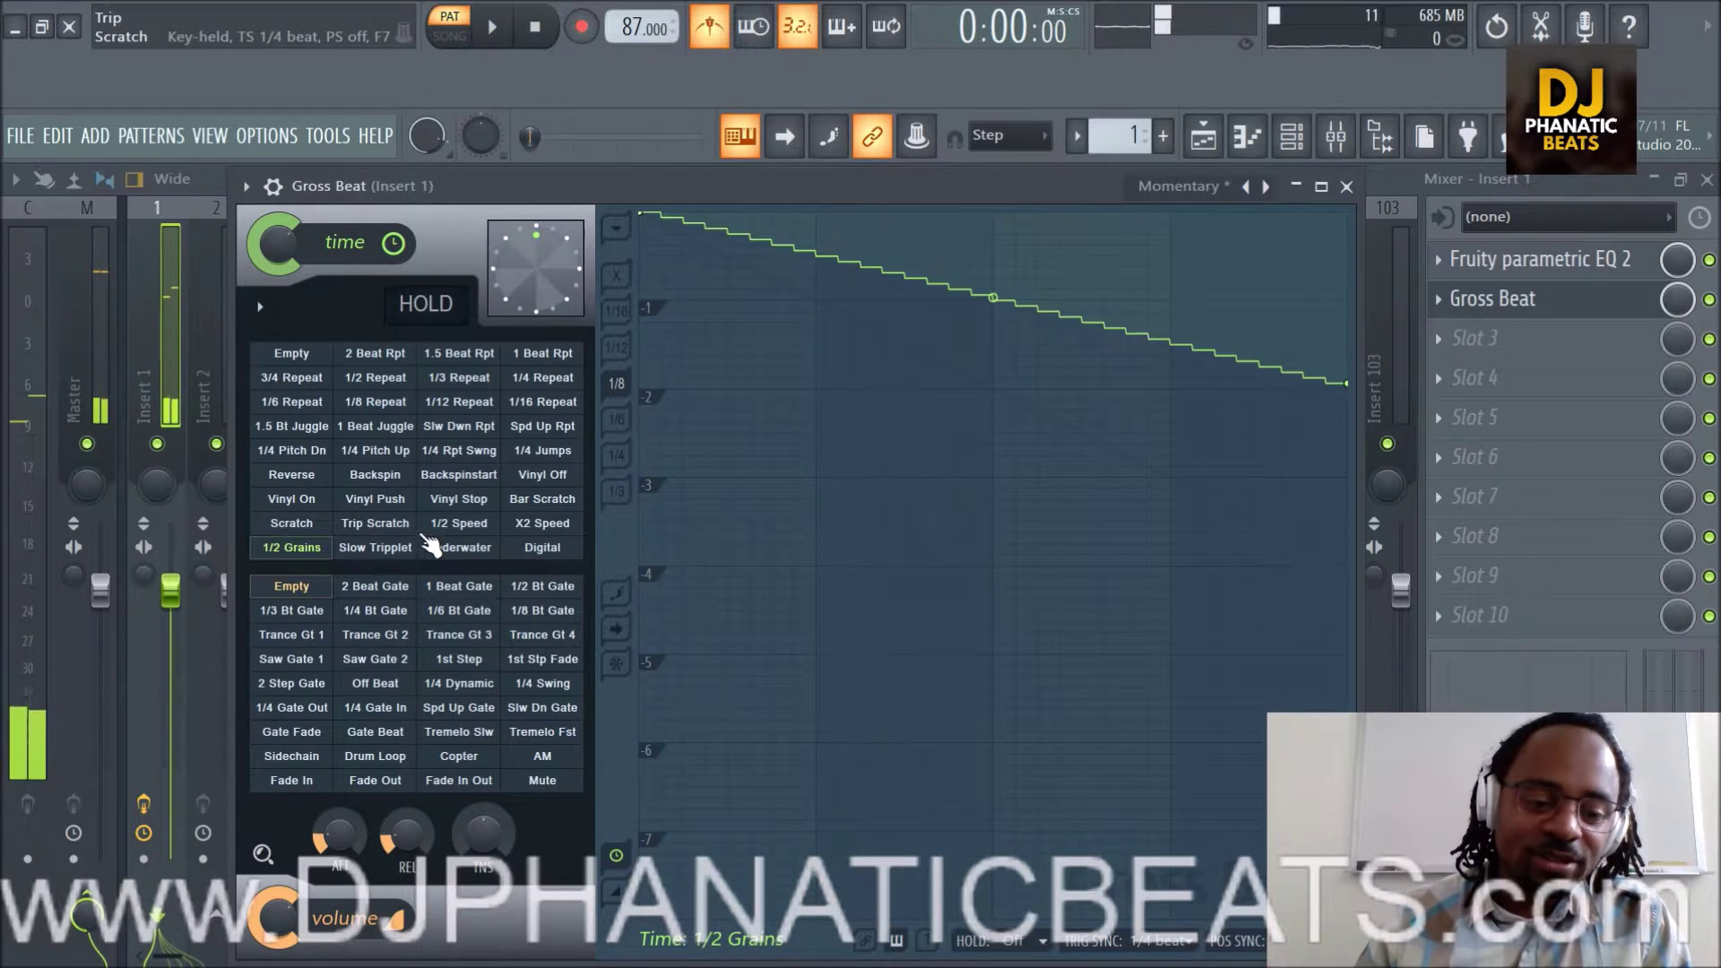
Audition the Underwater and Vinyl Push time effects, resetting the time slot to Empty after each, and stop playback.
click(461, 549)
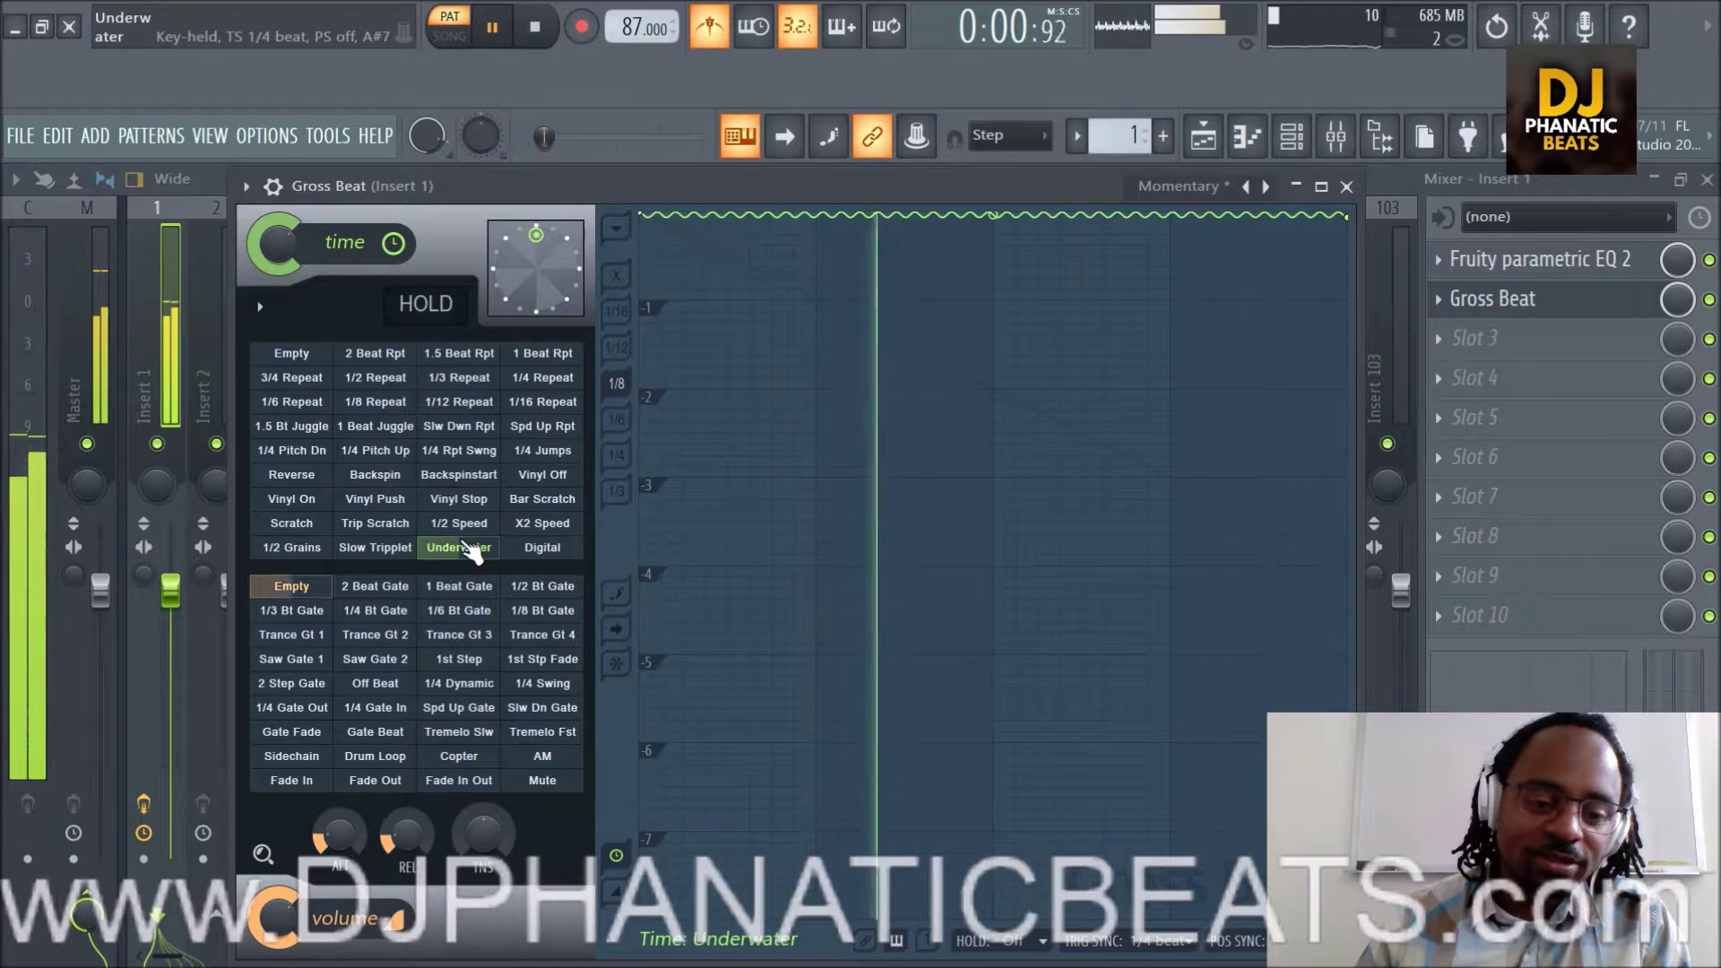
click(293, 355)
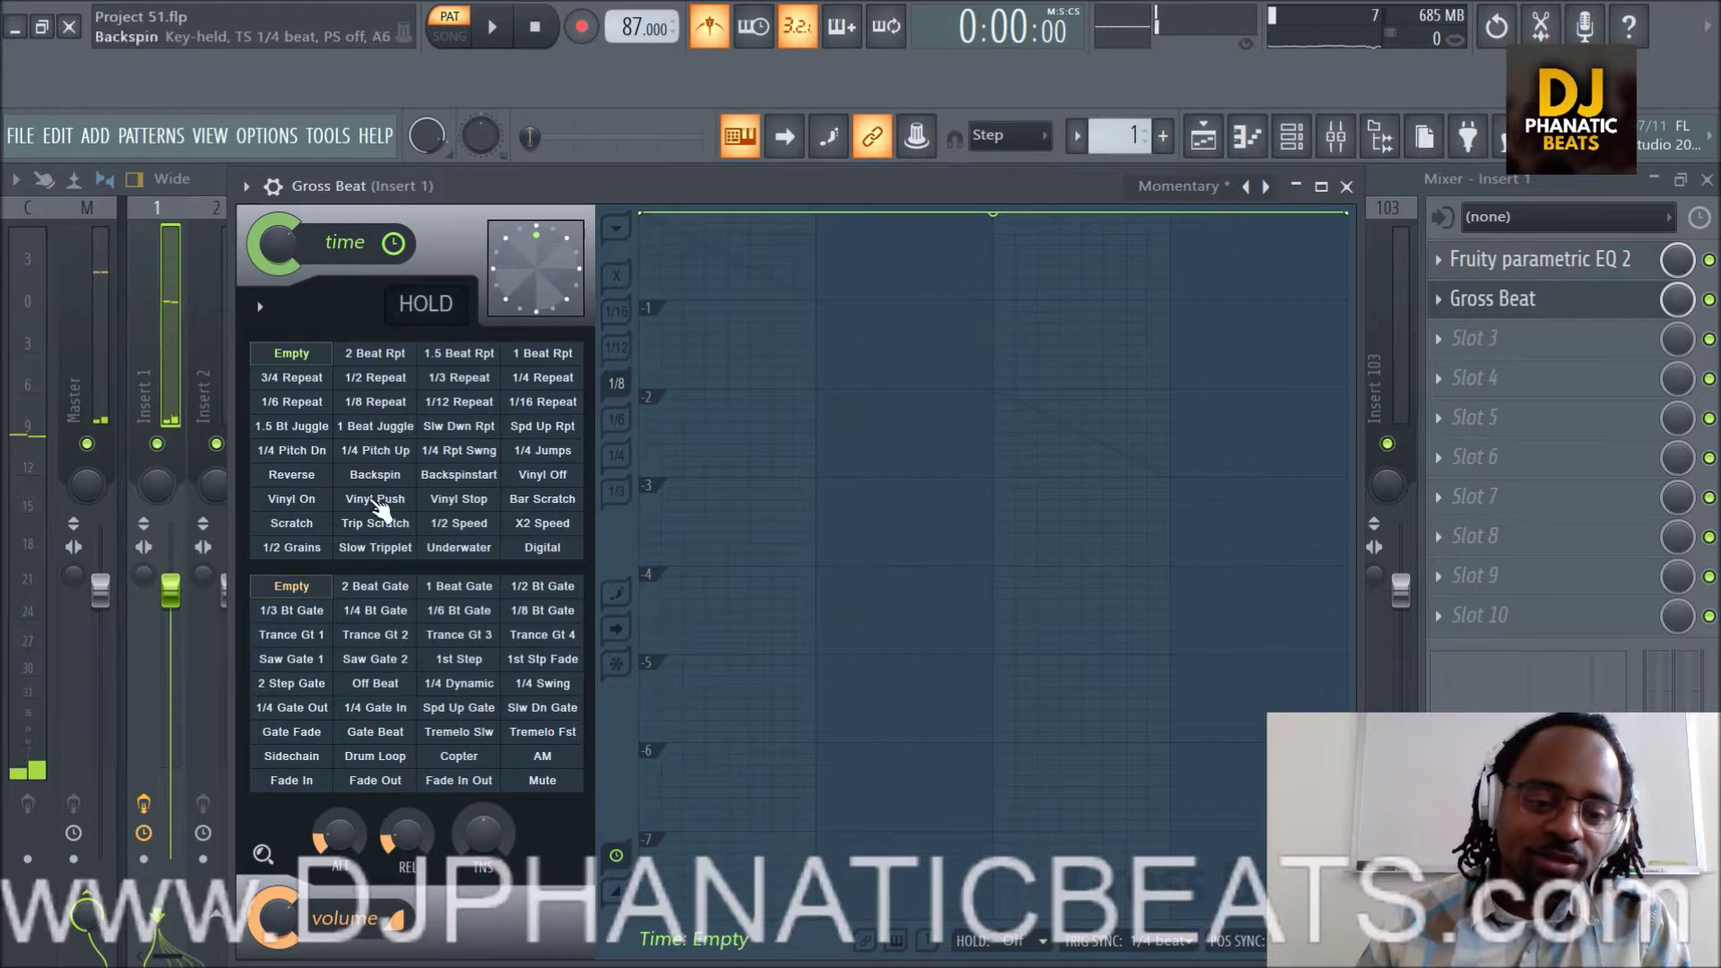
click(377, 503)
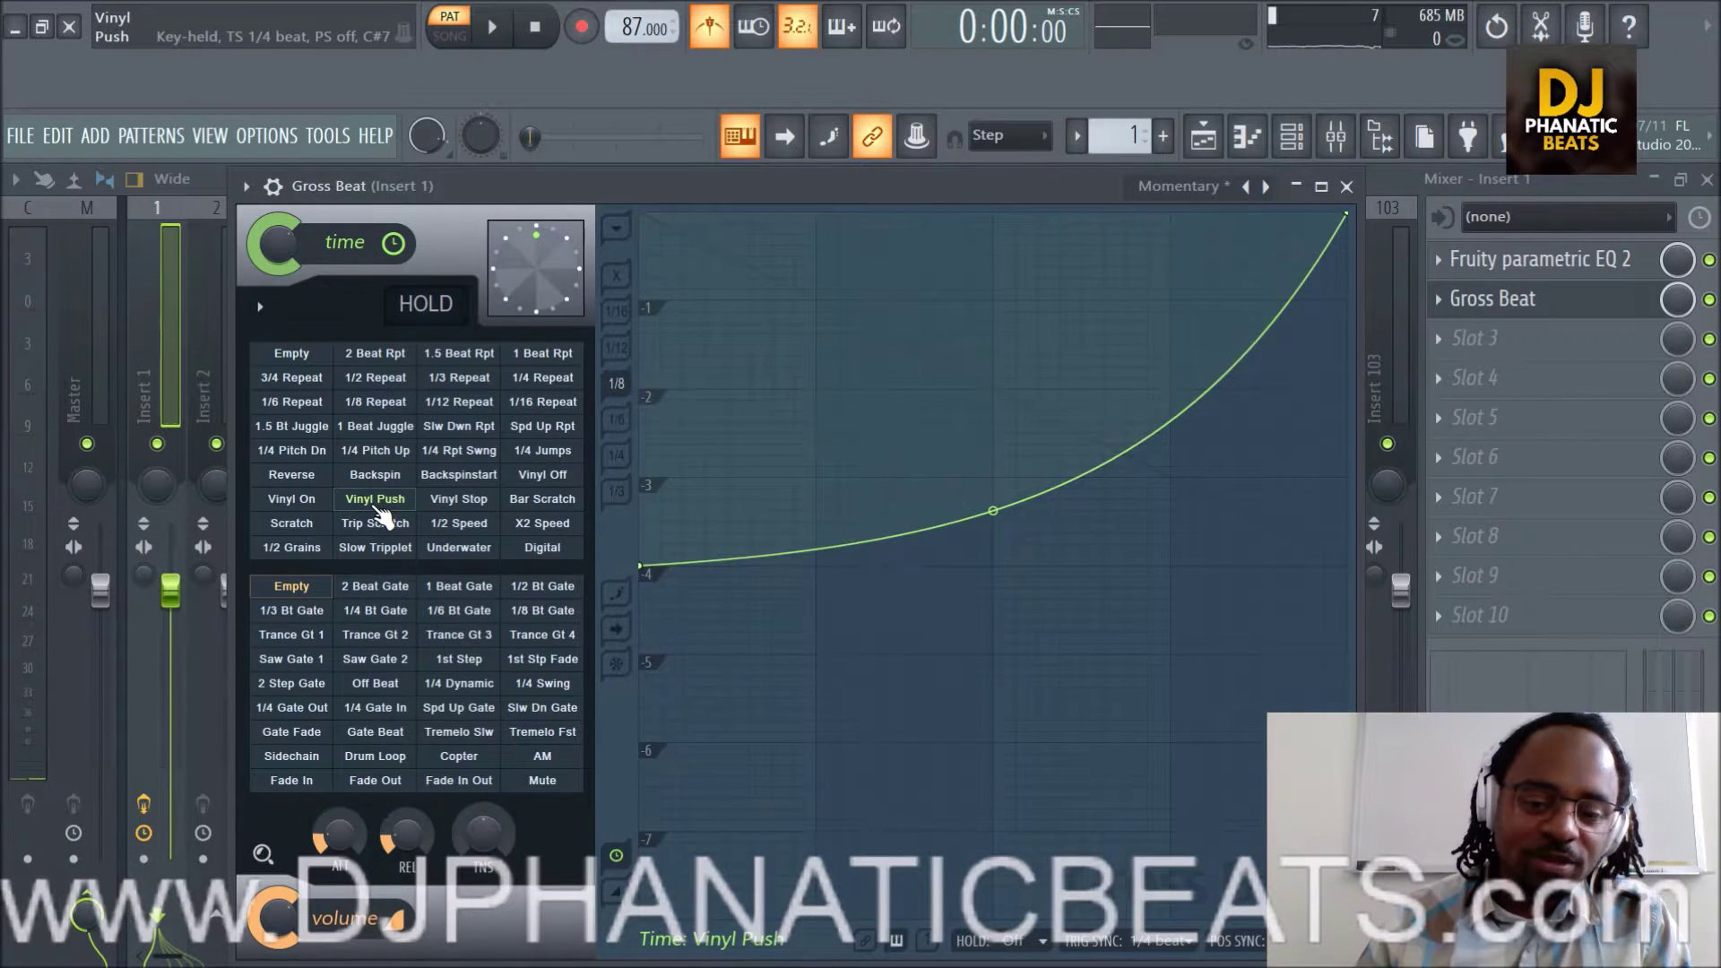
key(space)
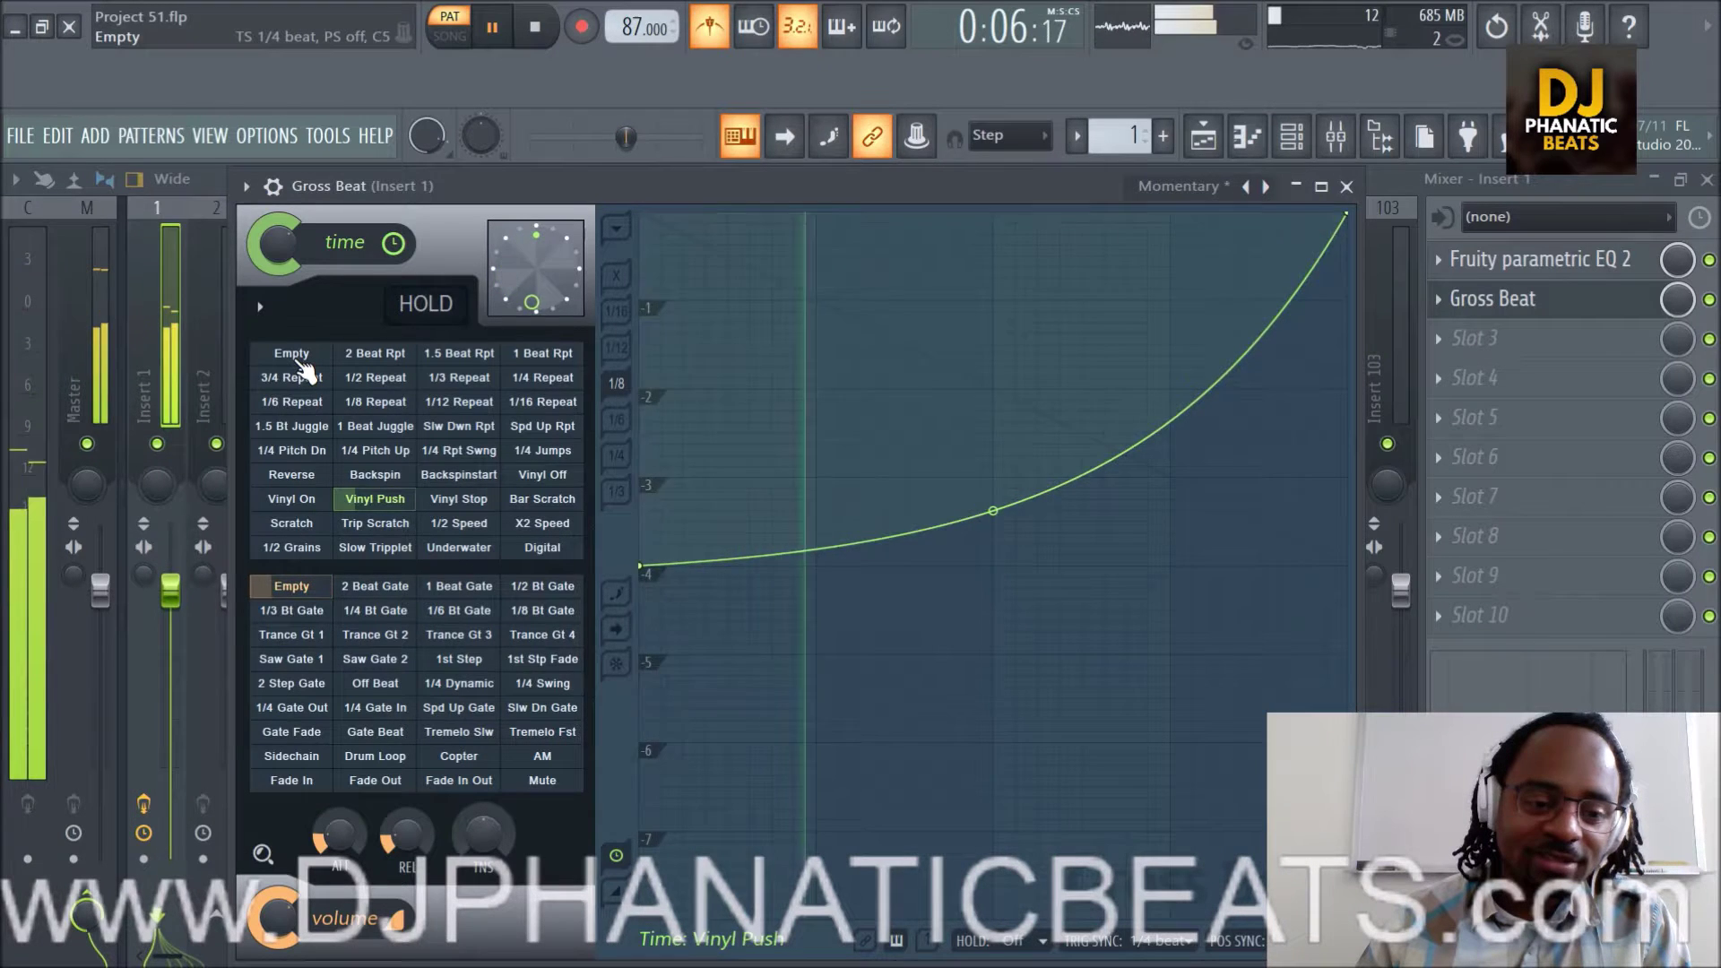
click(296, 355)
key(space)
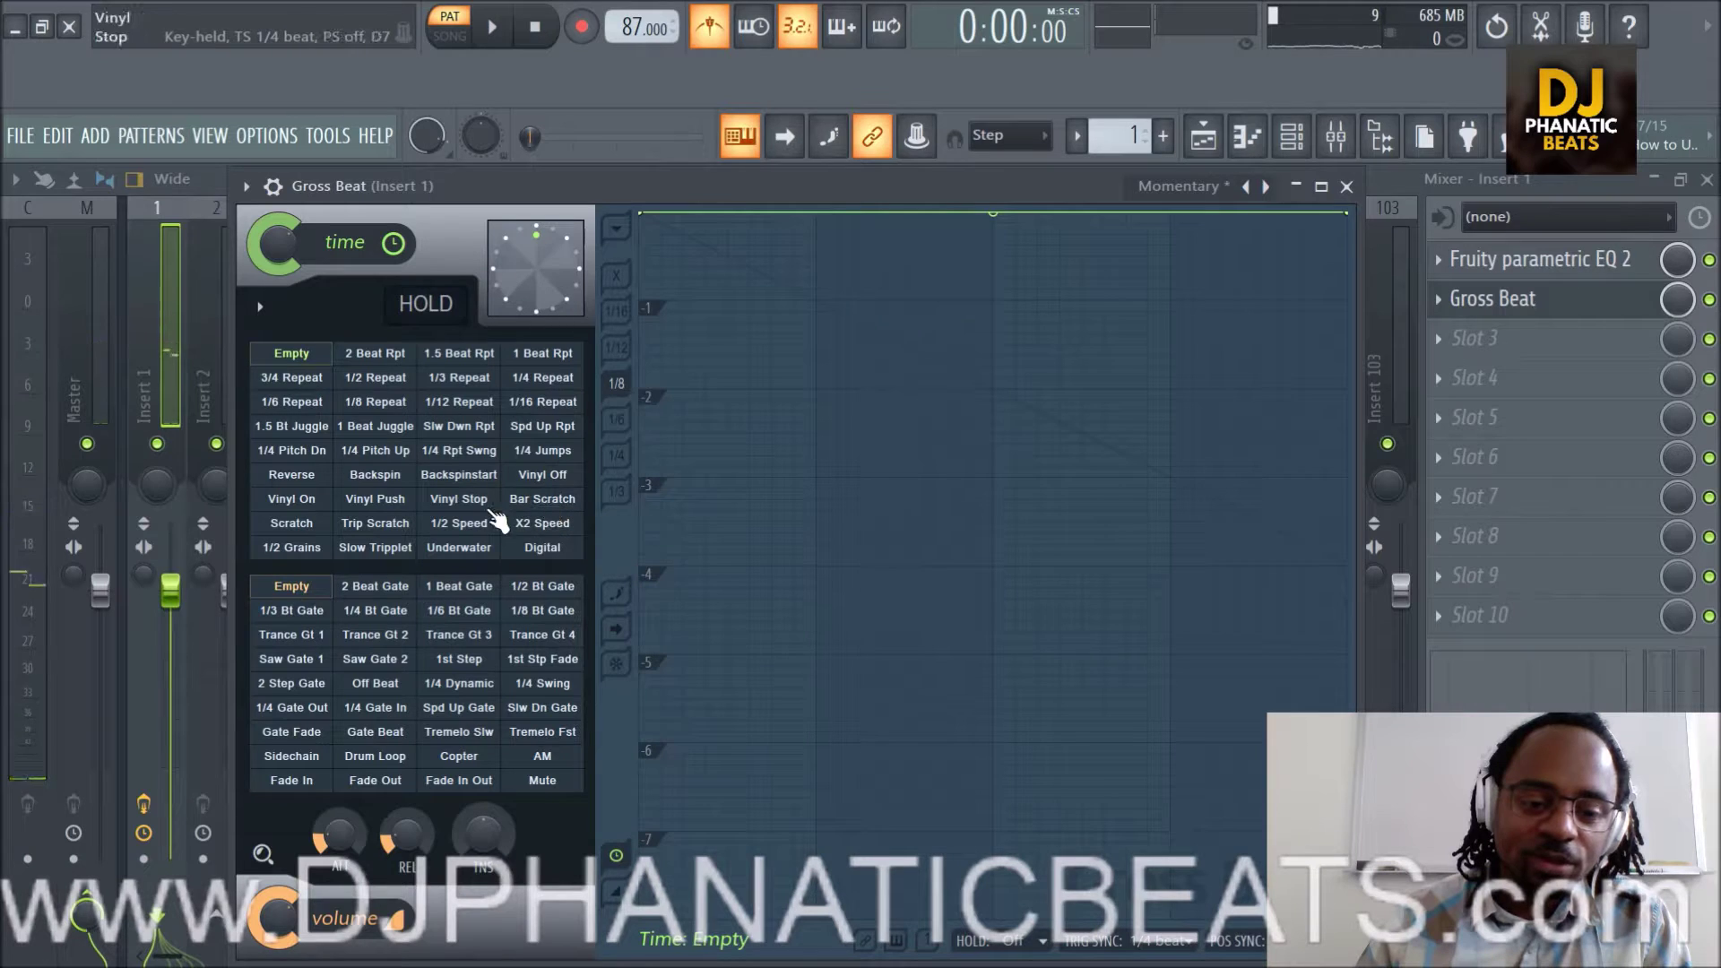
Apply Gross Beat's 1/2 Speed time effect with its mix level lowered to 30% and play the pattern.
click(463, 528)
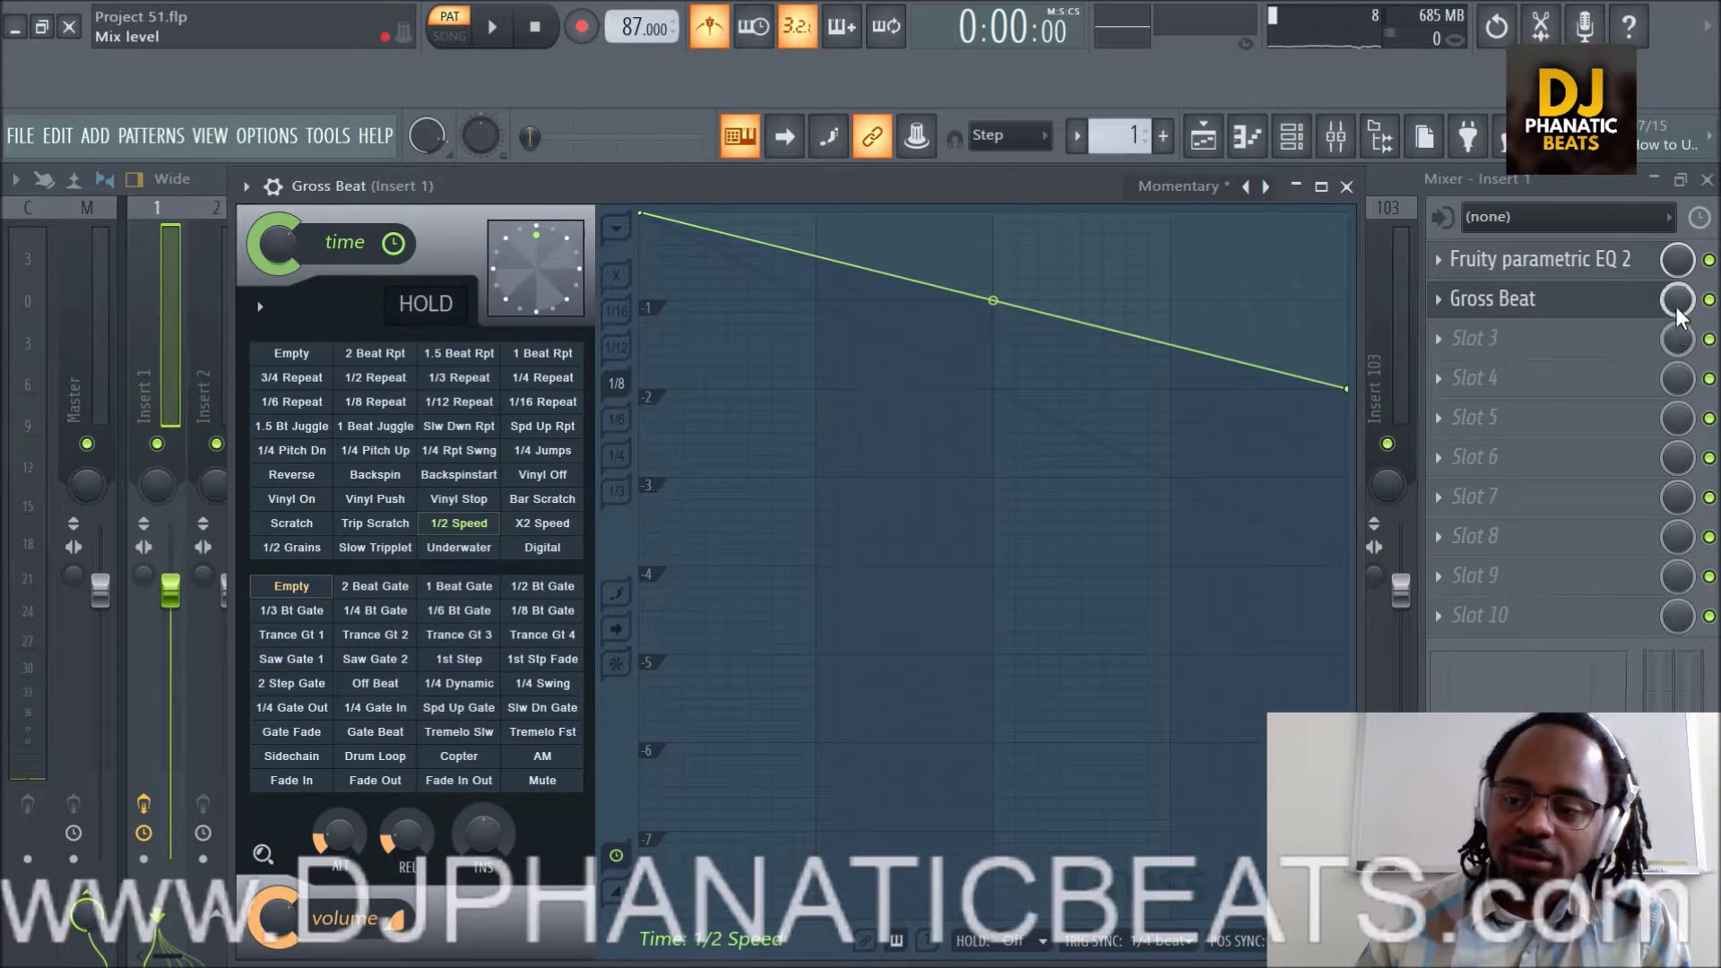
drag(1678, 299, 1679, 319)
key(space)
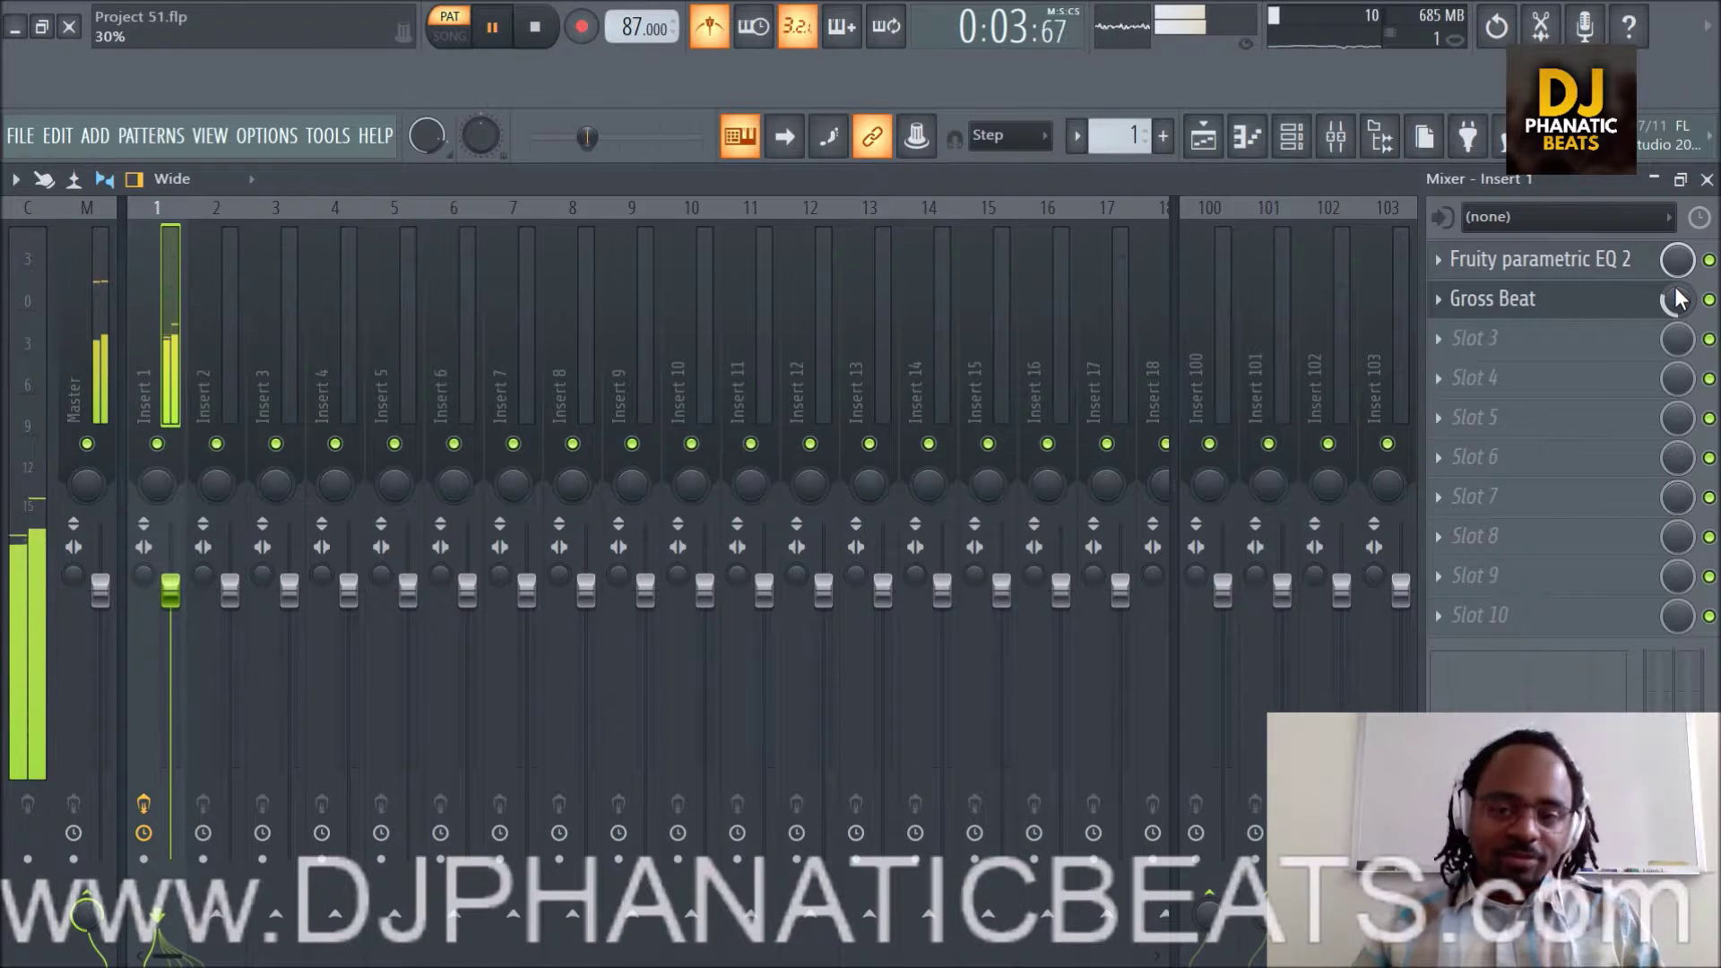
Place a second Pattern 1 clip at bar 5 on playlist Track 1 and switch playback to song mode.
click(1201, 143)
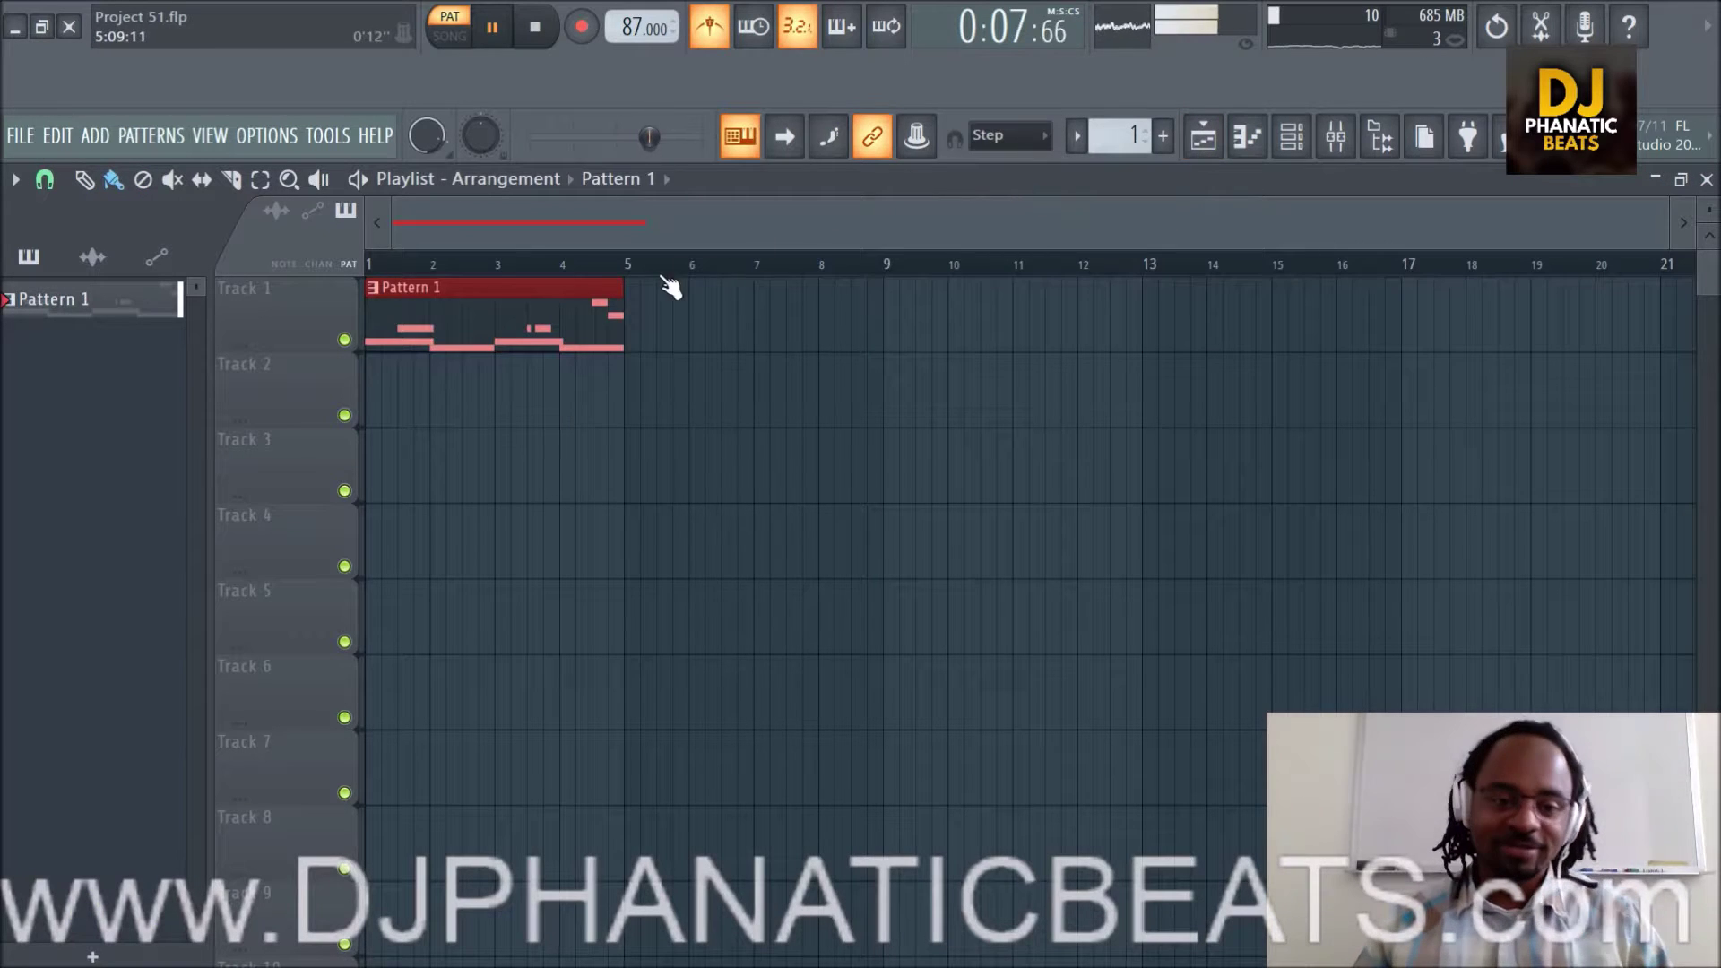
click(646, 314)
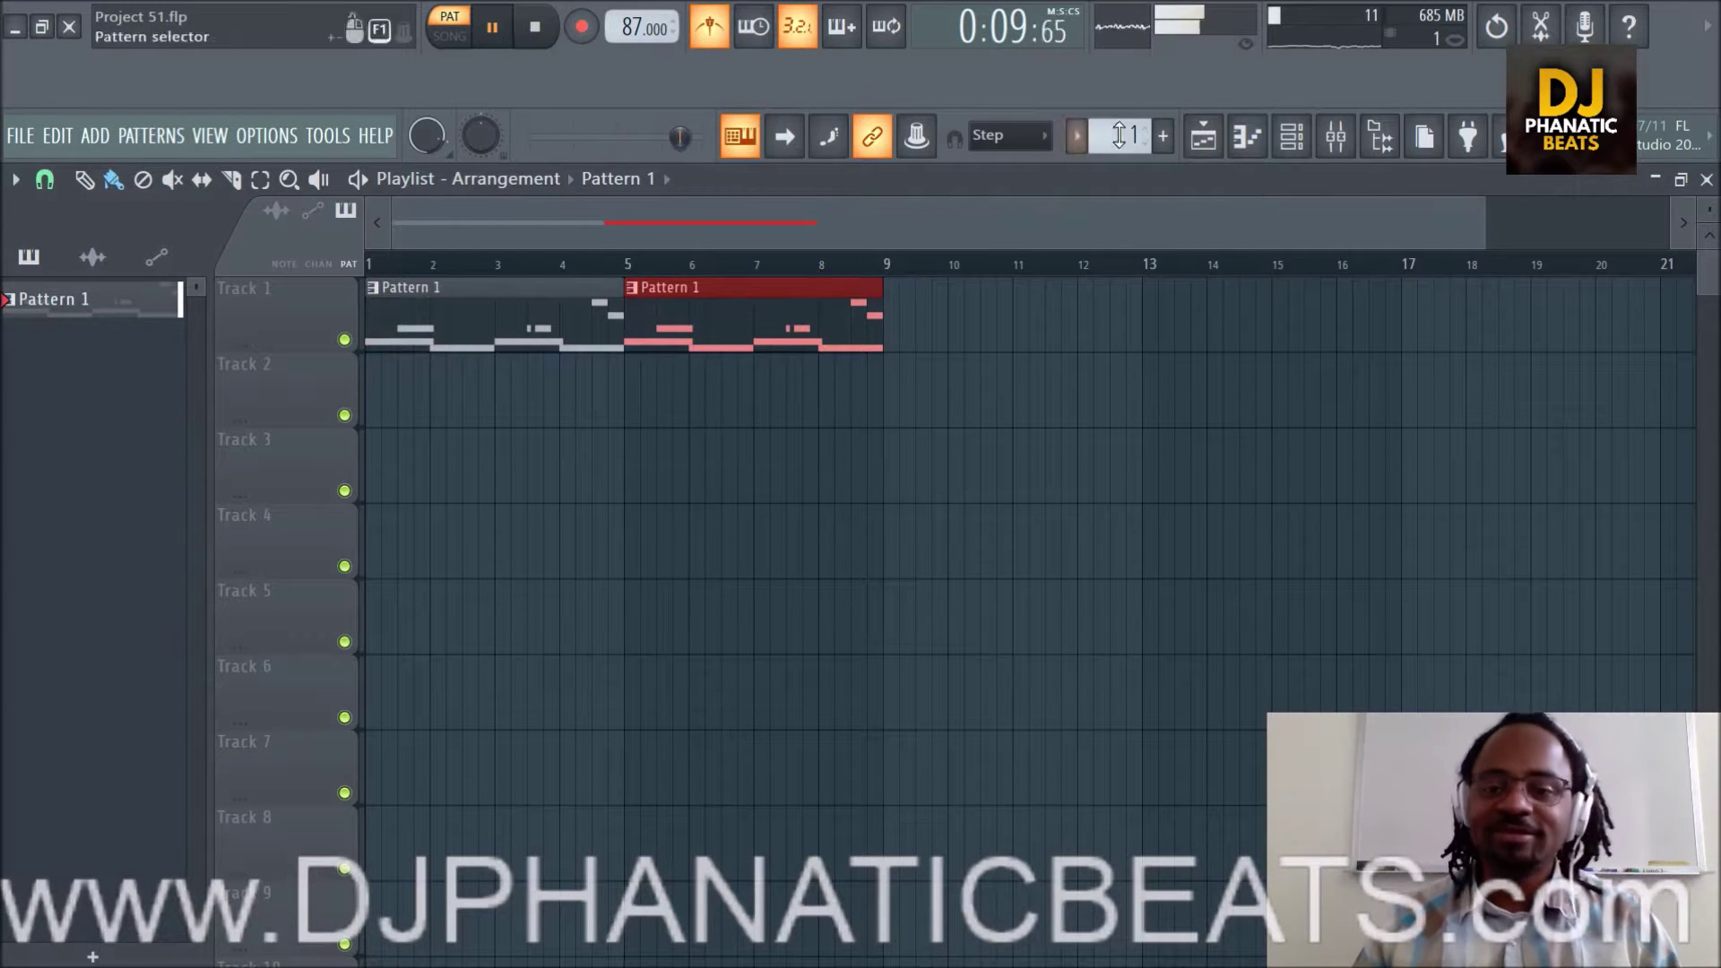
click(449, 36)
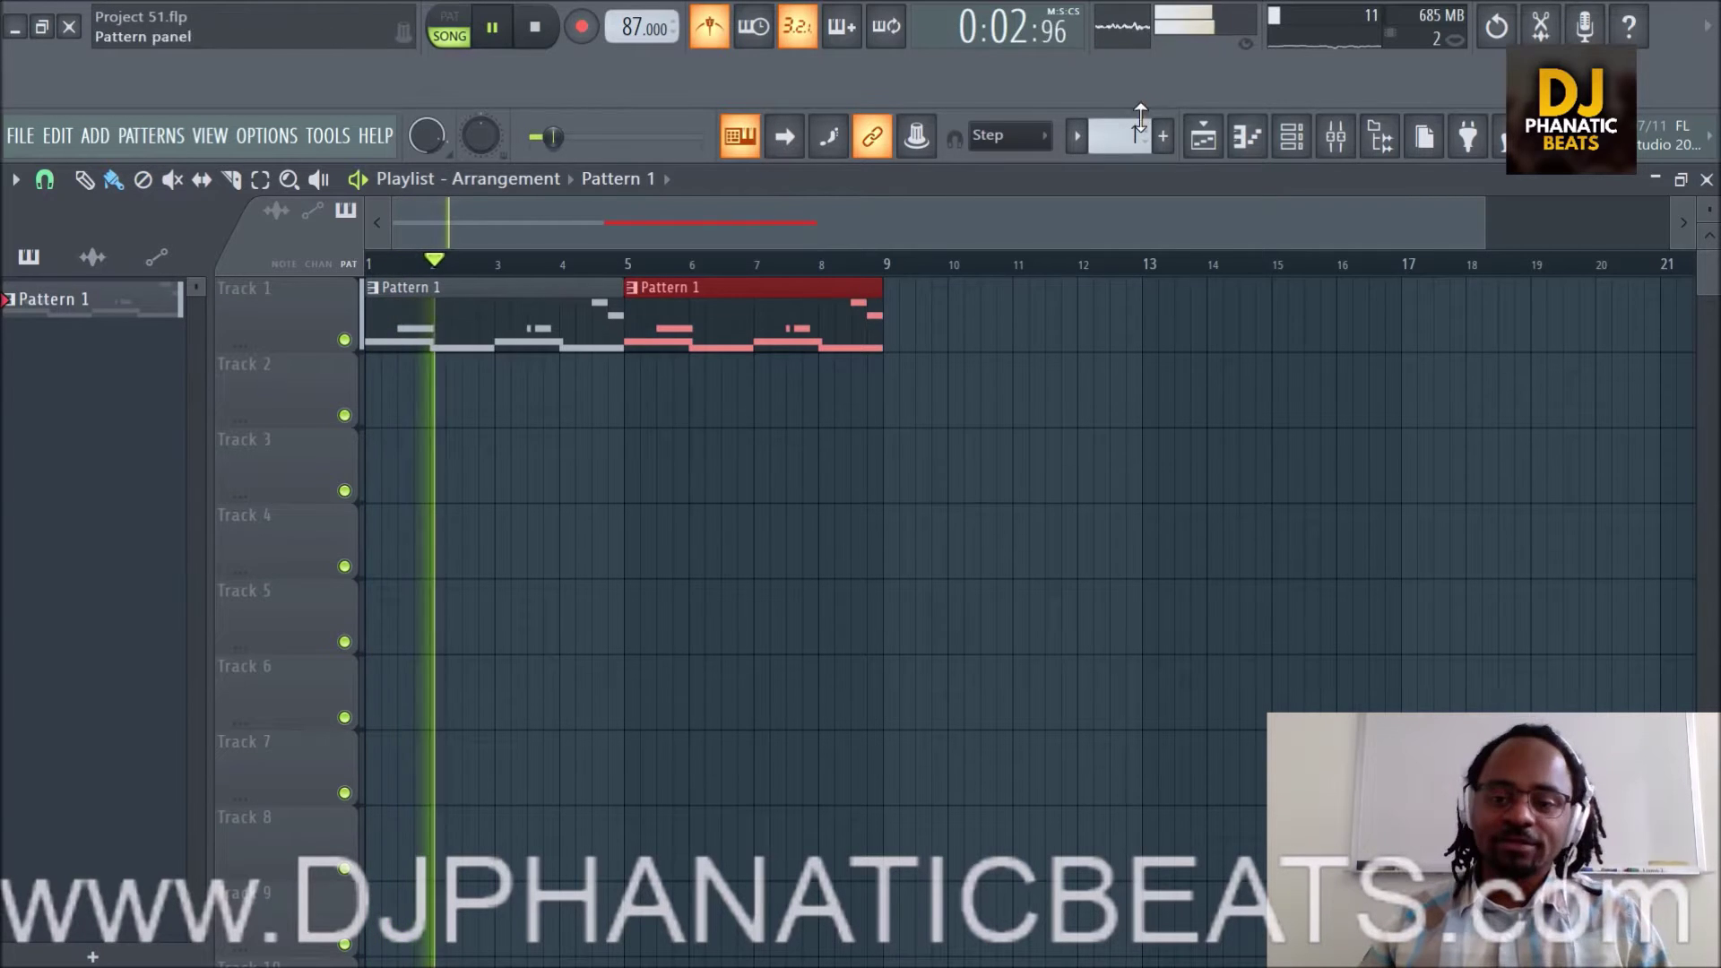
Create Pattern 2 and place a clip of it on playlist Track 2 from bar 1 to bar 5.
click(1164, 137)
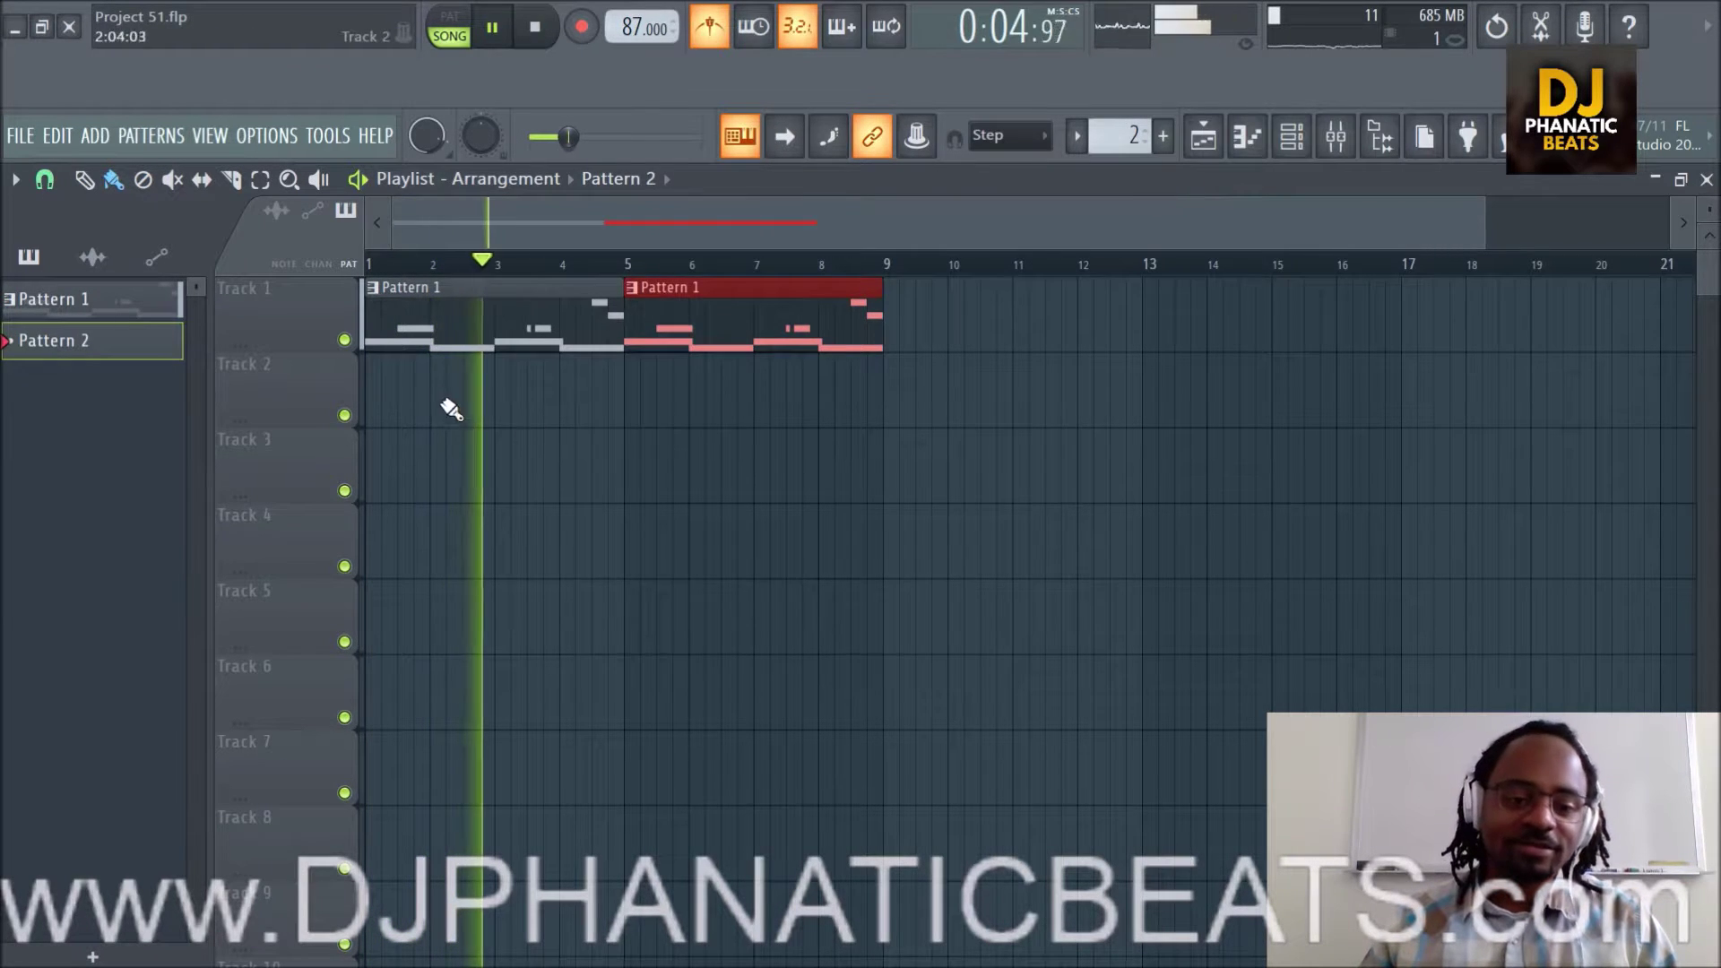
click(414, 409)
drag(443, 404, 622, 434)
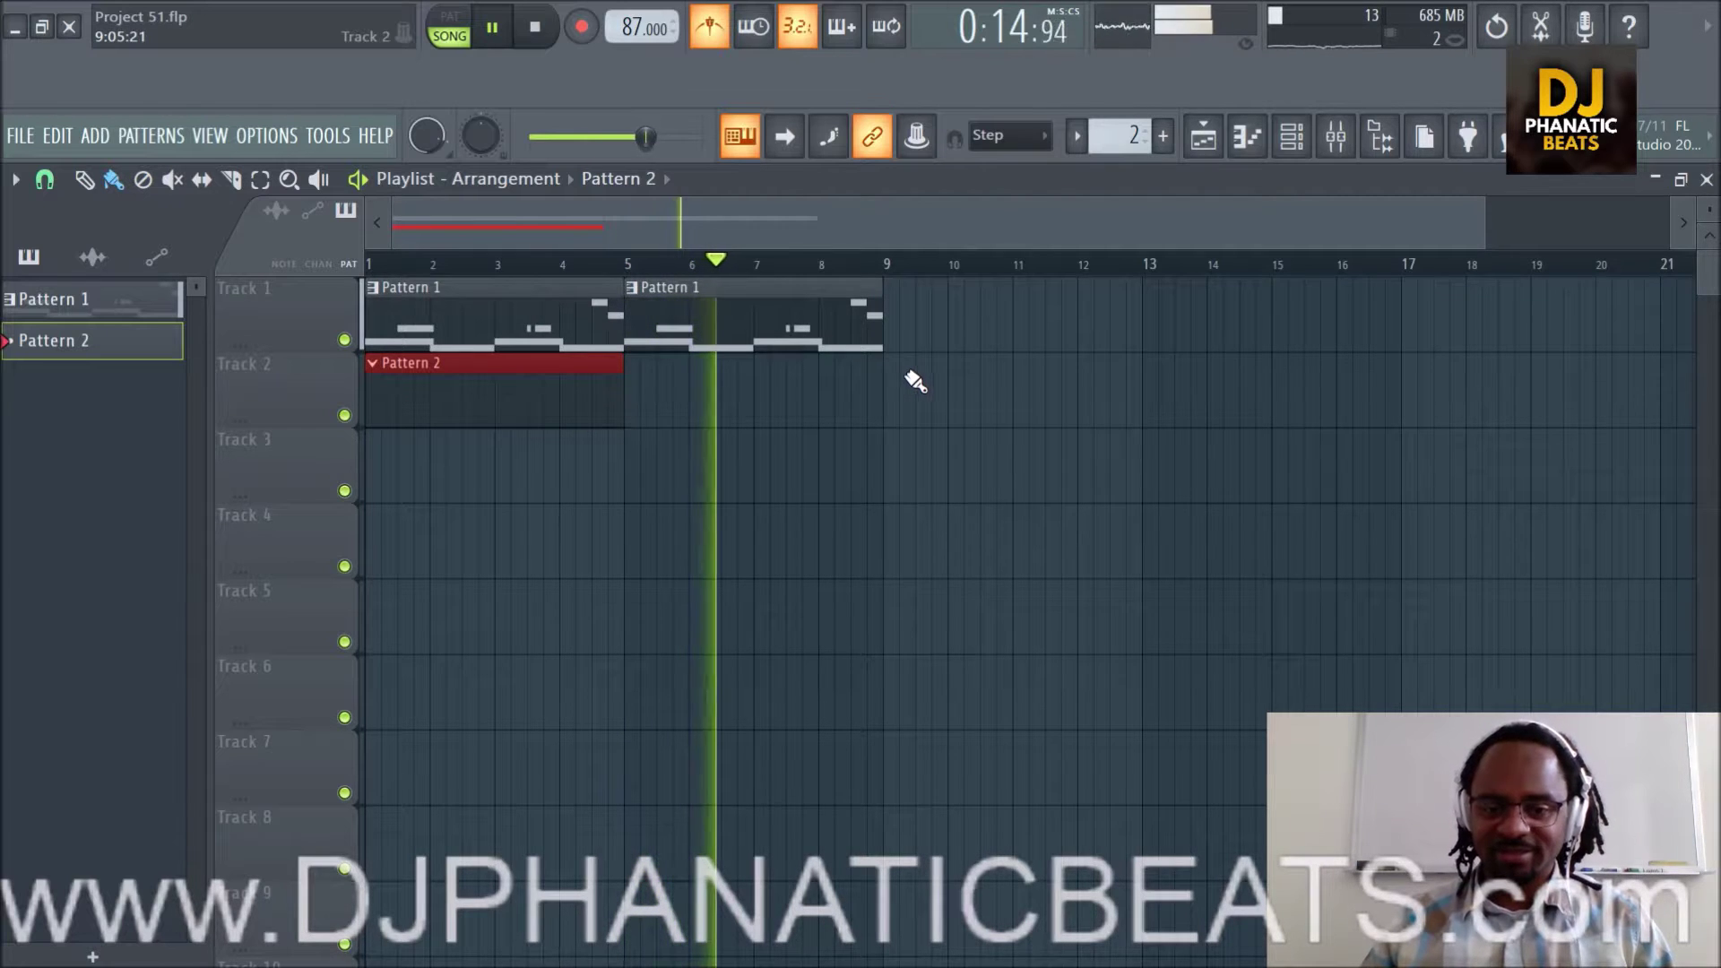
click(1353, 151)
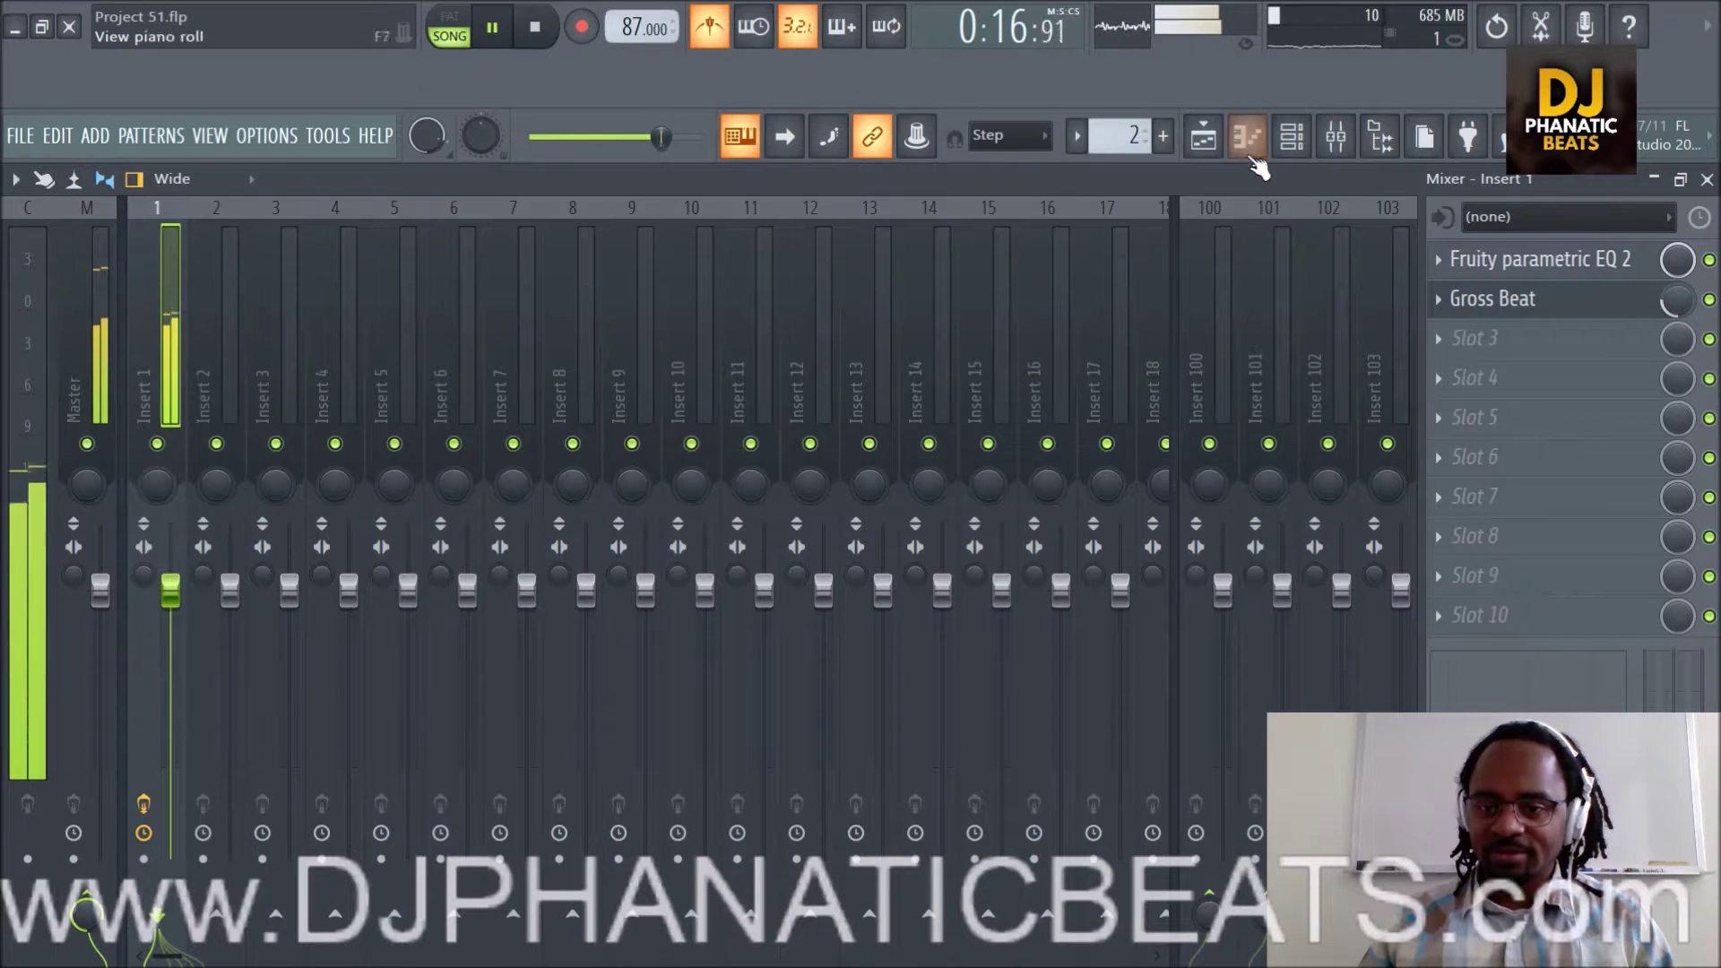
click(1206, 142)
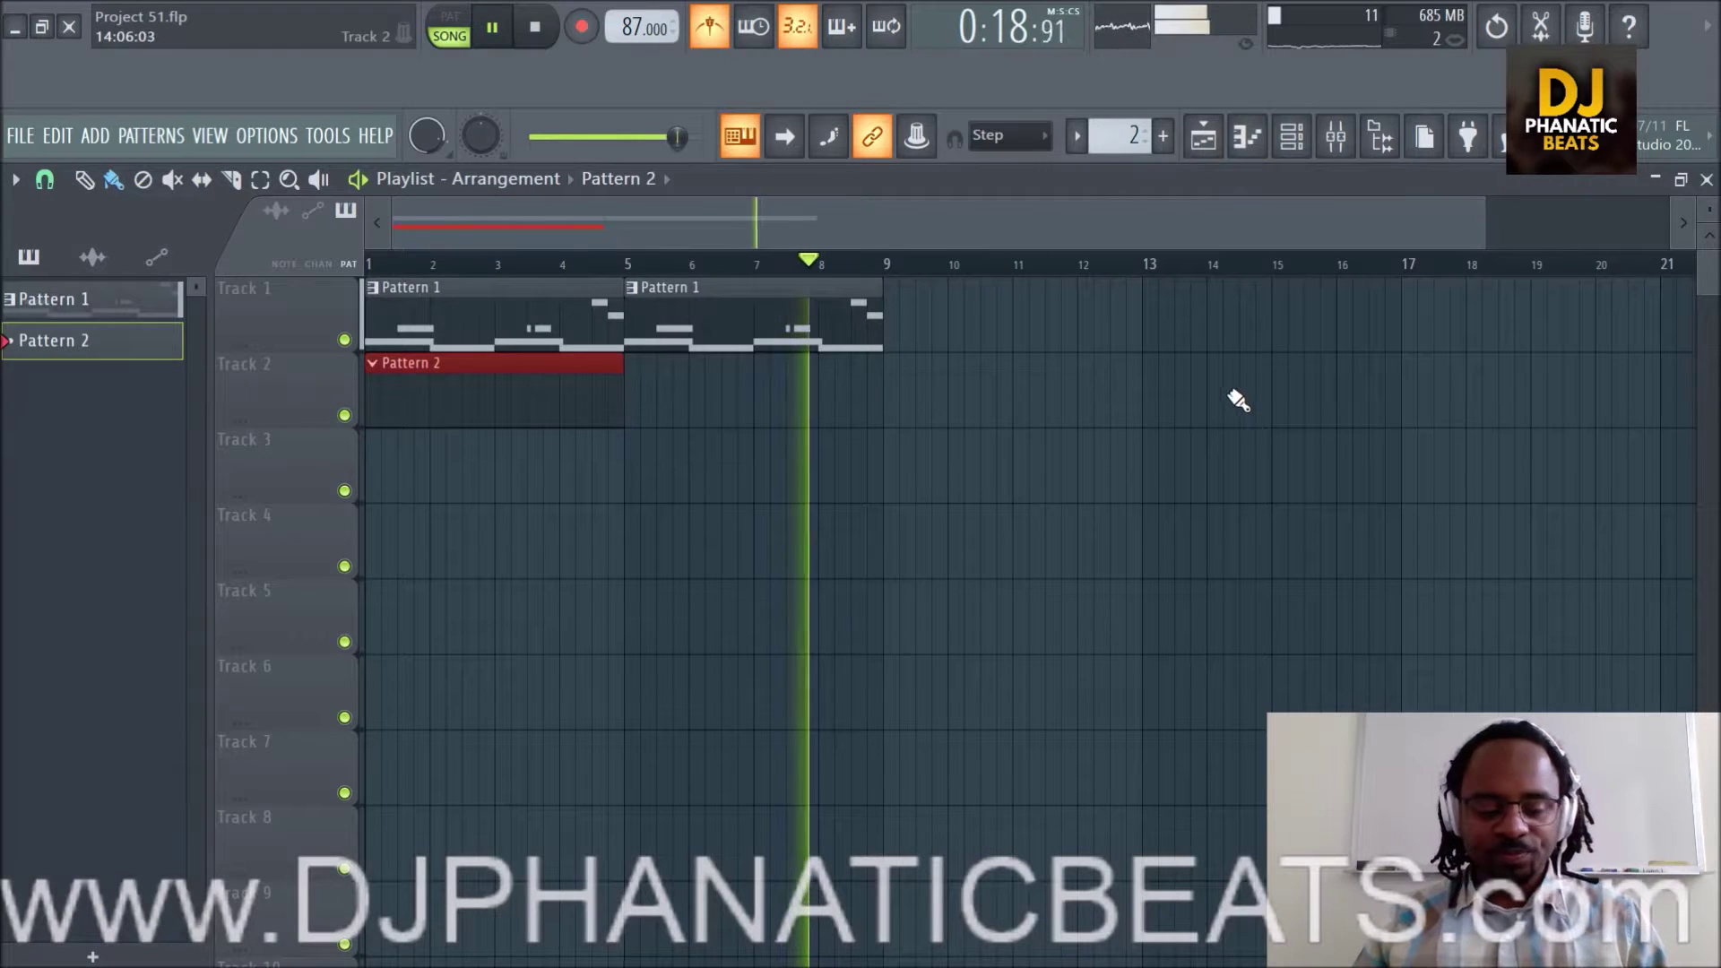
Add a second Omnisphere channel to the channel rack, stop playback and move its window clear of the rack.
click(1297, 143)
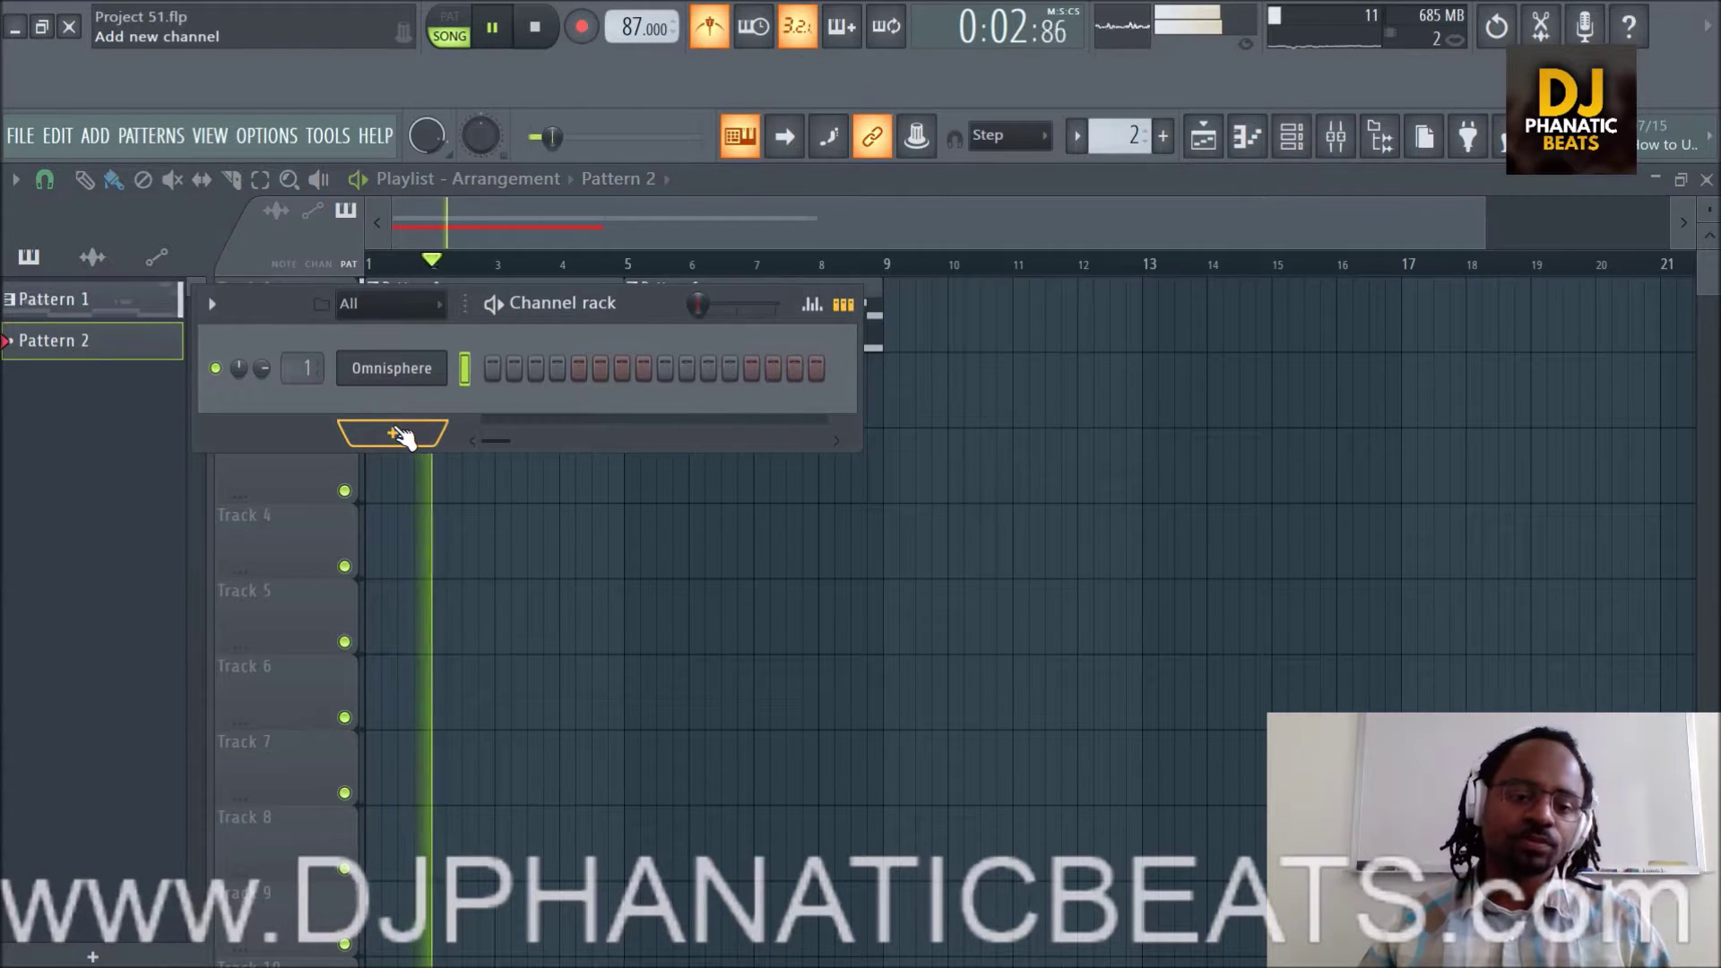
click(396, 434)
click(635, 457)
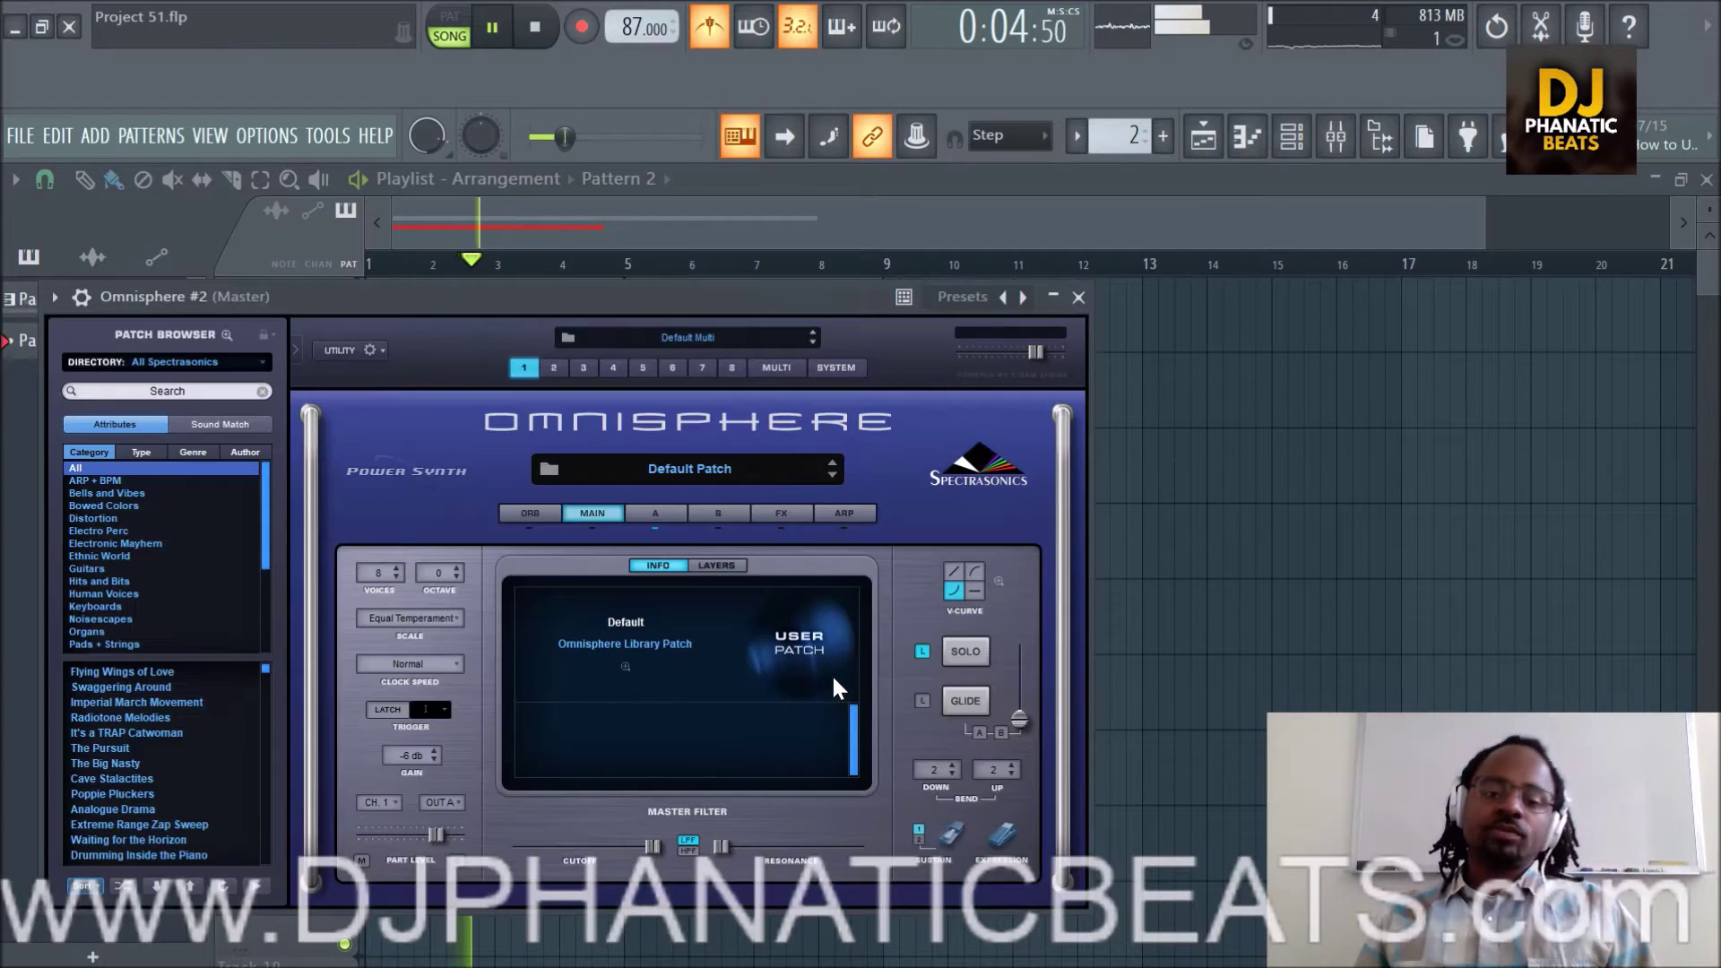
key(space)
drag(715, 318, 1131, 381)
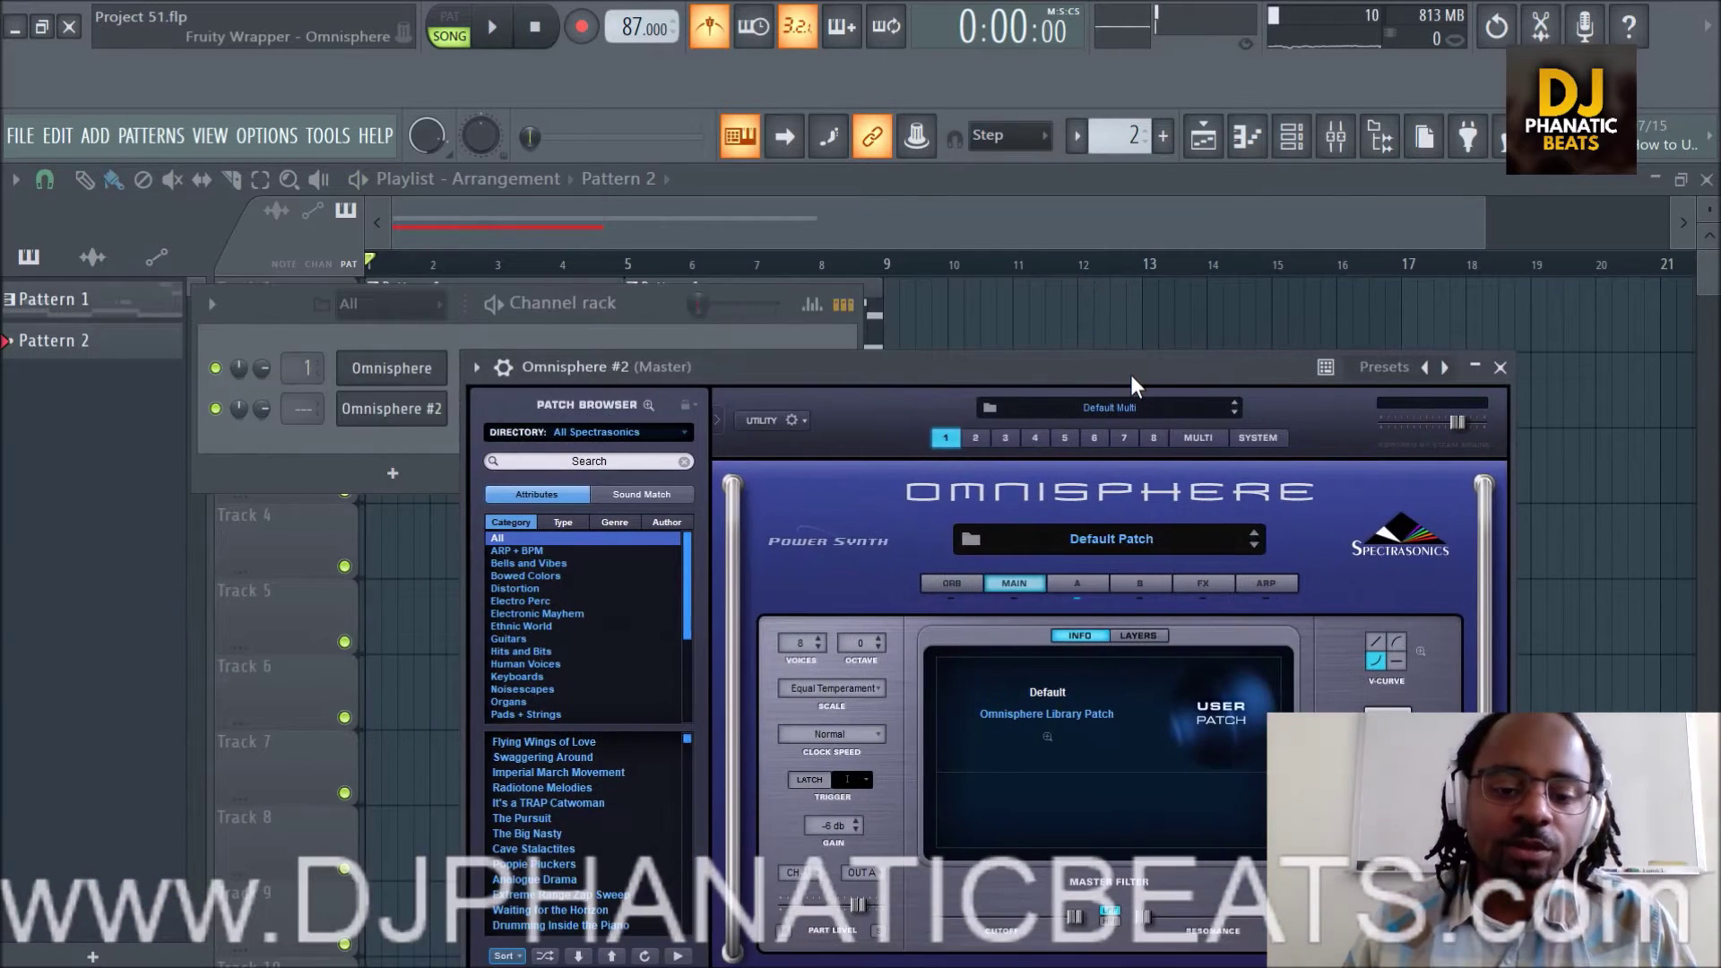
Search the second Omnisphere's patch browser for "string".
scroll(562, 632, down, 4)
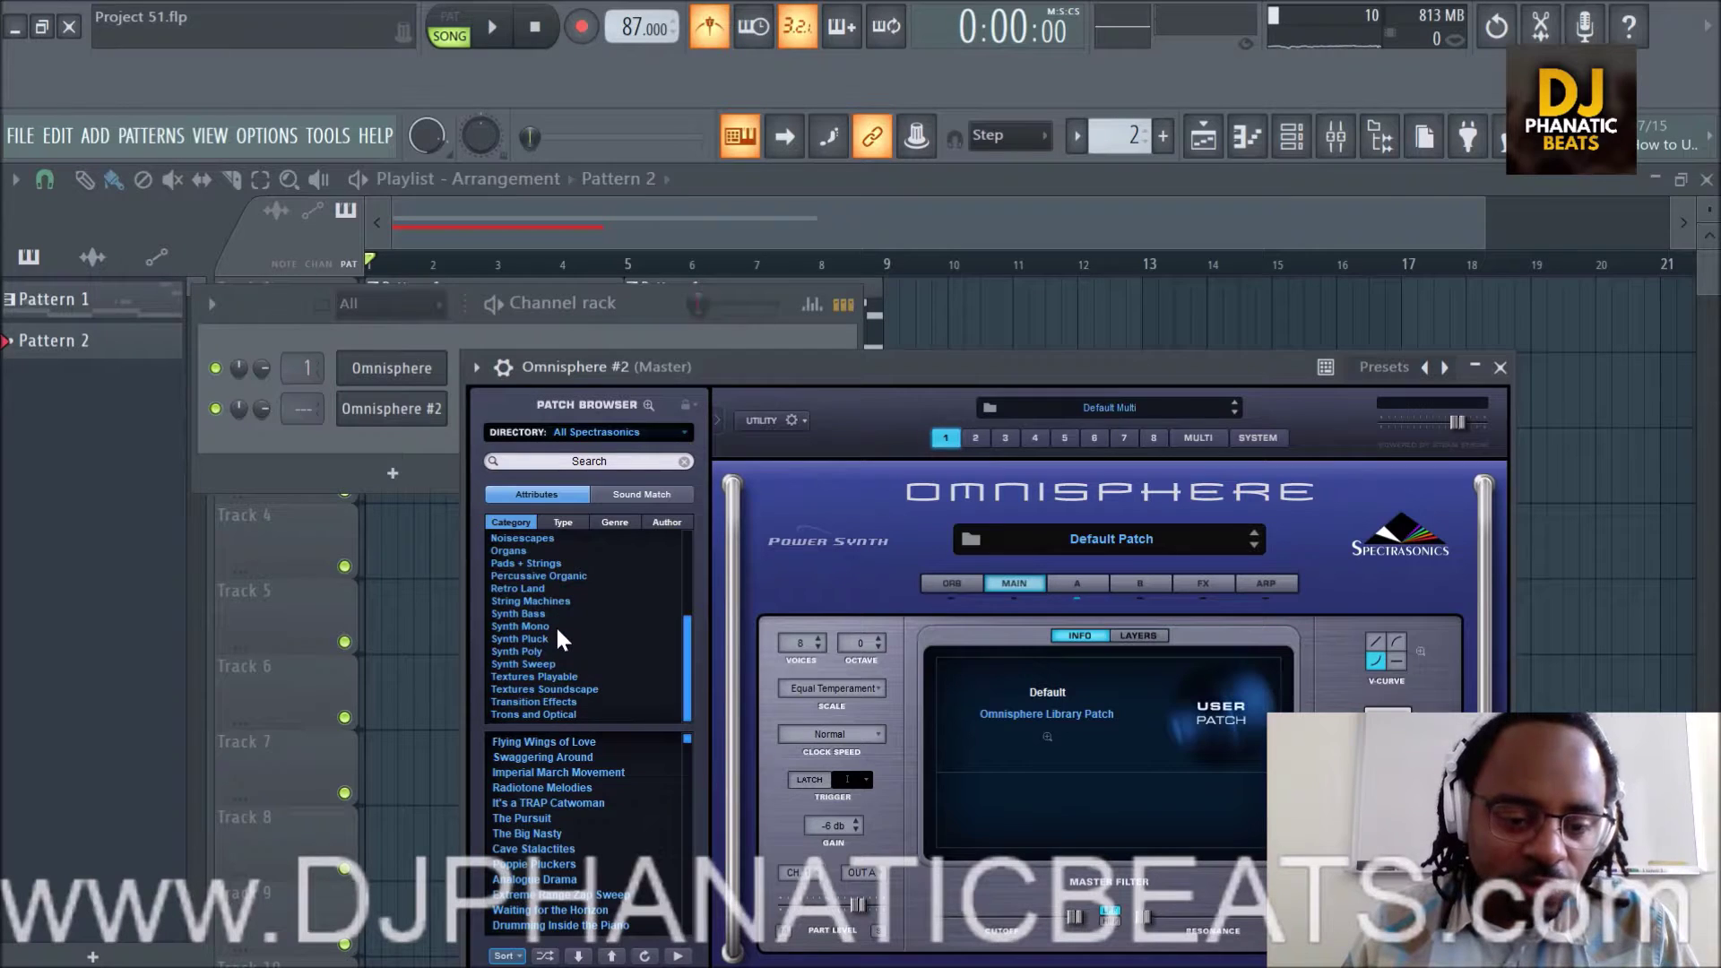
click(578, 462)
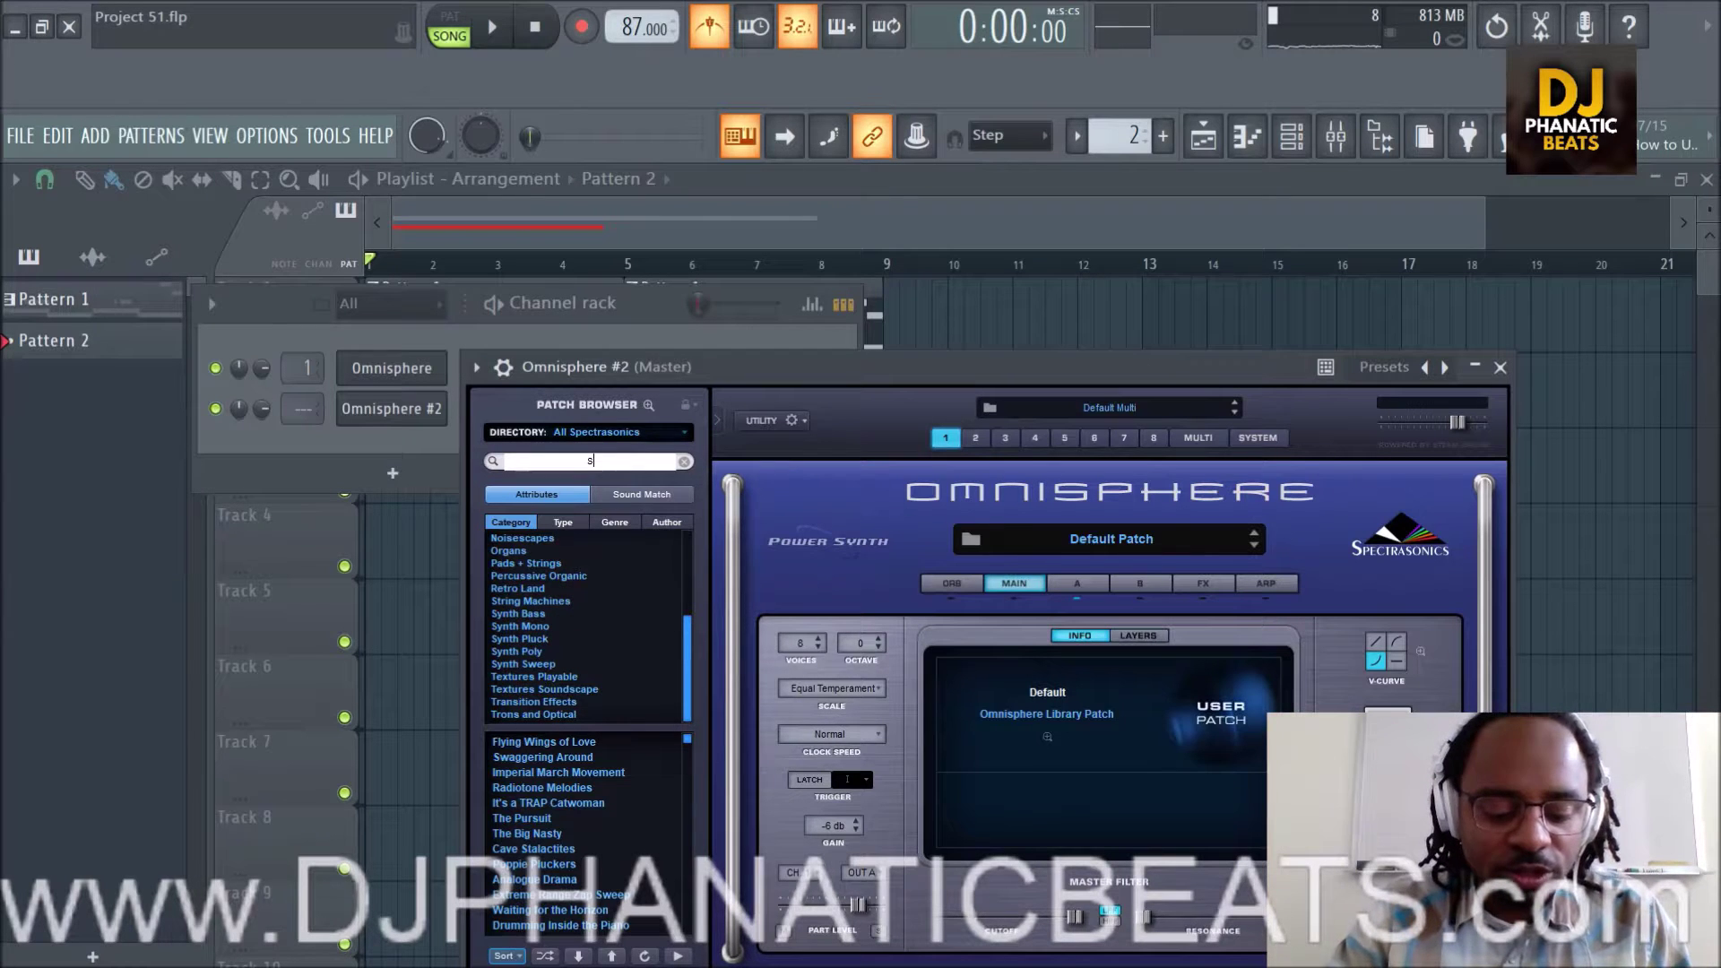
key(Return)
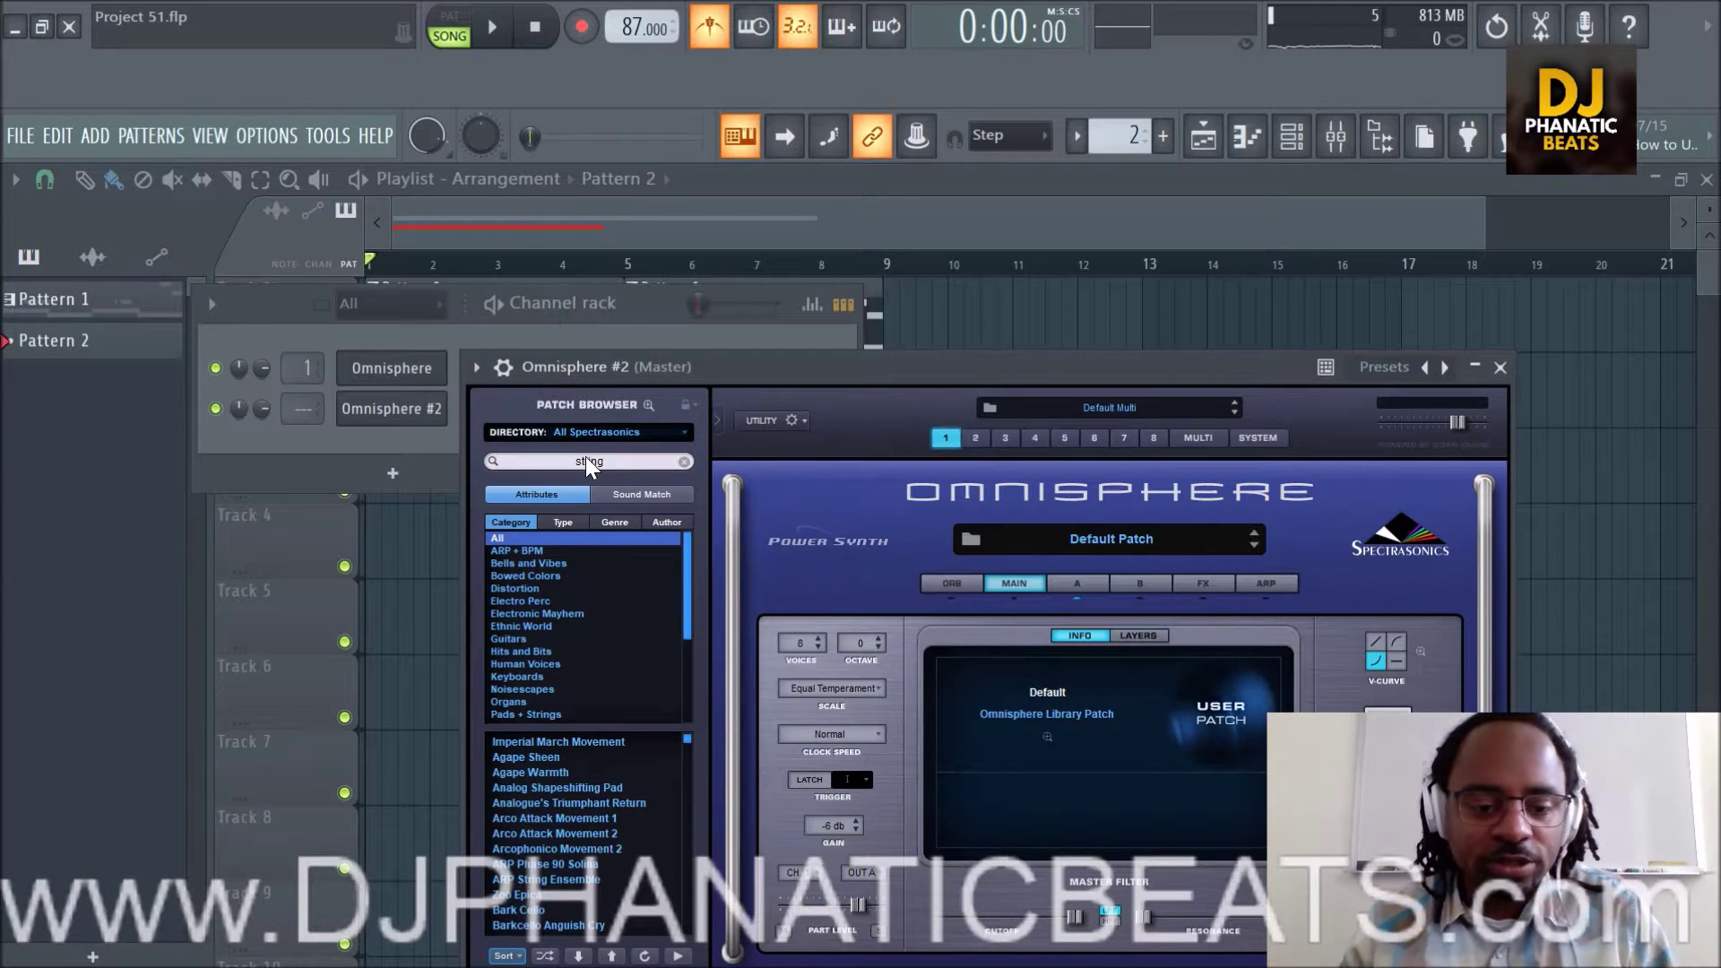
Move the channel rack clear of the playlist clips and route the Omnisphere #2 channel to mixer track 2.
click(1336, 135)
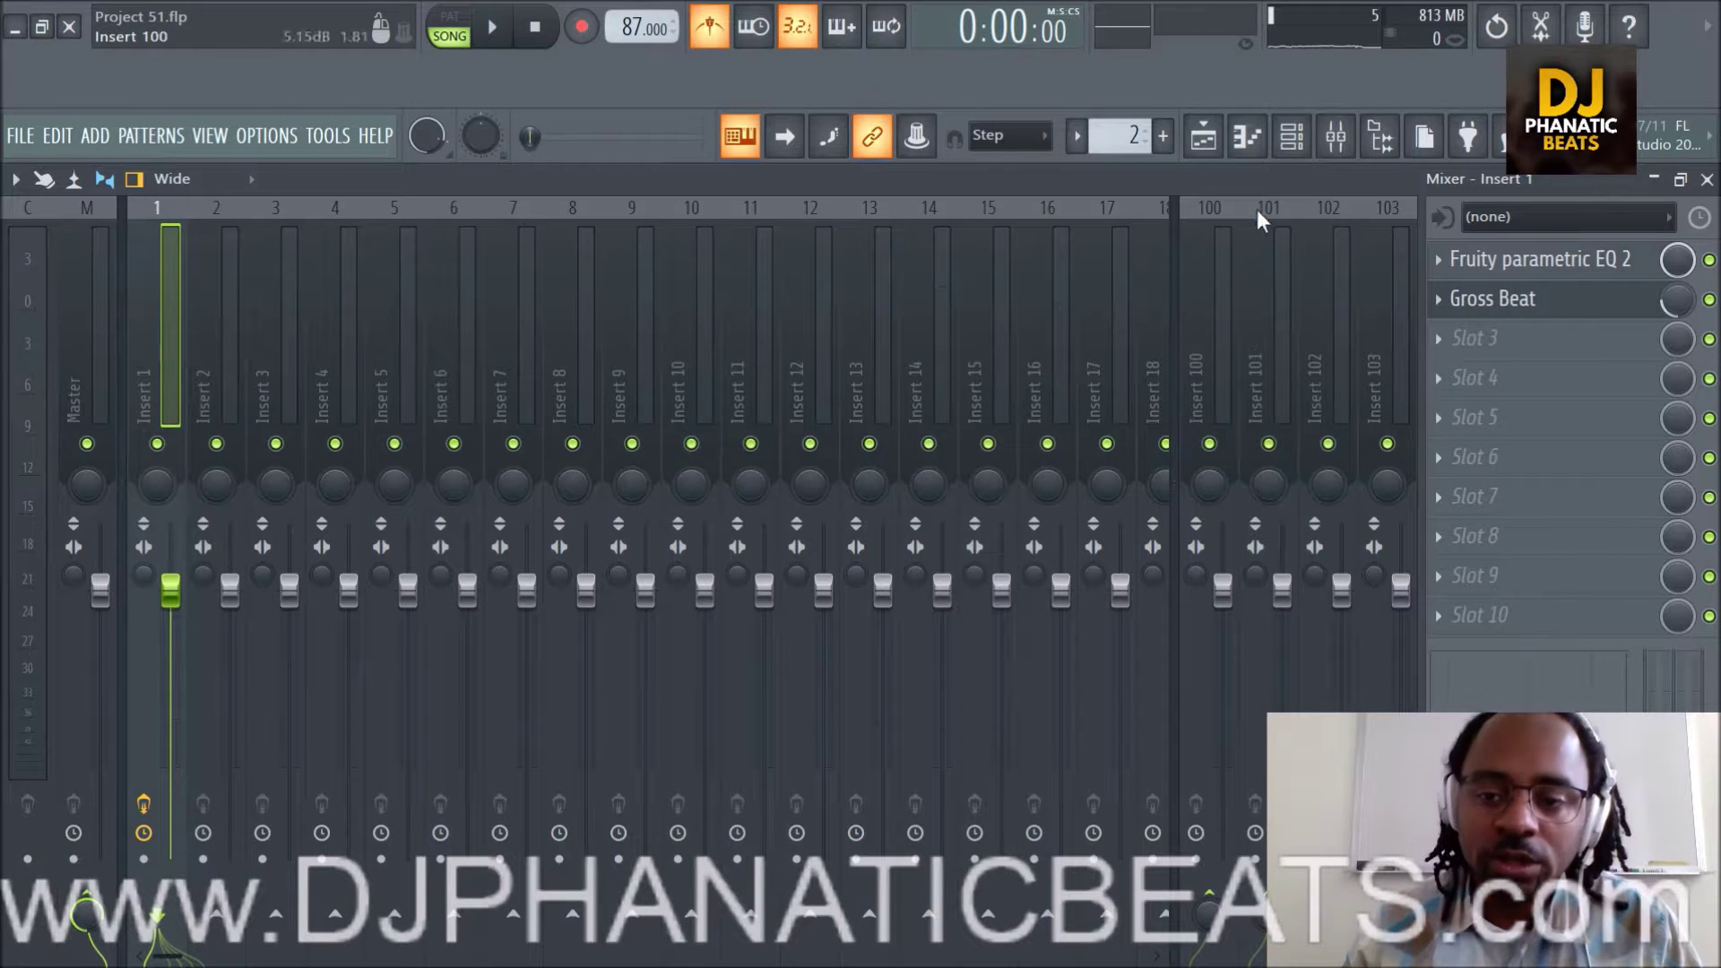
click(1221, 146)
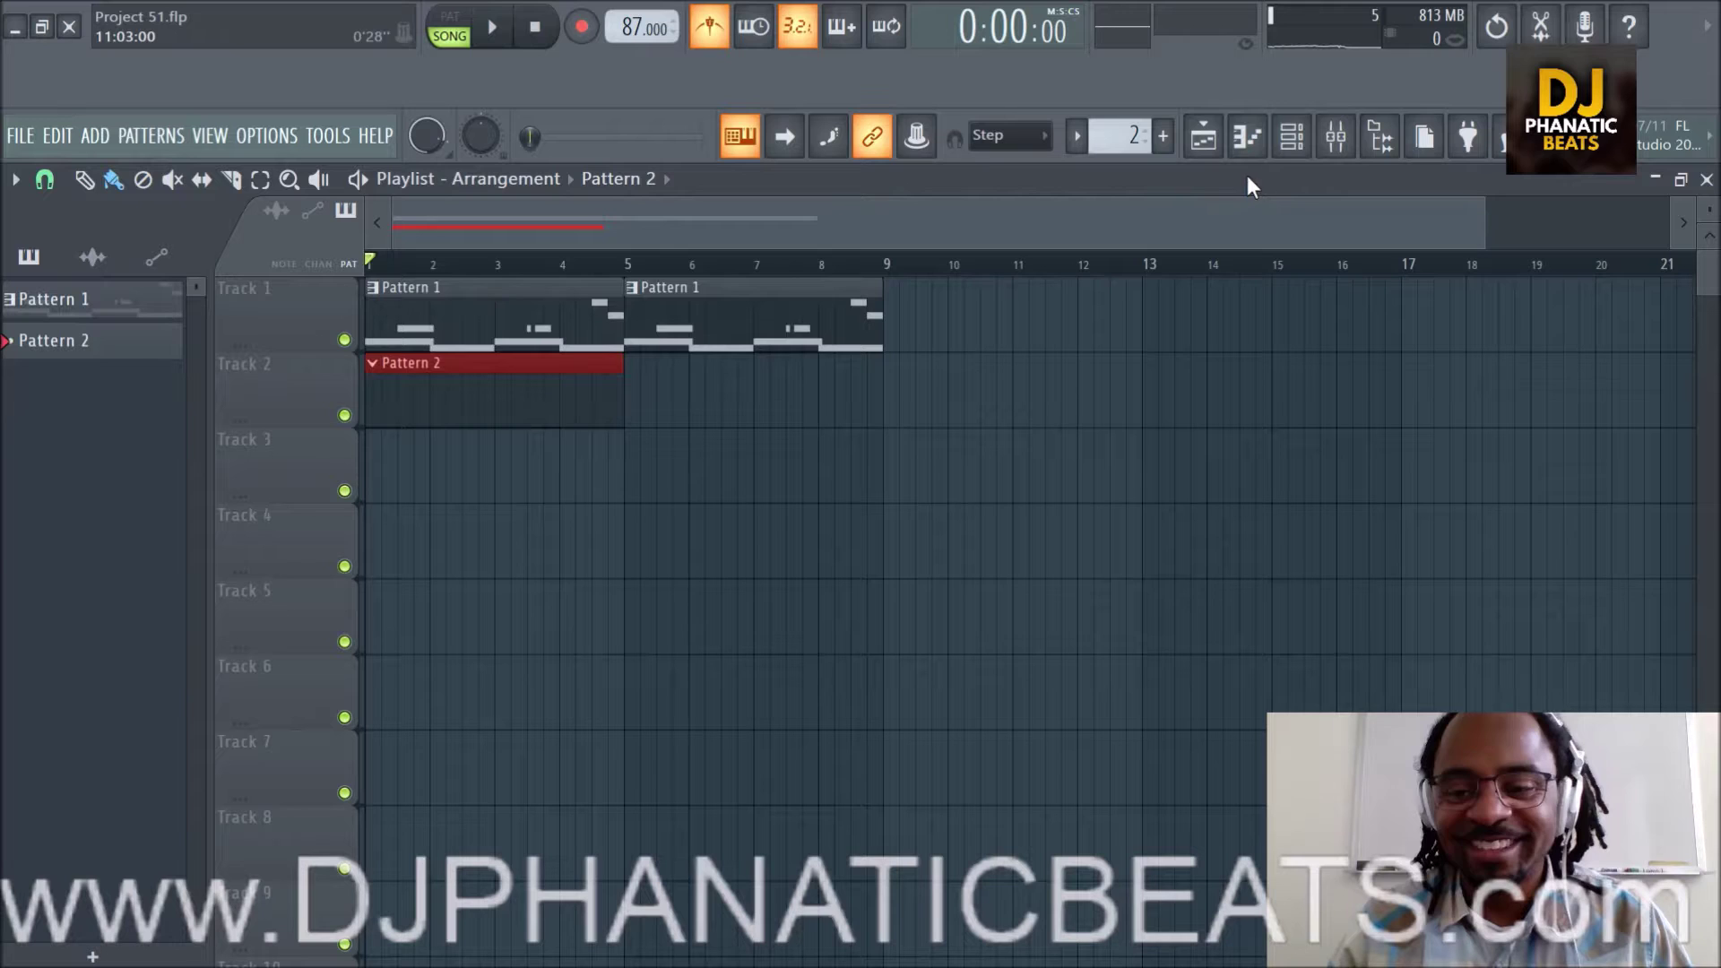
click(1291, 137)
drag(638, 304, 1241, 434)
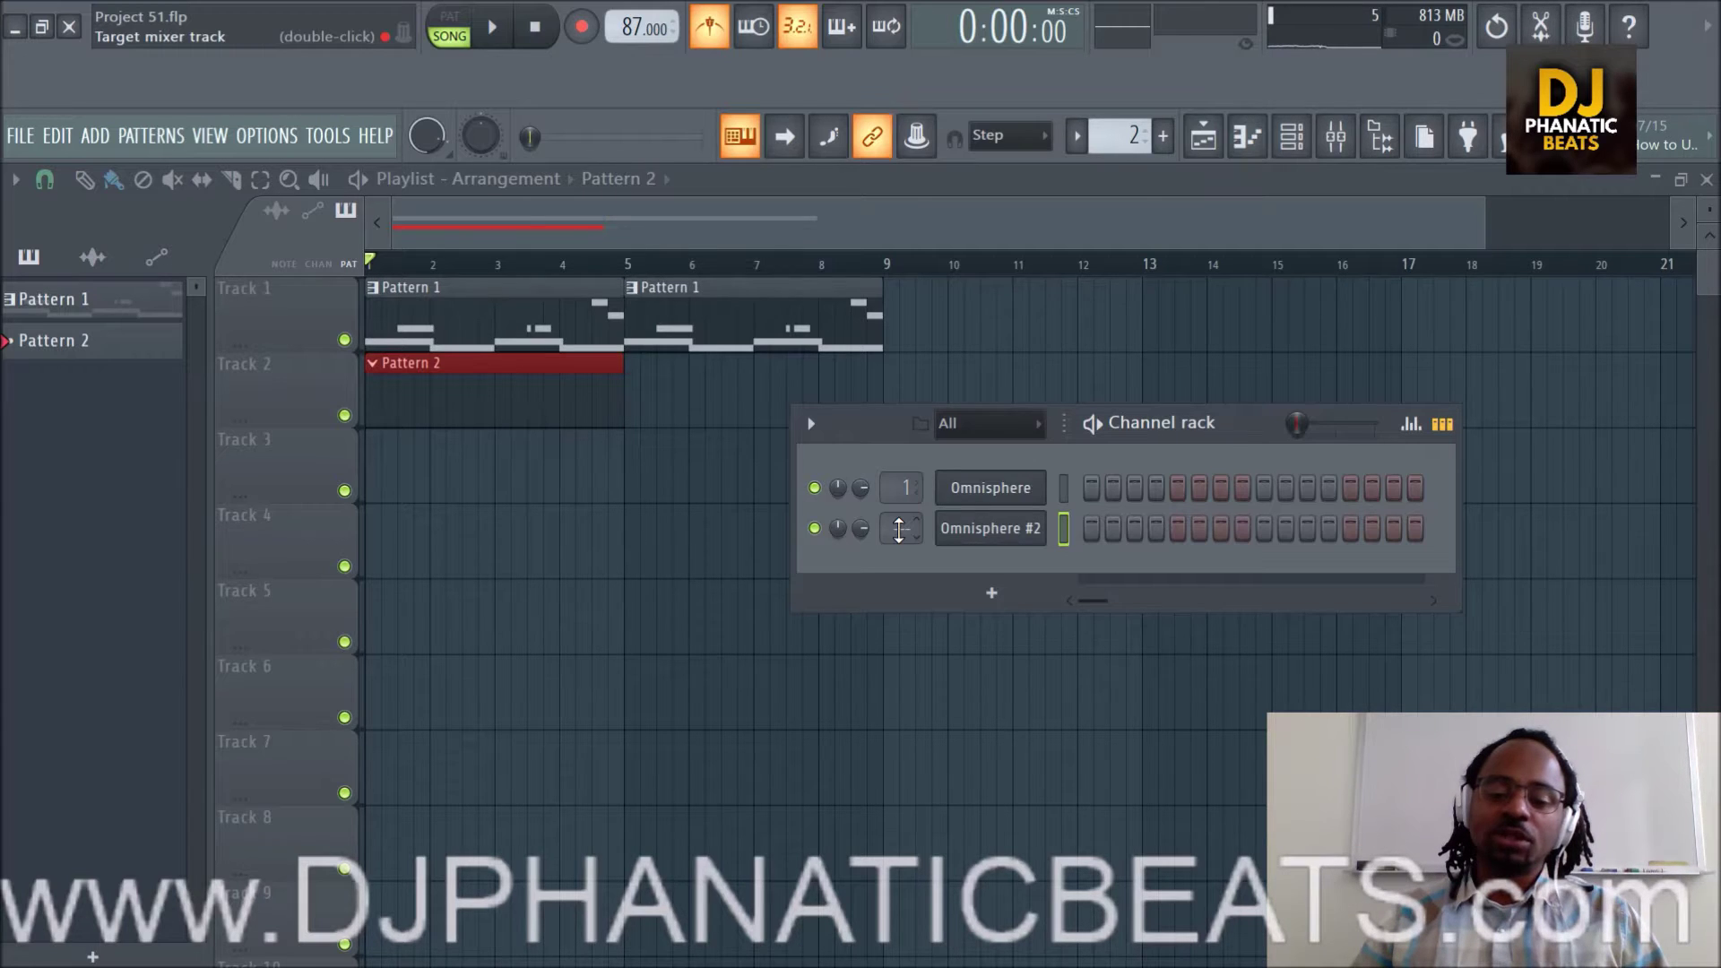
scroll(900, 530, up, 1)
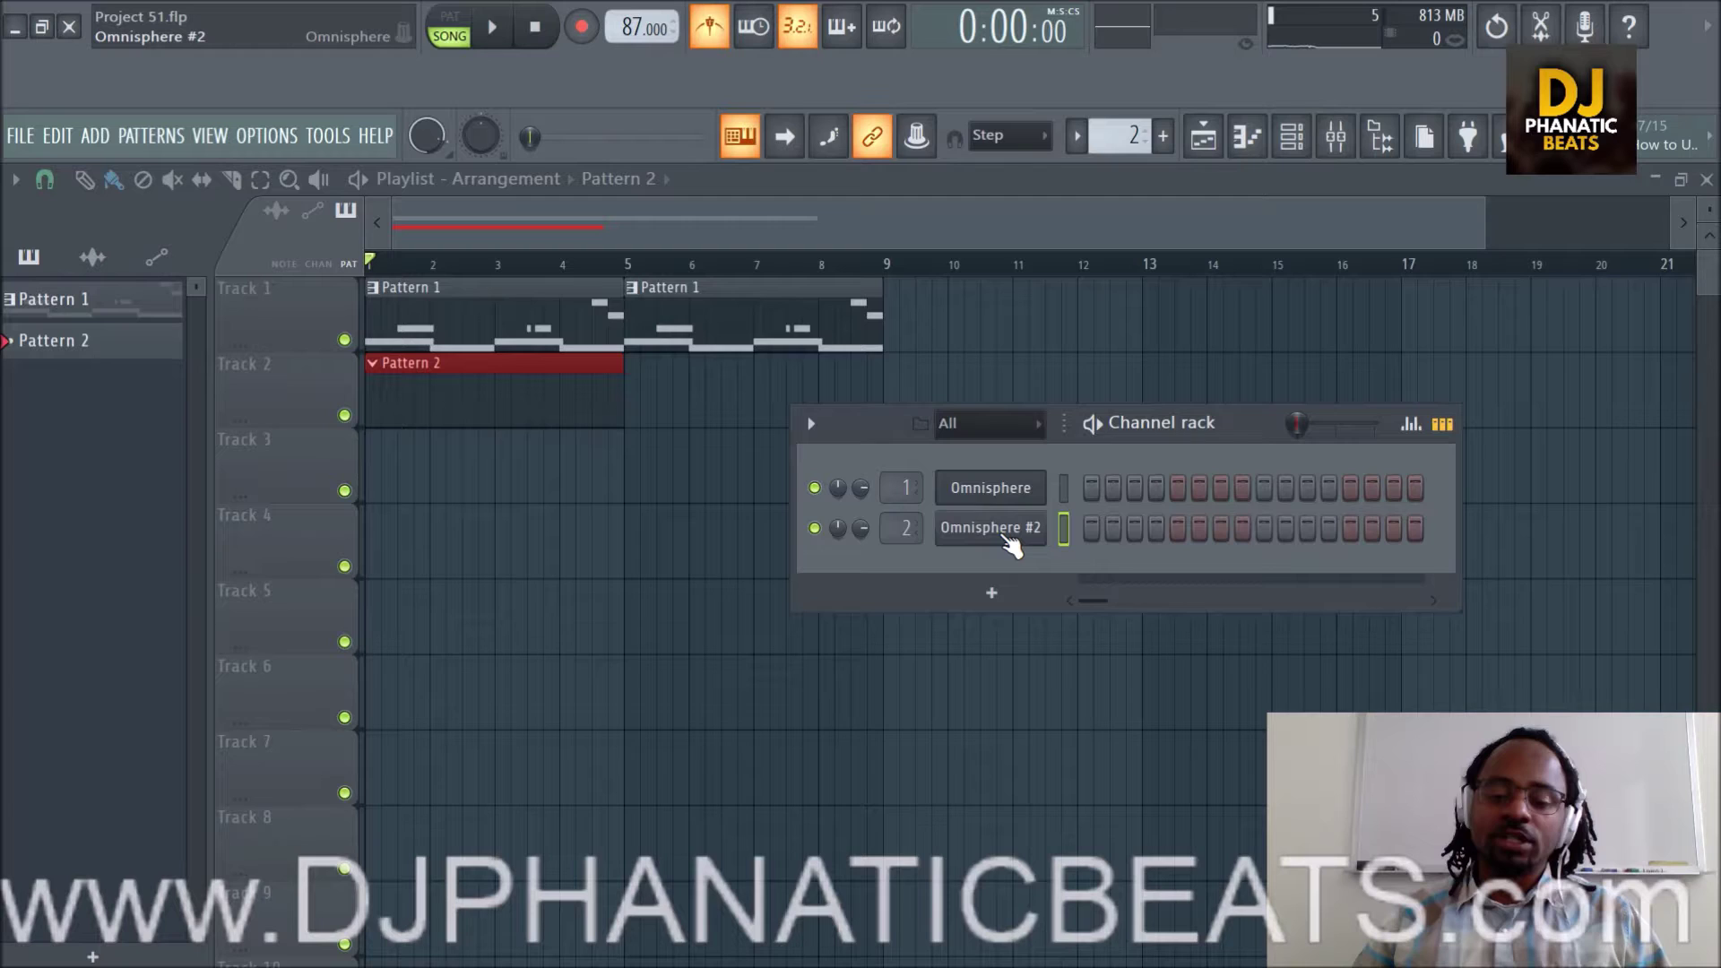
Audition the Imperial March Movement patch in Omnisphere #2 over the song, and load Agape Sheen in its place, testing it during playback.
click(1009, 538)
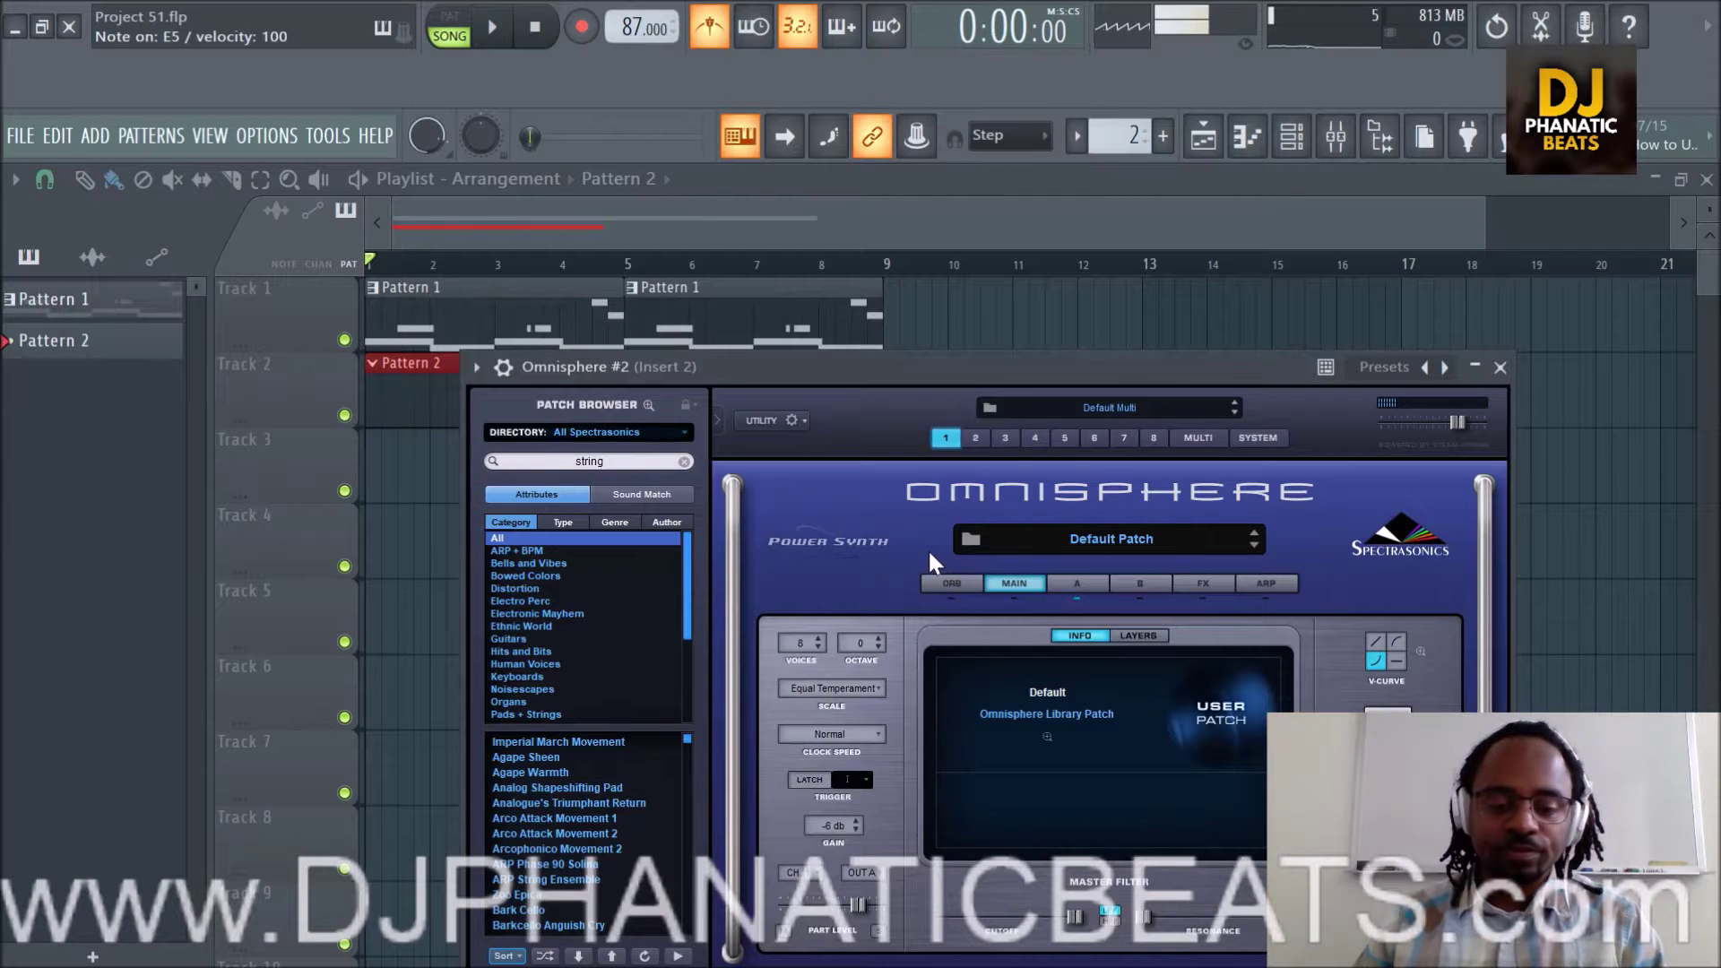
click(550, 742)
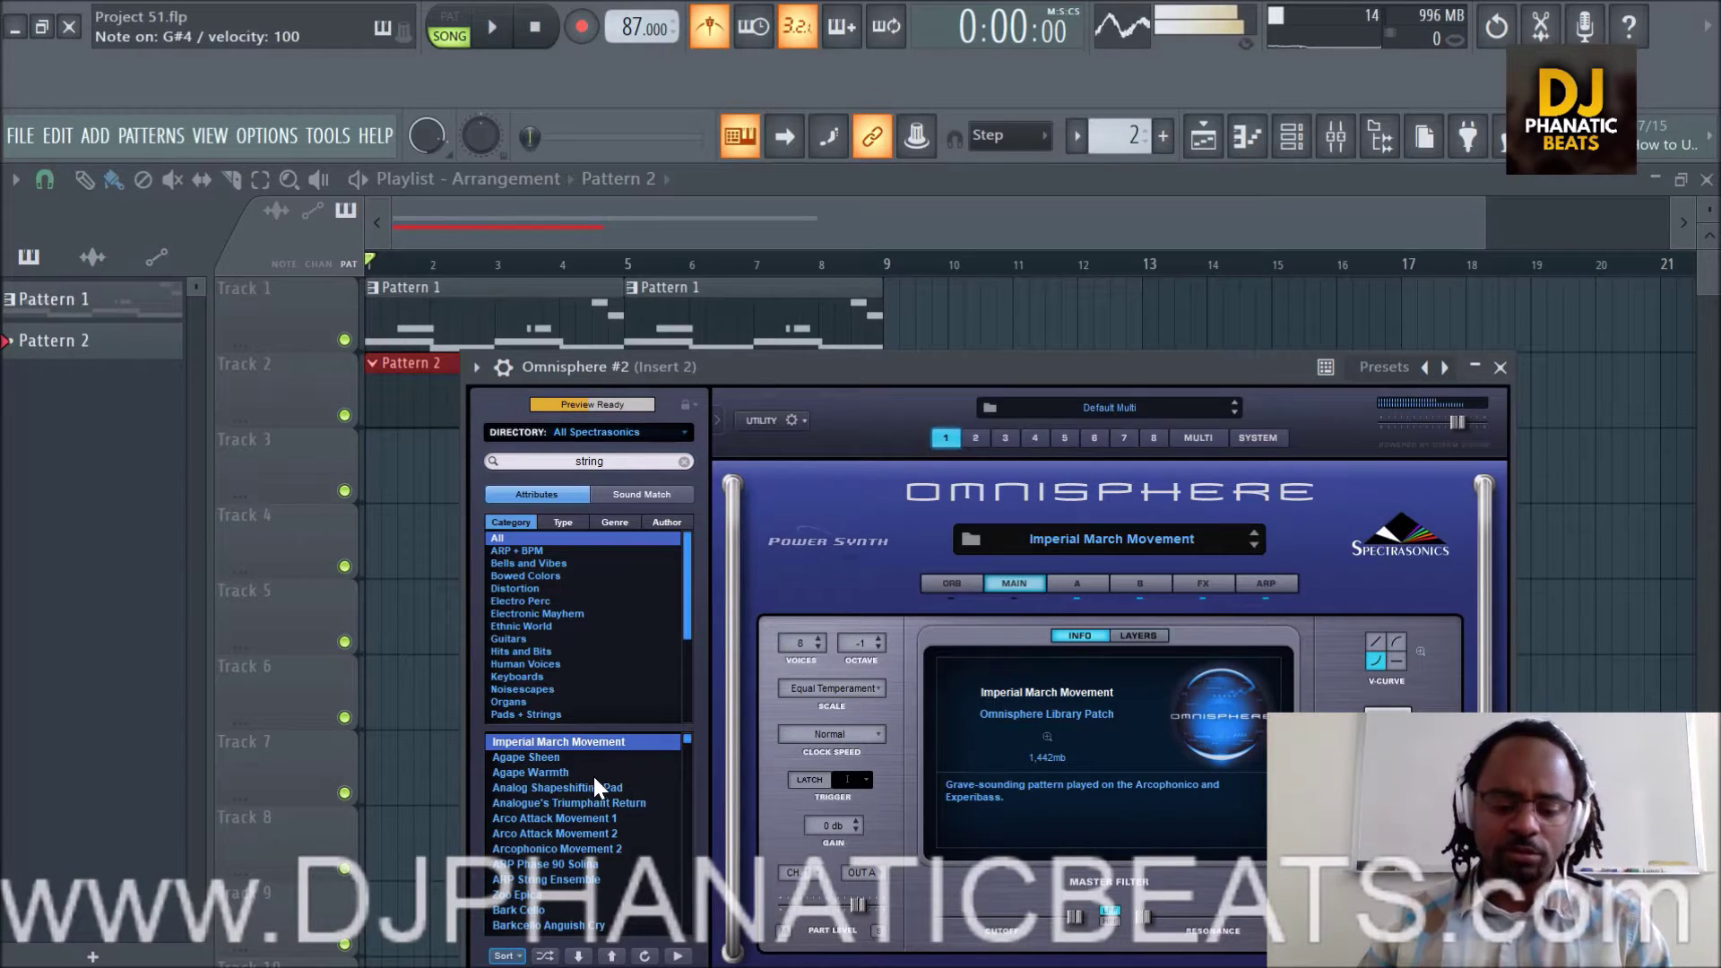
key(space)
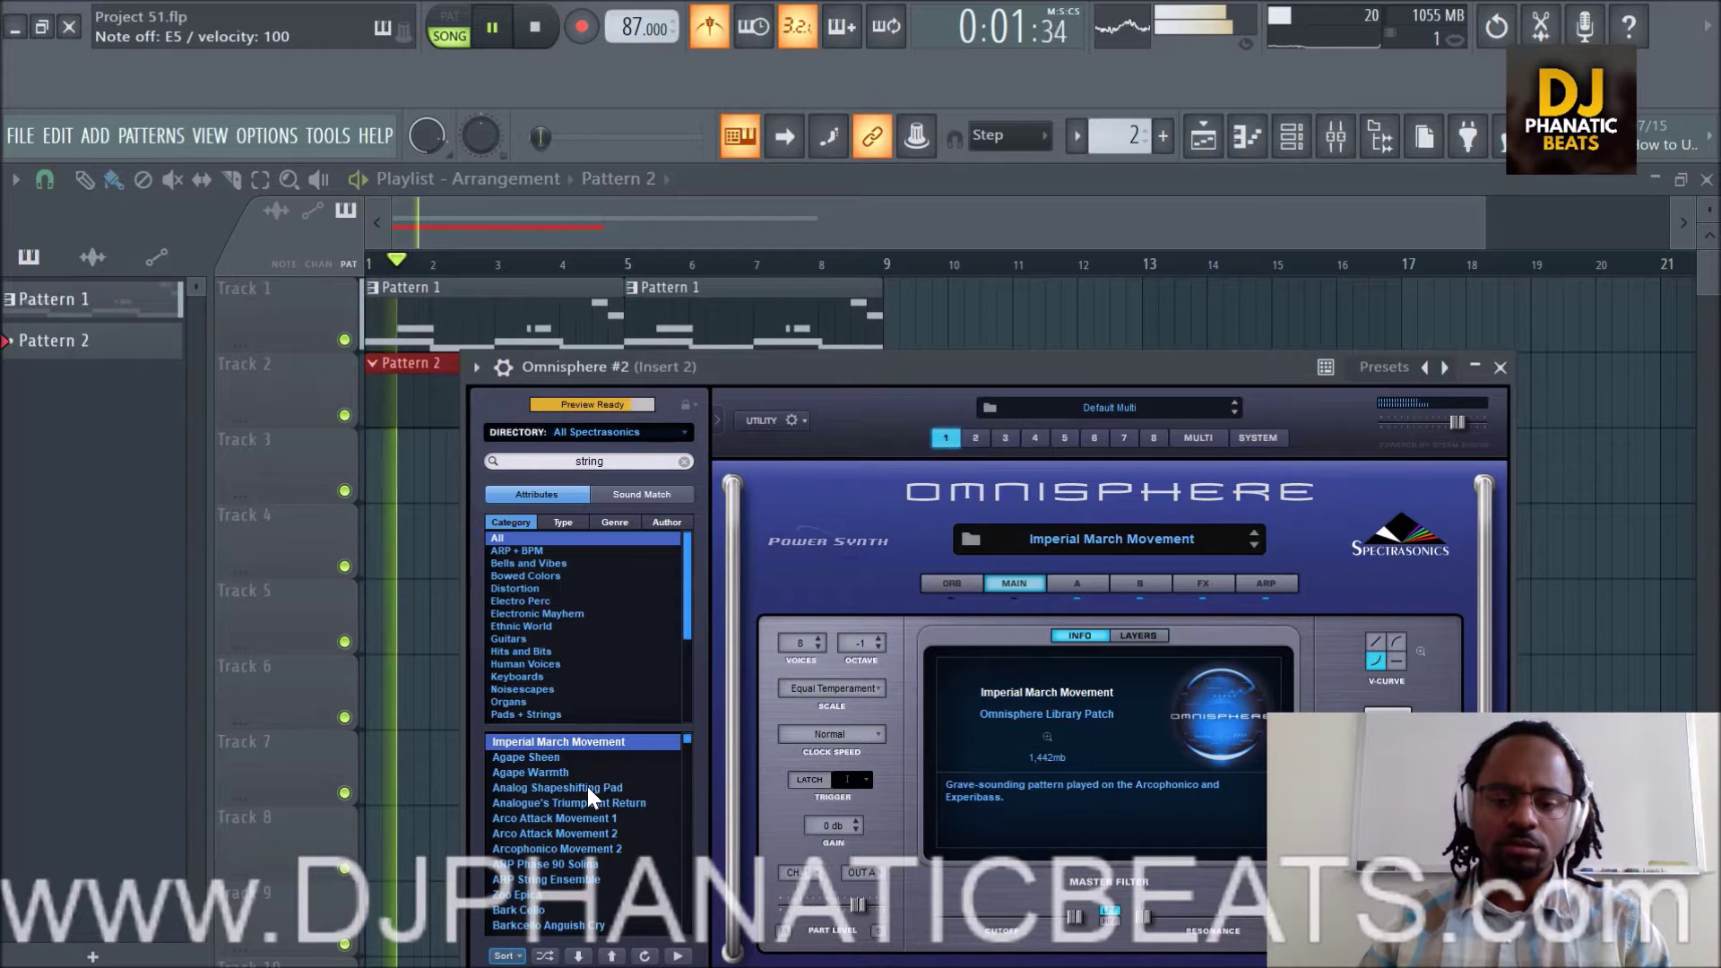
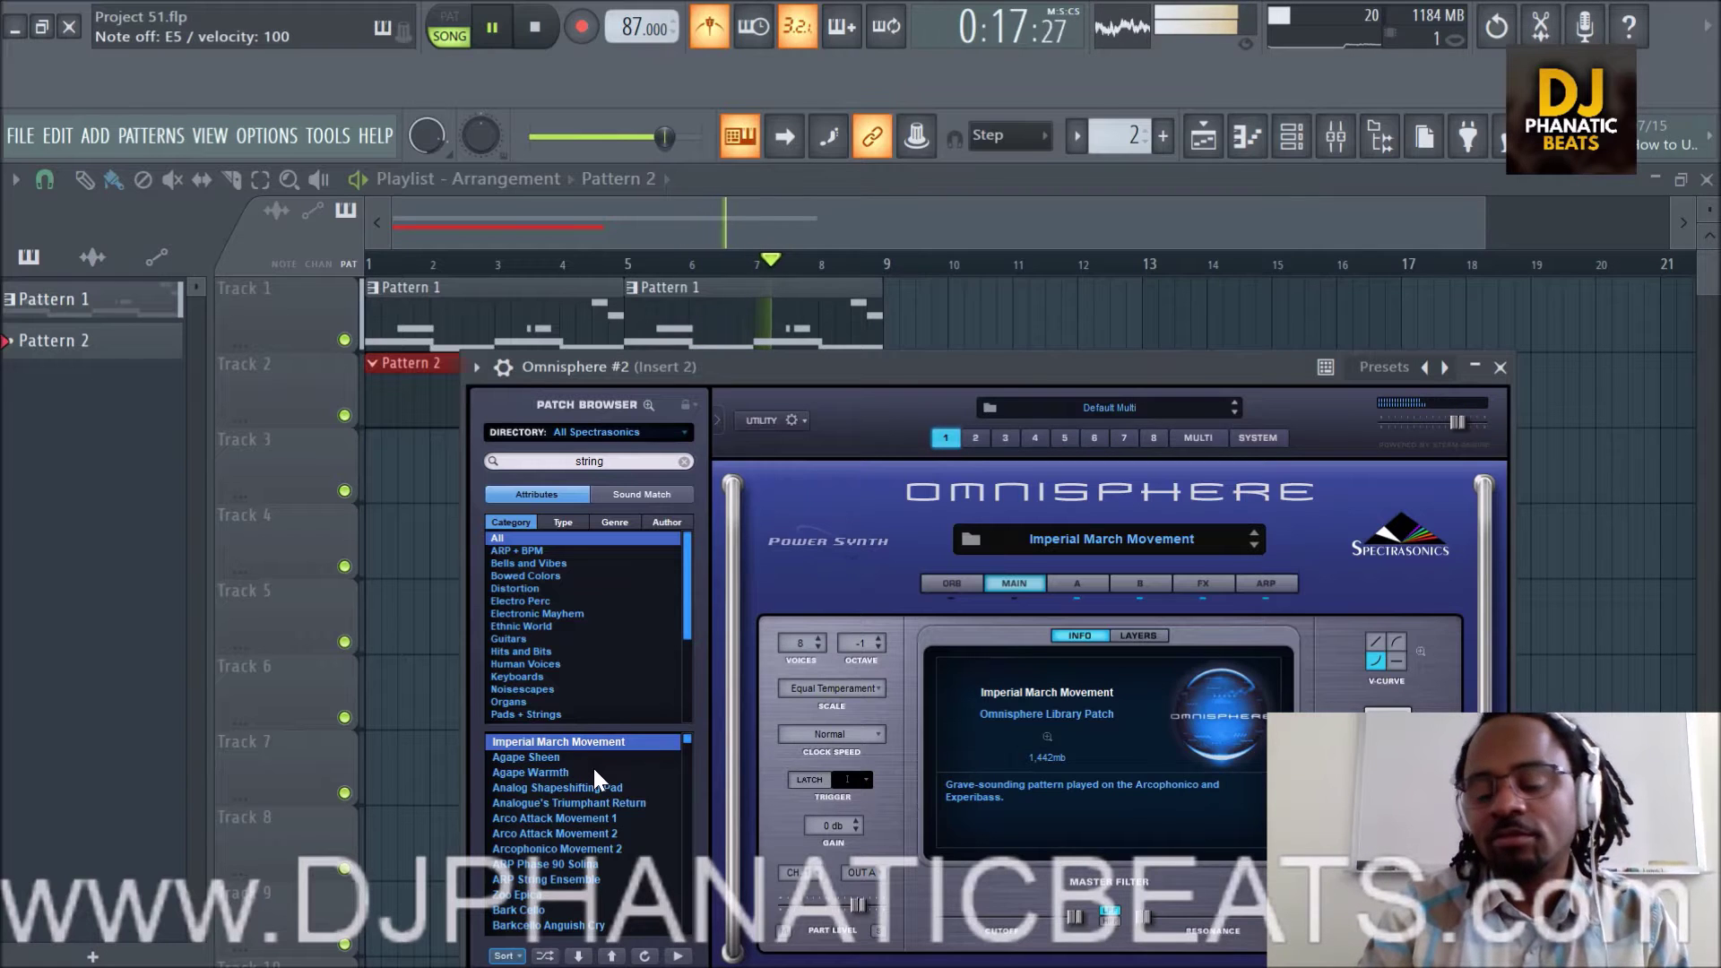
key(space)
click(588, 762)
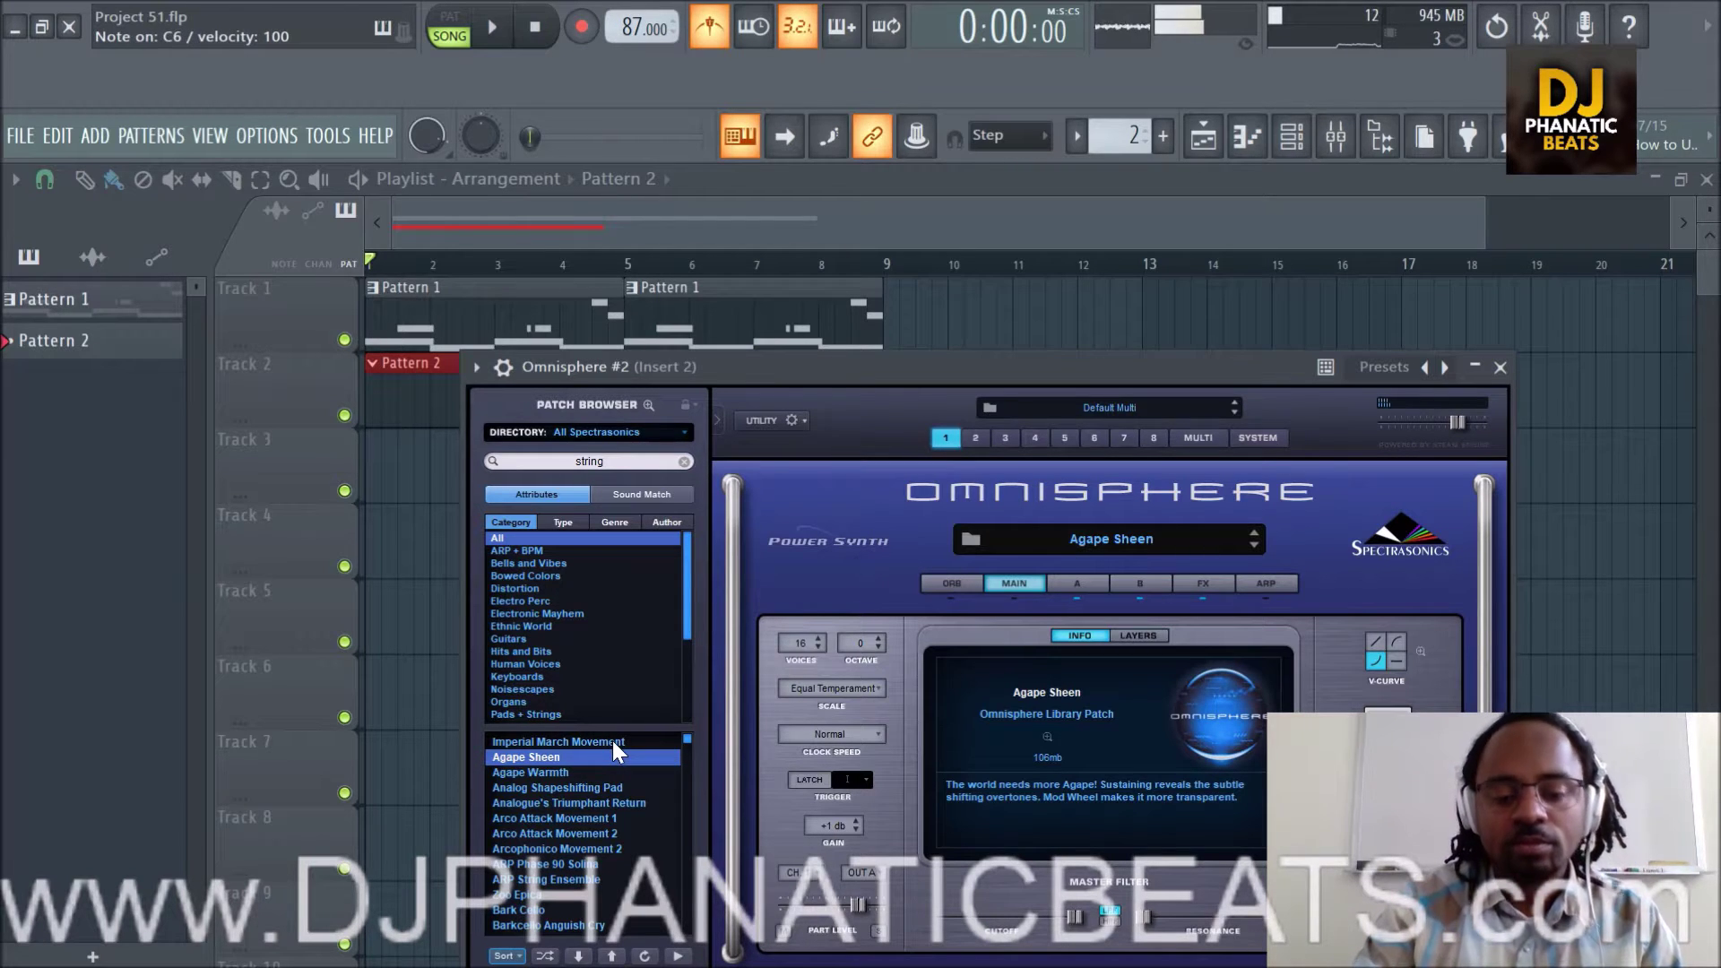
key(space)
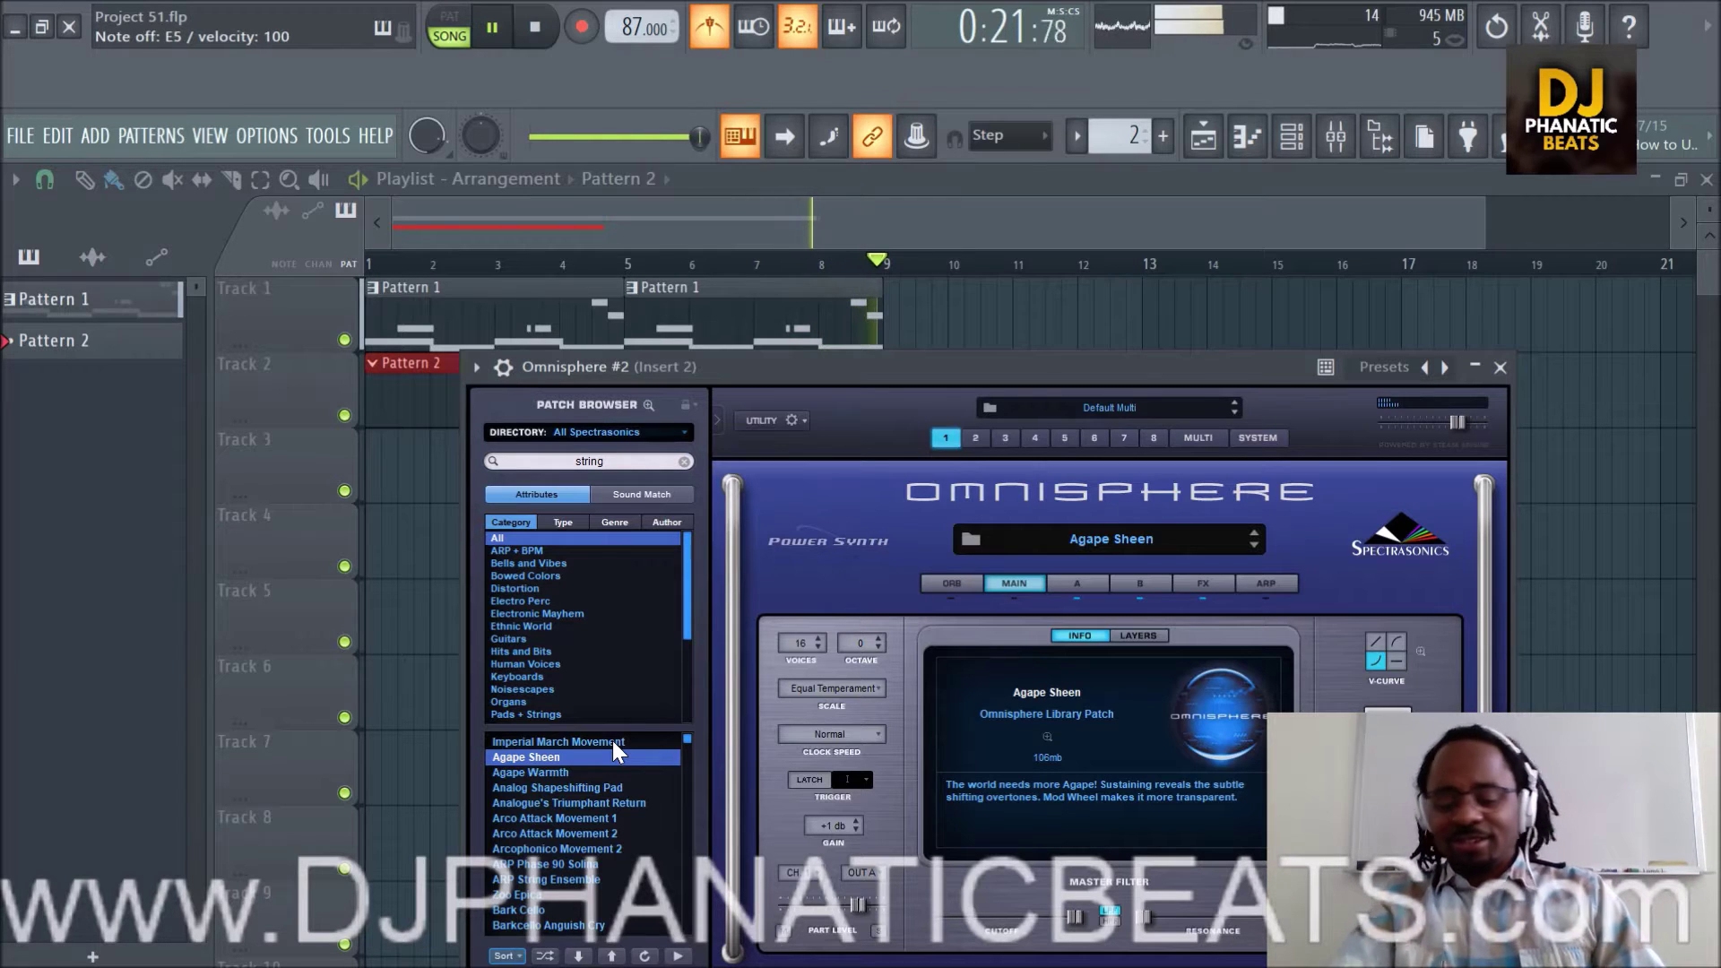
key(space)
Close the Omnisphere #2 window and extend the Pattern 2 clip on playlist Track 2 to bar 9.
click(1029, 298)
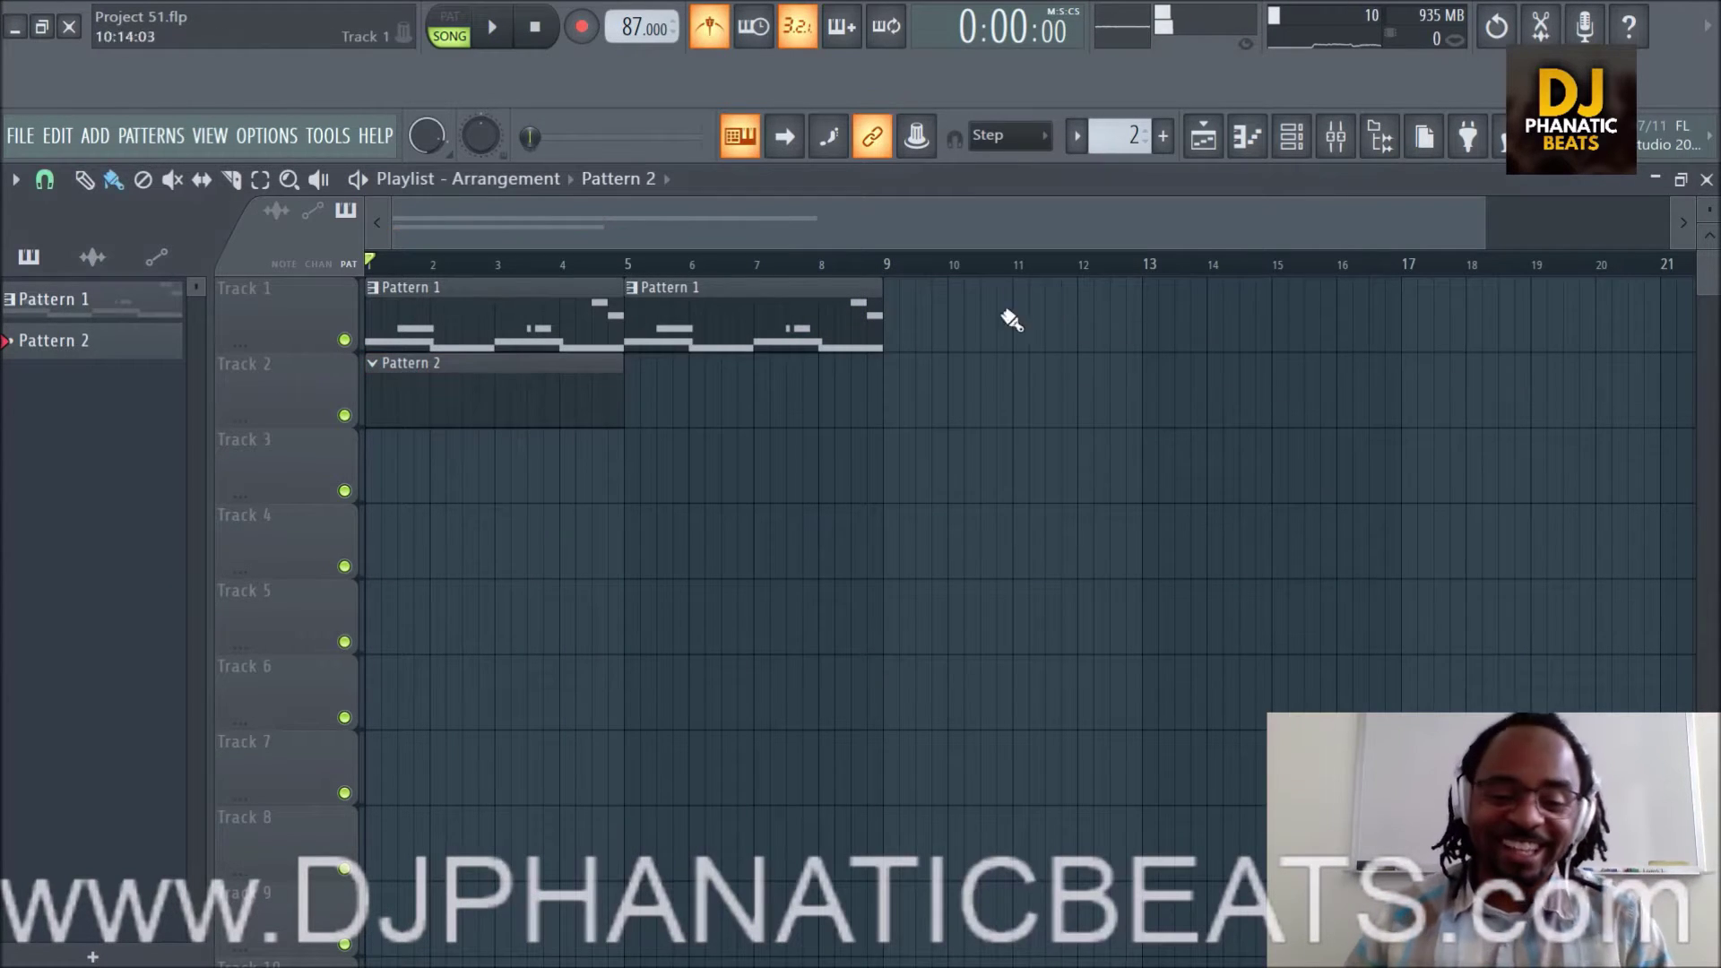
drag(625, 395, 888, 423)
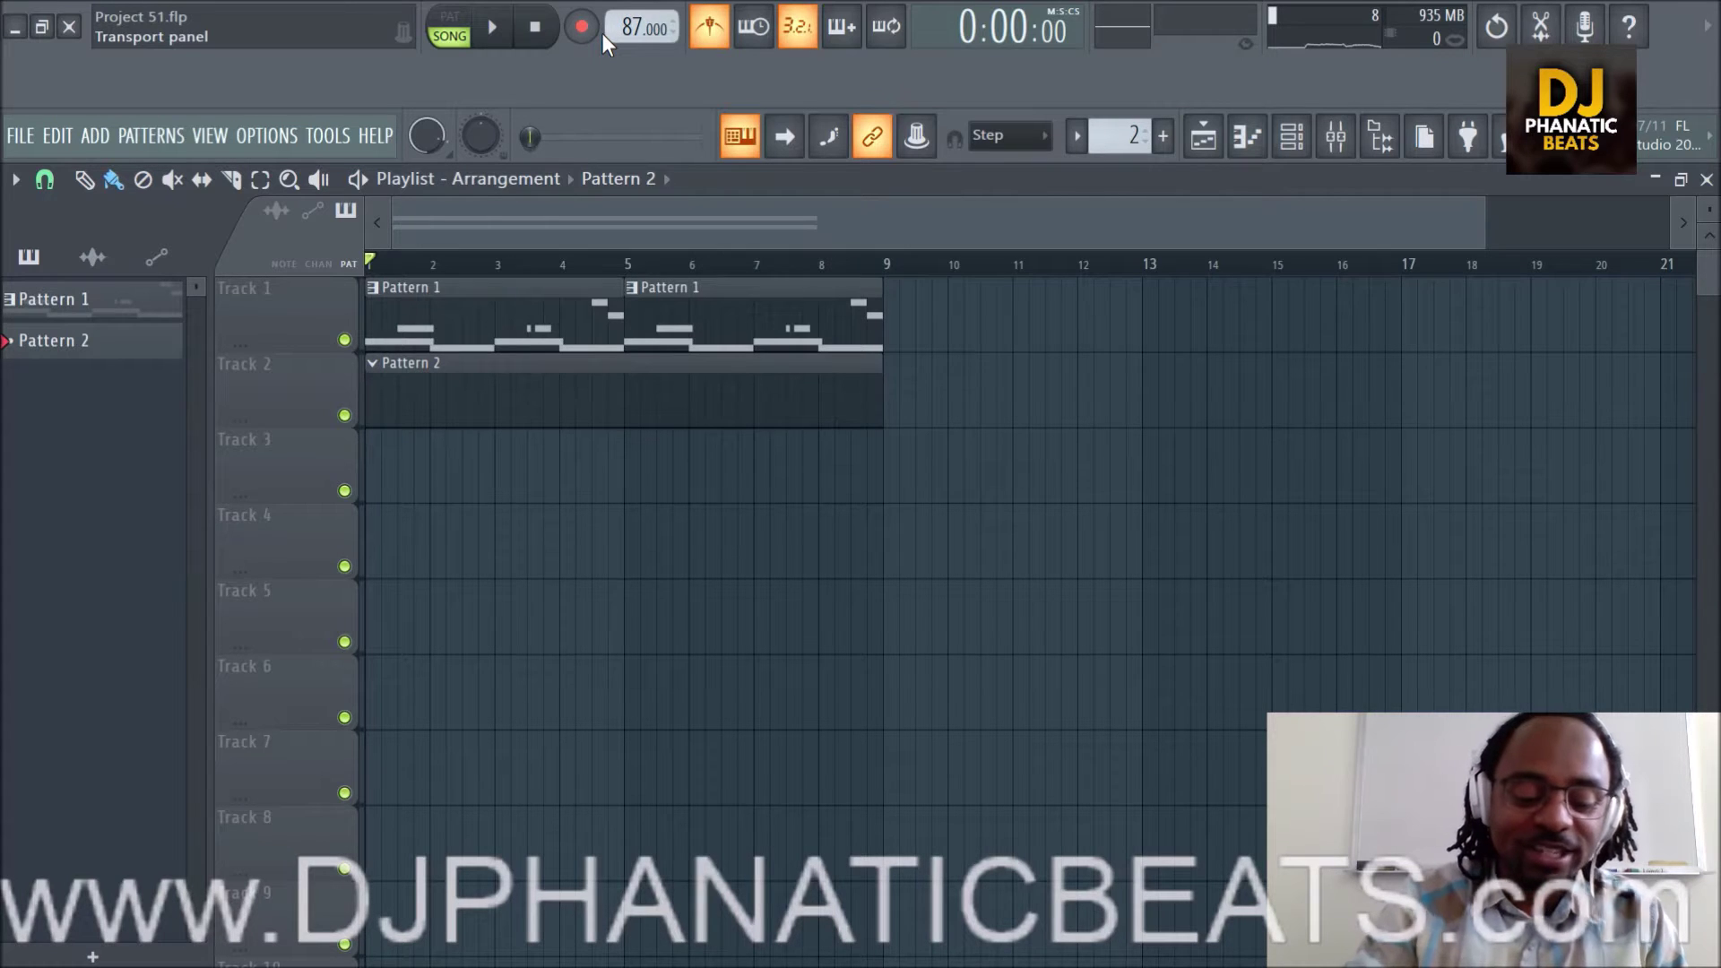
Rehearse notes for the string part with the Agape Sheen patch while playback is stopped.
key(e)
key(q)
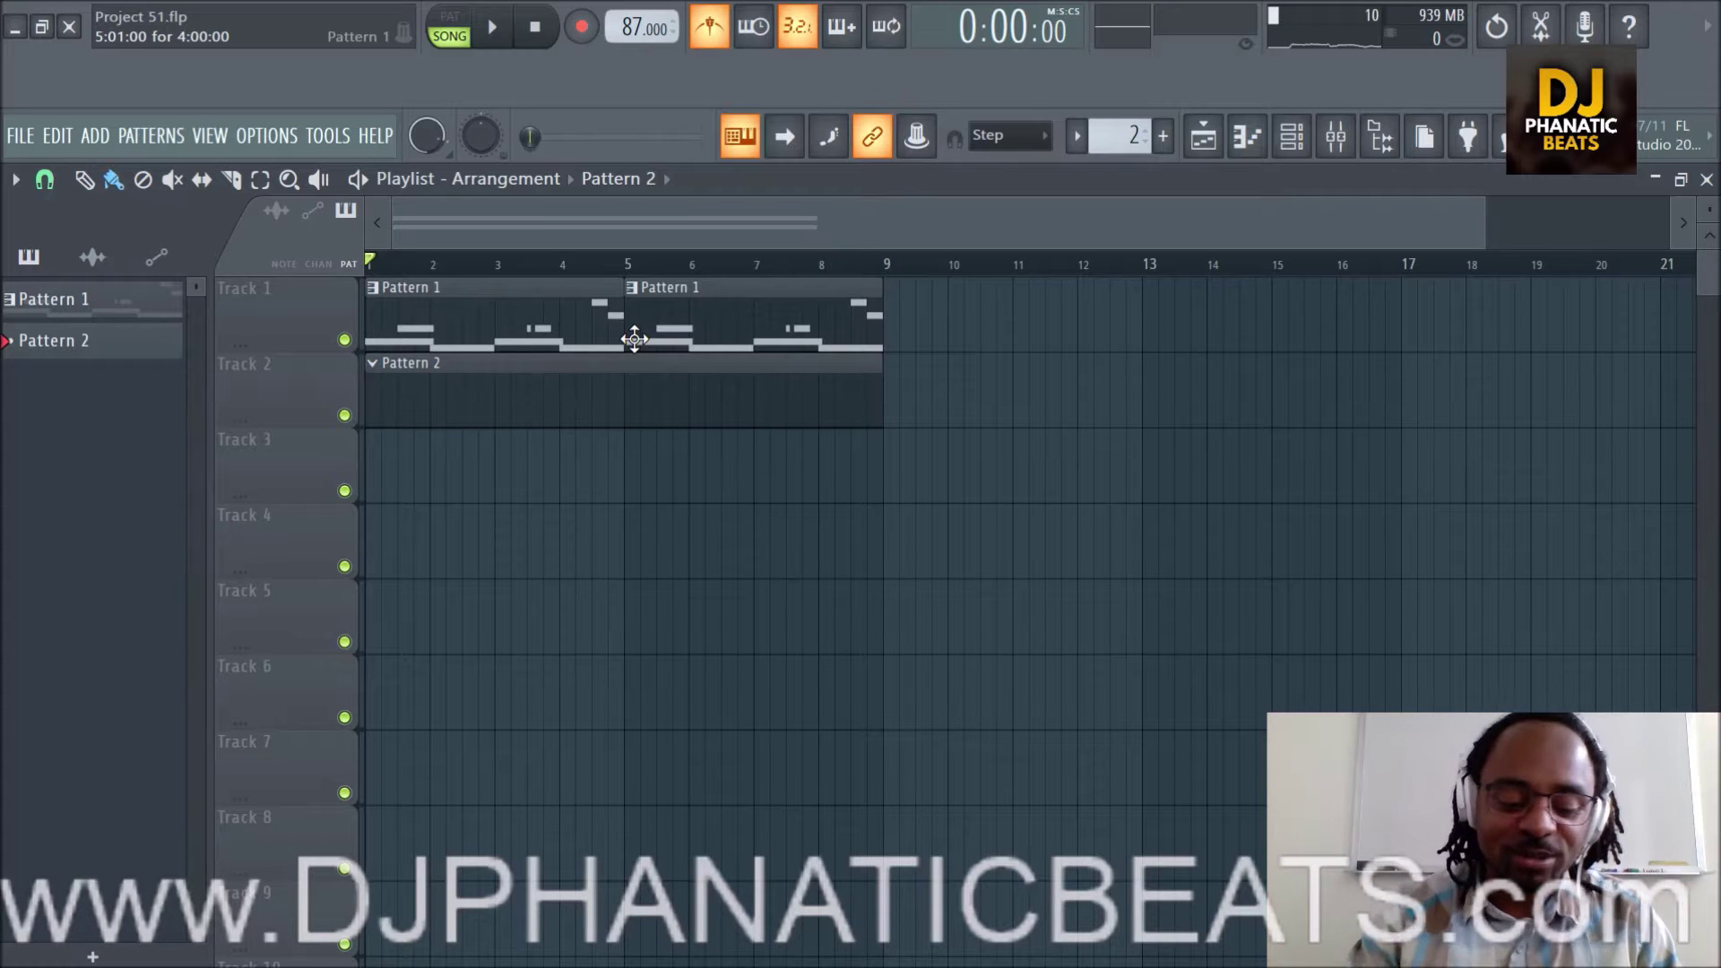
key(q)
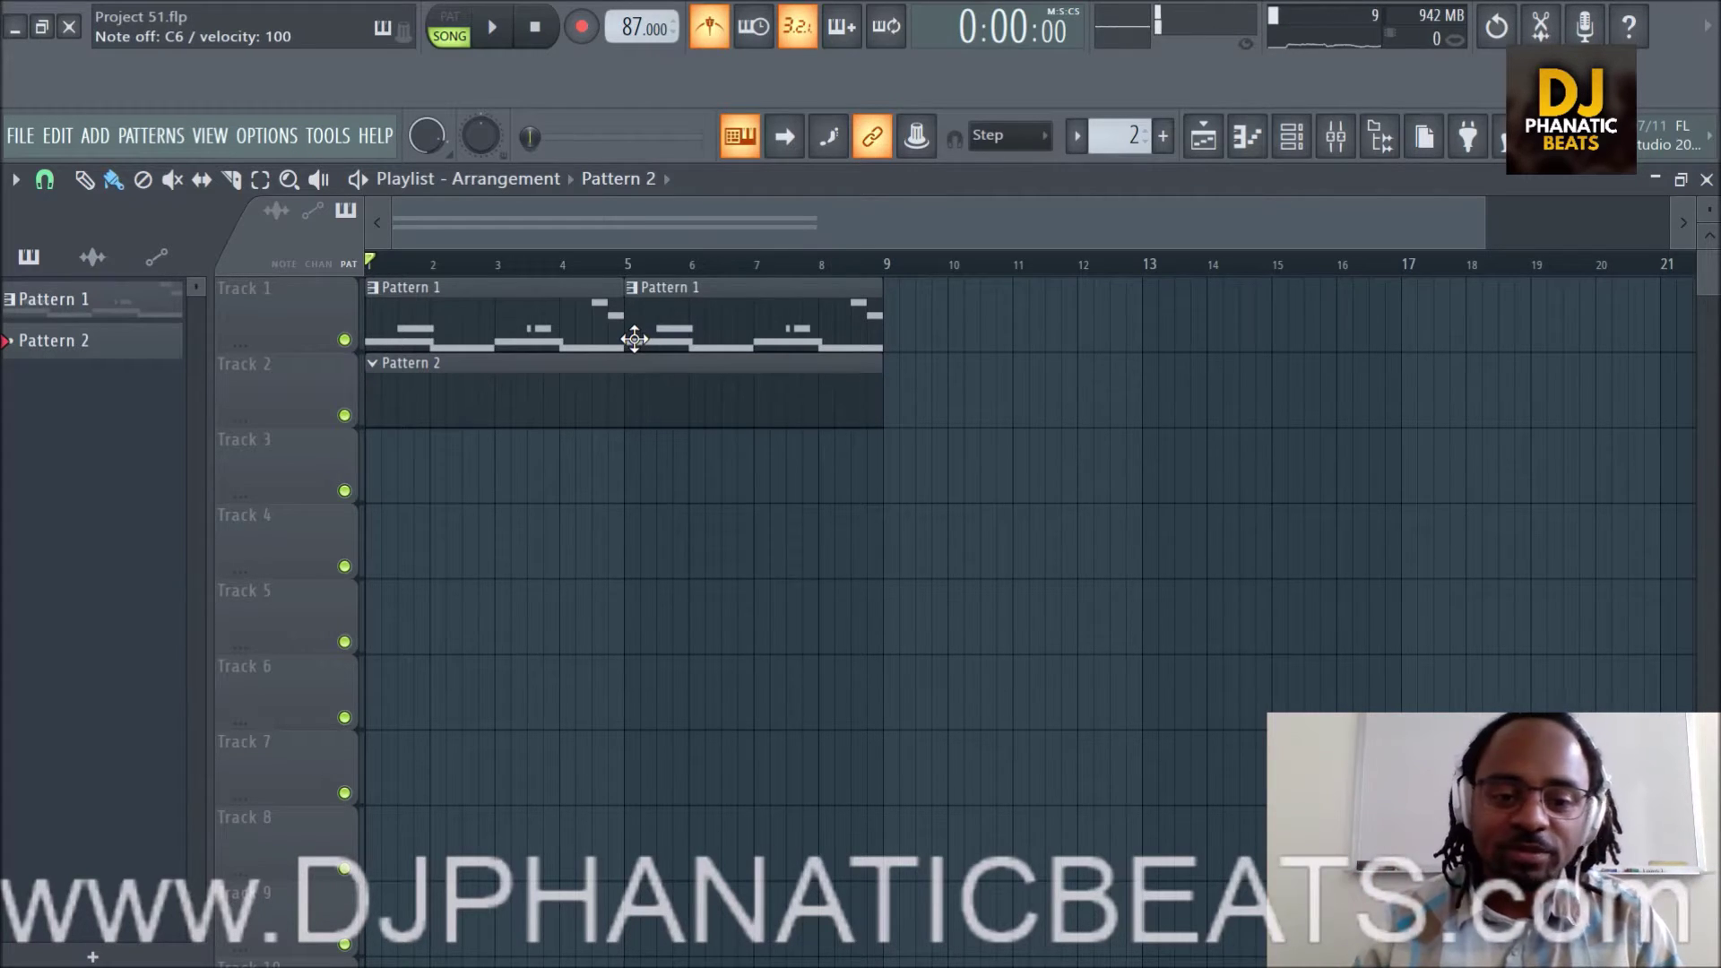
scroll(668, 268, down, 1)
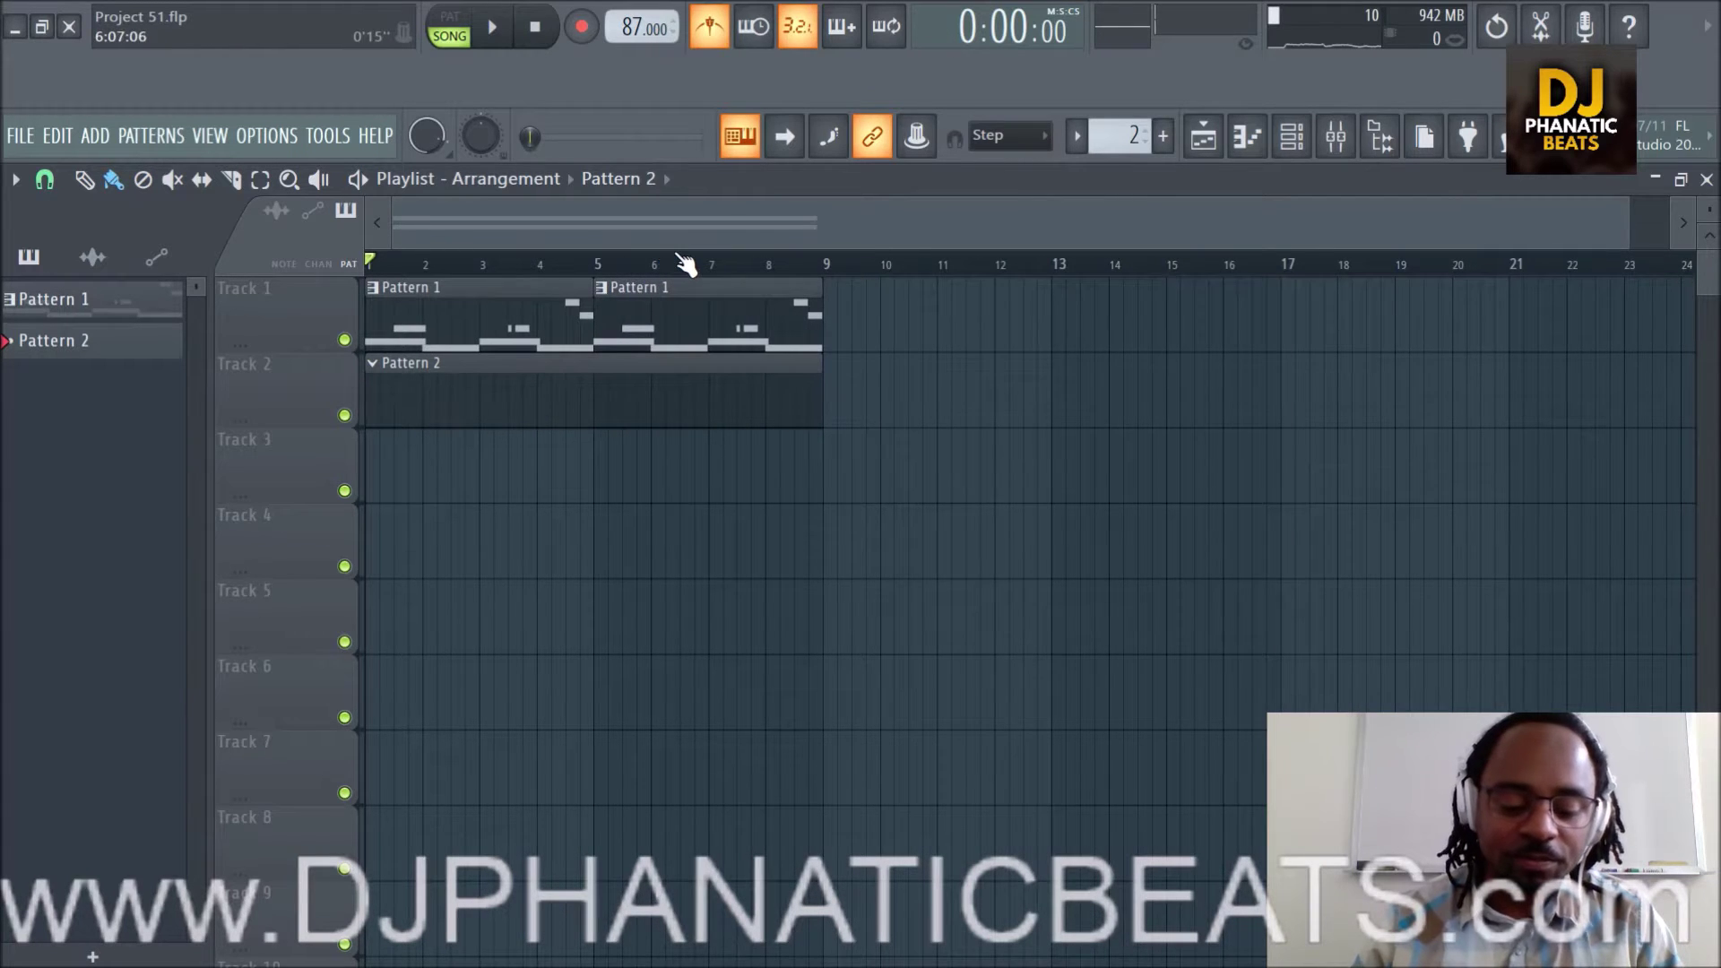
key(q)
key(n)
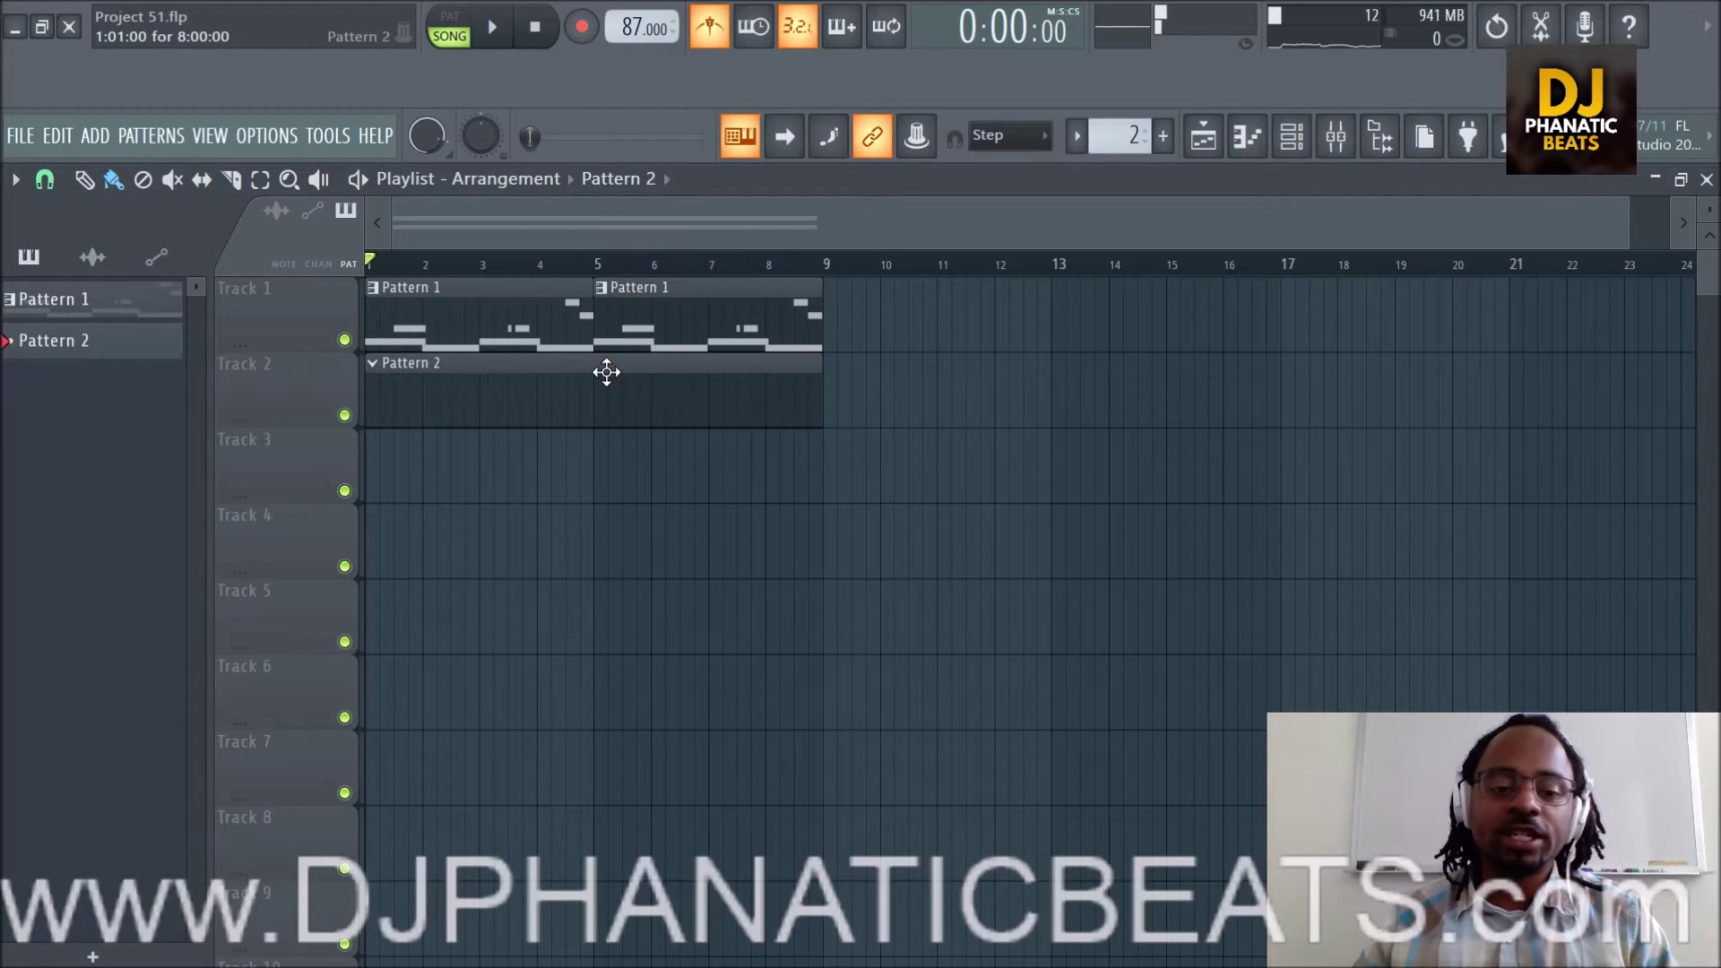
Record an eight-bar sustained string part into Pattern 2 over the song, ending the top line on D6 and E6.
click(576, 29)
click(801, 643)
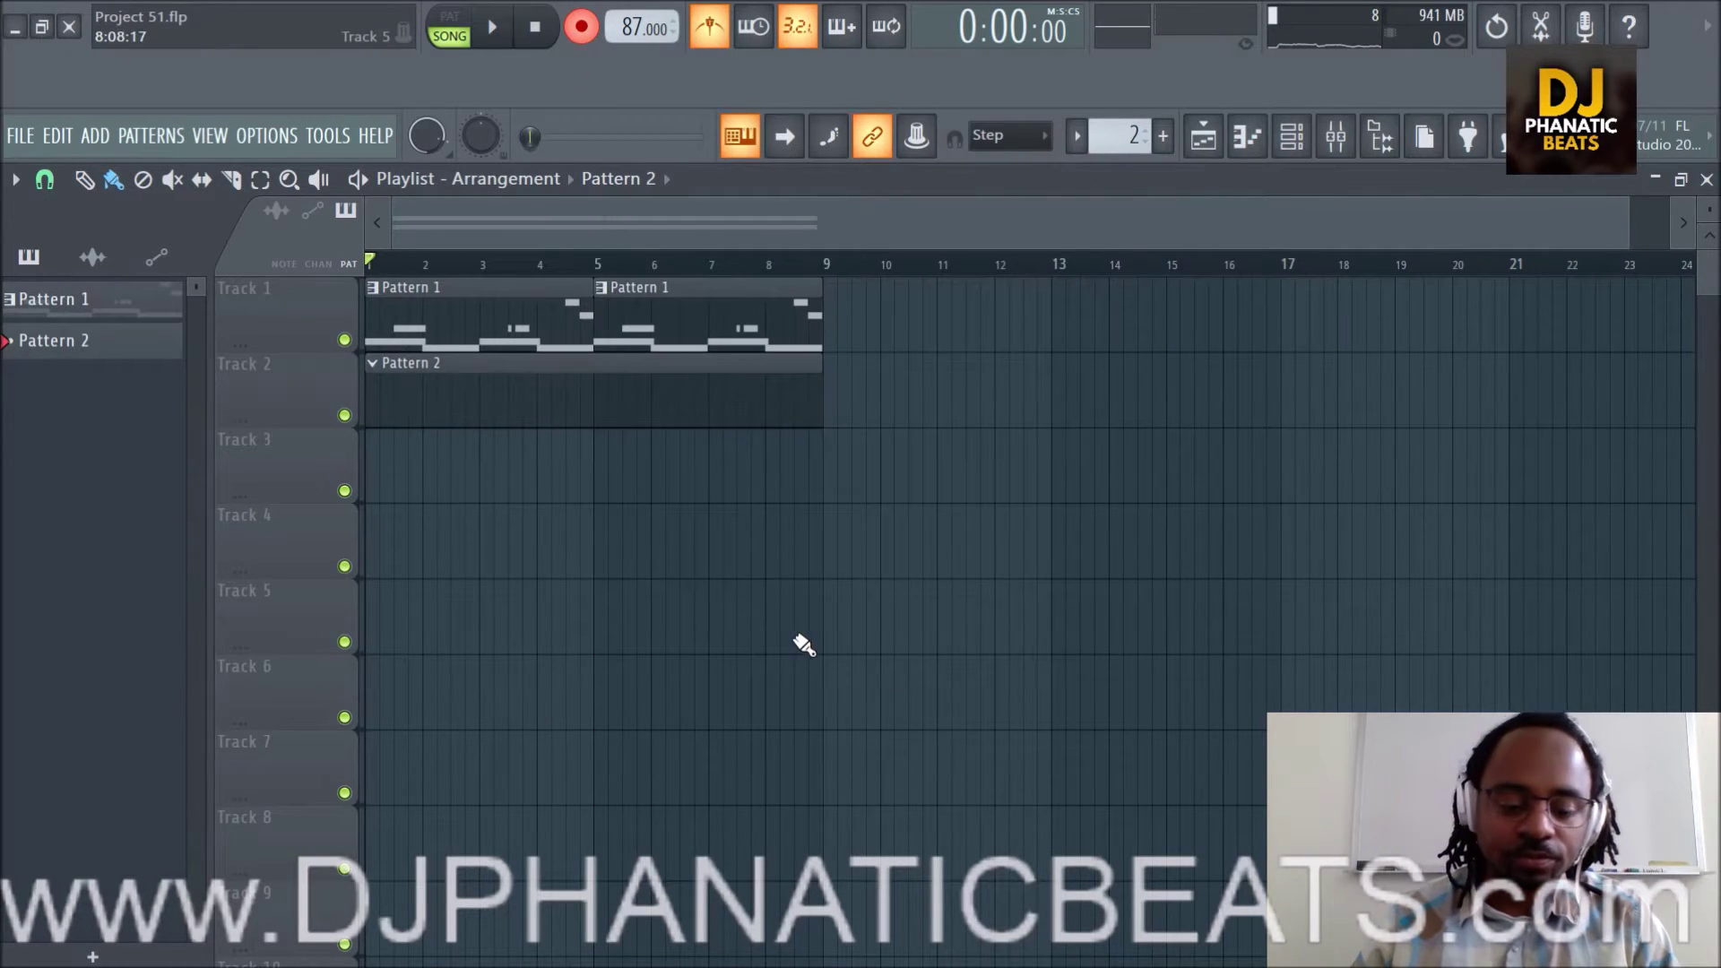
key(space)
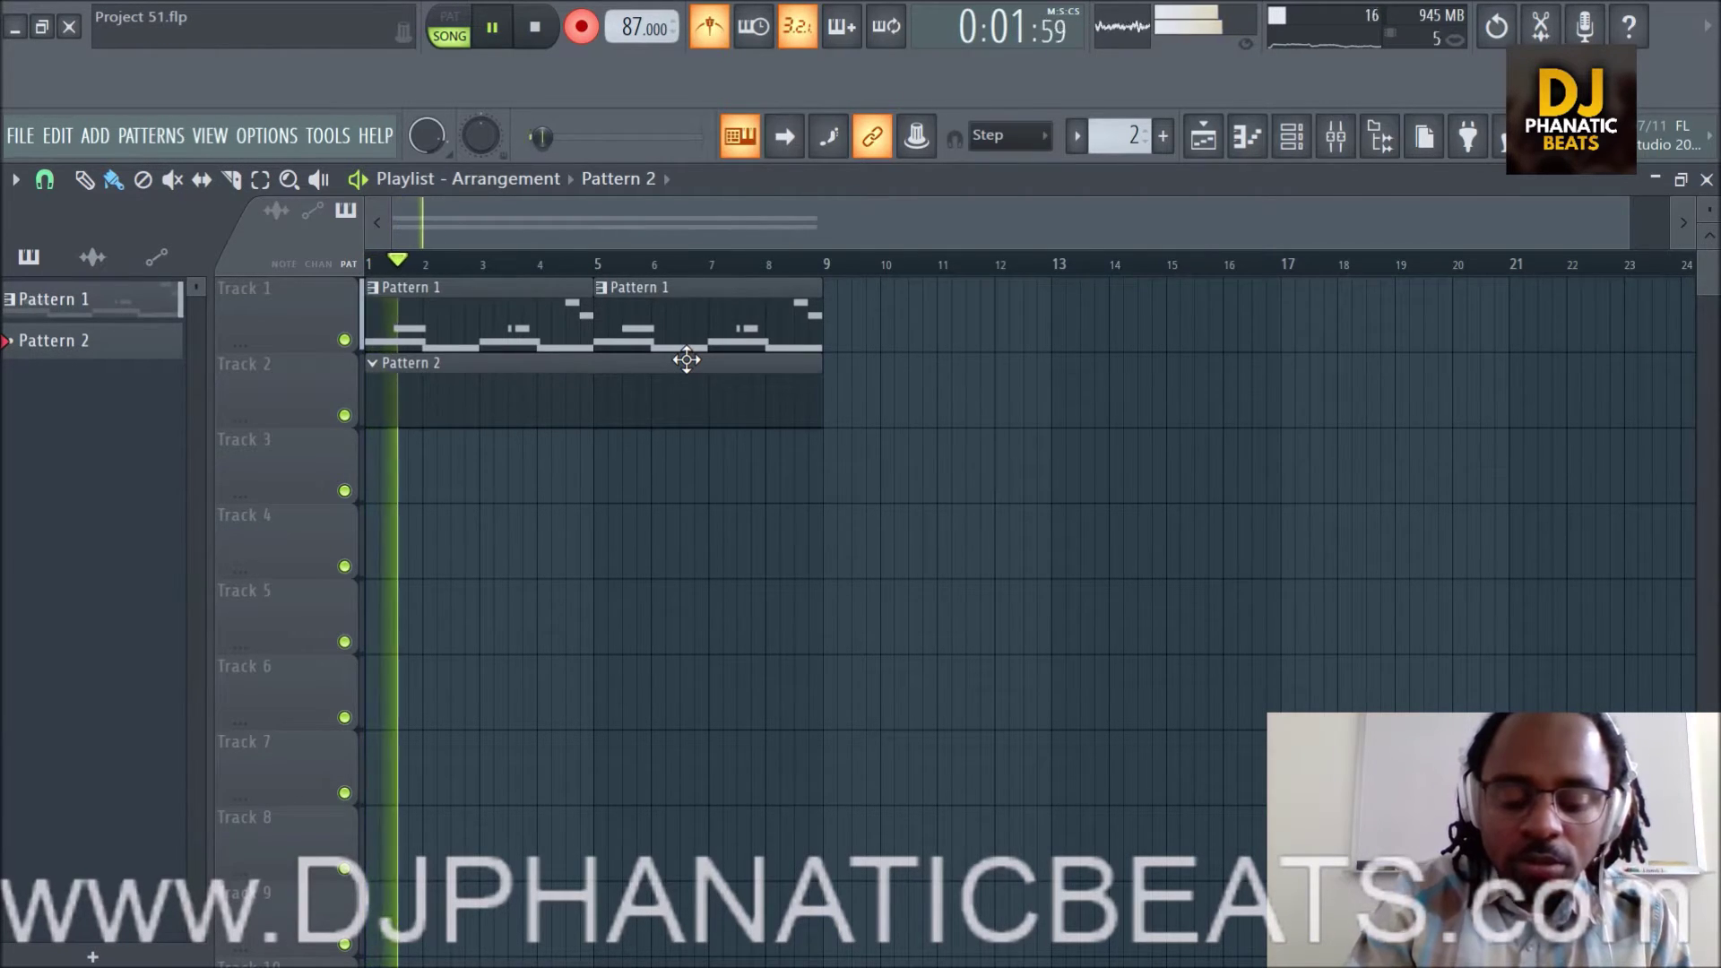
key(n)
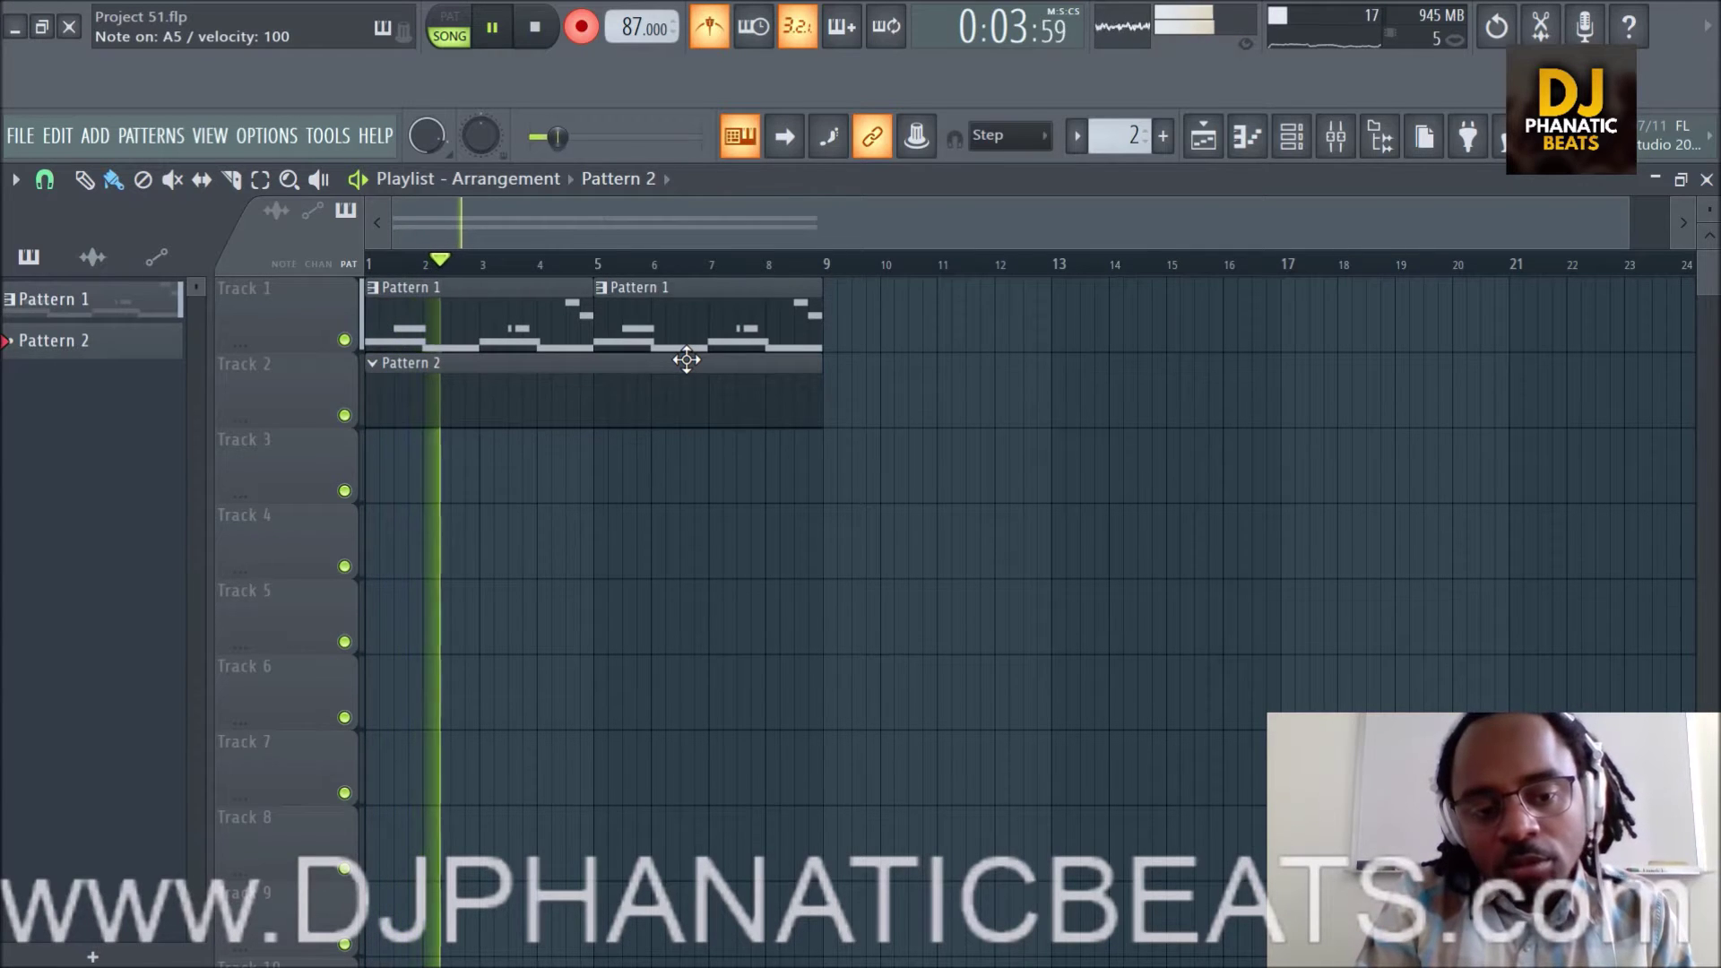
key(c)
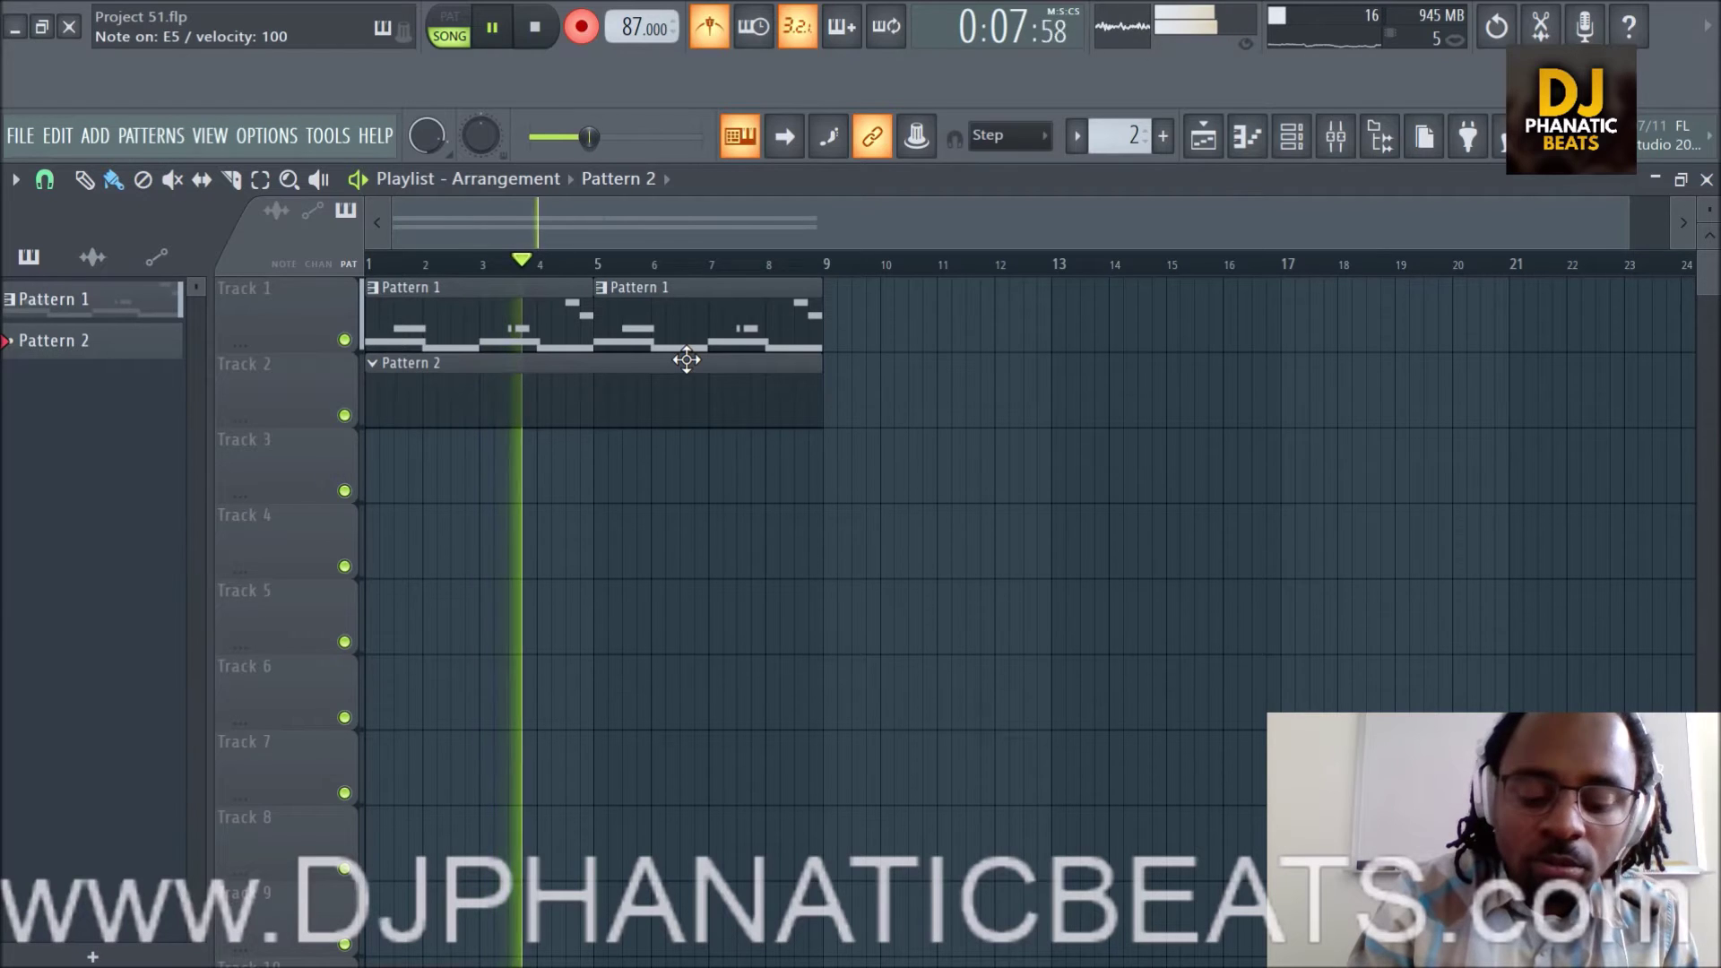
key(w)
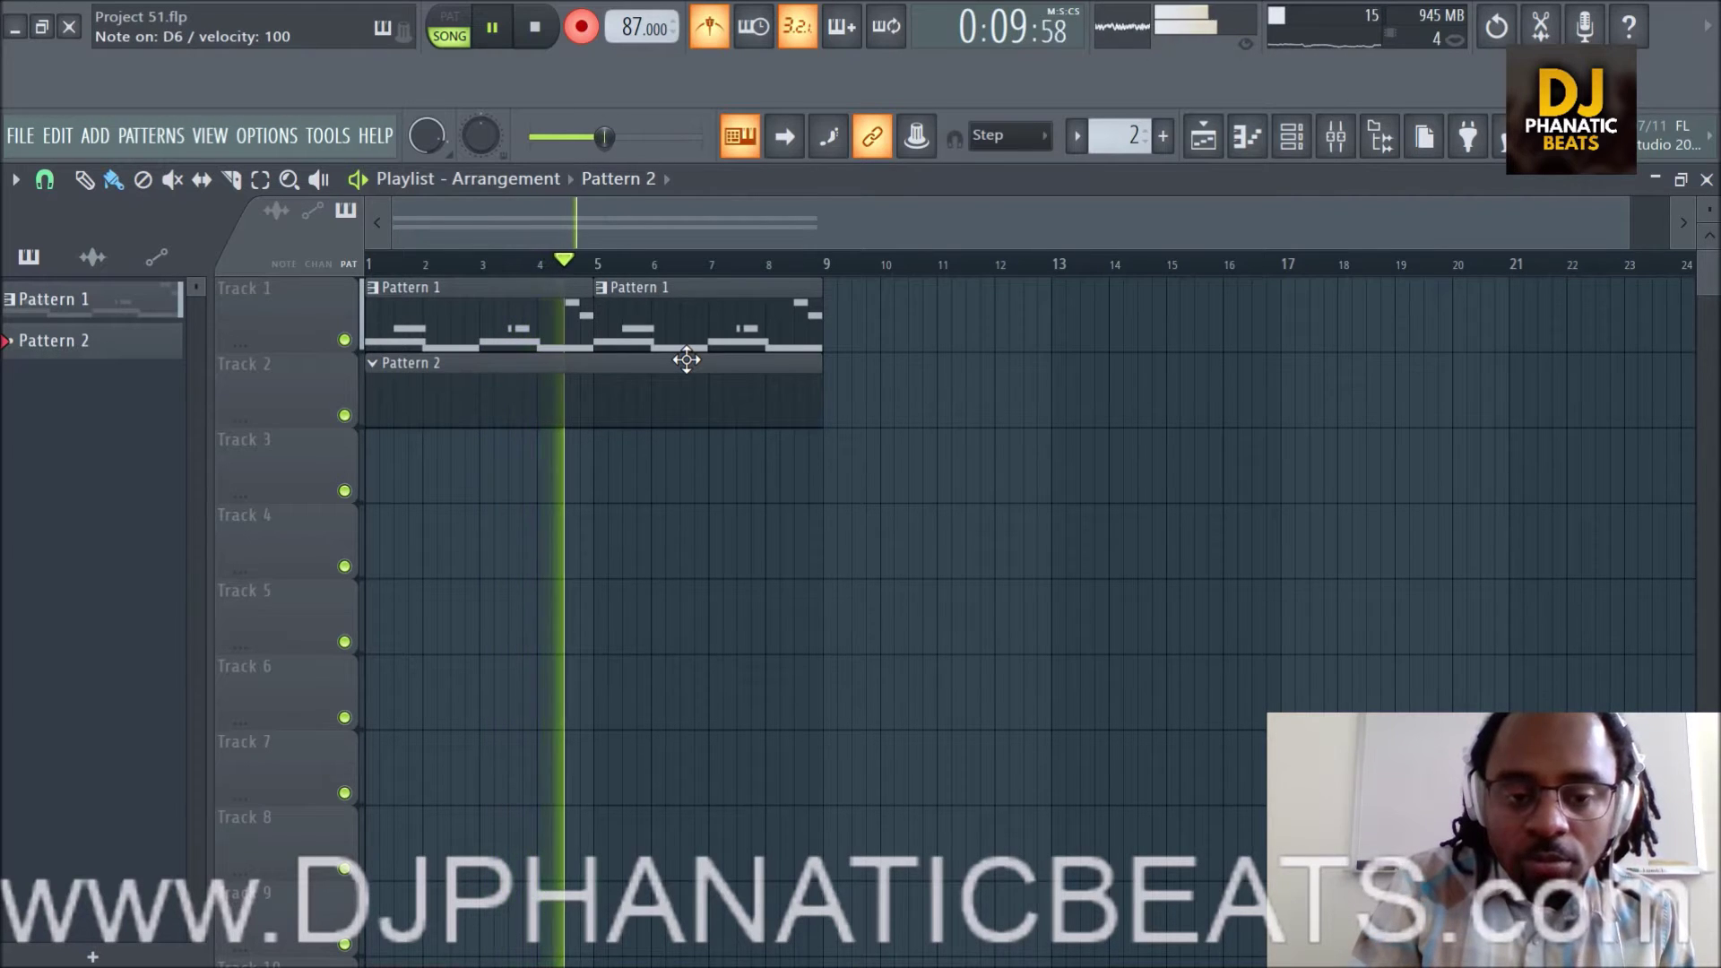
key(q)
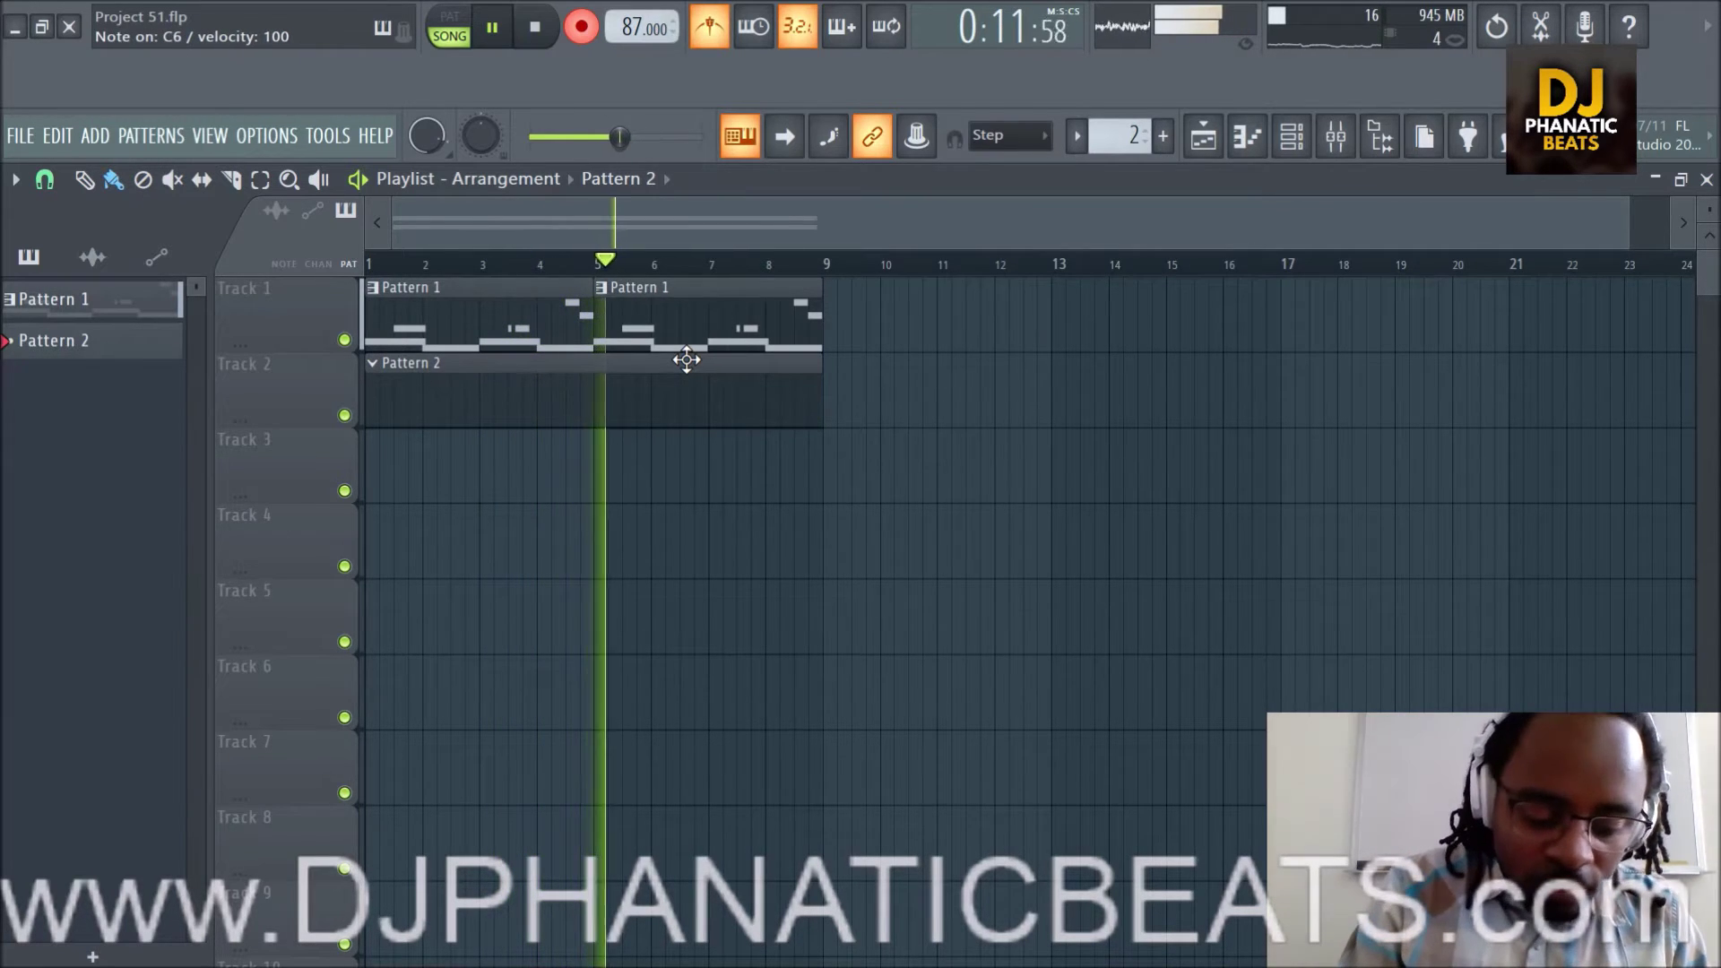
key(n)
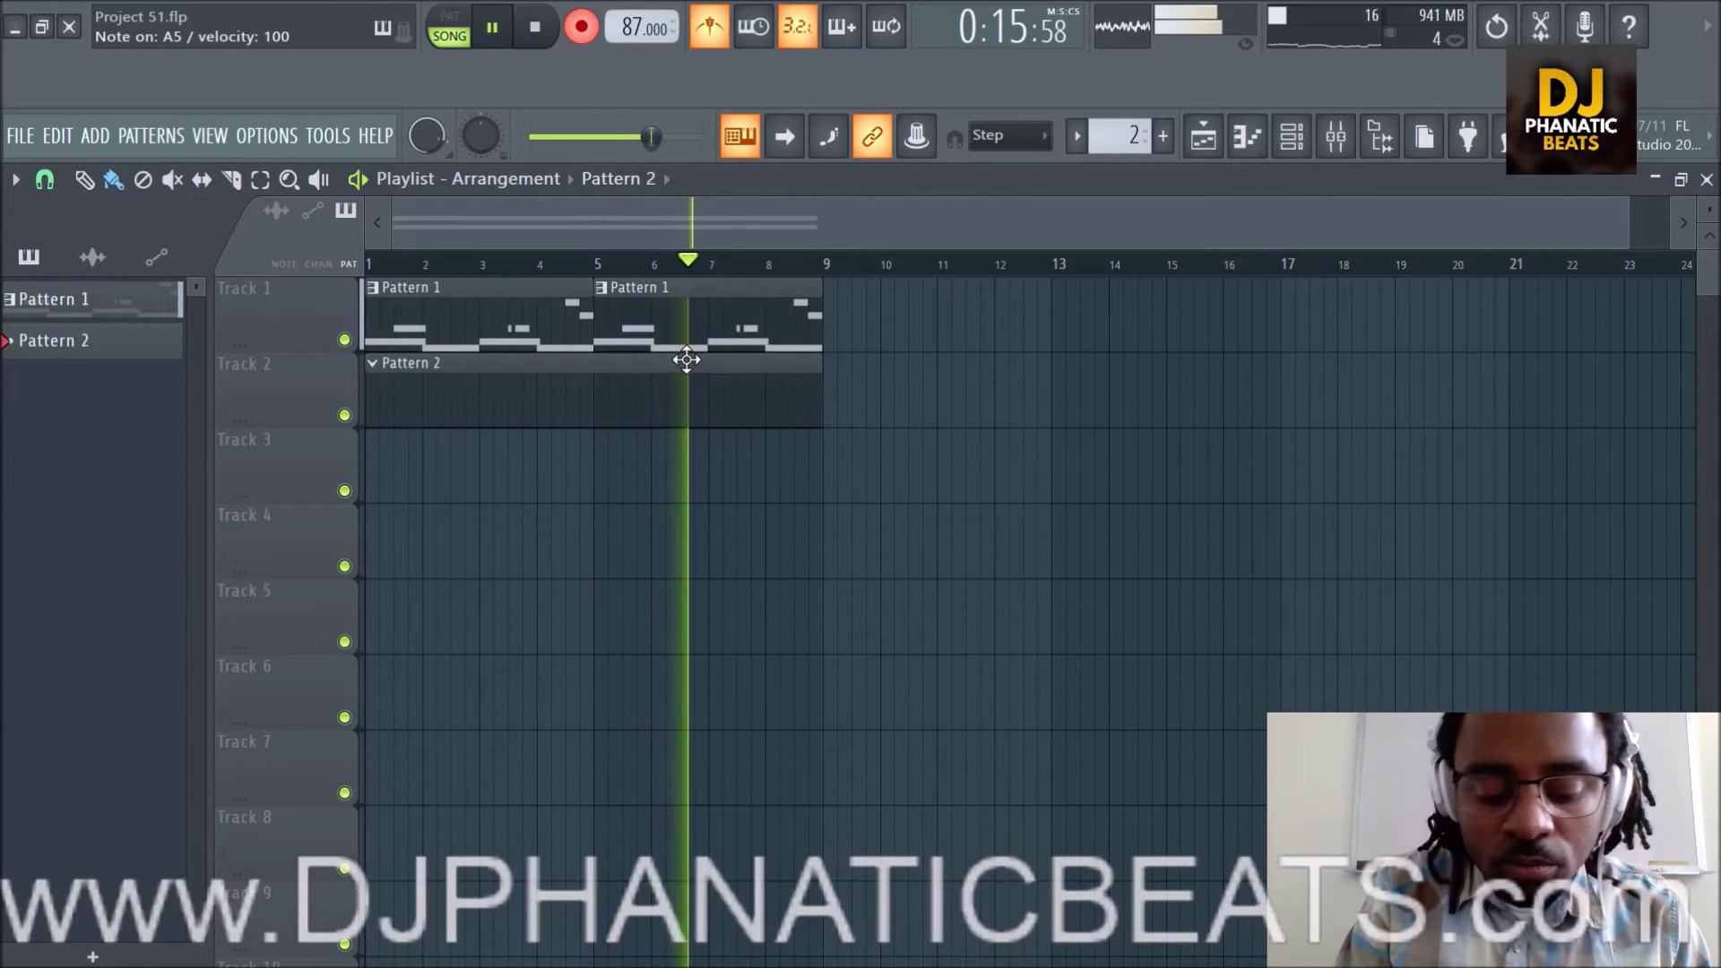
key(c)
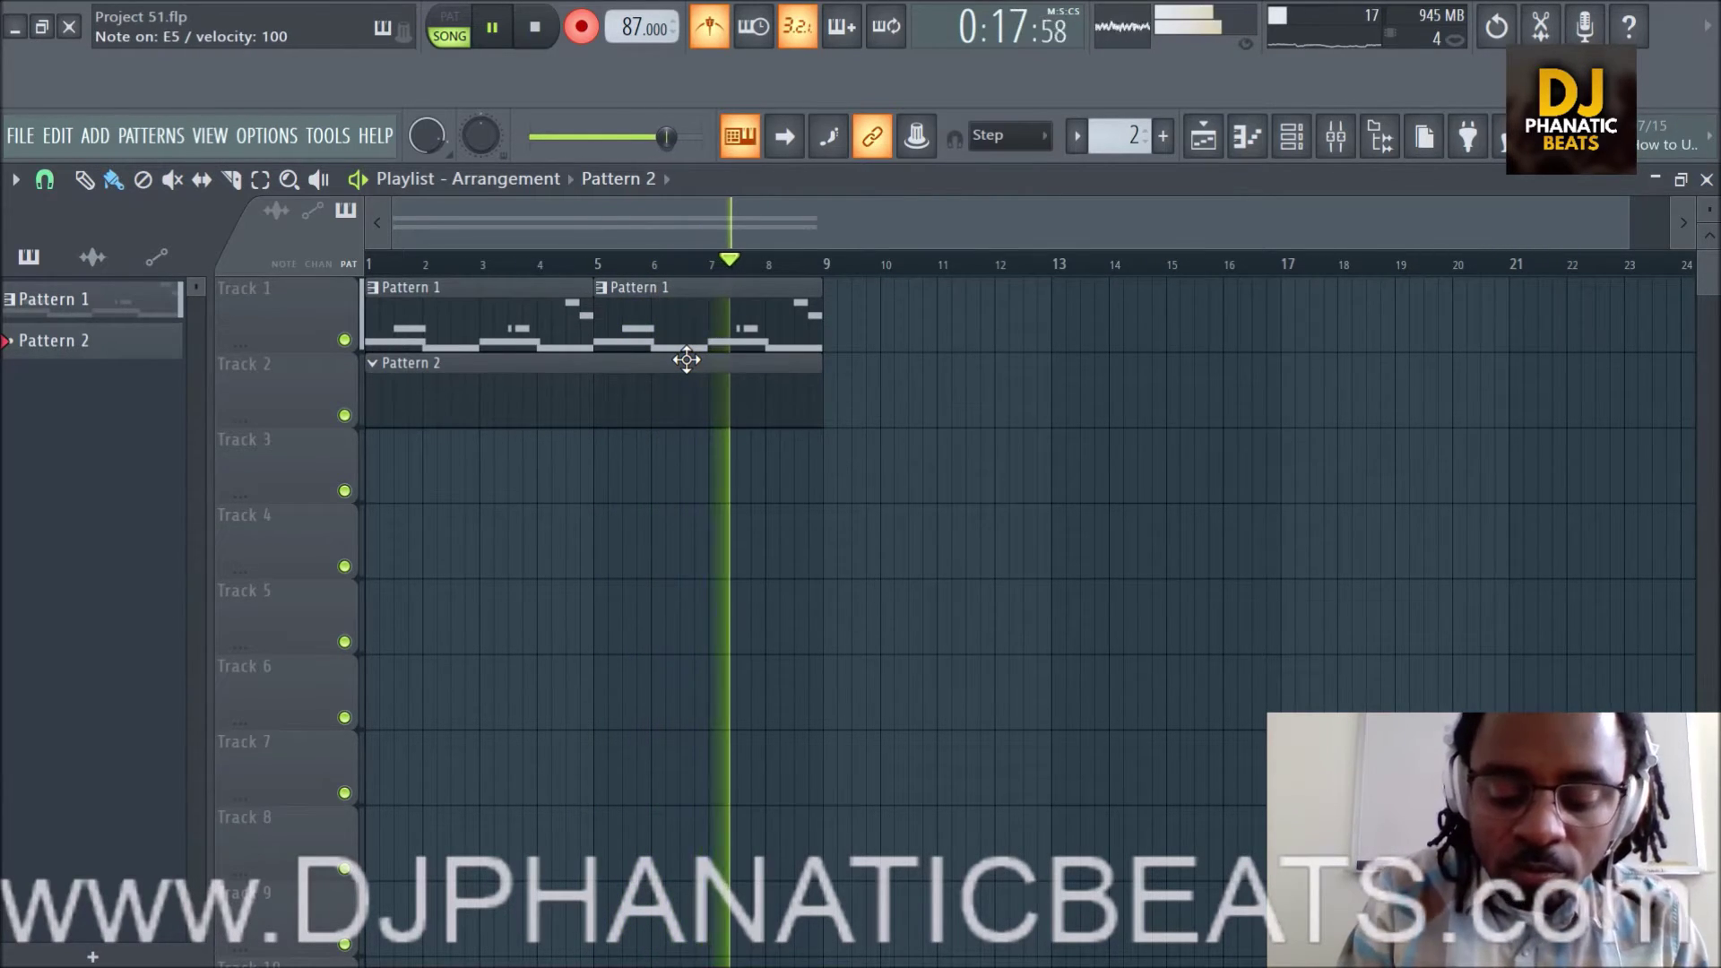
key(n)
key(w)
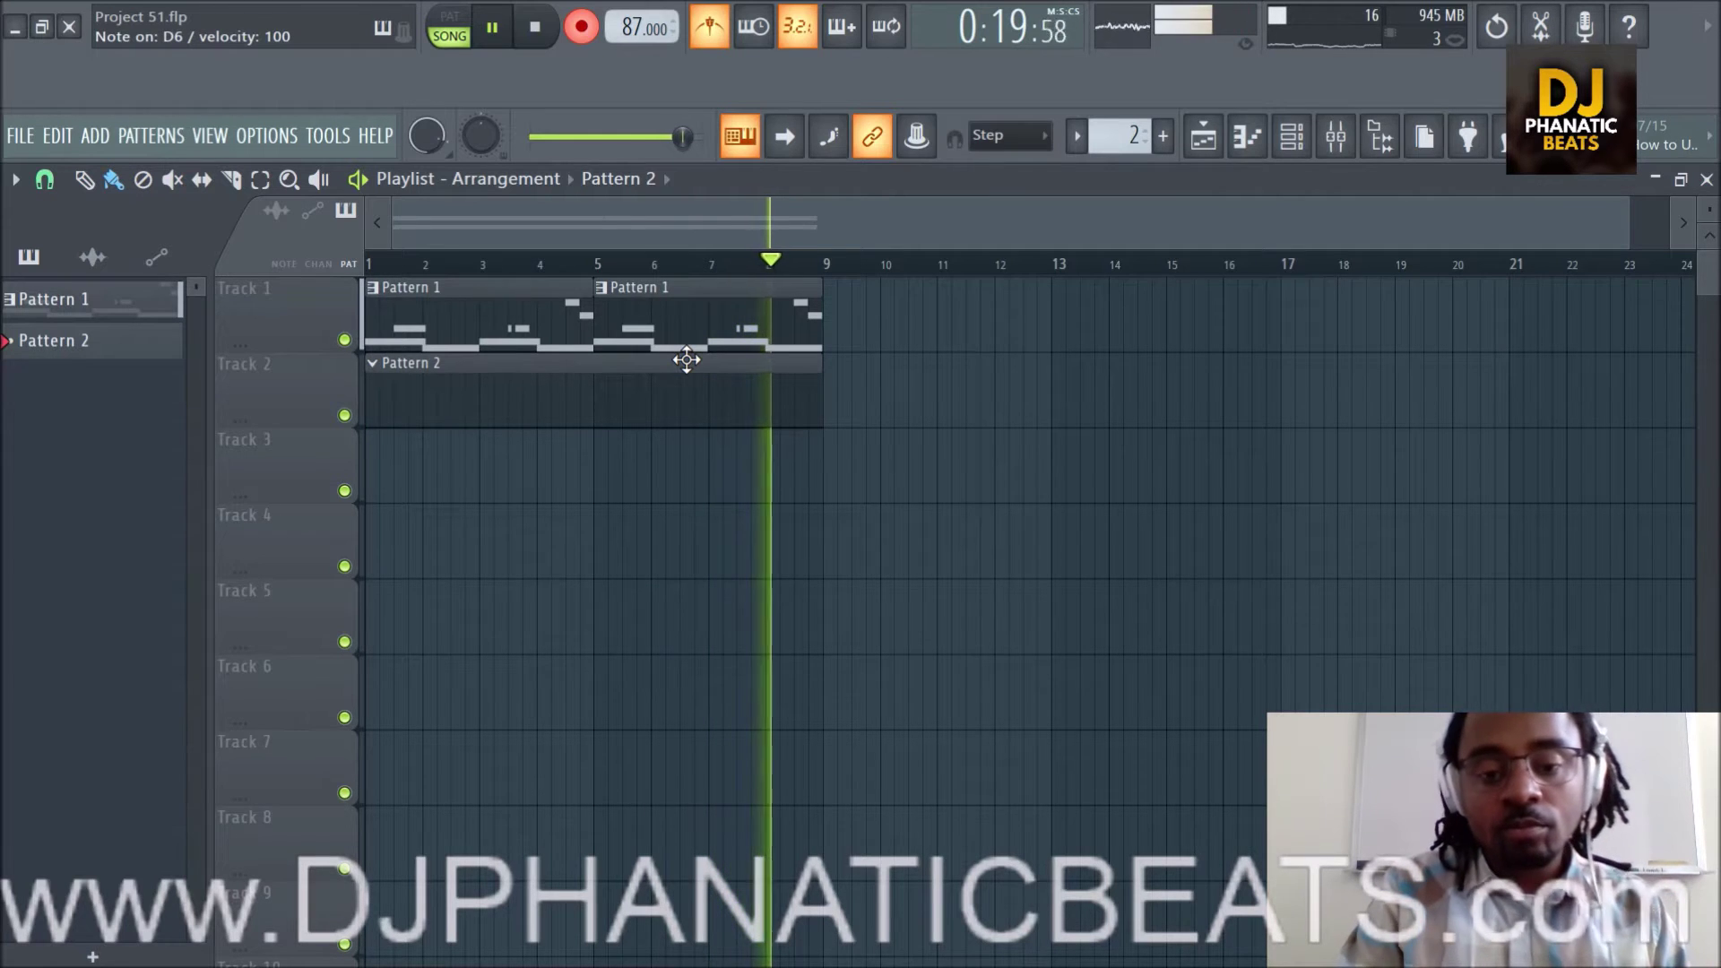
key(e)
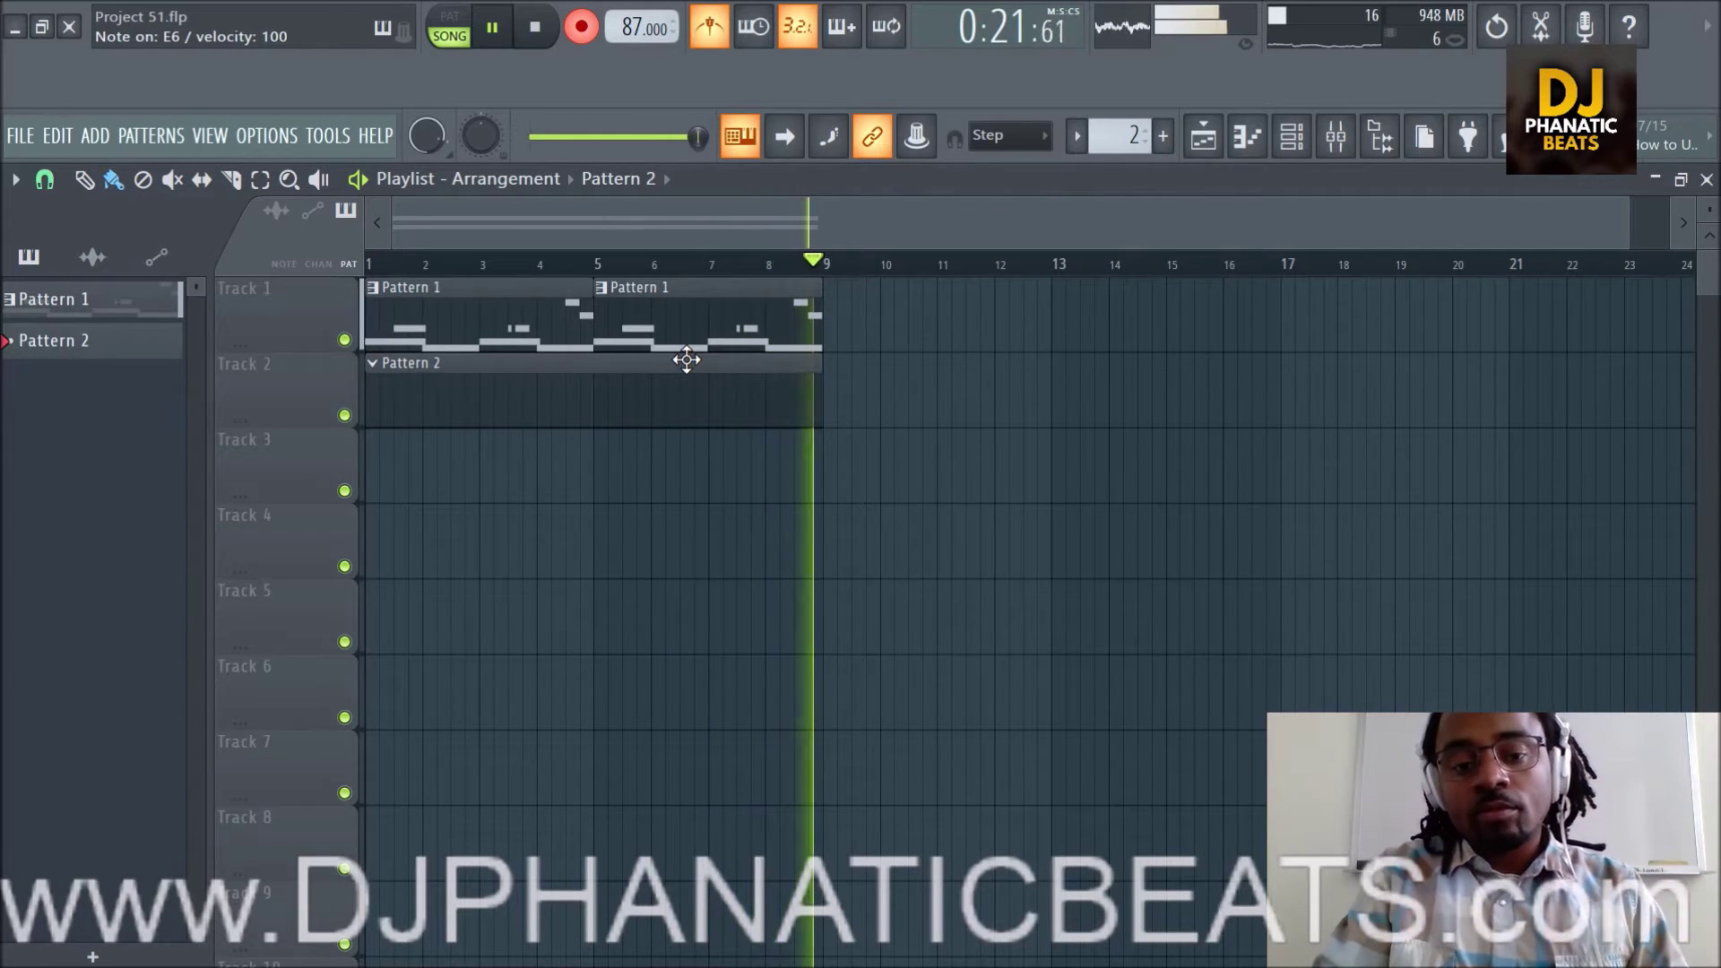
key(space)
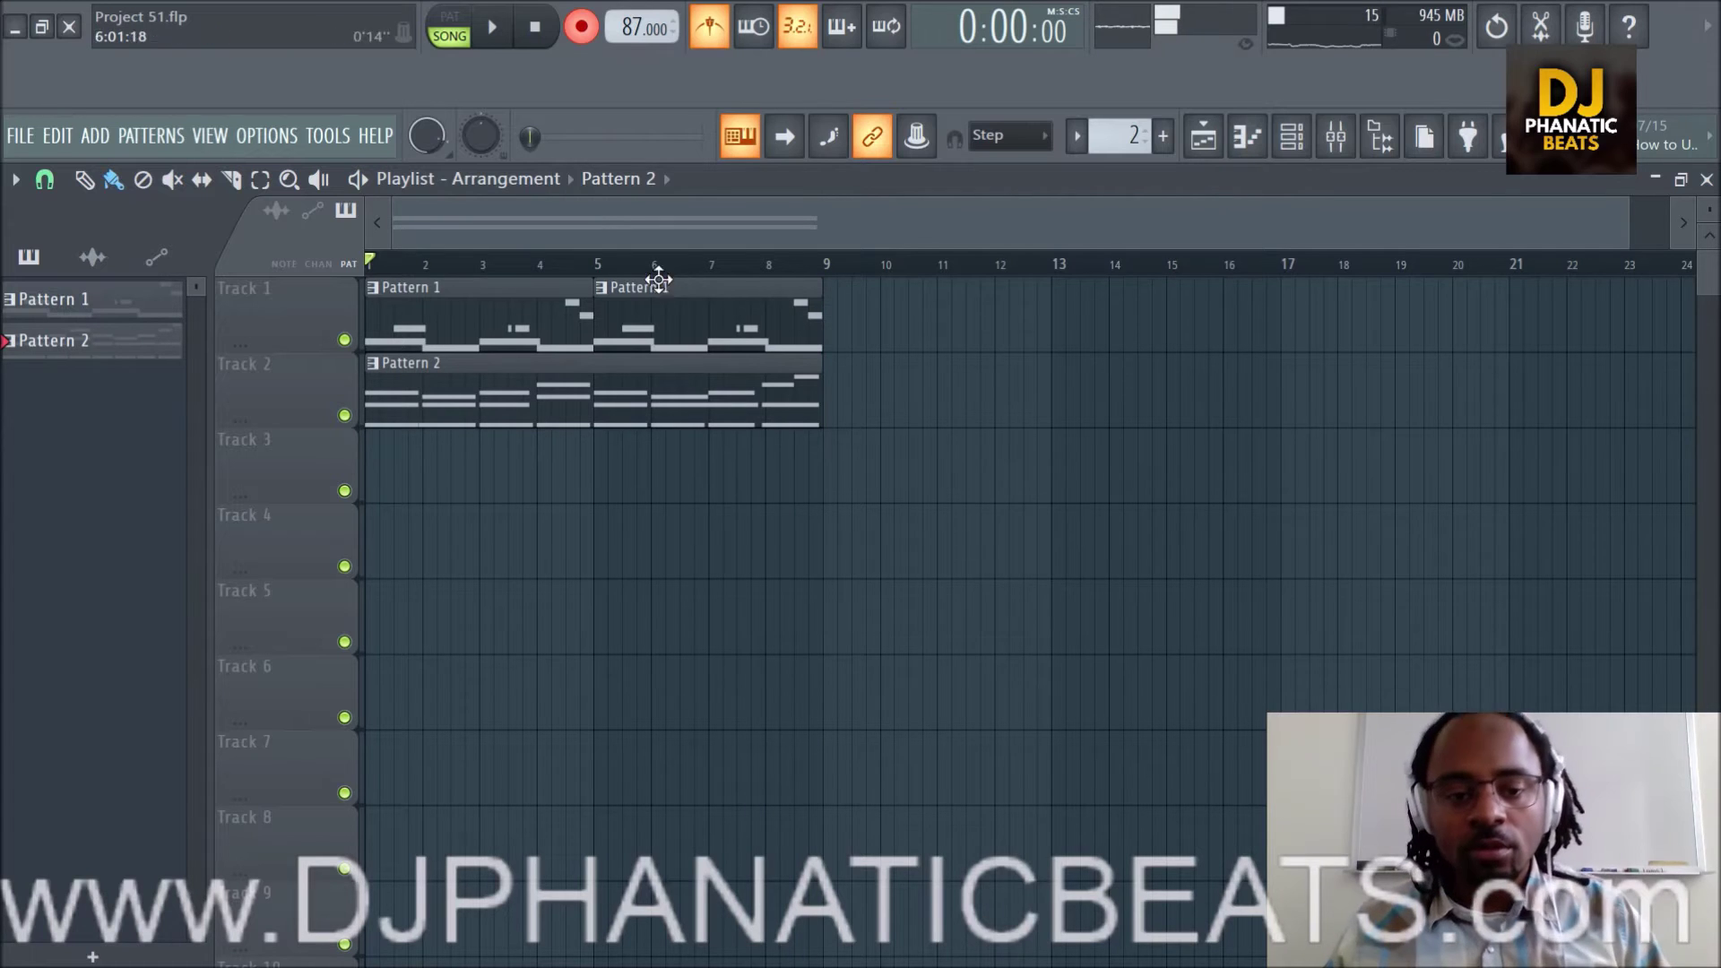
Disarm recording and play the song from bar 1 to review both patterns together.
click(583, 28)
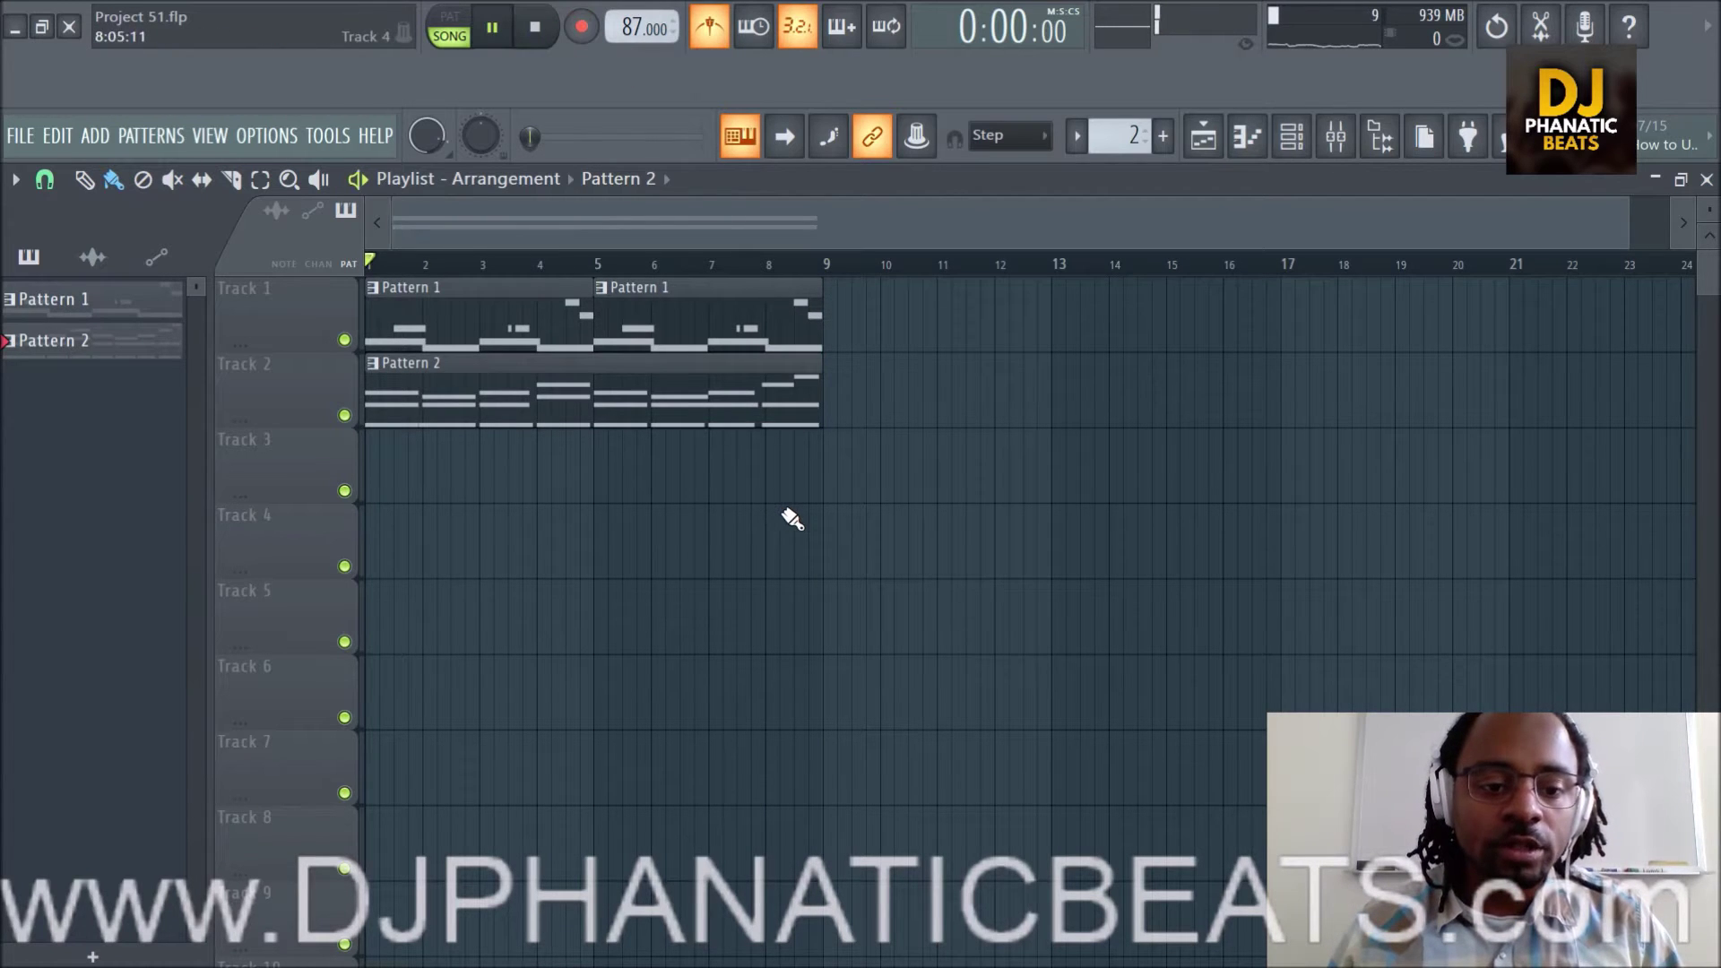
key(space)
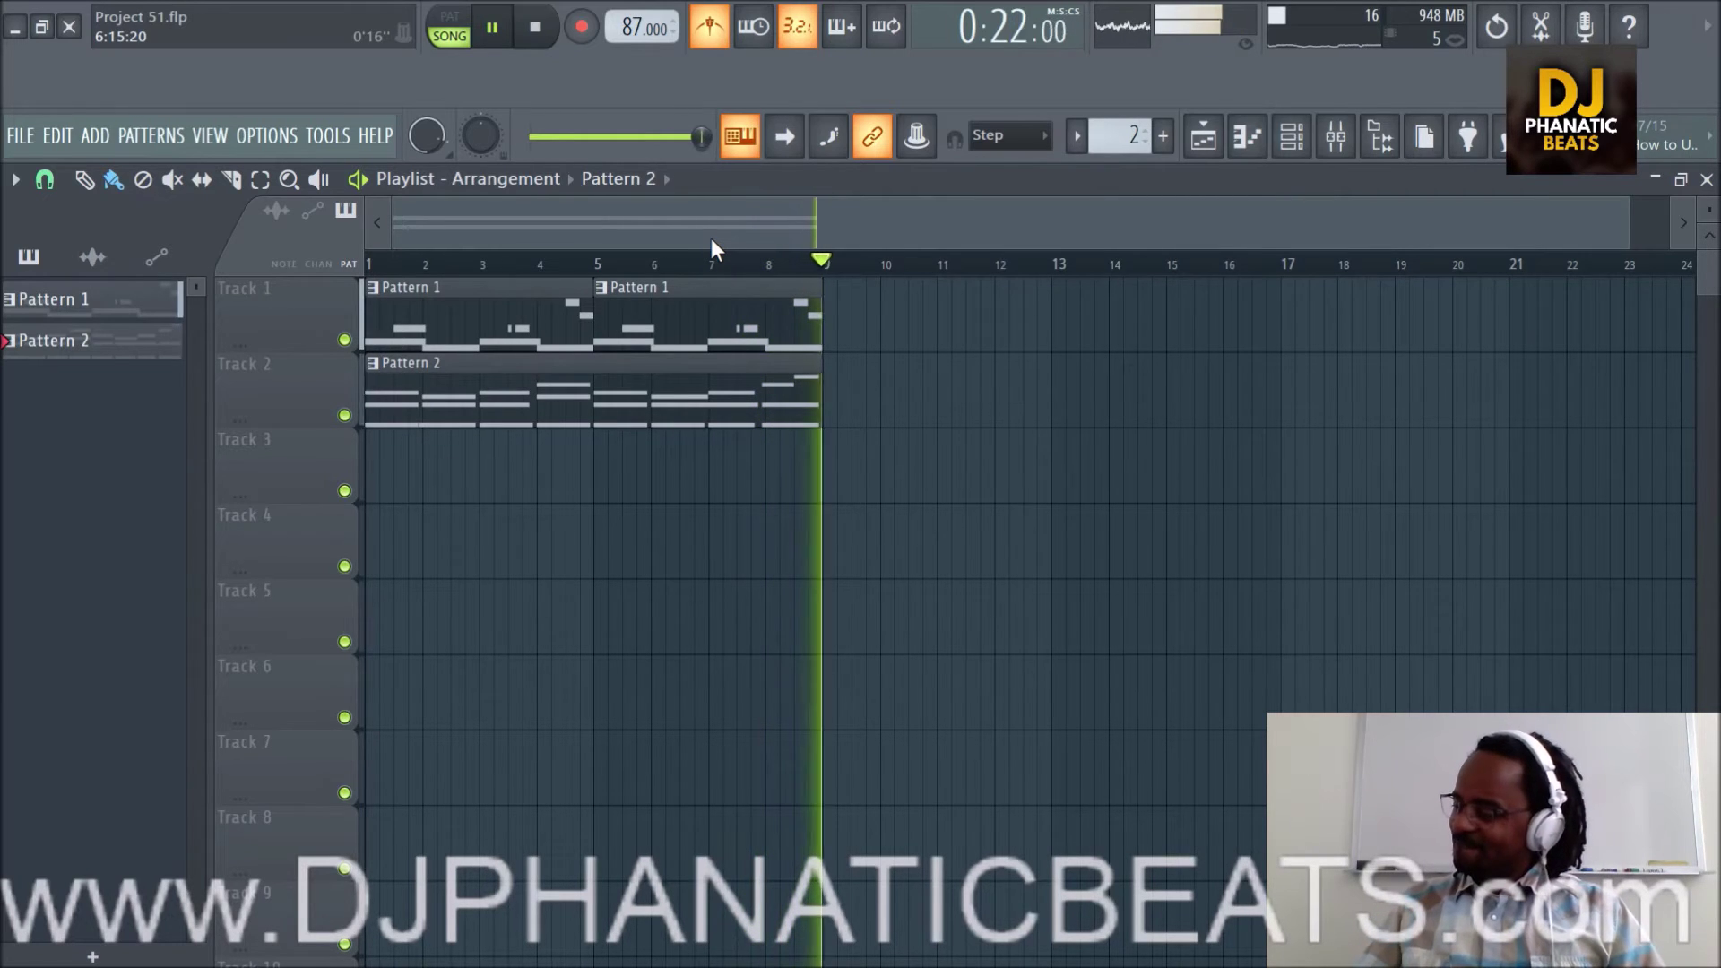
key(space)
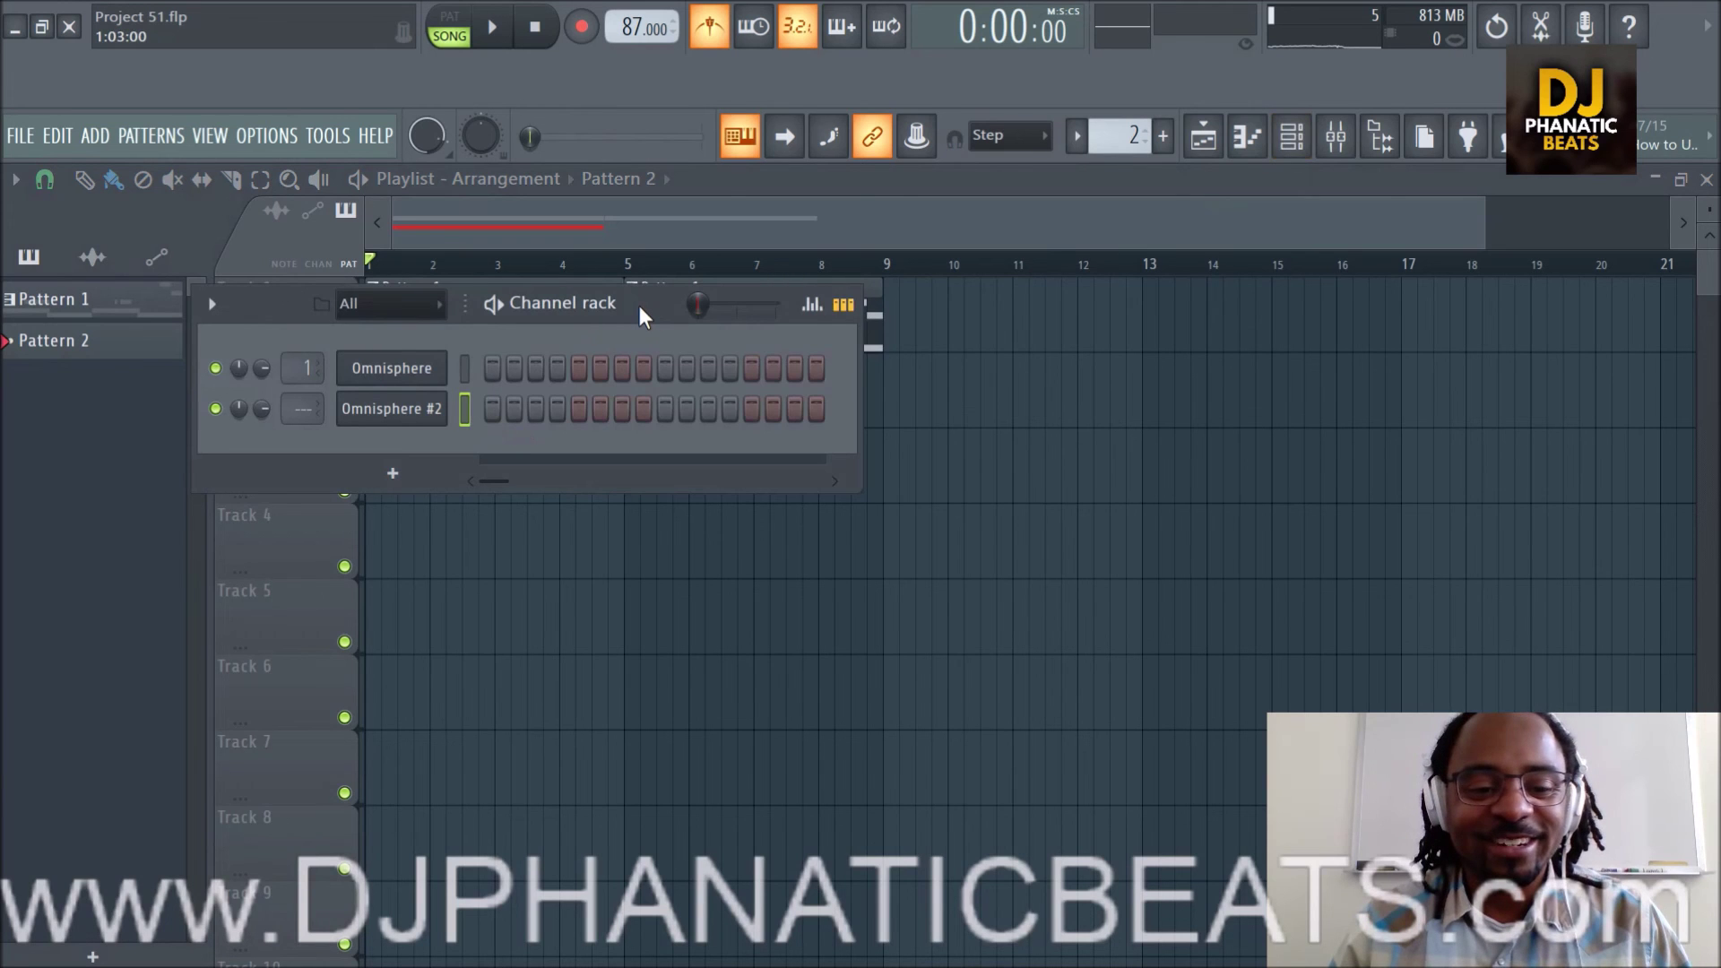
Move the channel rack off the pattern clips into the empty area of the playlist.
drag(638, 305, 1243, 437)
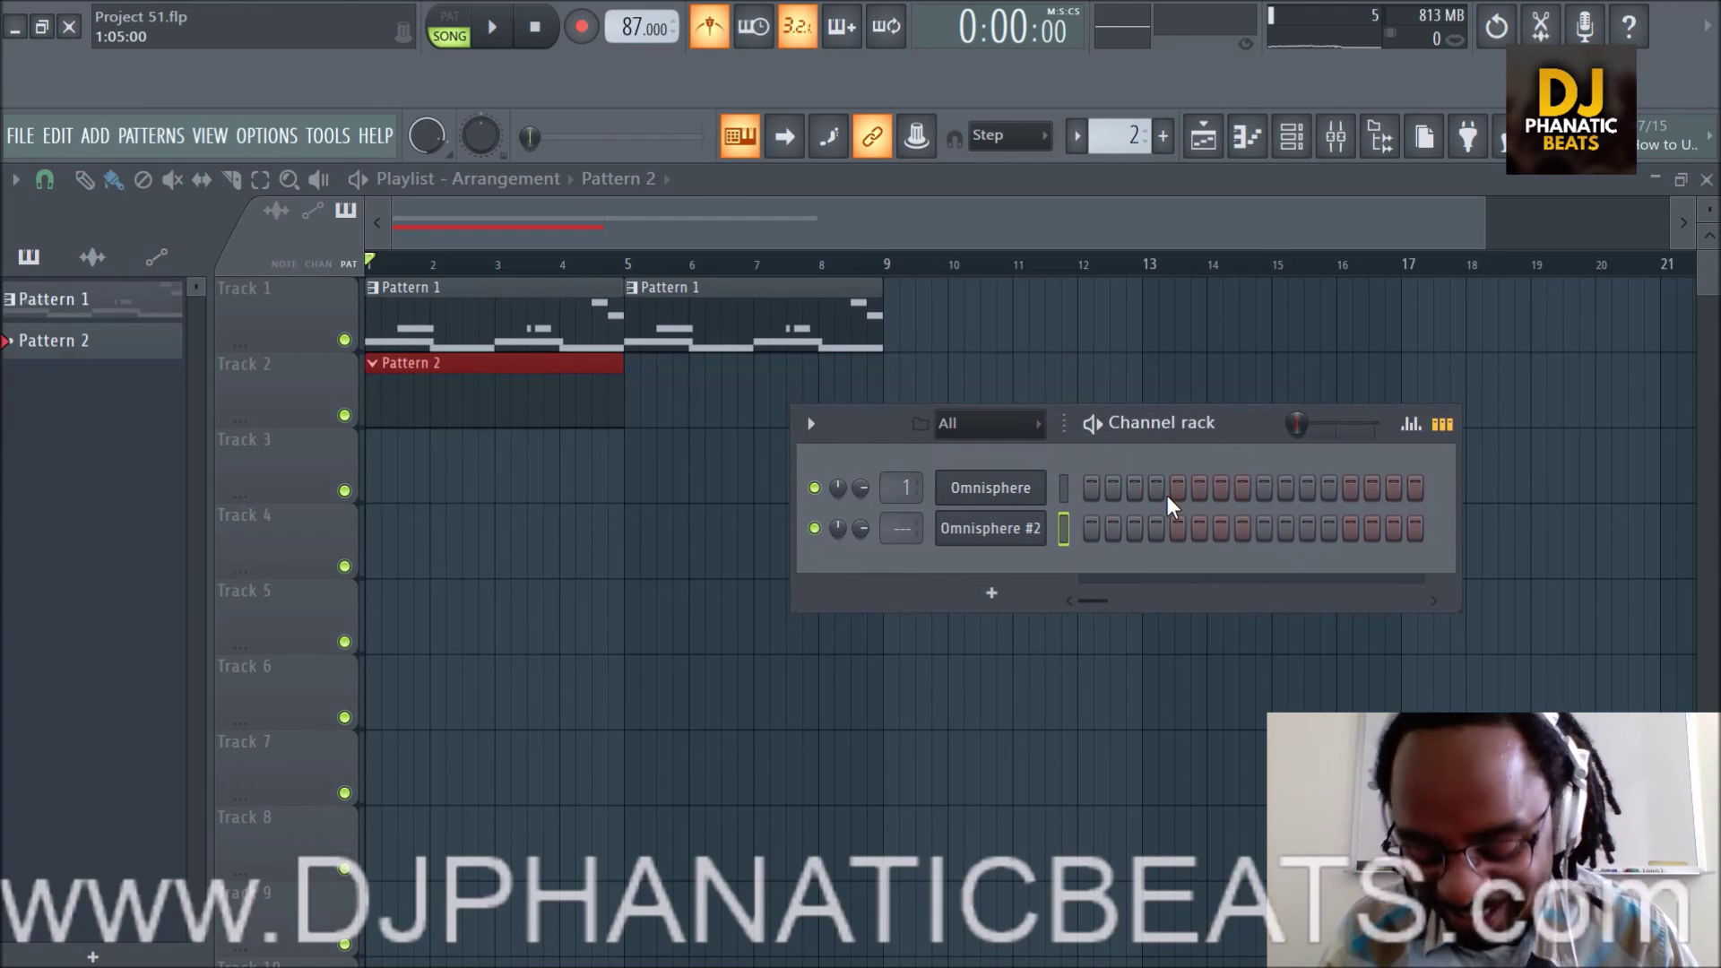